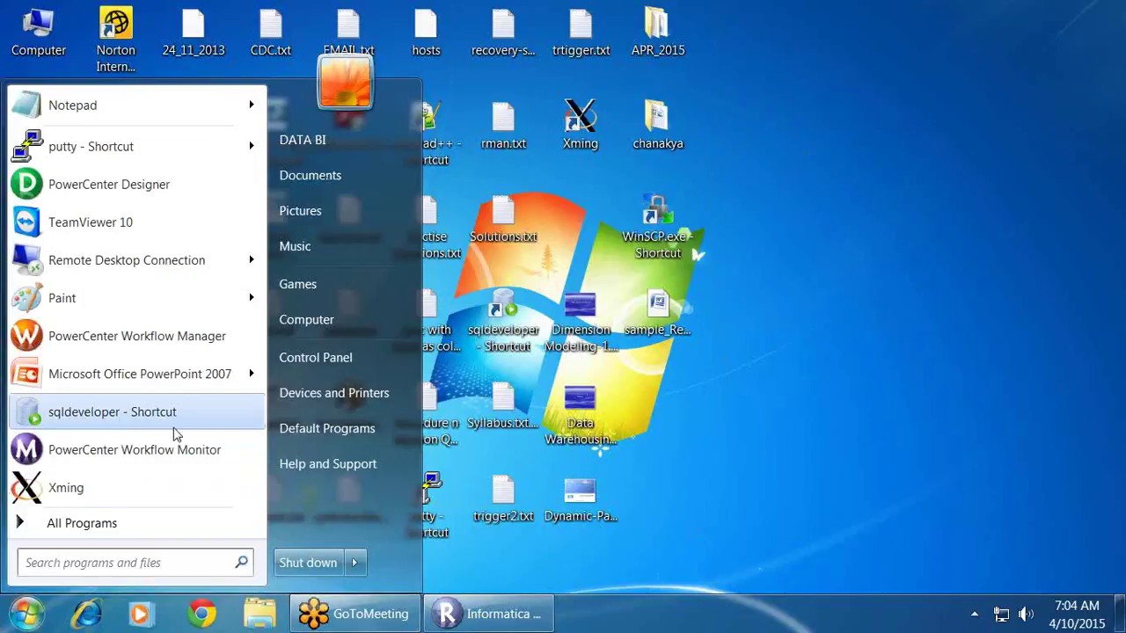
Step: Open the InformaticaLabs _PDF folder maximized and launch Informatica_Powercenter_ETL_developer.docx
click(669, 433)
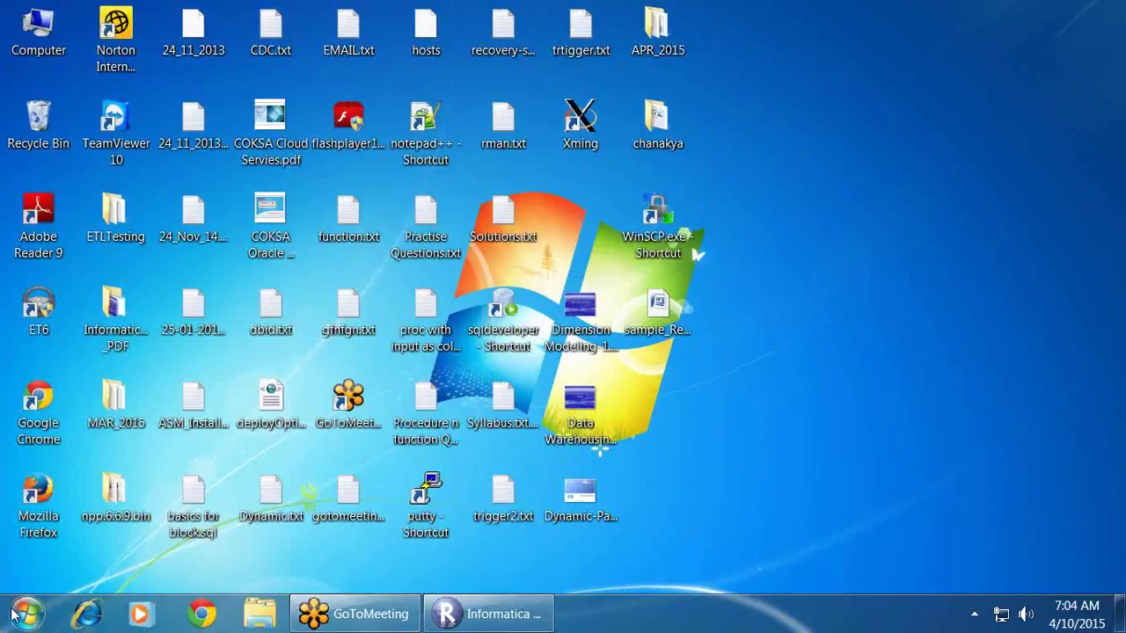
double_click(114, 318)
scroll(548, 171, down, 5)
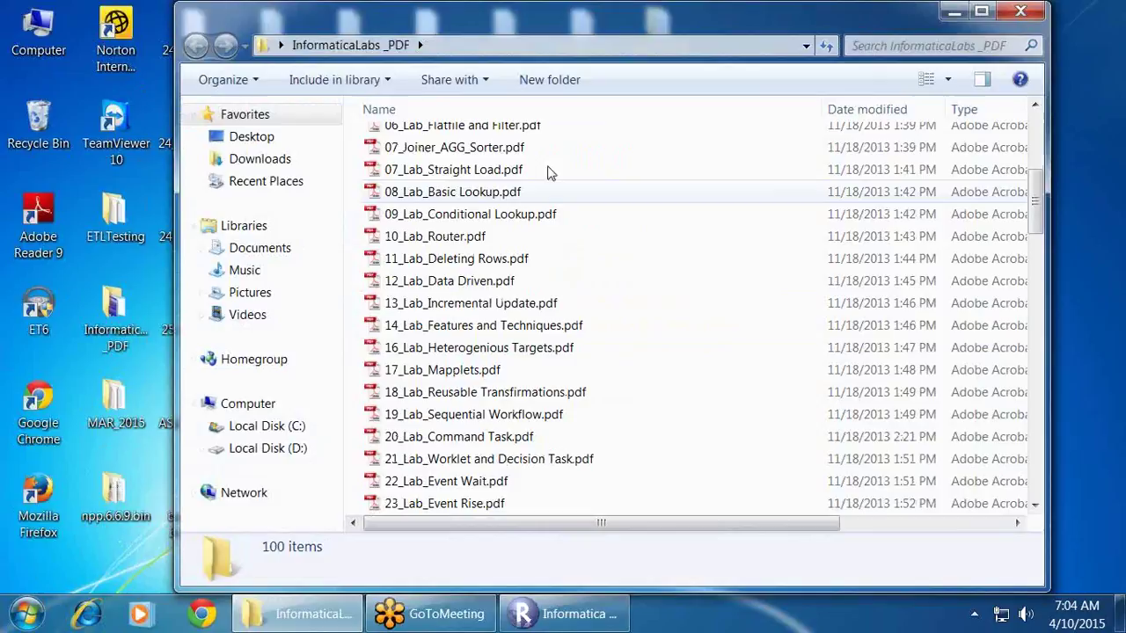
double_click(598, 19)
scroll(431, 380, down, 15)
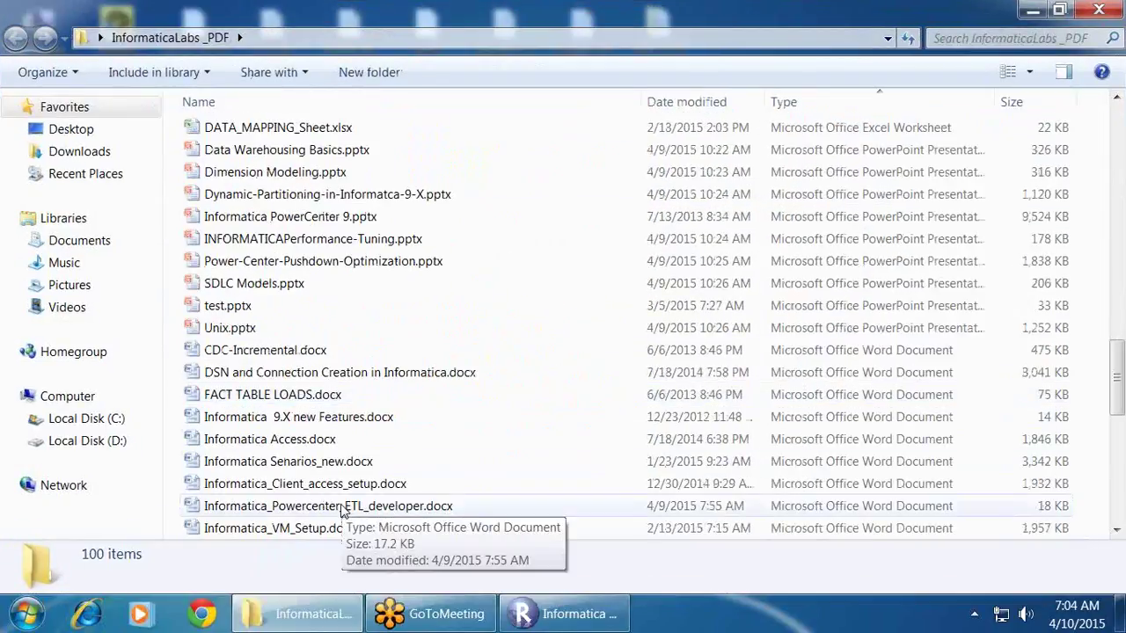
click(345, 506)
double_click(343, 508)
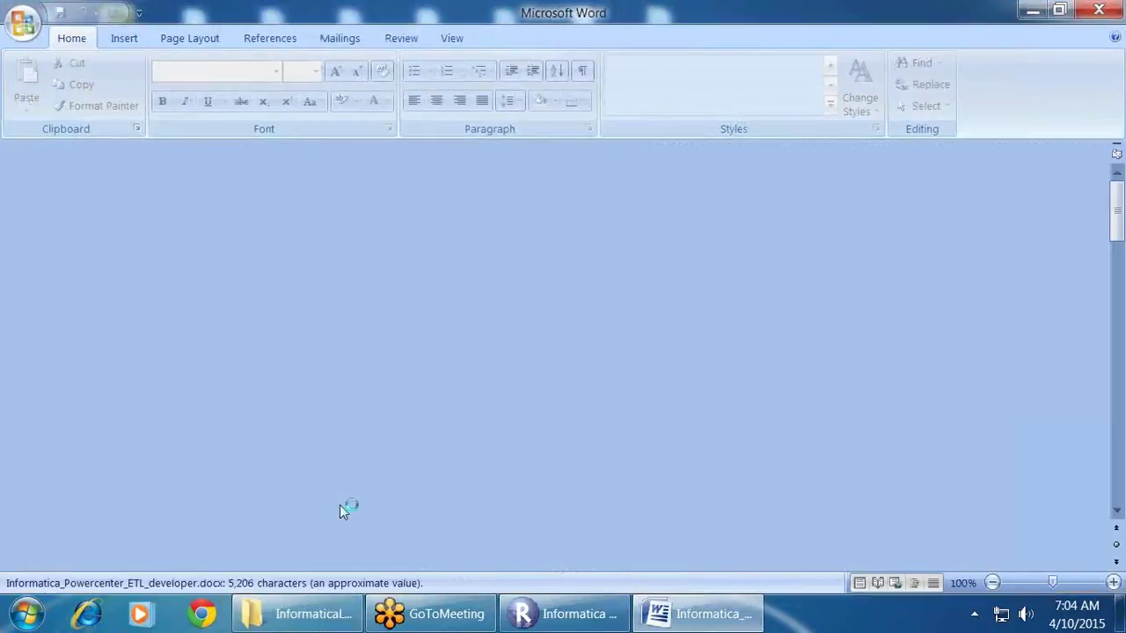
Step: Scroll the course outline down to the Repository Manager code-migration line and briefly highlight it
scroll(413, 396, down, 8)
scroll(414, 397, down, 20)
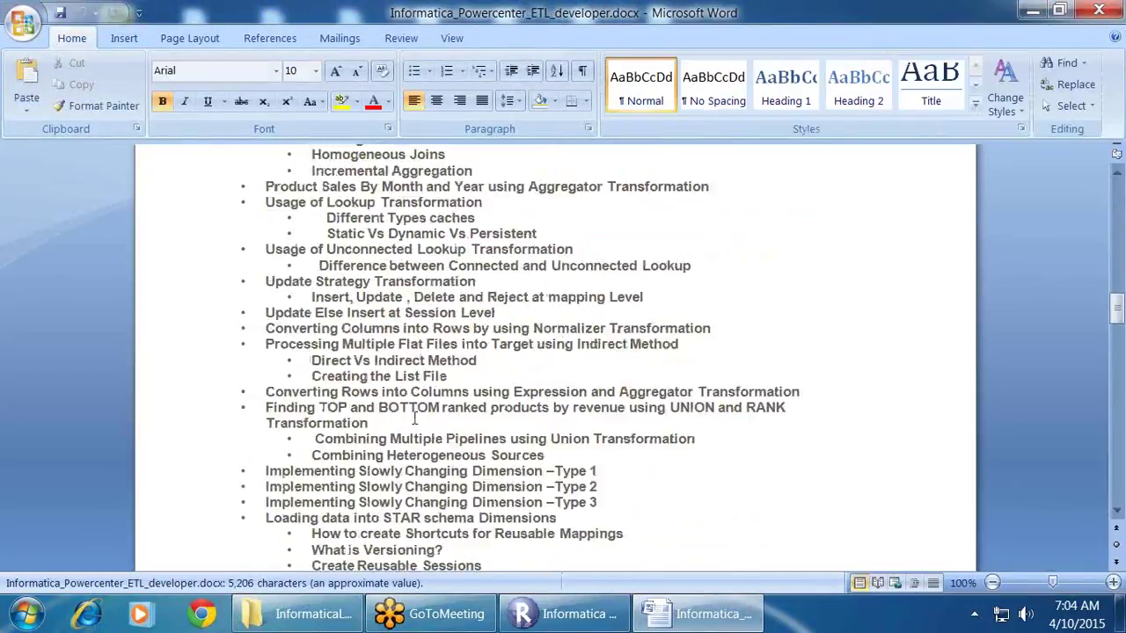
scroll(400, 425, down, 4)
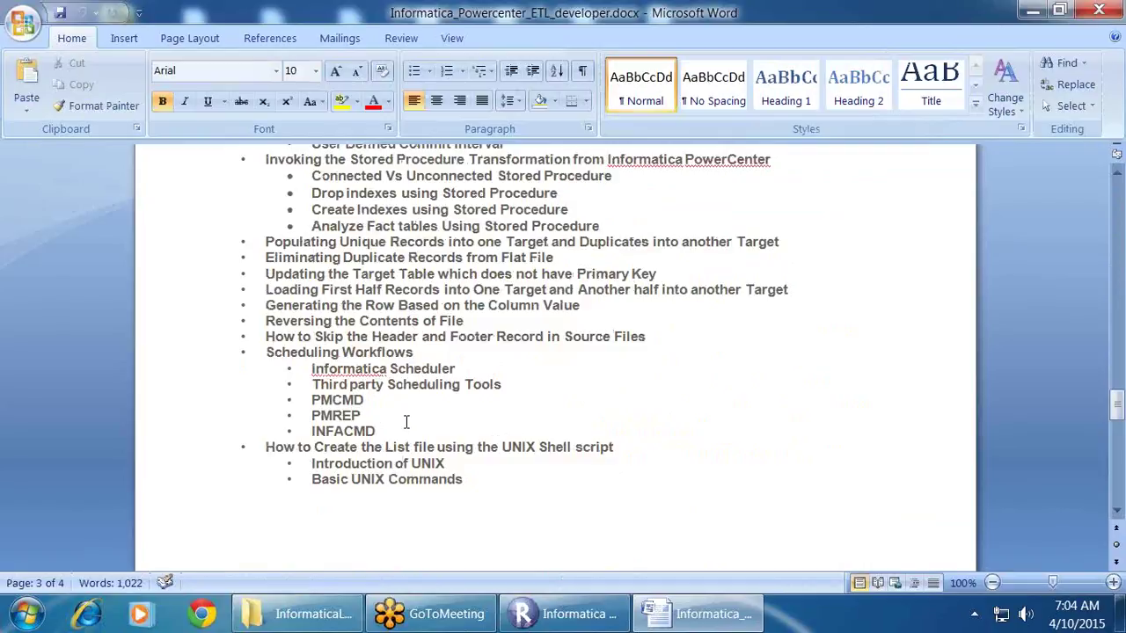
scroll(406, 423, up, 3)
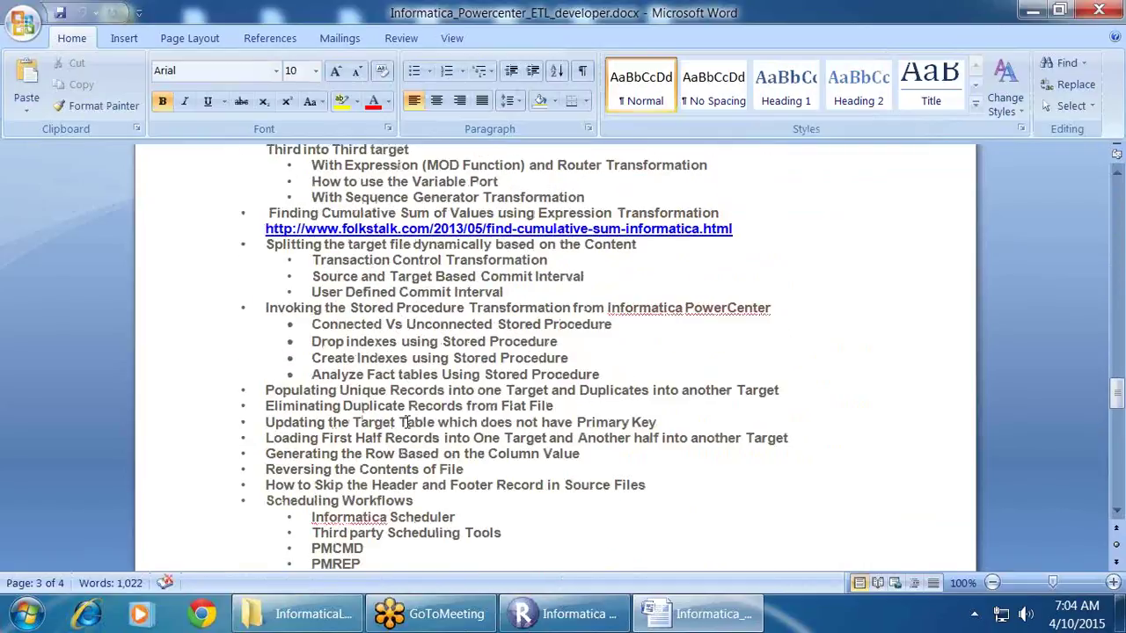
scroll(406, 422, down, 2)
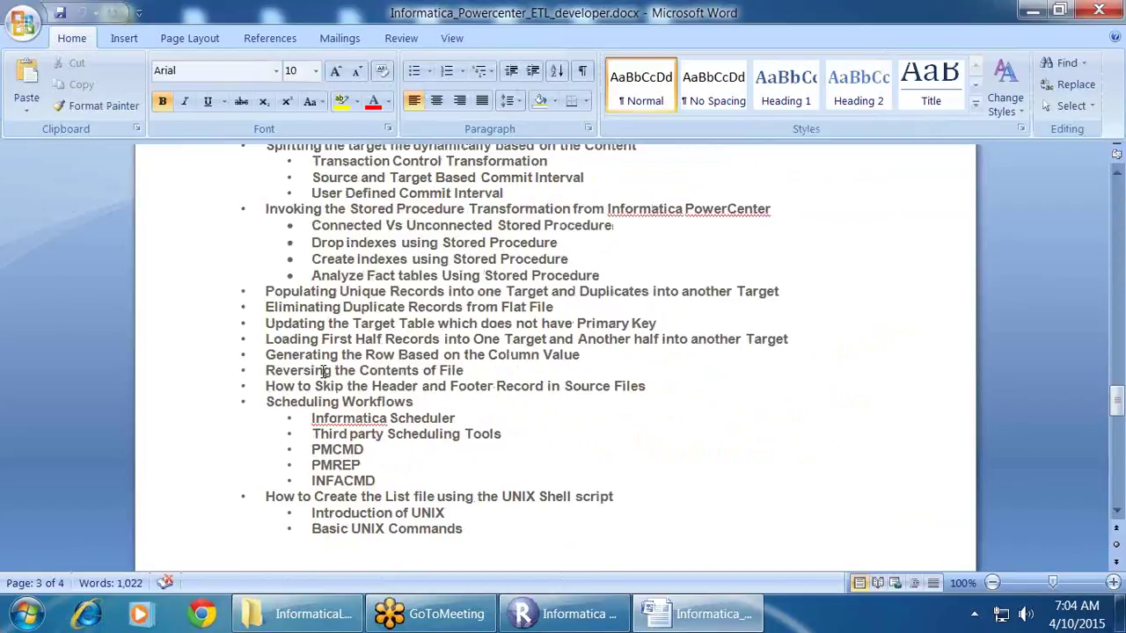
scroll(323, 370, down, 10)
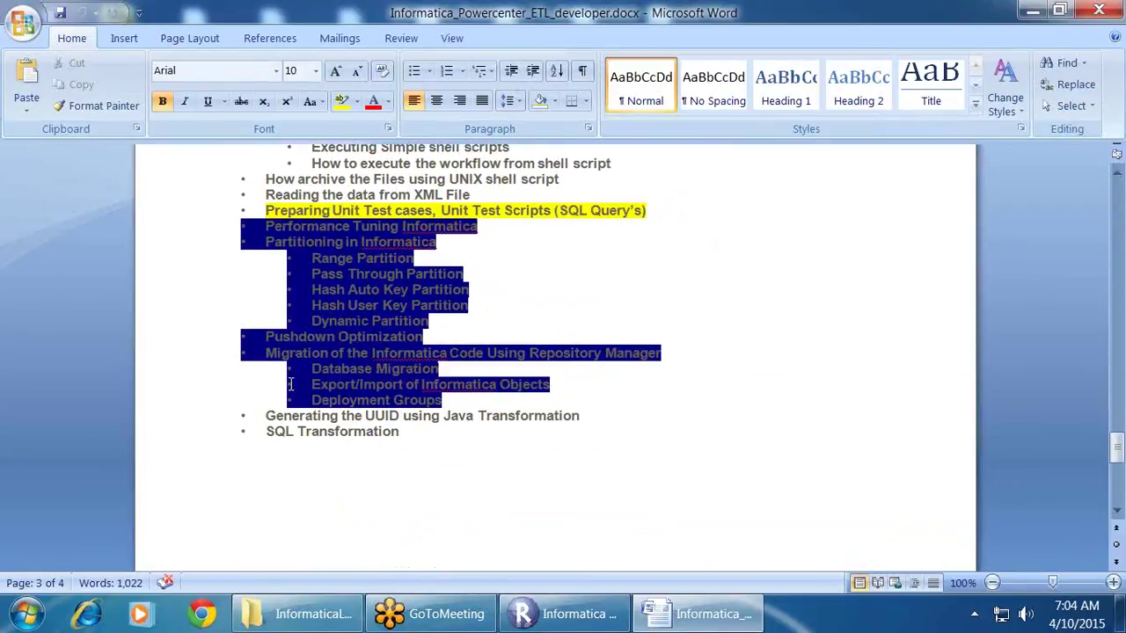
triple_click(371, 352)
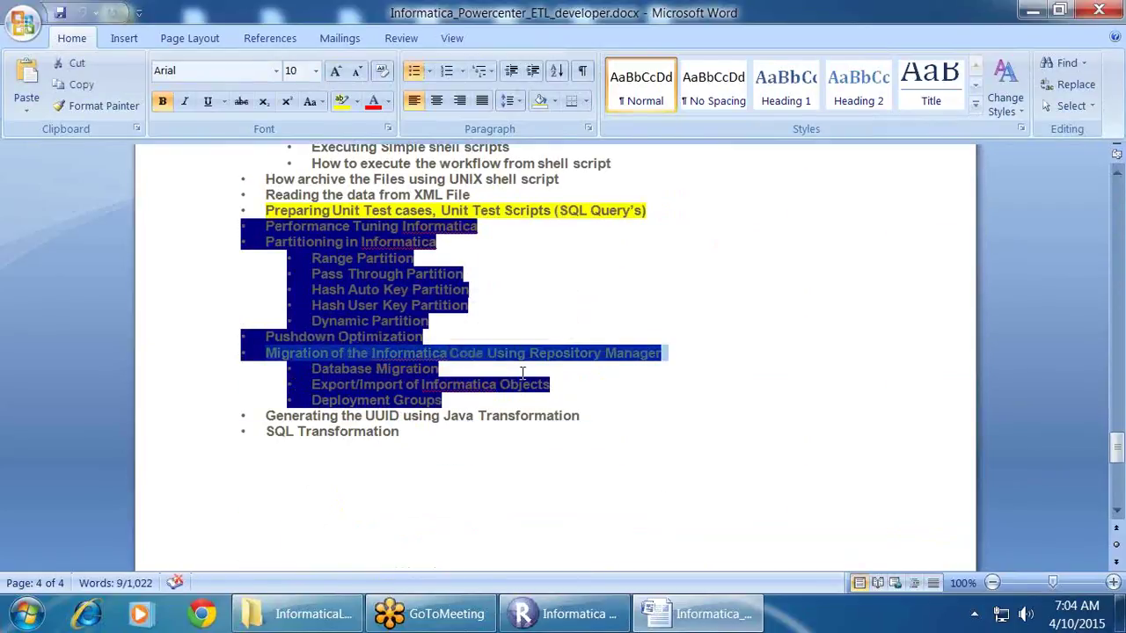
click(484, 363)
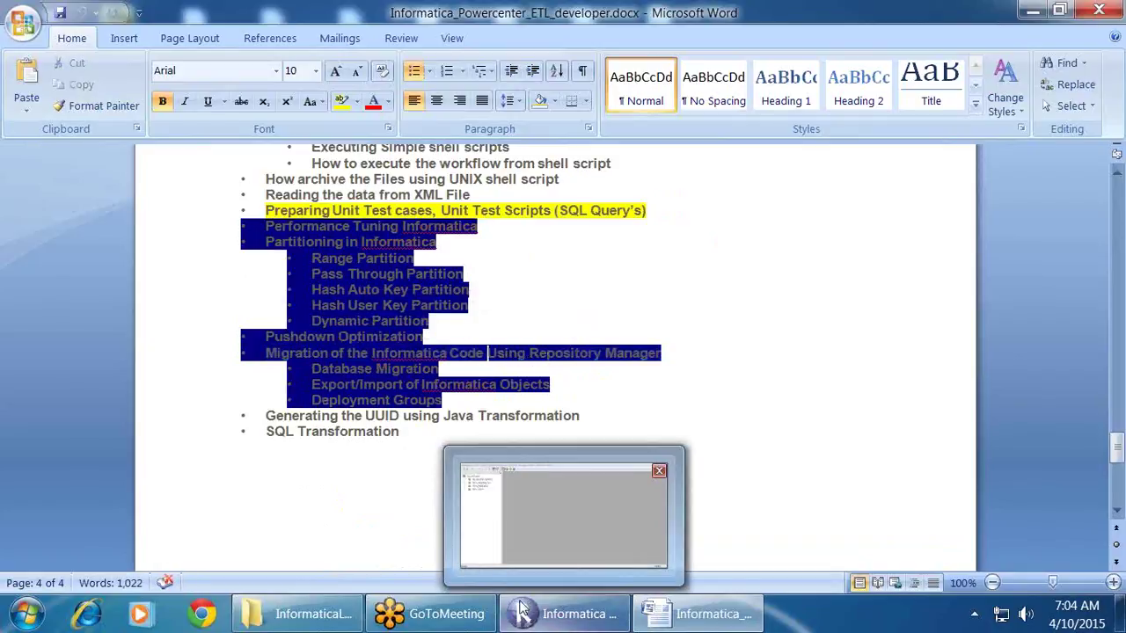
Step: Start a new Notepad note listing DEV, QA and PROD on separate lines
click(27, 614)
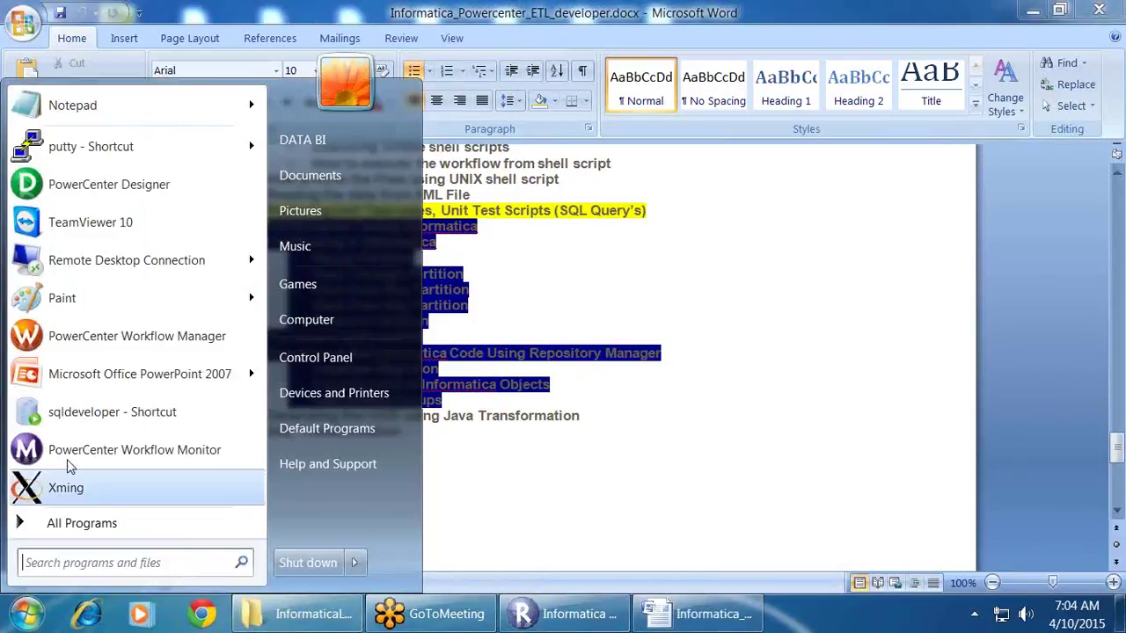
click(107, 107)
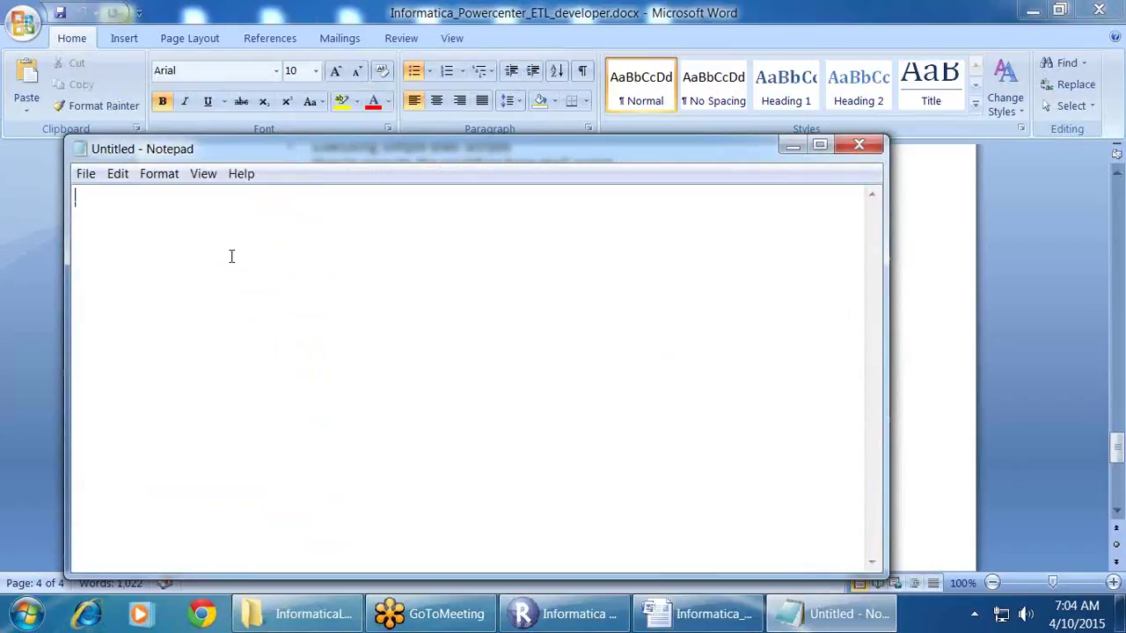
text(DEV)
key(Return)
key(Return)
key(Return)
text(QA)
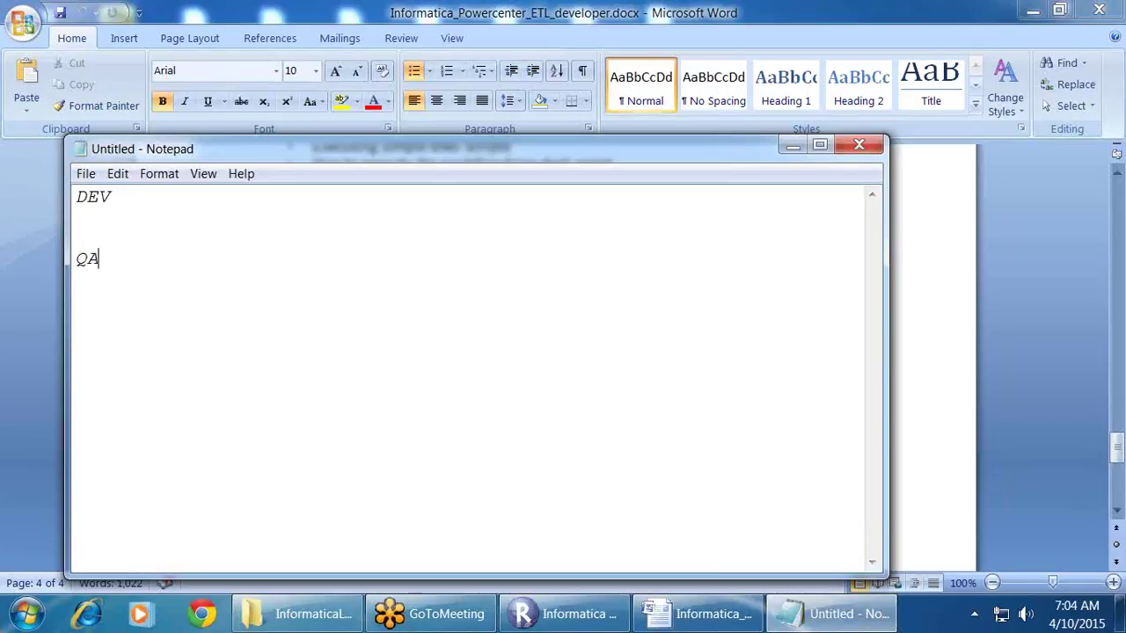
key(Return)
key(Return)
text(PROD)
Step: Append ---INFA_REPO, ---UA_REPO and ---PRD_REPO to the DEV, QA and PROD lines
key(Up)
key(Up)
key(Up)
double_click(79, 198)
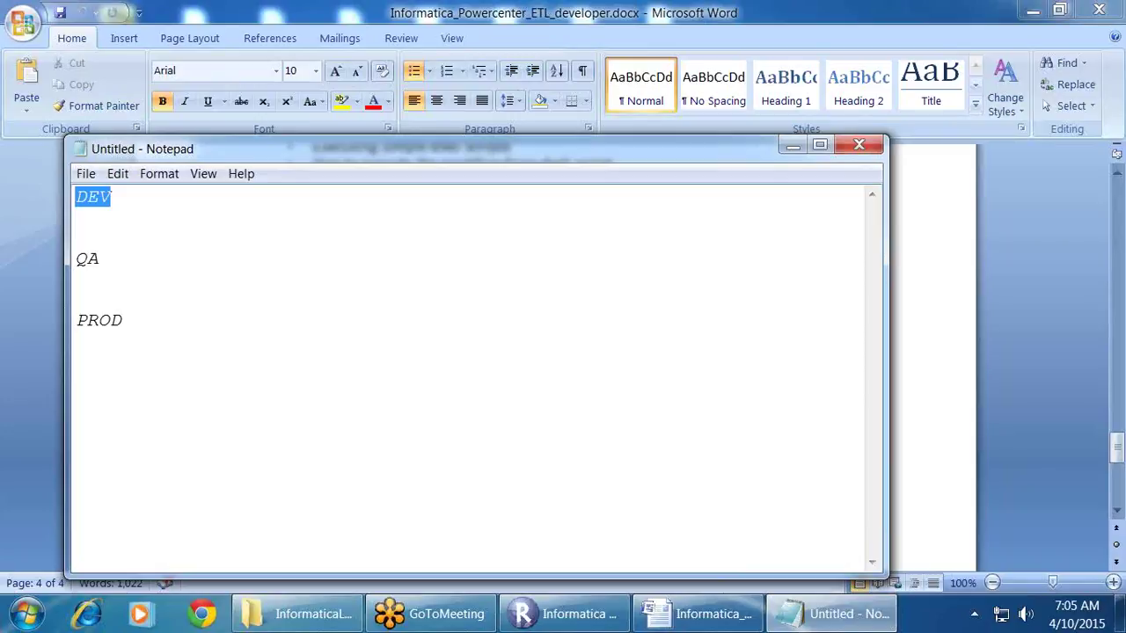
click(124, 198)
text(---)
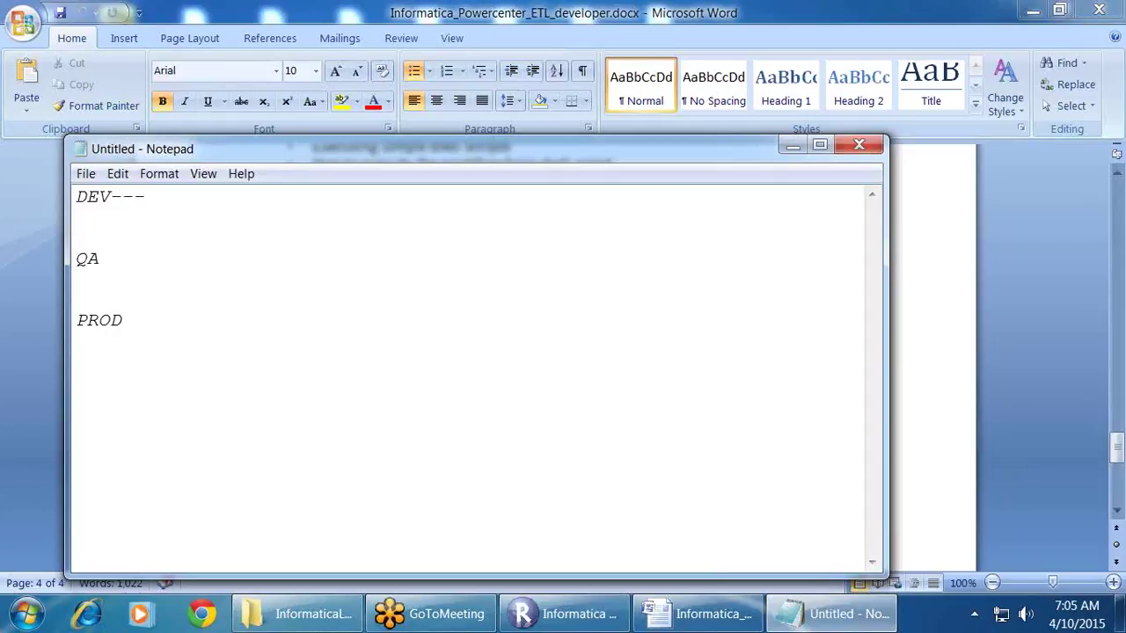
text(INFA_REPO)
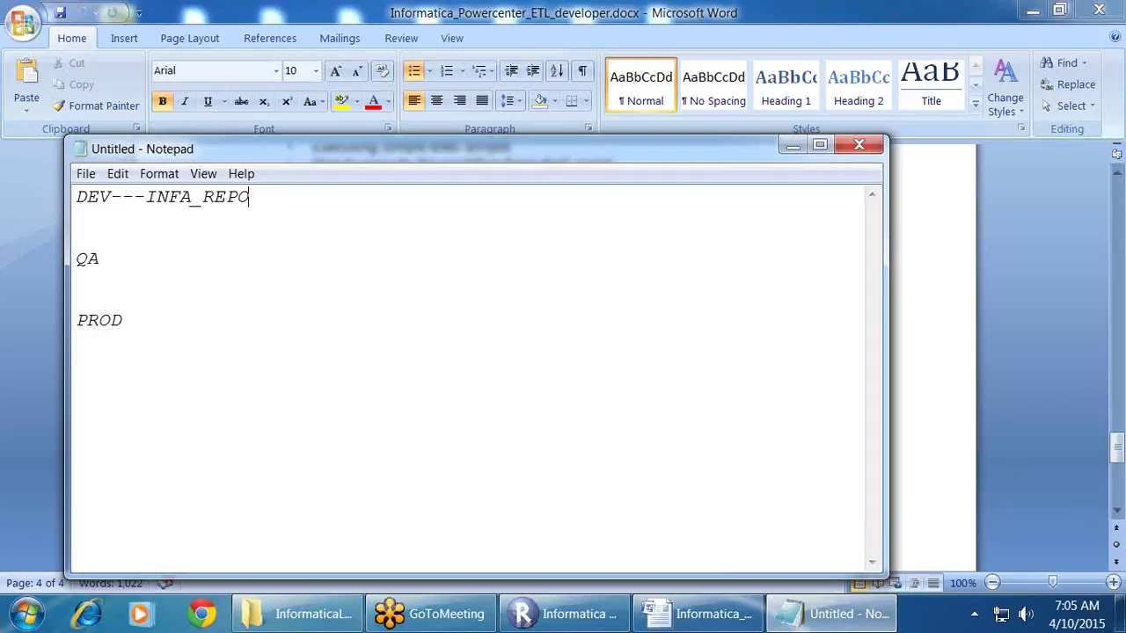
click(76, 258)
text(---UA_REPO)
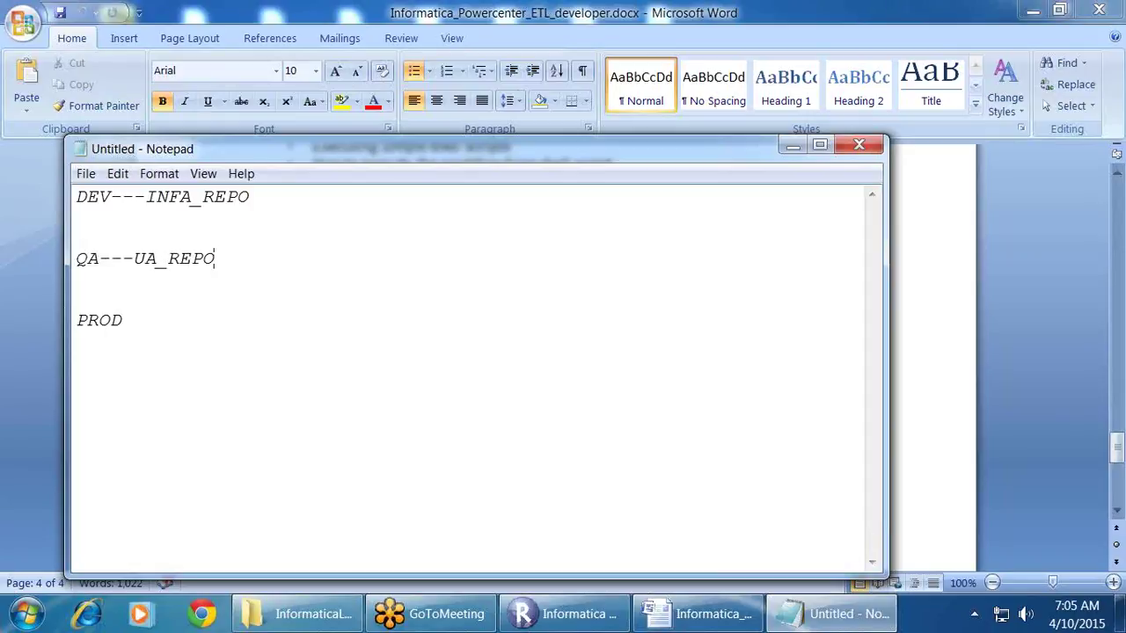
key(Down)
key(Down)
text(---PRD_REPO)
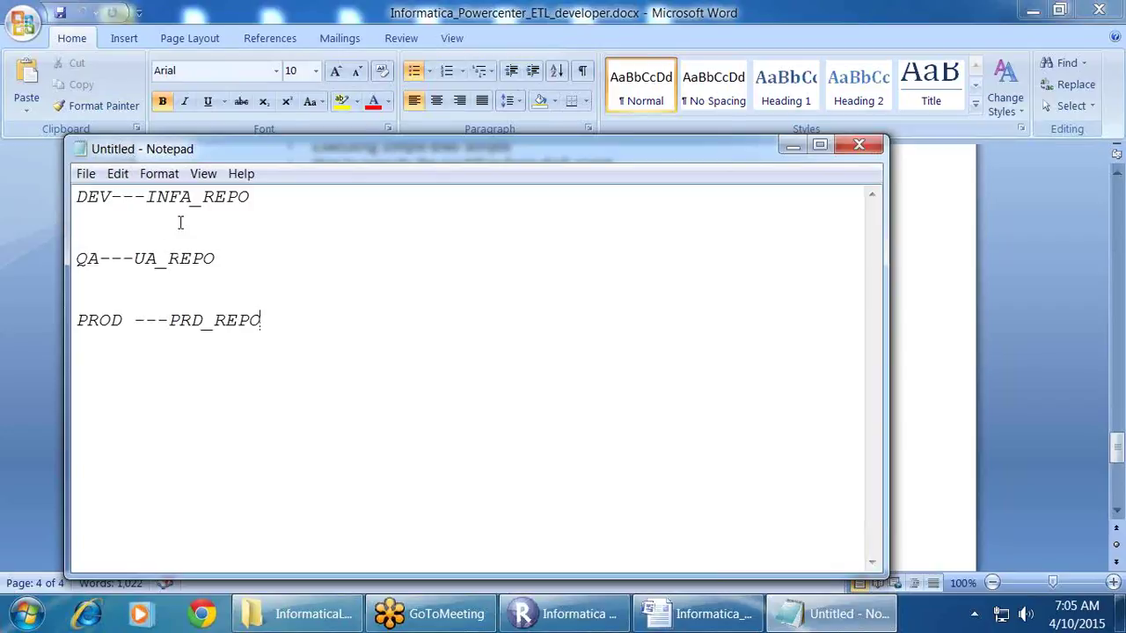
Step: Maximize the Notepad window, briefly highlight INFA_REPO, then return to the end of the DEV line
double_click(244, 151)
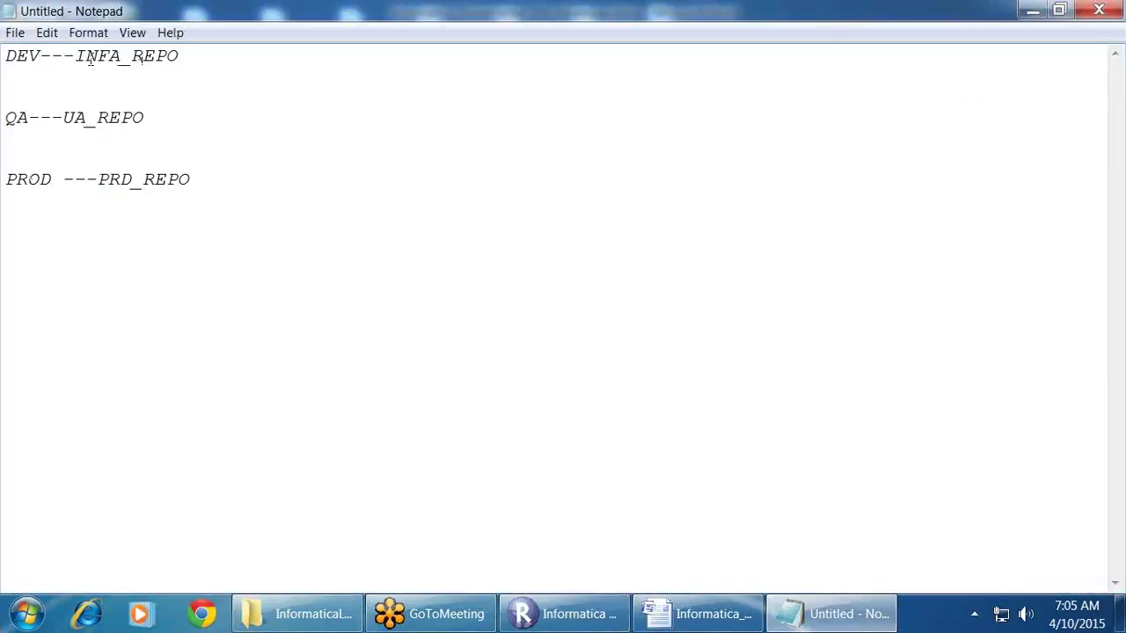
drag(78, 58, 166, 58)
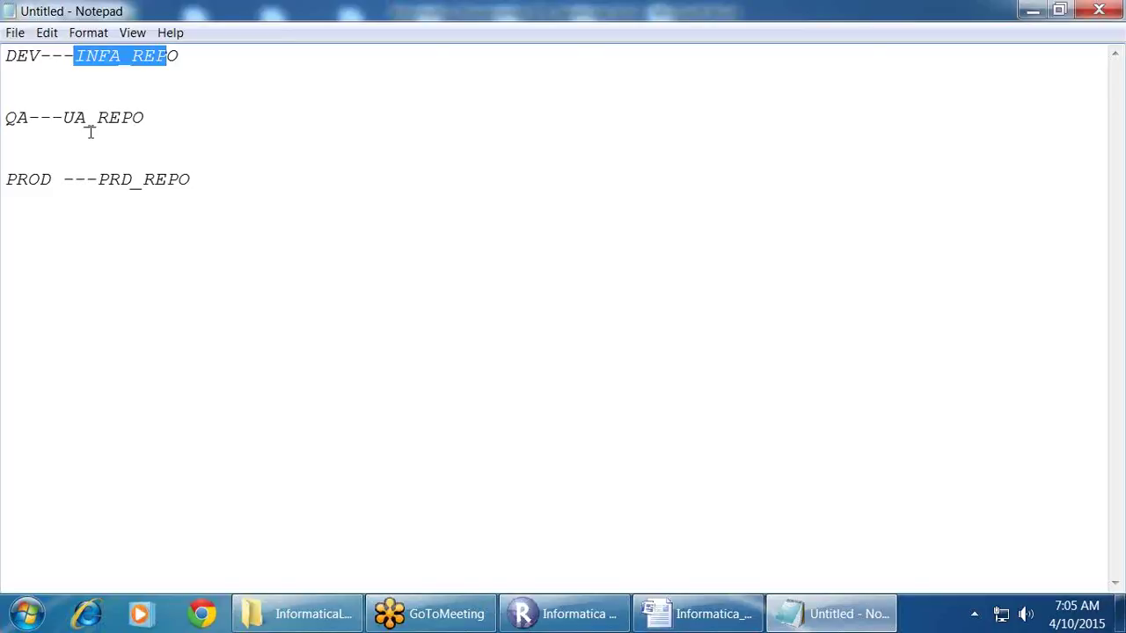
click(157, 60)
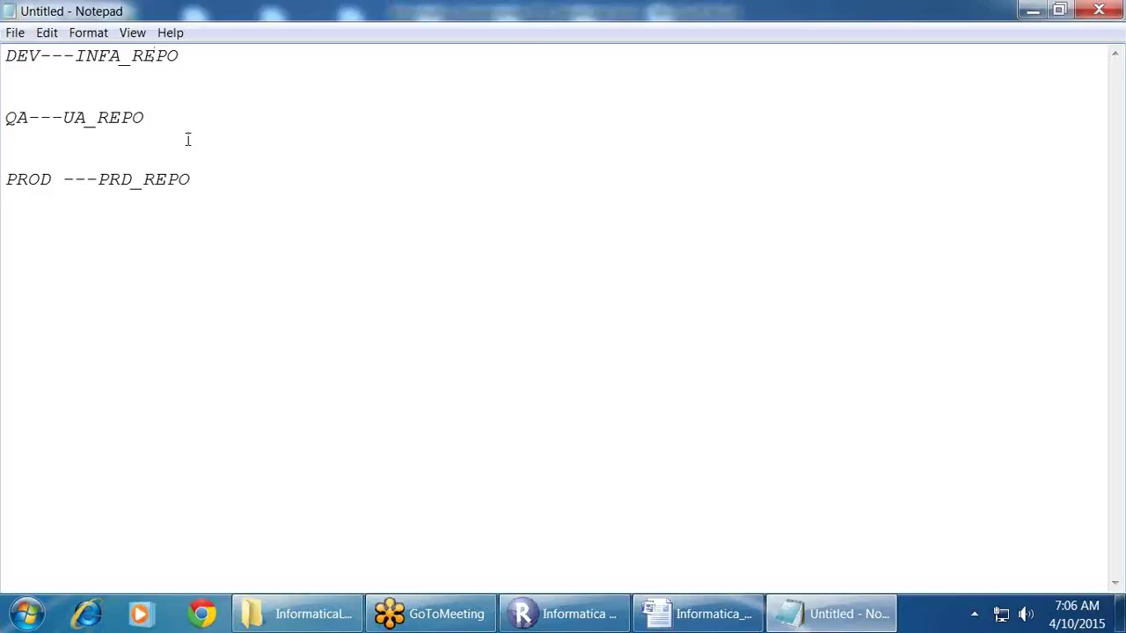
click(33, 604)
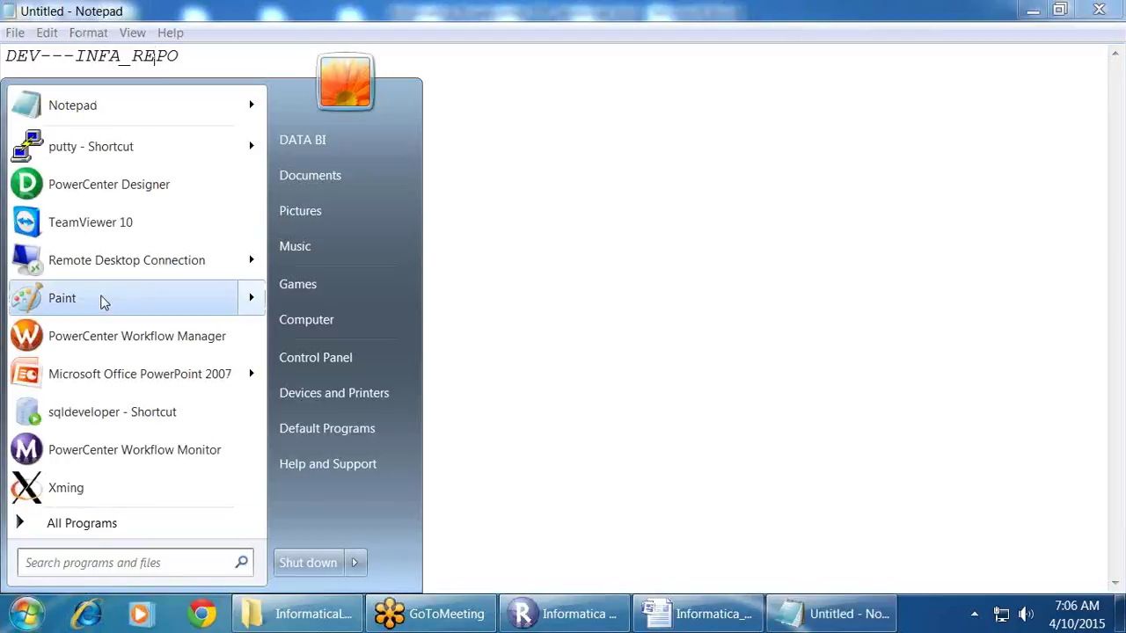
click(582, 243)
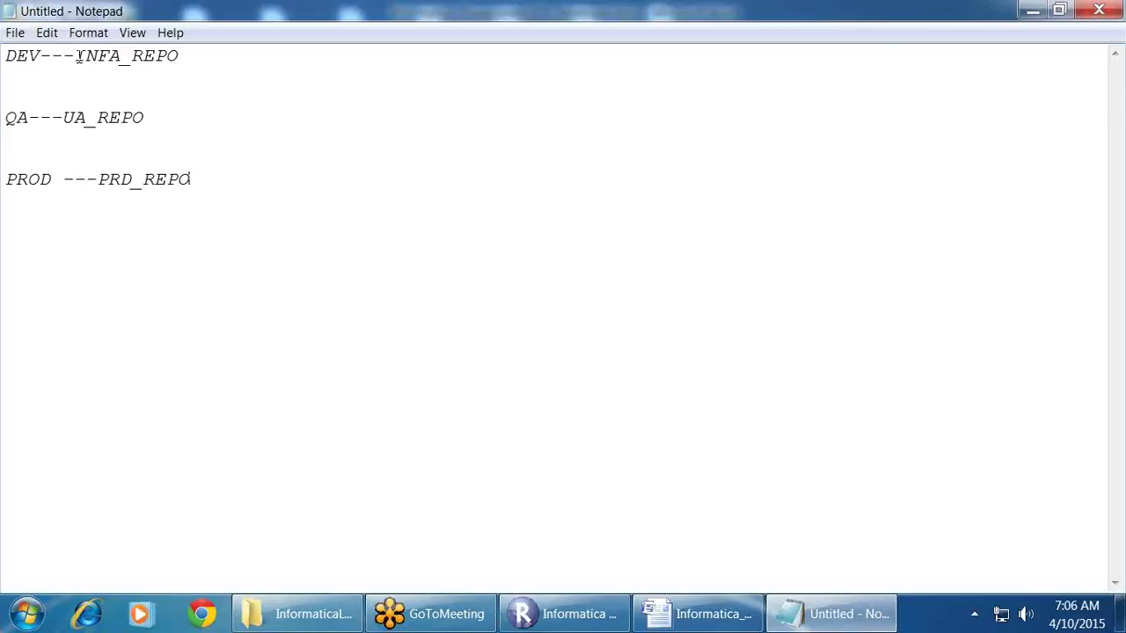
click(291, 55)
text(DEV)
key(BackSpace)
key(BackSpace)
key(BackSpace)
text(EDWDED)
key(BackSpace)
text(V)
click(219, 120)
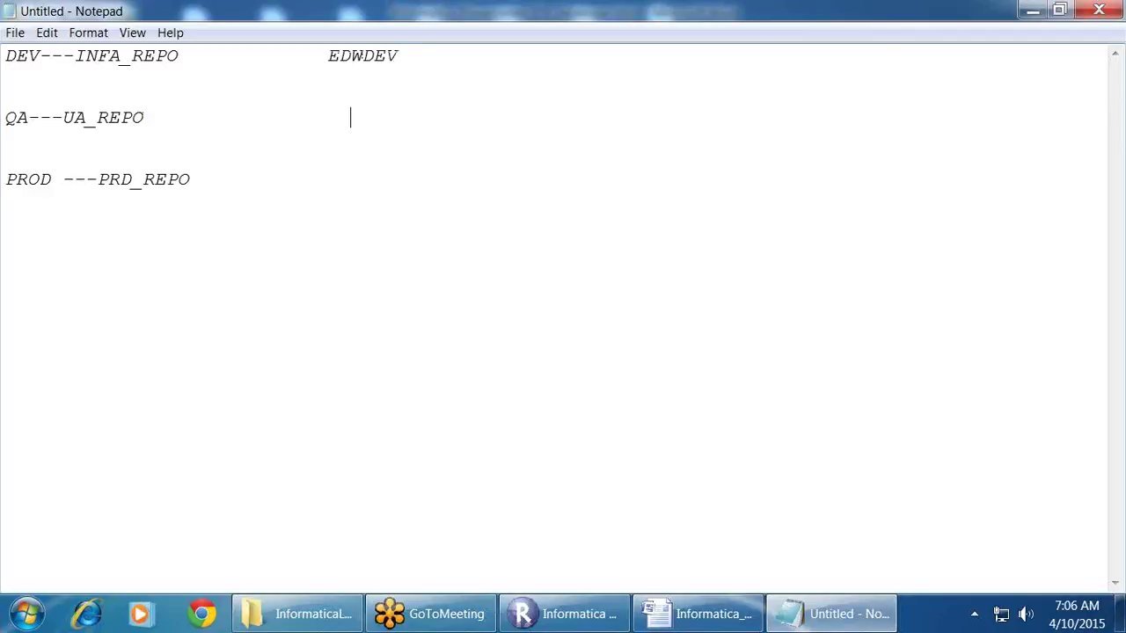
text(EDWUAT)
click(221, 176)
text(EDWPROD)
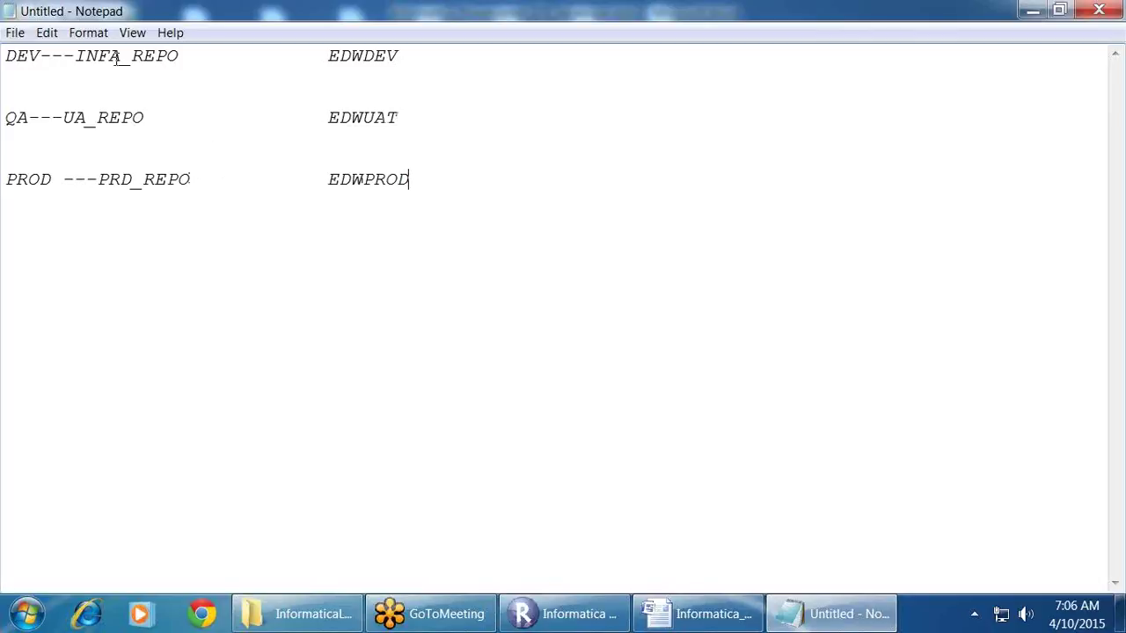
drag(74, 56, 180, 56)
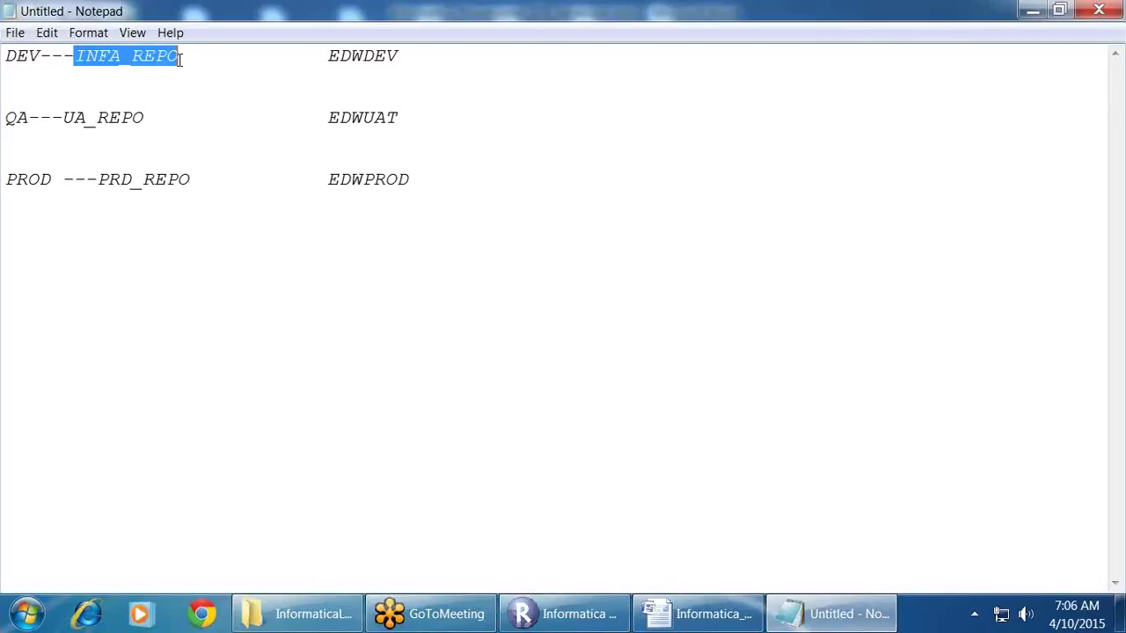
drag(63, 118, 155, 118)
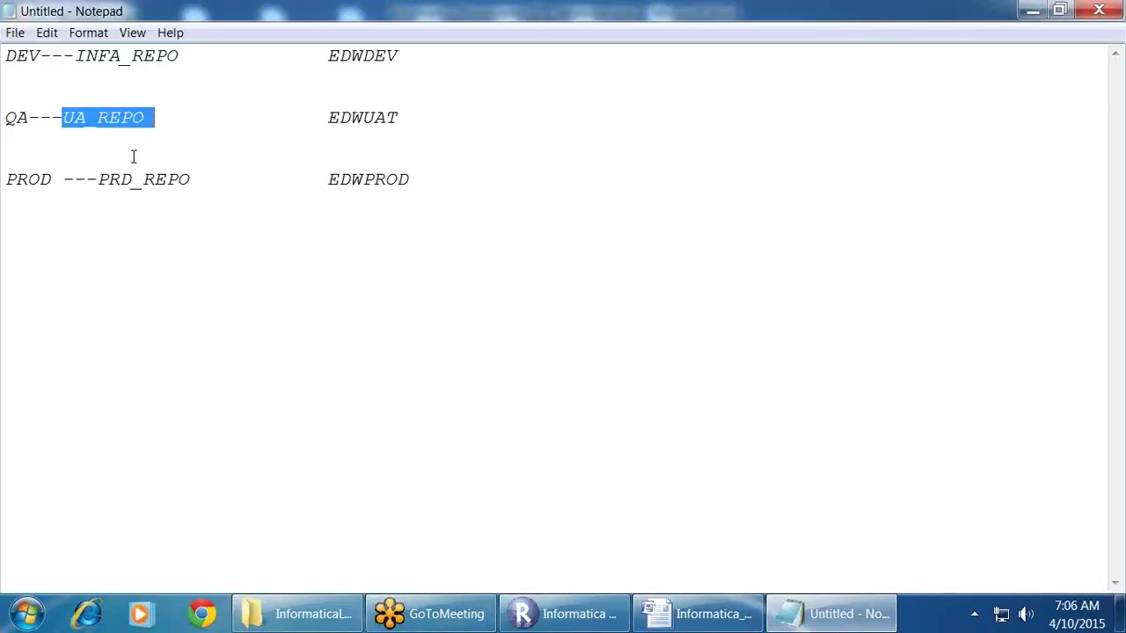
drag(103, 180, 211, 187)
click(269, 202)
click(331, 56)
drag(331, 56, 401, 58)
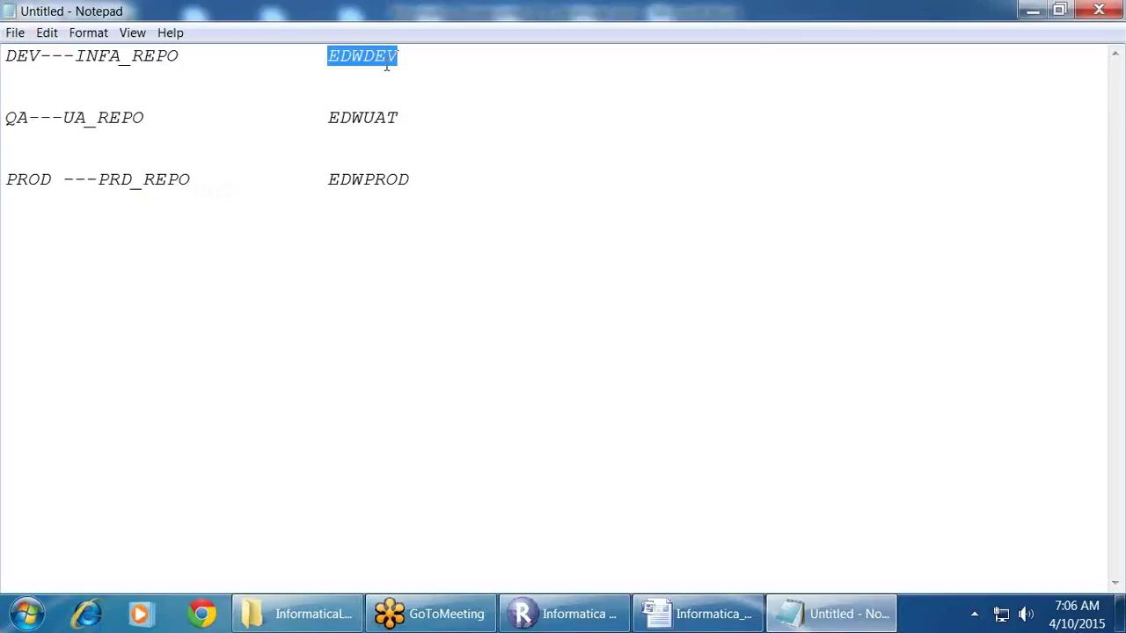
click(332, 119)
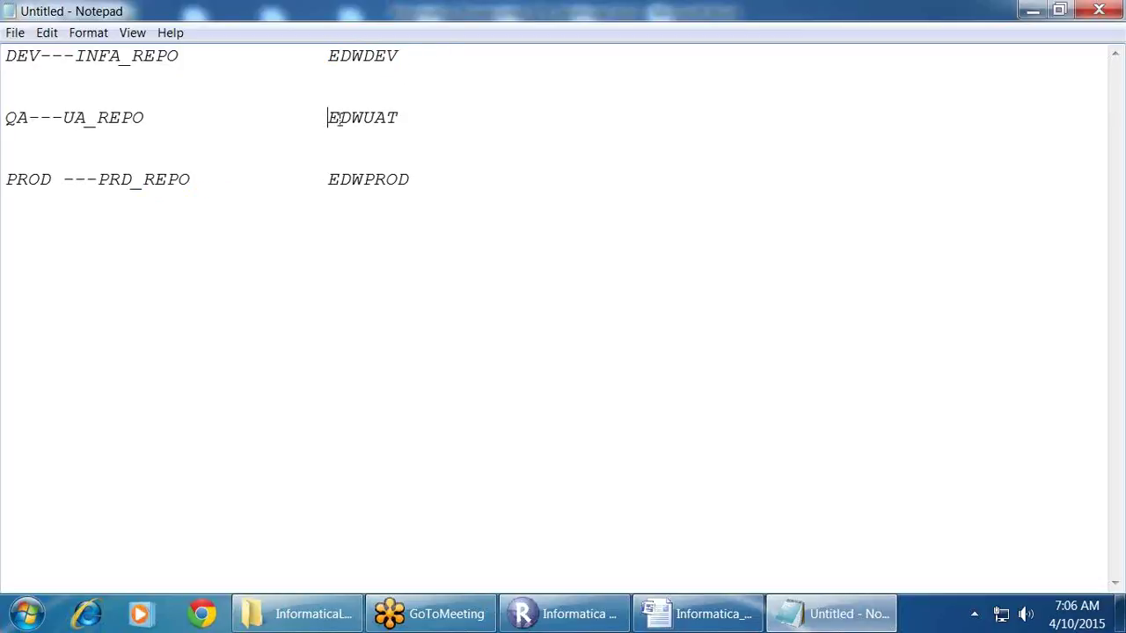
drag(339, 120, 399, 113)
click(332, 180)
drag(332, 180, 420, 176)
click(421, 149)
drag(189, 58, 3, 55)
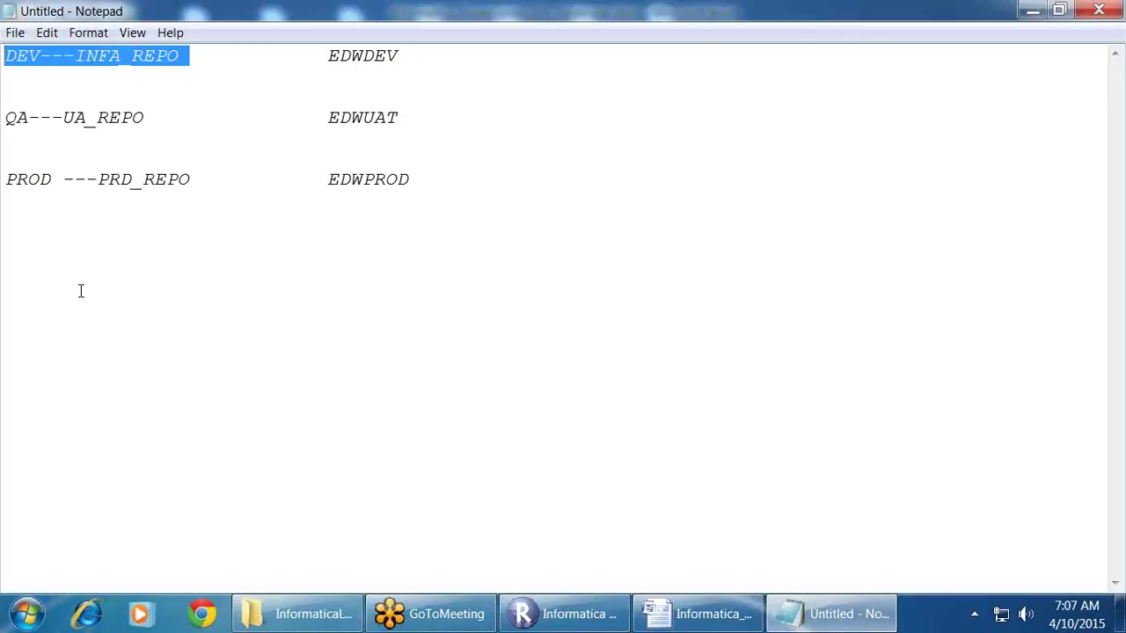
Step: Add an 'Informatica Administrator' line below the EDWPROD line
click(433, 175)
key(Return)
key(Return)
text(Informatica Administrat)
text(or)
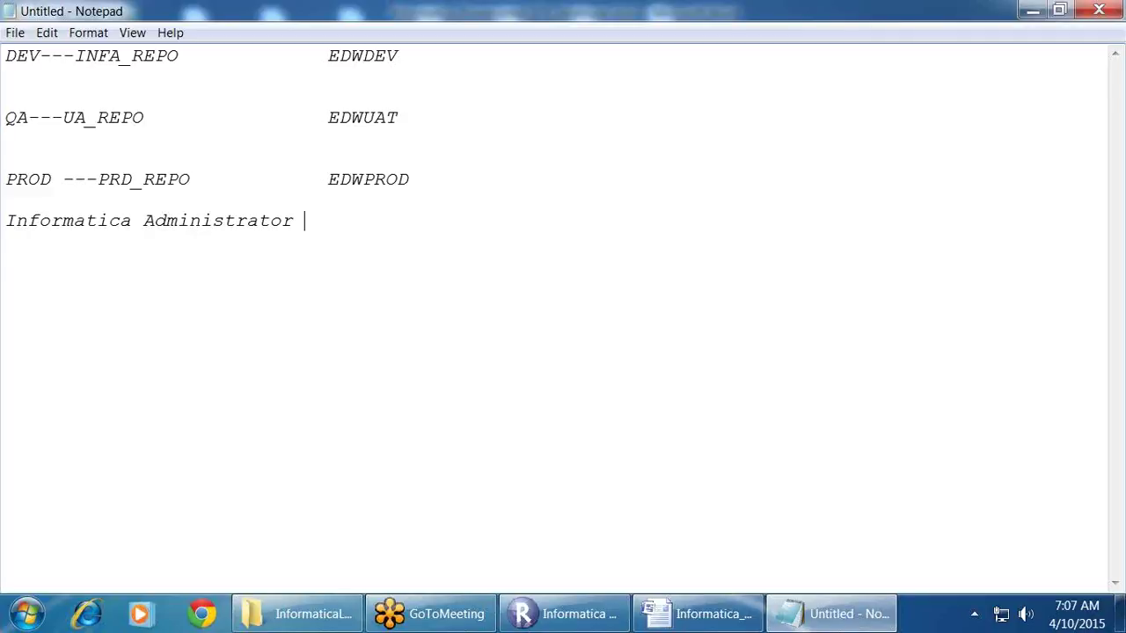
Step: Return to the InformaticaLabs _PDF folder and open the Informatica Migration Template document
click(295, 613)
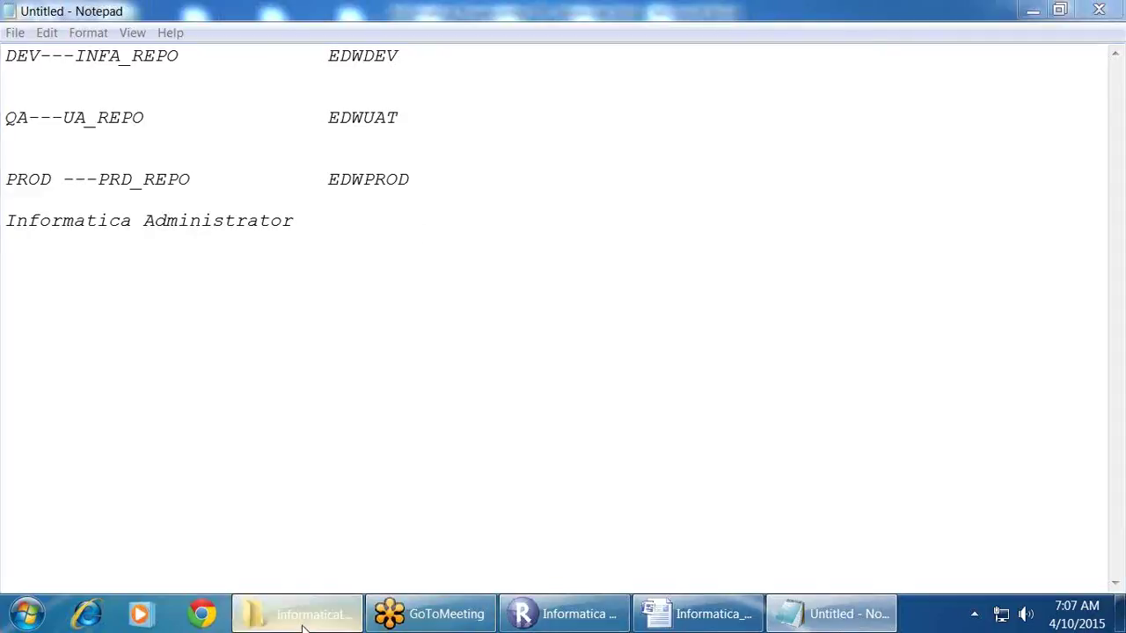
scroll(352, 422, down, 2)
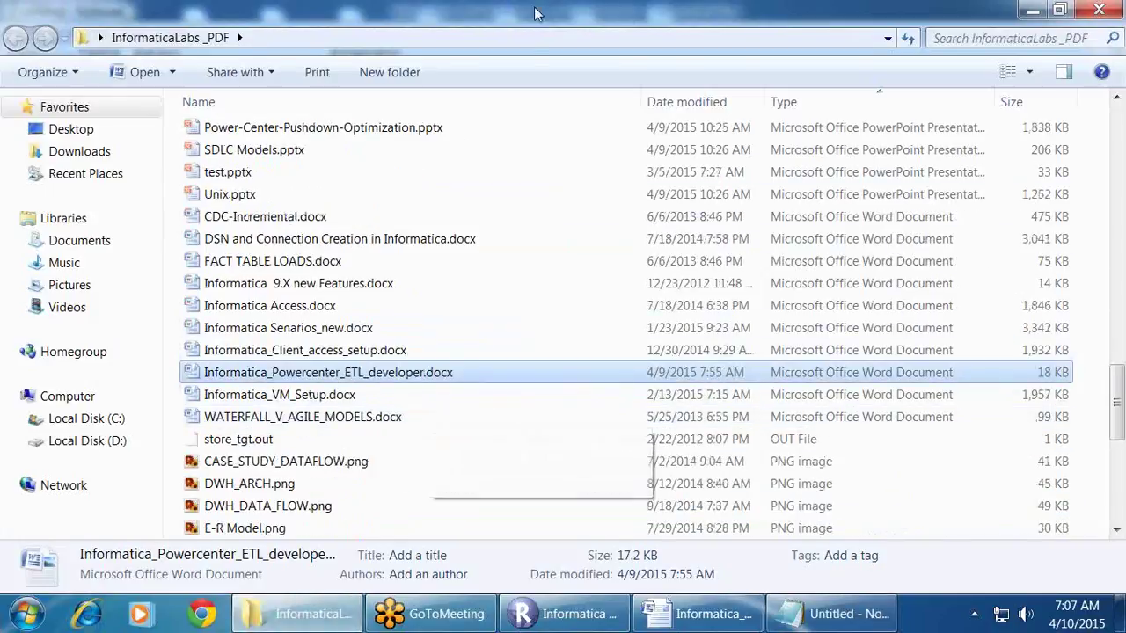
scroll(335, 238, up, 7)
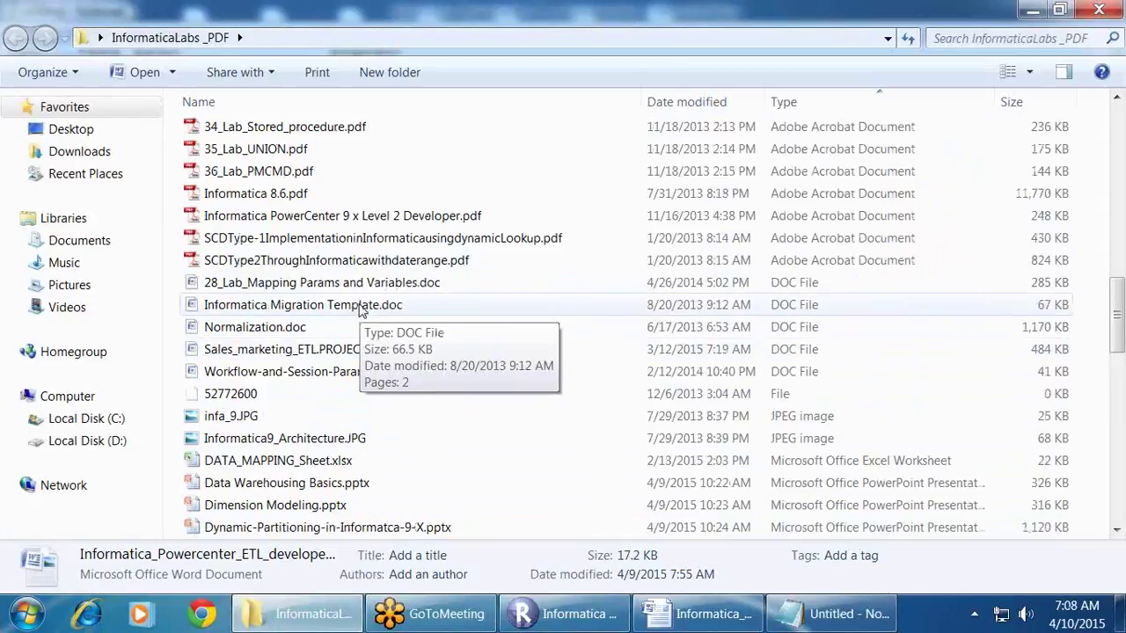
double_click(343, 305)
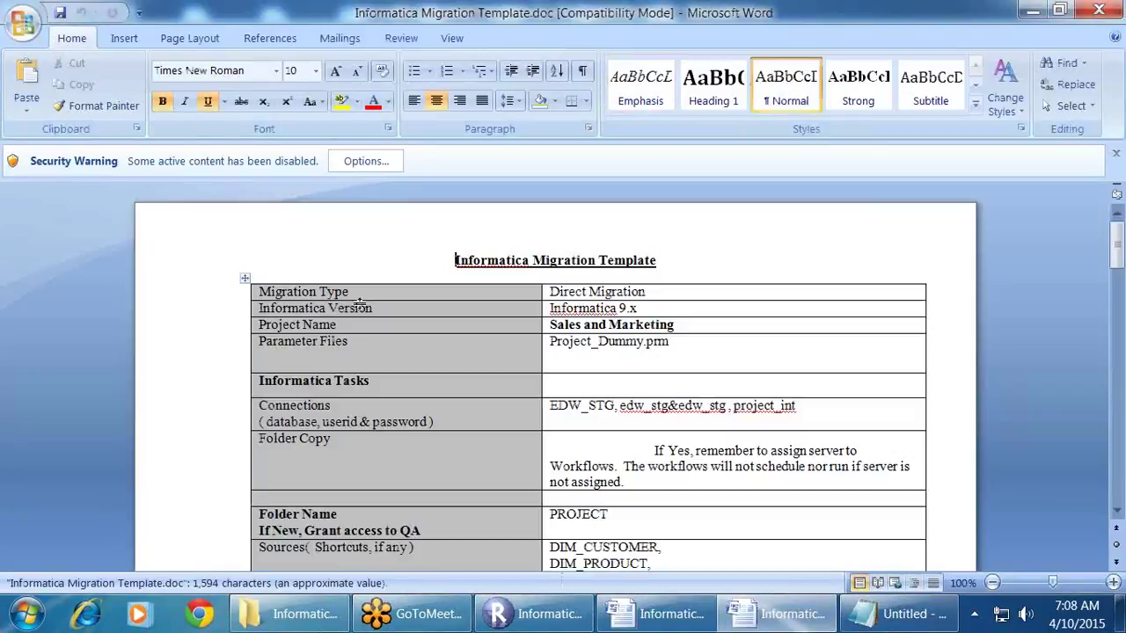
Step: Review the template table, highlighting the PROJECT folder, source tables and the Mplt_FACT_SALES mapplet
scroll(601, 376, down, 5)
scroll(601, 376, down, 4)
scroll(580, 374, up, 4)
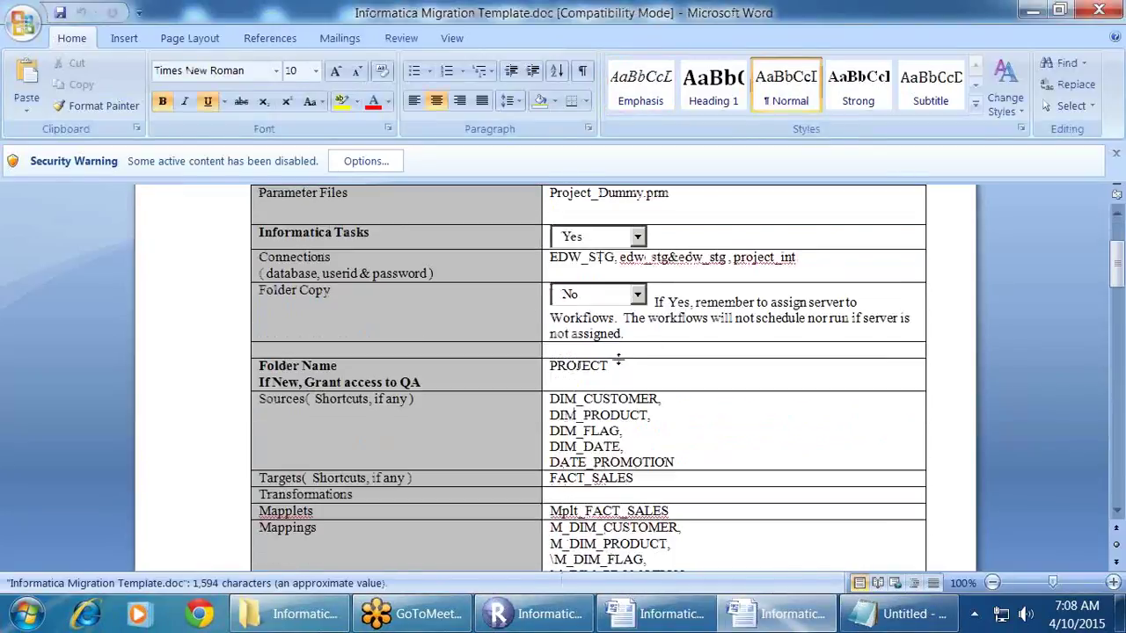
drag(550, 366, 608, 367)
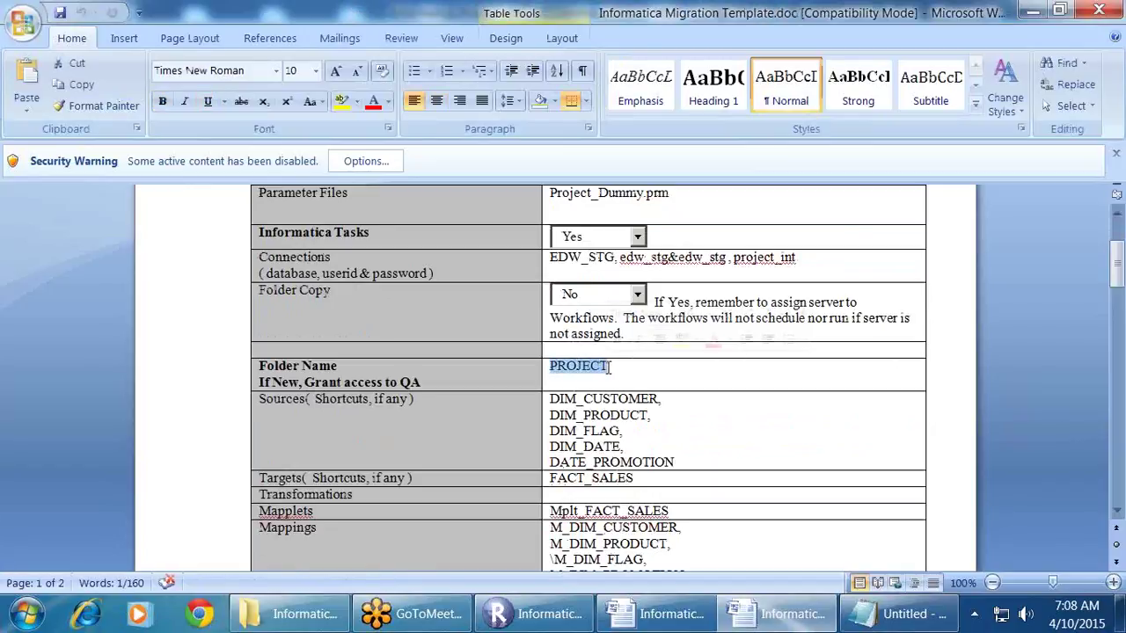
click(635, 375)
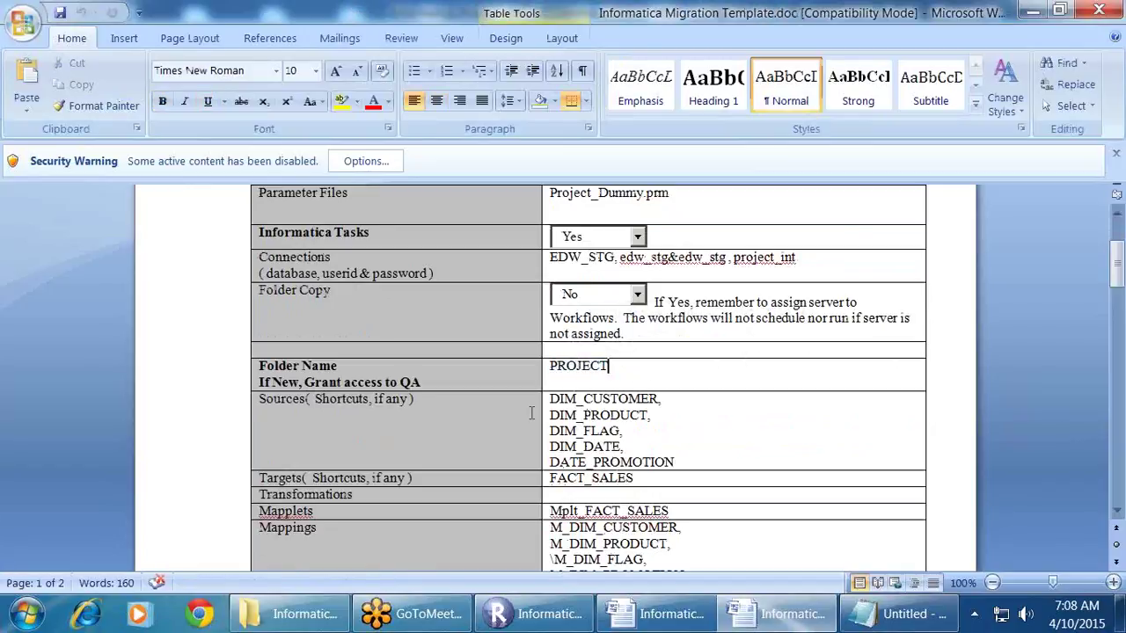
drag(551, 399, 613, 472)
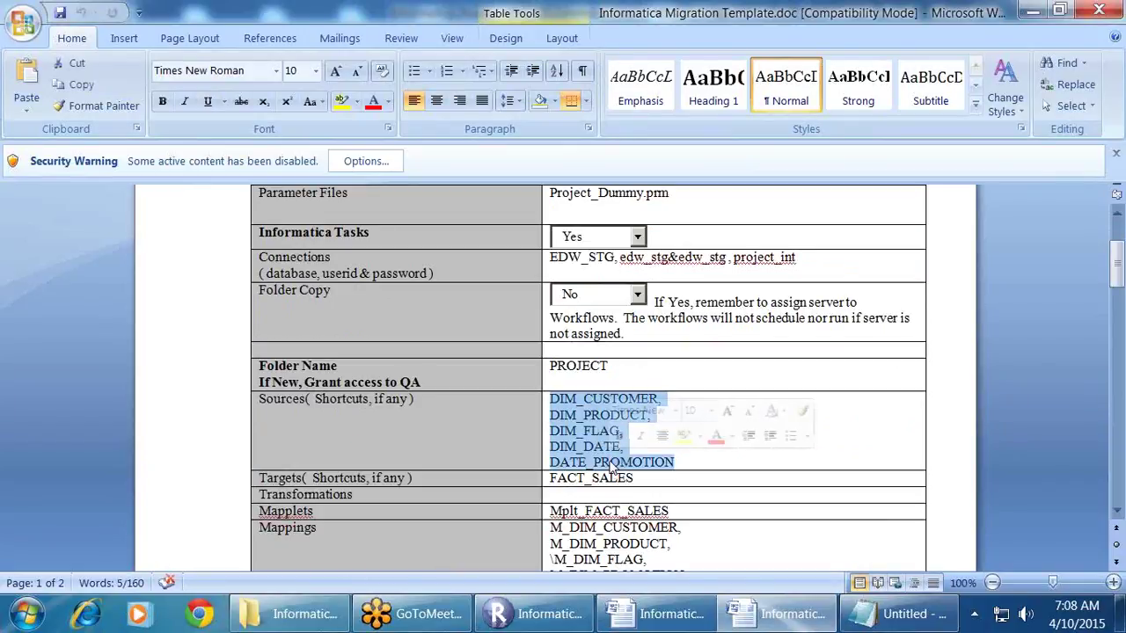
scroll(613, 472, down, 2)
drag(552, 380, 609, 380)
drag(552, 411, 668, 413)
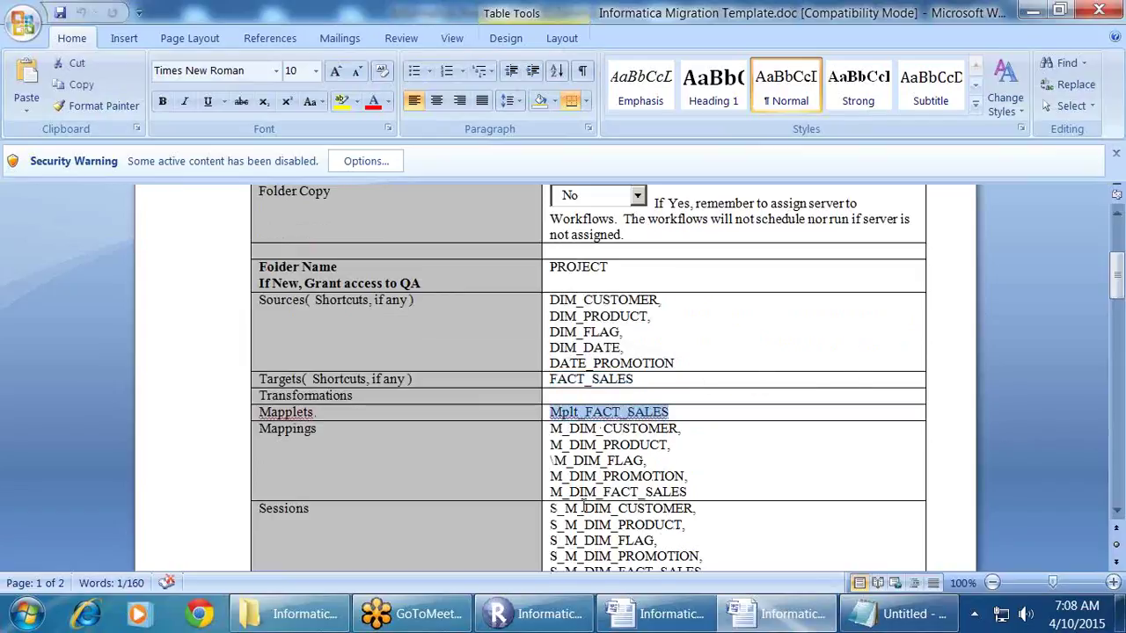
drag(586, 435, 686, 479)
click(739, 480)
Step: Scroll further, highlight the Project_Dummy.prm parameter file, then switch back toward the notes
scroll(666, 444, down, 4)
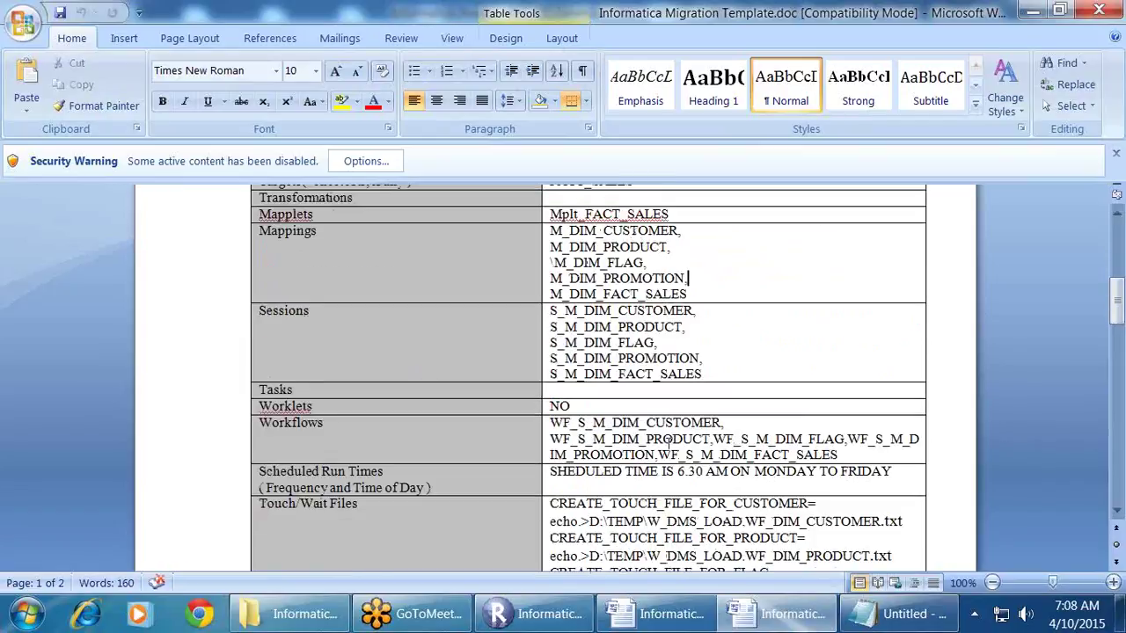
scroll(613, 317, down, 2)
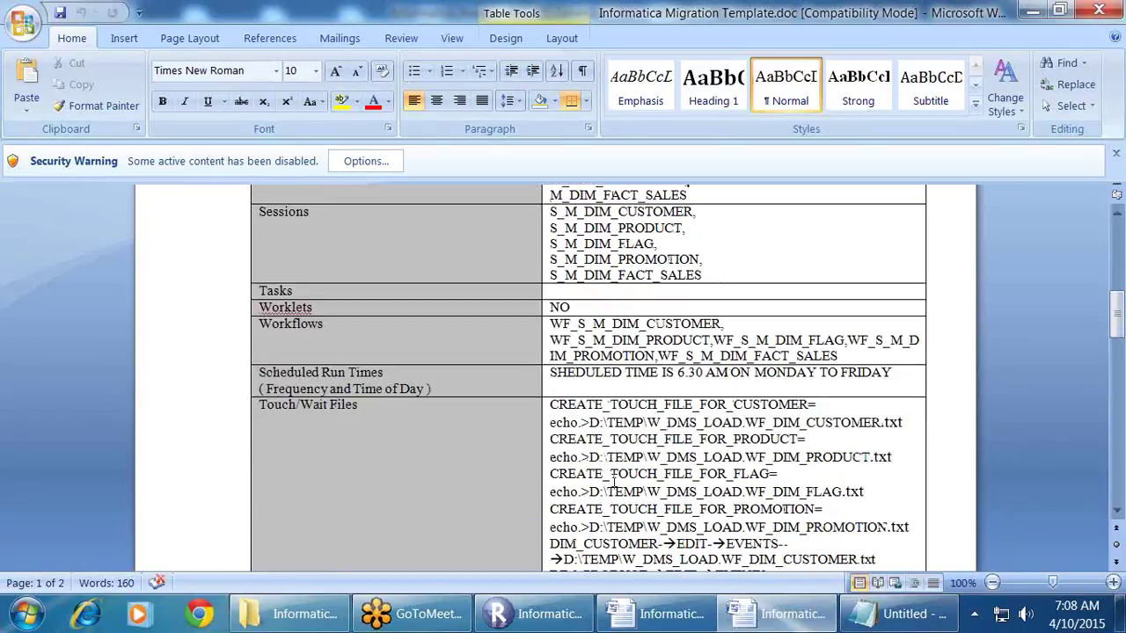
scroll(607, 431, down, 5)
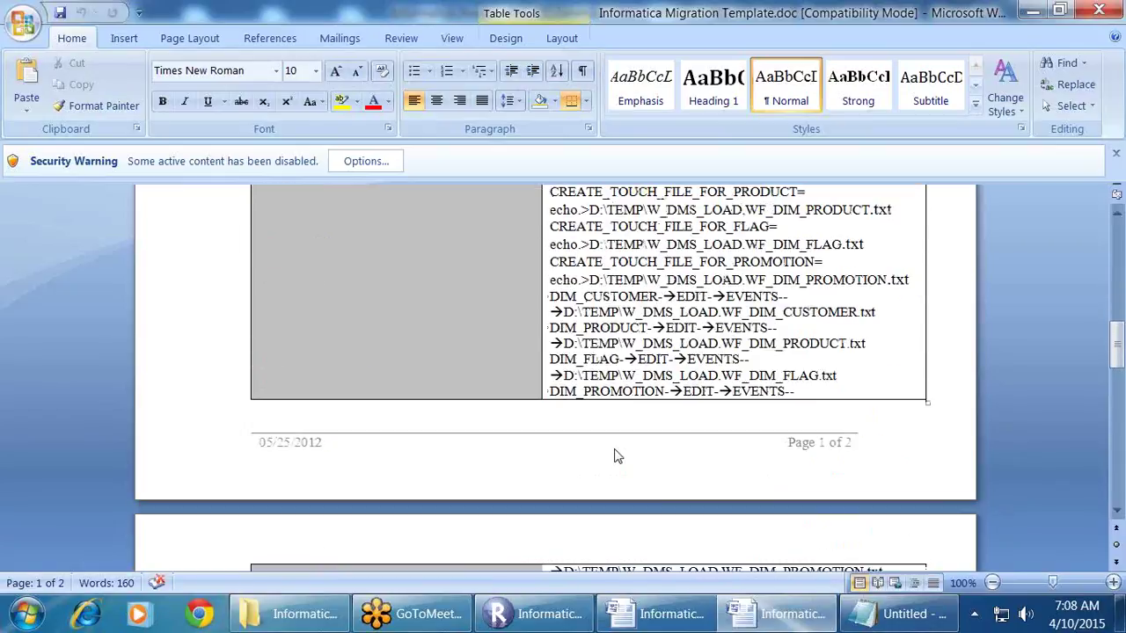
scroll(576, 366, up, 4)
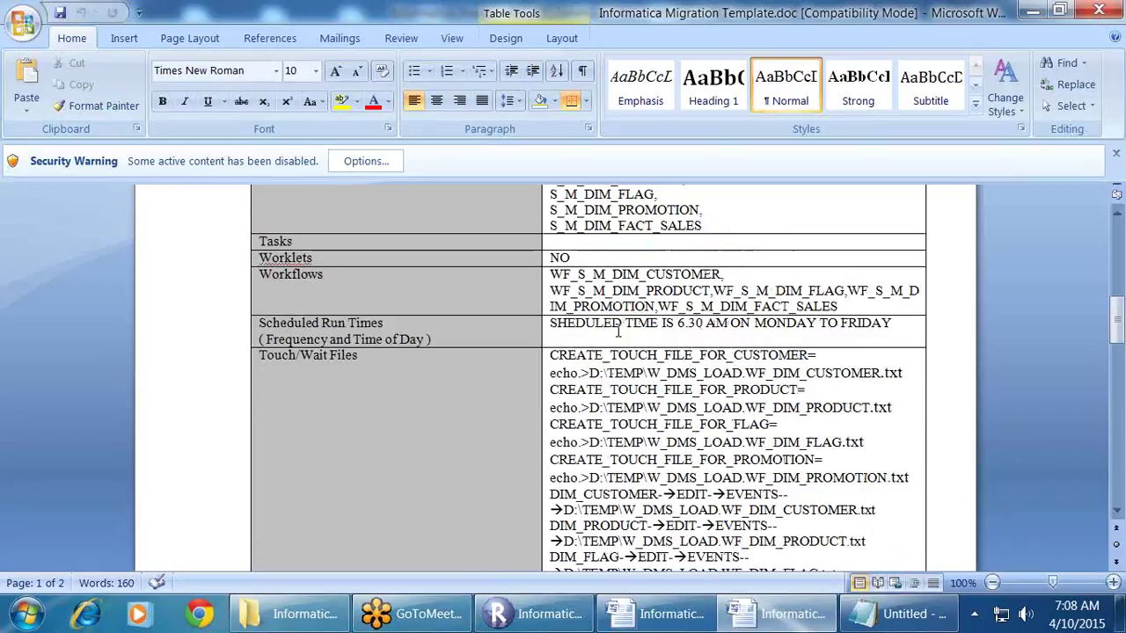
scroll(618, 330, down, 9)
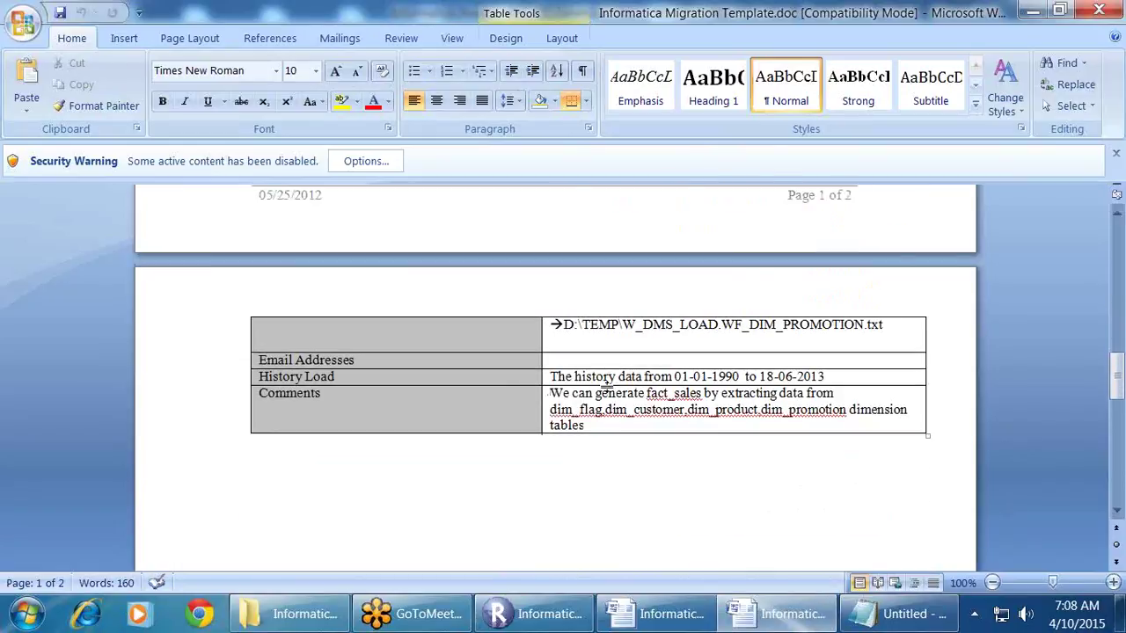
scroll(608, 387, up, 5)
scroll(607, 387, up, 15)
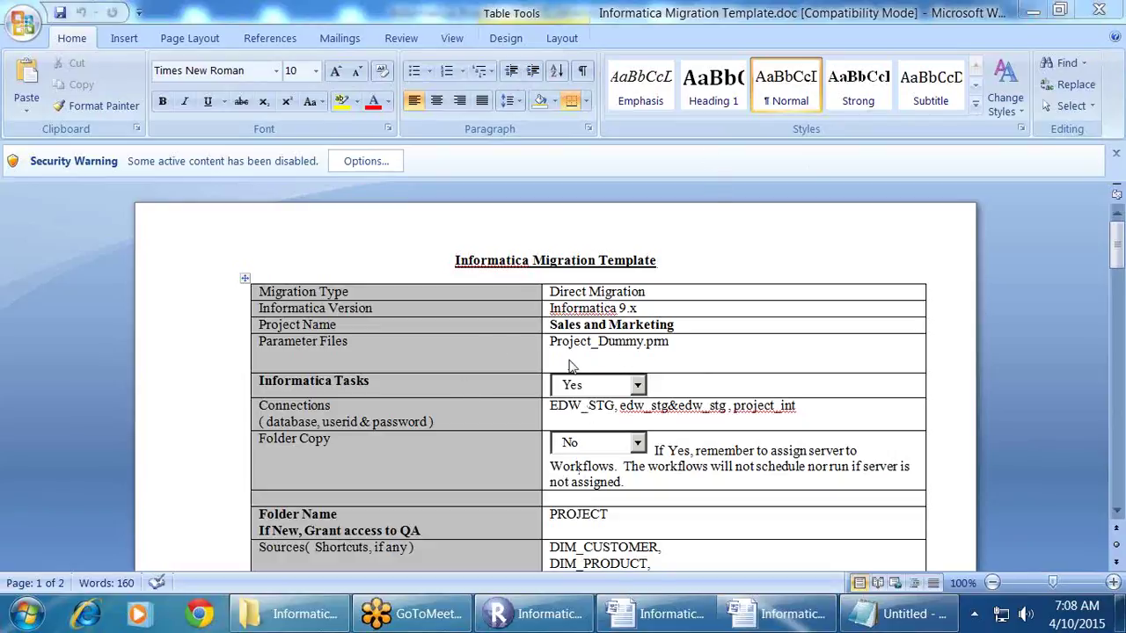
click(590, 341)
triple_click(590, 342)
drag(679, 351, 567, 349)
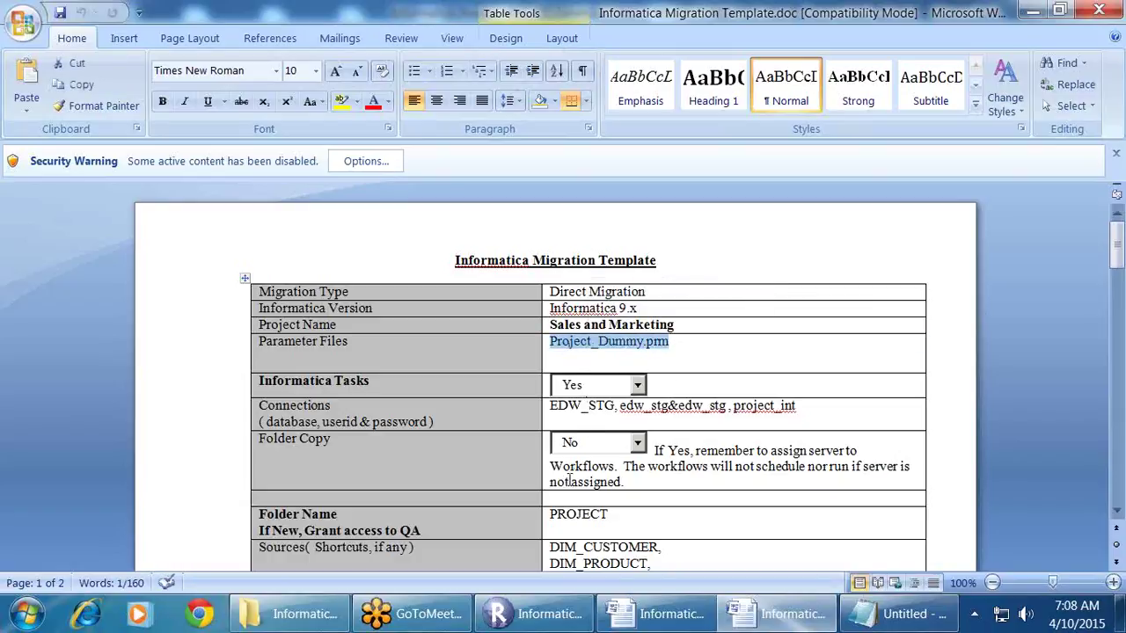
scroll(613, 383, down, 15)
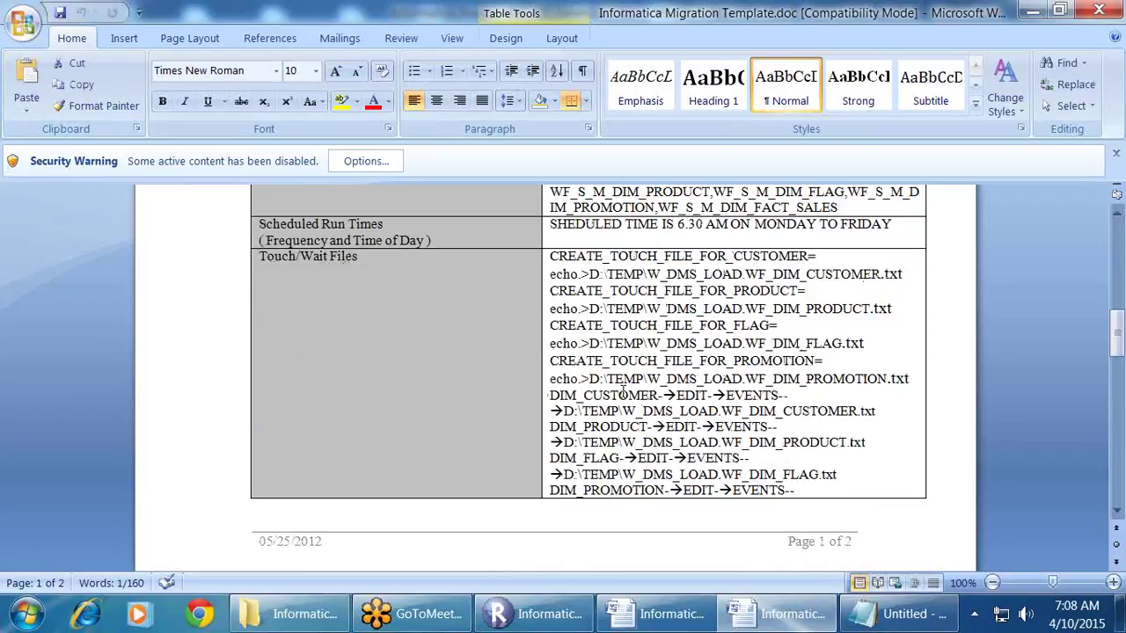
key(alt+Tab)
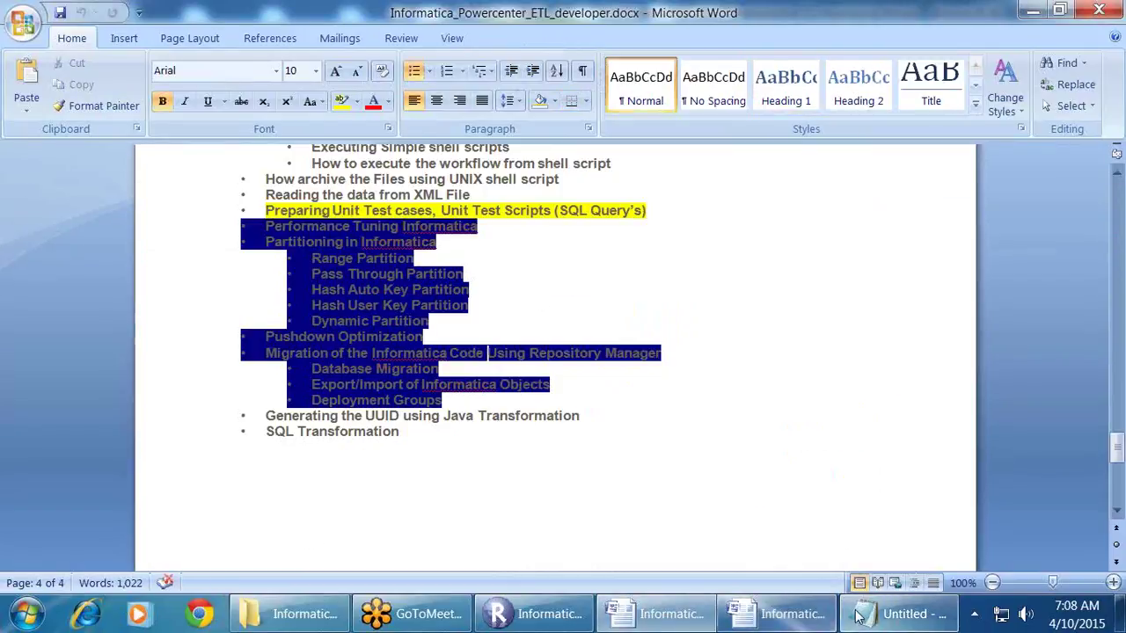
click(859, 616)
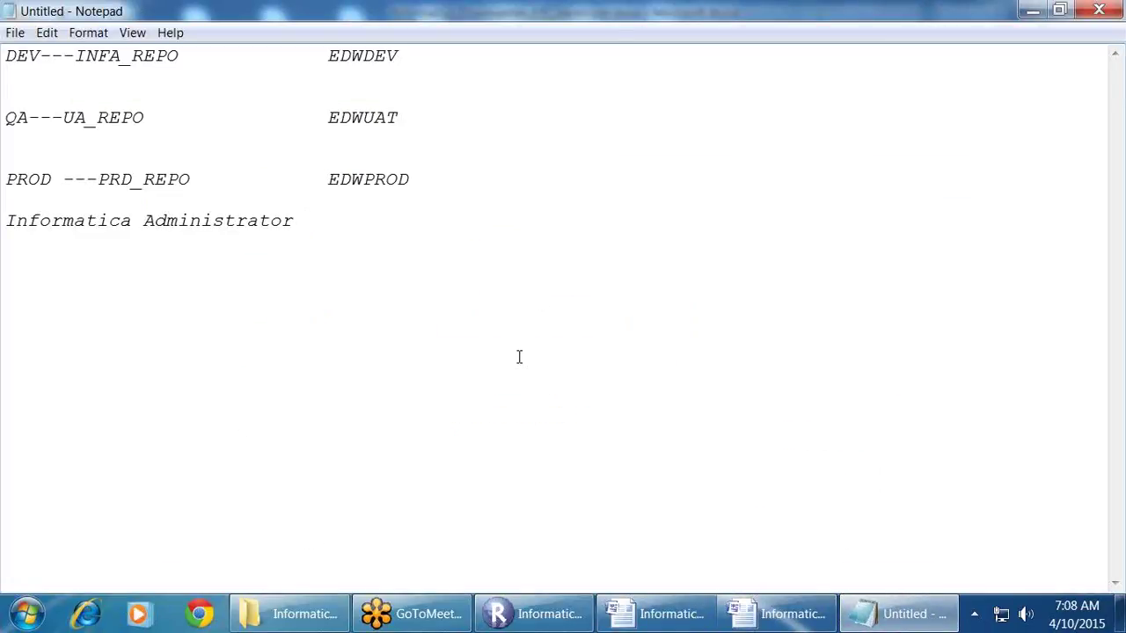
Step: Add a '1.Database Migration' item with steps to create staging tables and dim/fact tables
key(Return)
text(1.Database Migration)
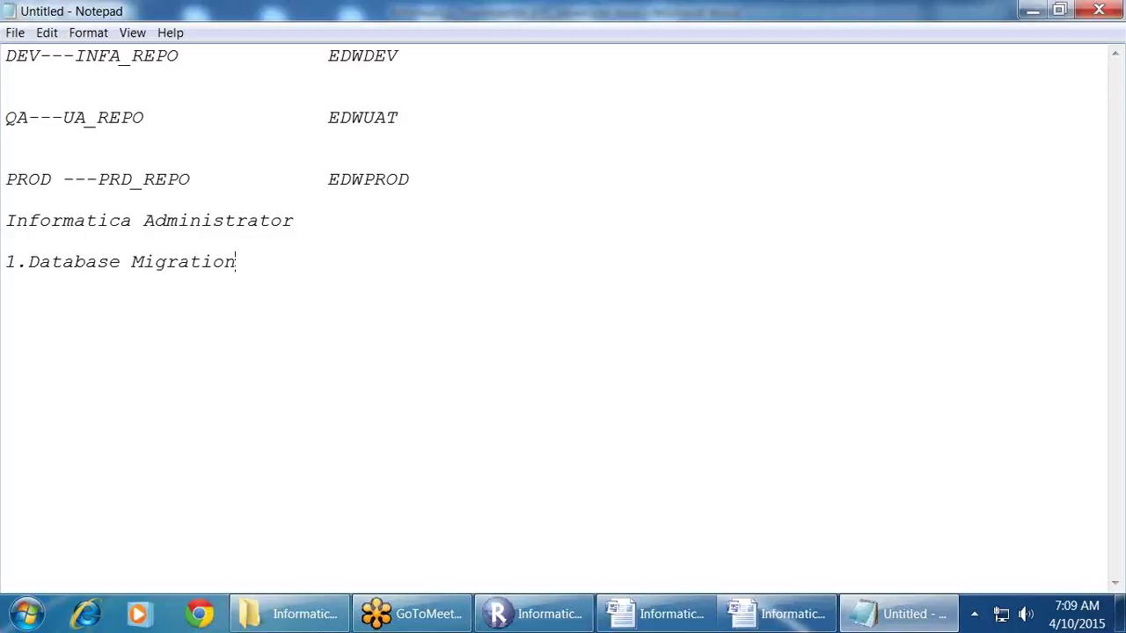
text(-->Create staging tables as per)
key(BackSpace)
key(BackSpace)
key(BackSpace)
key(BackSpace)
key(BackSpace)
key(BackSpace)
key(BackSpace)
key(BackSpace)
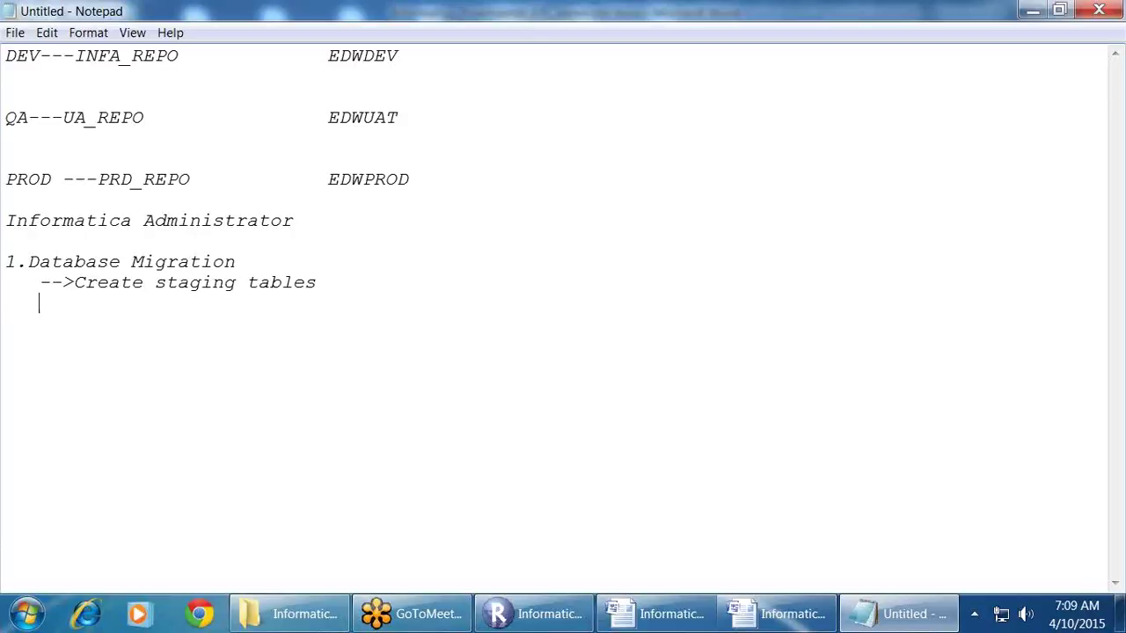
text(--->Create d)
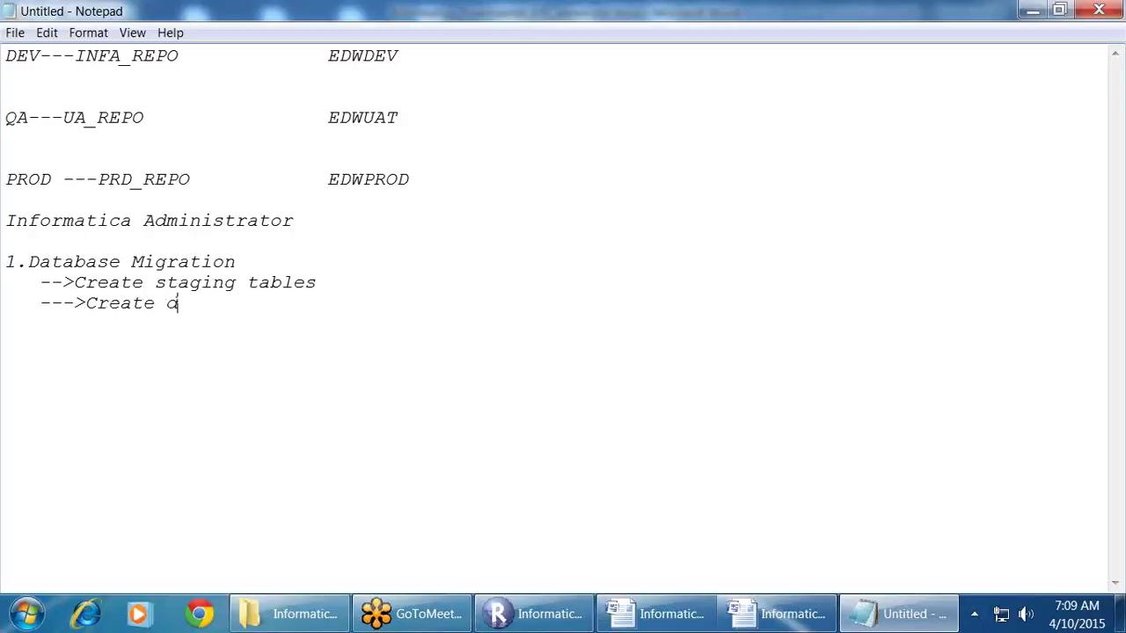
text(im/fact tables)
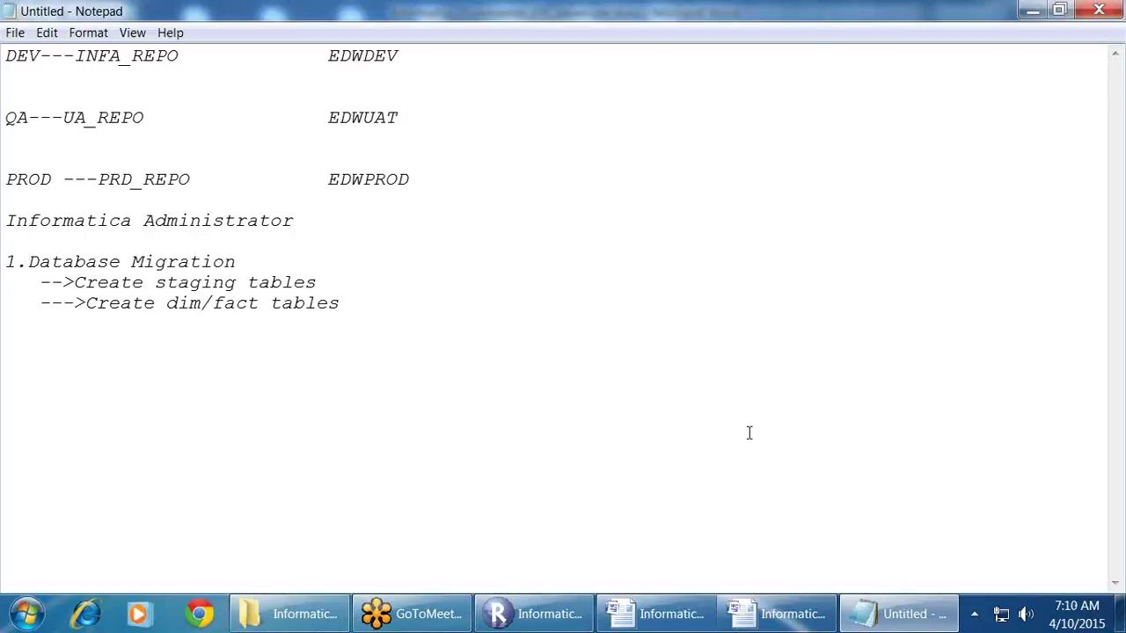
click(271, 619)
Step: Open the DB_SCRIPTS folder and scroll through the TDBU.sql table definitions
scroll(382, 297, up, 5)
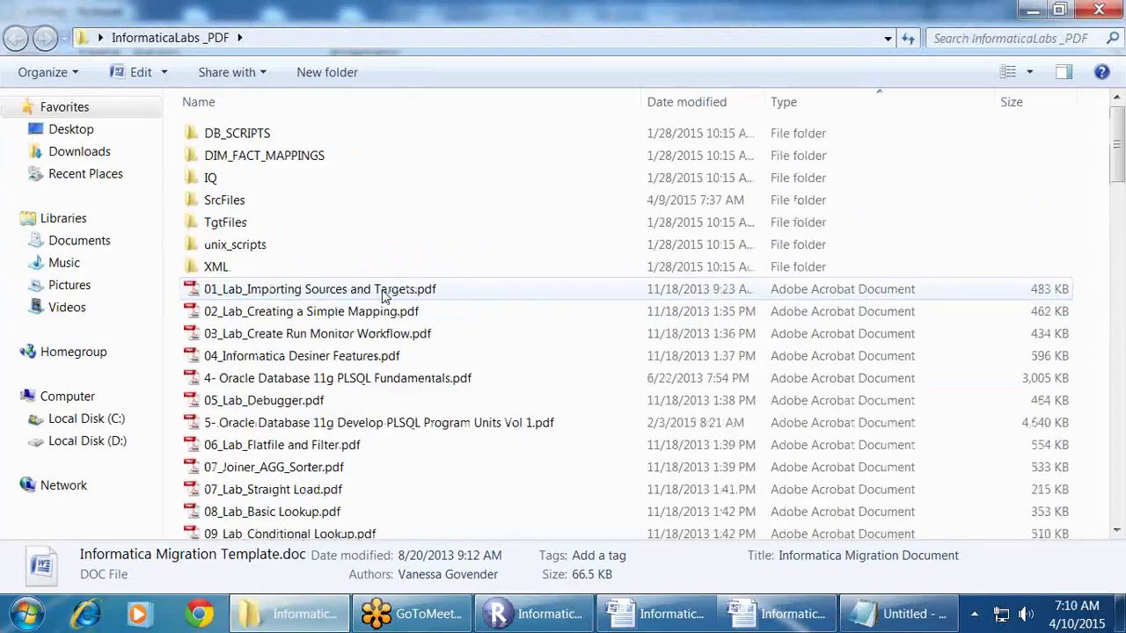
double_click(237, 133)
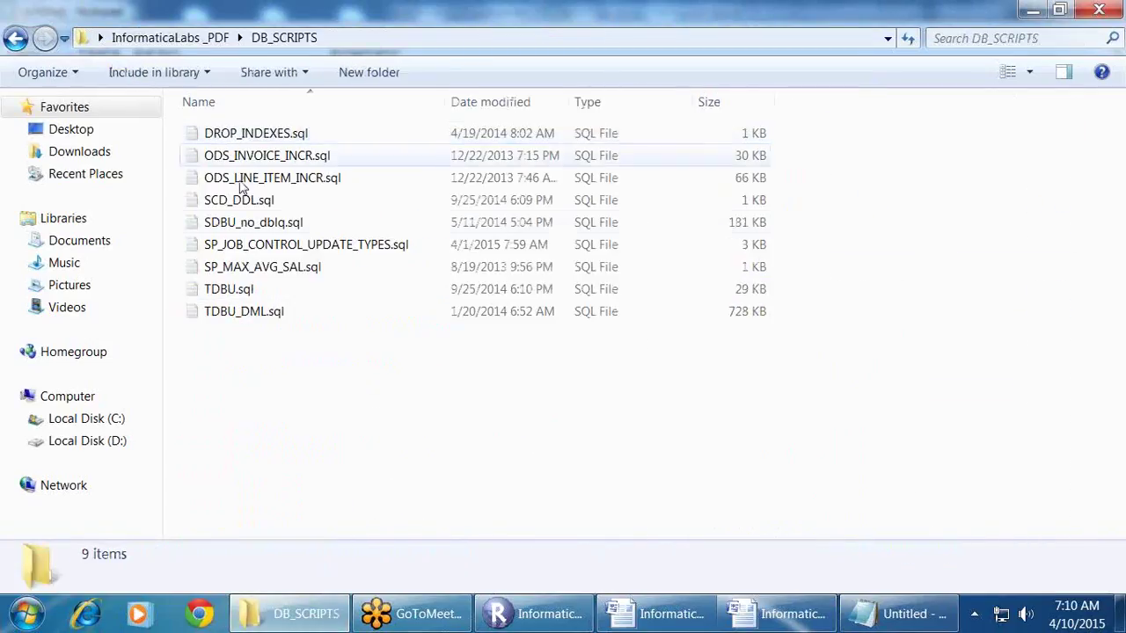
double_click(238, 289)
scroll(371, 299, down, 15)
scroll(369, 299, down, 10)
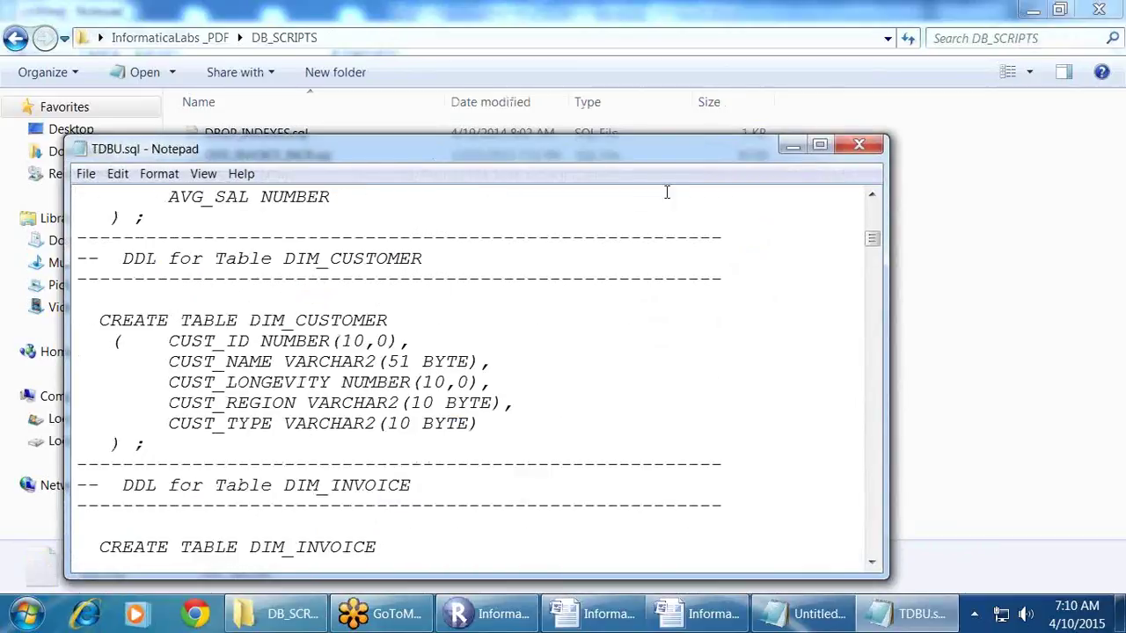
scroll(639, 315, down, 6)
scroll(638, 314, down, 12)
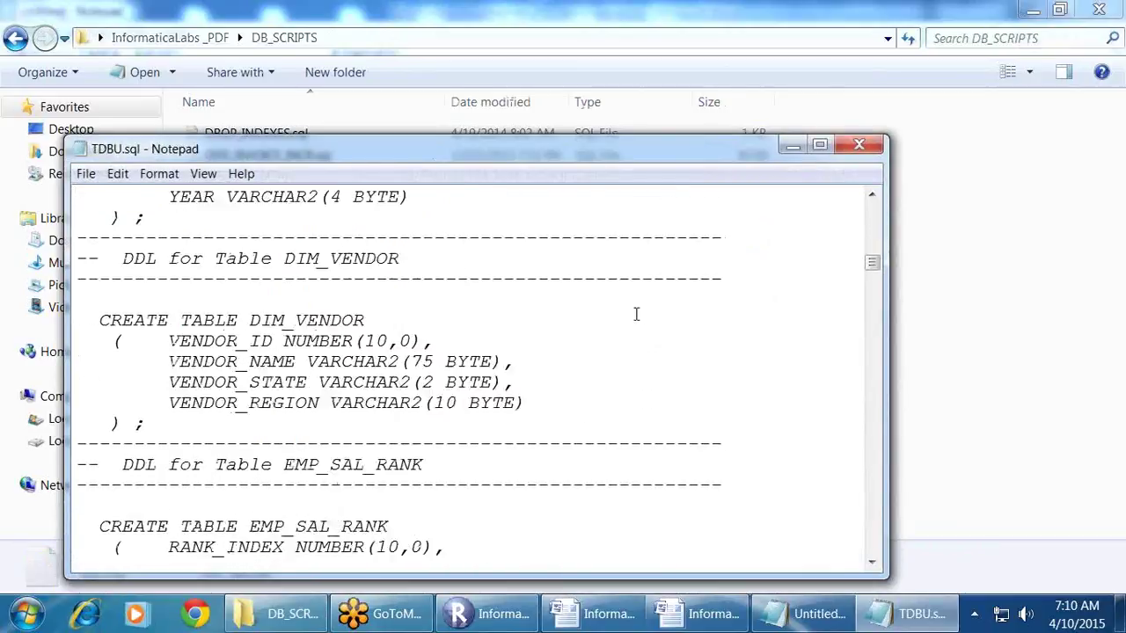
click(860, 146)
Step: Review the DIM_CUSTOMER inserts in TDBU_DML.sql, close it and return to the notes
double_click(252, 311)
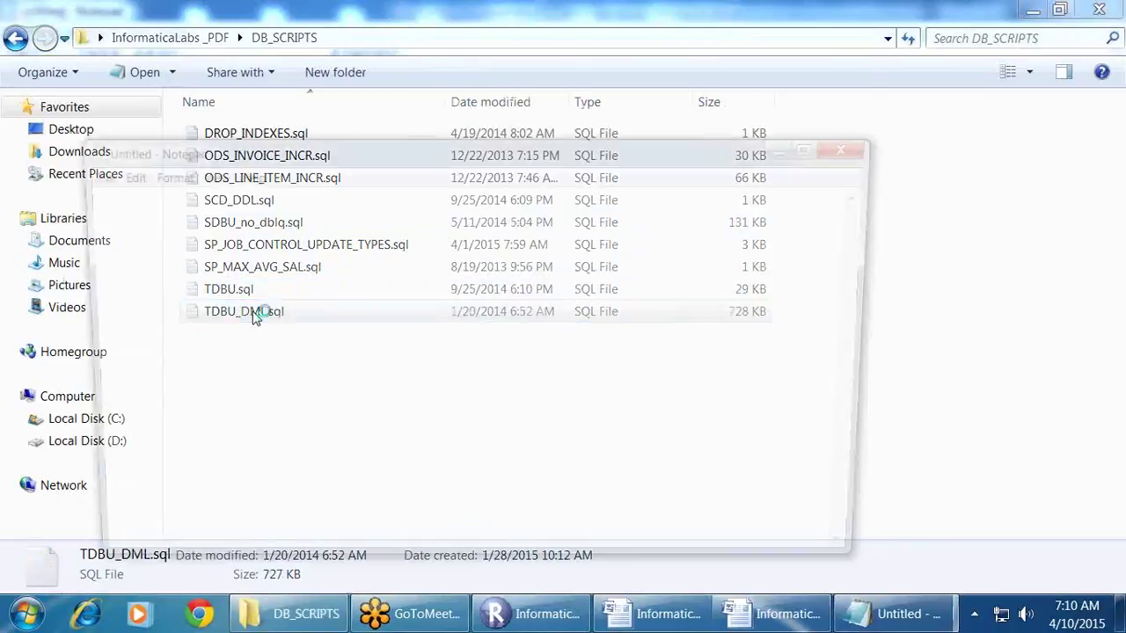
click(862, 145)
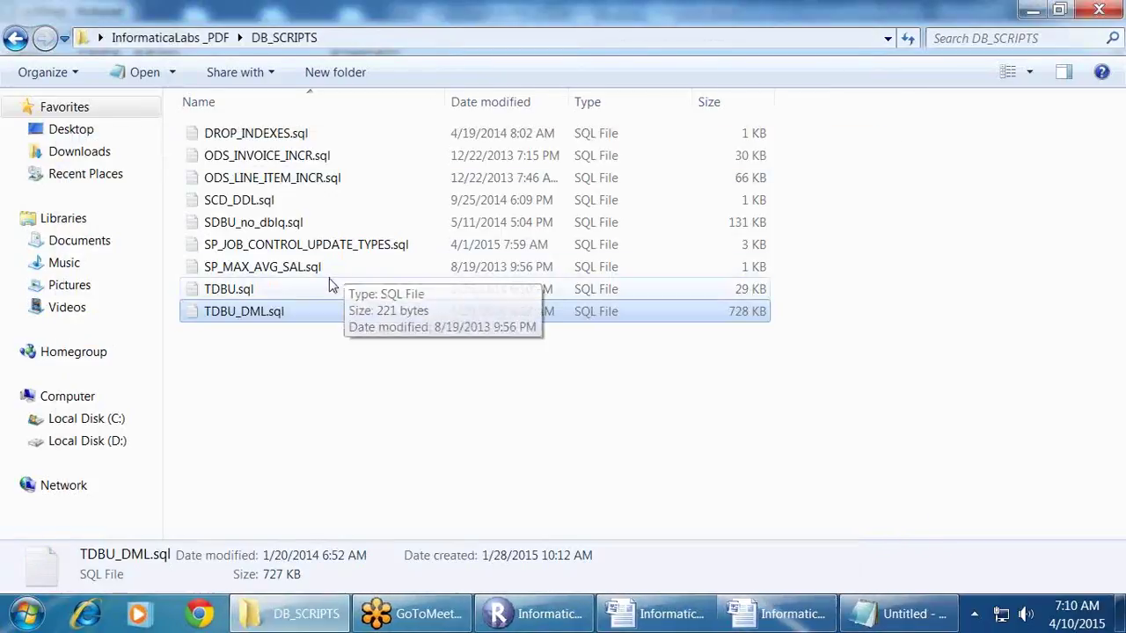
double_click(262, 311)
scroll(354, 325, down, 10)
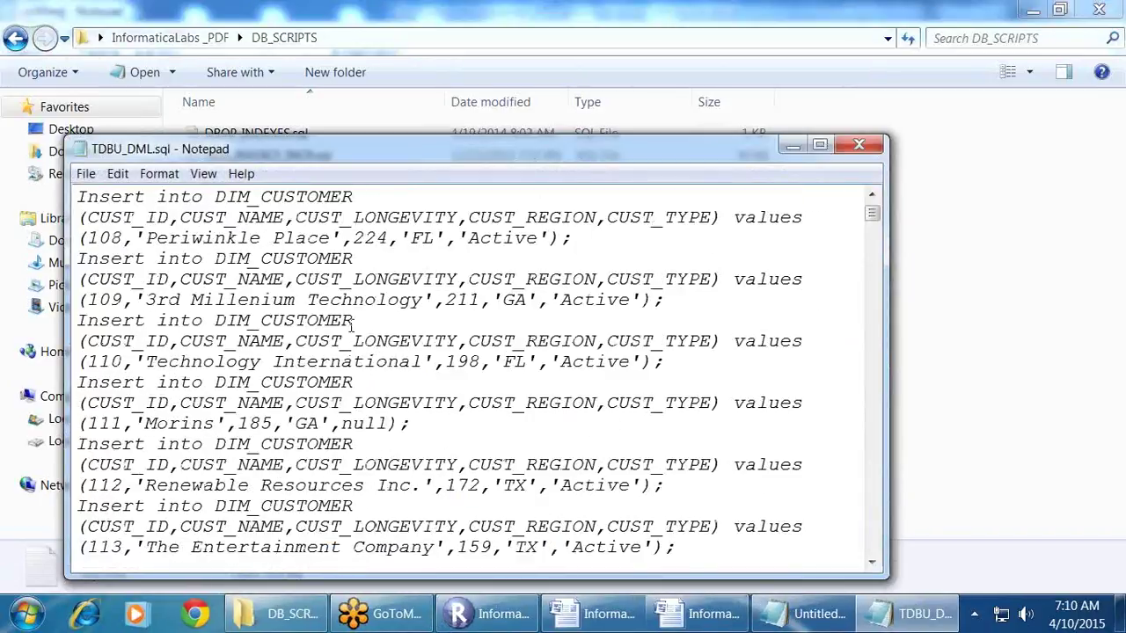
click(860, 146)
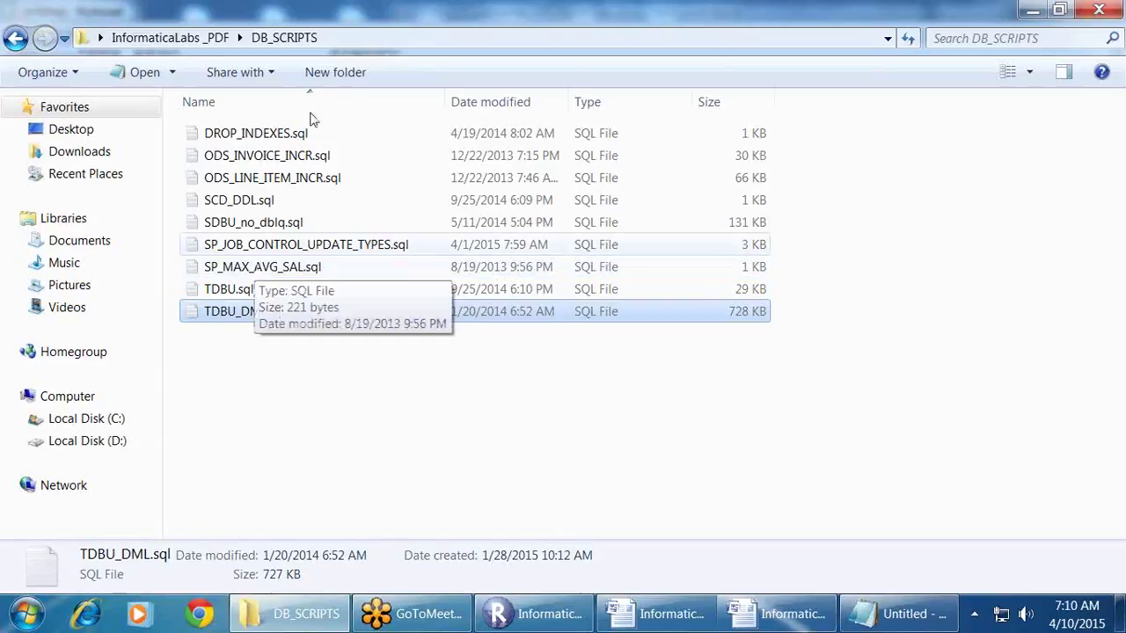
key(alt+Tab)
Step: Add the step '-->create other database objects like Views,materalized views,stored procedures/functions/'
key(Return)
text(-->ctr)
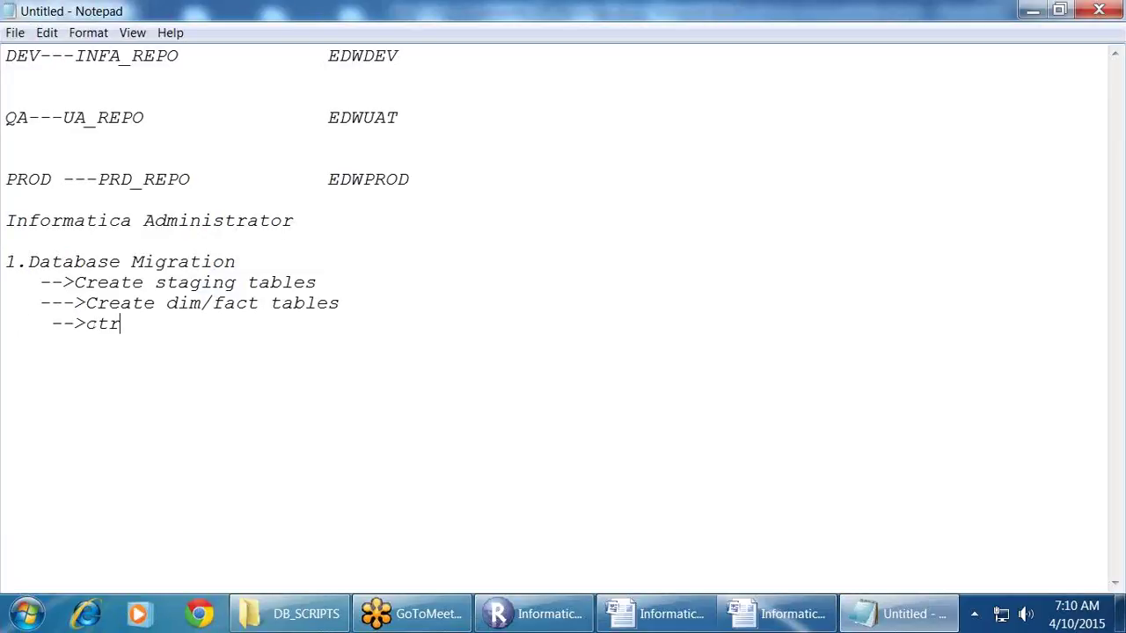
key(BackSpace)
key(BackSpace)
text(reate other)
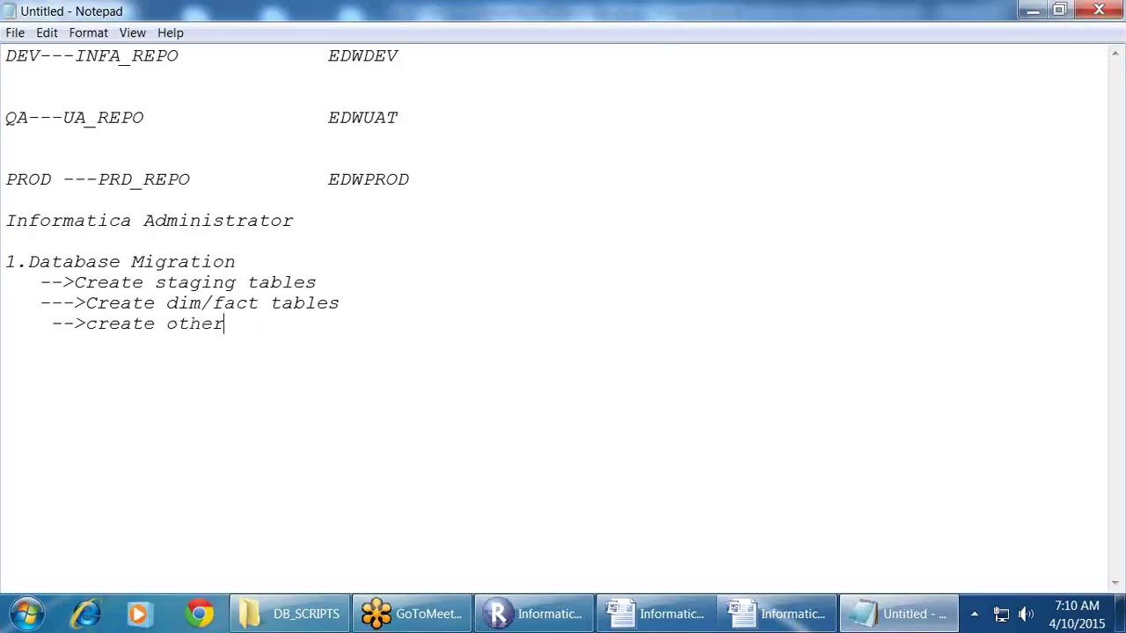
text( database obj)
text(slike)
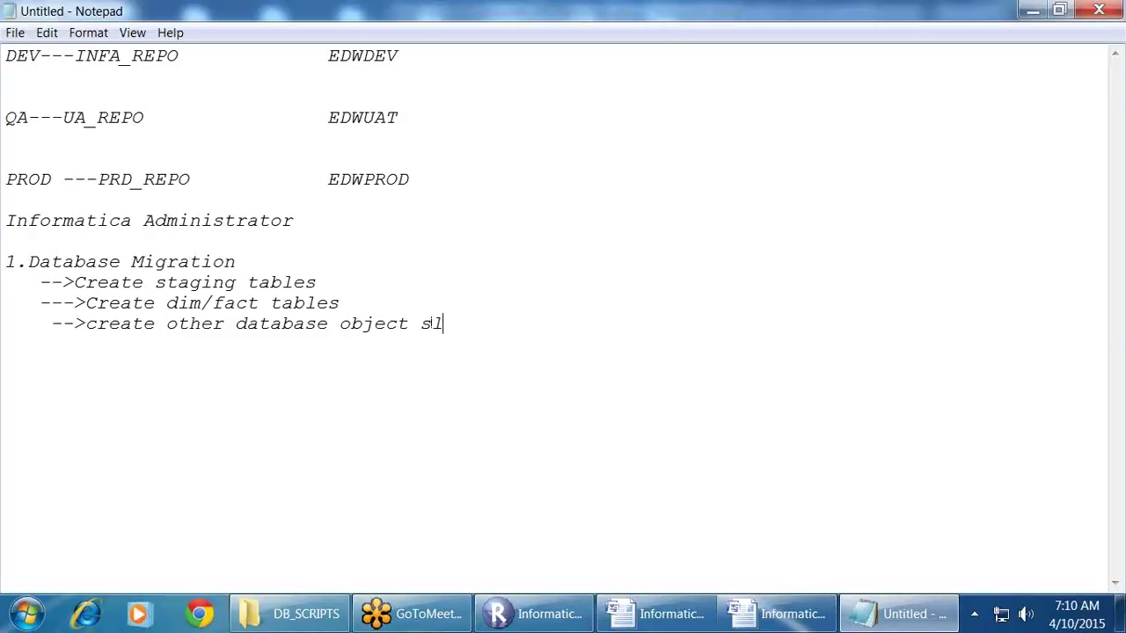
key(BackSpace)
key(BackSpace)
key(BackSpace)
key(BackSpace)
key(BackSpace)
key(BackSpace)
key(BackSpace)
text(s like Views,m)
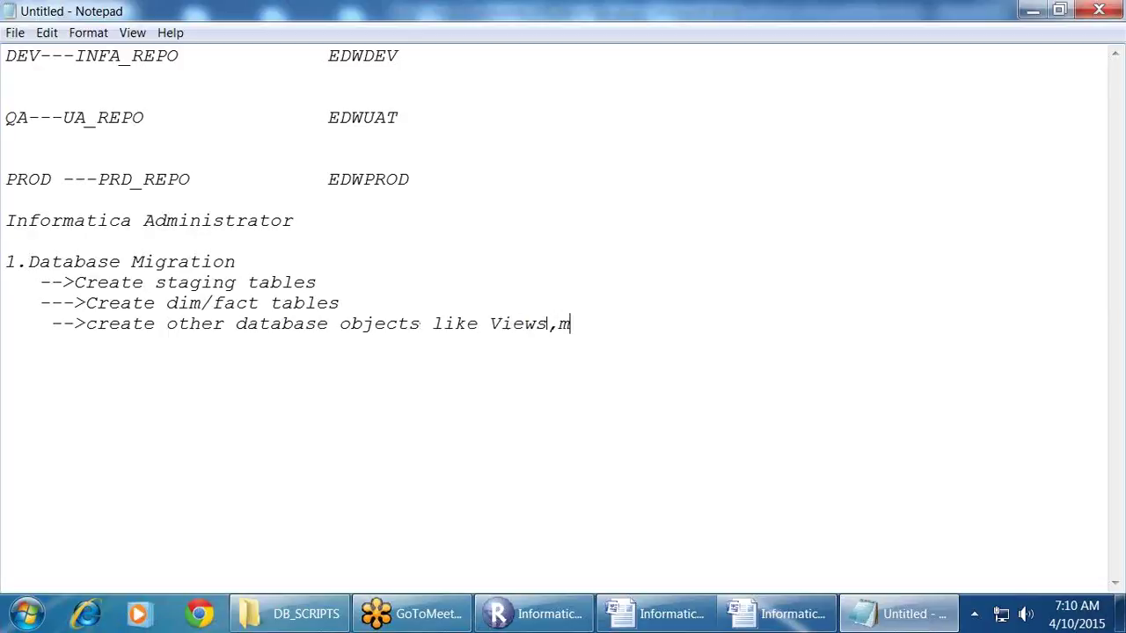
text(ateralized views)
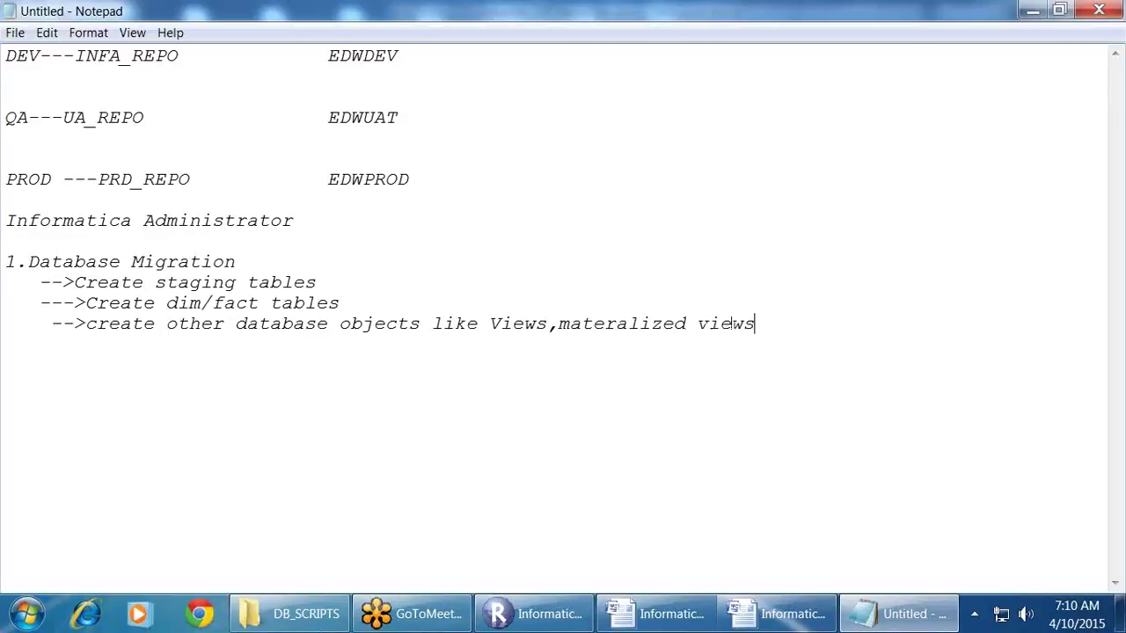
text(,stored proced)
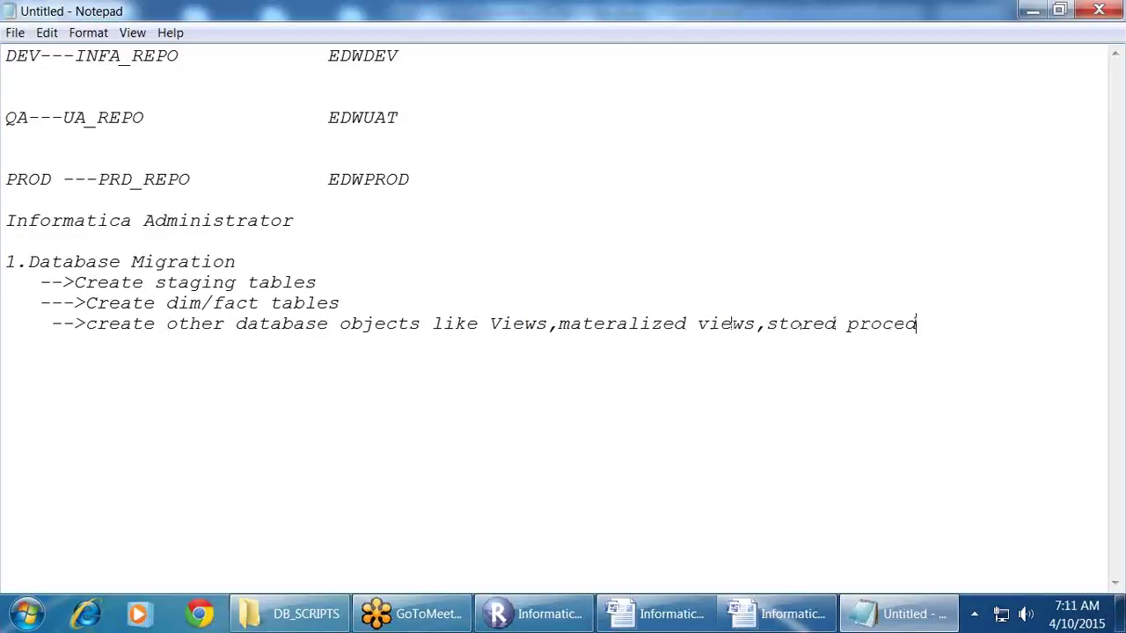
text(ures.)
key(BackSpace)
key(BackSpace)
text(/func)
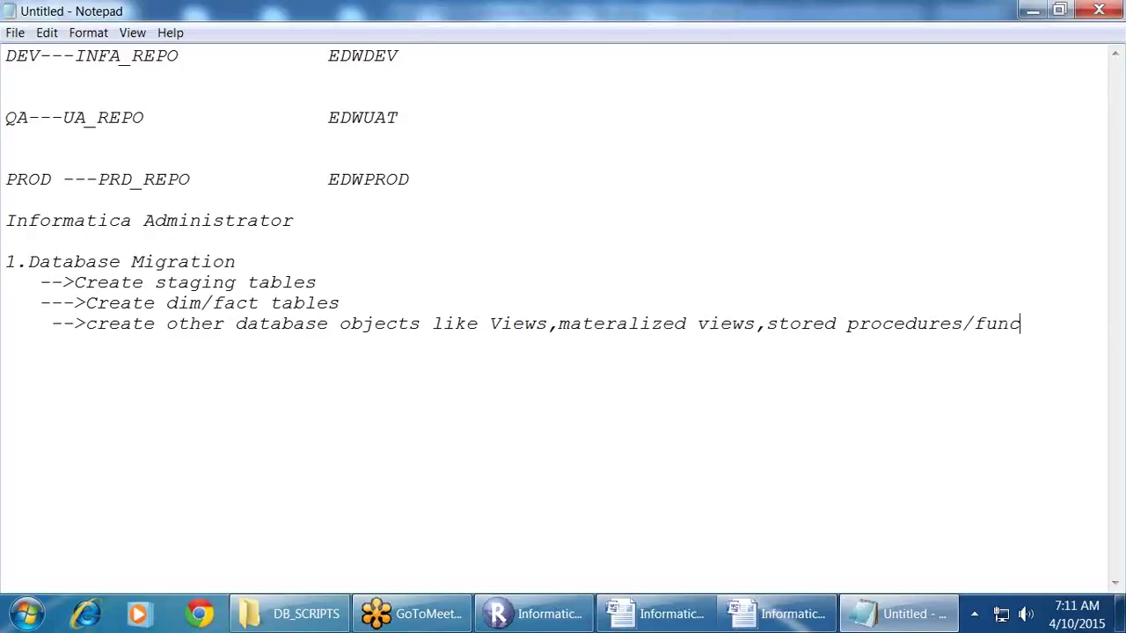
text(tions/)
Step: Finish that step with Packages and begin '2.Informatica PC Migration --->Sources,targets,mappings,workflows,sessions'
key(Return)
key(BackSpace)
key(BackSpace)
text(Packages)
key(Return)
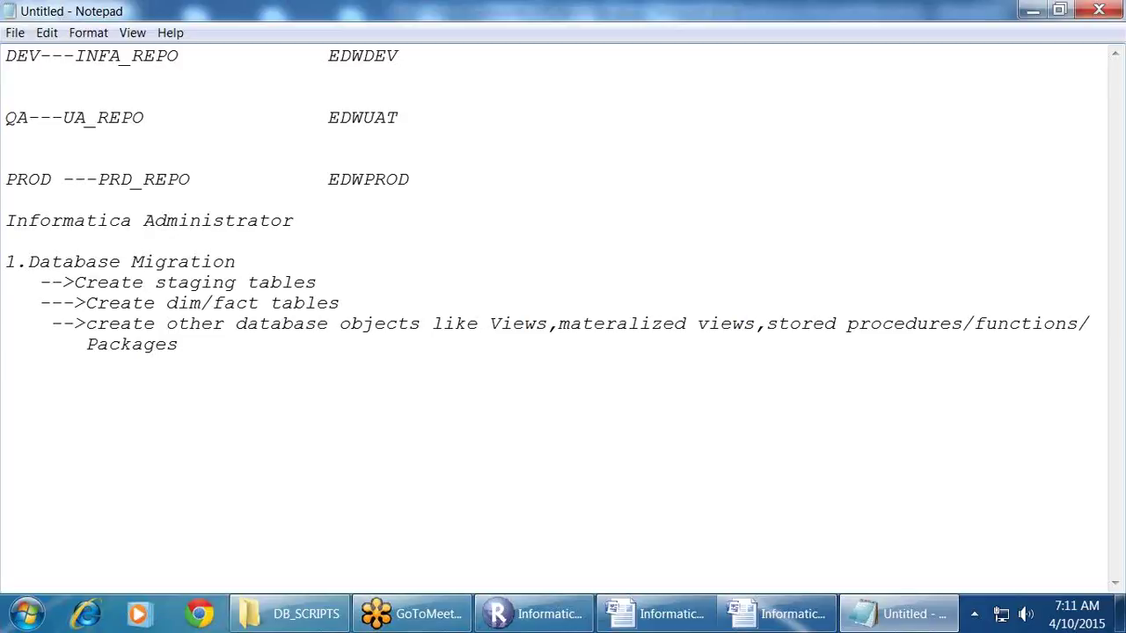
text(2.Informatica PC)
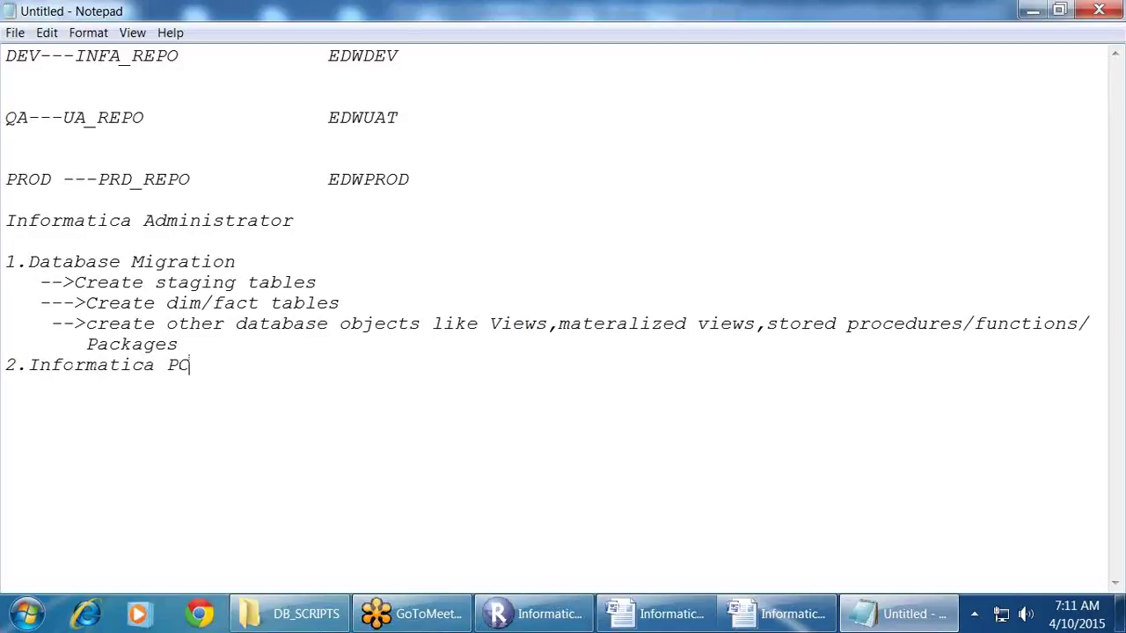
text( Migration )
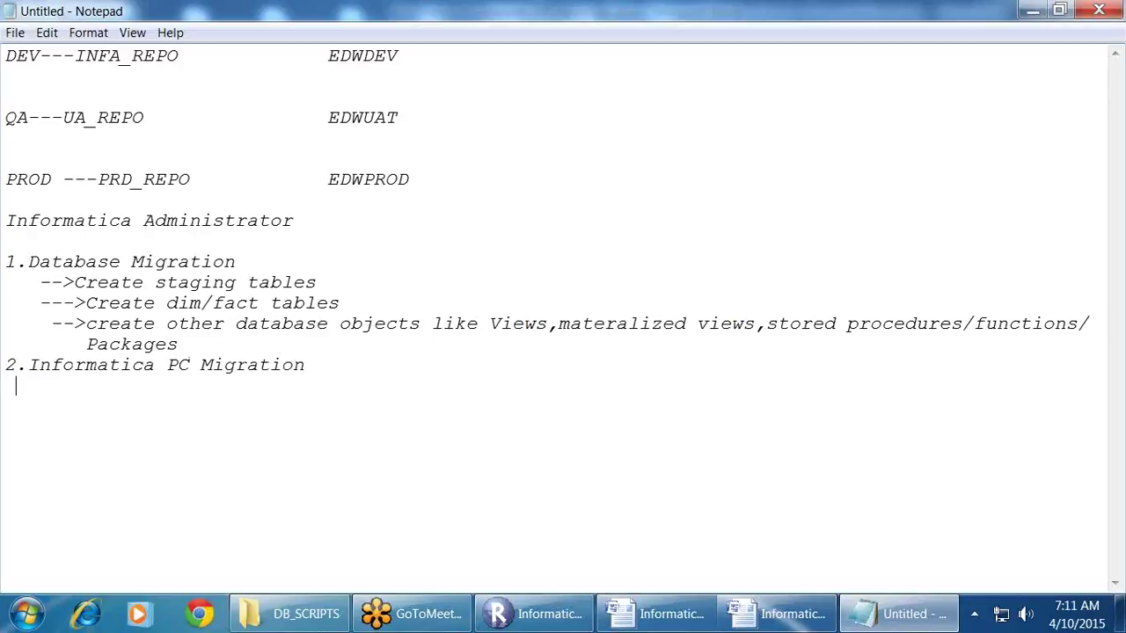
text(     --->Sources,targ)
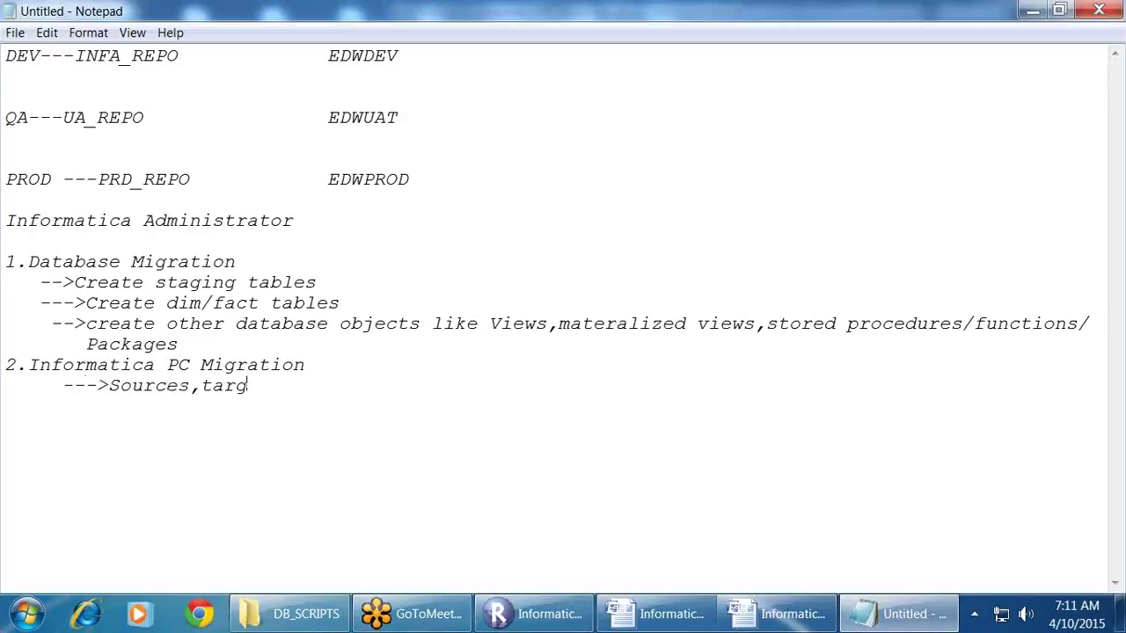
text(ets,mappings,work)
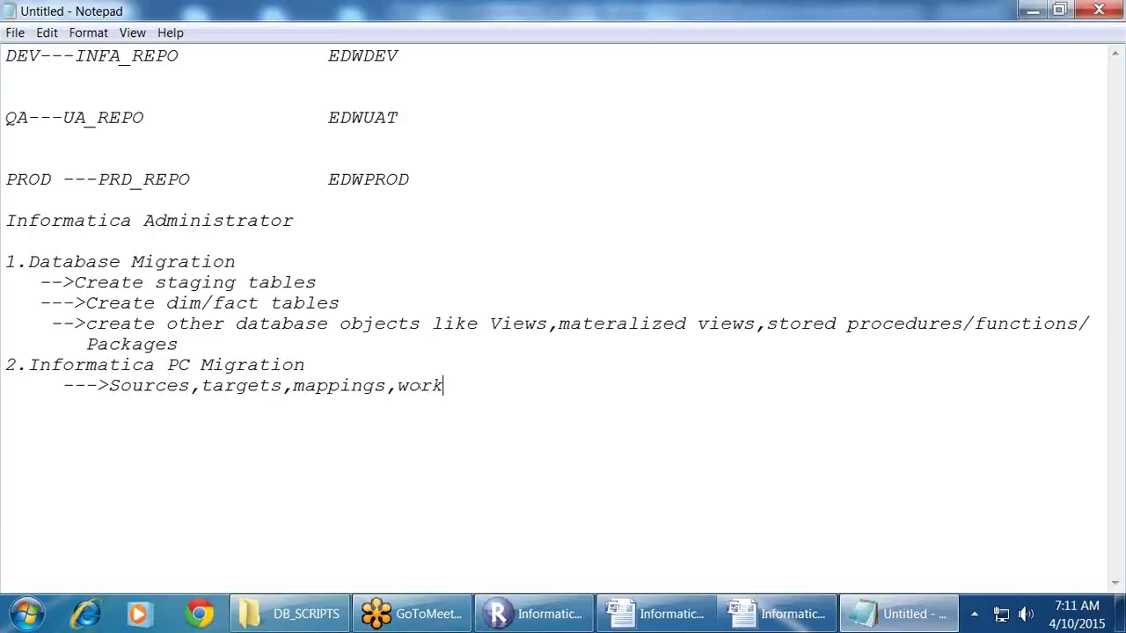
text(flows,sessions)
Step: Add a '--->Connections' sub-step and move it above the Sources,targets,mappings,workflows,sessions line
key(Return)
key(BackSpace)
key(BackSpace)
text(--->Connections)
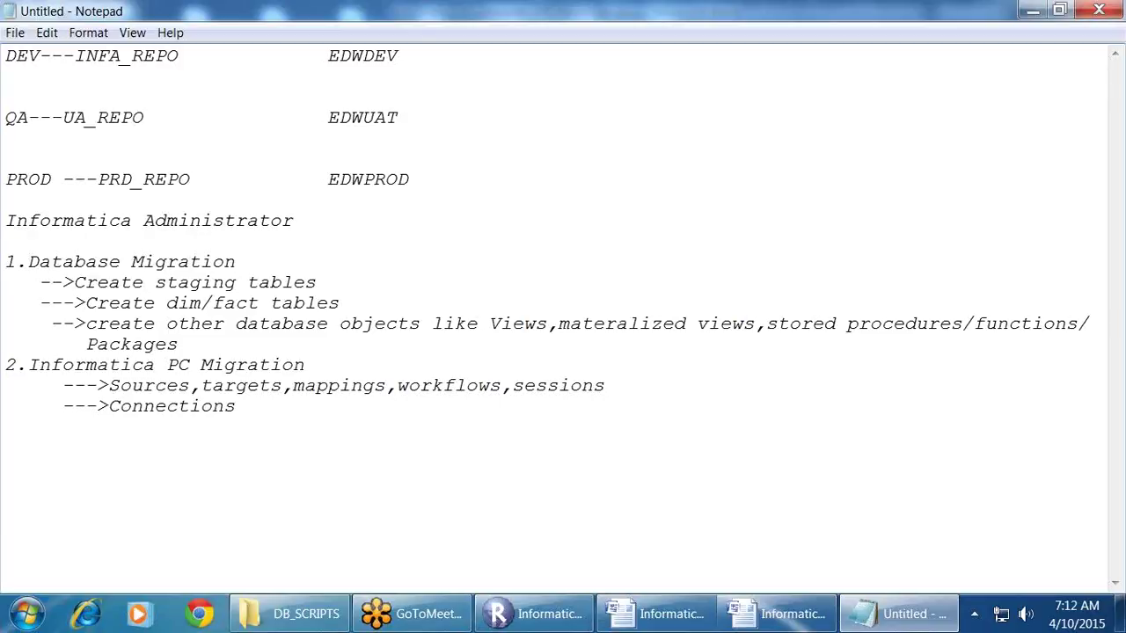
key(shift+Home)
key(ctrl+c)
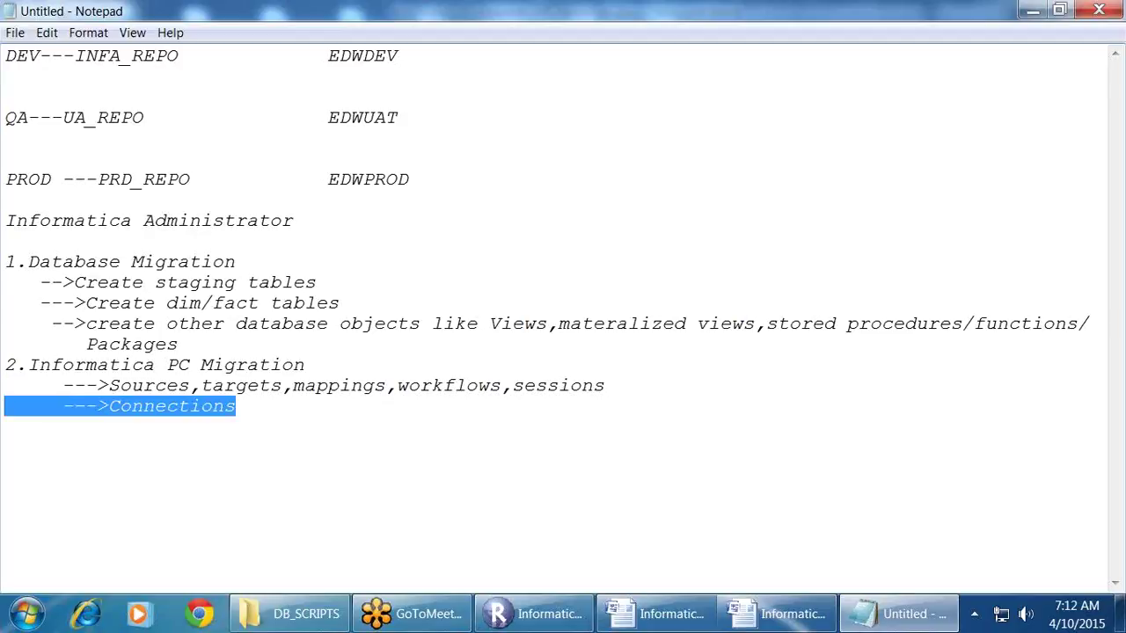
key(BackSpace)
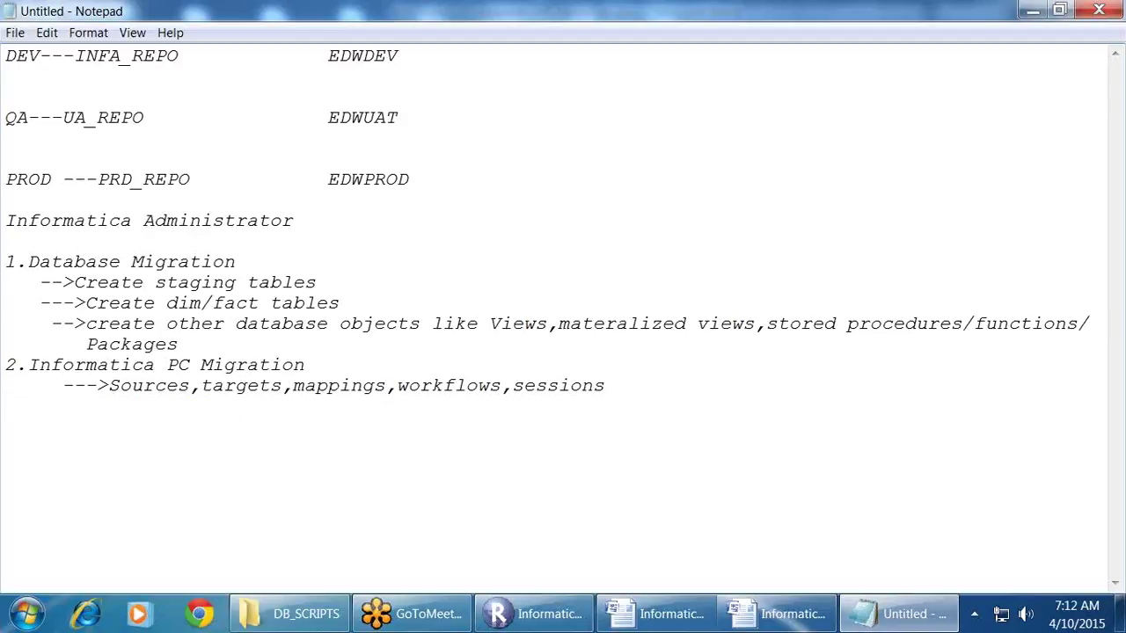
key(Return)
key(Up)
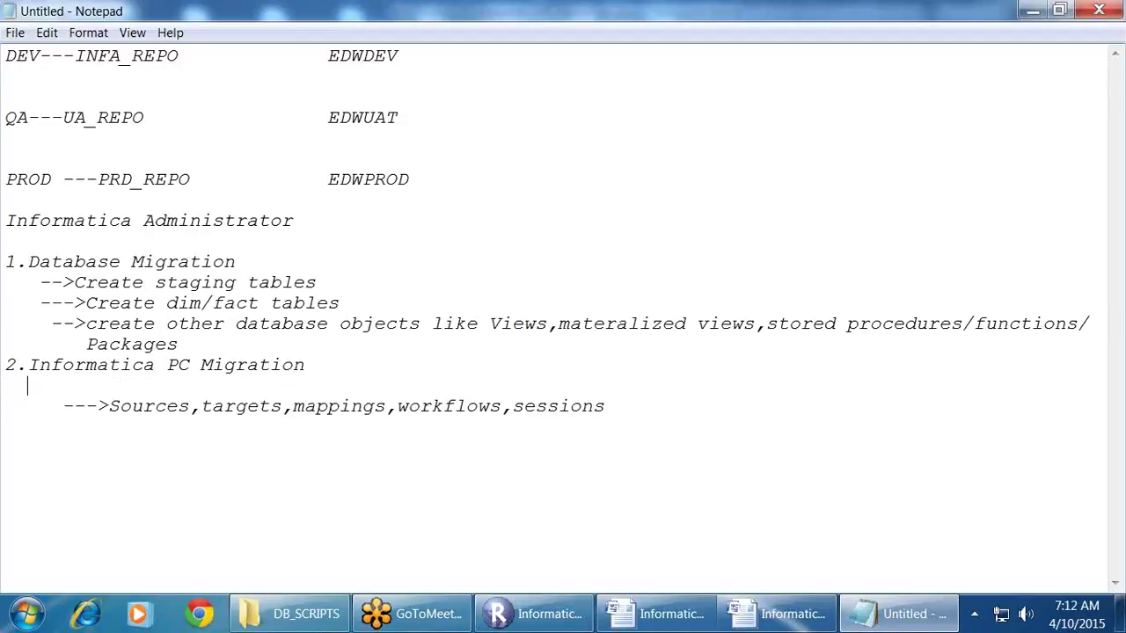
key(ctrl+v)
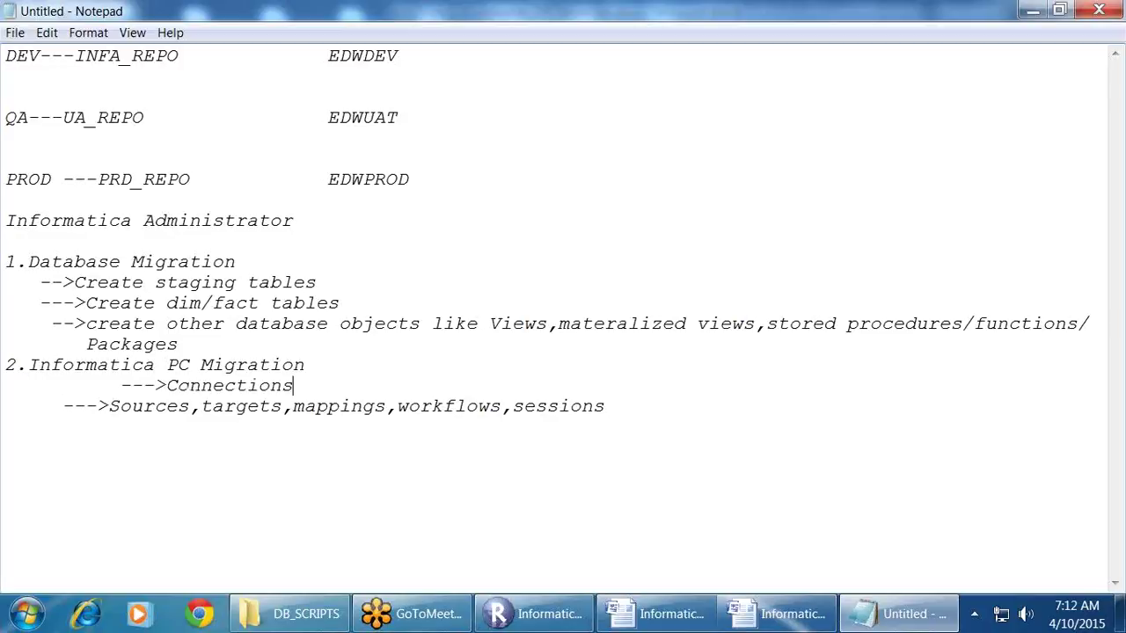
click(121, 386)
key(BackSpace)
key(BackSpace)
key(BackSpace)
key(BackSpace)
key(BackSpace)
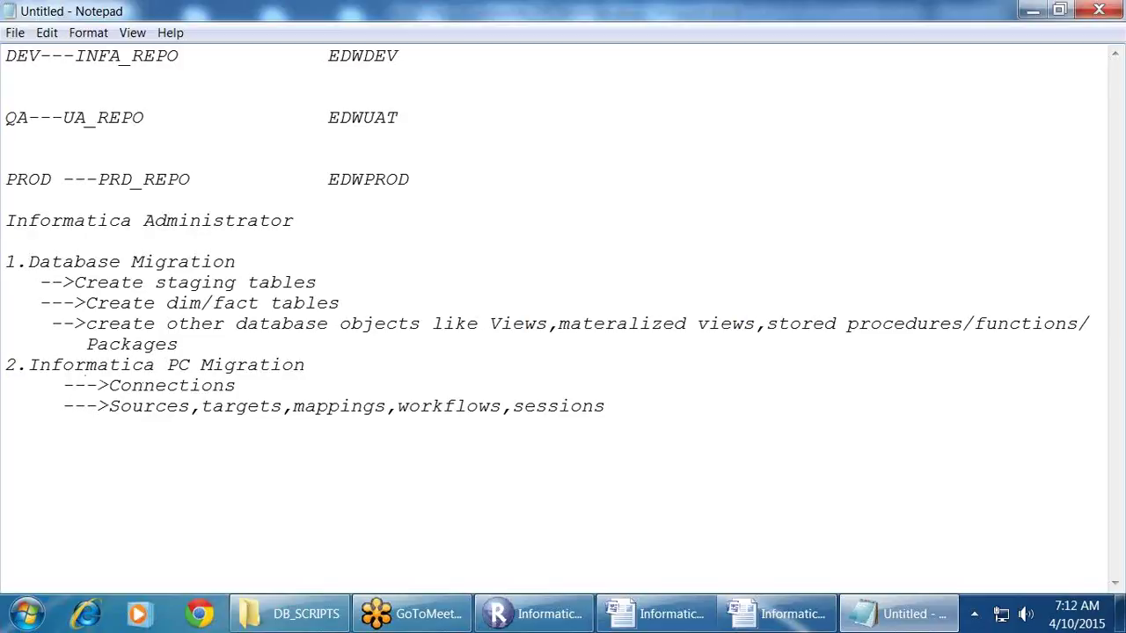
Step: Extend the Connections step with 'OLTP_SOURCE(SDBU) and OLAP_TARGET', correcting the target name
drag(281, 395, 283, 369)
click(275, 402)
click(278, 384)
text(---OLTP_SOURCE)
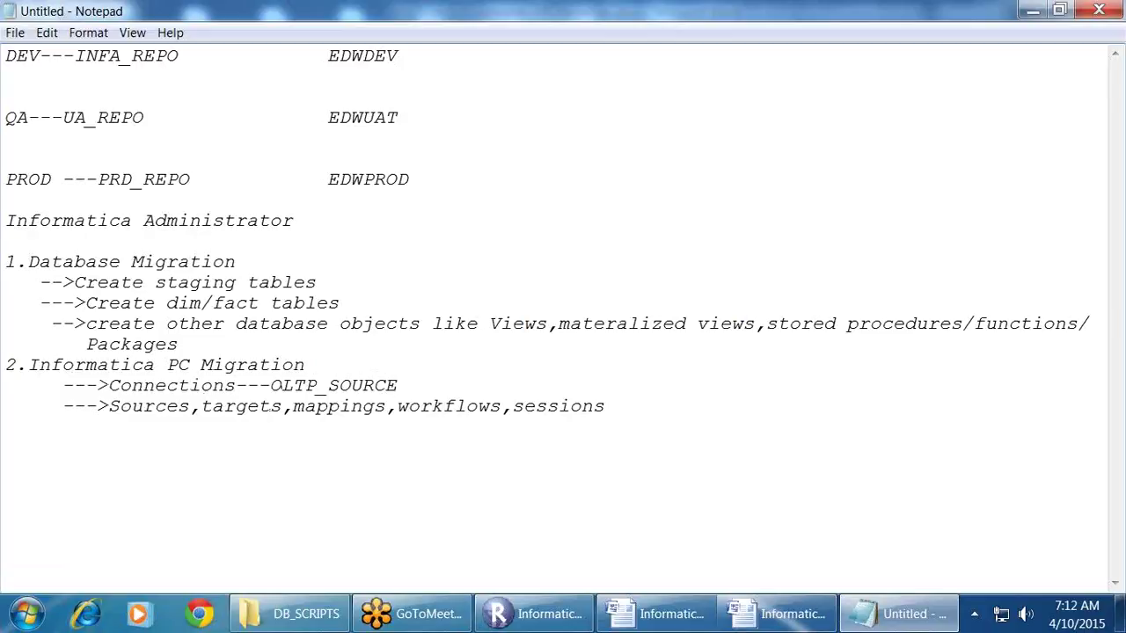
text((SDBU) and )
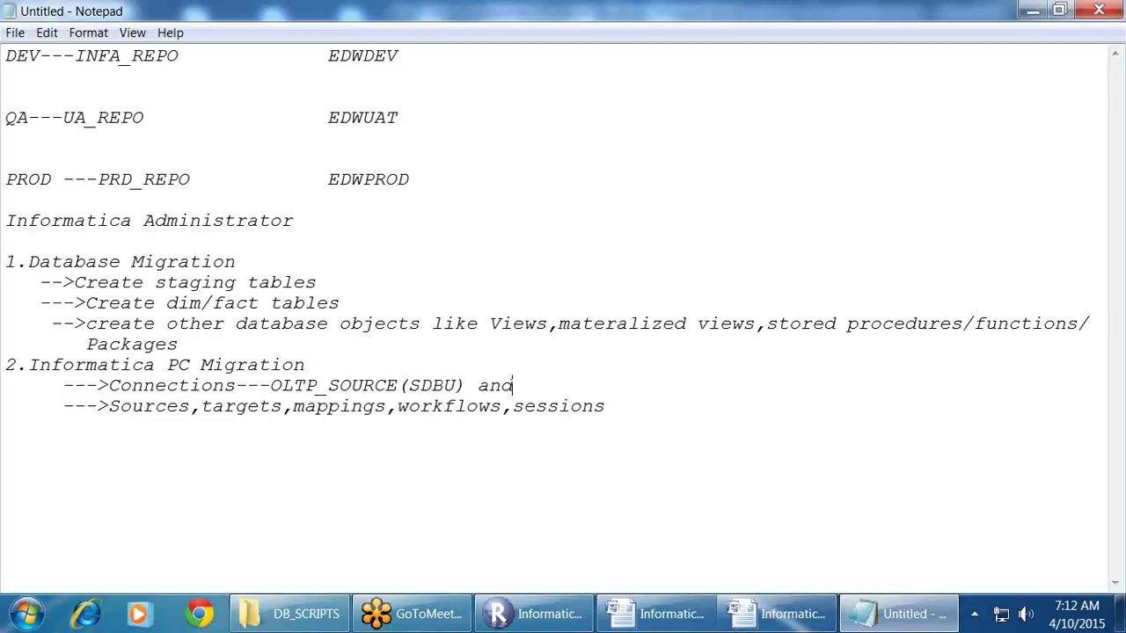
text(TARGET_KARTHEEK)
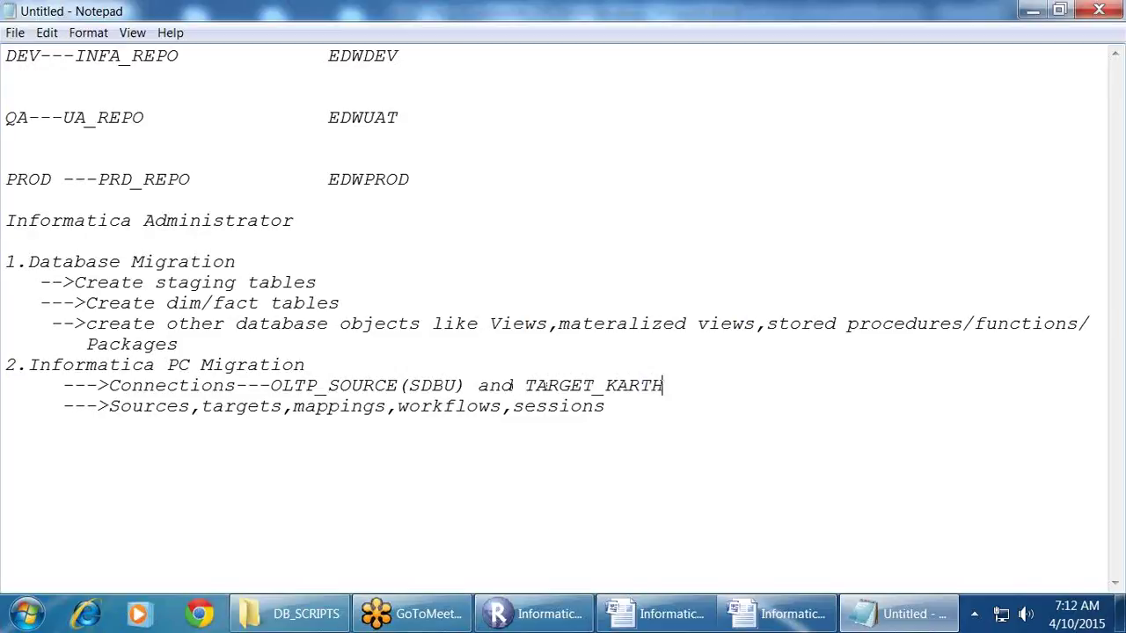
key(BackSpace)
key(BackSpace)
key(BackSpace)
key(BackSpace)
key(BackSpace)
key(BackSpace)
key(BackSpace)
key(BackSpace)
key(BackSpace)
key(BackSpace)
key(BackSpace)
key(BackSpace)
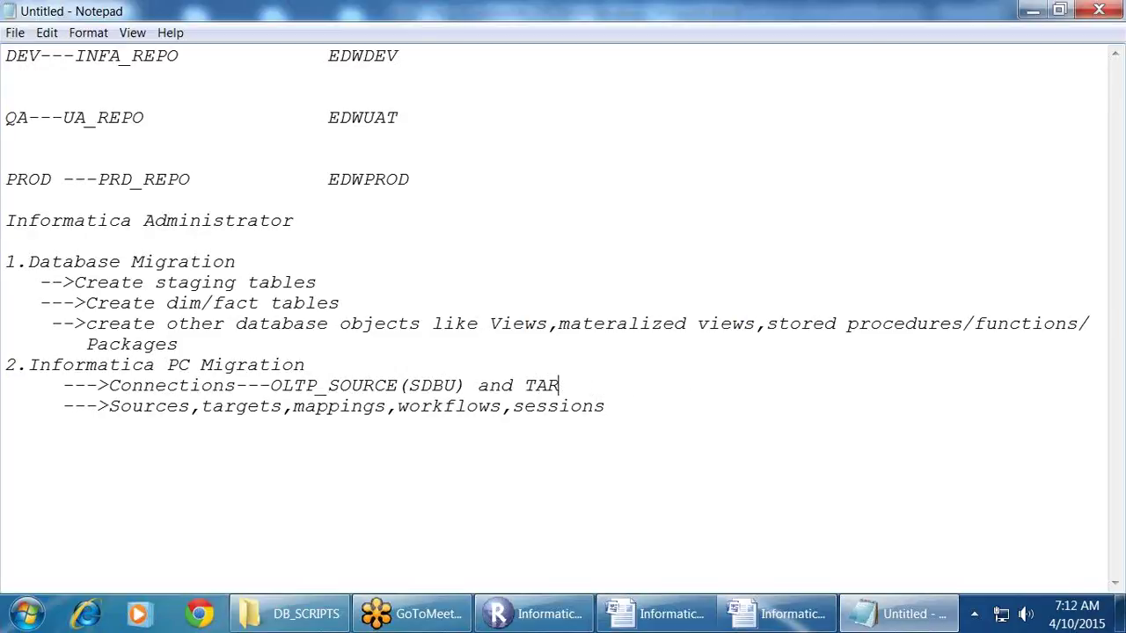
key(BackSpace)
key(BackSpace)
key(BackSpace)
text(OLAP_)
text(S)
key(BackSpace)
text(TARGET)
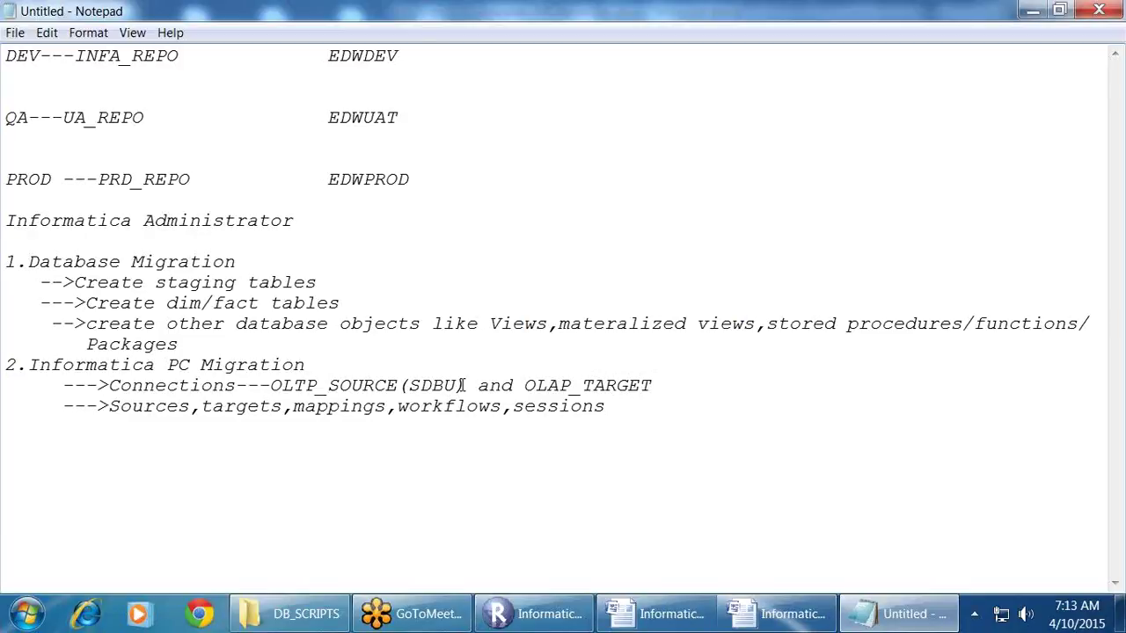
Step: Check the OLTP_SOURCE(SDBU) and OLAP_TARGET connection names on the Connections line
drag(461, 385, 297, 394)
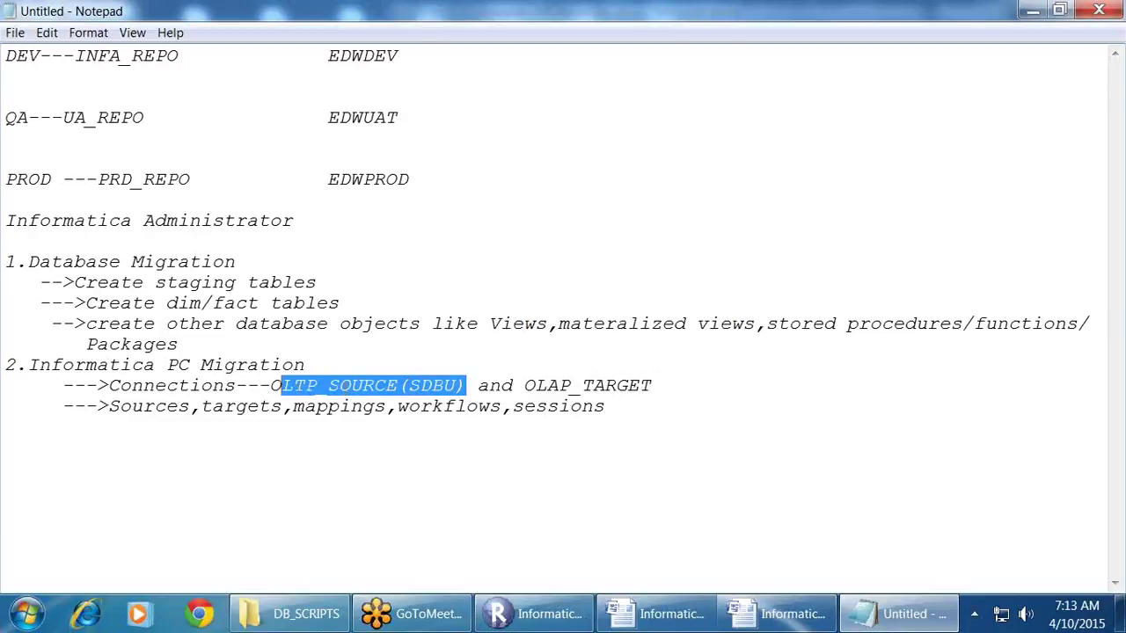
click(343, 389)
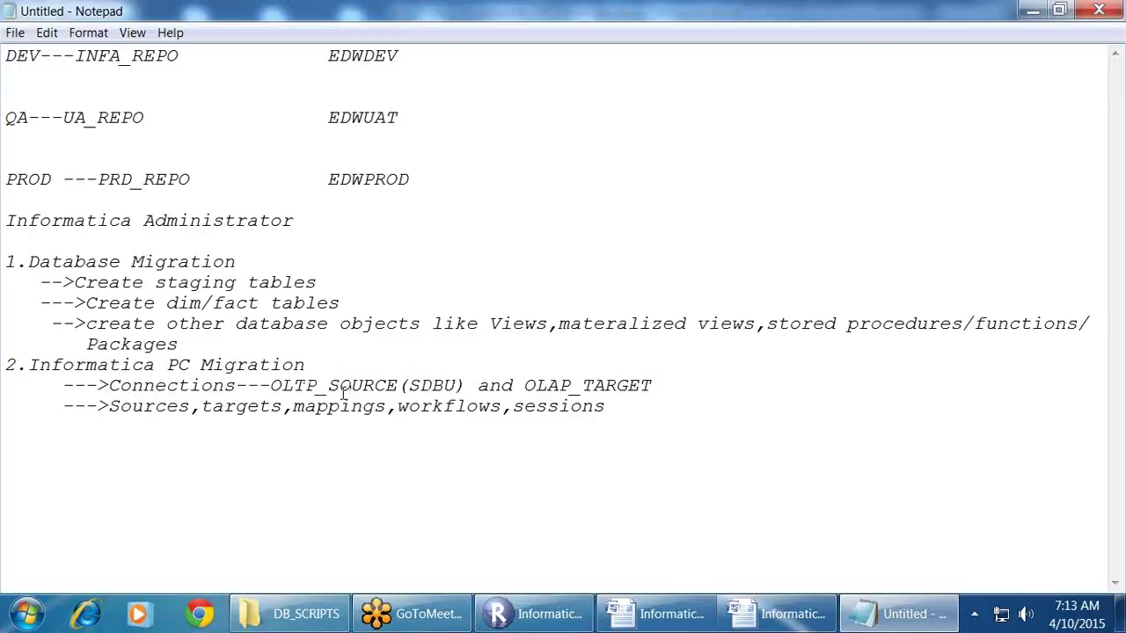
click(572, 387)
click(466, 385)
double_click(594, 385)
click(632, 387)
drag(654, 387, 535, 387)
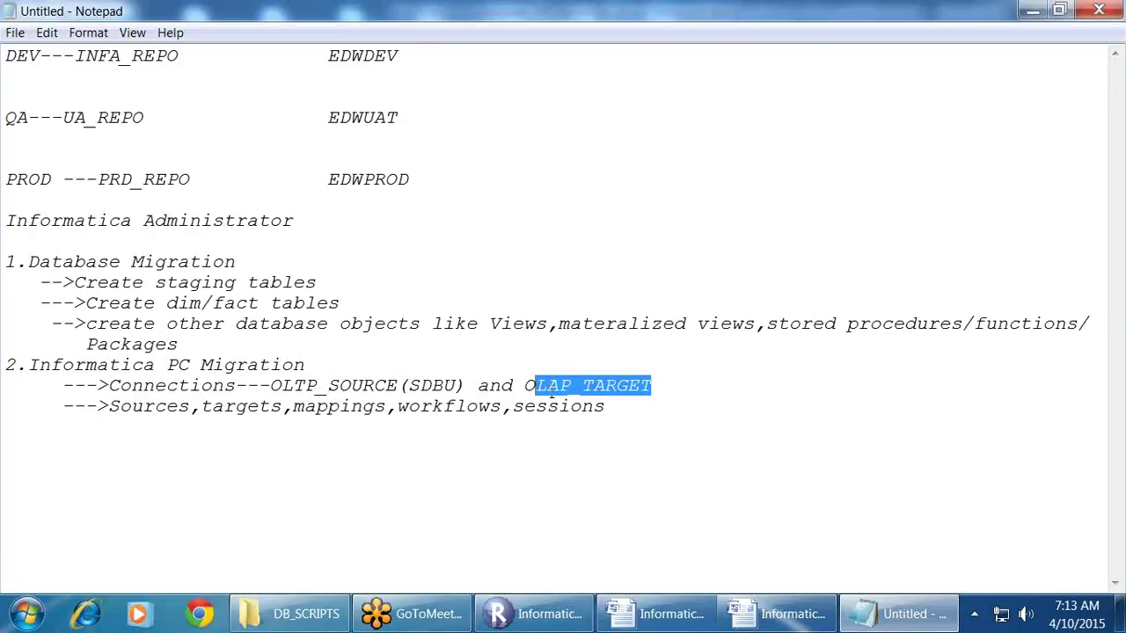
Step: Add indented lines '-->Parameter Files' and '--->INT Service' below the sessions line
click(678, 402)
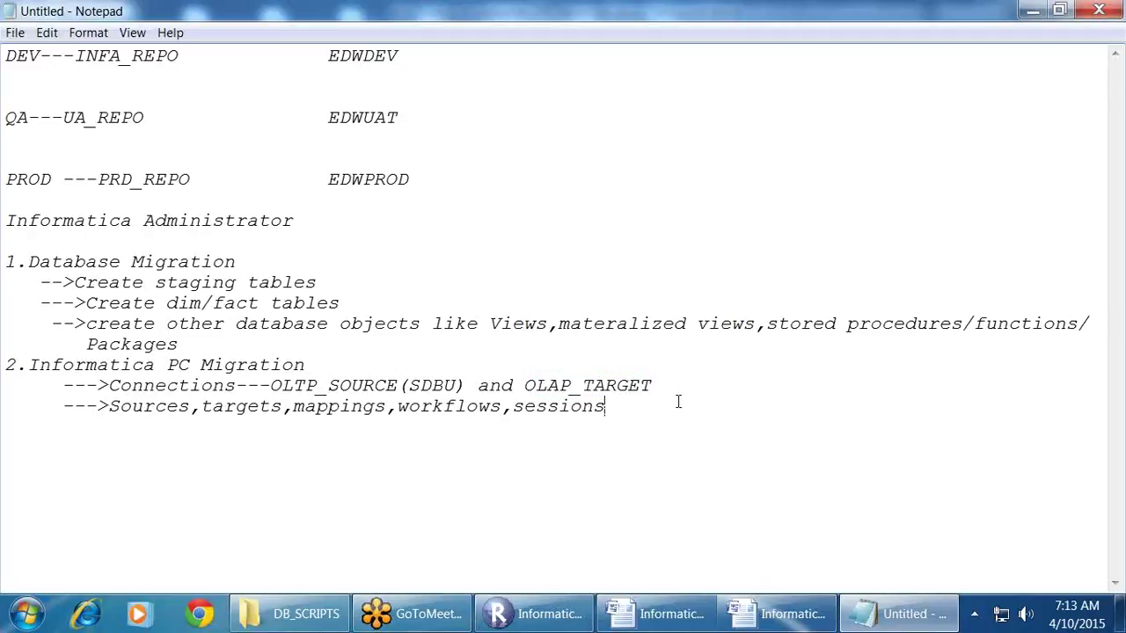
key(Return)
key(BackSpace)
text(-->Parameter Files)
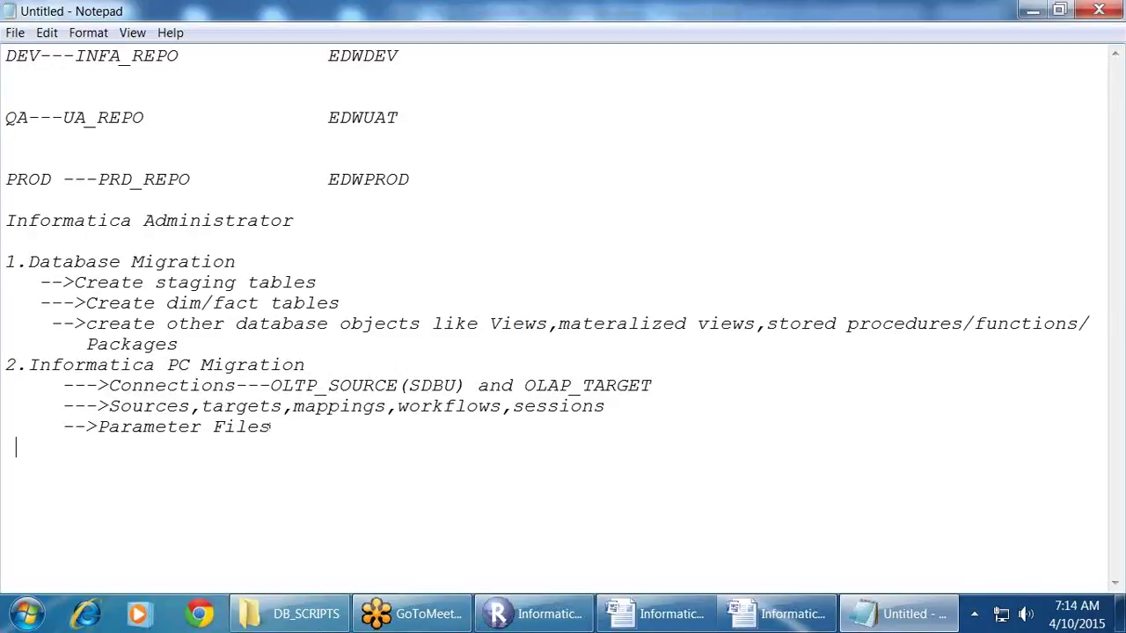
key(BackSpace)
key(BackSpace)
text(--->S)
key(BackSpace)
text(INT Service)
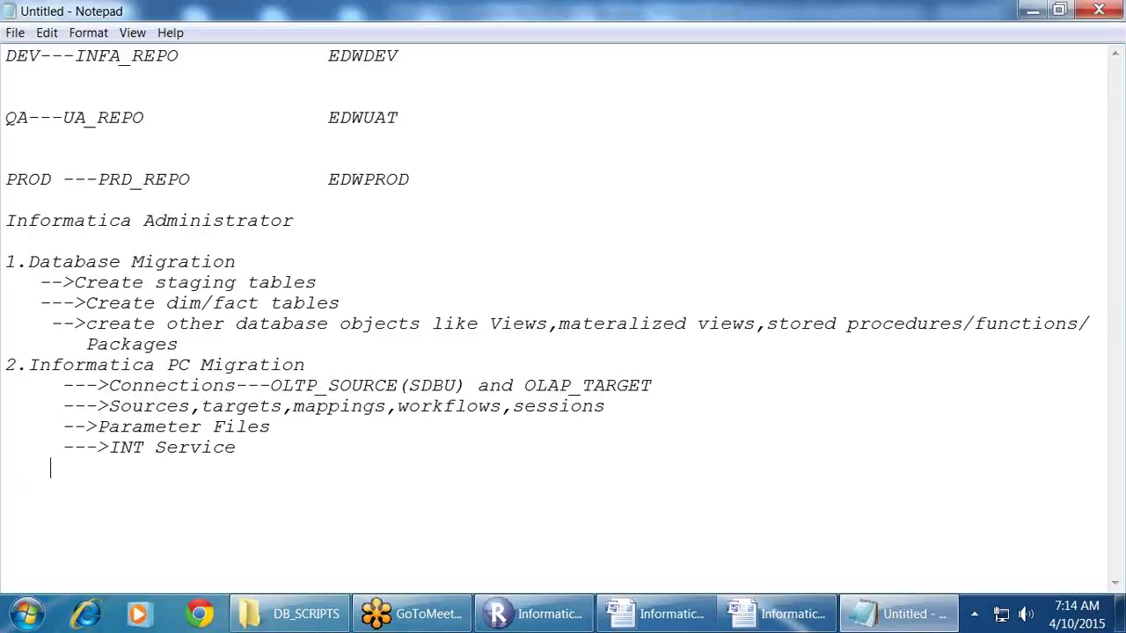
Step: Add '--->Schedule the workflow' and begin item '3.ScheduleWorkflow Migration in case of third partty tools'
key(BackSpace)
key(BackSpace)
text(--->Schedule thw)
key(BackSpace)
text(e workg)
key(BackSpace)
text(flow)
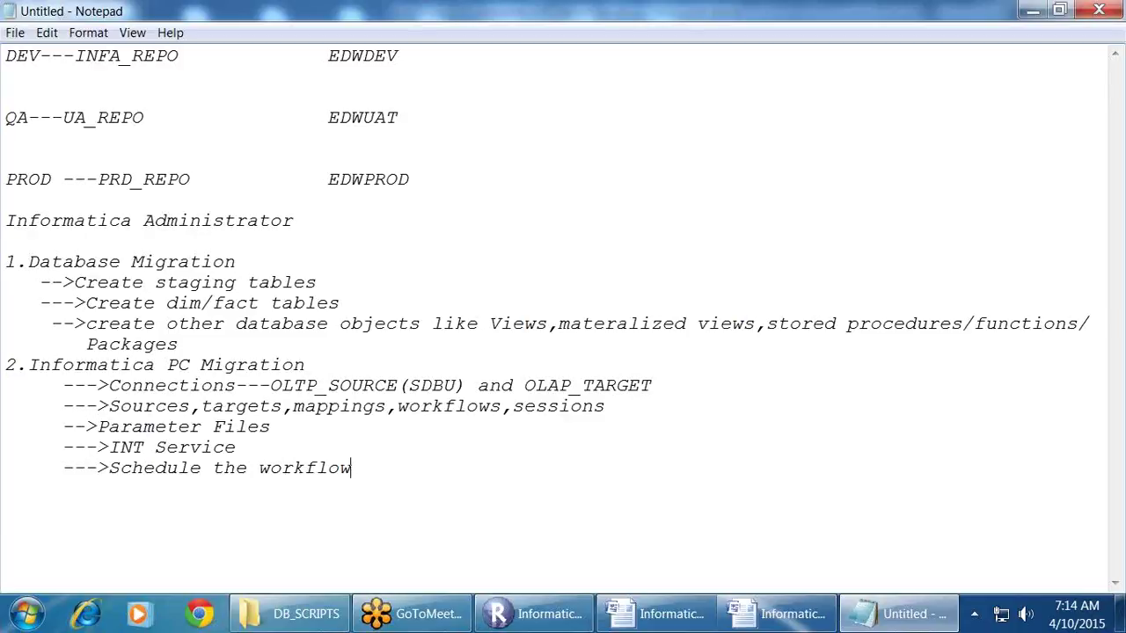
text(3.Schedule)
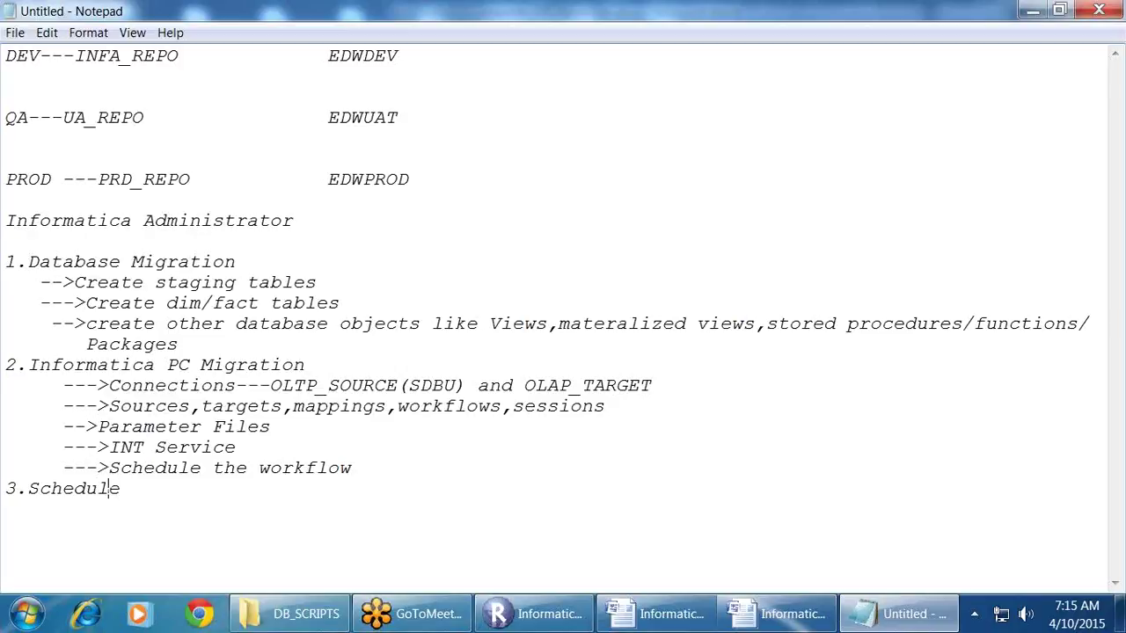
text(Workfl)
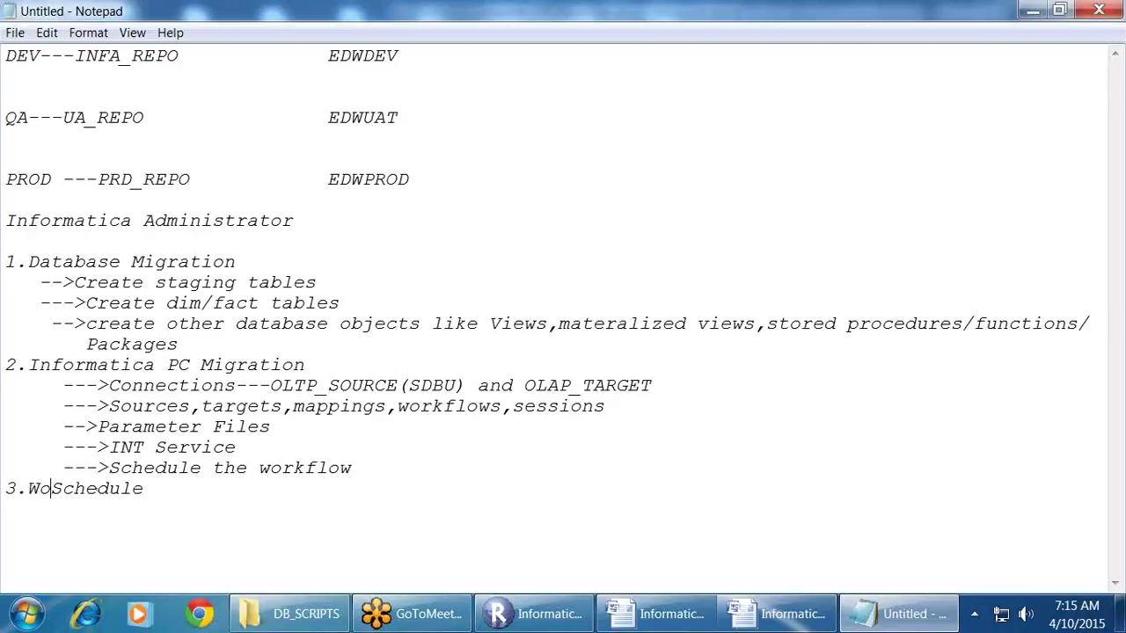
text(ow )
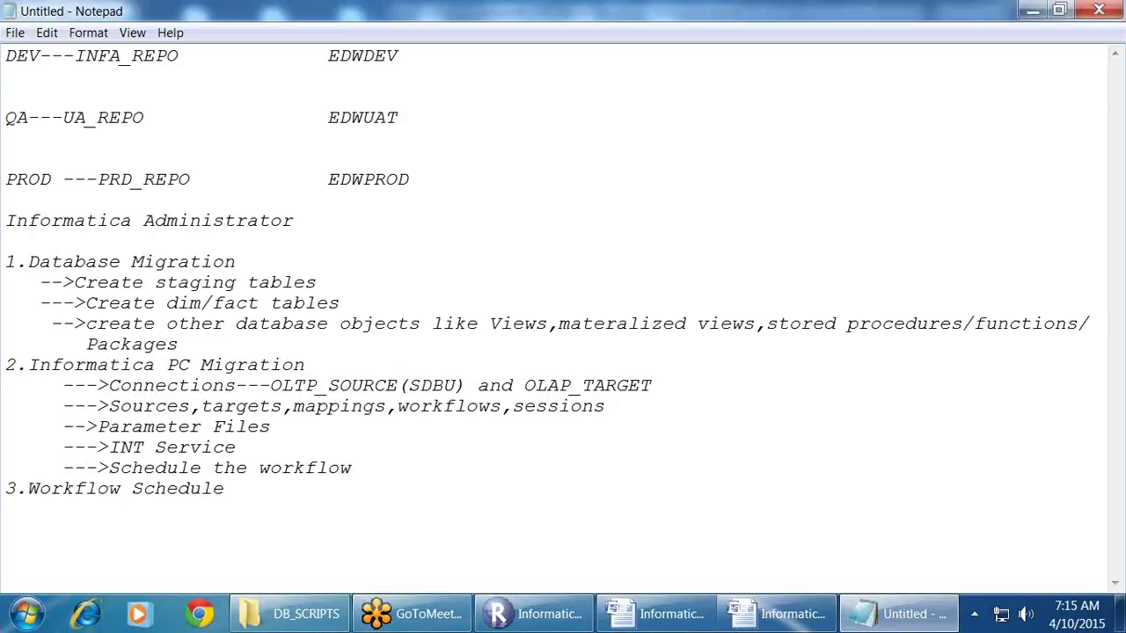
text( Migration in ca)
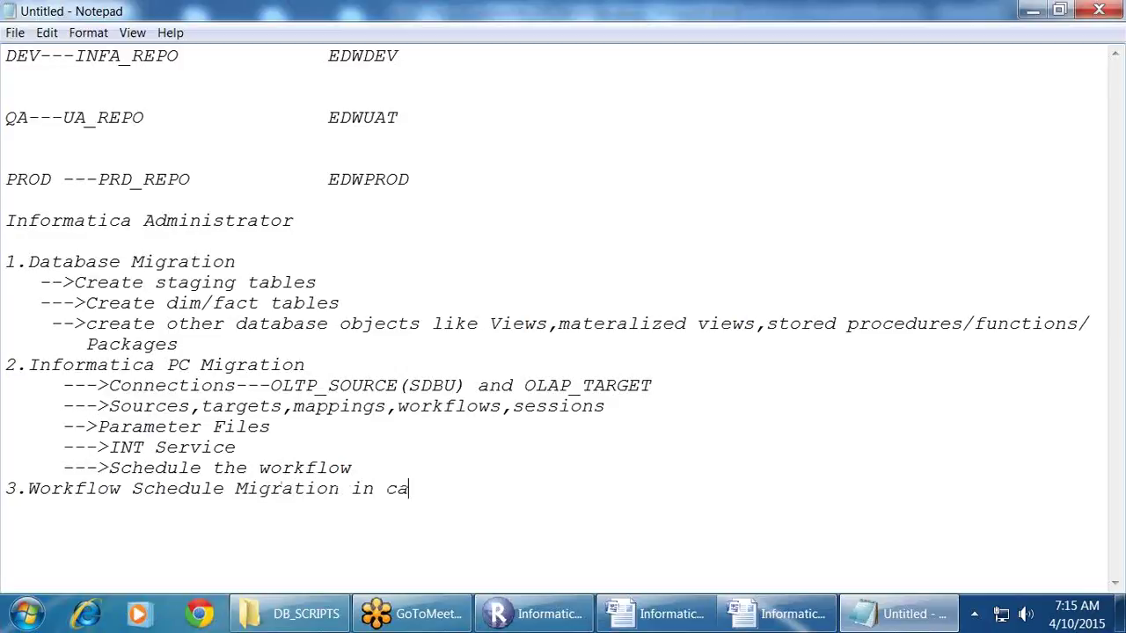
text(se of third partt)
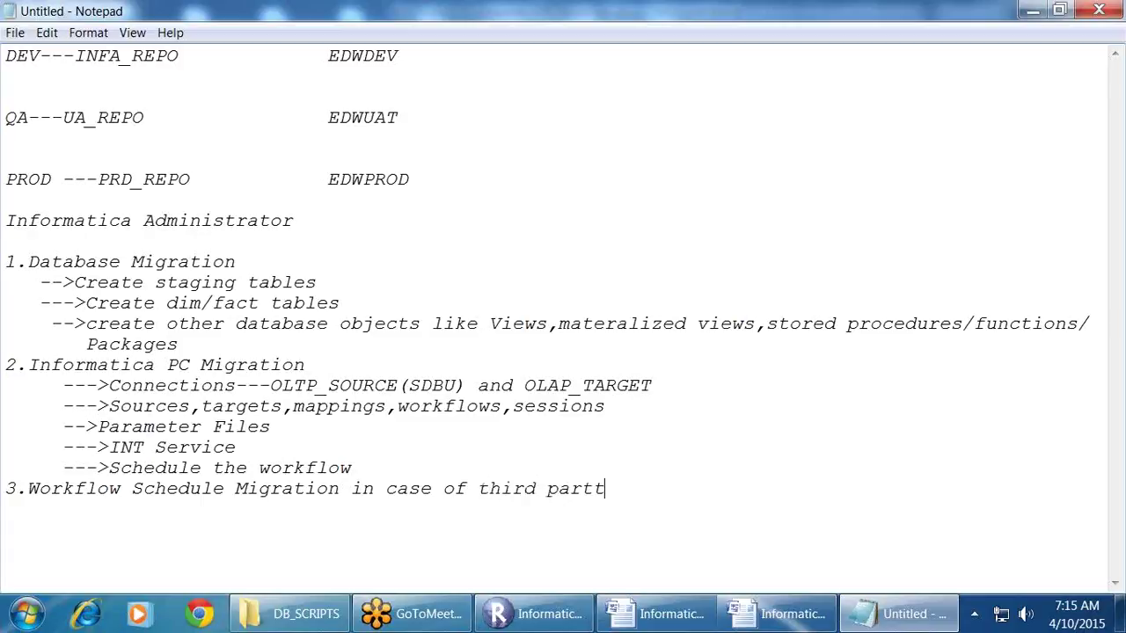
text(y tools)
Step: Insert a '--->Shell scripts' line right after the Parameter Files line
drag(185, 350, 2, 247)
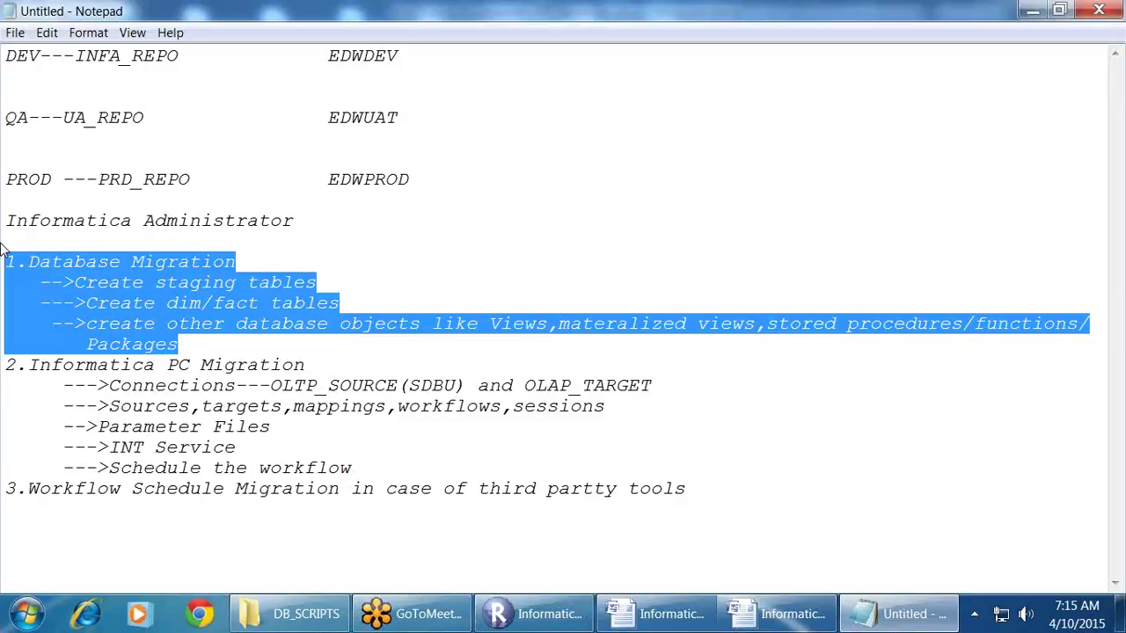
click(32, 488)
drag(31, 488, 672, 502)
click(672, 503)
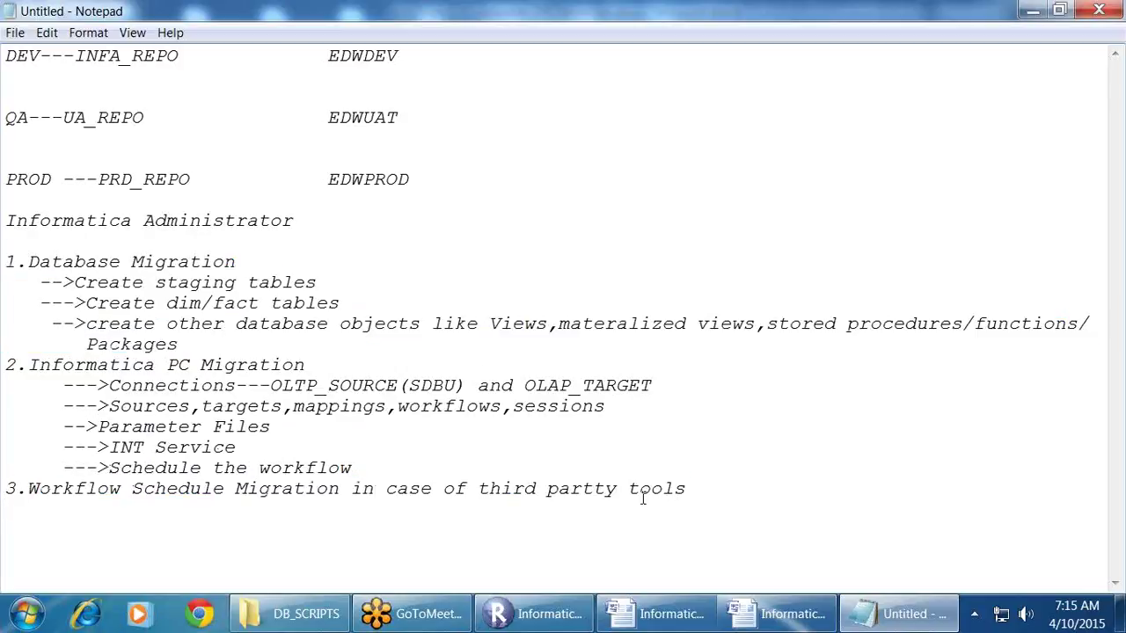
click(374, 466)
click(341, 426)
key(Return)
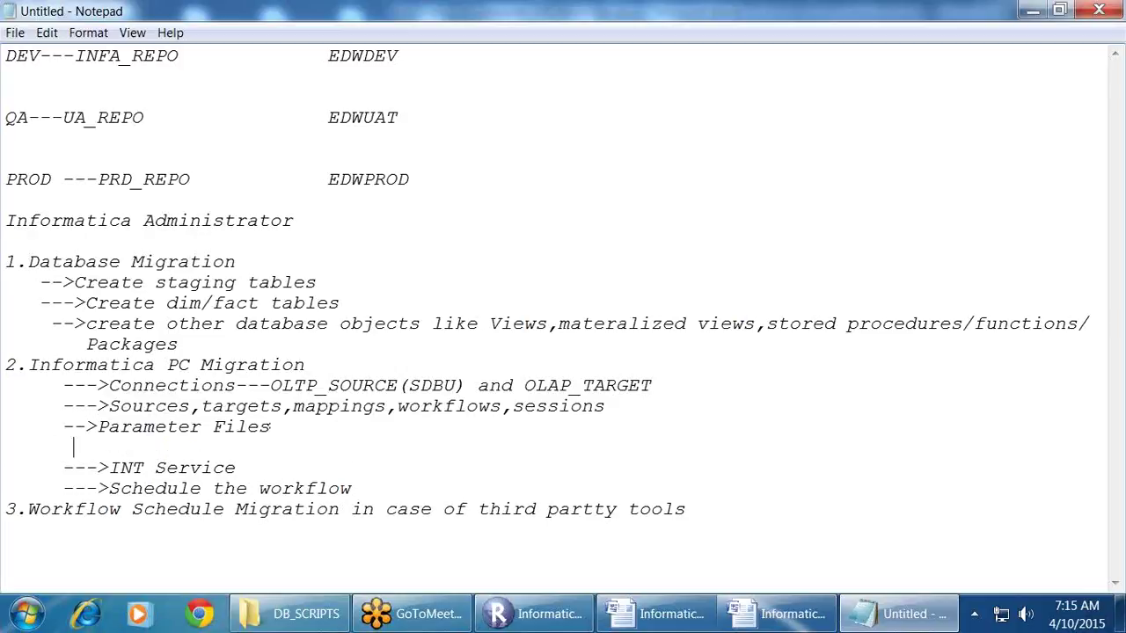
key(BackSpace)
key(BackSpace)
key(BackSpace)
text(--->Shell scri)
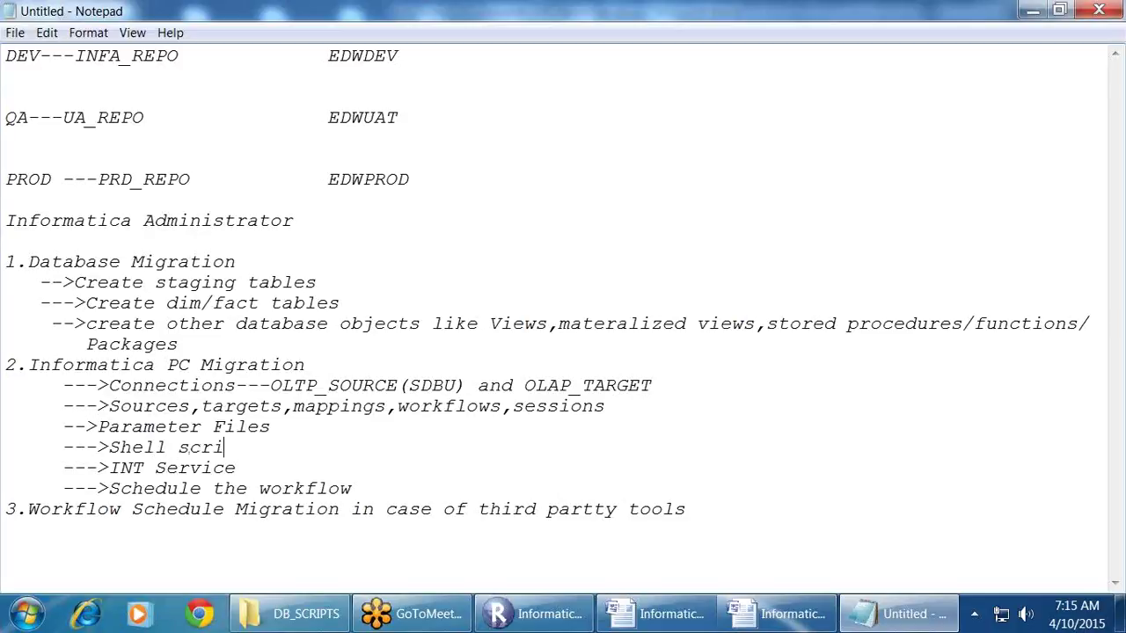
text(pts)
Step: Add blank lines below item 3, then switch to Repository Manager
key(Return)
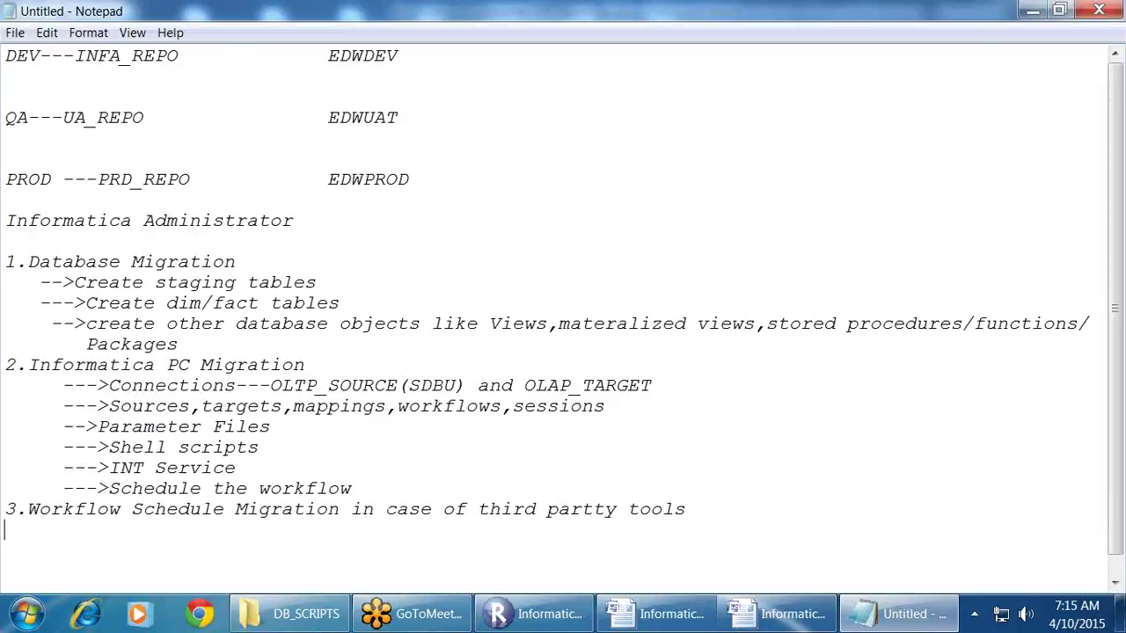
key(Return)
key(Return)
key(Return)
key(Return)
key(Return)
key(Return)
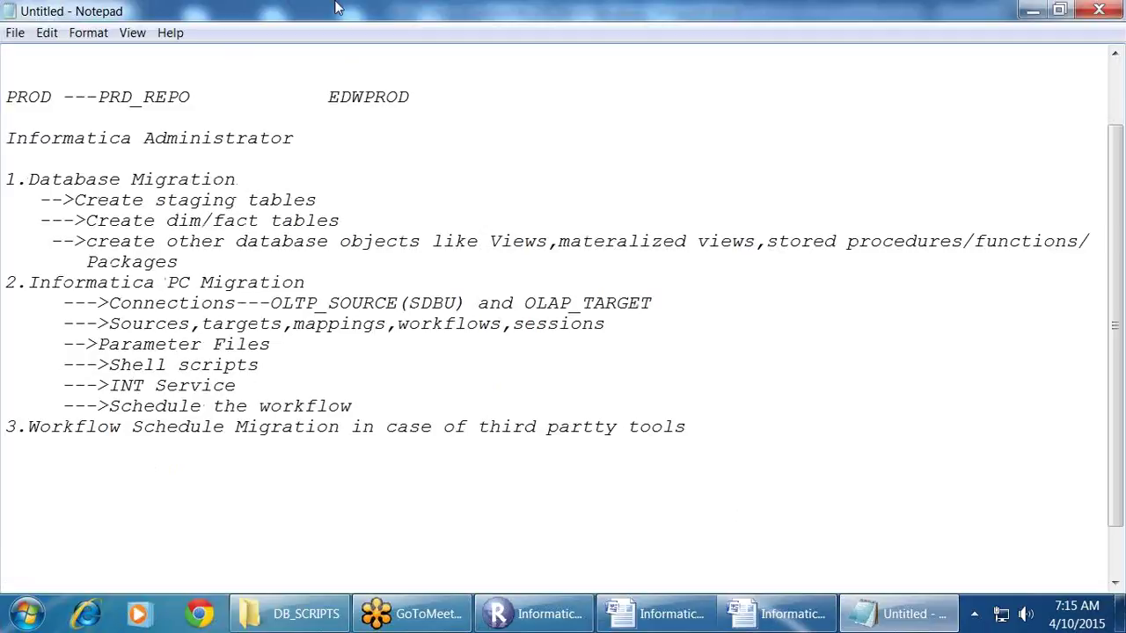
drag(112, 305, 748, 307)
click(750, 307)
drag(109, 305, 680, 302)
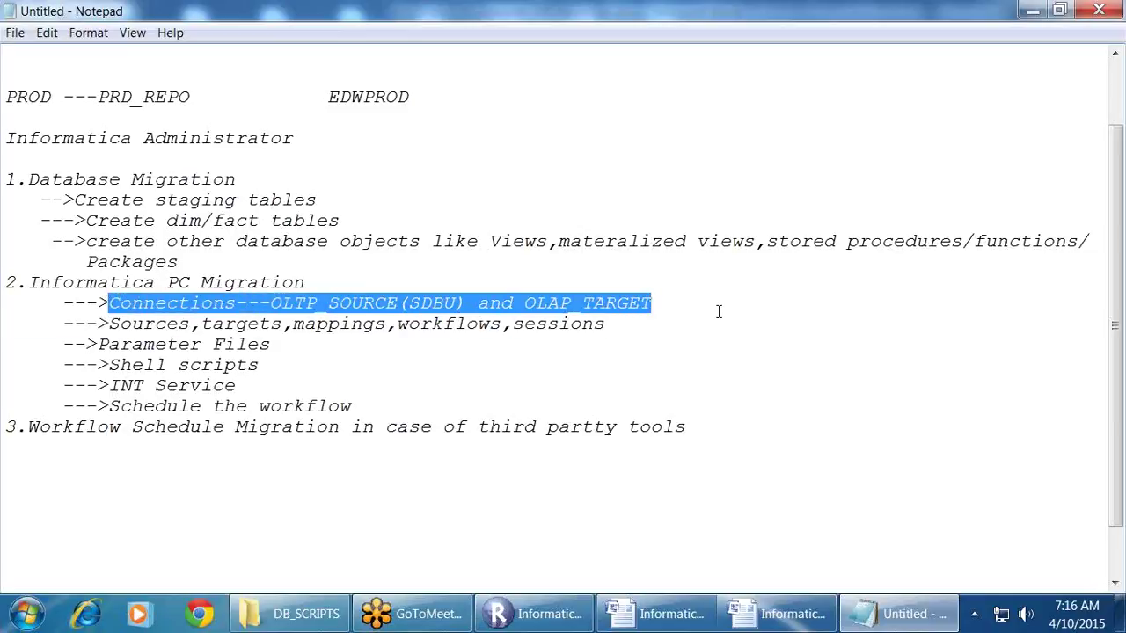
click(534, 614)
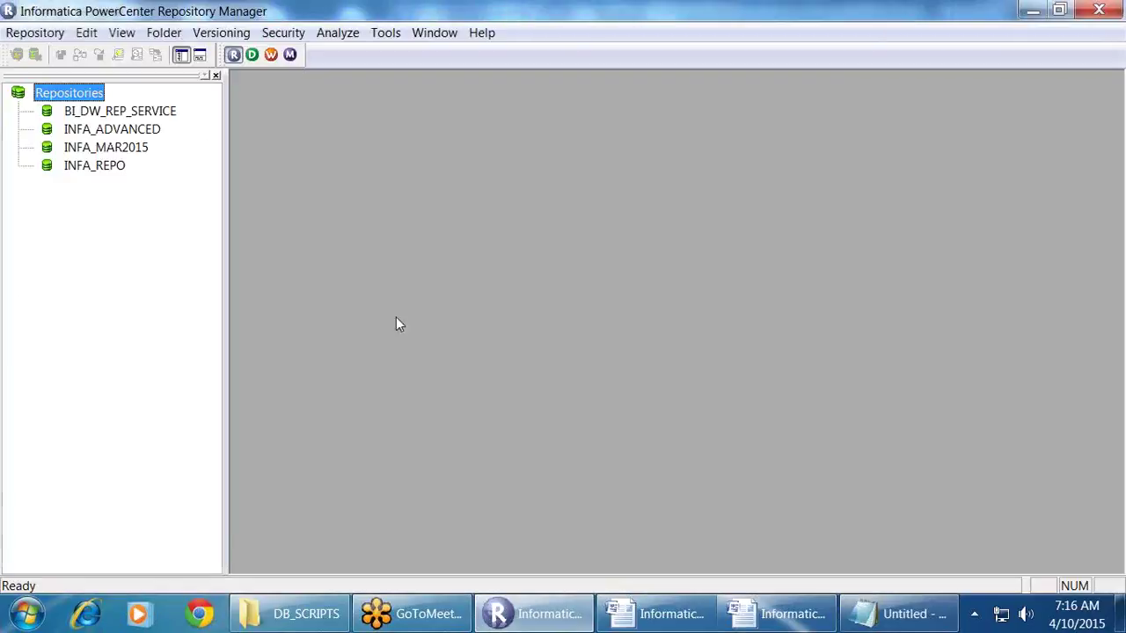
Step: Connect to BI_DW_REP_SERVICE using the administrator user name and password
click(120, 111)
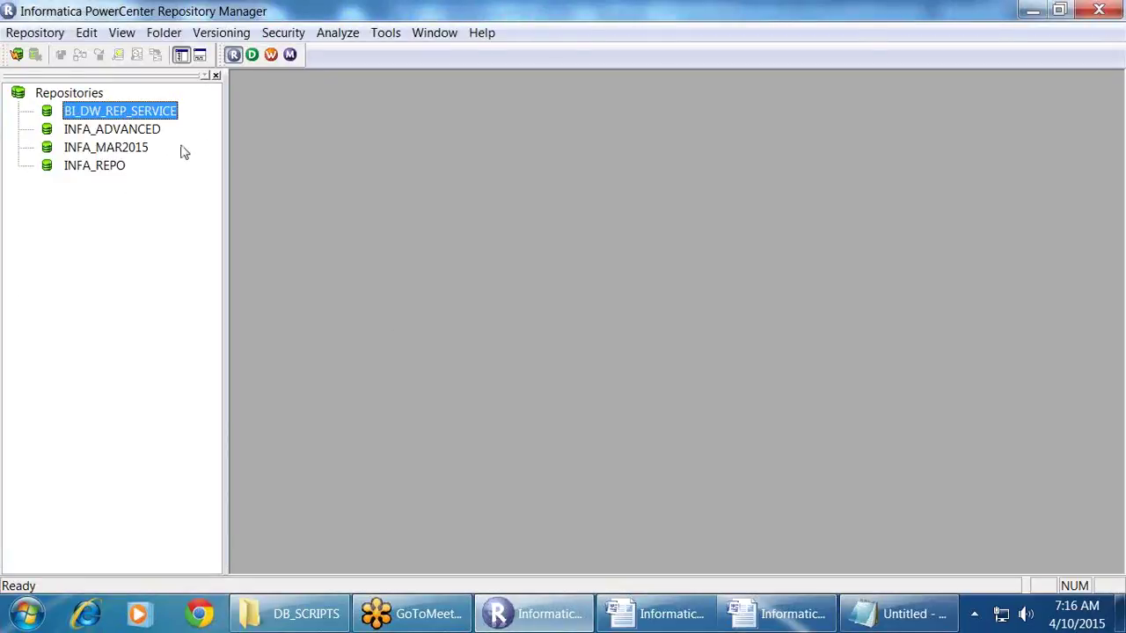
double_click(153, 117)
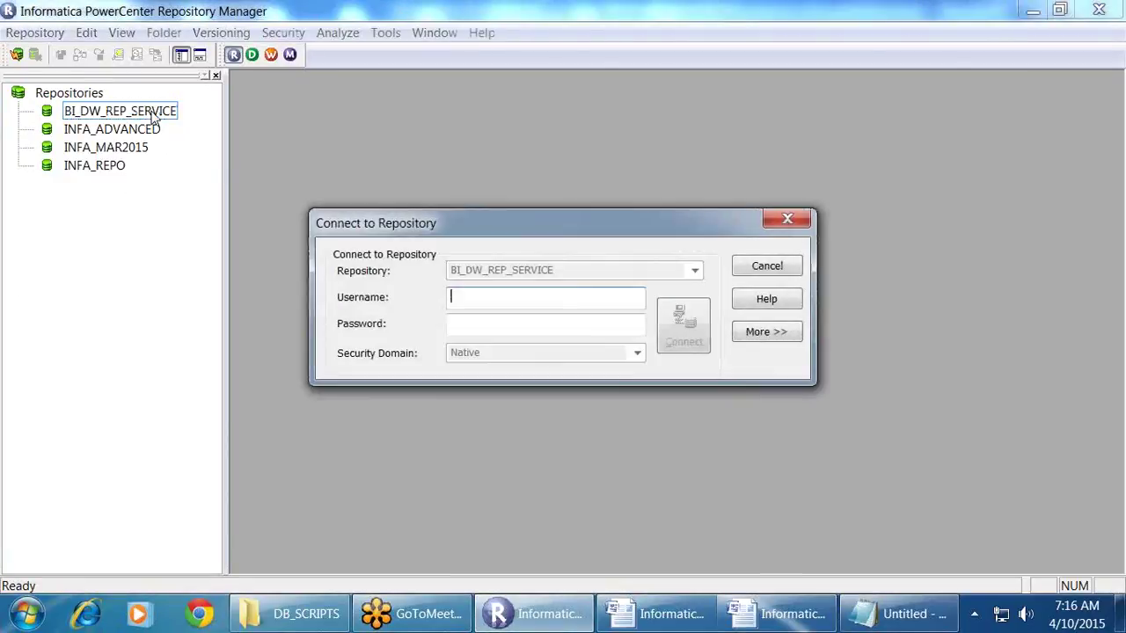
click(791, 269)
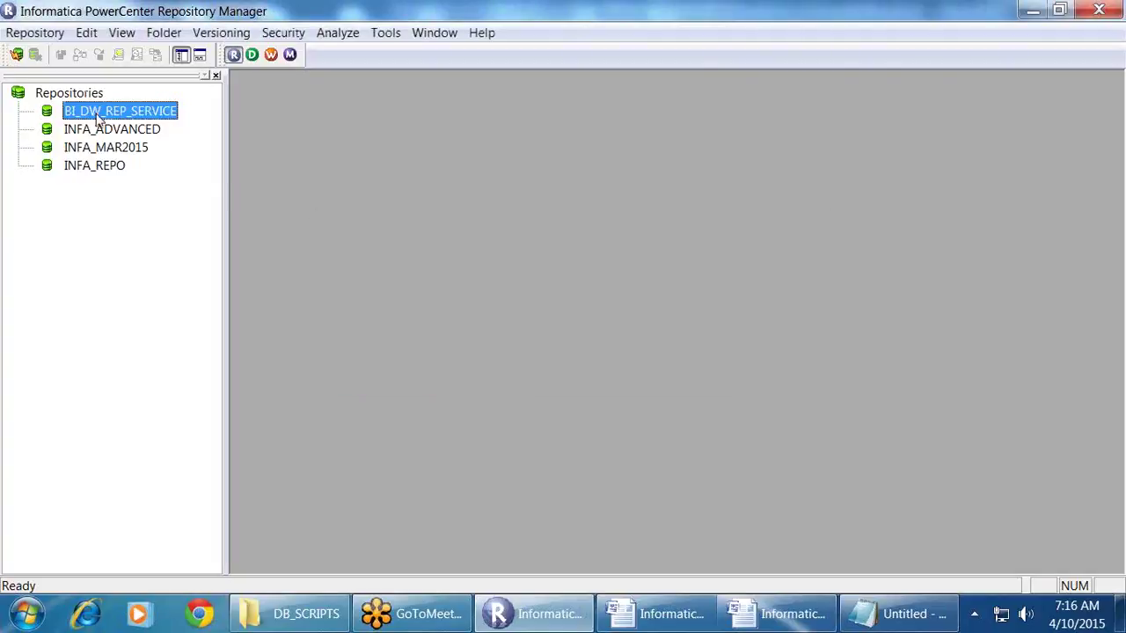
right_click(99, 120)
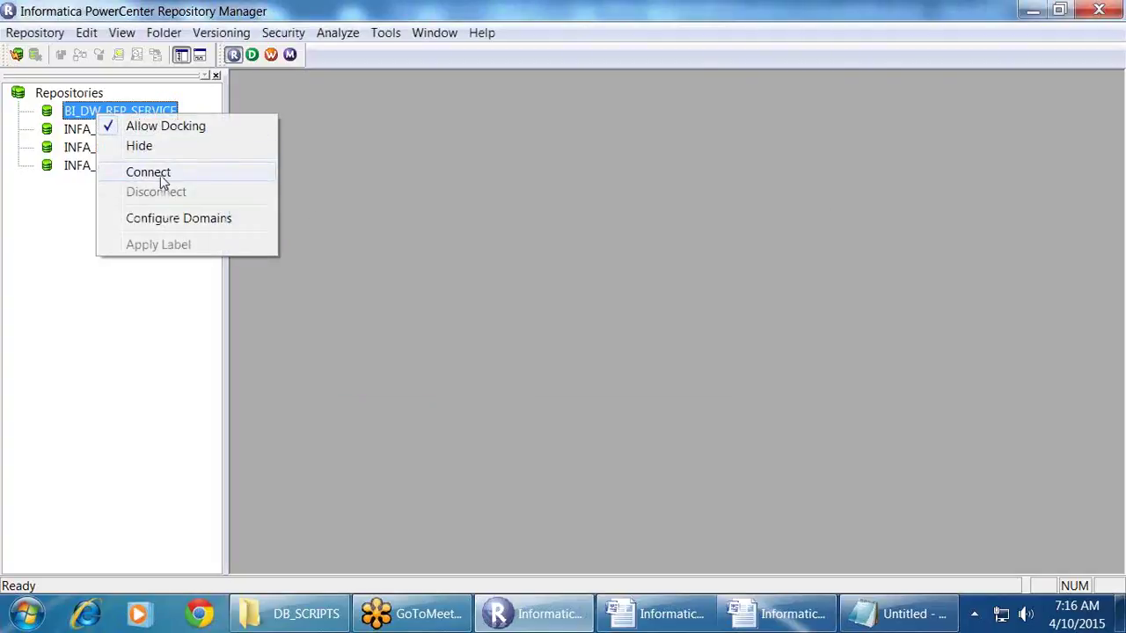
click(160, 174)
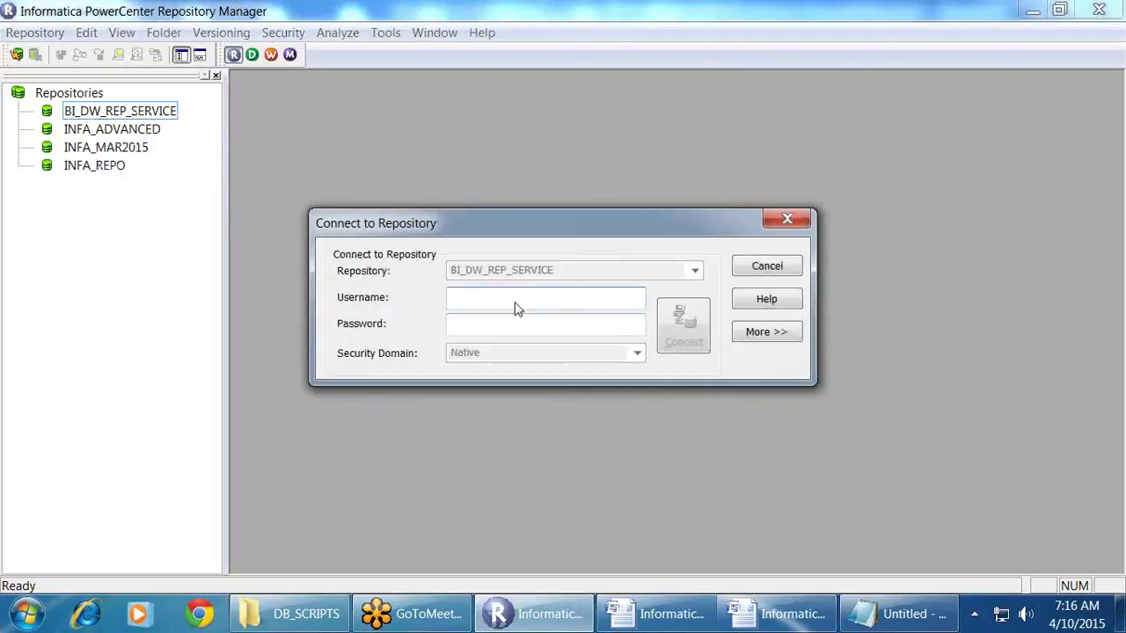
text(Administrator)
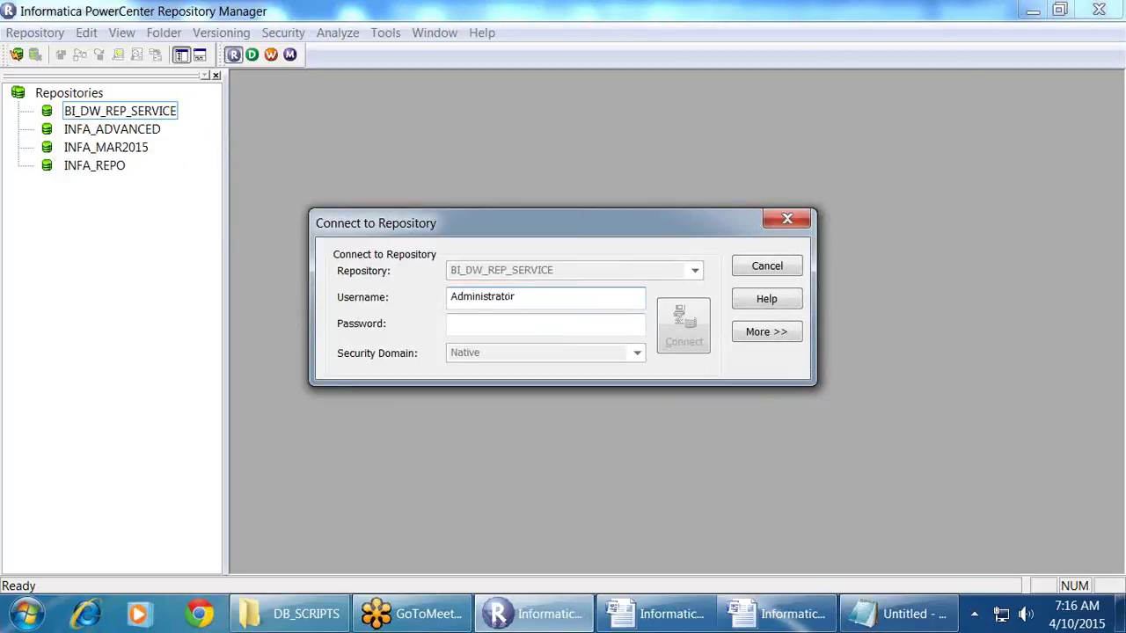
key(Tab)
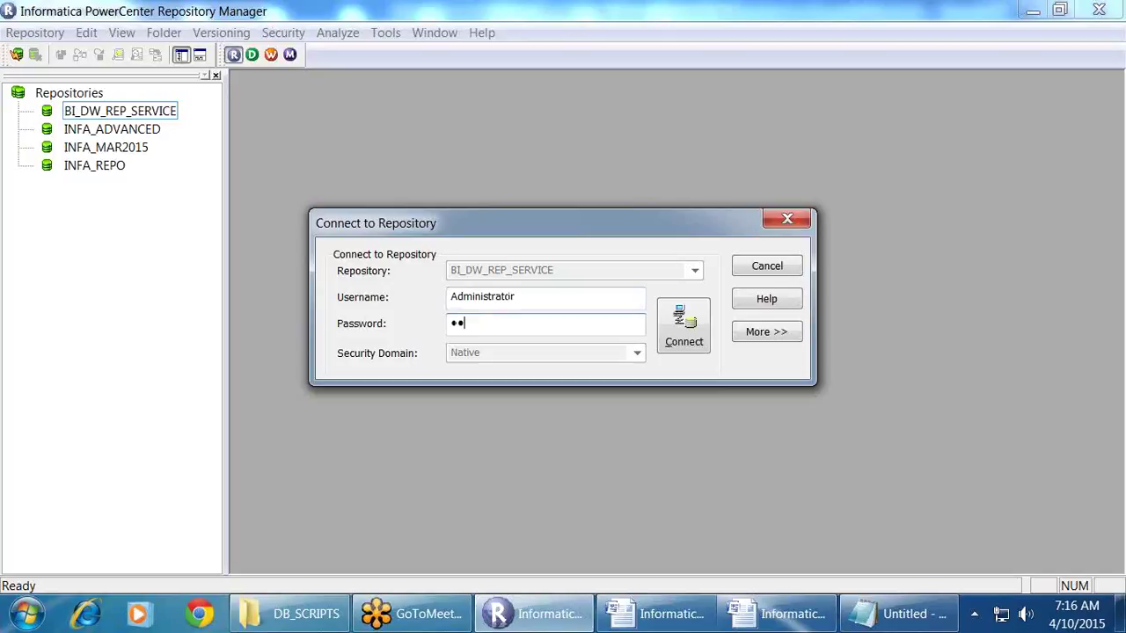
key(Return)
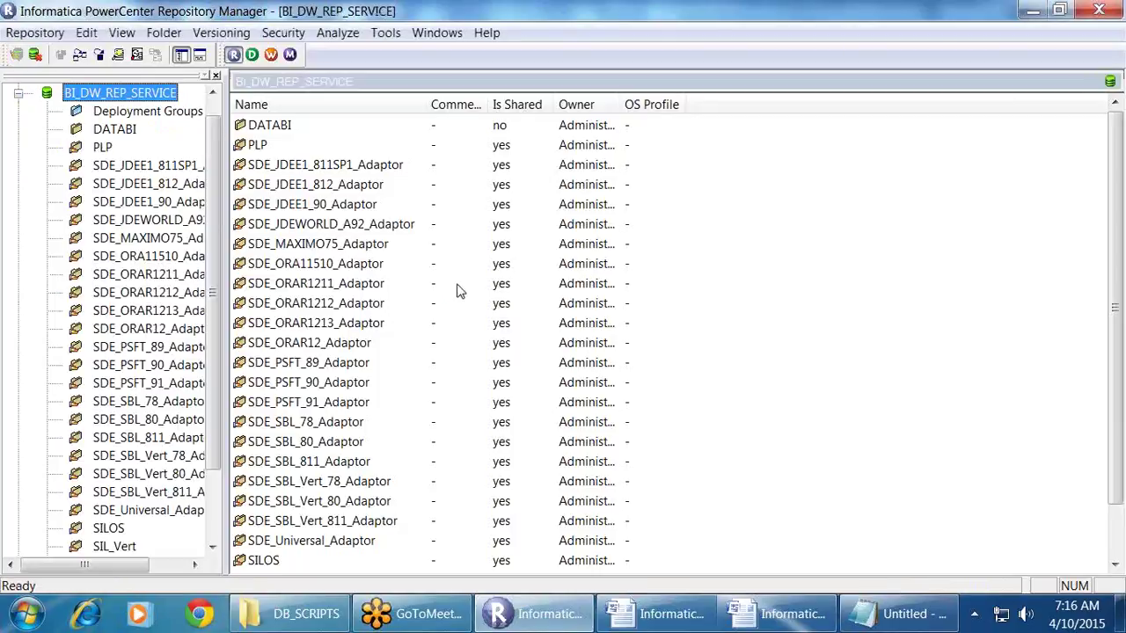
Step: Rename the DATABI folder to MAR_930PMEST in Folder Properties and confirm the change
drag(226, 249, 336, 247)
click(132, 133)
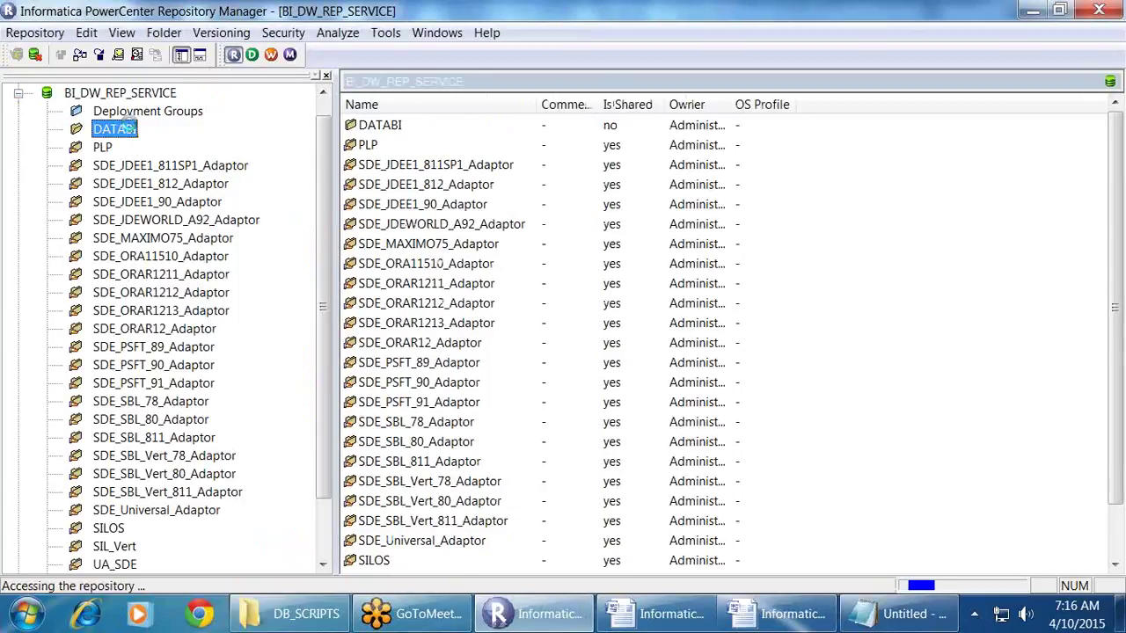
scroll(333, 327, down, 2)
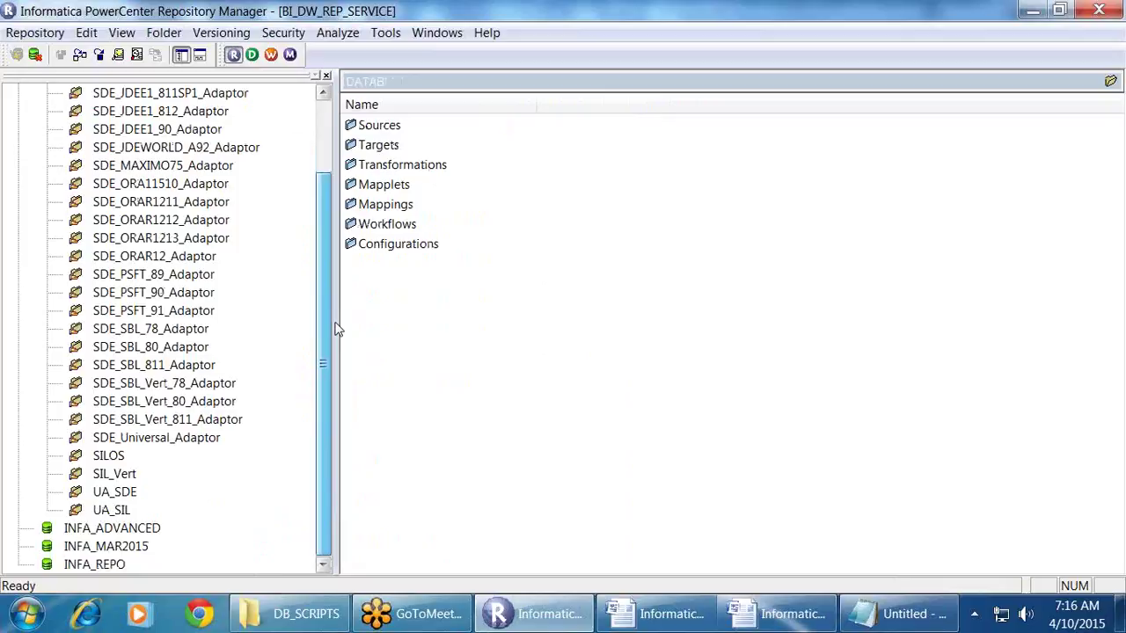
scroll(332, 326, up, 1)
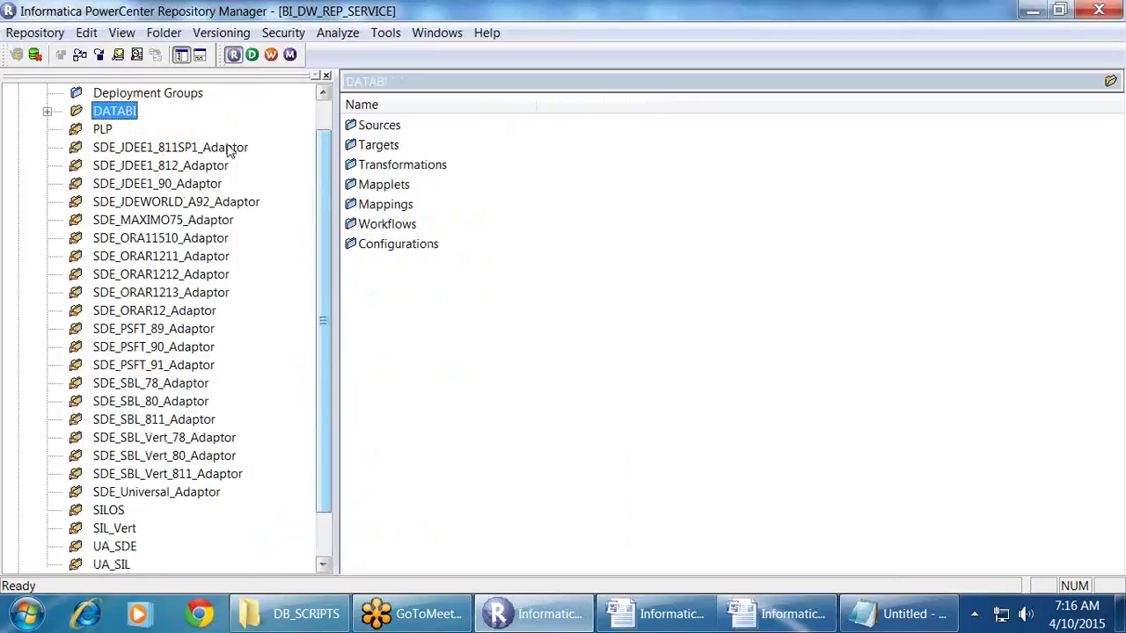
click(164, 32)
click(176, 77)
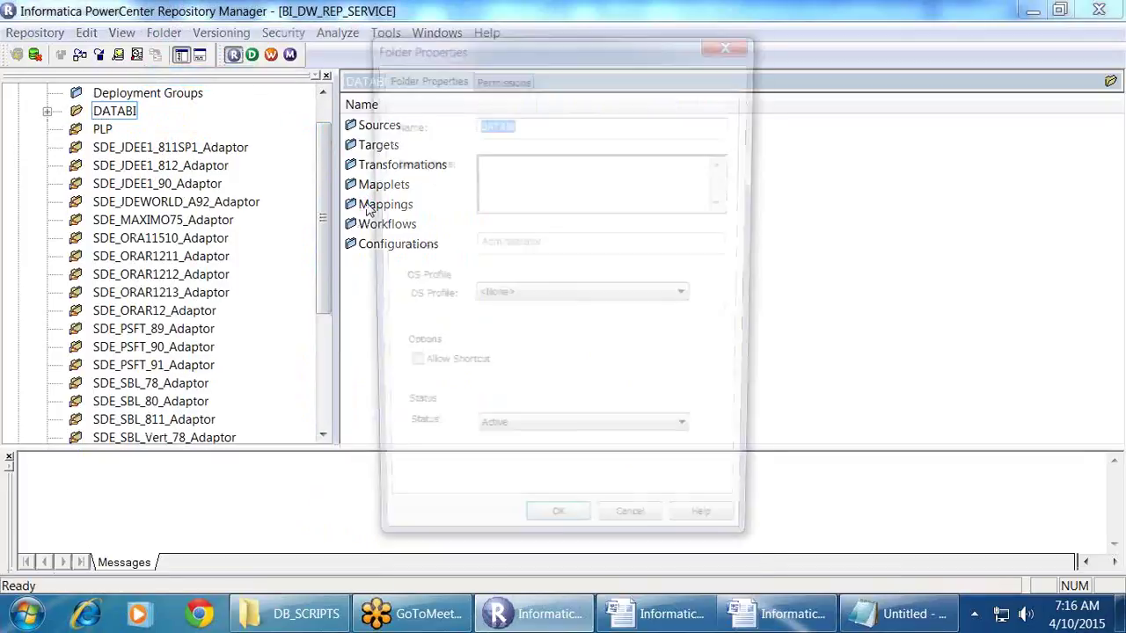
text(MAR)
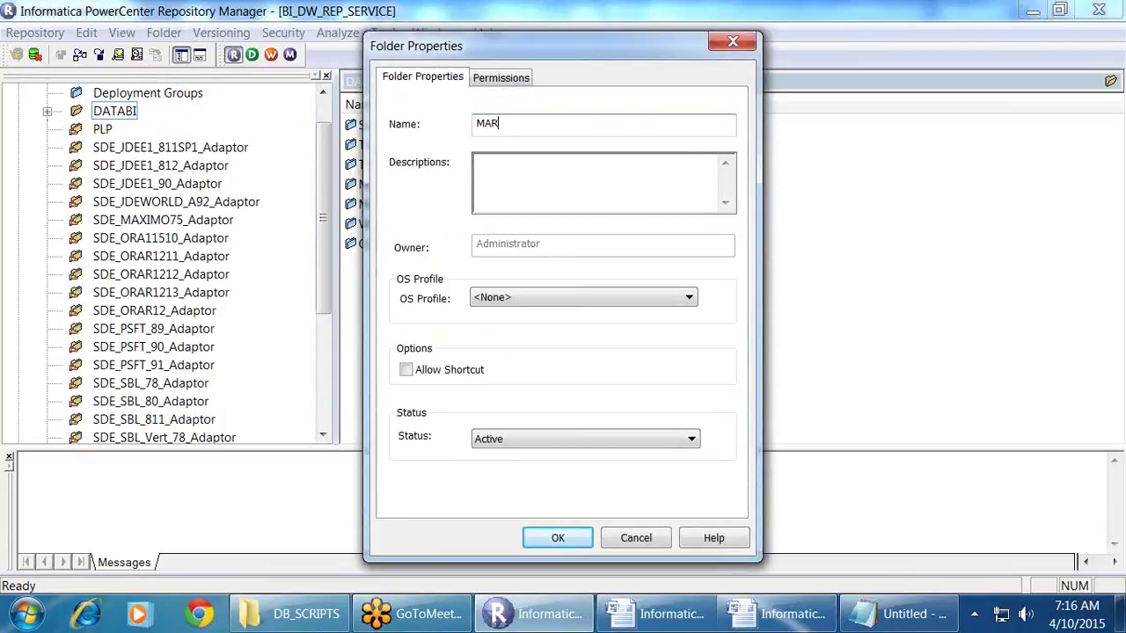
text(_933PMEST)
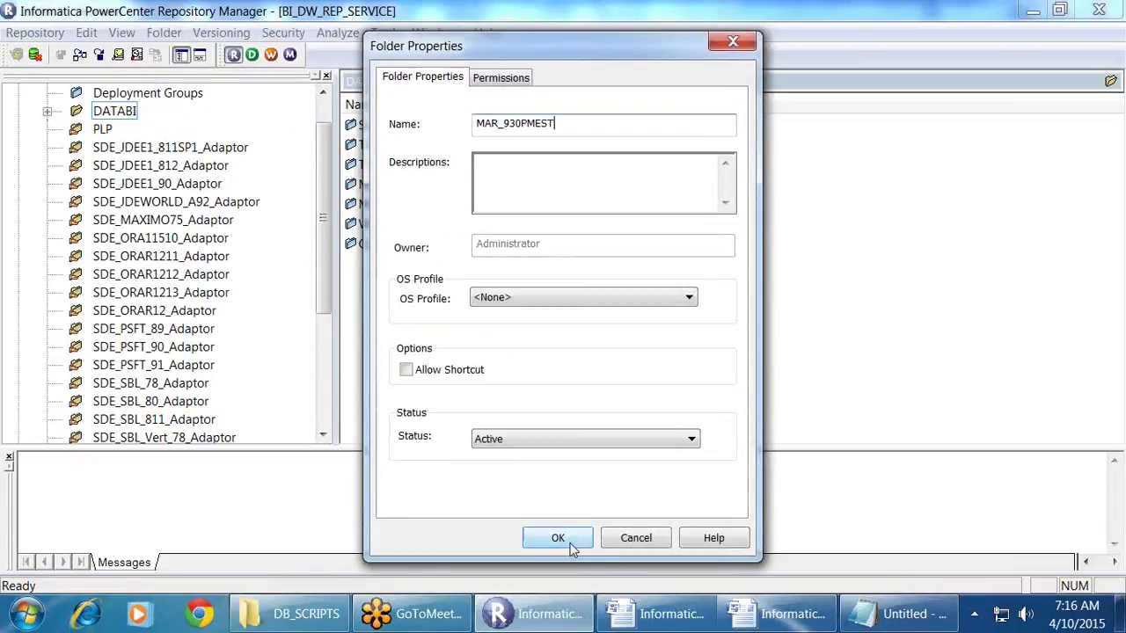
click(558, 537)
click(680, 351)
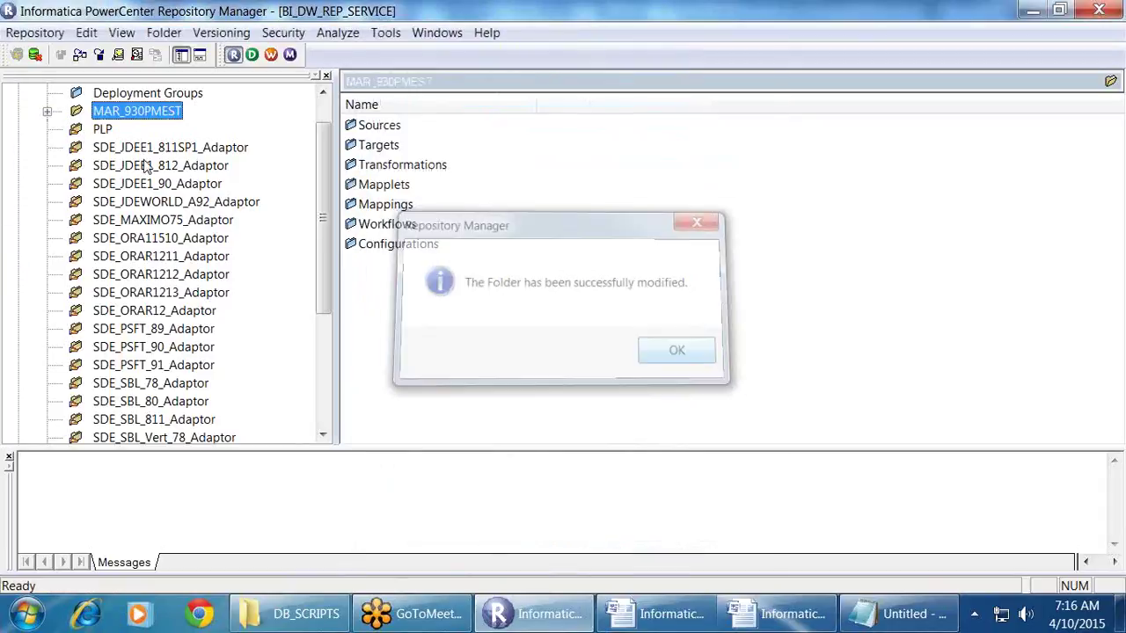
Step: Expand MAR_930PMEST to list its two workflows, then return to the Notepad notes
click(46, 111)
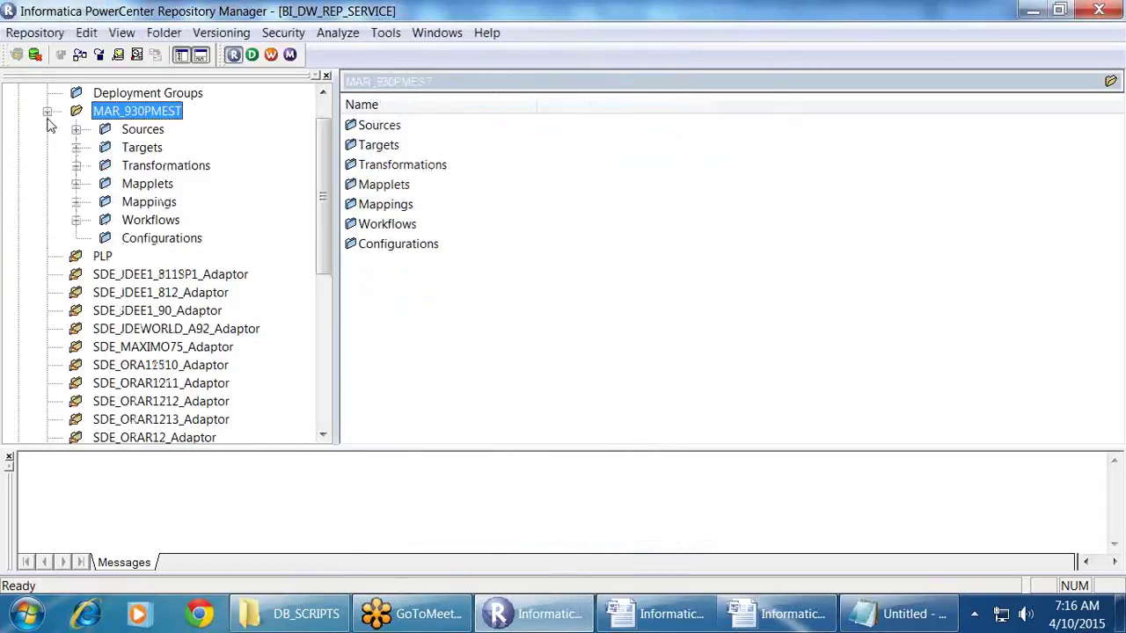
click(77, 221)
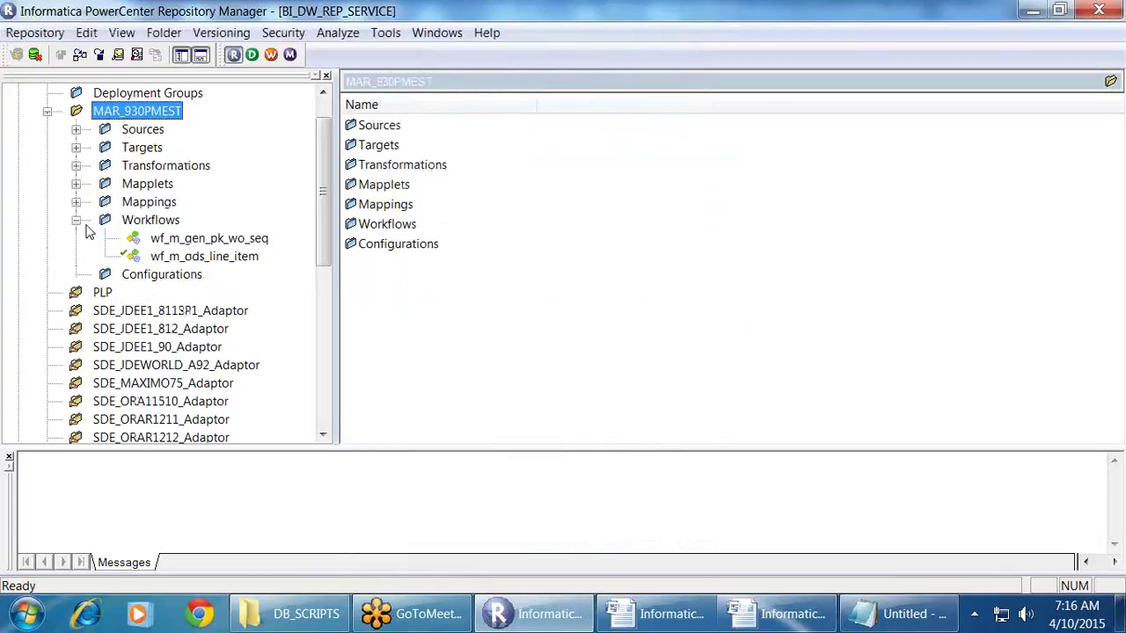
scroll(236, 288, up, 1)
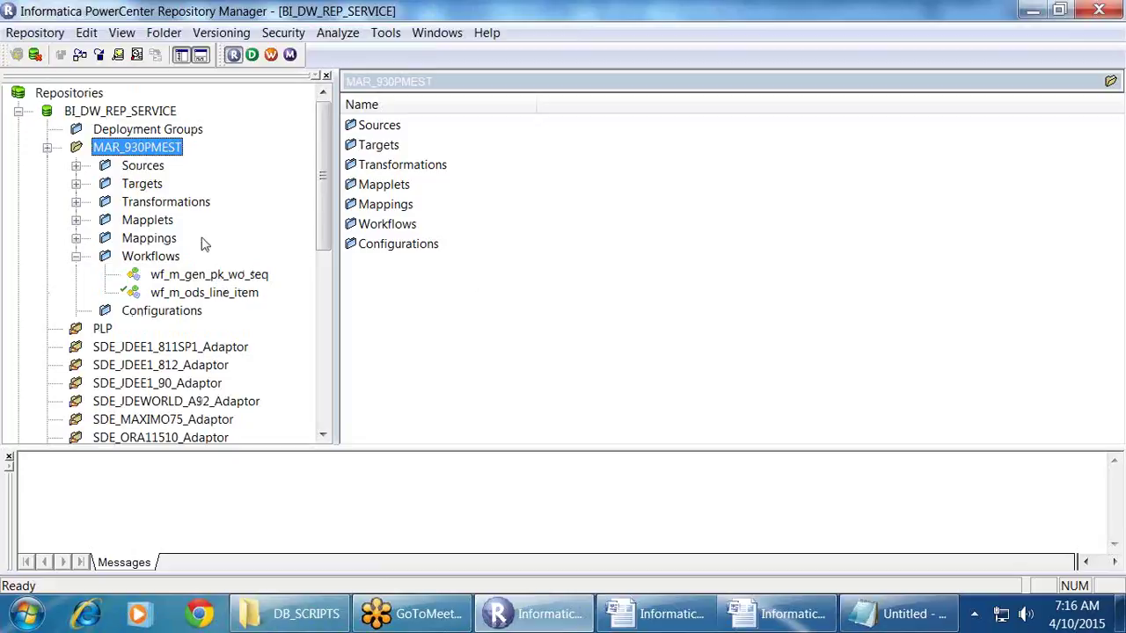
key(alt+Tab)
click(357, 361)
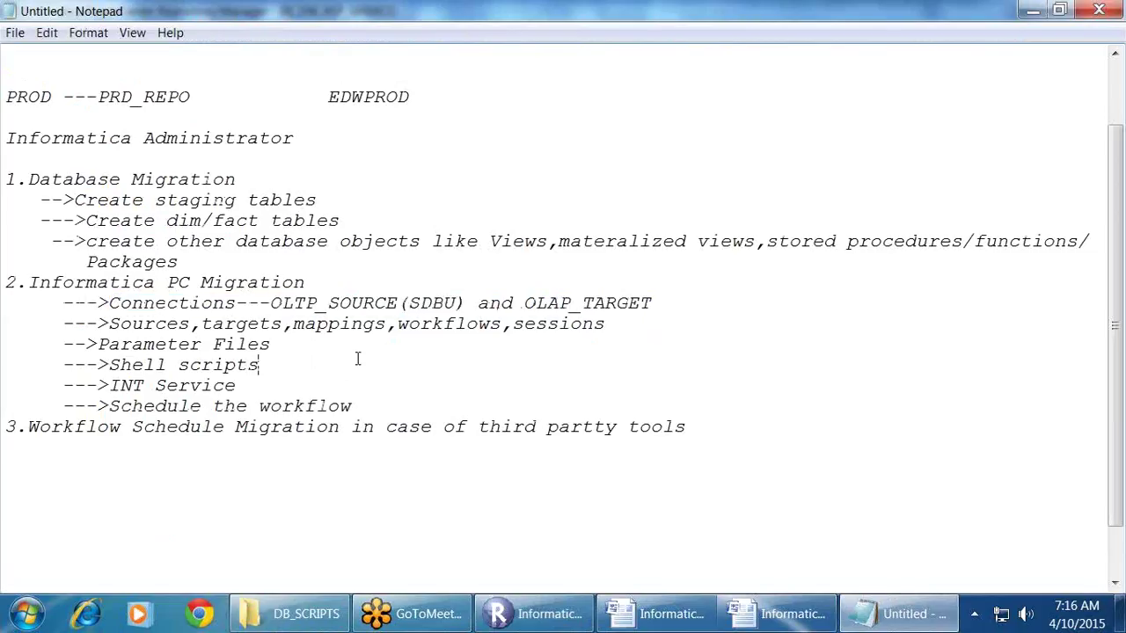
Step: Review the Connections line in the notes, then launch Workflow Manager from Repository Manager
drag(109, 302, 646, 305)
click(716, 334)
key(alt+Tab)
click(271, 54)
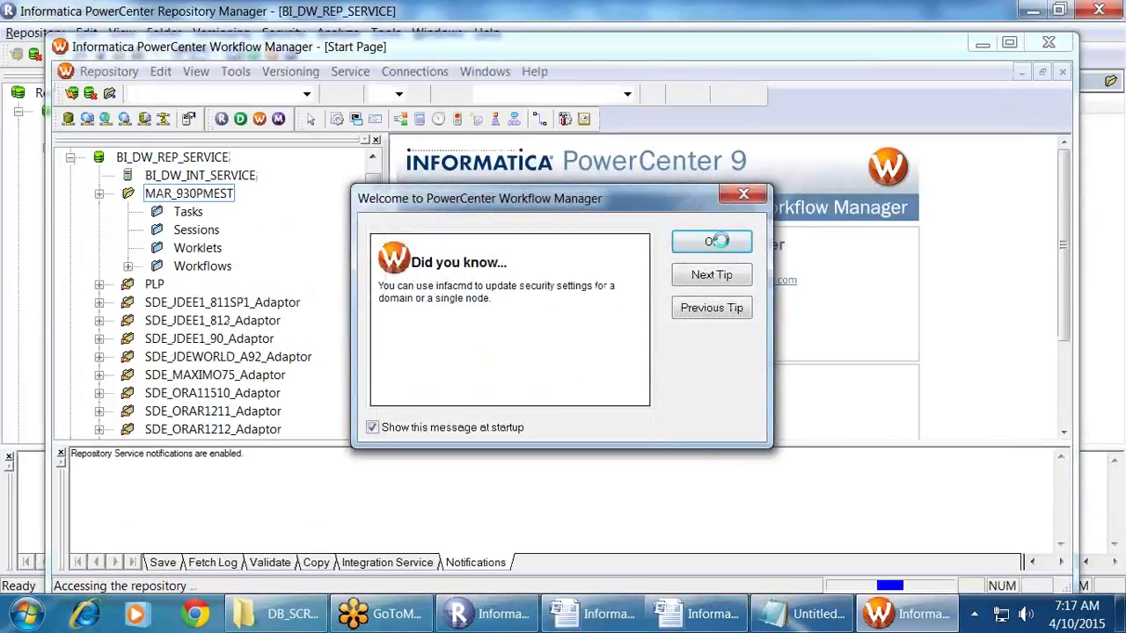
Step: Maximize Workflow Manager and browse relational connections filtered to Oracle, showing OLAP and ORA_R1211
click(711, 244)
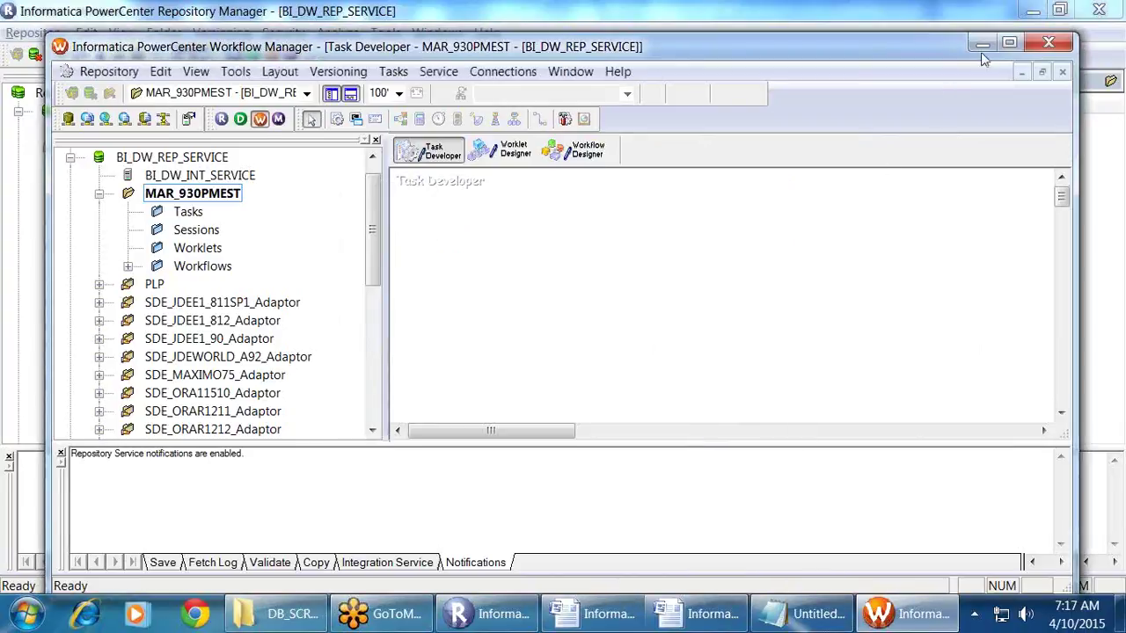
click(1009, 42)
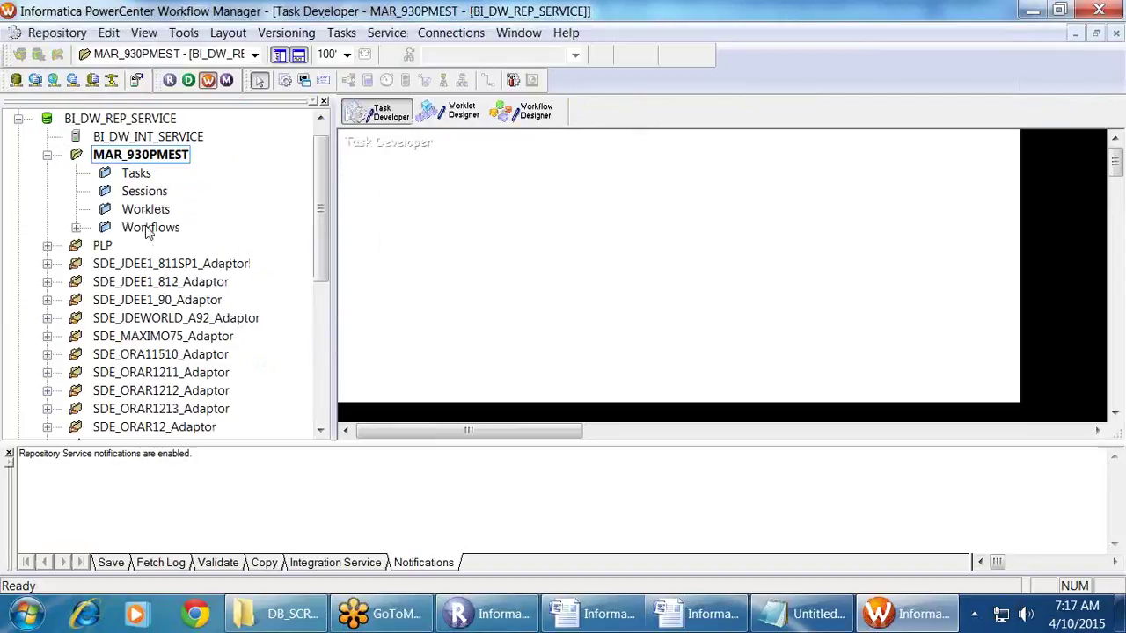
double_click(97, 229)
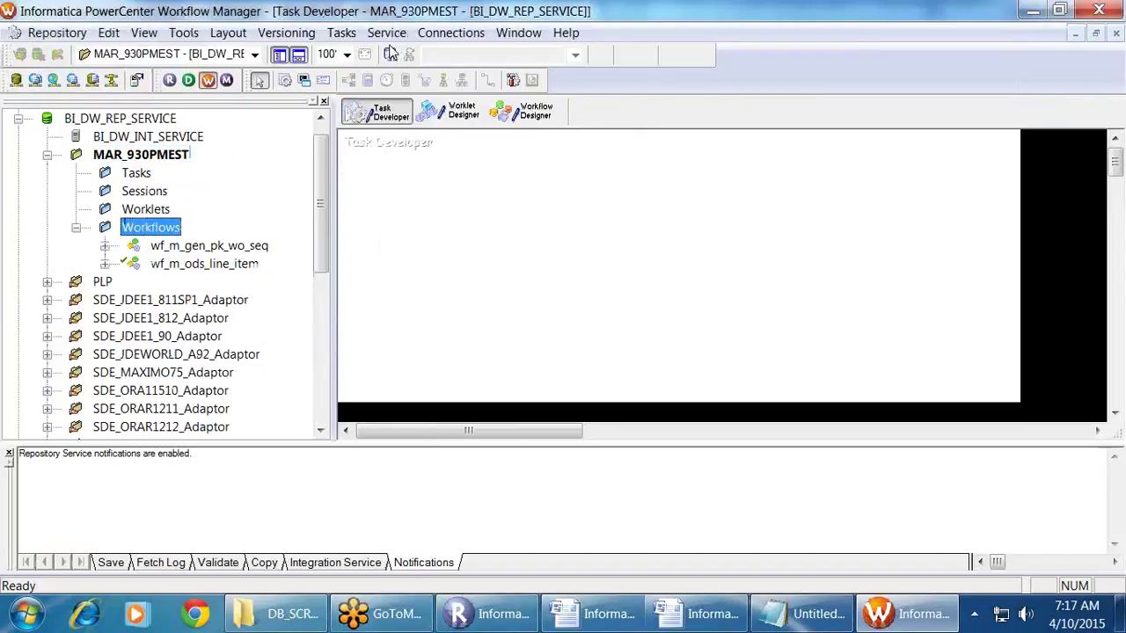
click(451, 32)
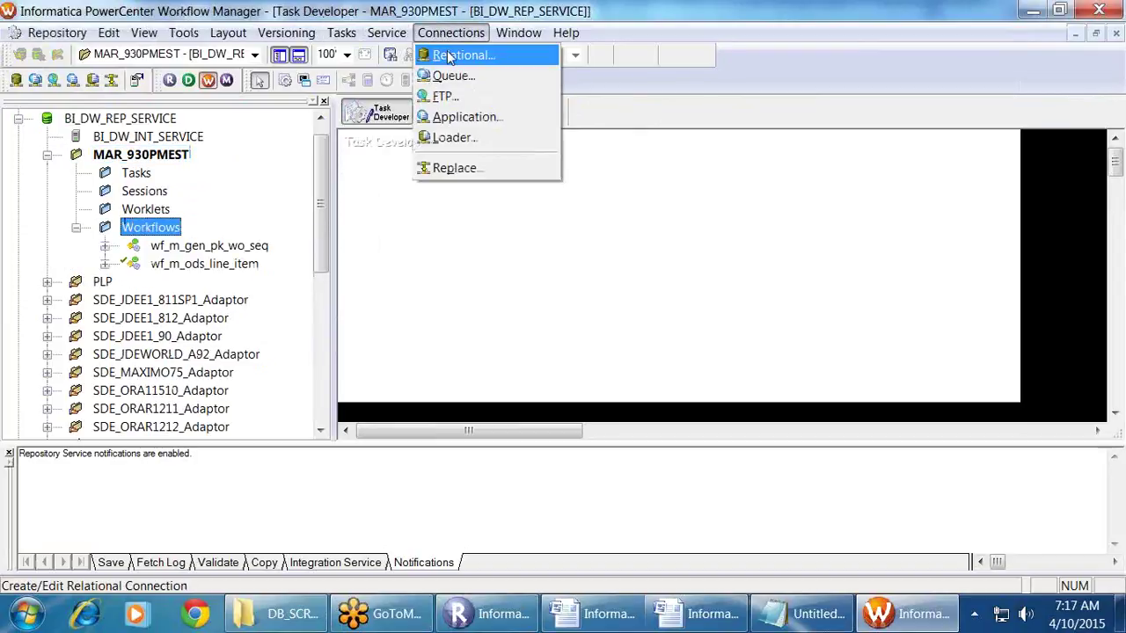
click(475, 53)
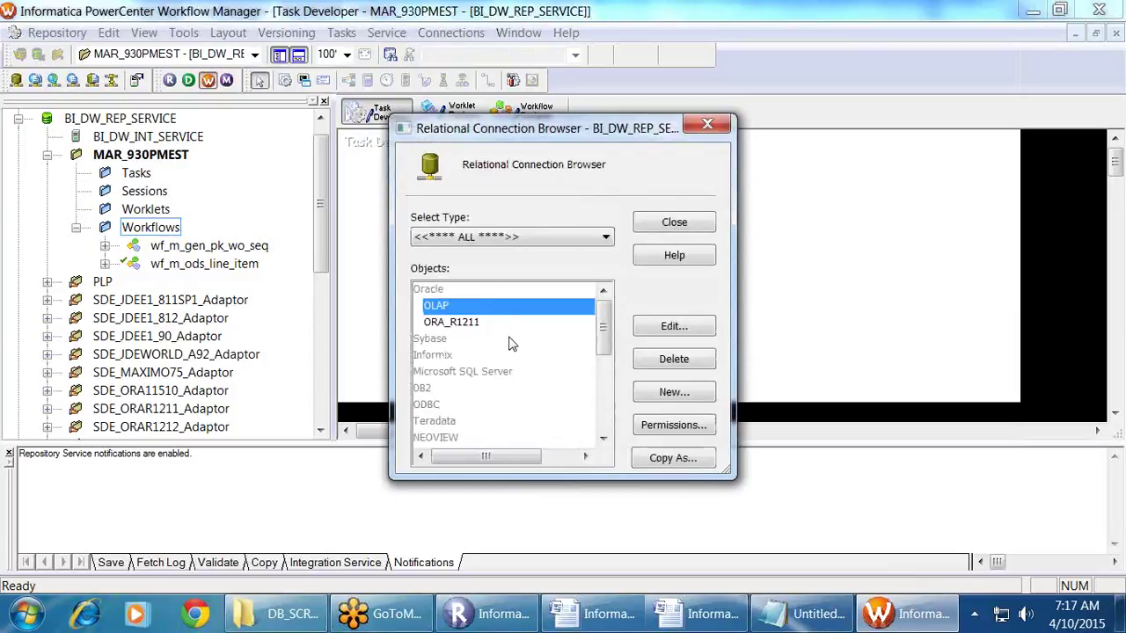
scroll(605, 324, down, 5)
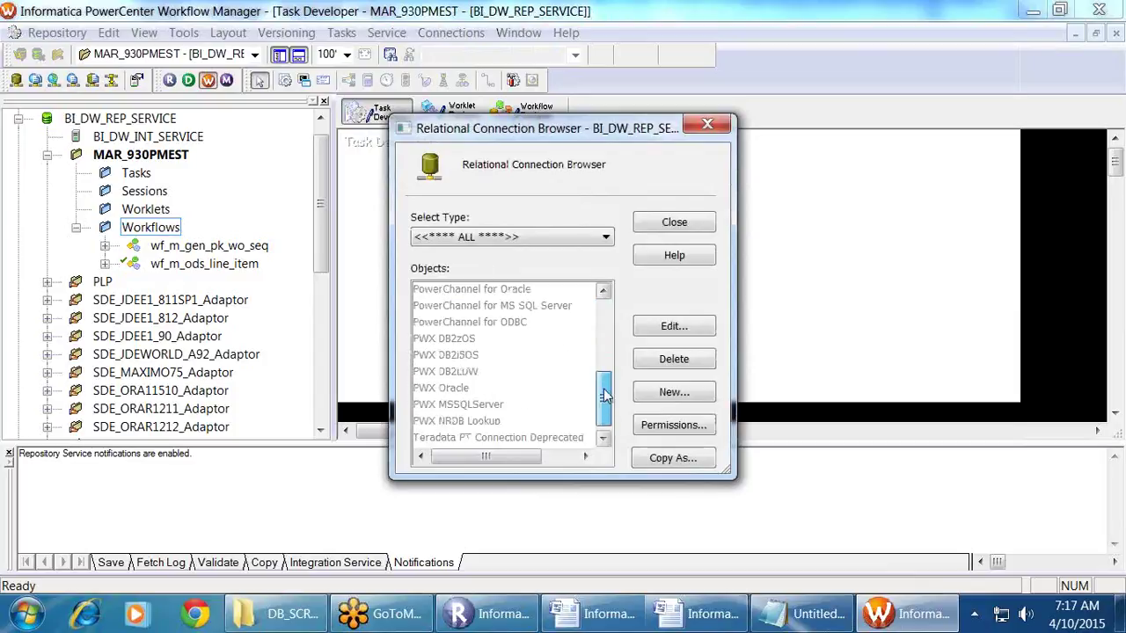
scroll(605, 323, up, 5)
click(570, 238)
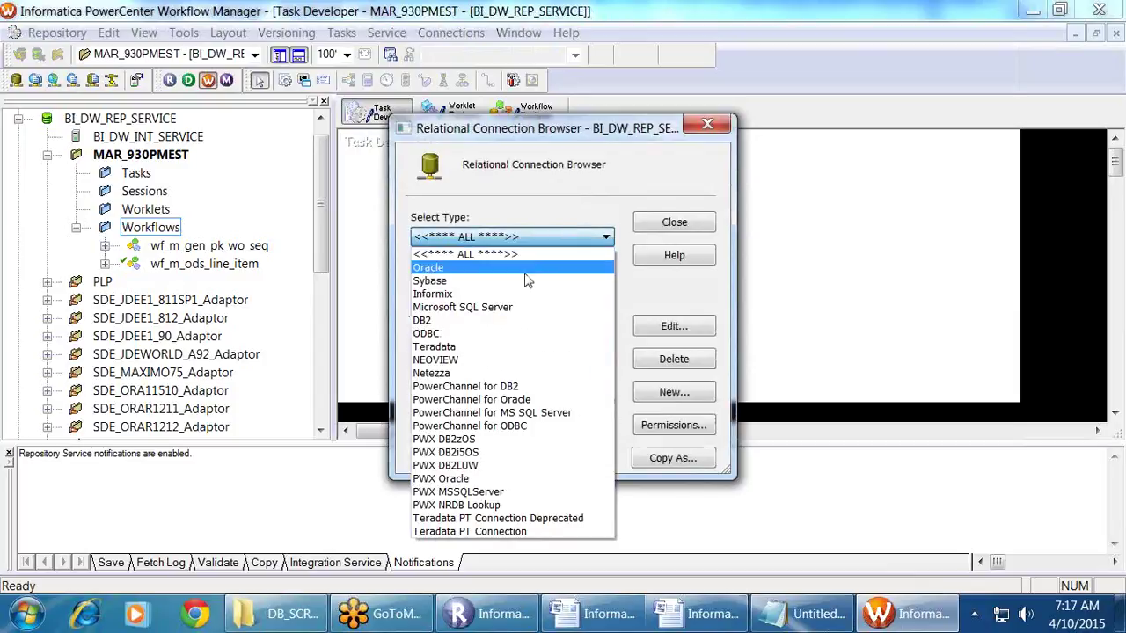
click(526, 280)
click(528, 238)
click(492, 268)
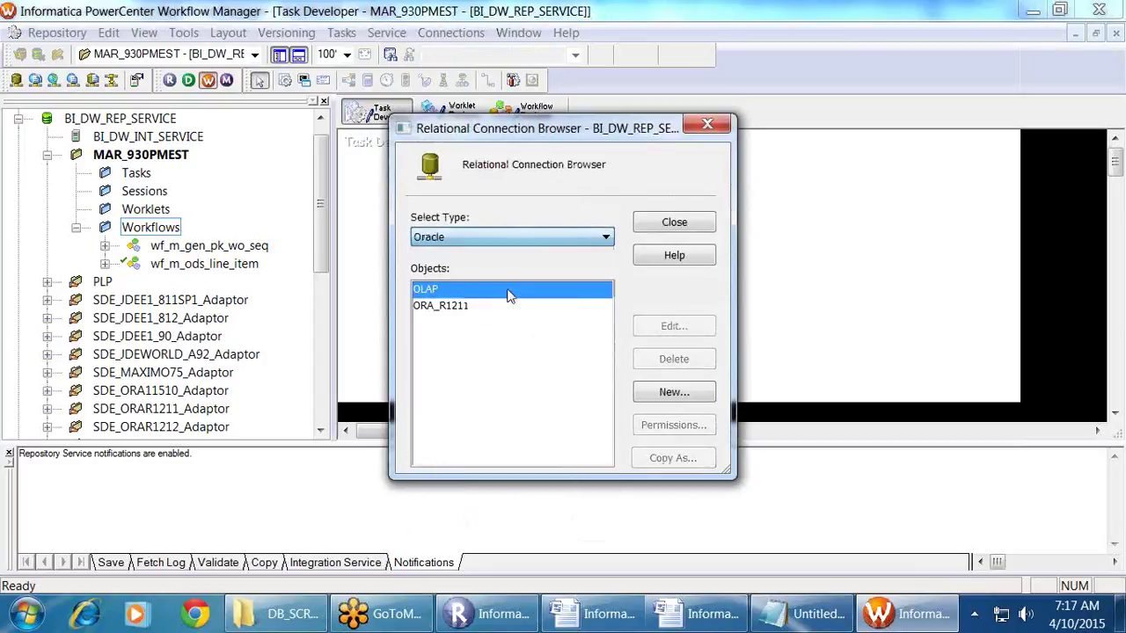
click(510, 290)
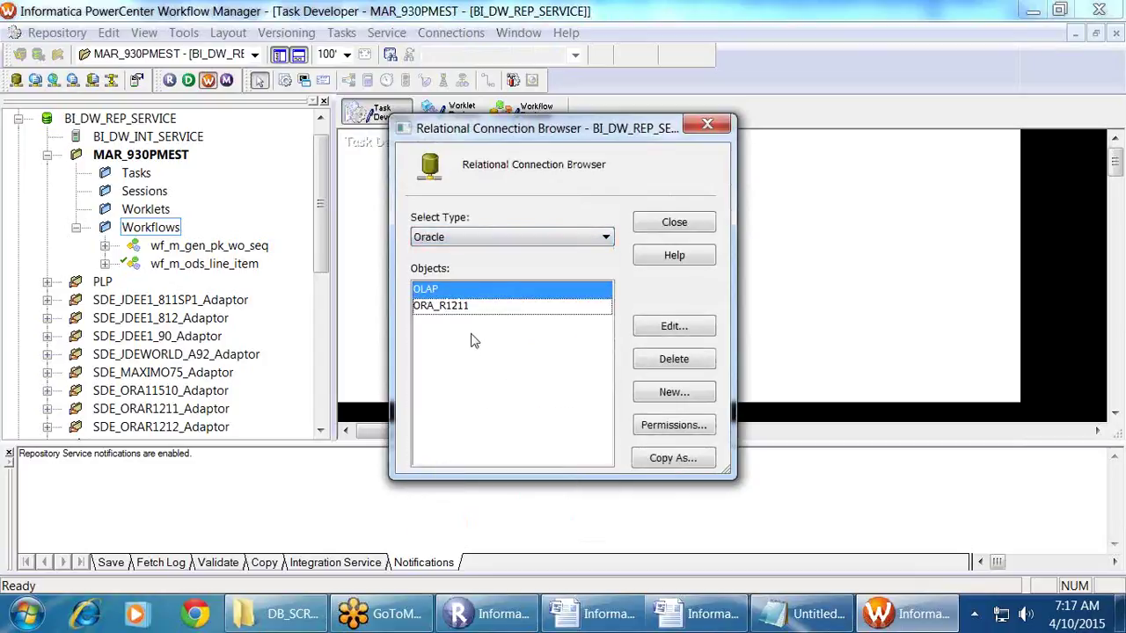
Step: Create Oracle relational connection OLTP_SOURCE with user SDBU, its password, and connect string ORCL
click(707, 125)
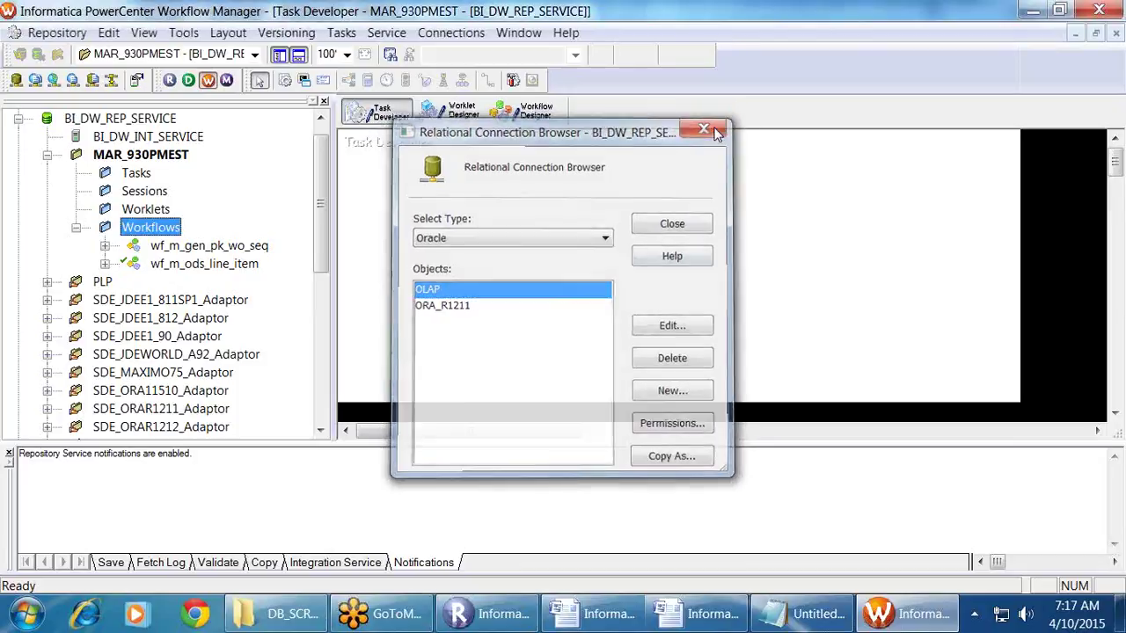
click(451, 32)
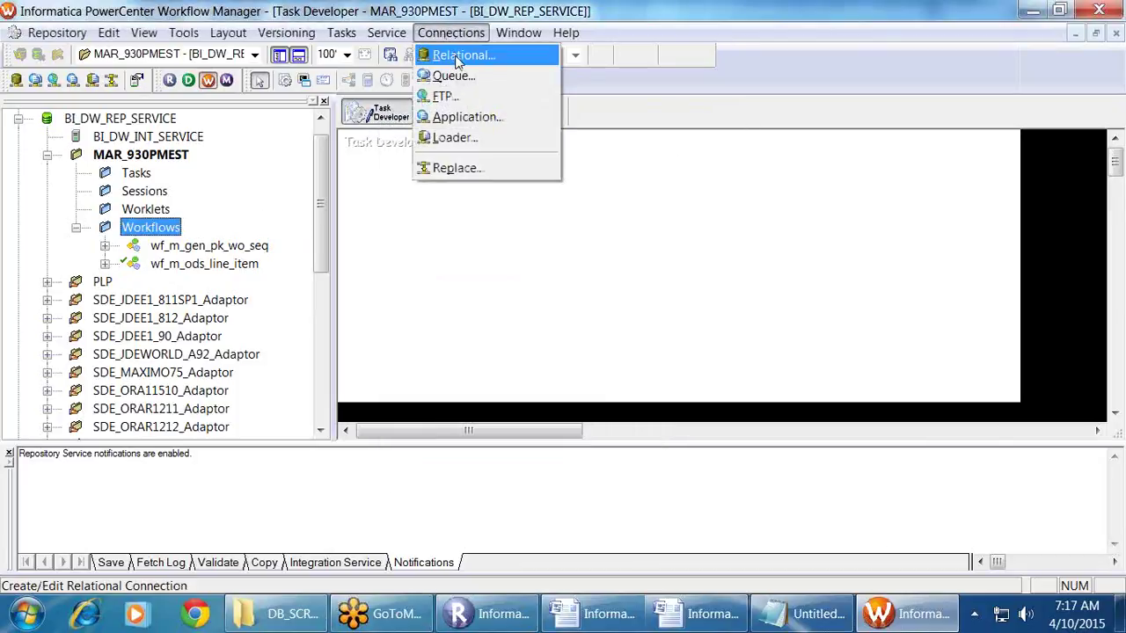
click(457, 56)
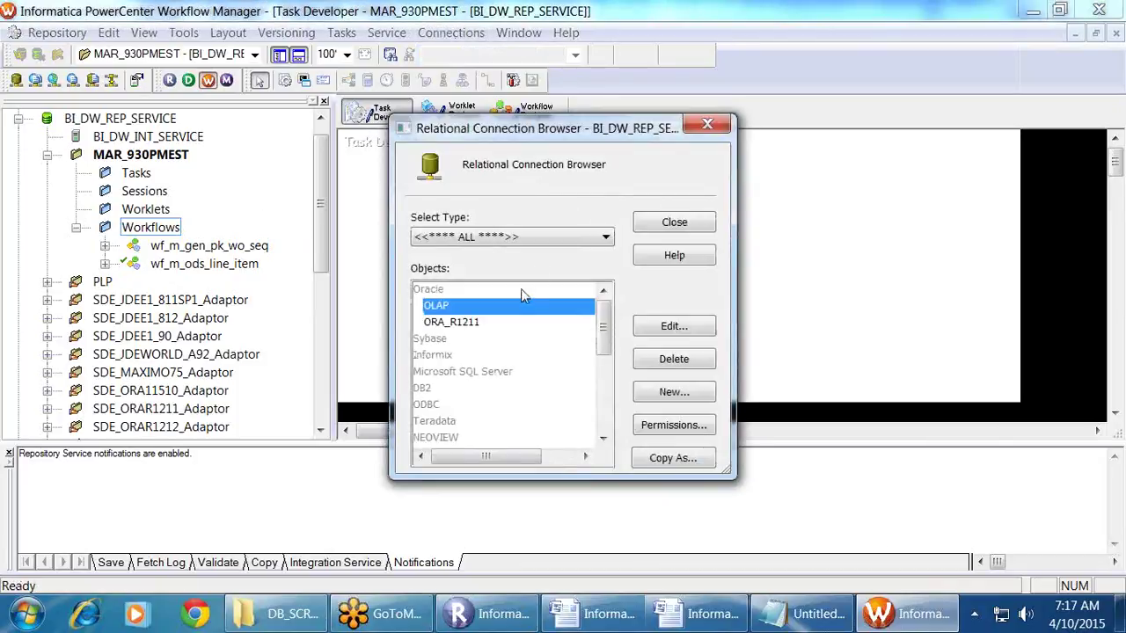
click(670, 392)
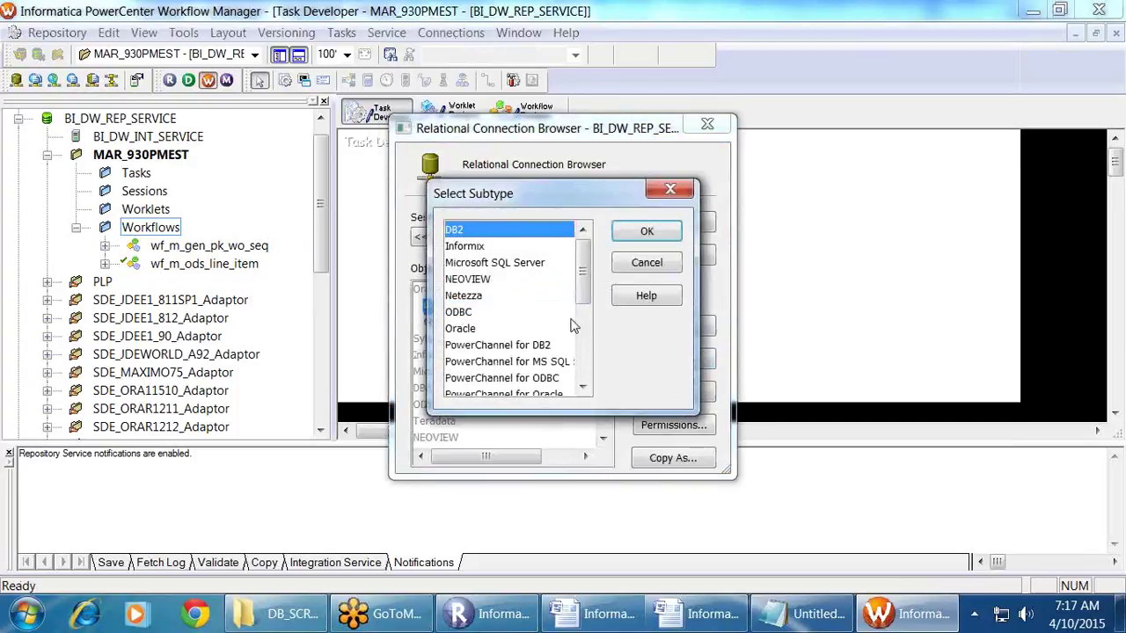
click(471, 329)
click(649, 231)
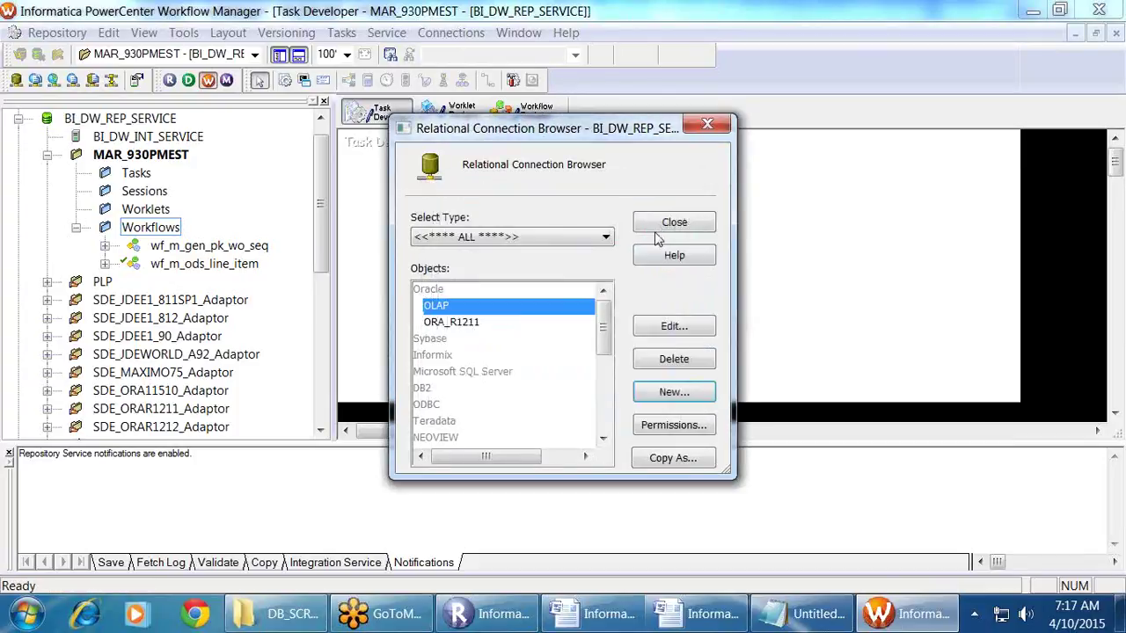
text(OL)
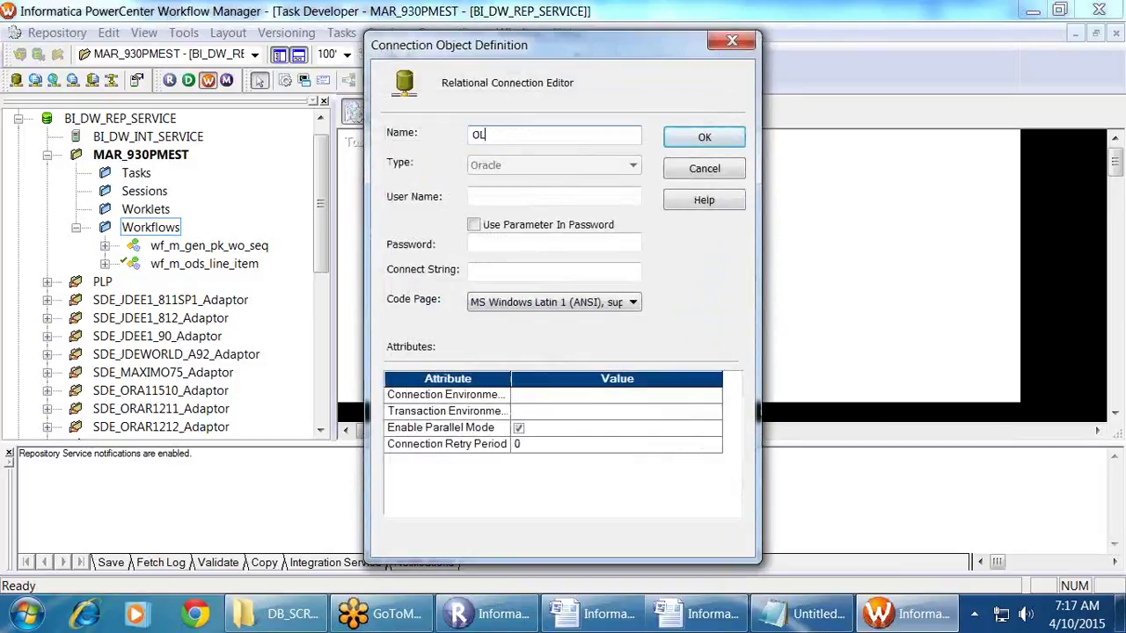
text(TP_SOURCE)
click(515, 193)
key(Tab)
key(Tab)
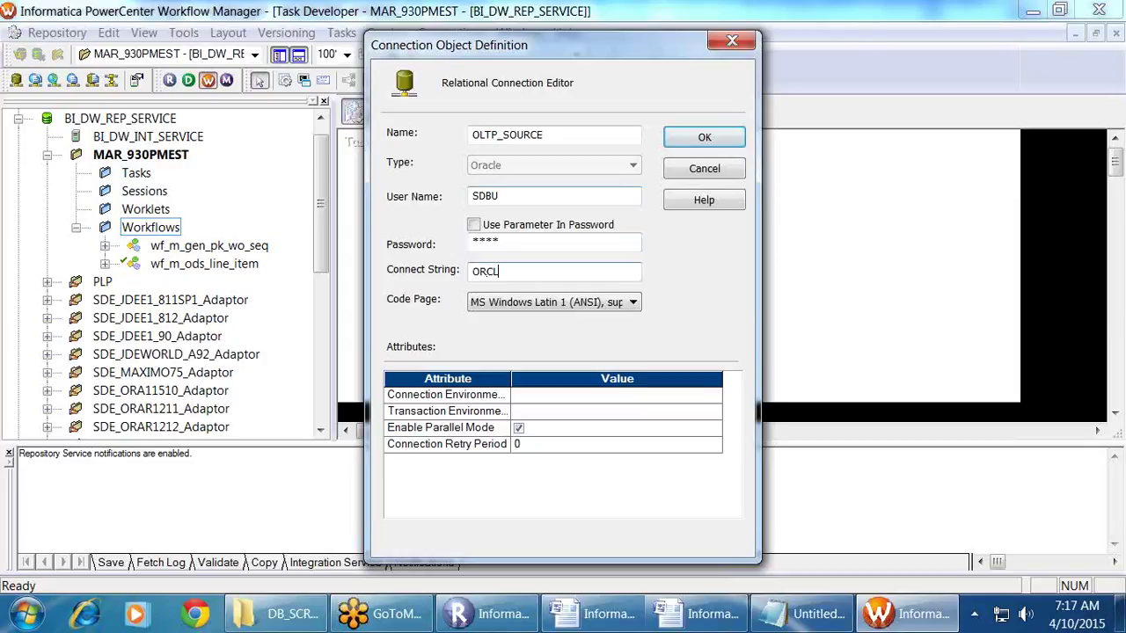
click(728, 137)
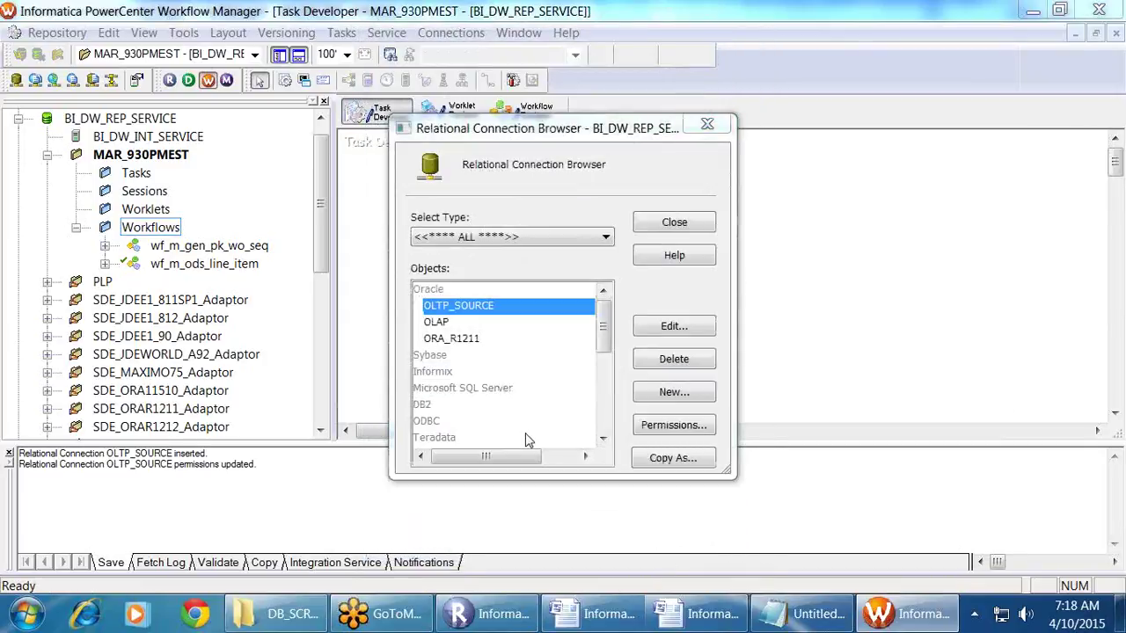
Step: Create Oracle connection TARGET_KARTHEEK with its user name and connect string ORCL, then close the browser
click(669, 400)
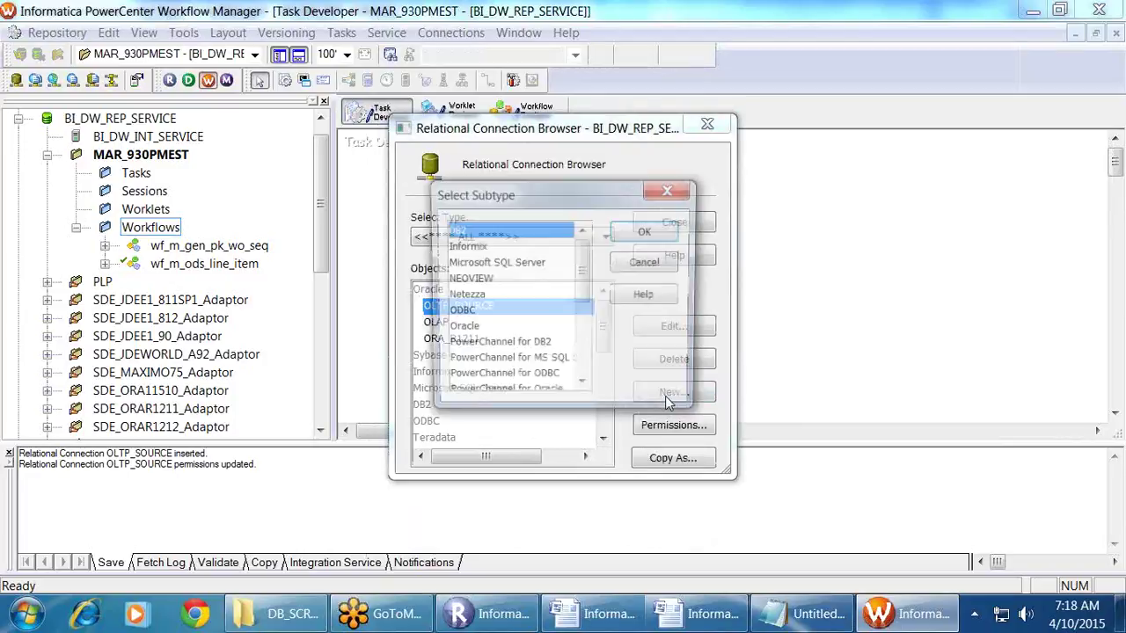
click(466, 329)
click(640, 232)
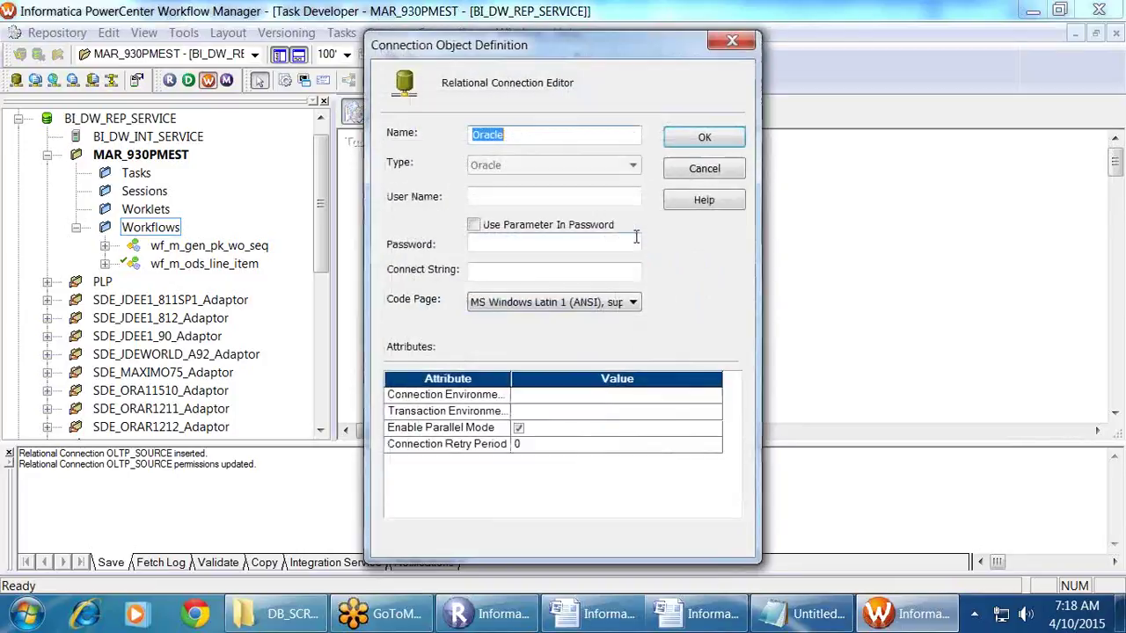
text(TAR)
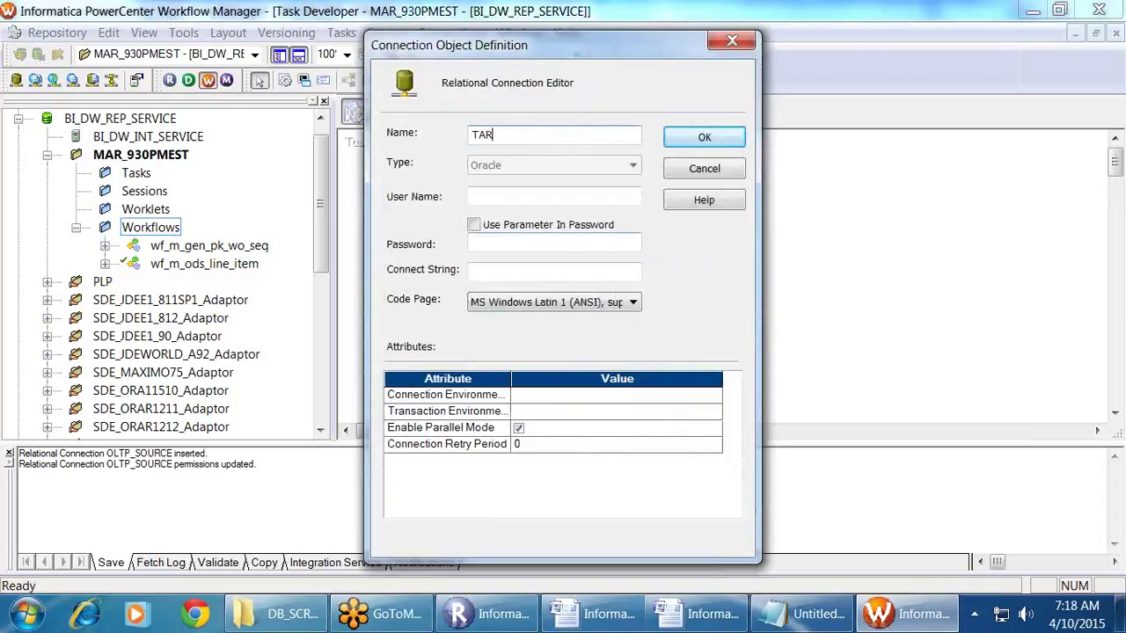
text(GET_KARTHEEK)
click(475, 196)
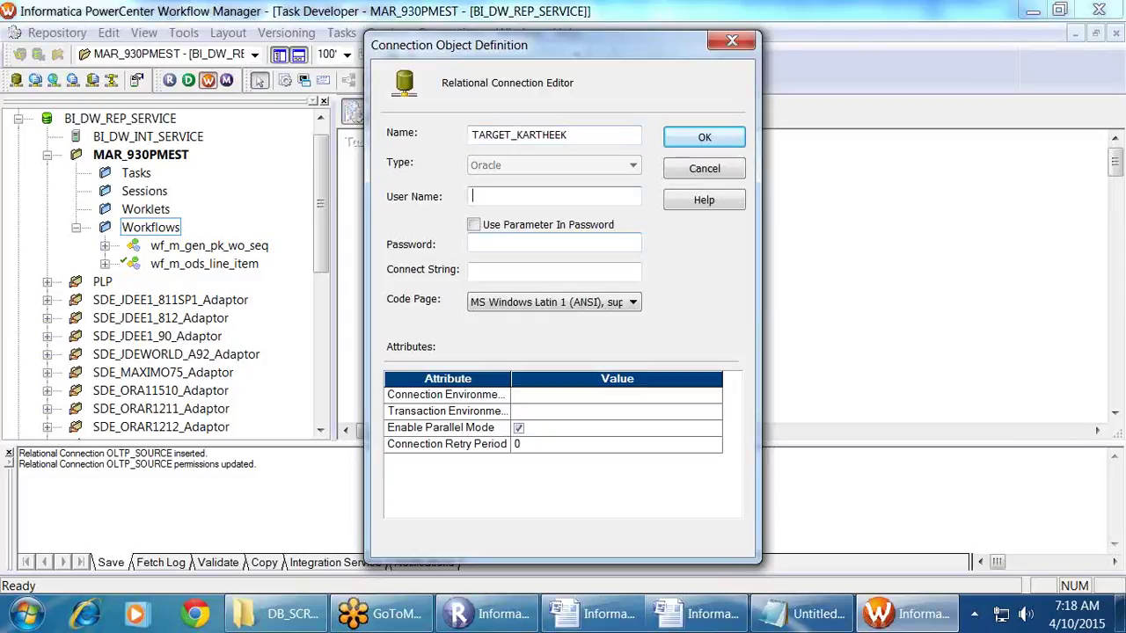
text(kartheek)
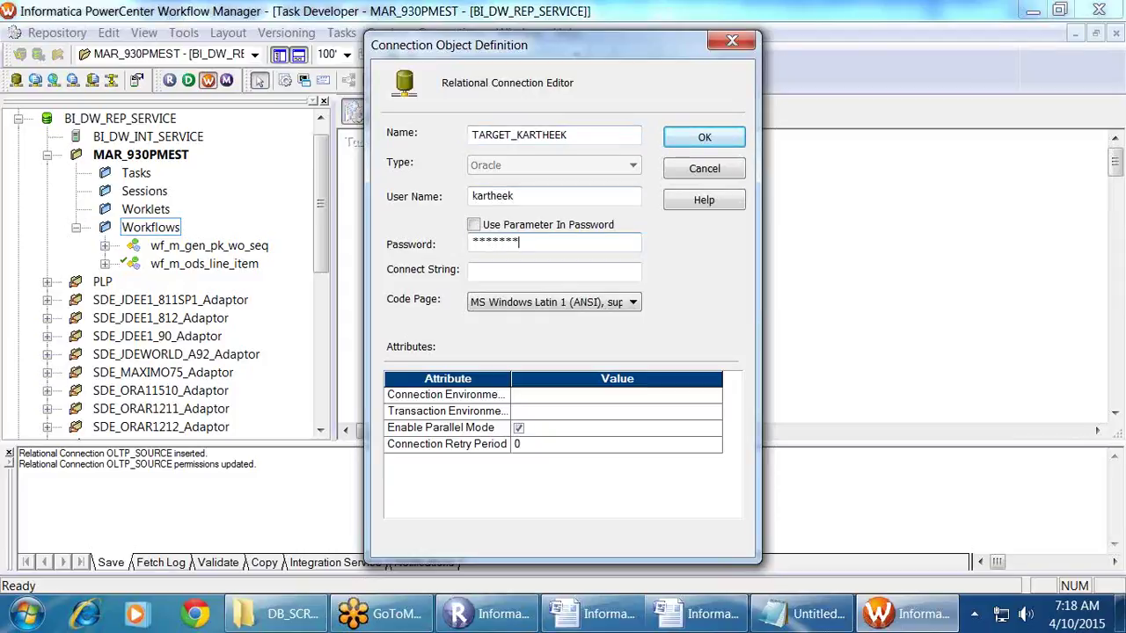
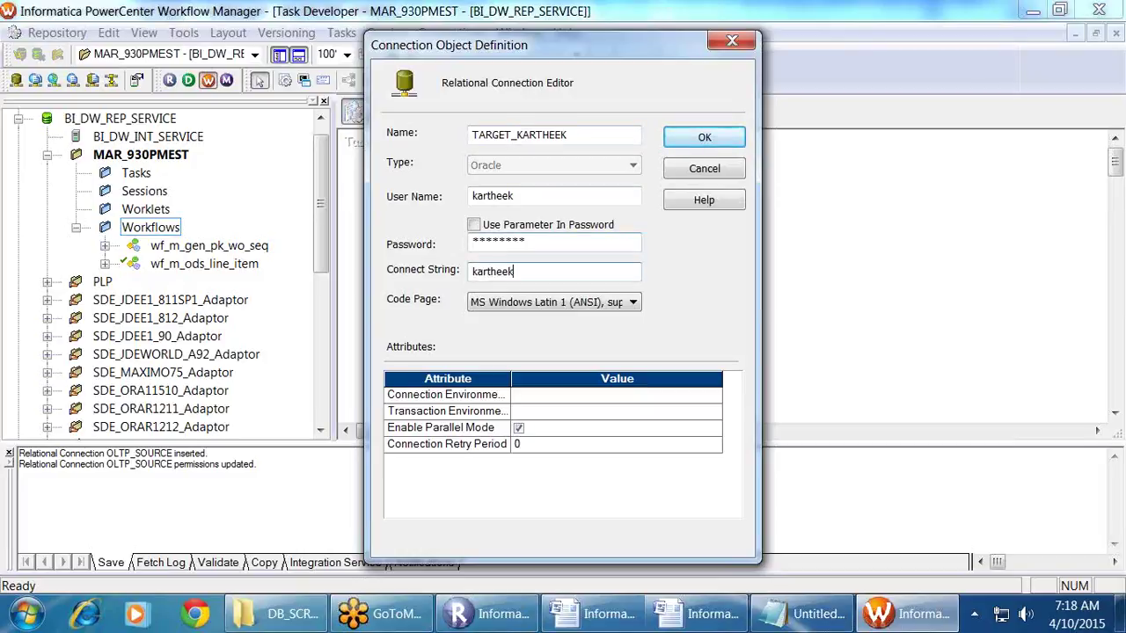
double_click(480, 271)
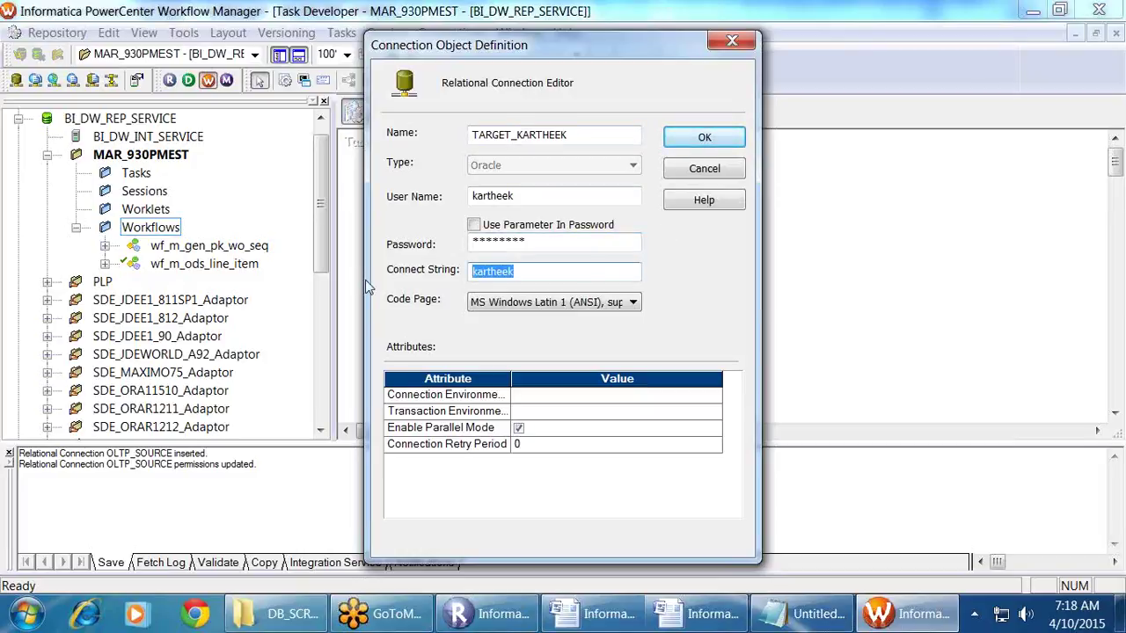
text(ORCL)
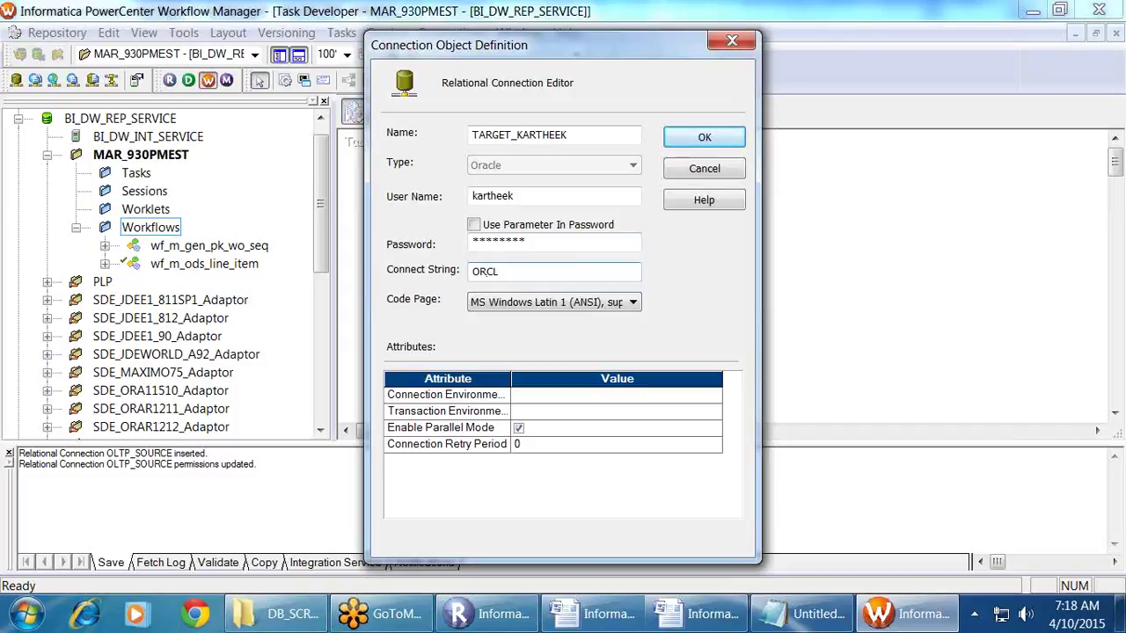
click(684, 136)
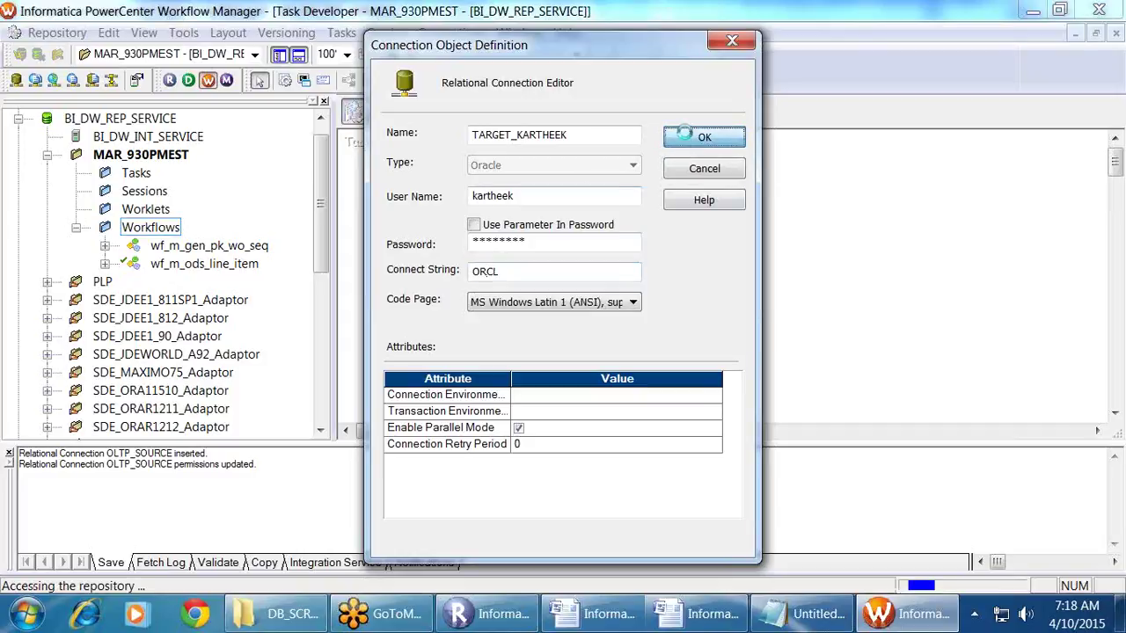
click(677, 225)
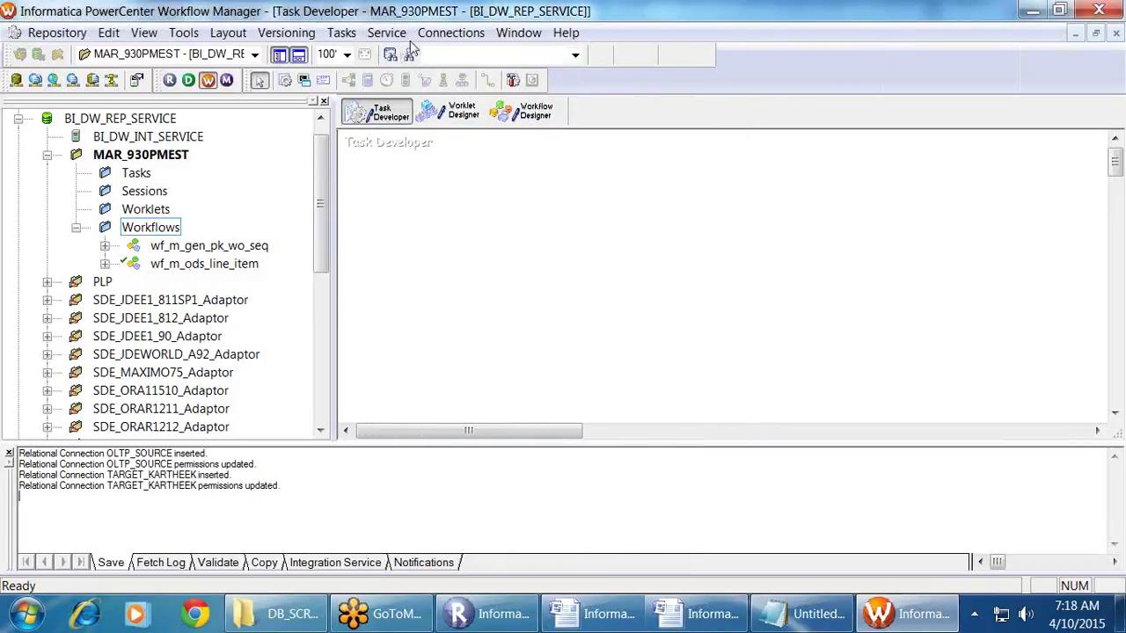
Step: Switch between Repository Manager and the migration notes, placing the caret below the notes
key(alt+Tab)
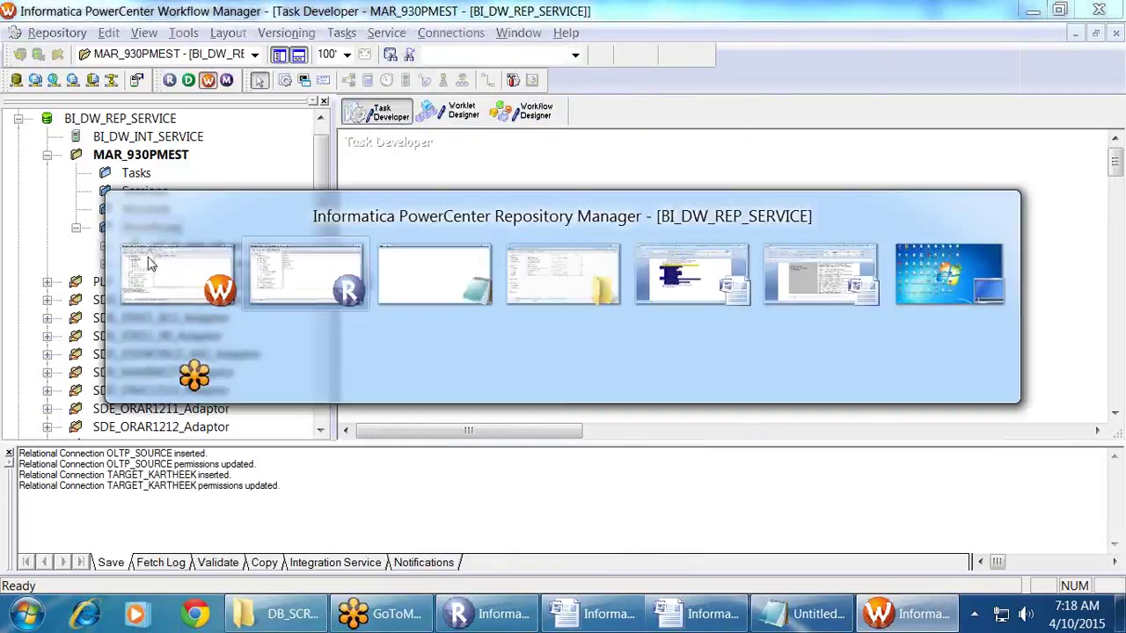
click(849, 623)
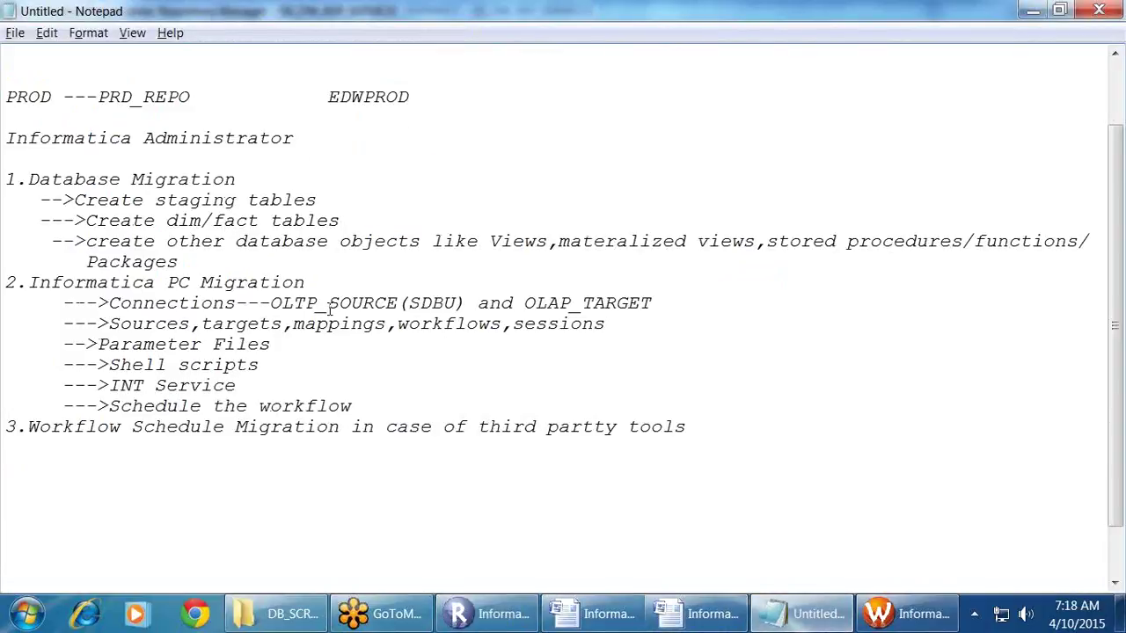
drag(142, 303, 657, 303)
click(709, 364)
key(alt+Tab)
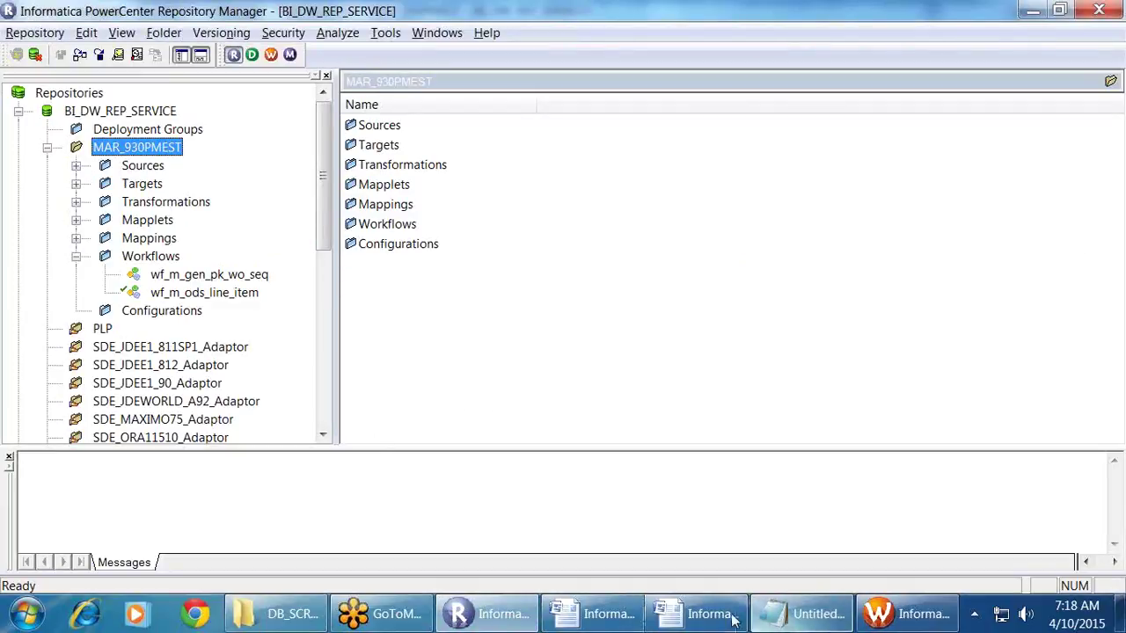
click(767, 618)
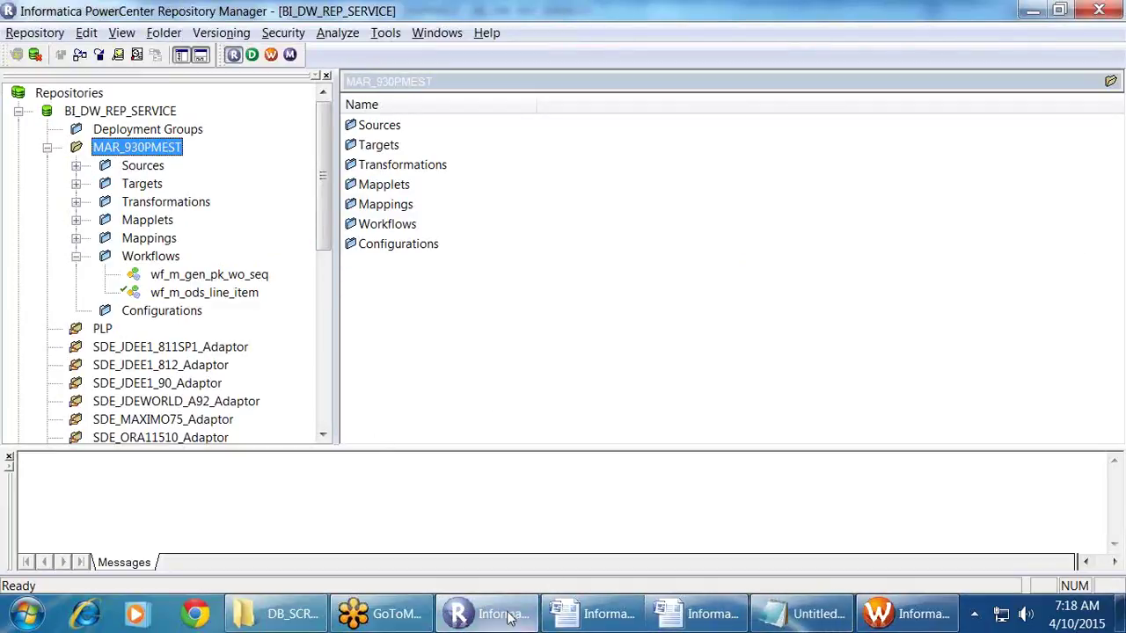
click(771, 618)
click(770, 620)
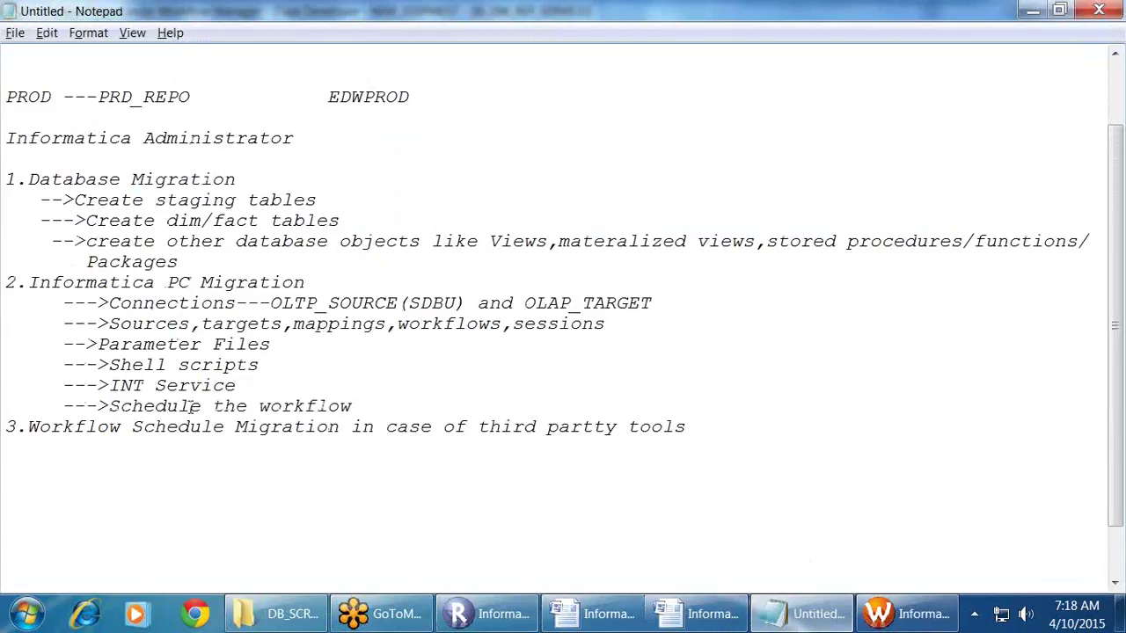
click(56, 475)
Step: Launch PowerCenter Designer from Workflow Manager, minimize it, and return to the notes
click(906, 614)
click(188, 81)
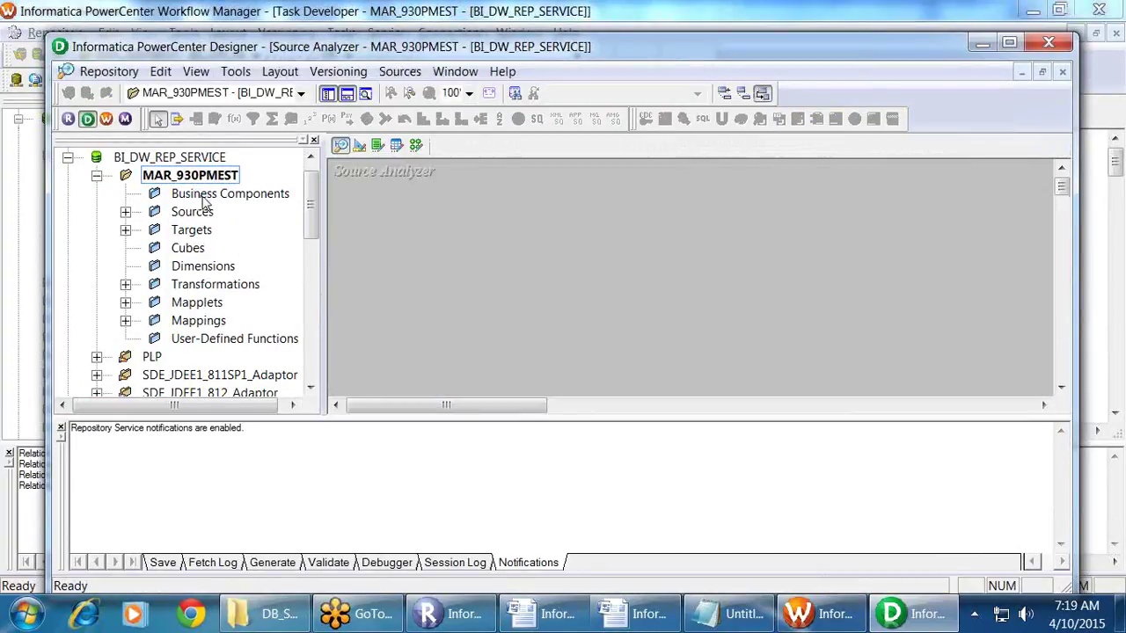
click(1008, 44)
click(1033, 9)
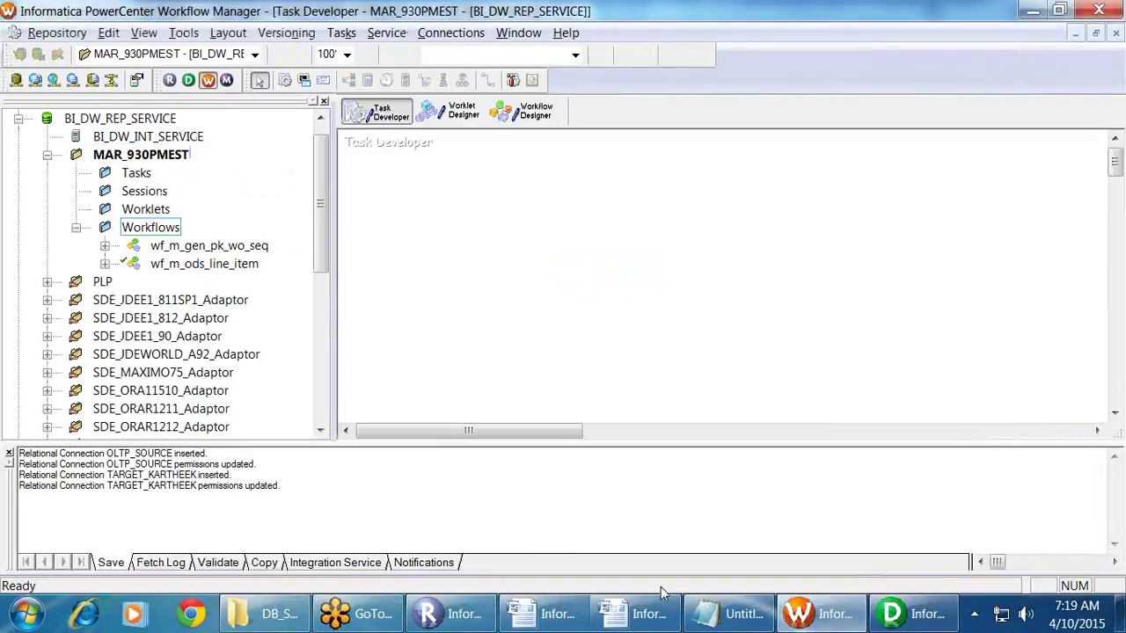
click(727, 614)
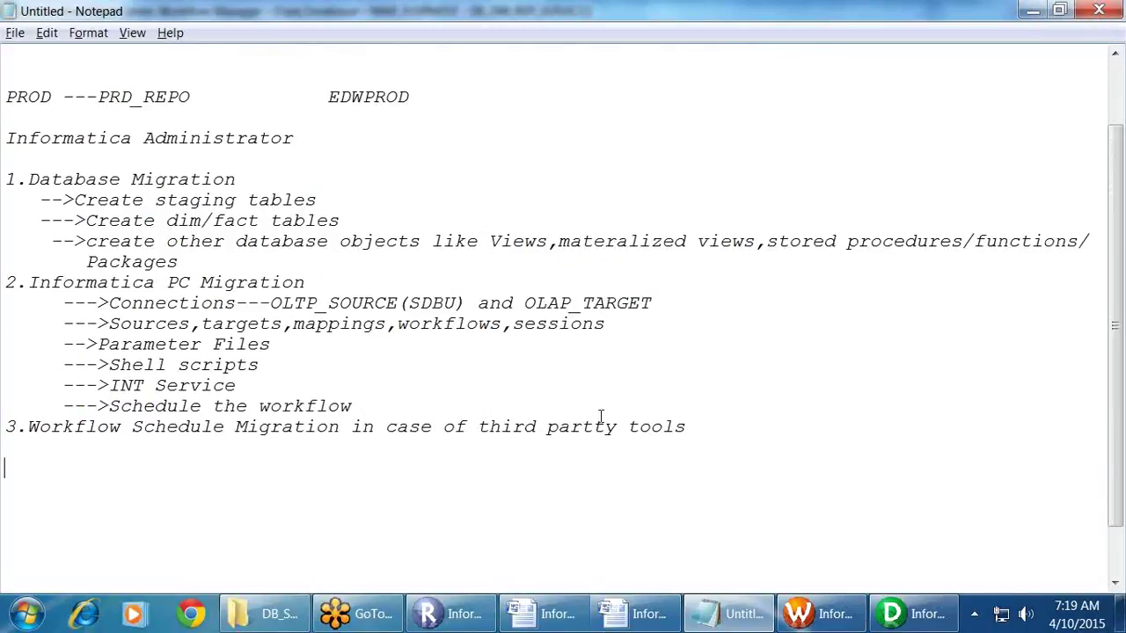
Step: Below the notes, add the lines '1.Export/import the objects', '2.folder copy' and '3.Deplyment groups'
click(9, 466)
key(Return)
text(1.Export/import the )
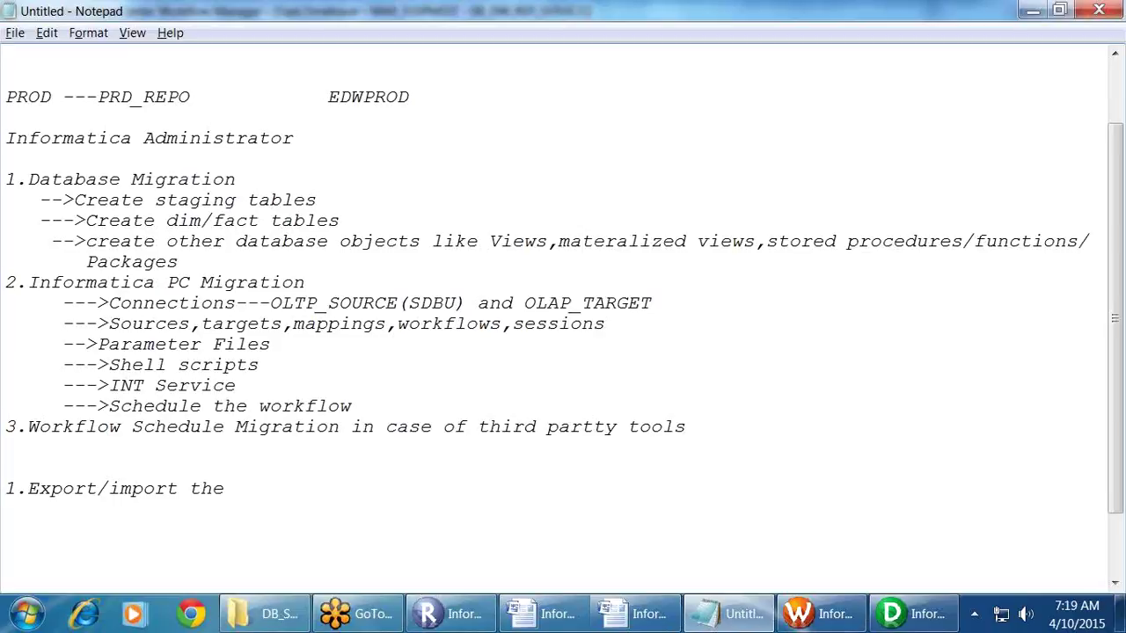
text(objects)
key(Return)
text(2.)
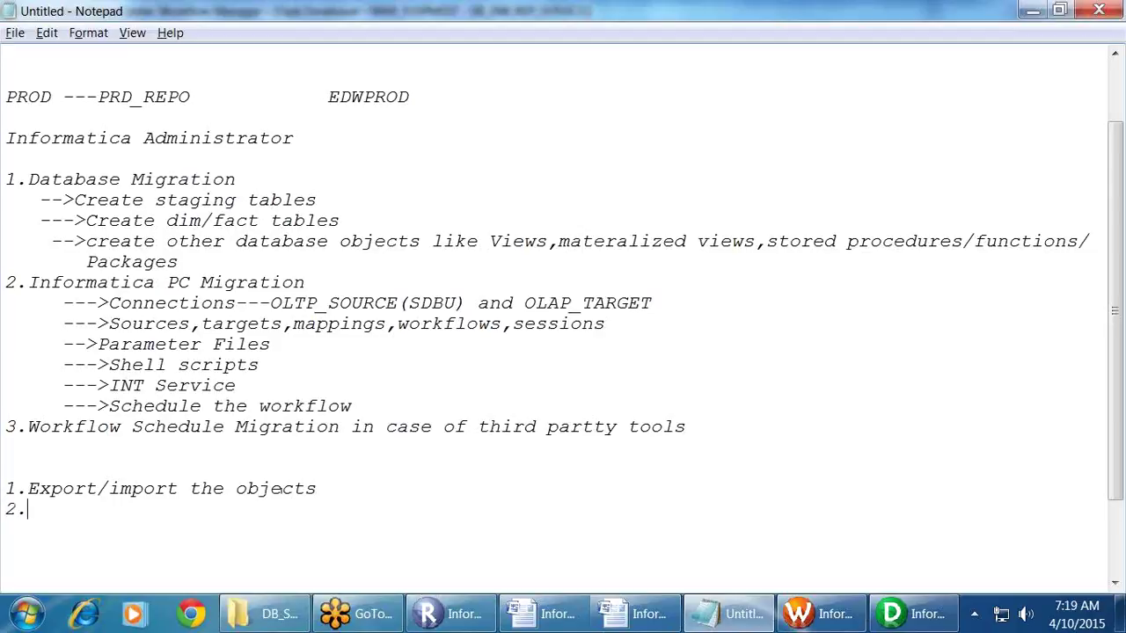
text(folder copy)
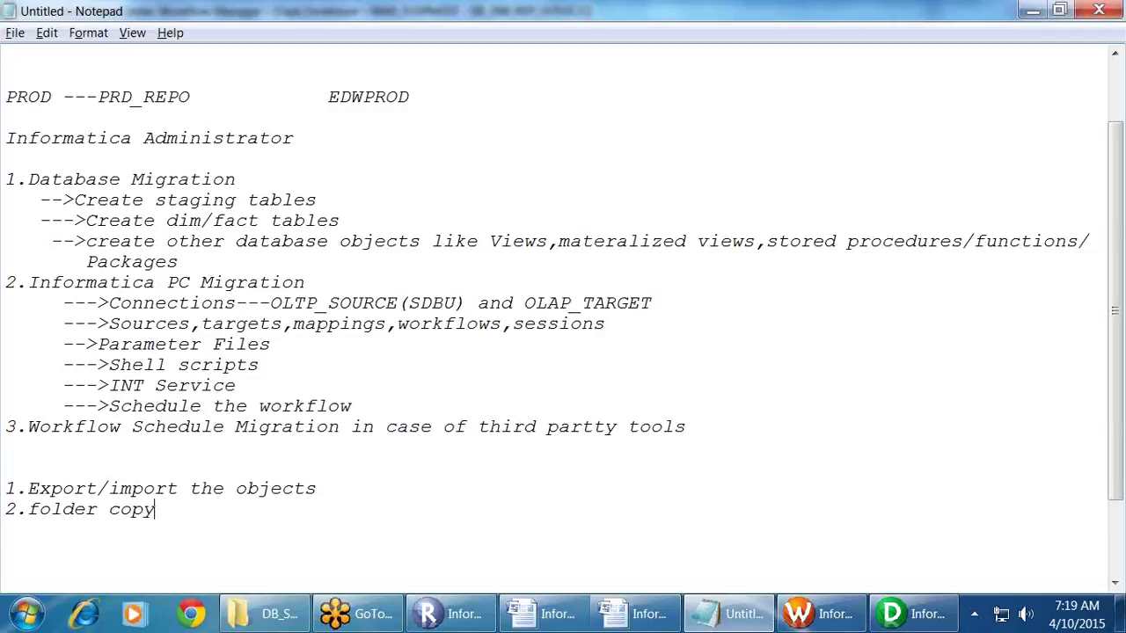
key(Return)
text(3.De)
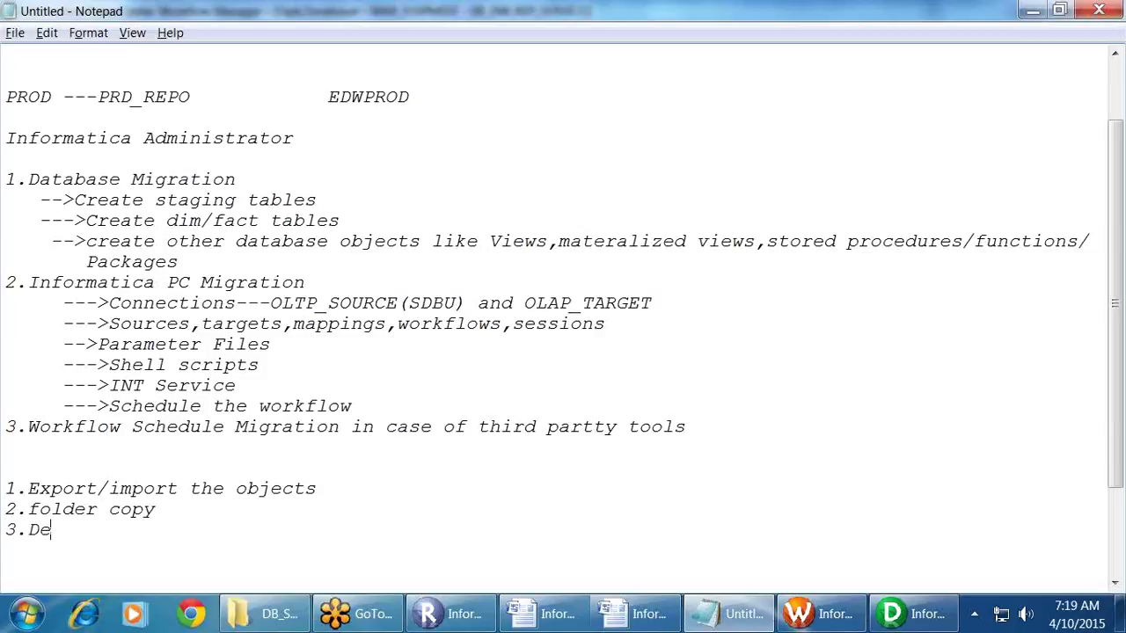
text(plyment g)
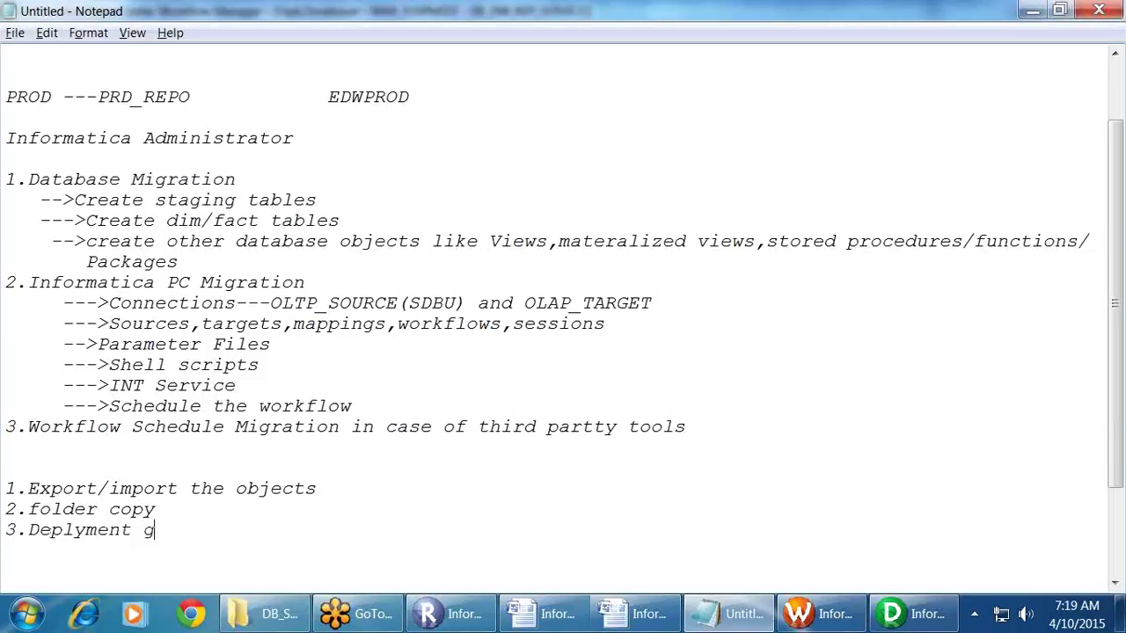
text(roups)
key(Return)
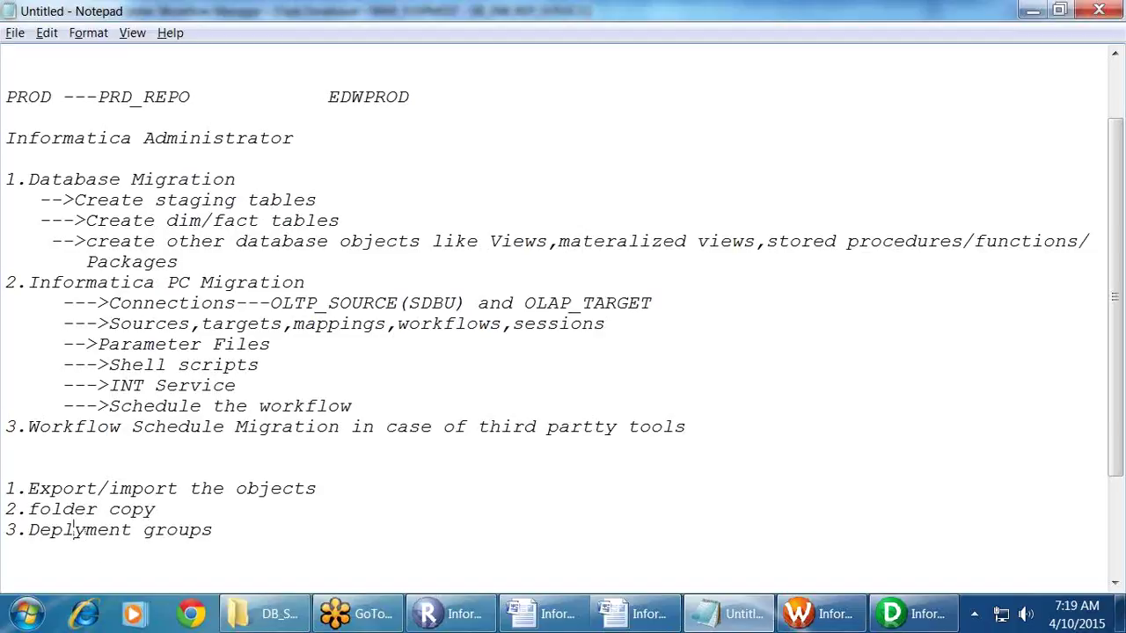
Step: Correct the typo to 'Deployment groups' and add '---Static' and '---Dynamic' sub-lines beneath it
click(85, 530)
text(o)
key(End)
key(Return)
text(---Static)
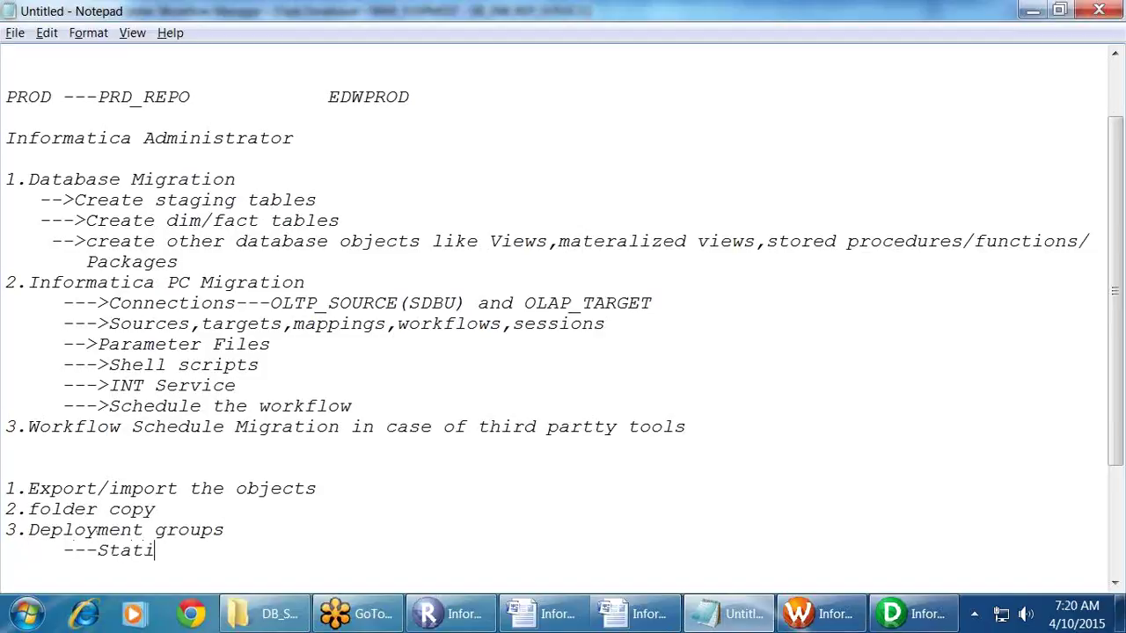
key(Return)
text(---Dynamic)
key(Return)
key(Return)
key(Return)
key(Return)
key(Return)
key(Return)
key(Return)
key(Return)
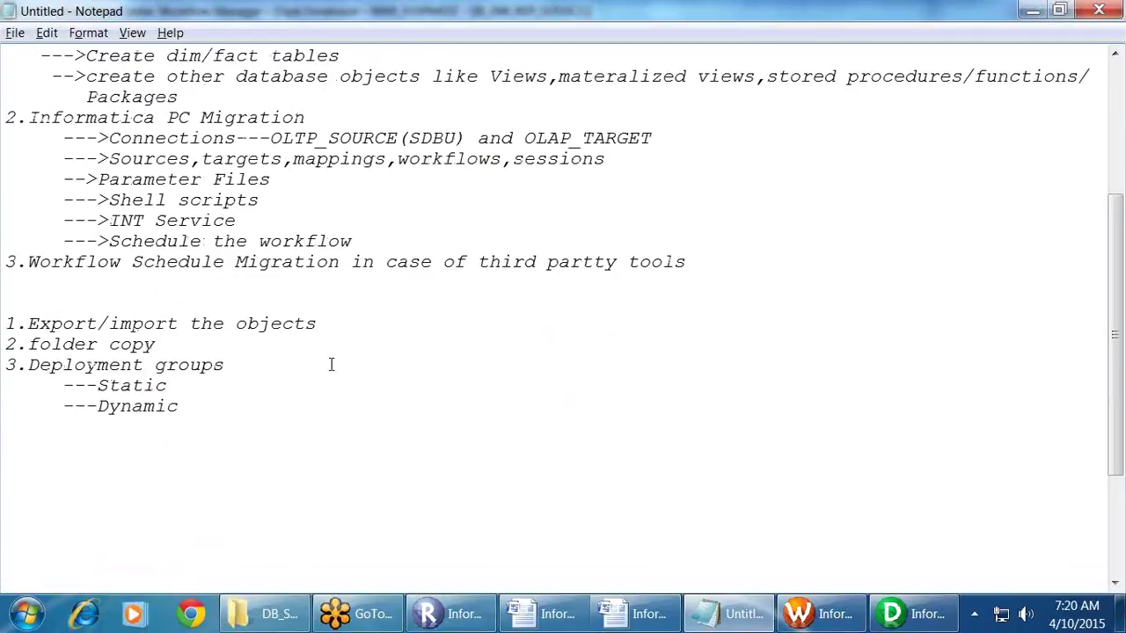
Step: Highlight the export/import, folder copy and deployment group lines to review the notes
drag(40, 344, 231, 364)
click(232, 364)
drag(179, 407, 7, 364)
click(318, 428)
drag(325, 324, 5, 296)
click(4, 345)
key(alt+Tab)
Step: Connect Workflow Manager to INFA_REPO, then return to Repository Manager and collapse BI_DW_REP_SERVICE
click(147, 354)
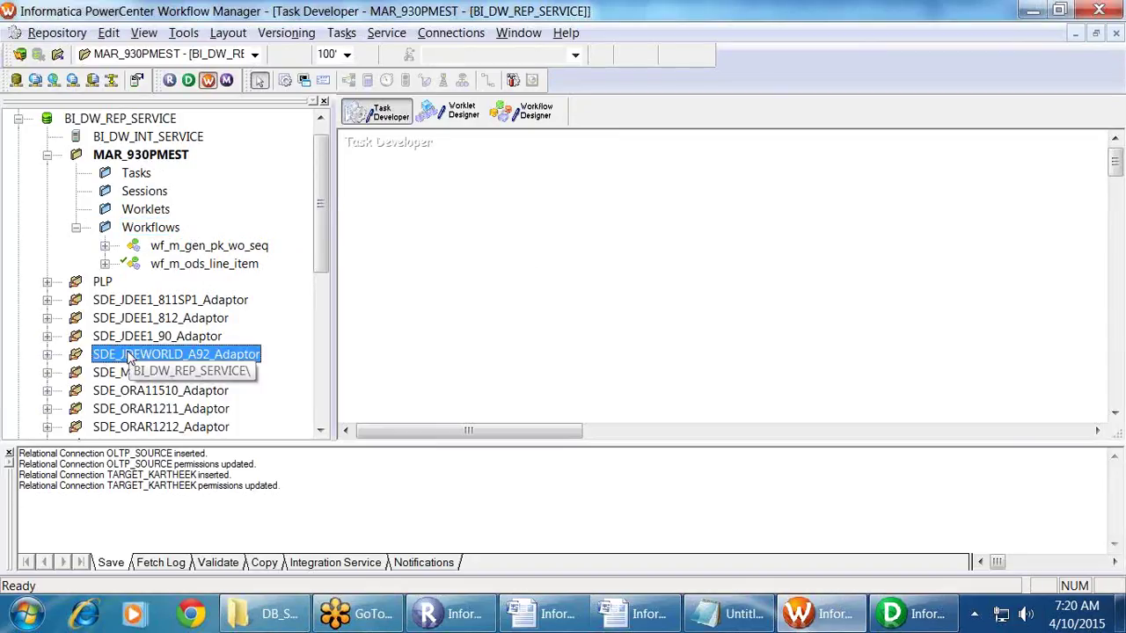
scroll(148, 350, down, 6)
scroll(148, 350, up, 4)
scroll(148, 349, down, 4)
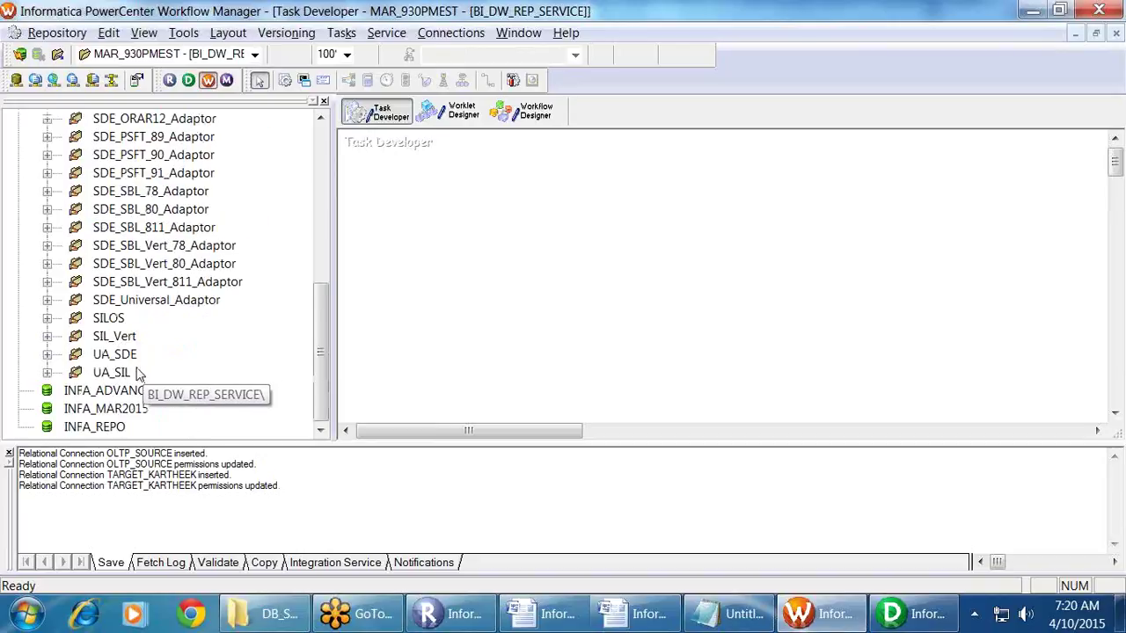
double_click(81, 427)
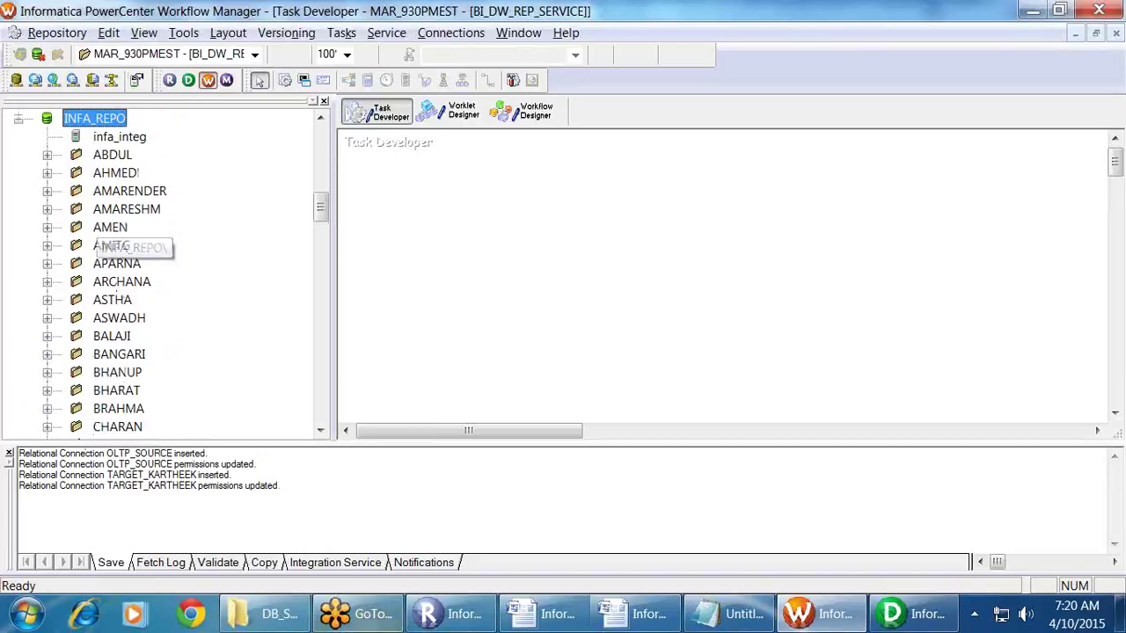
click(440, 614)
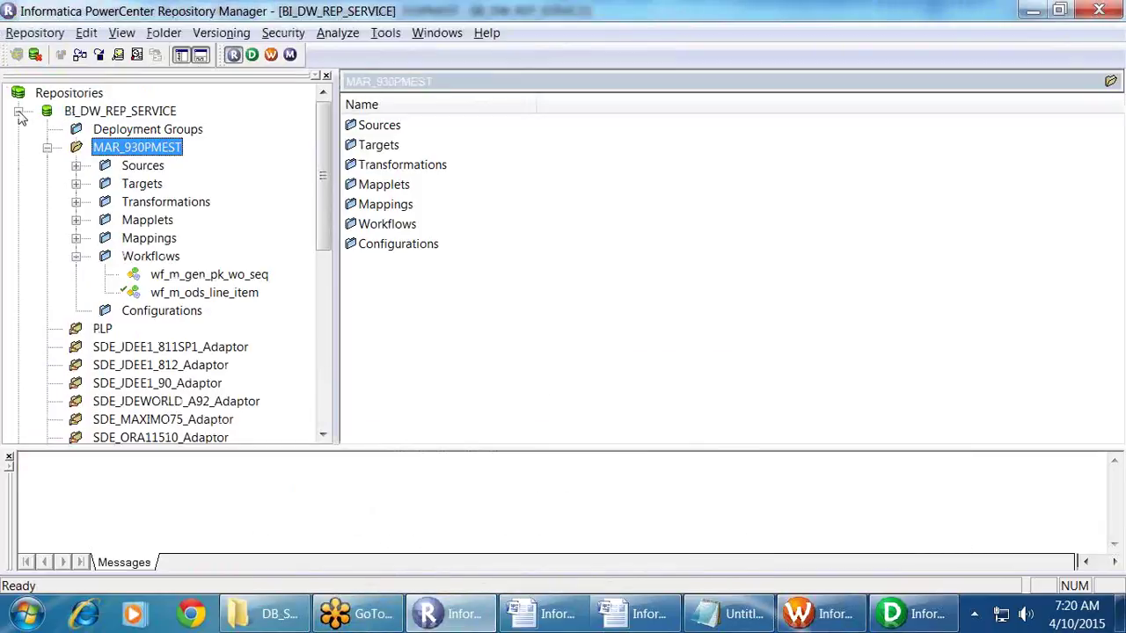
click(17, 111)
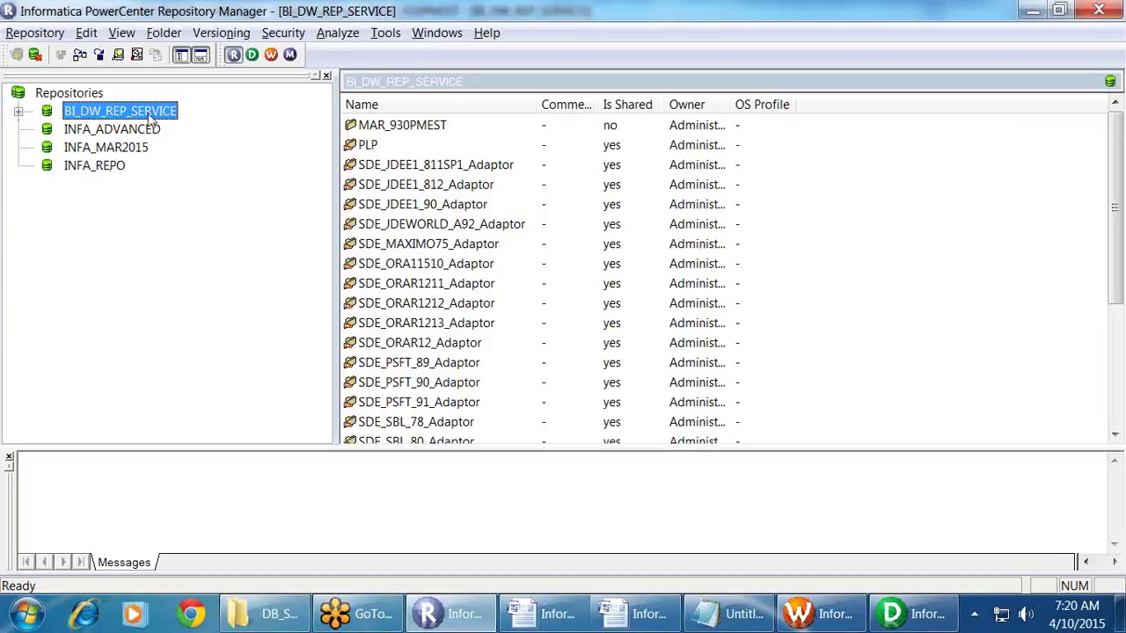
Step: Connect to INFA_REPO and browse its user folders such as ABDUL, AHMED and AMARENDER
click(106, 168)
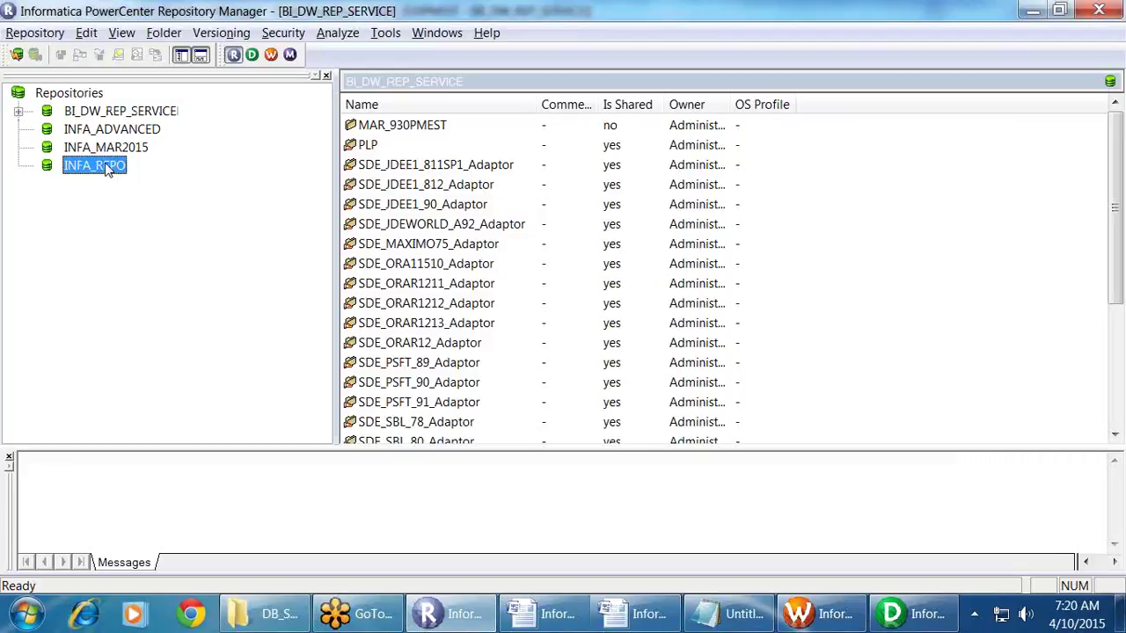
double_click(106, 167)
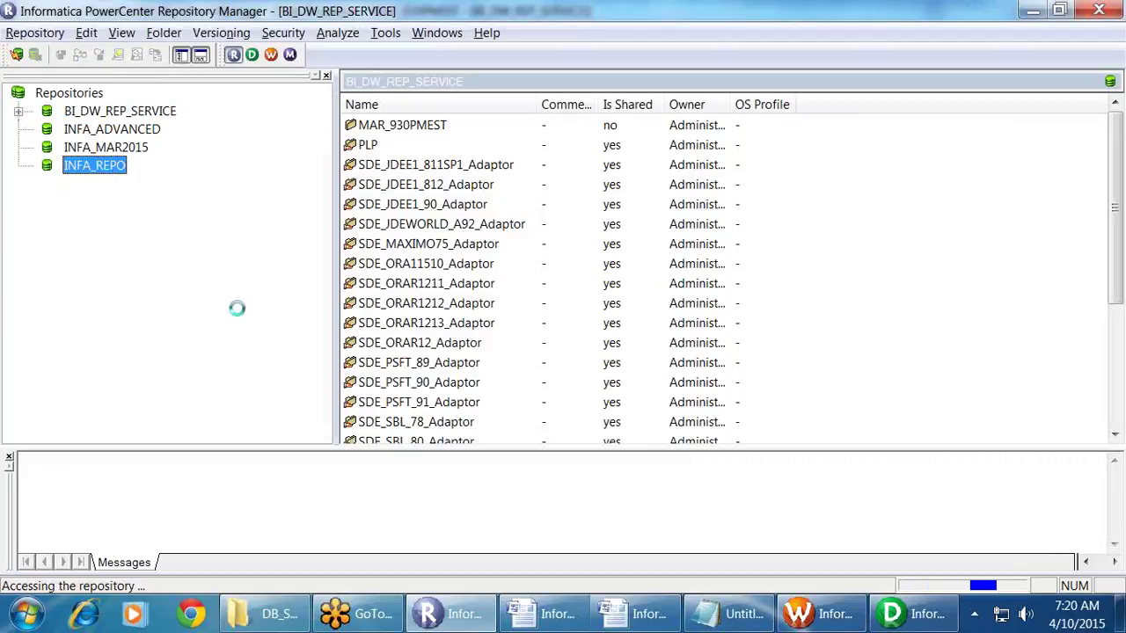
scroll(234, 314, down, 13)
scroll(219, 334, down, 7)
scroll(219, 334, up, 5)
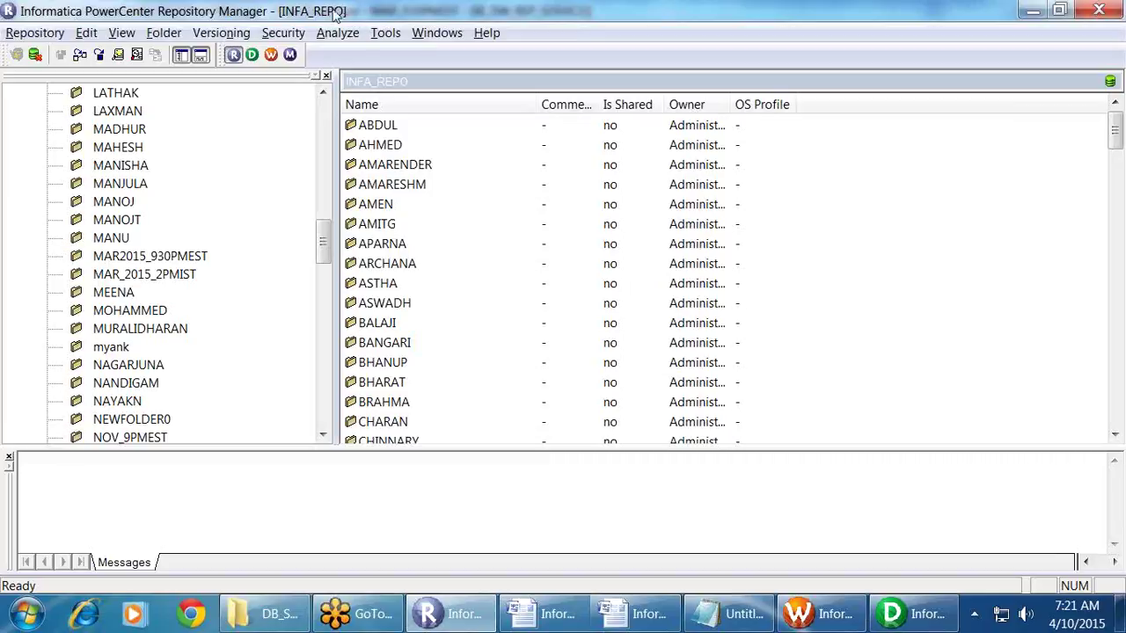
Step: Expand MAR2015_930PMEST's Workflows to show wf_m_INVOICE_FF's Start task and s_m_INVOICE_FF session
click(153, 256)
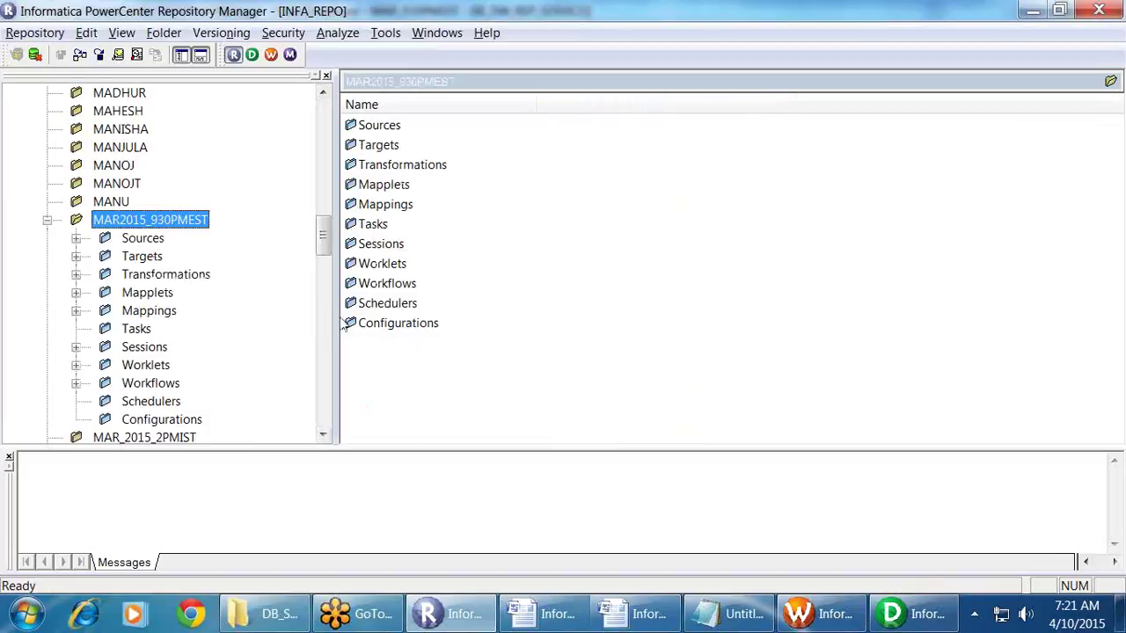
drag(338, 322, 503, 322)
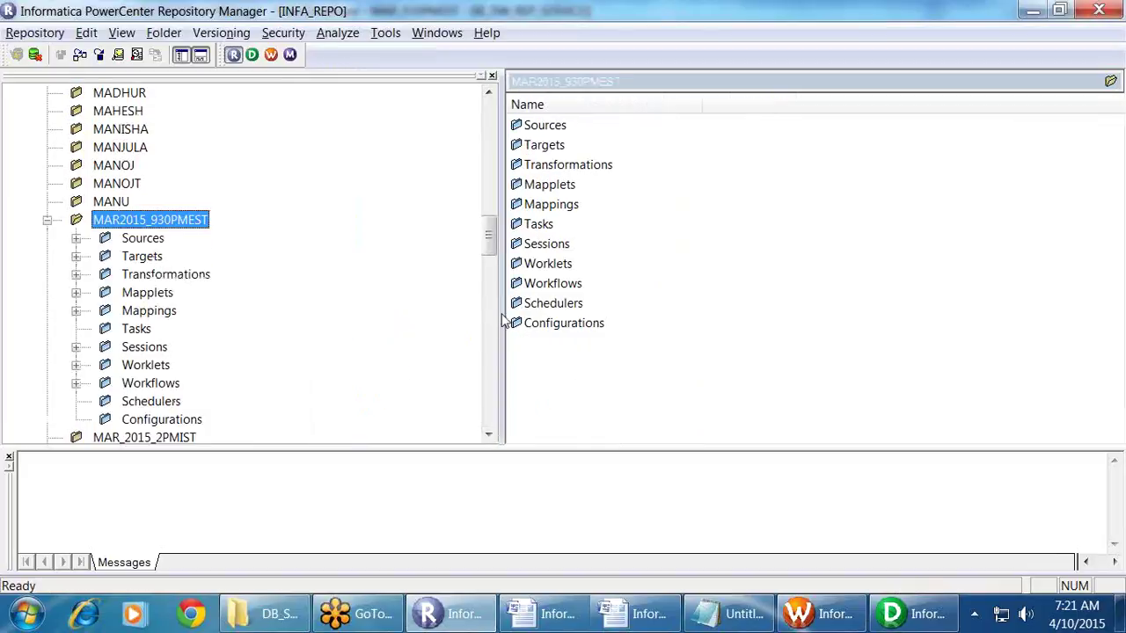
click(77, 384)
scroll(209, 354, down, 6)
scroll(228, 352, up, 6)
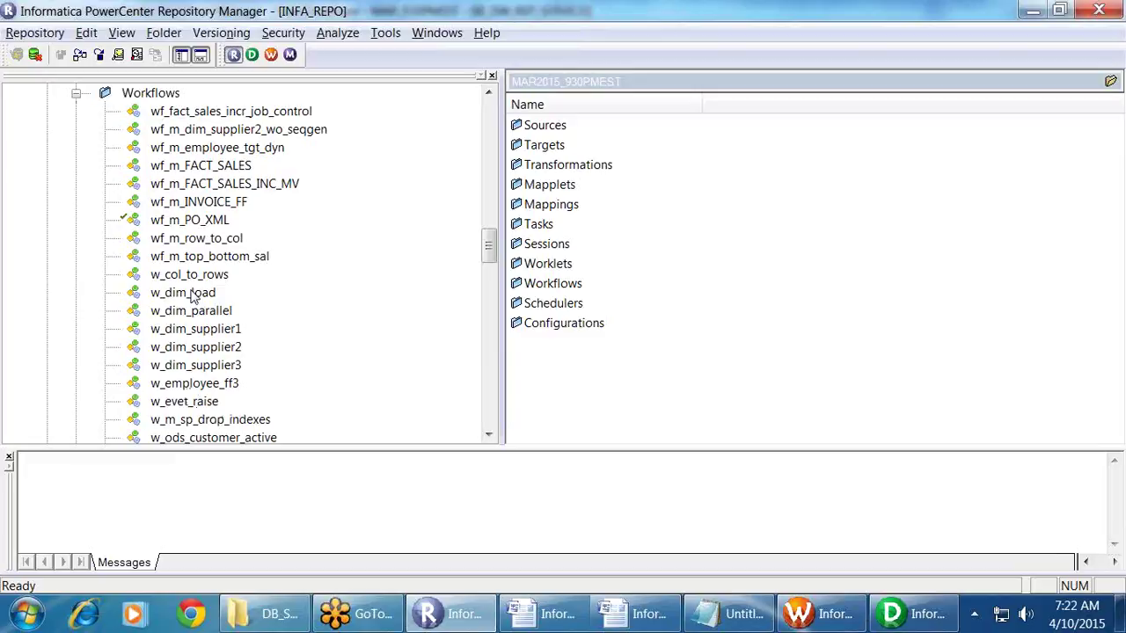
click(225, 202)
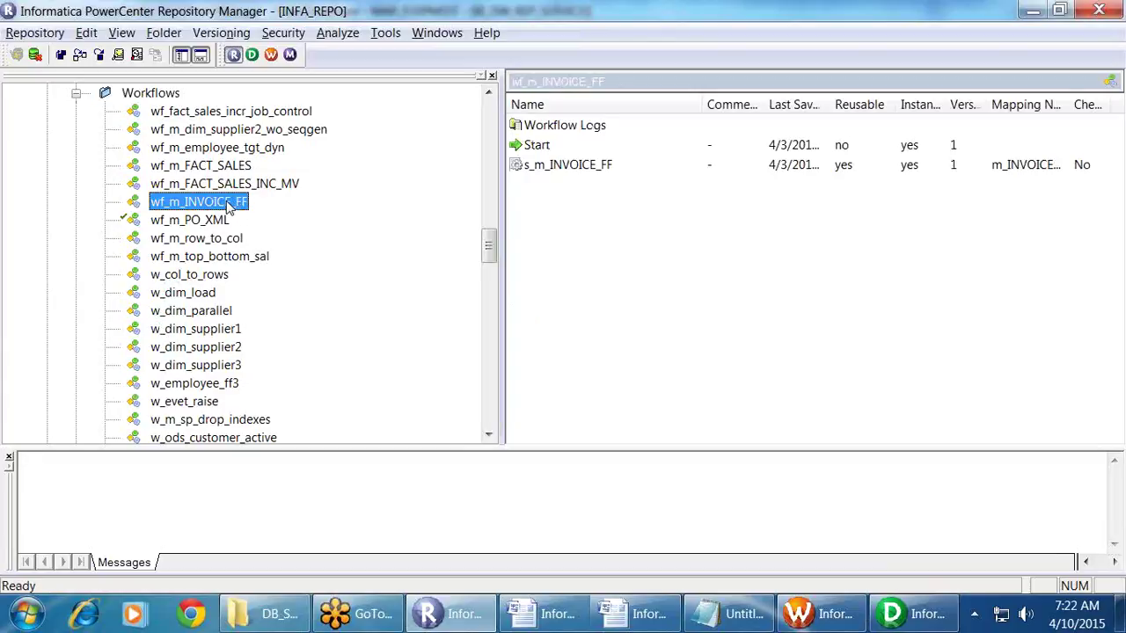
right_click(224, 207)
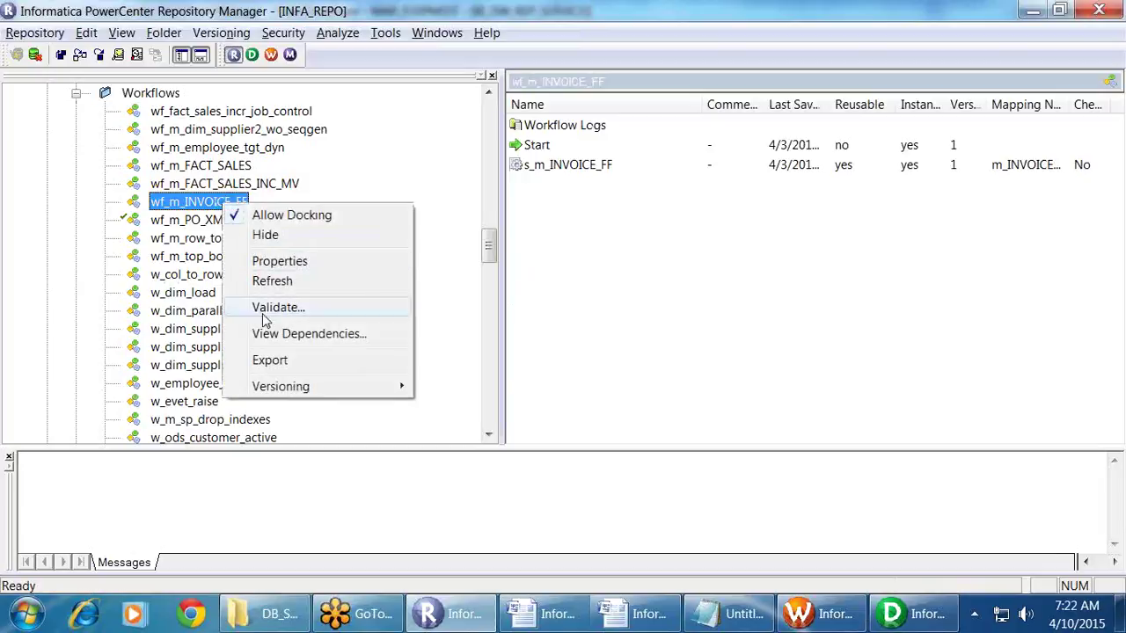
Step: Export wf_m_INVOICE_FF to wf_m_INVOICE_FF.XML on the Desktop
click(270, 361)
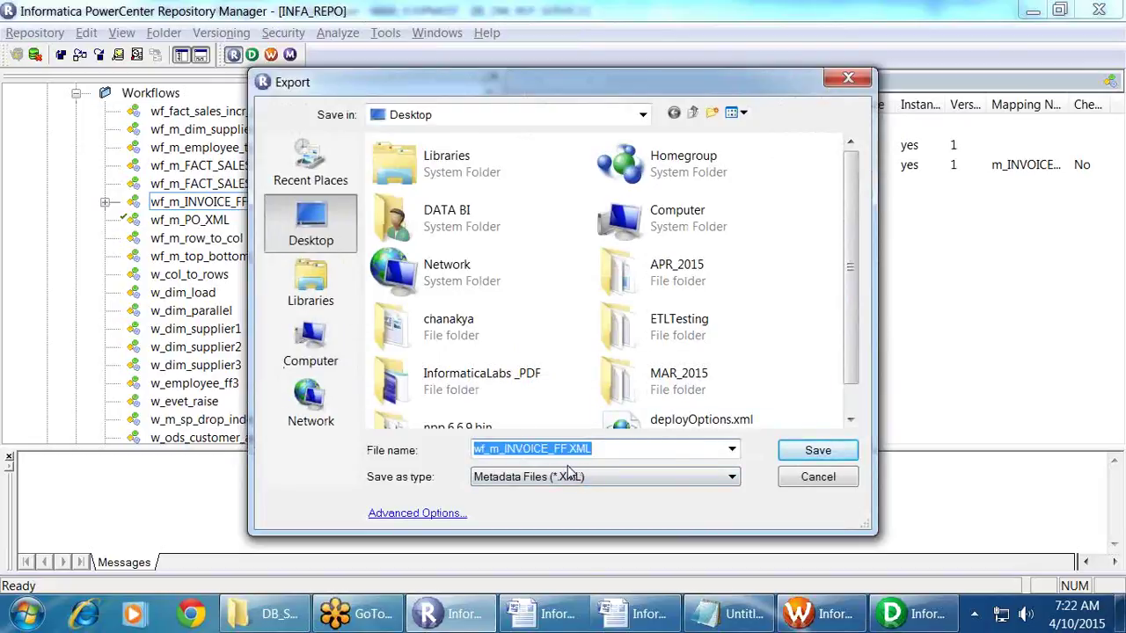
click(310, 231)
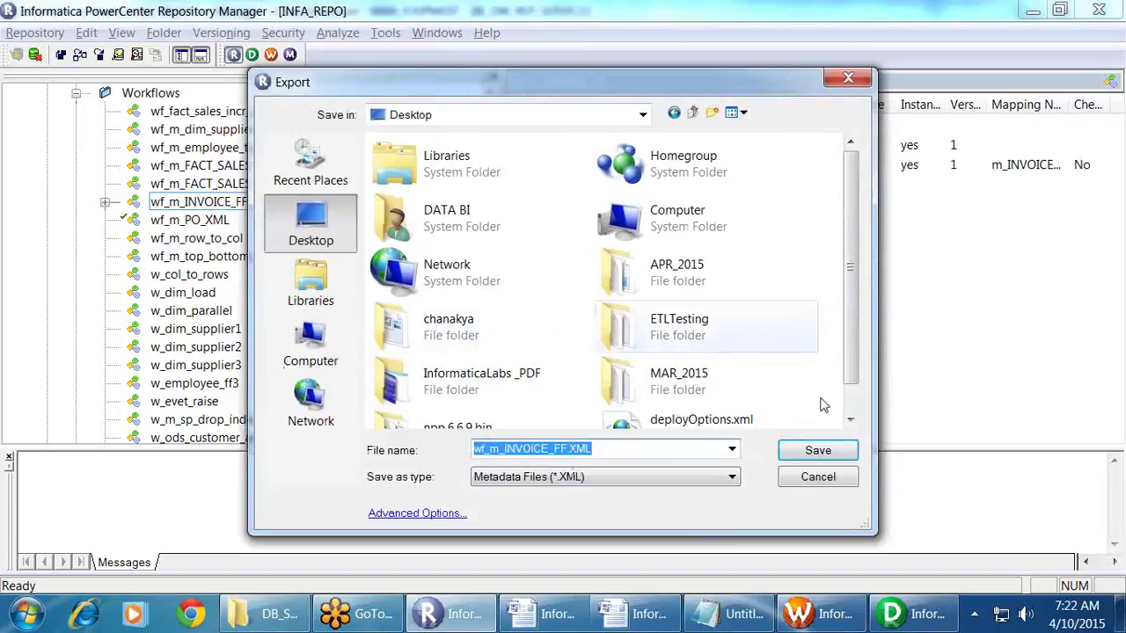
click(802, 452)
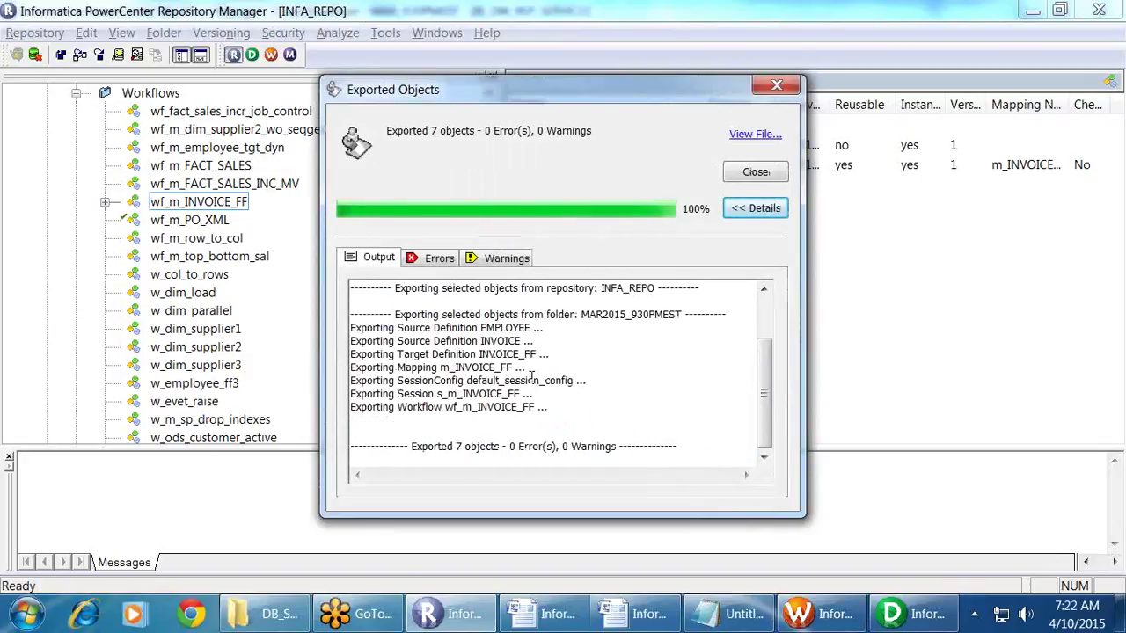
Step: Review the exported sources, mapping, session and 0 errors/0 warnings summary, then close the results
drag(376, 328, 547, 329)
drag(409, 345, 596, 361)
click(586, 370)
drag(422, 378, 527, 380)
click(528, 380)
drag(422, 380, 607, 383)
click(533, 394)
drag(433, 393, 561, 390)
click(572, 416)
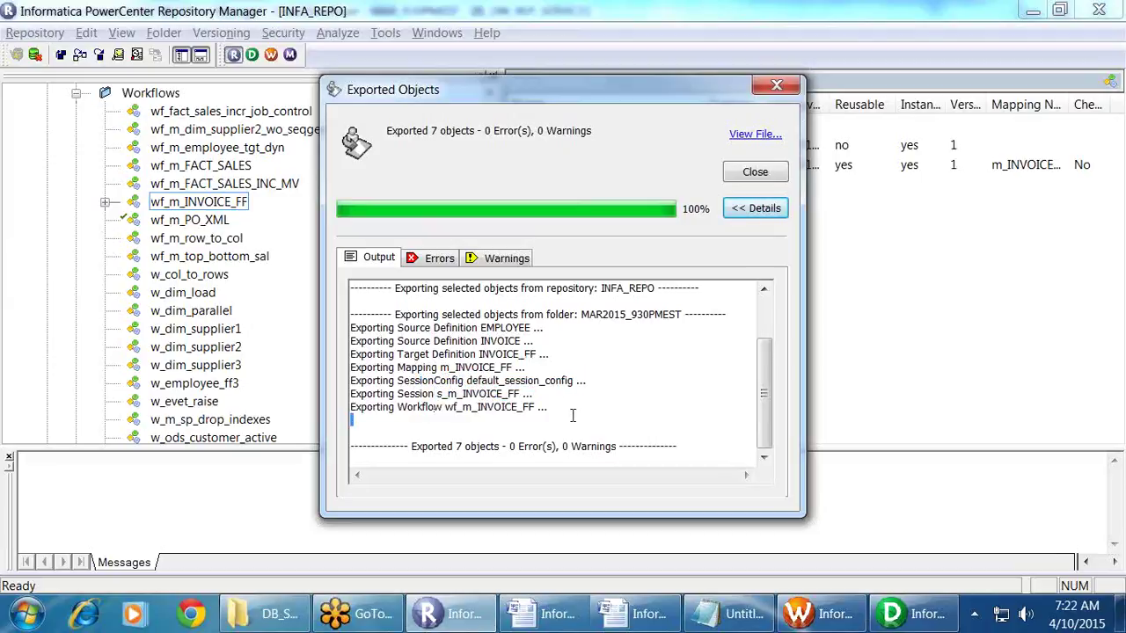
drag(420, 451, 591, 432)
drag(524, 446, 644, 447)
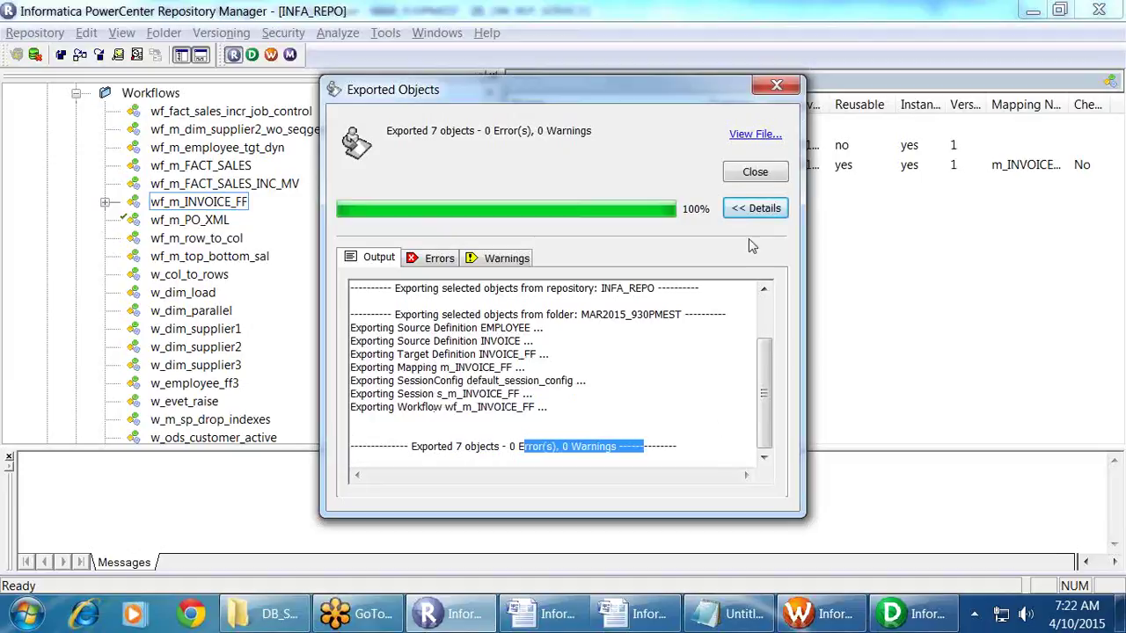
click(749, 174)
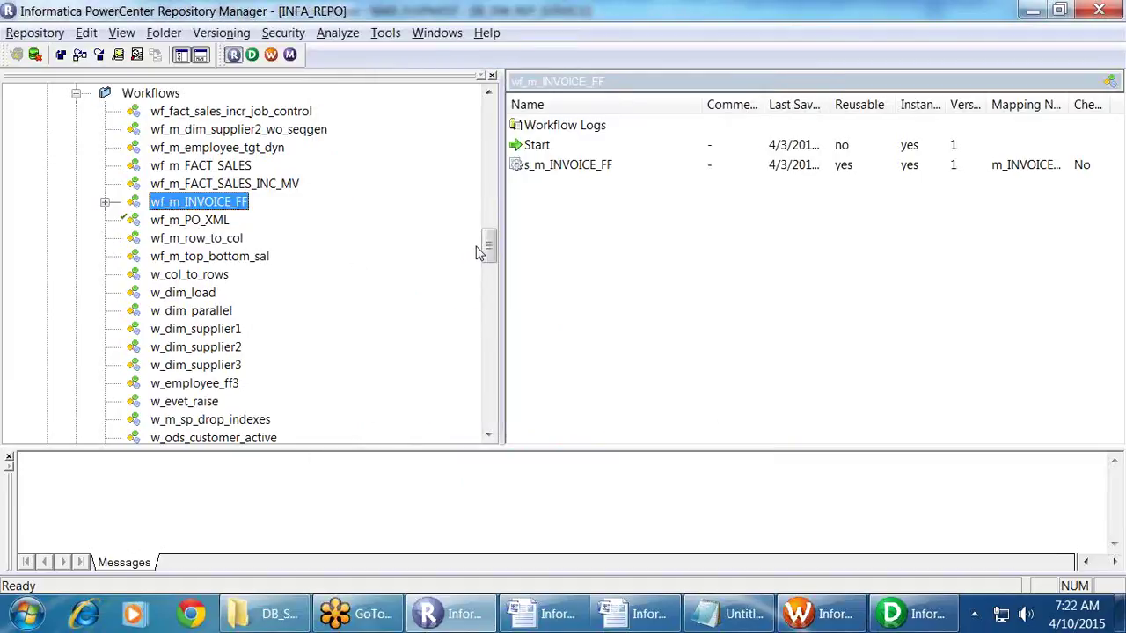
Step: Collapse INFA_REPO, expand BI_DW_REP_SERVICE and select its MAR_930PMEST folder
drag(490, 246, 491, 105)
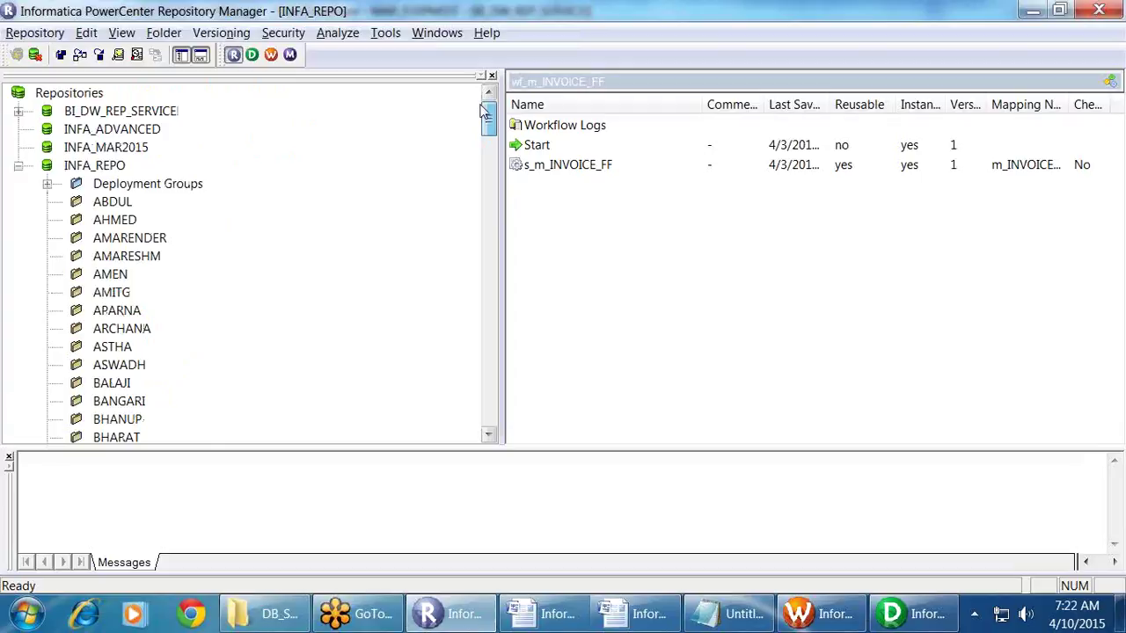
click(18, 166)
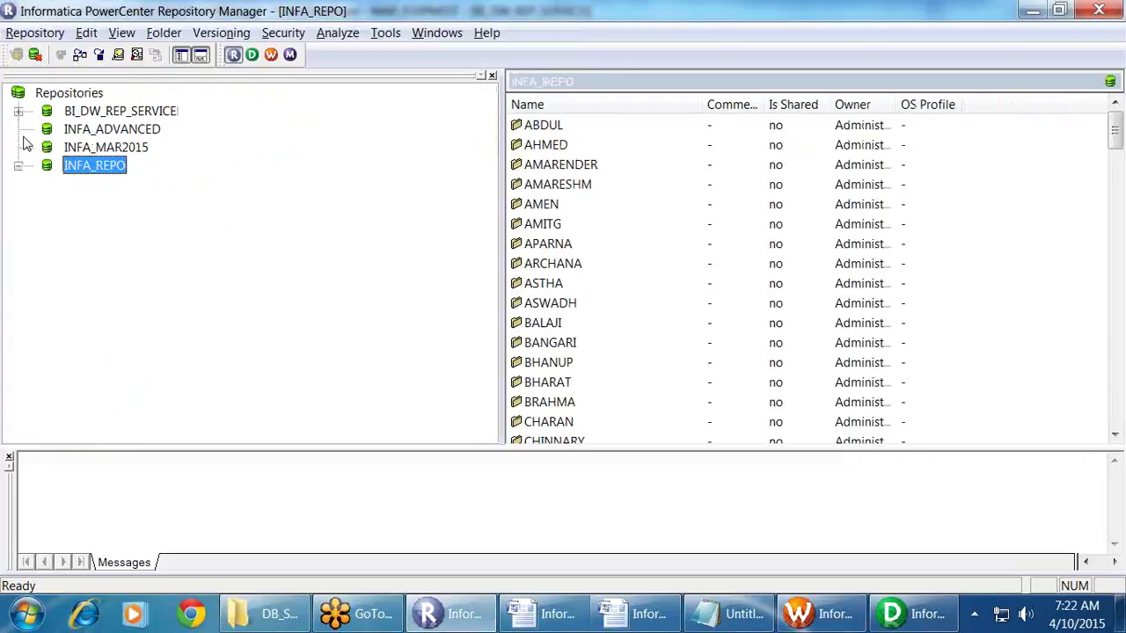
click(19, 112)
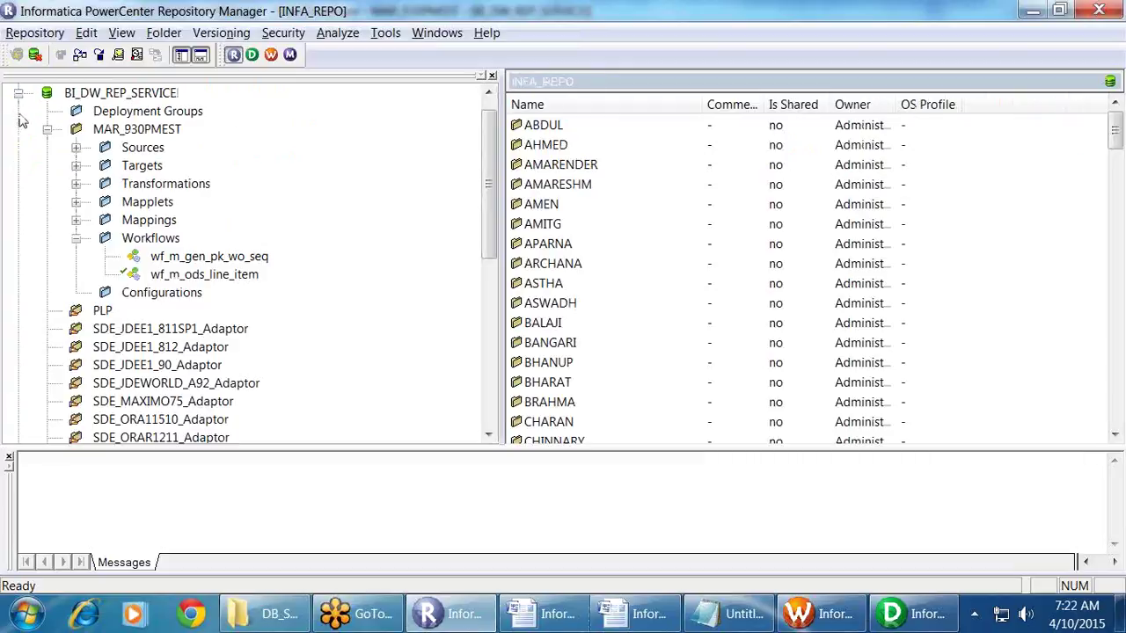
click(113, 130)
Step: Launch Repository > Import Objects for MAR_930PMEST, cancelling once and restarting the Import Wizard
click(37, 33)
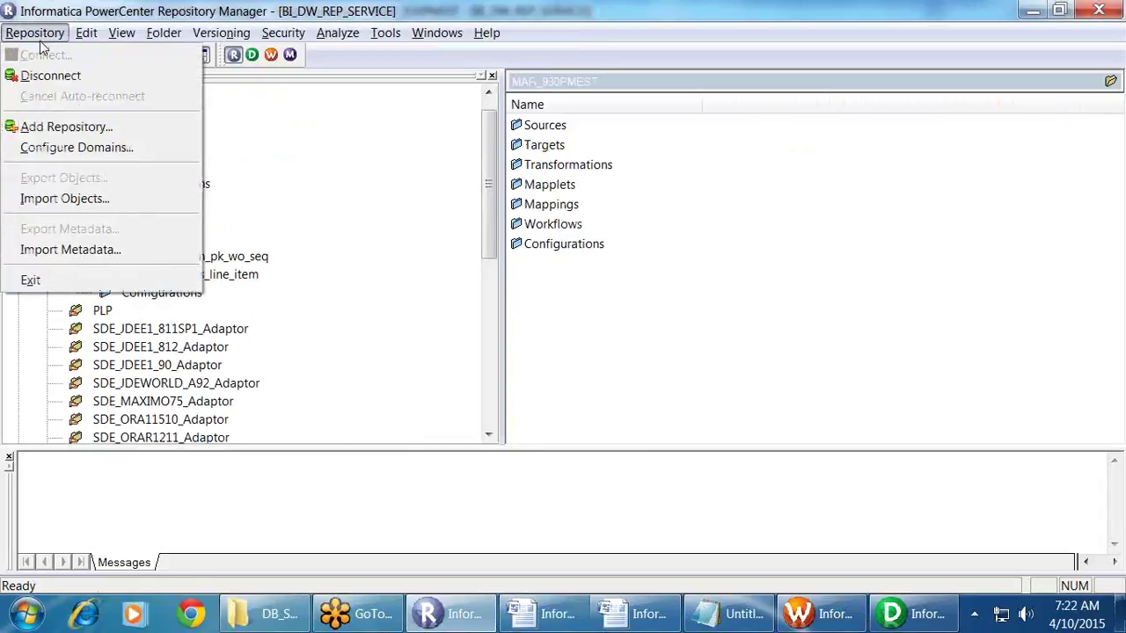
click(74, 200)
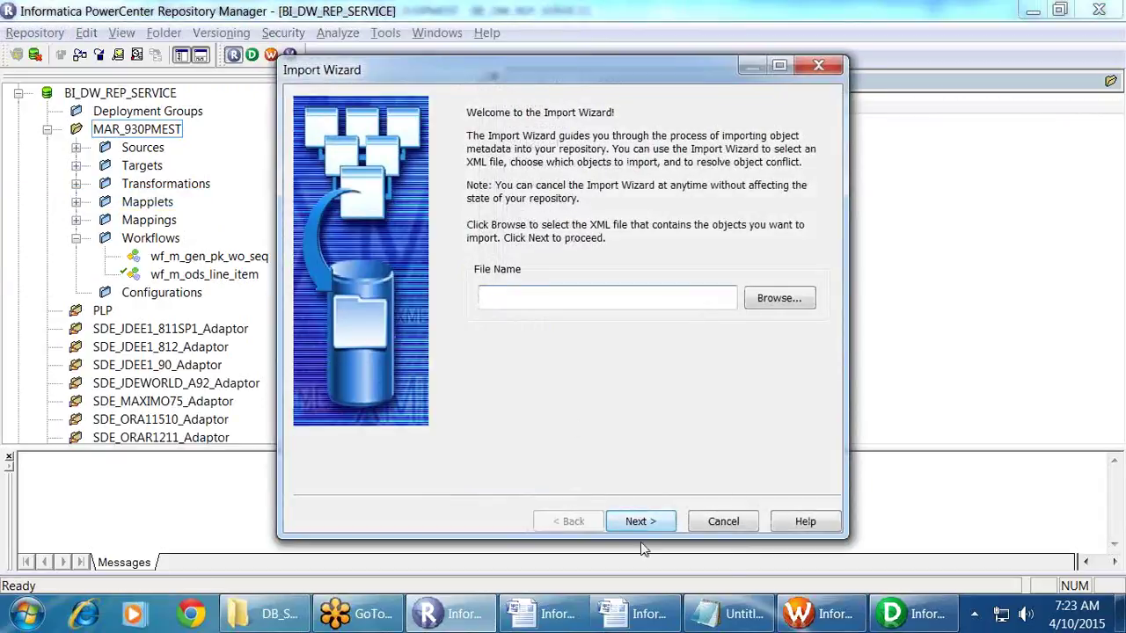
click(725, 523)
click(586, 351)
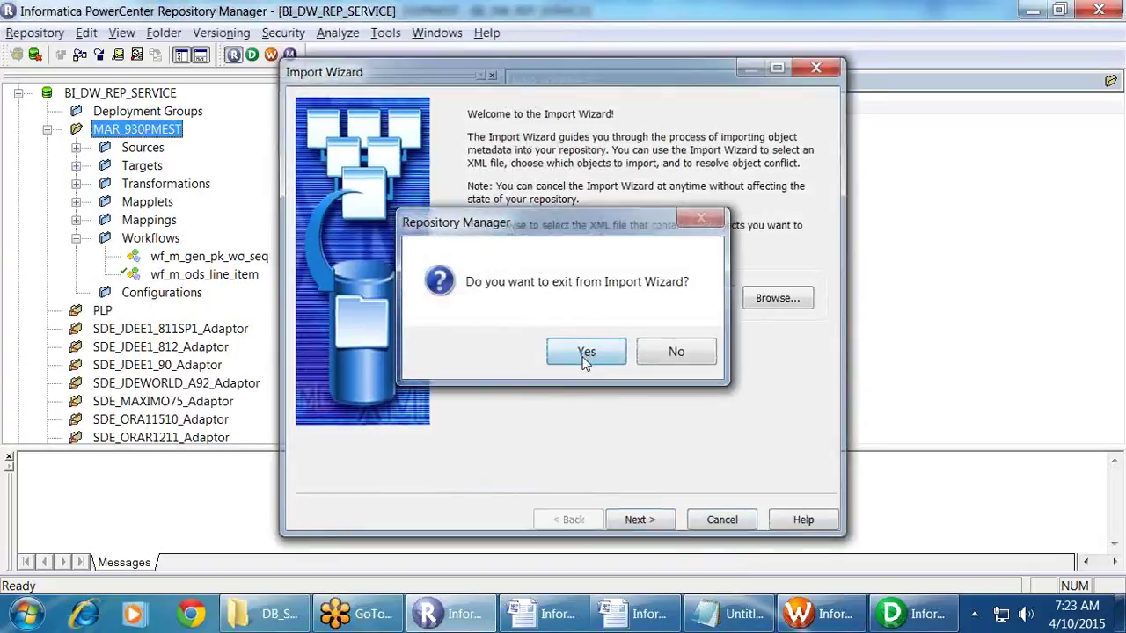
right_click(153, 132)
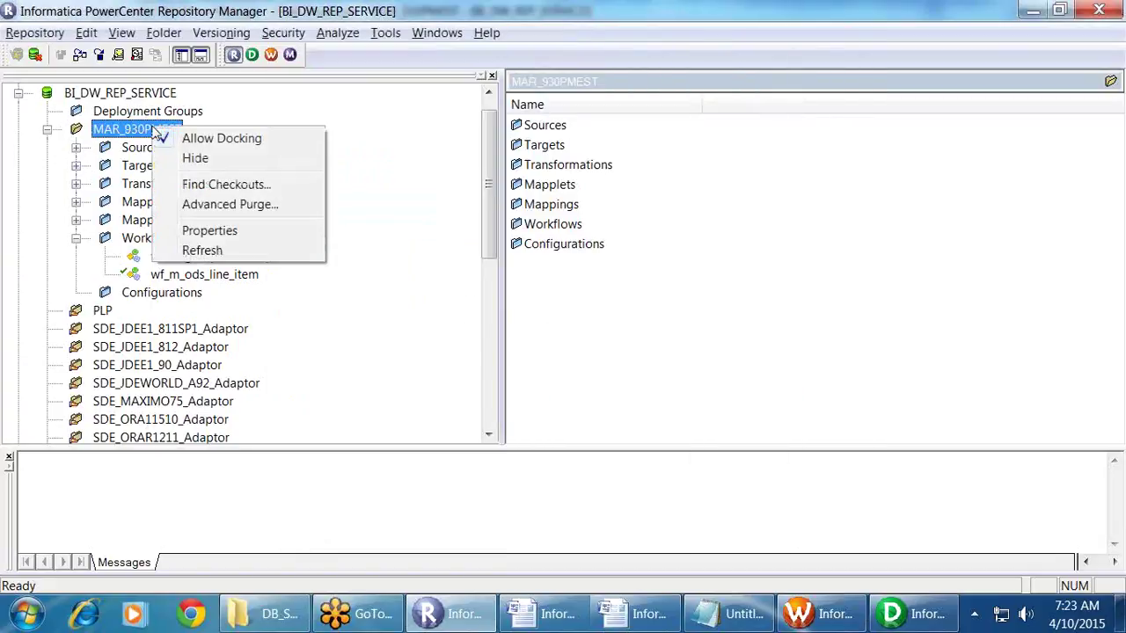
click(36, 32)
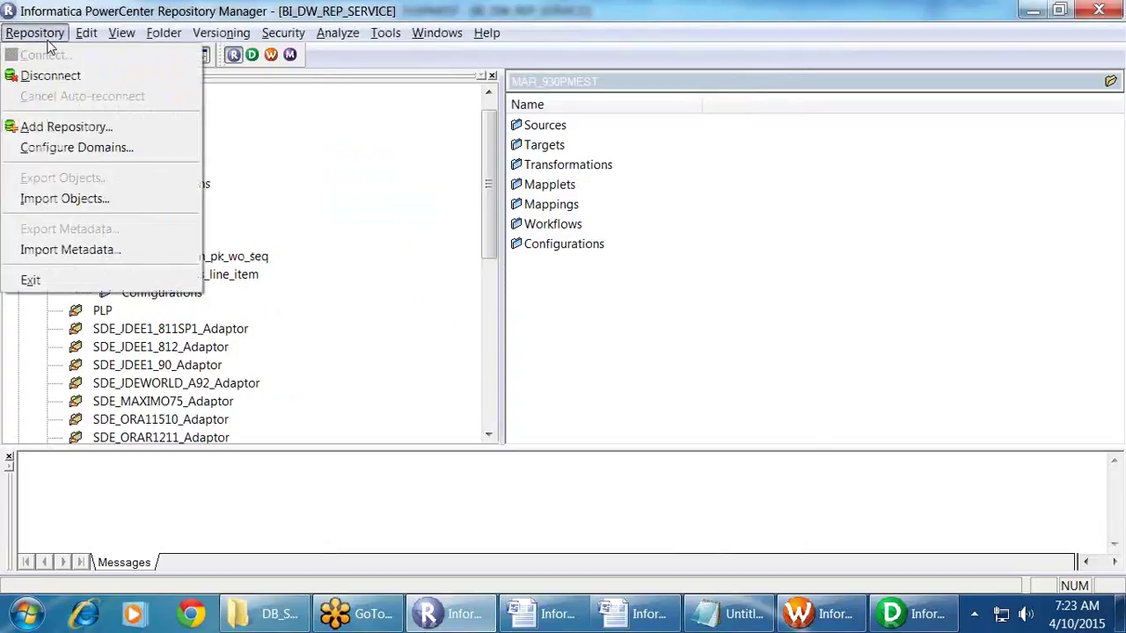
click(83, 199)
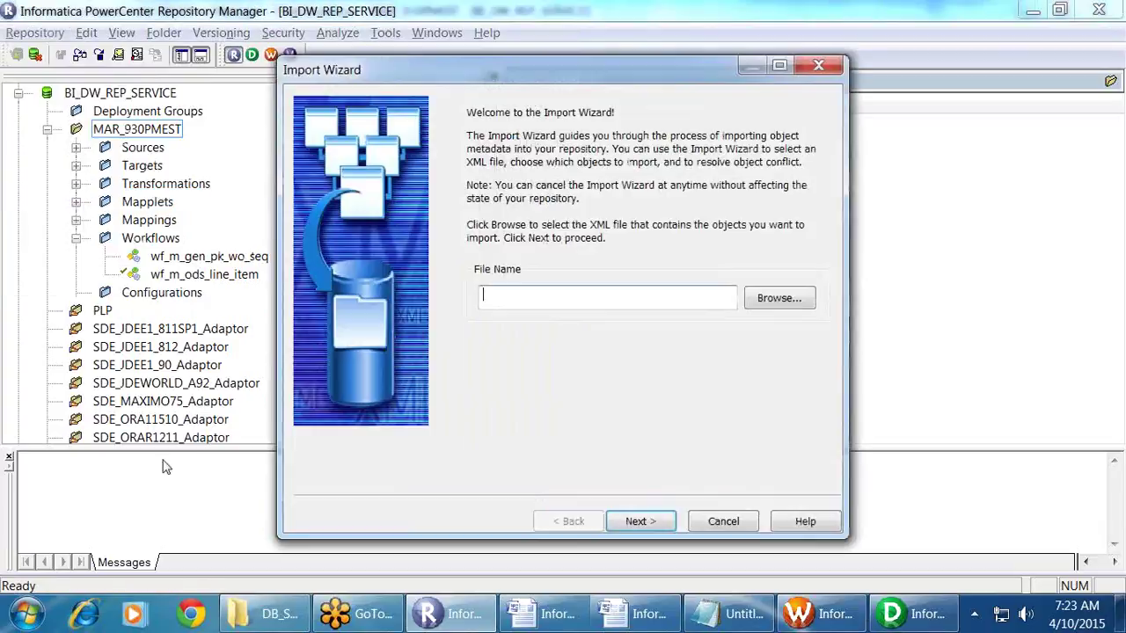
Step: Choose wf_m_INVOICE_FF.XML as the file to import
click(753, 301)
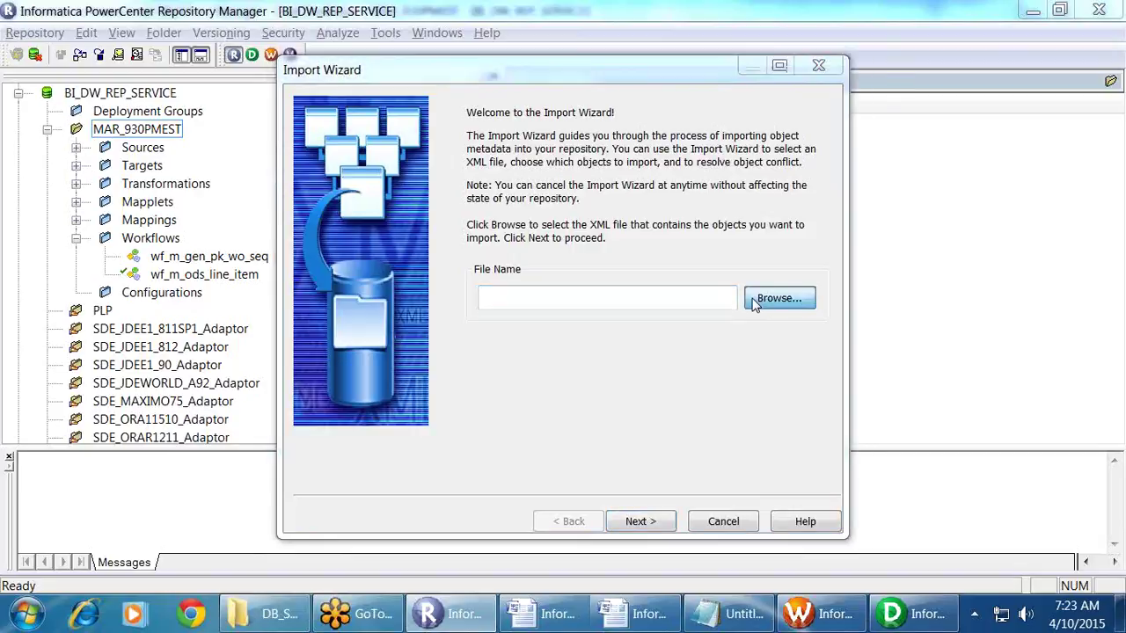
click(517, 393)
click(735, 483)
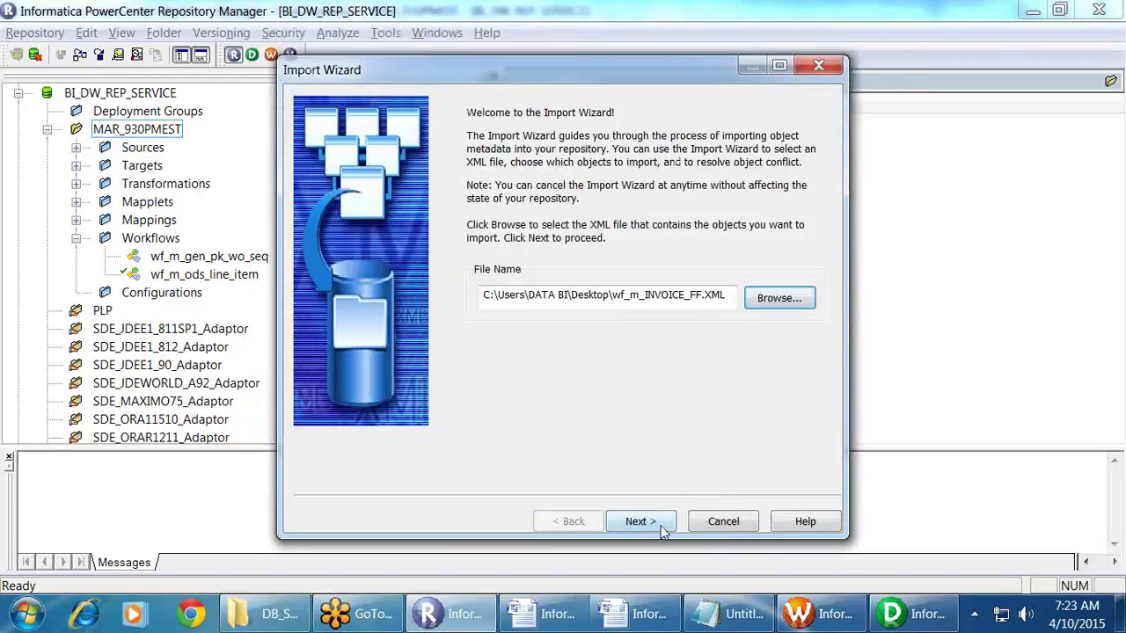
click(661, 524)
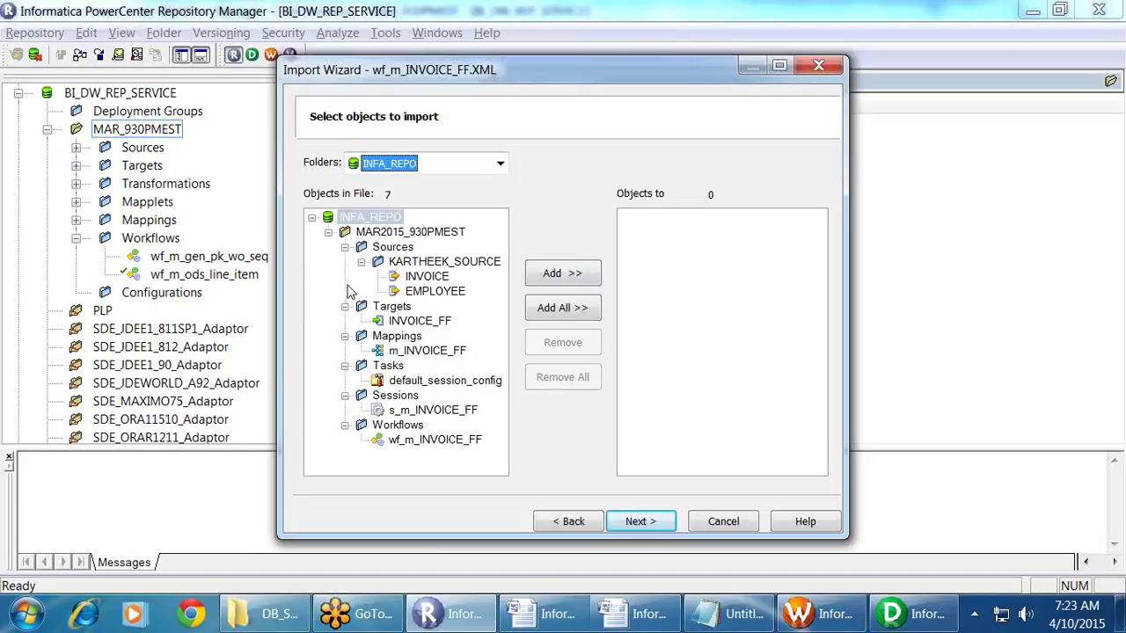
Step: Add the INVOICE and EMPLOYEE sources, then all seven objects, to the import
click(392, 247)
click(588, 275)
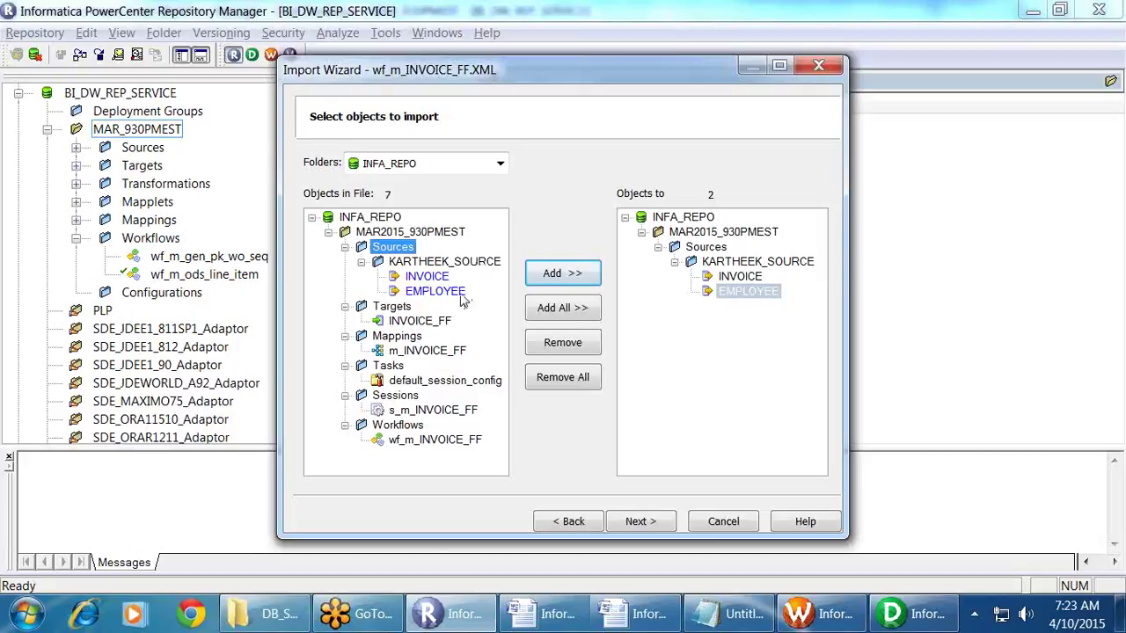
click(561, 315)
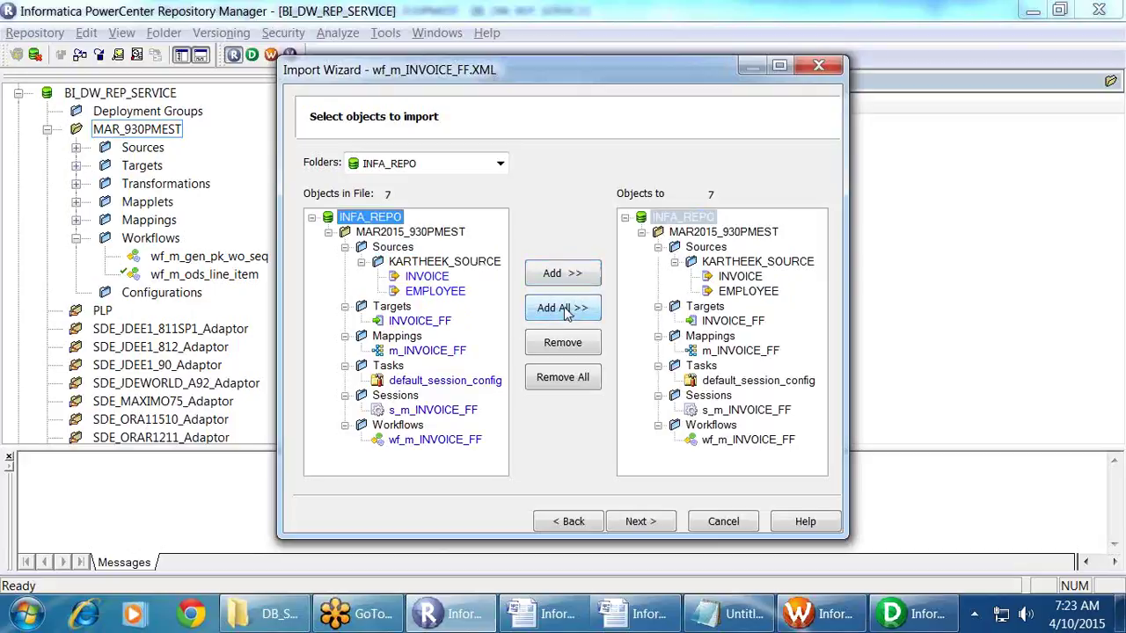
click(651, 523)
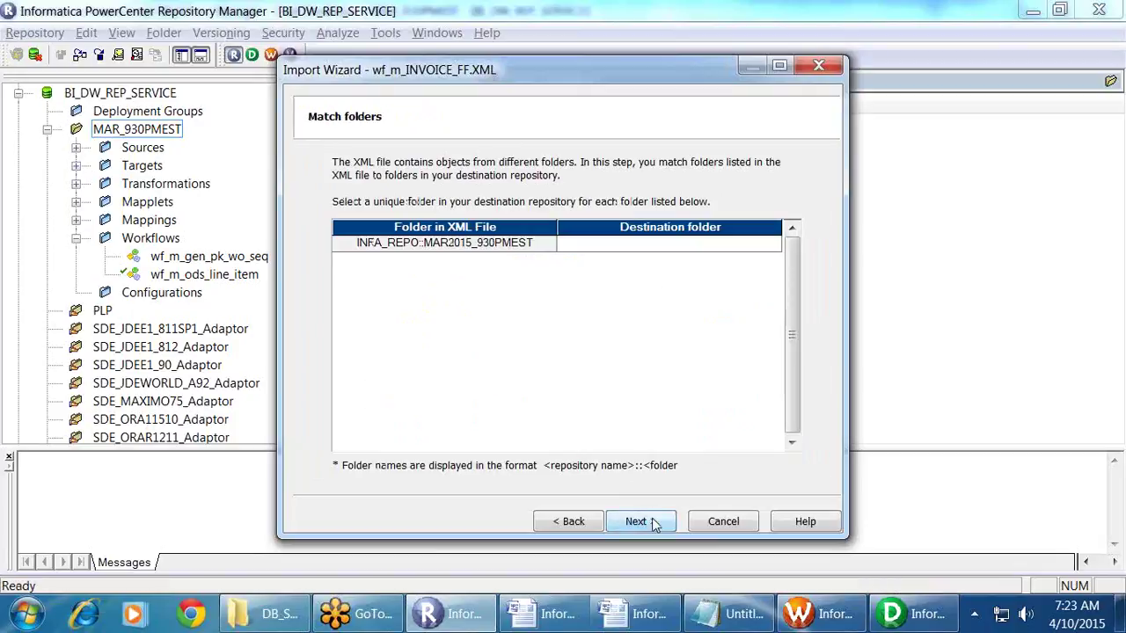
Step: Map source folder MAR2015_930PMEST to destination folder MAR_930PMEST
click(704, 247)
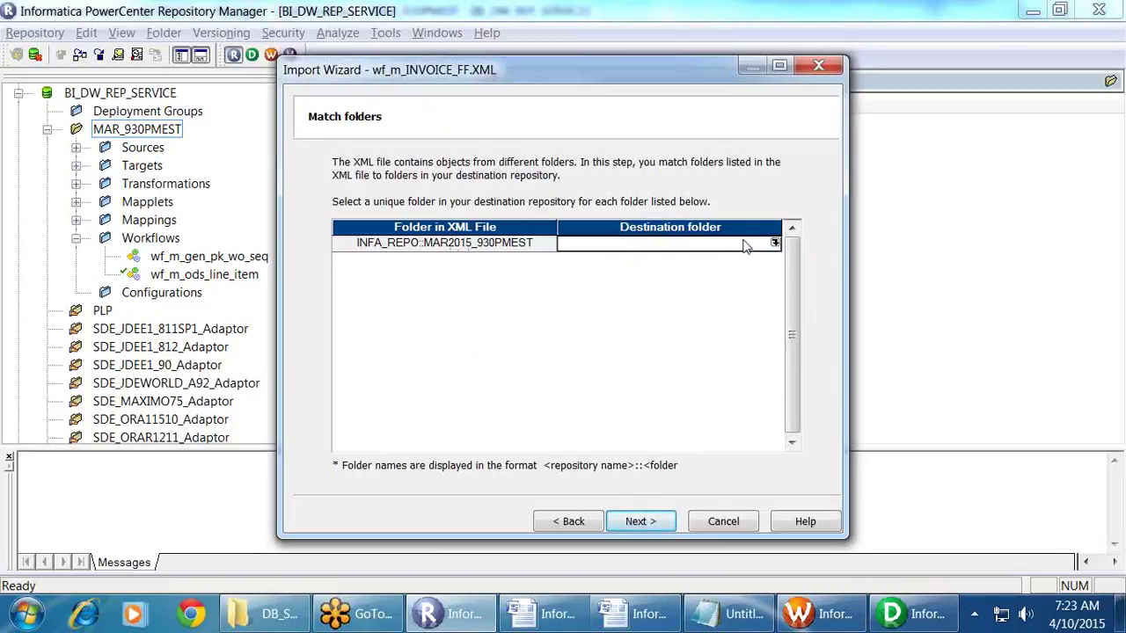
click(775, 245)
click(441, 201)
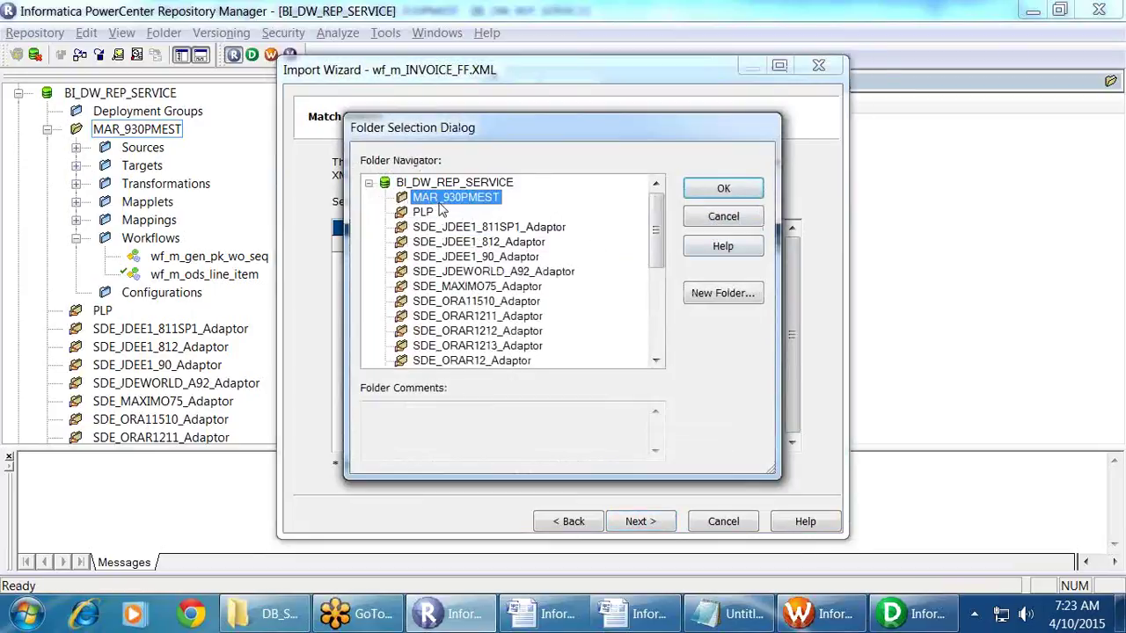
click(722, 191)
click(672, 523)
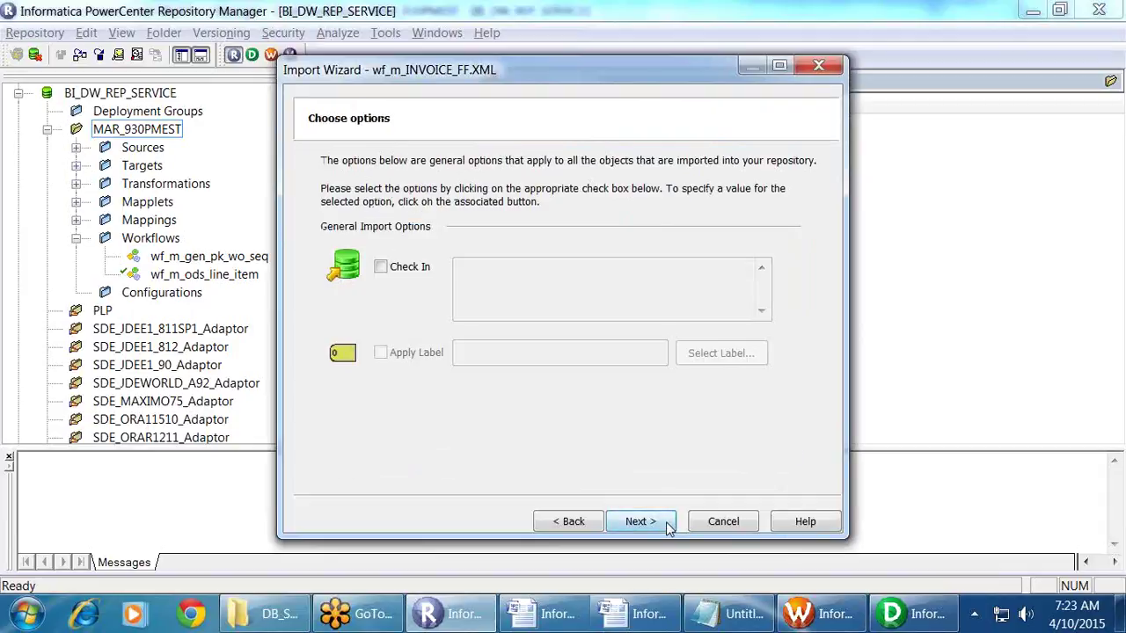
Step: Leave Check In unticked on the import options page and advance
click(393, 271)
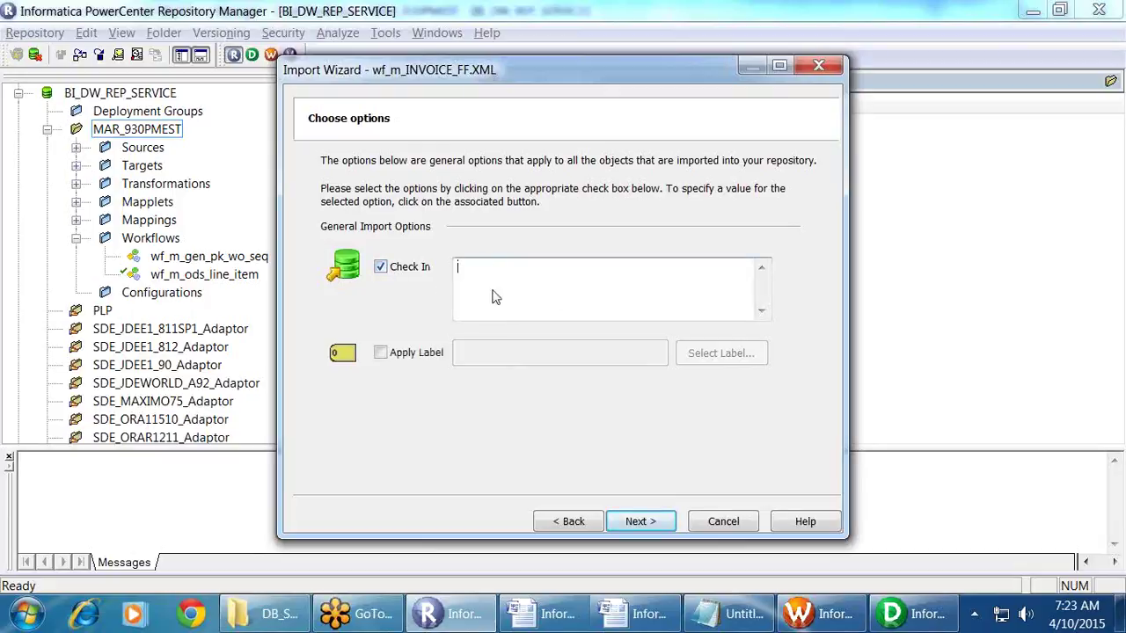
click(384, 271)
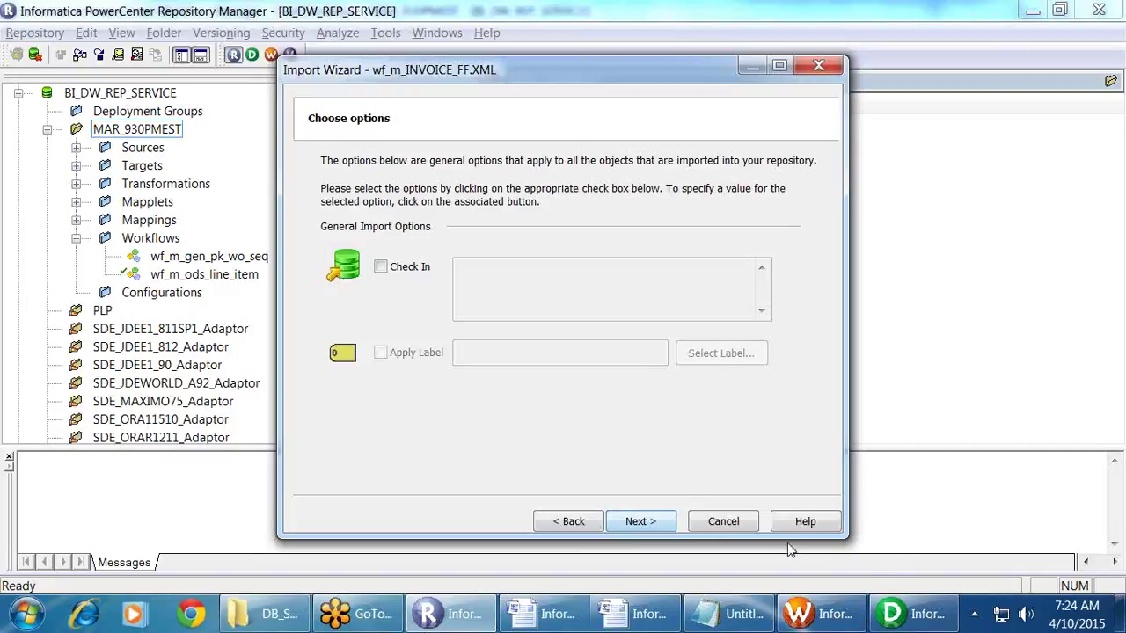
click(641, 522)
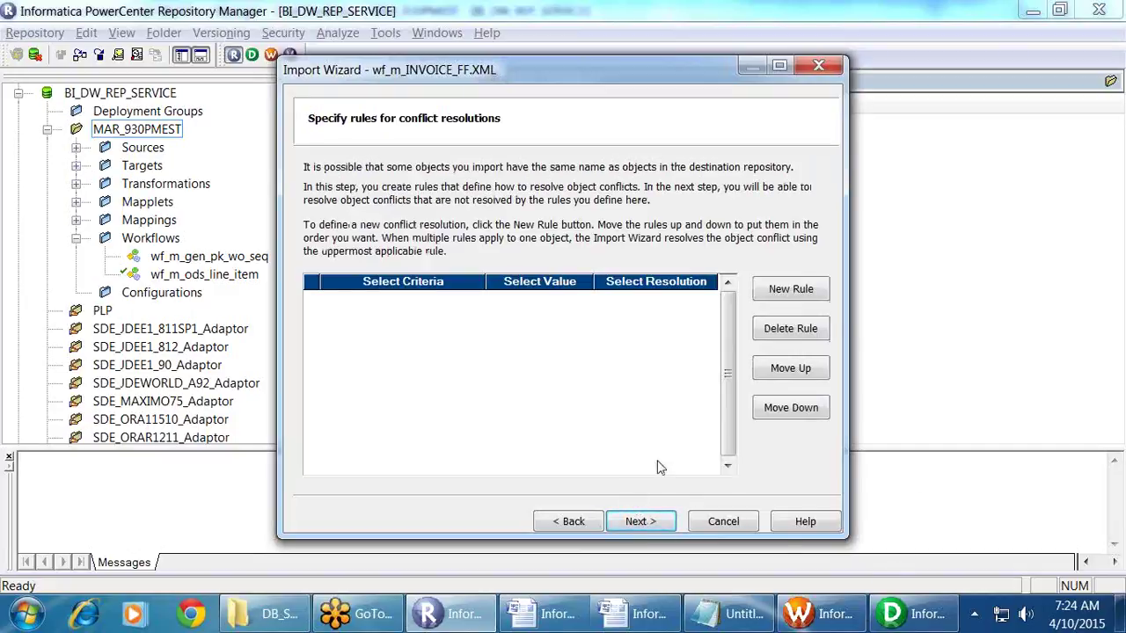
Step: Open the Conflict Resolution Wizard showing default_session_config as Unresolved
click(655, 521)
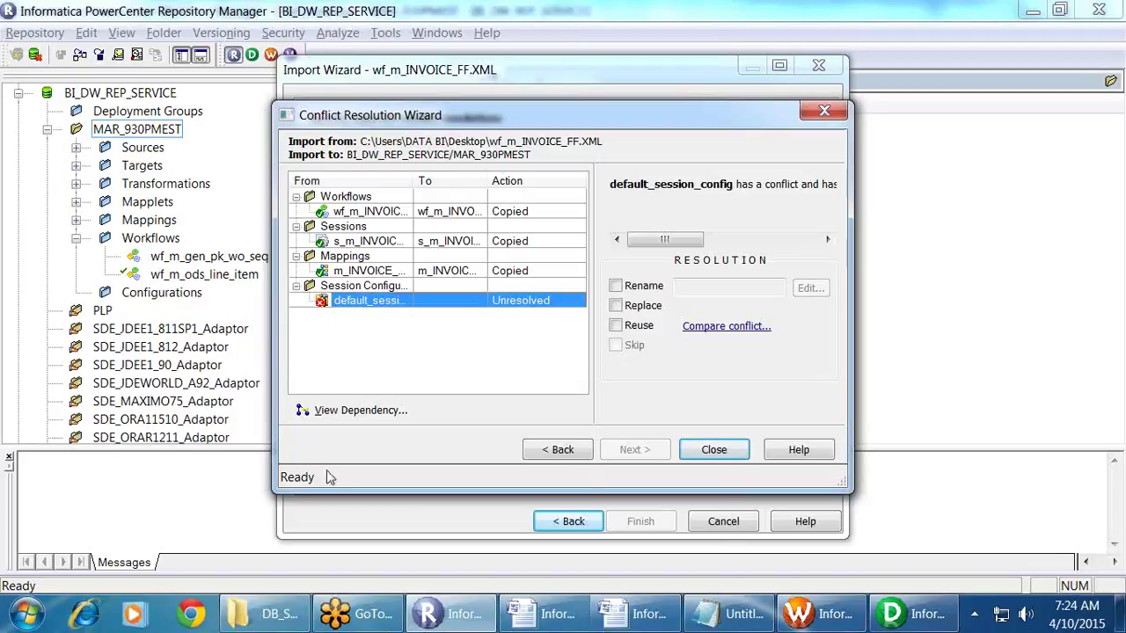
Step: Navigate to the unresolved default_session_config conflict and inspect its details
click(582, 452)
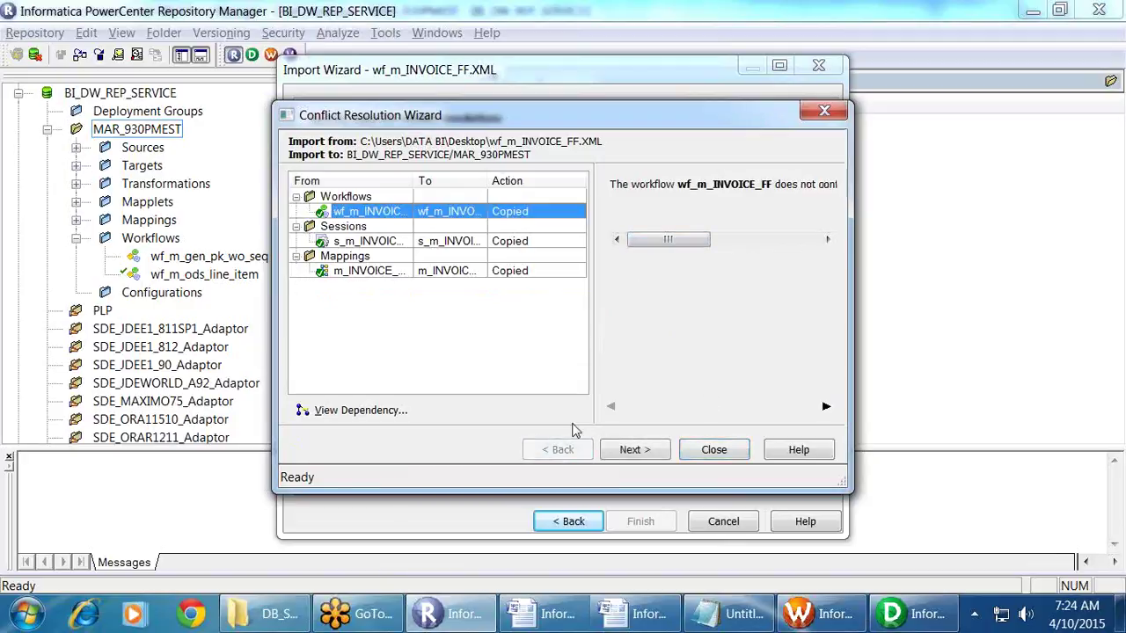
click(651, 456)
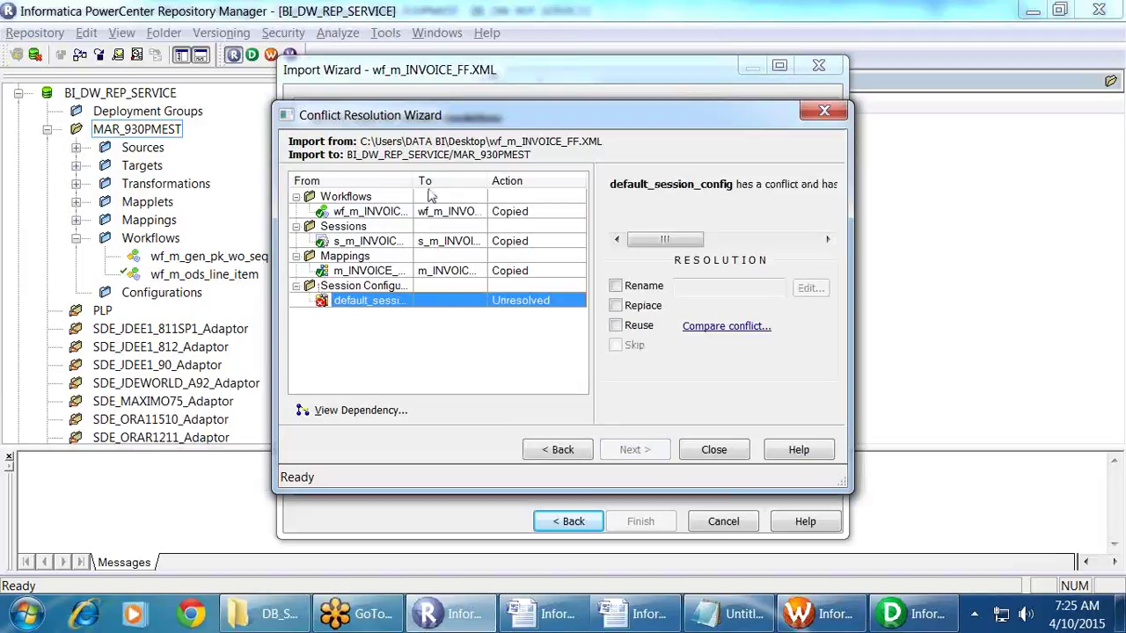
drag(414, 180, 467, 180)
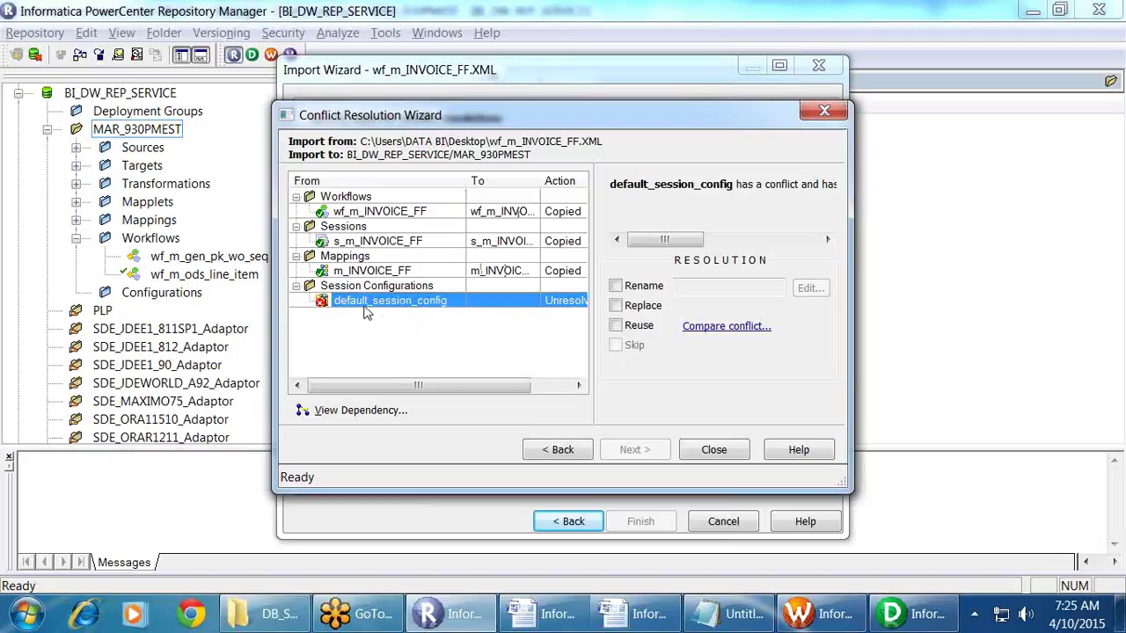
drag(422, 389, 519, 389)
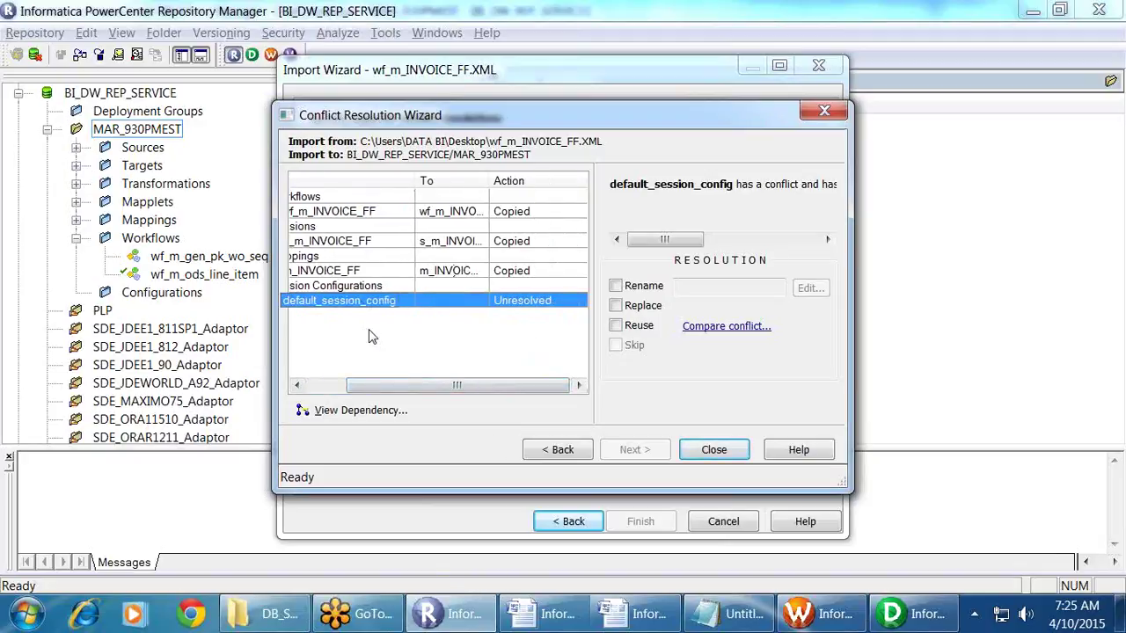
click(325, 385)
drag(682, 246, 656, 244)
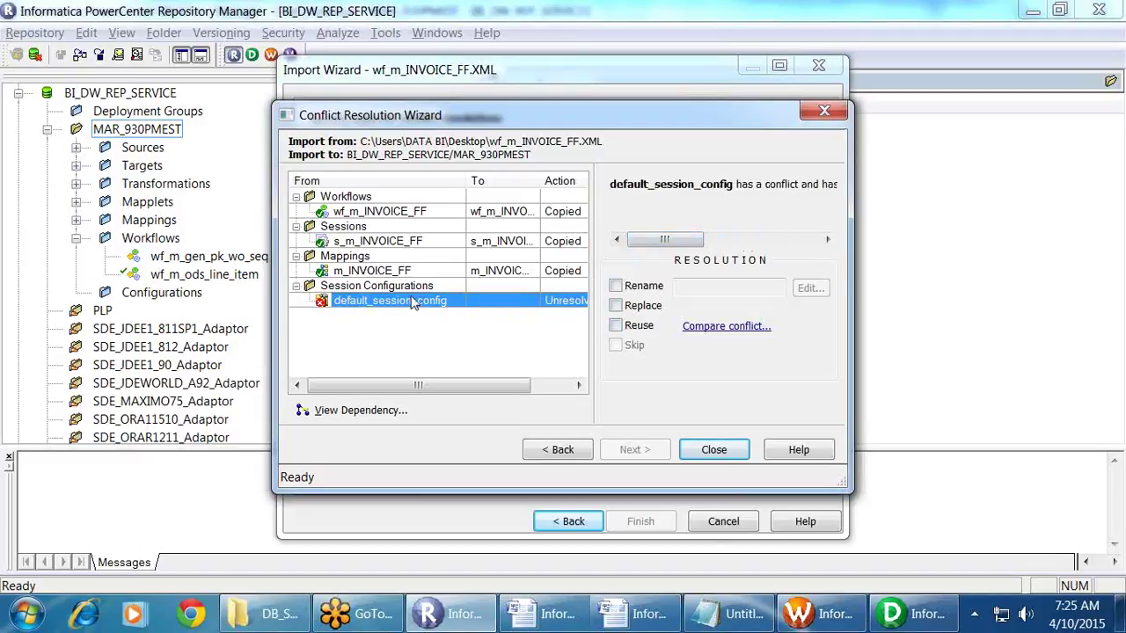
Step: Set default_session_config's resolution to Replace and advance to the summary
click(618, 306)
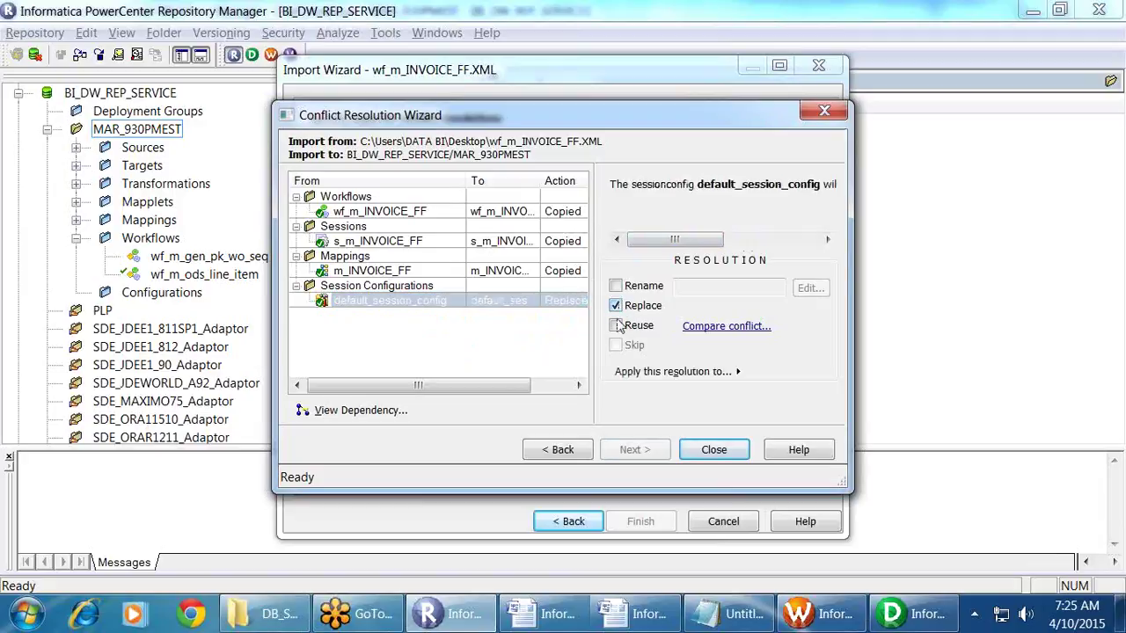
click(617, 325)
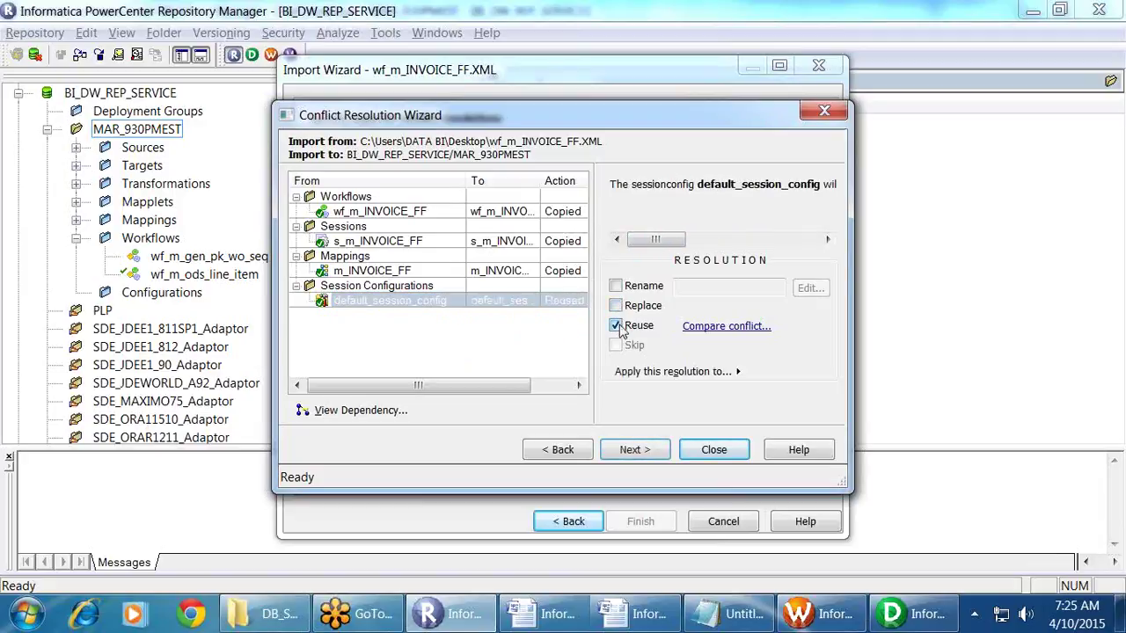
click(617, 325)
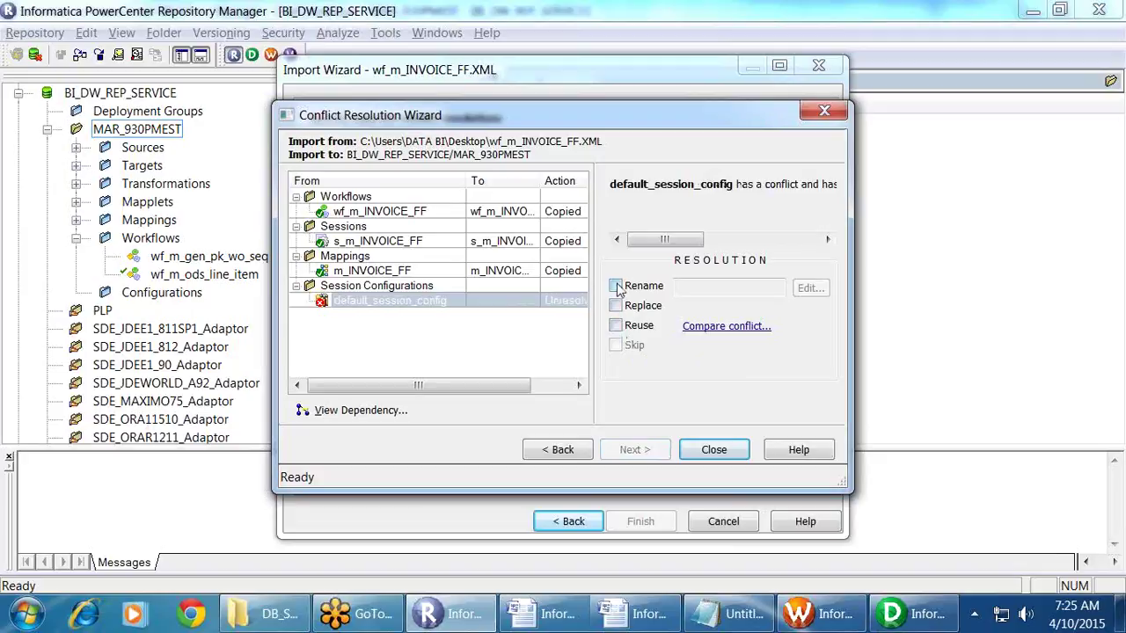
click(618, 306)
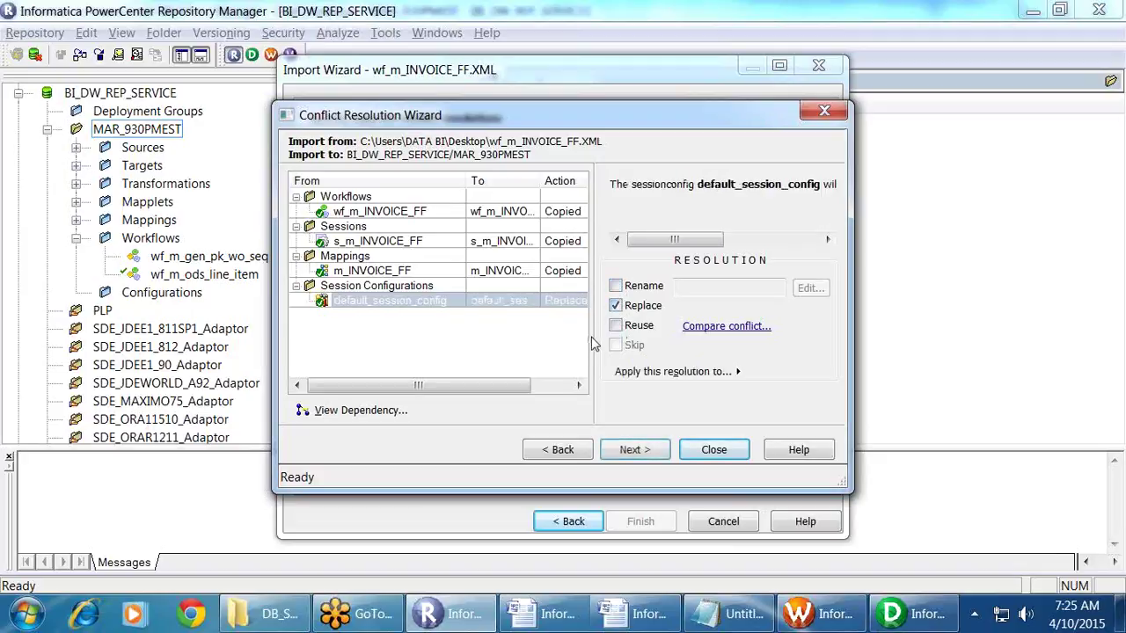
click(633, 450)
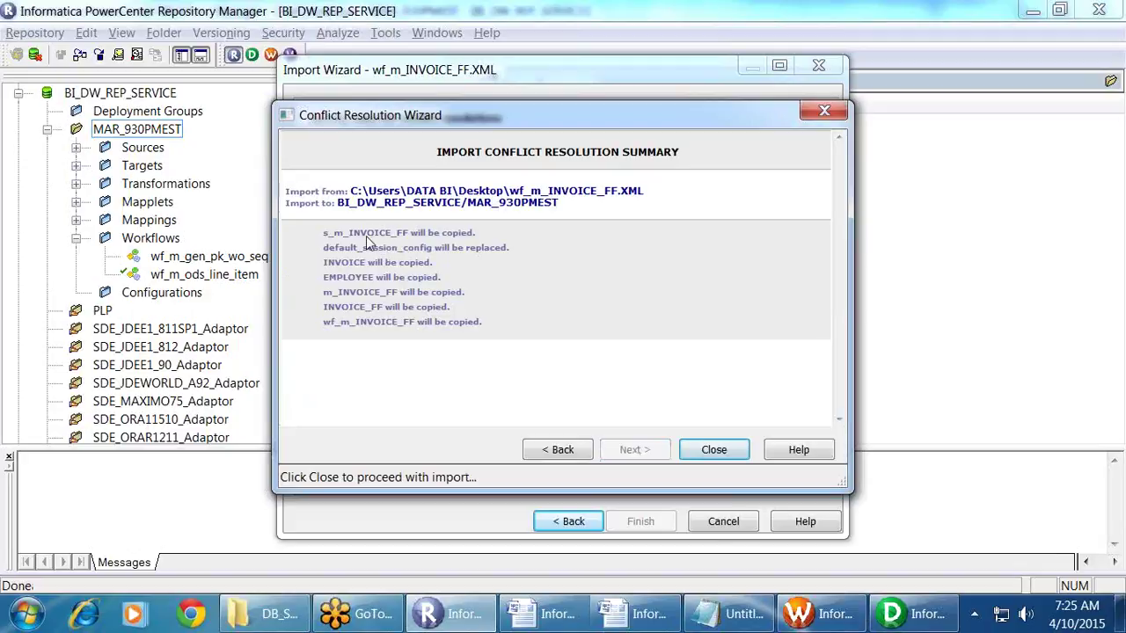
Step: Review the summary noting default_session_config will be replaced, then import into MAR_930PMEST
drag(352, 233, 406, 322)
click(472, 292)
drag(403, 247, 537, 261)
click(536, 261)
drag(393, 232, 524, 245)
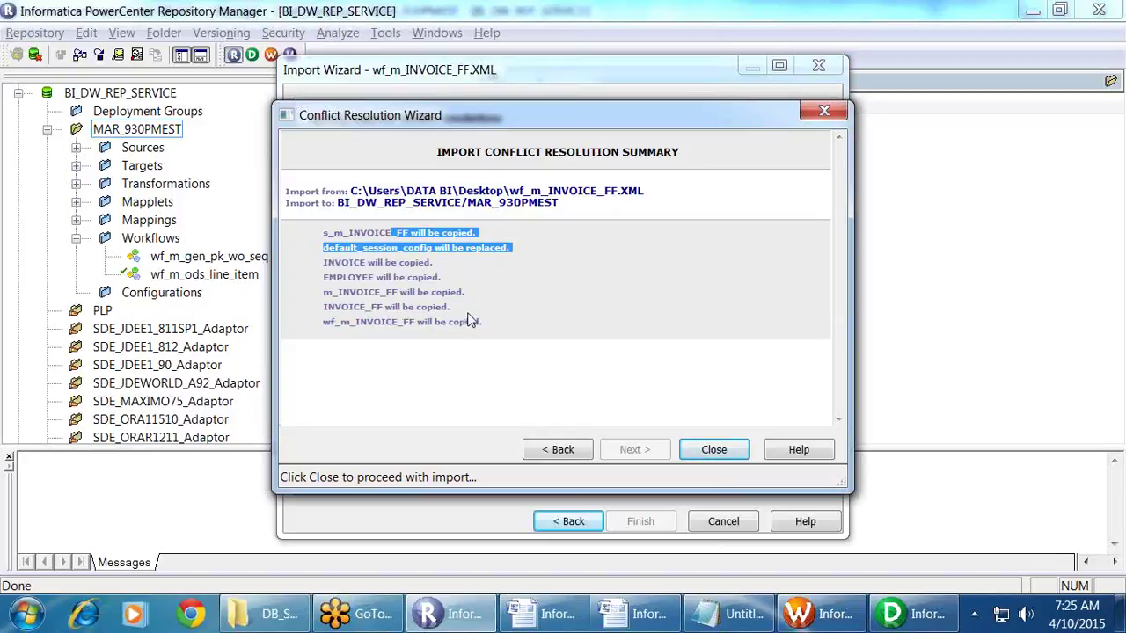
click(713, 450)
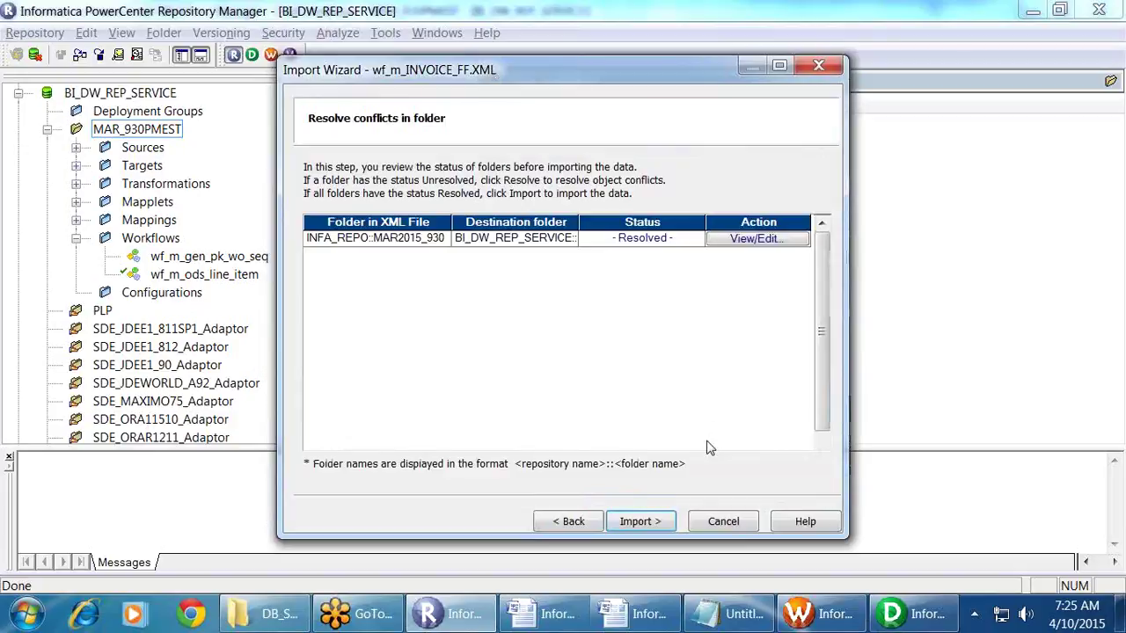
click(654, 528)
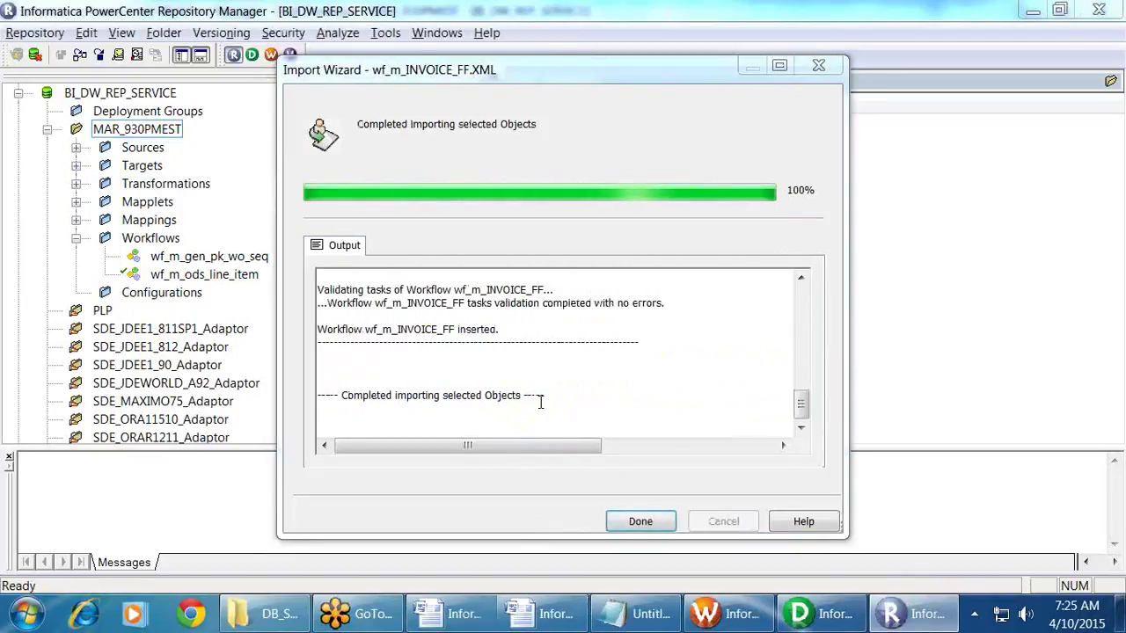
Step: Scroll the import output log and examine the missing KIRAN_TARGET connection warning
scroll(536, 401, up, 4)
scroll(540, 401, up, 8)
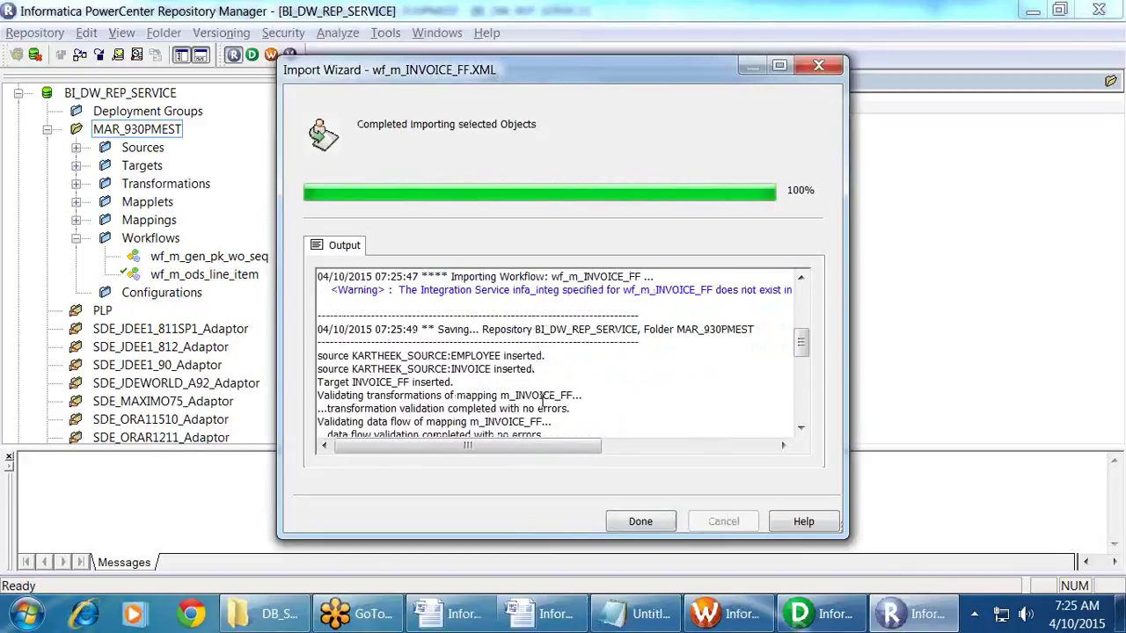
drag(453, 357, 475, 373)
click(478, 381)
scroll(489, 380, down, 2)
scroll(487, 380, down, 7)
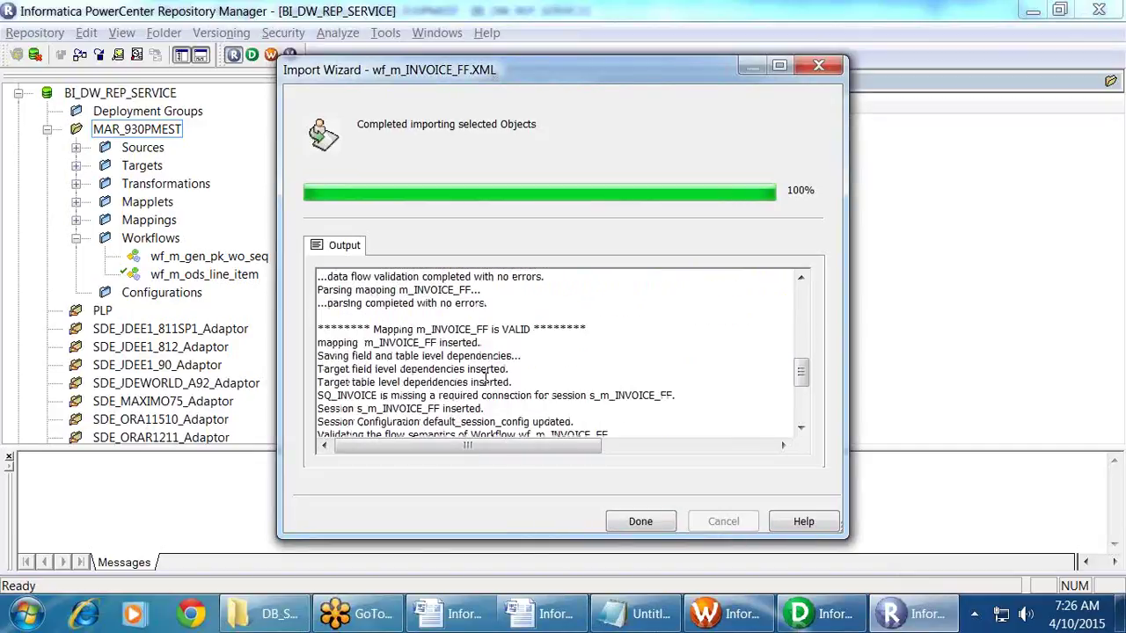
scroll(485, 380, up, 5)
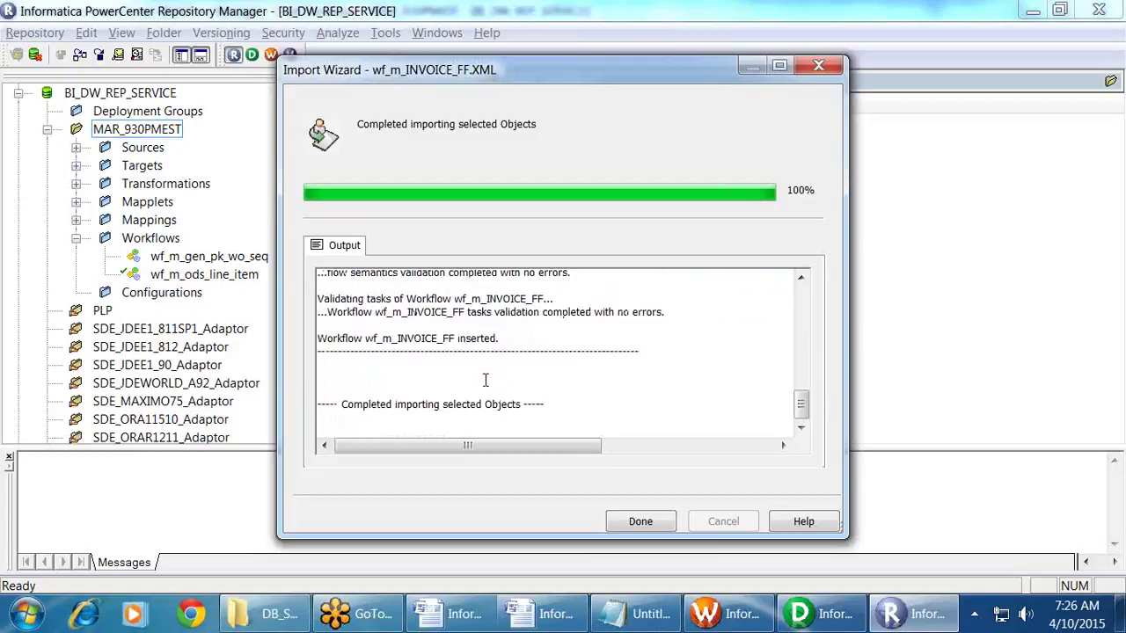
scroll(484, 380, up, 5)
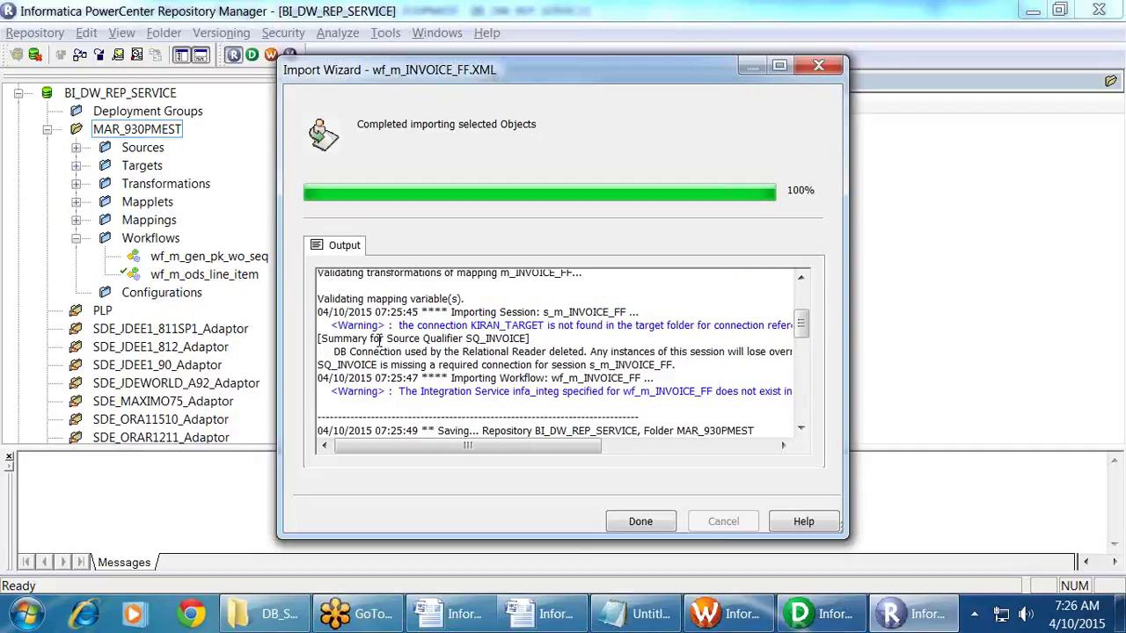
drag(408, 326, 560, 324)
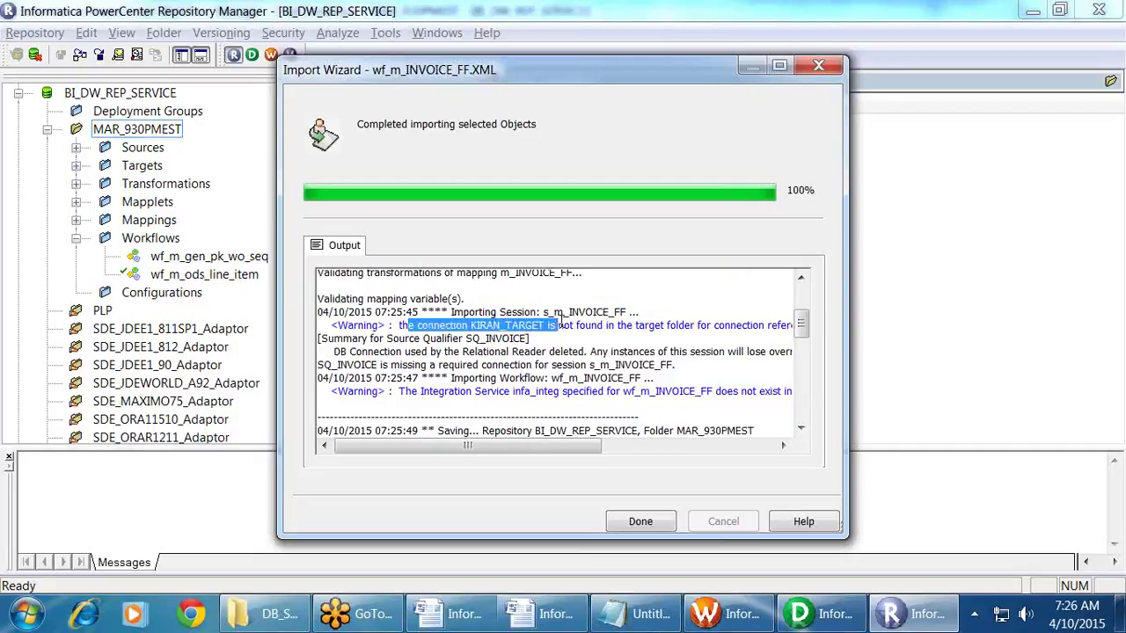
click(560, 323)
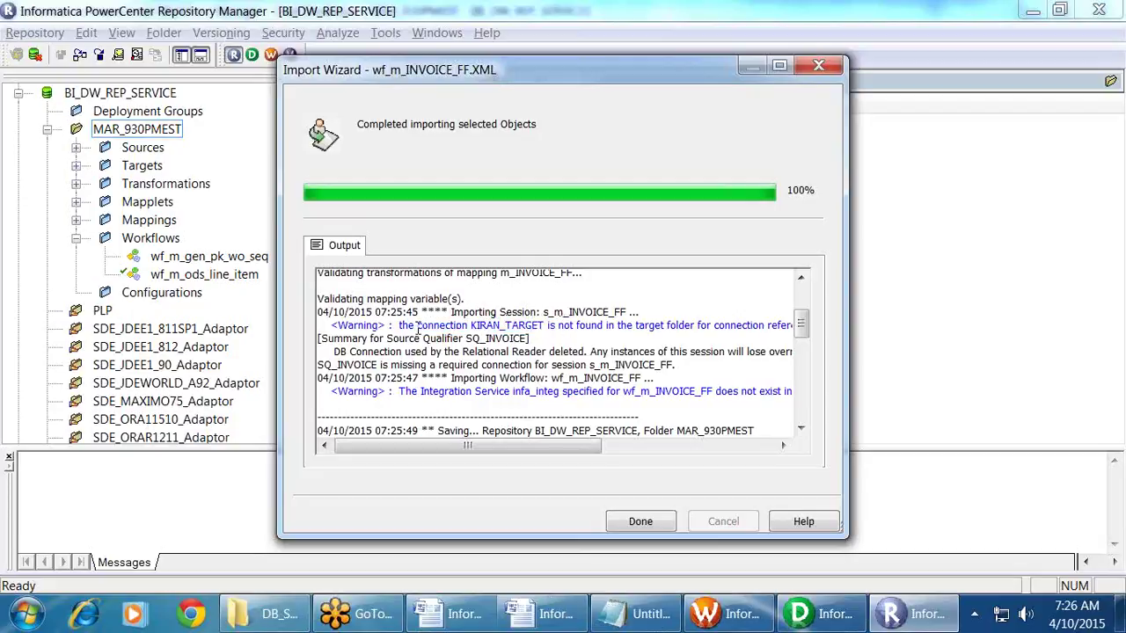
drag(408, 325, 802, 337)
click(739, 343)
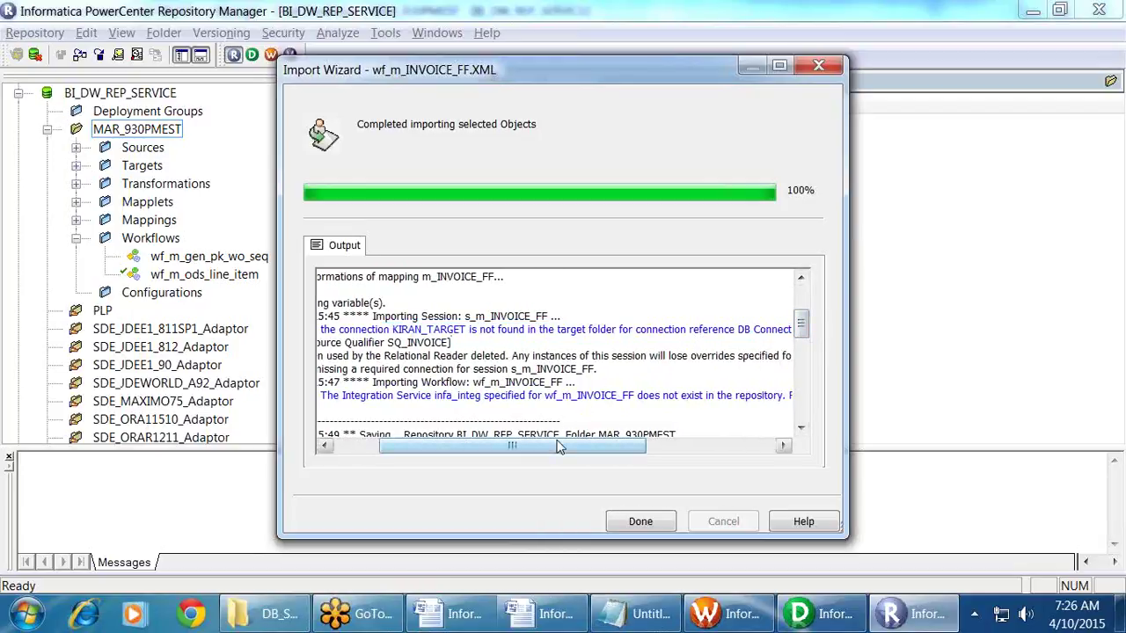
Step: Read the remaining warning lines, finish the import and switch to Workflow Manager
drag(450, 446, 406, 449)
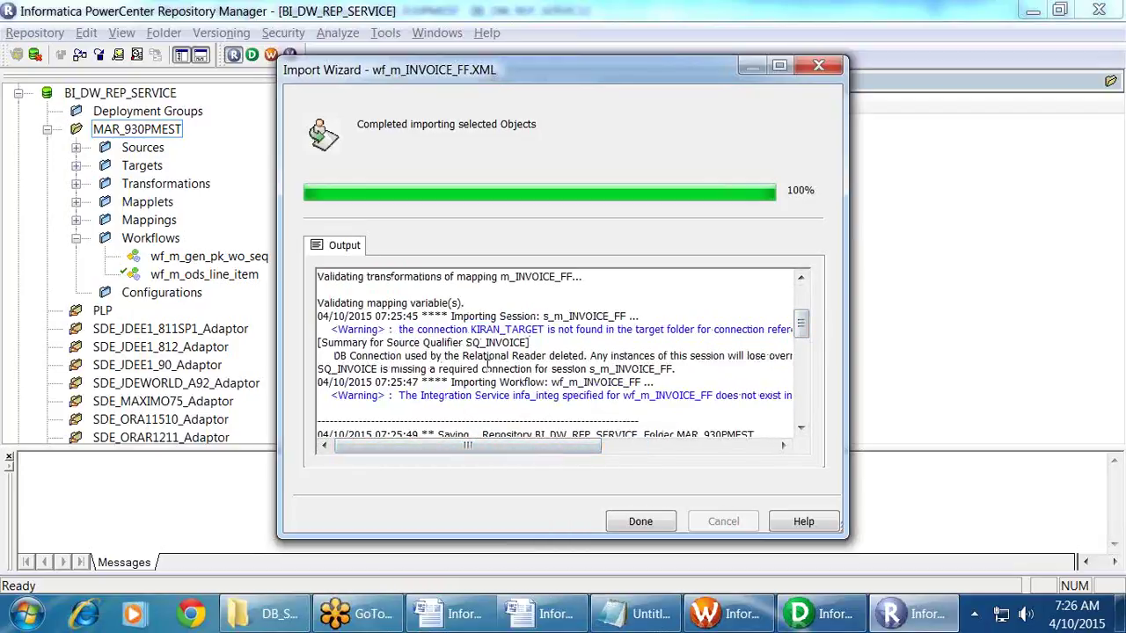
mouse_move(524, 445)
mouse_down()
mouse_move(767, 428)
mouse_move(521, 446)
mouse_up()
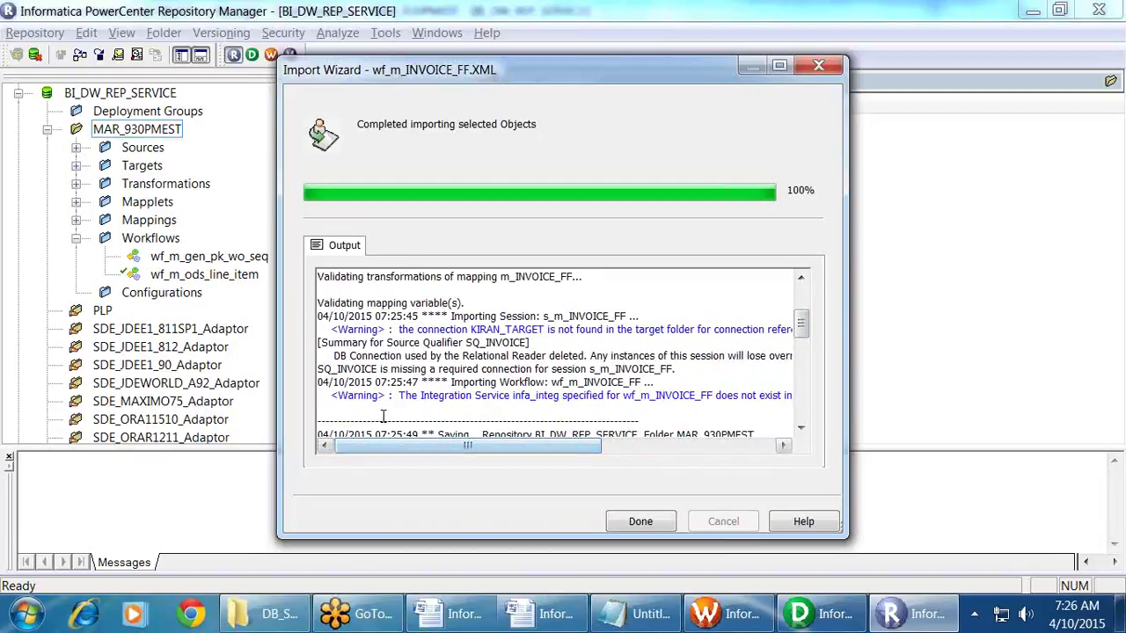
drag(334, 397, 625, 400)
click(509, 415)
click(631, 405)
drag(556, 446, 814, 447)
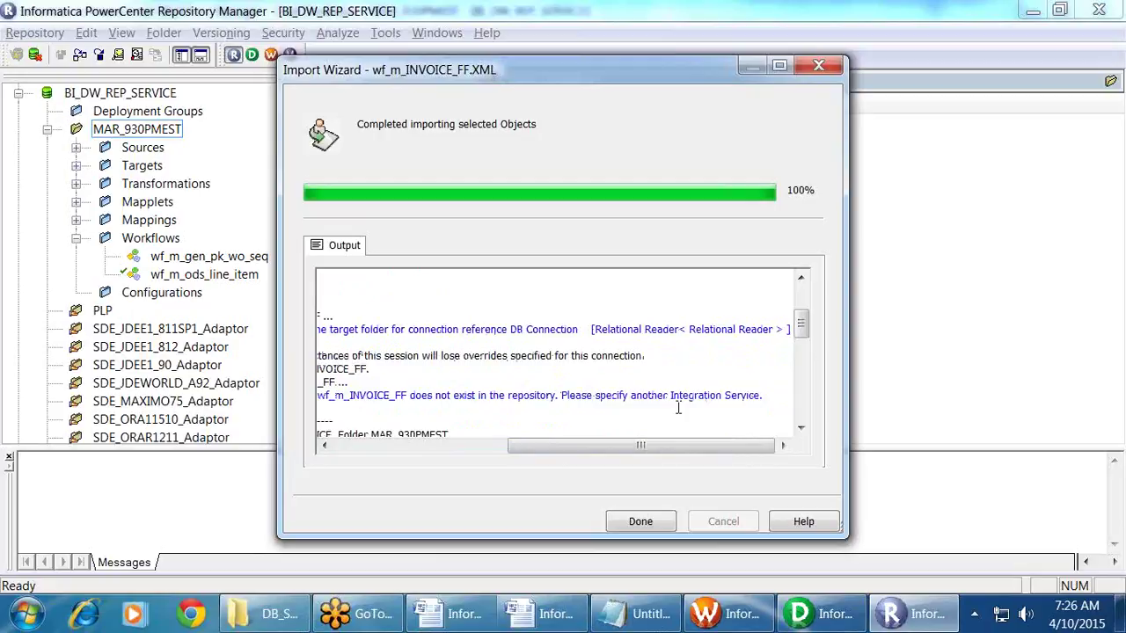
scroll(678, 407, up, 5)
drag(645, 444, 409, 444)
scroll(440, 380, down, 10)
scroll(440, 380, up, 3)
scroll(442, 378, down, 3)
scroll(442, 383, up, 8)
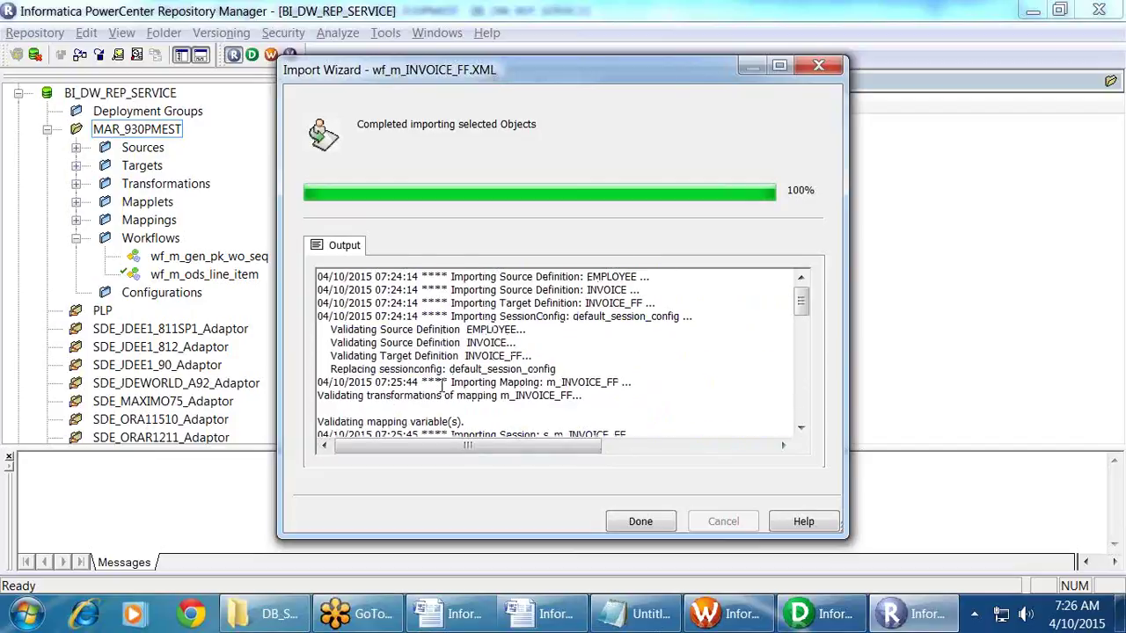
scroll(444, 384, down, 10)
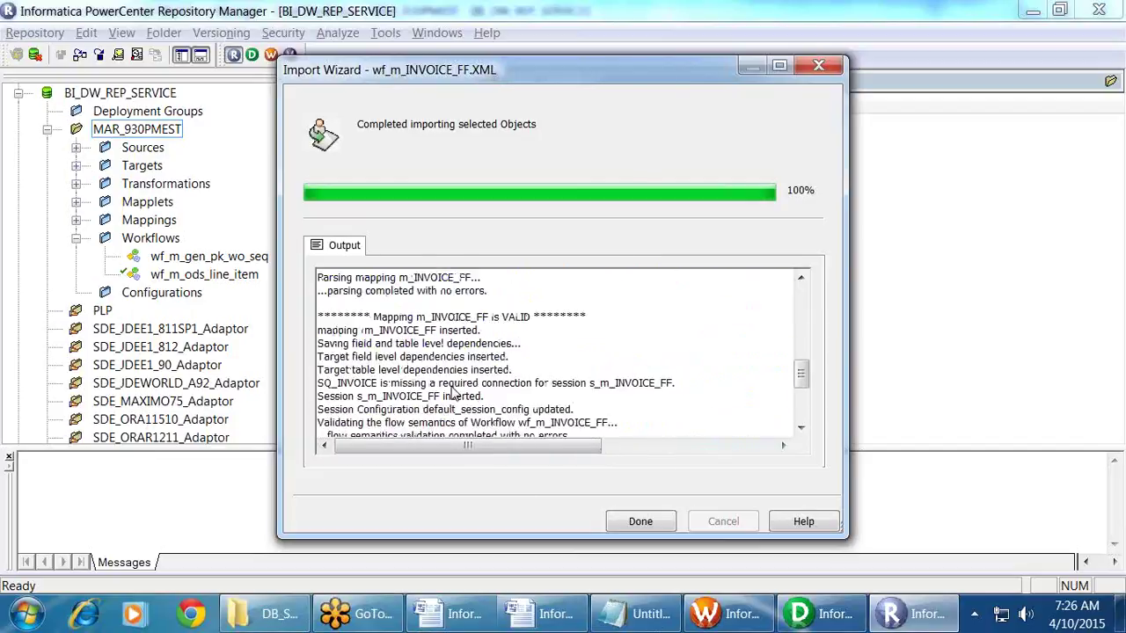
click(639, 521)
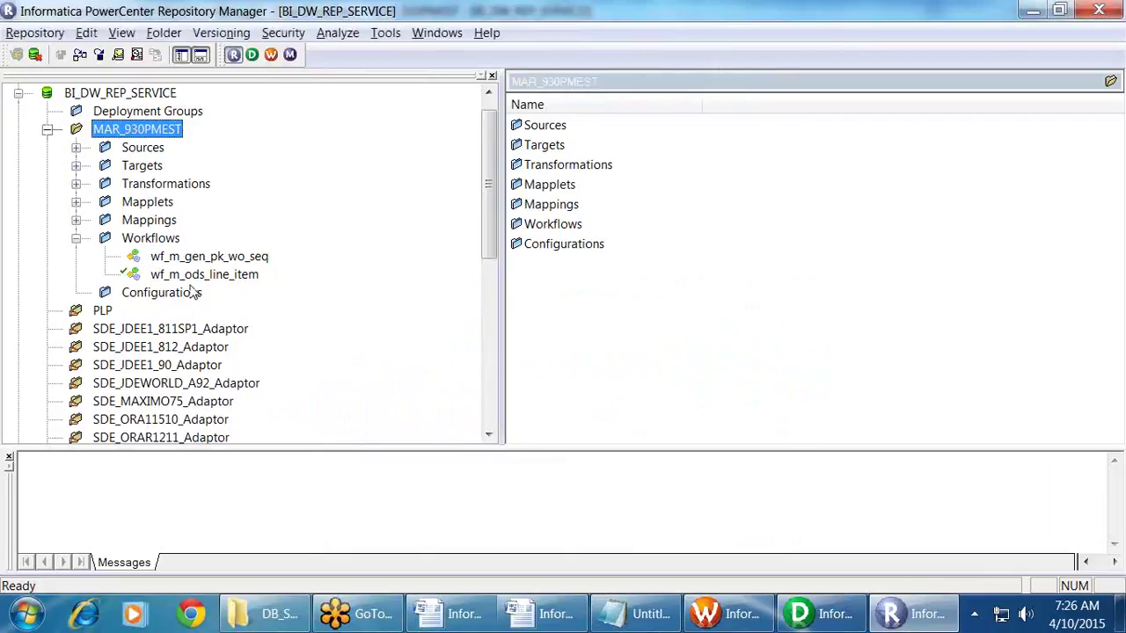
click(744, 620)
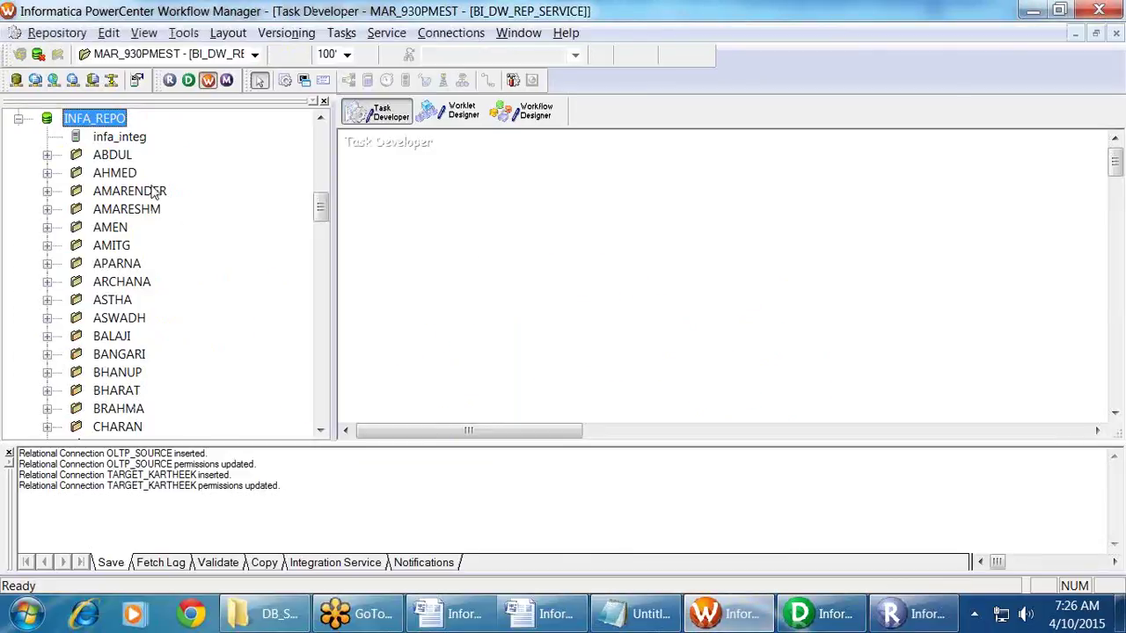
Step: Collapse INFA_REPO and disconnect the MAR_930PMEST folder in Workflow Manager
click(18, 118)
scroll(132, 264, up, 10)
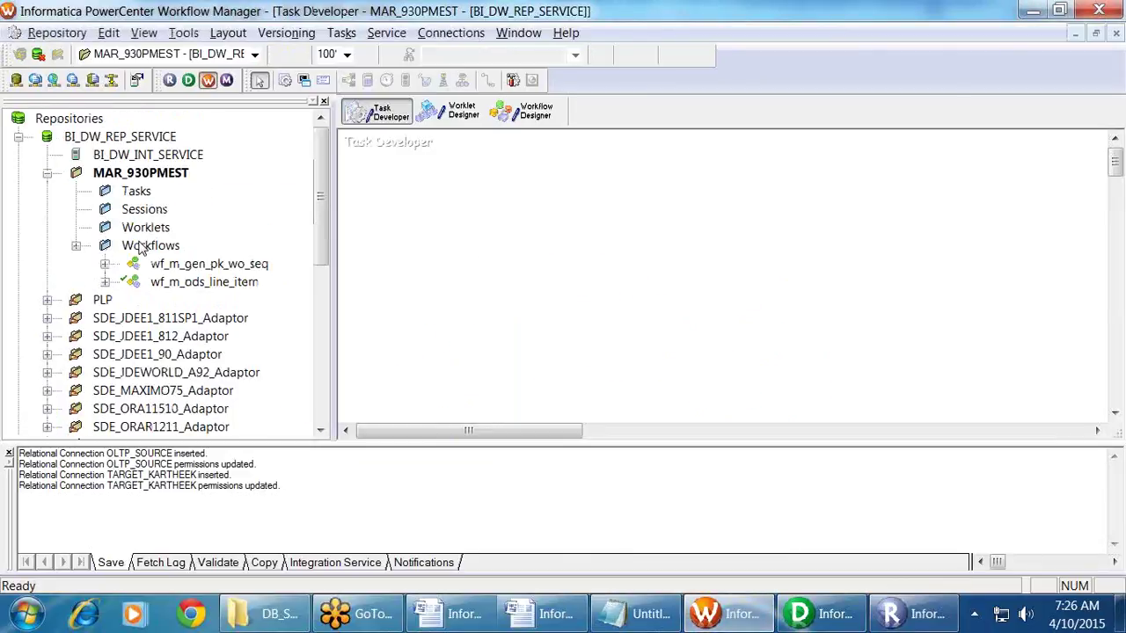
right_click(149, 160)
right_click(134, 175)
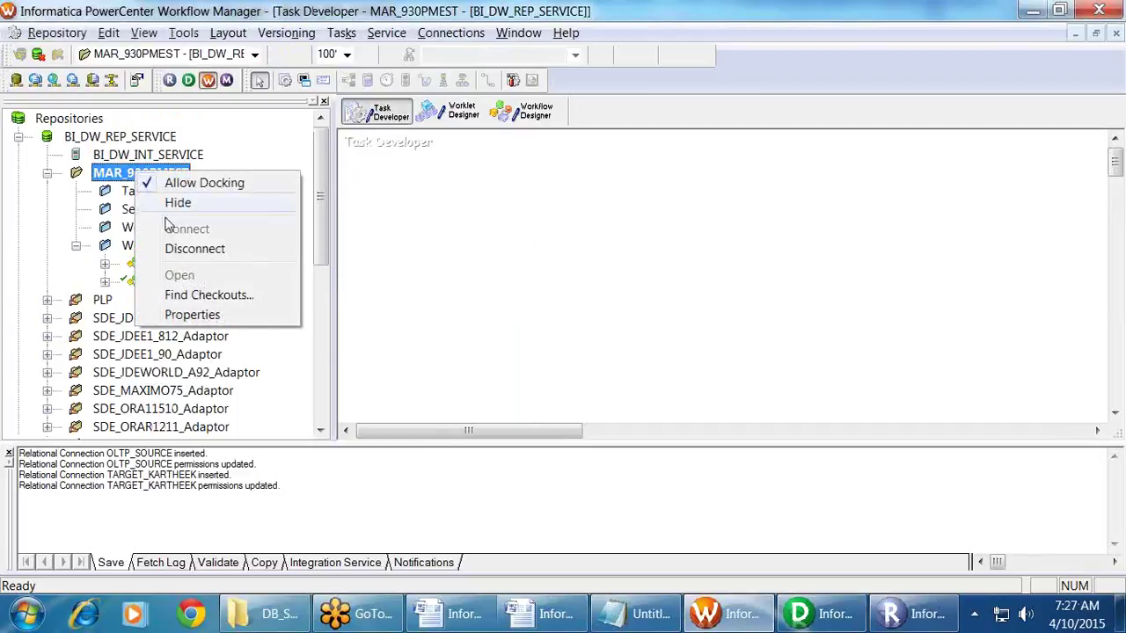
click(212, 247)
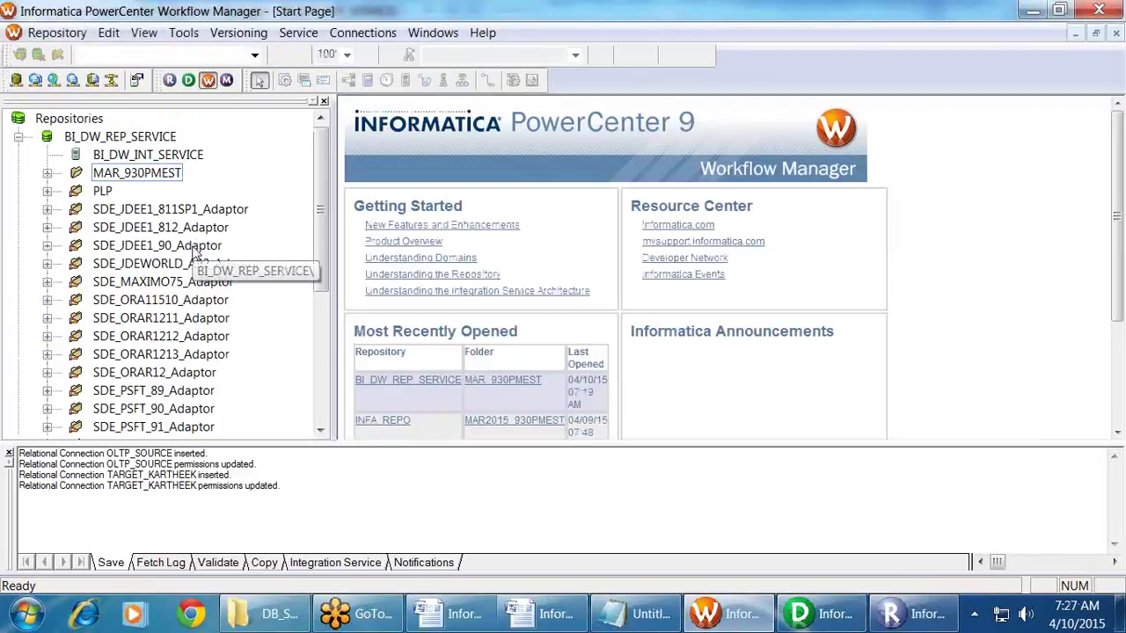
Step: Reopen MAR_930PMEST, then bring up the Informatica Migration Template document in Word
right_click(151, 176)
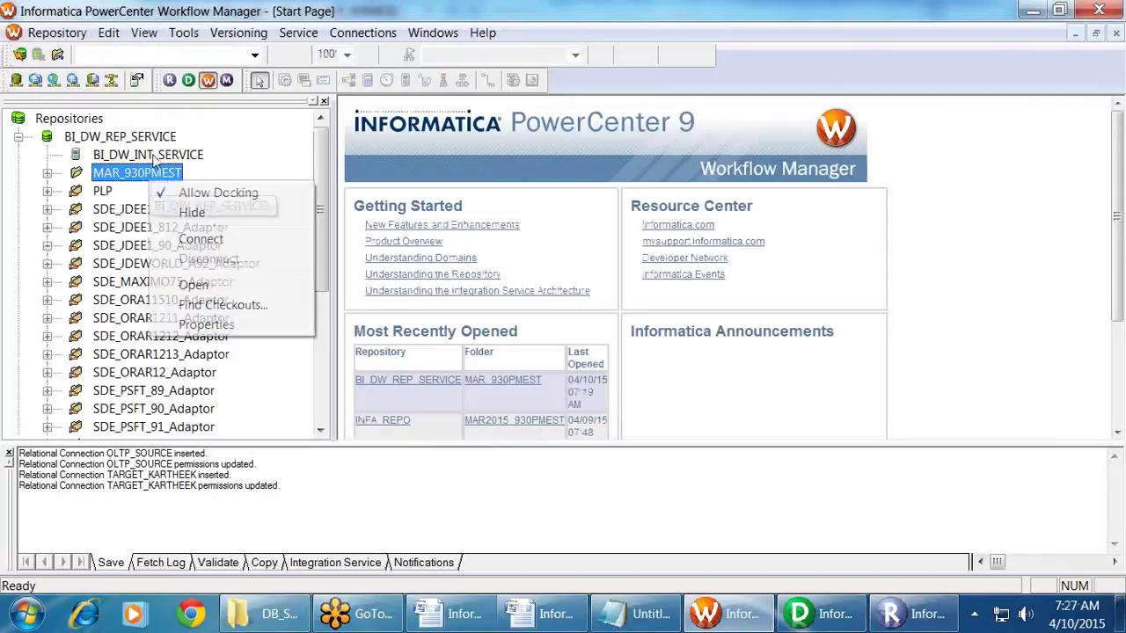
click(196, 285)
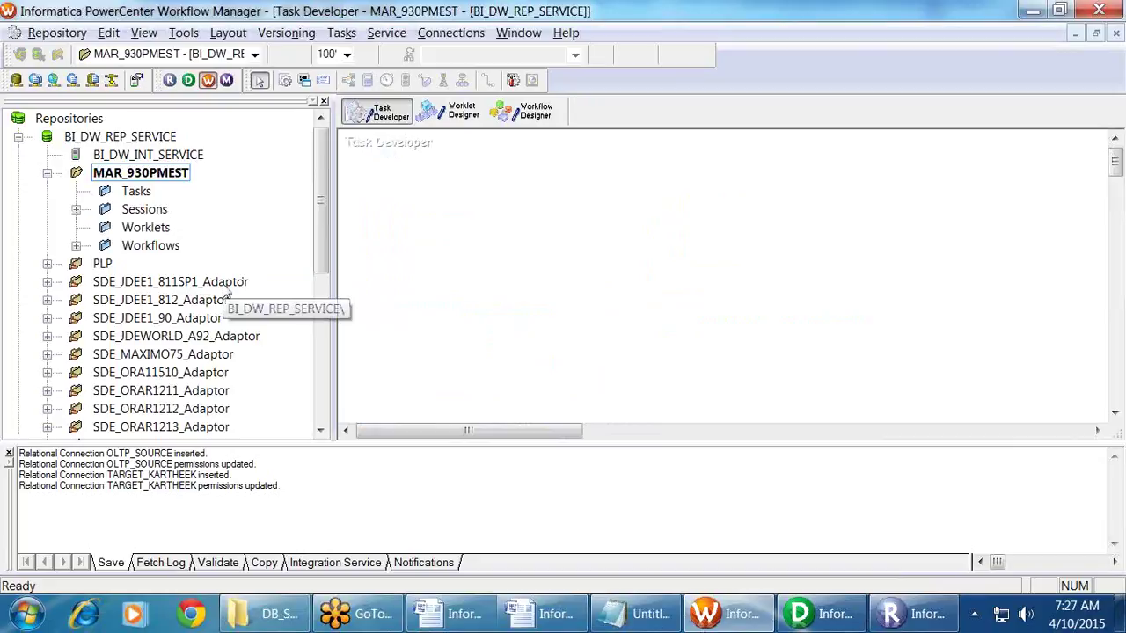
click(538, 614)
Step: Scroll to the top of the migration template table and look over its Connections row
scroll(497, 475, up, 3)
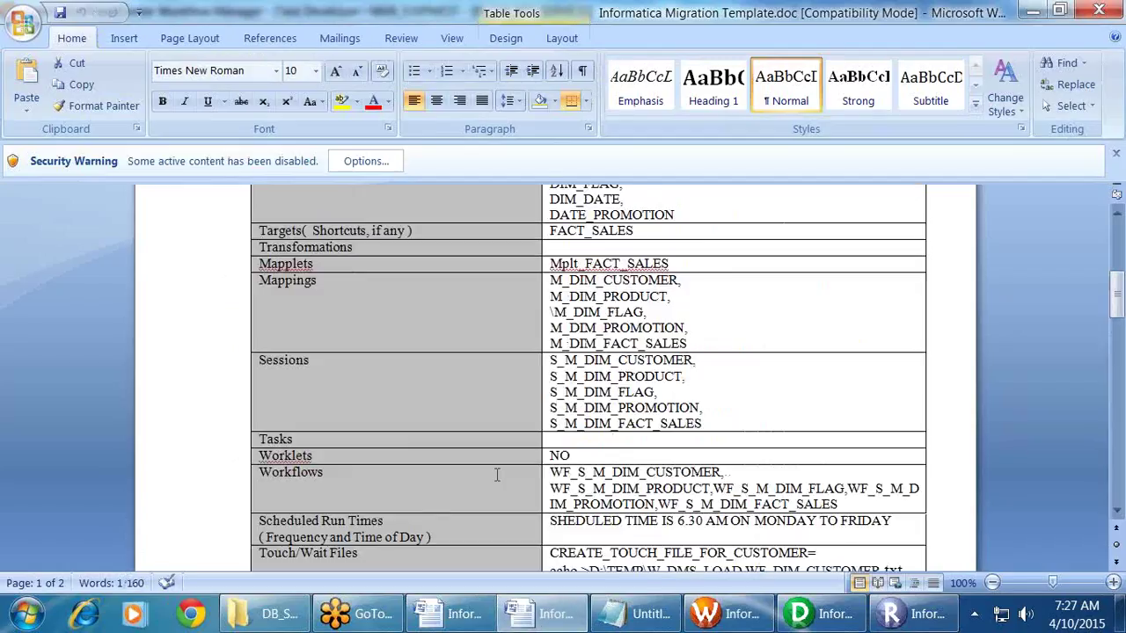
scroll(497, 475, up, 7)
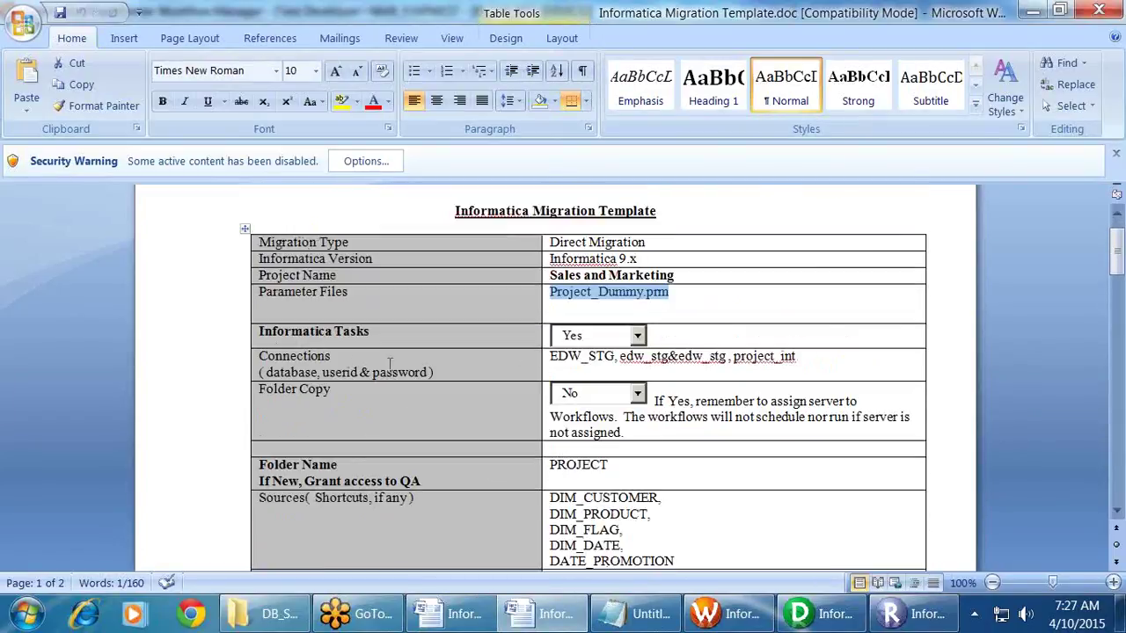
click(597, 359)
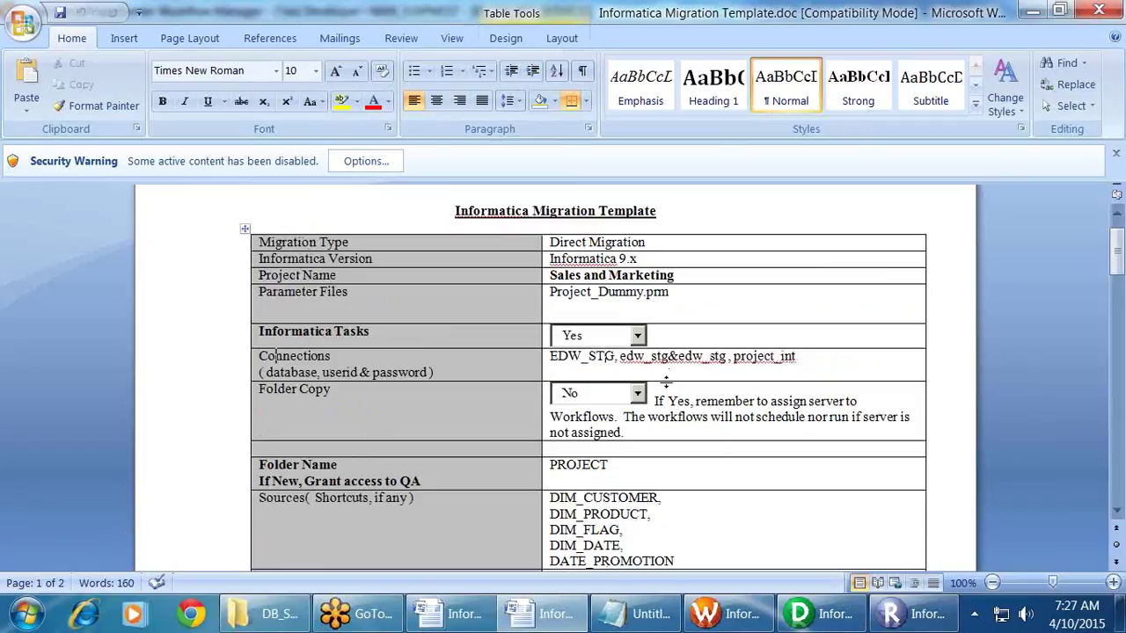
drag(780, 357, 548, 352)
click(567, 357)
click(703, 614)
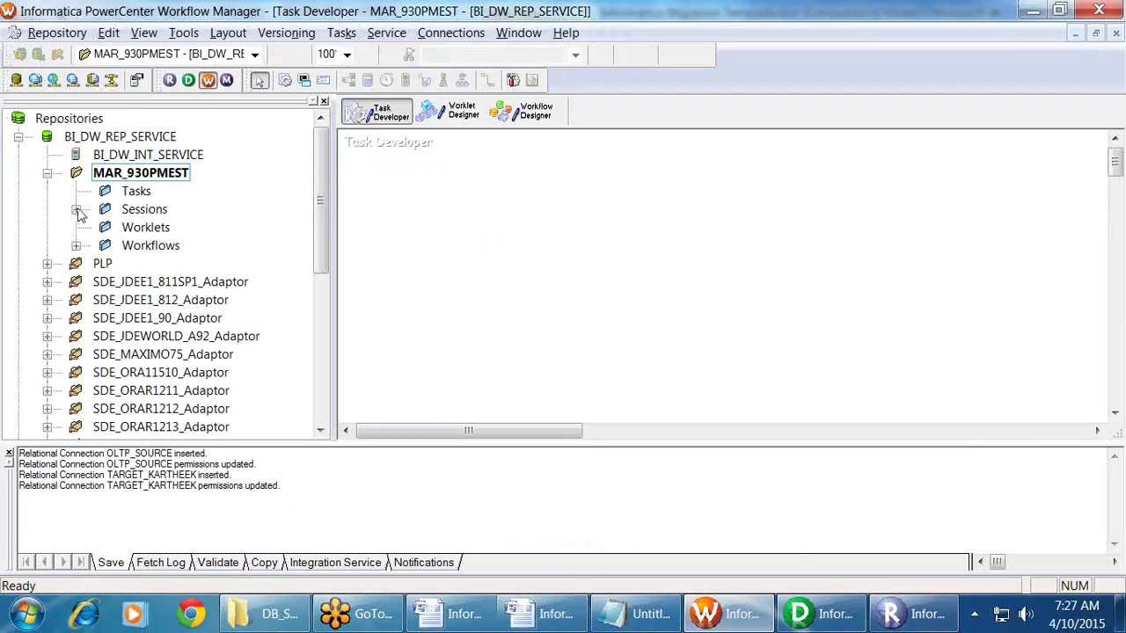
Step: Open wf_m_INVOICE_FF in the Workflow Designer and place session s_m_INVOICE_FF in the Task Developer
click(75, 245)
drag(195, 281, 563, 202)
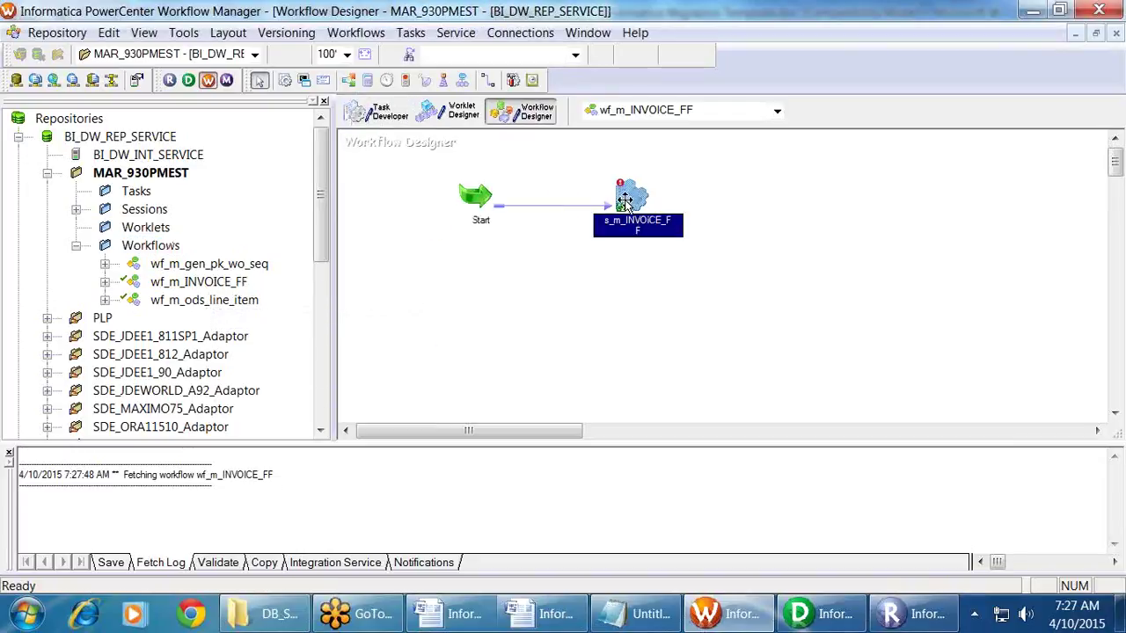
mouse_move(626, 229)
click(378, 111)
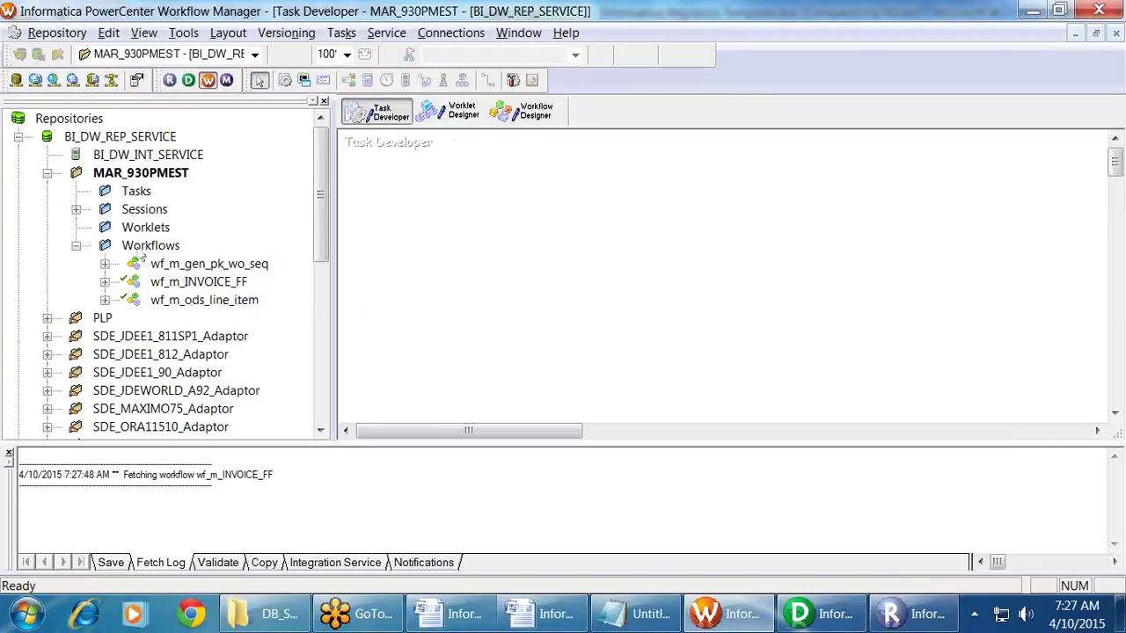
click(77, 209)
drag(190, 227, 549, 254)
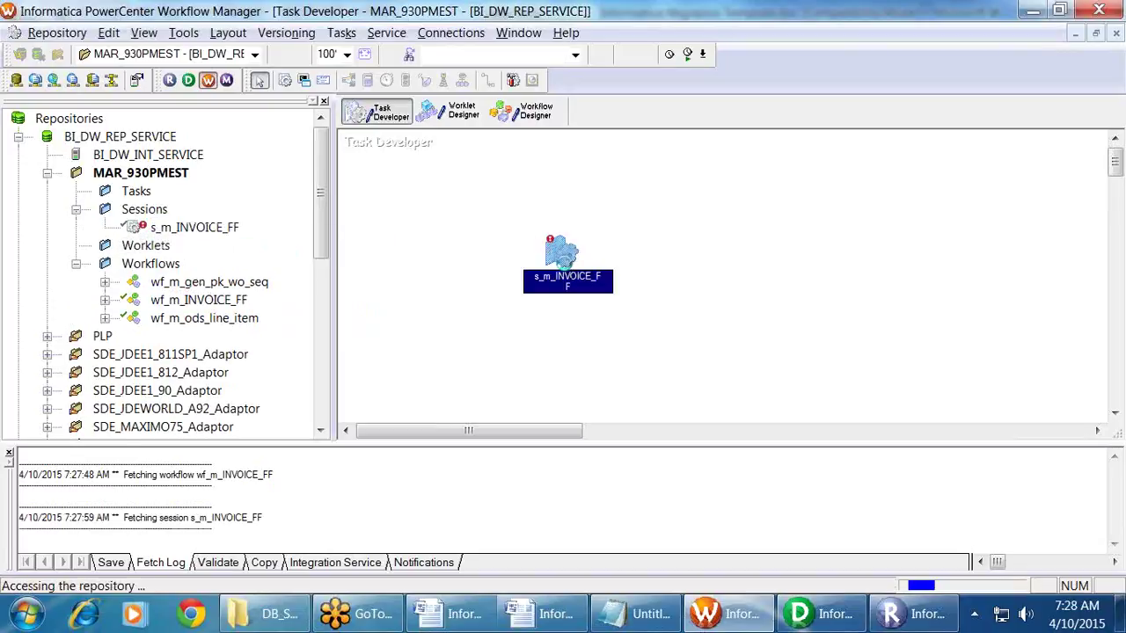
Step: Point the session's SQ_INVOICE relational connection at OLTP_SOURCE and save it with Ctrl+S
double_click(563, 255)
click(429, 95)
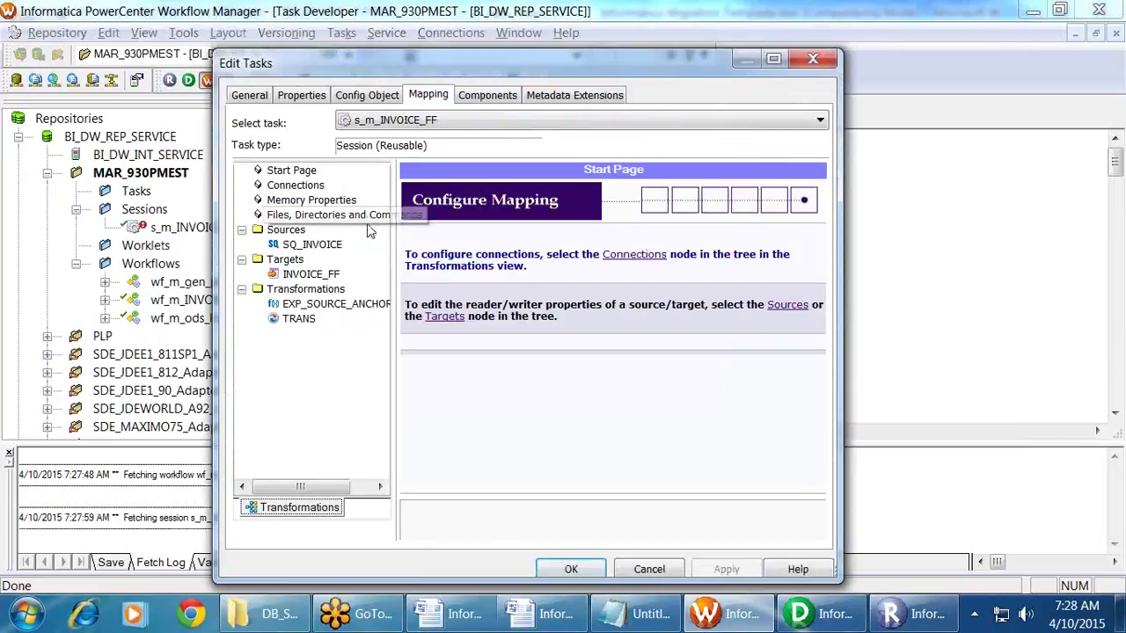
click(333, 246)
click(694, 335)
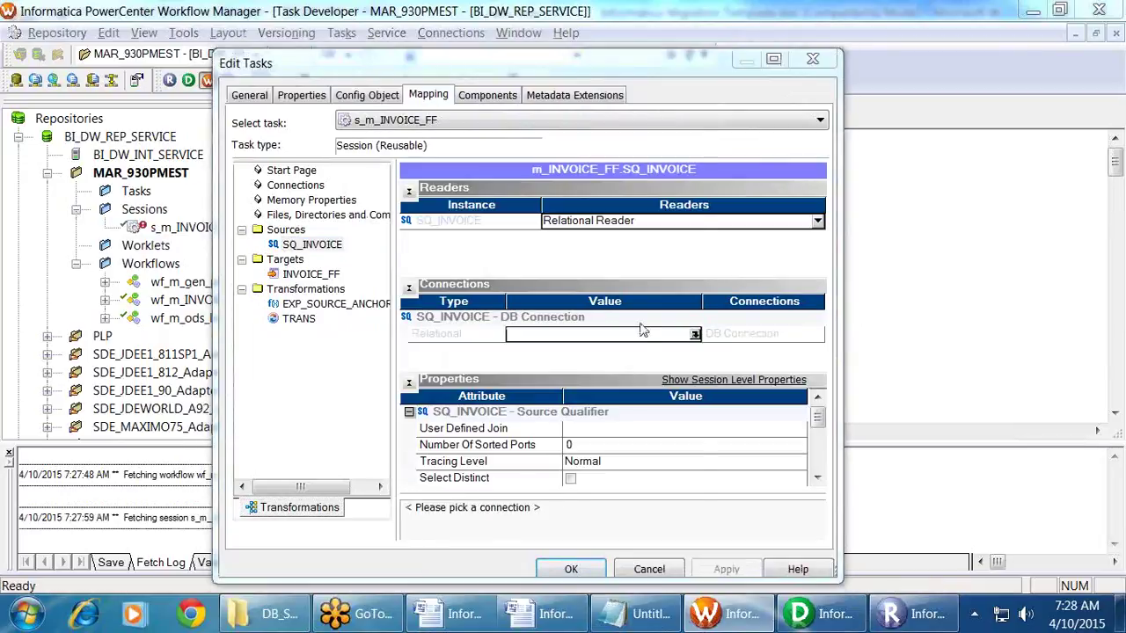
click(695, 334)
click(441, 332)
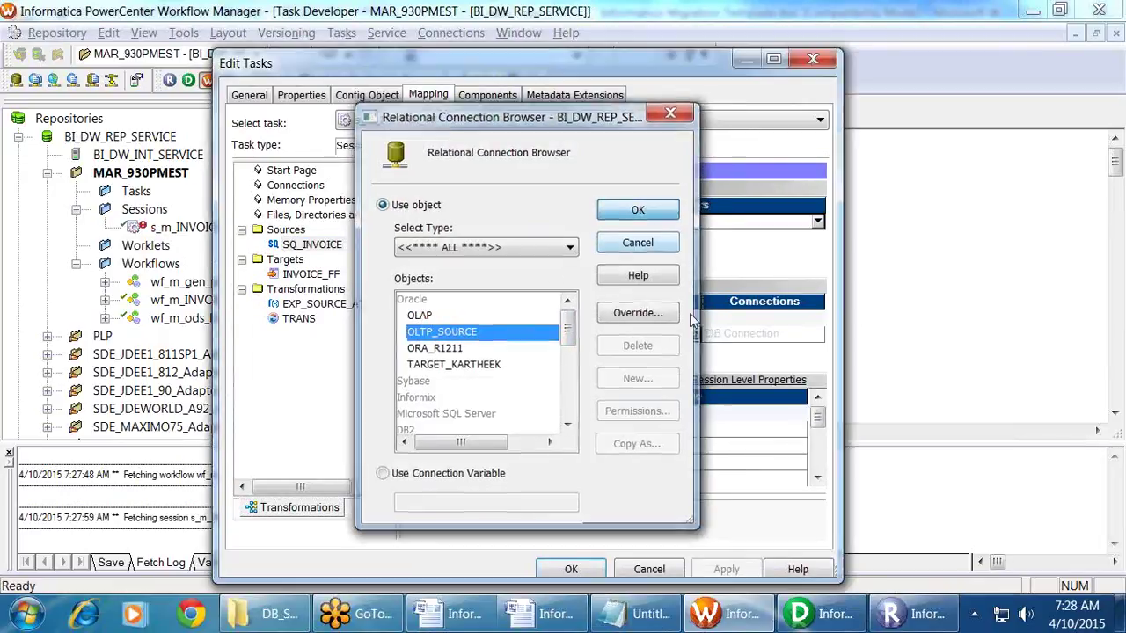
key(Return)
click(544, 571)
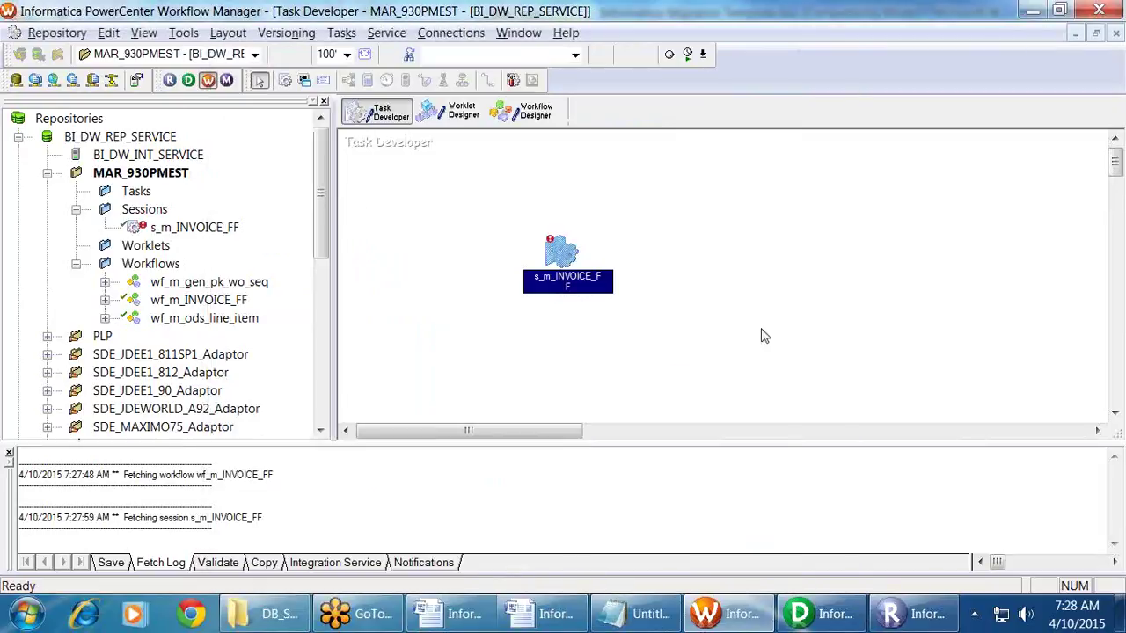
key(ctrl+s)
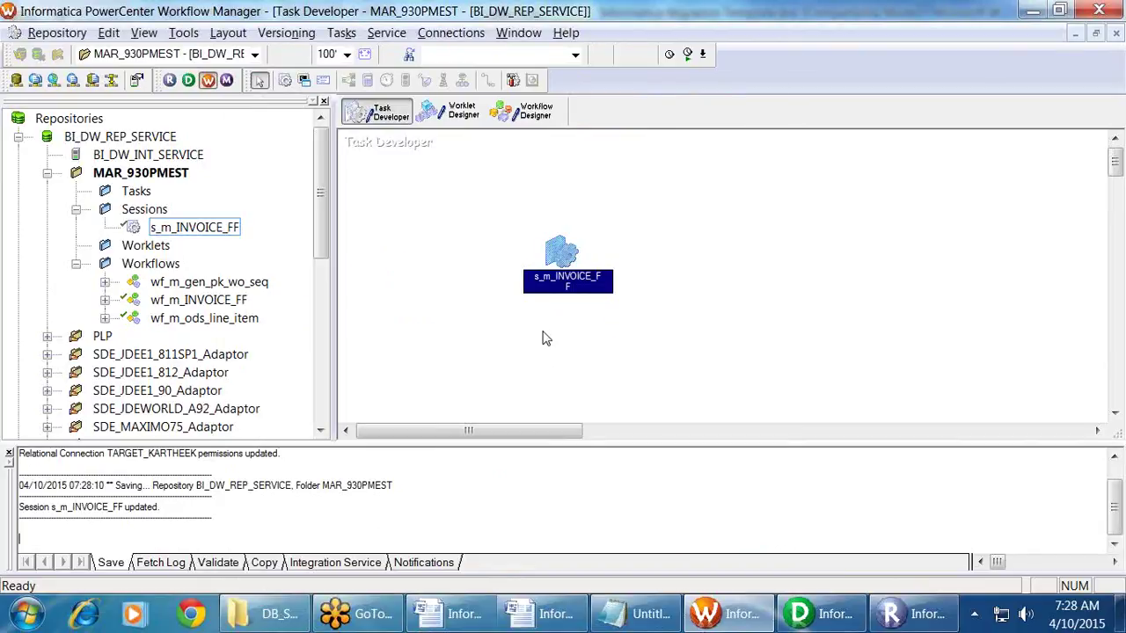
Step: Inspect wf_m_INVOICE_FF's Edit Workflow settings, cancel discarding changes, then disconnect MAR_930PMEST
click(524, 110)
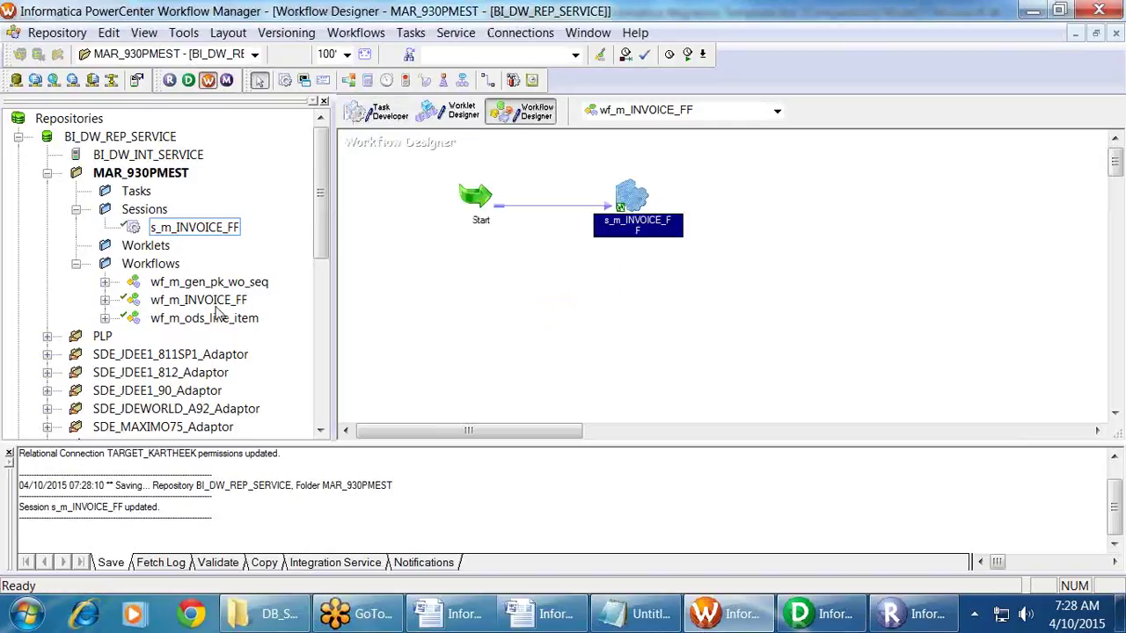
right_click(683, 158)
click(762, 214)
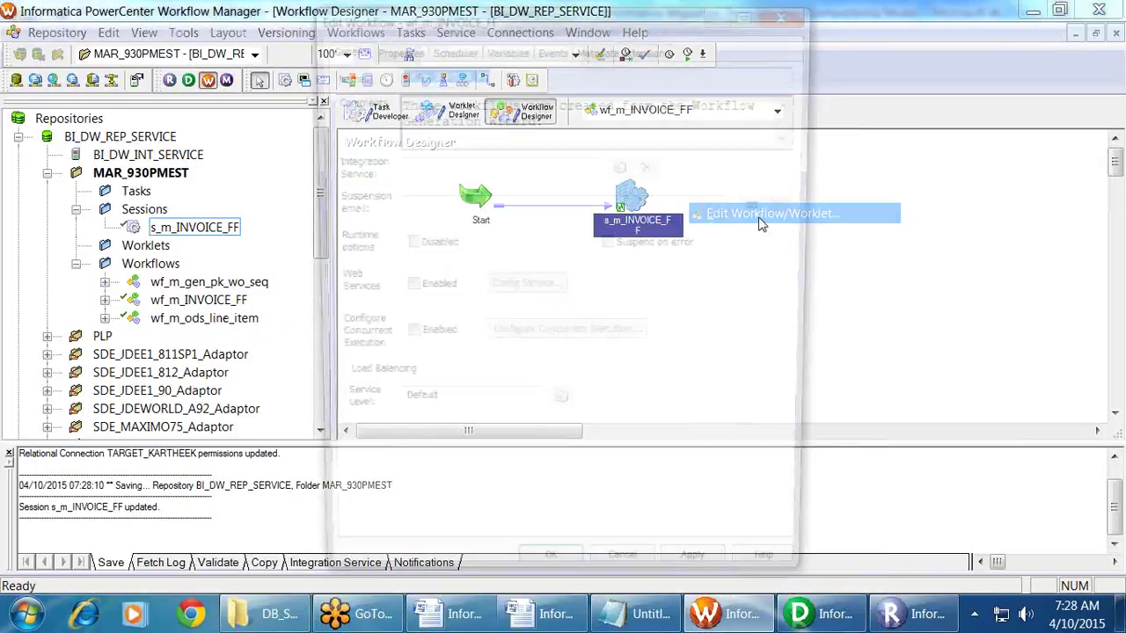
click(407, 167)
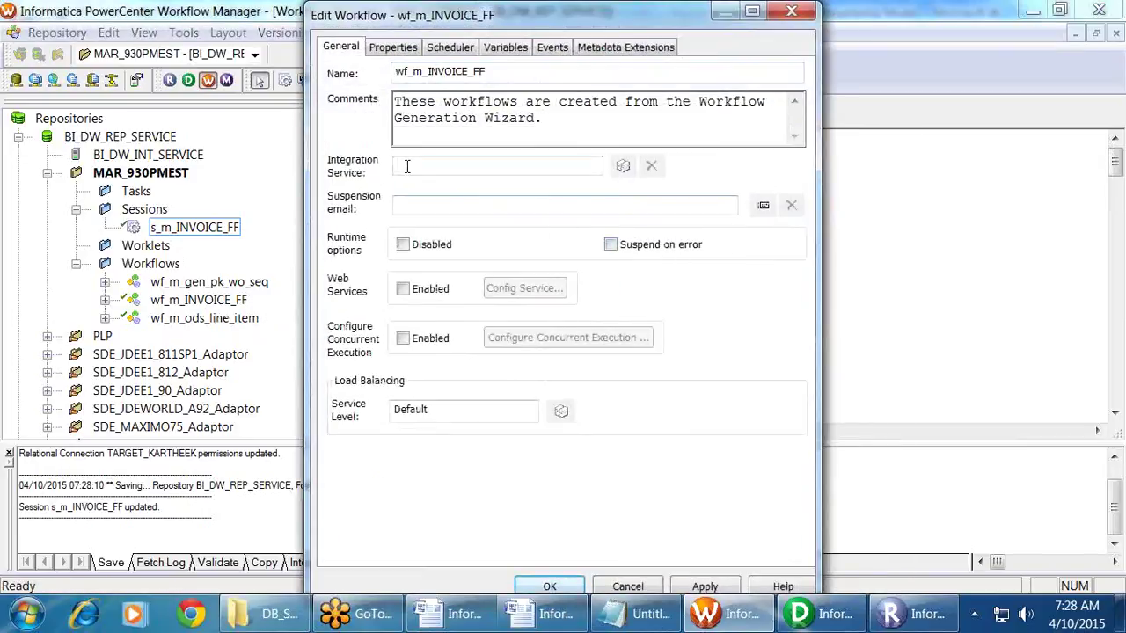
click(627, 586)
click(532, 355)
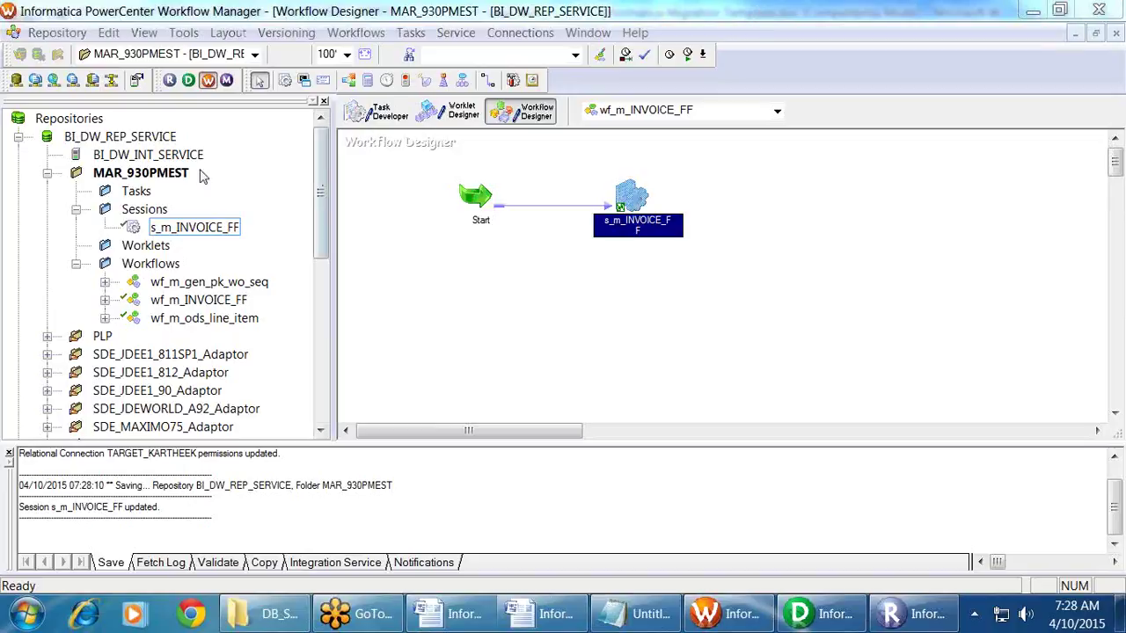
right_click(81, 178)
click(186, 253)
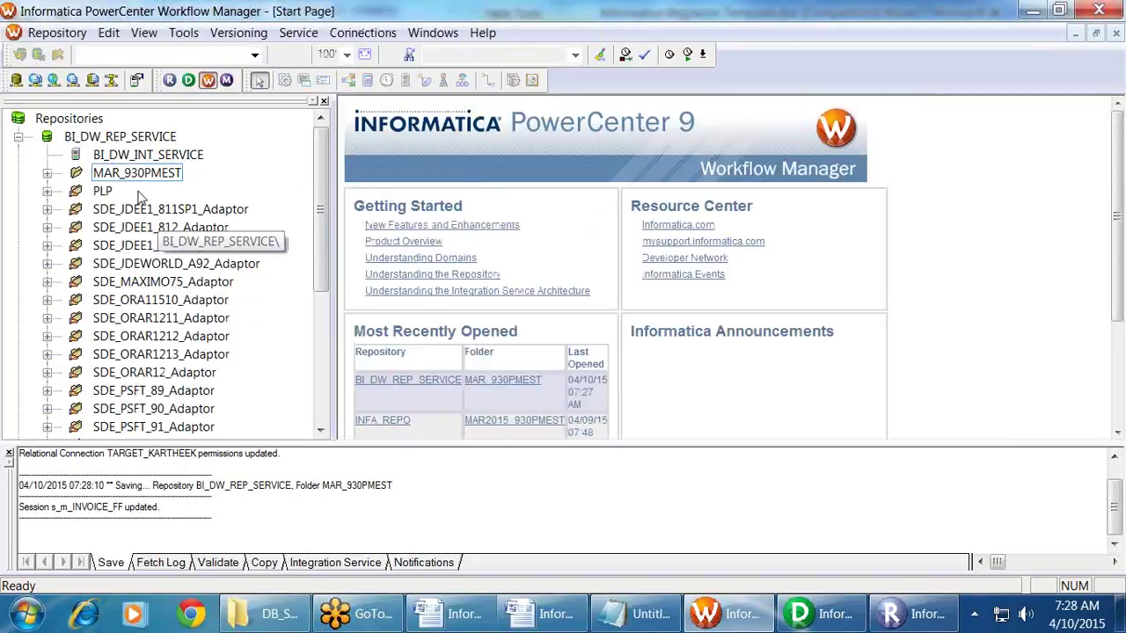
Step: Assign integration service BI_DW_INT_SERVICE to all three MAR_930PMEST workflows
right_click(146, 156)
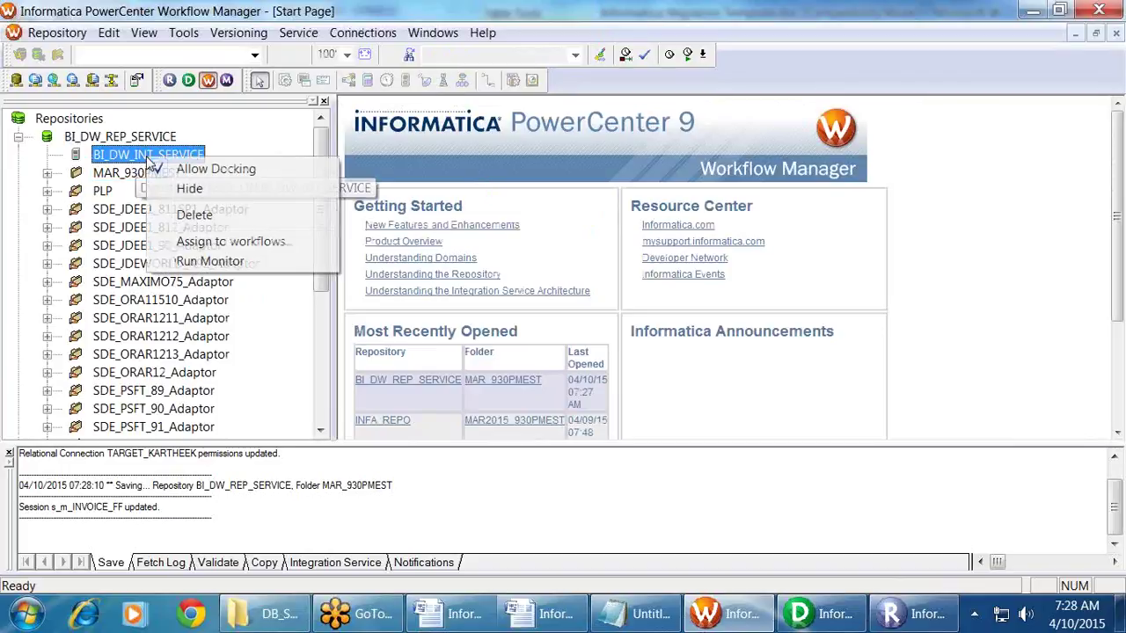
click(226, 243)
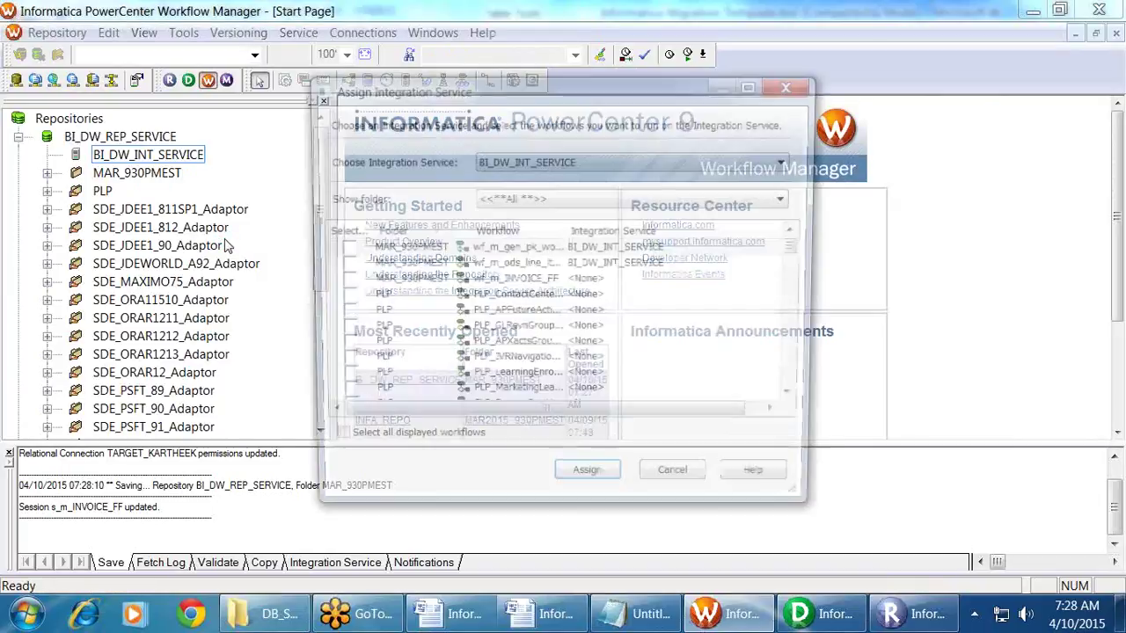
click(560, 199)
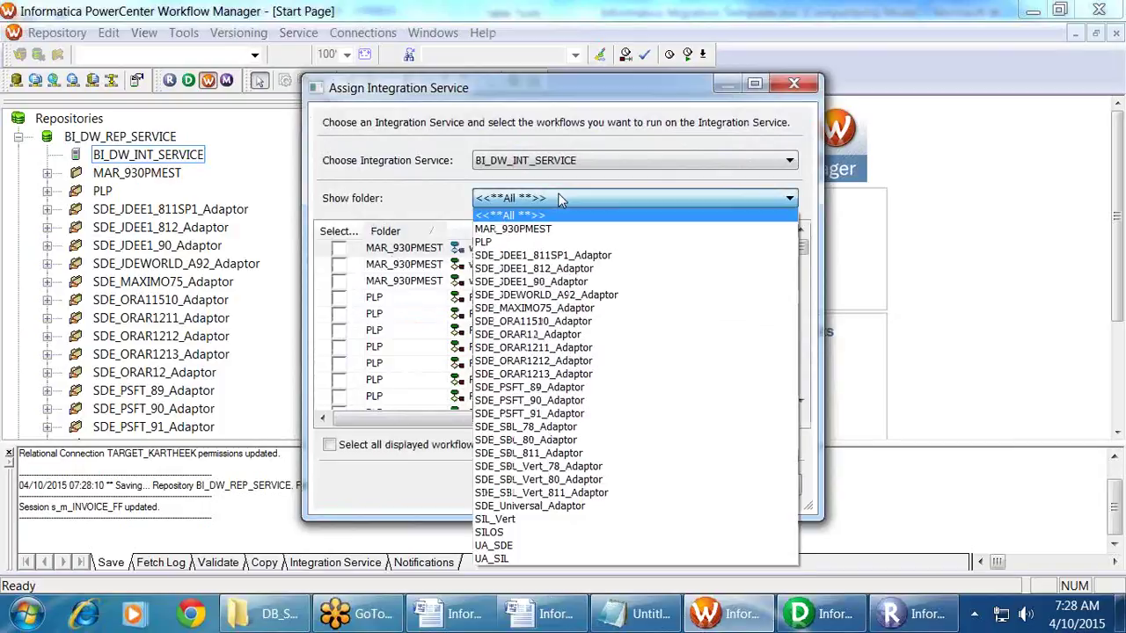
click(521, 220)
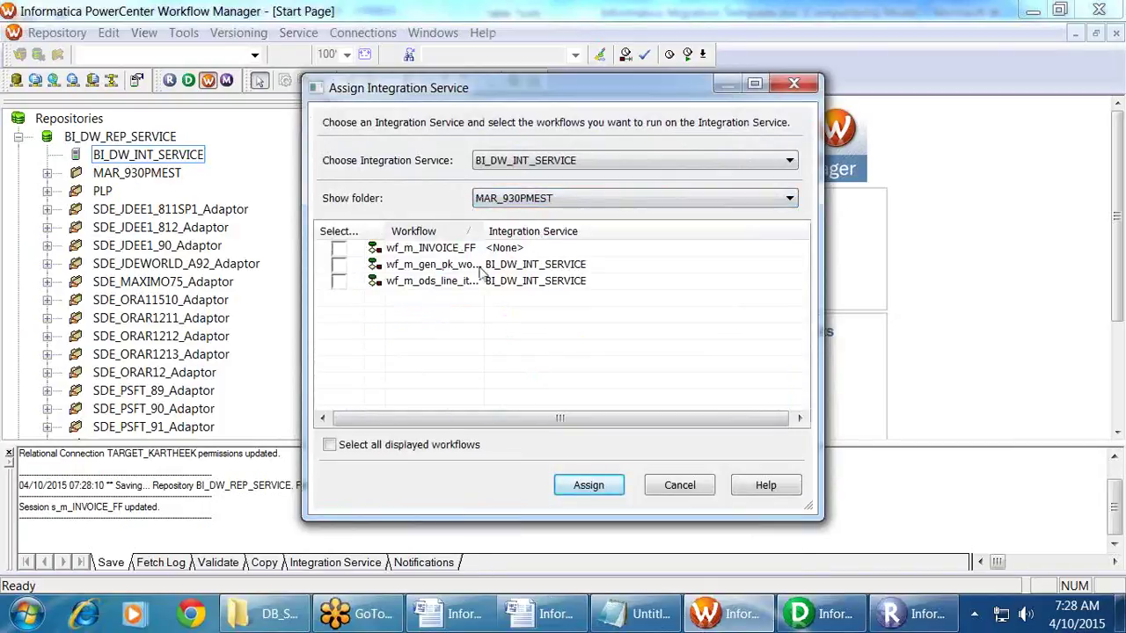
click(329, 447)
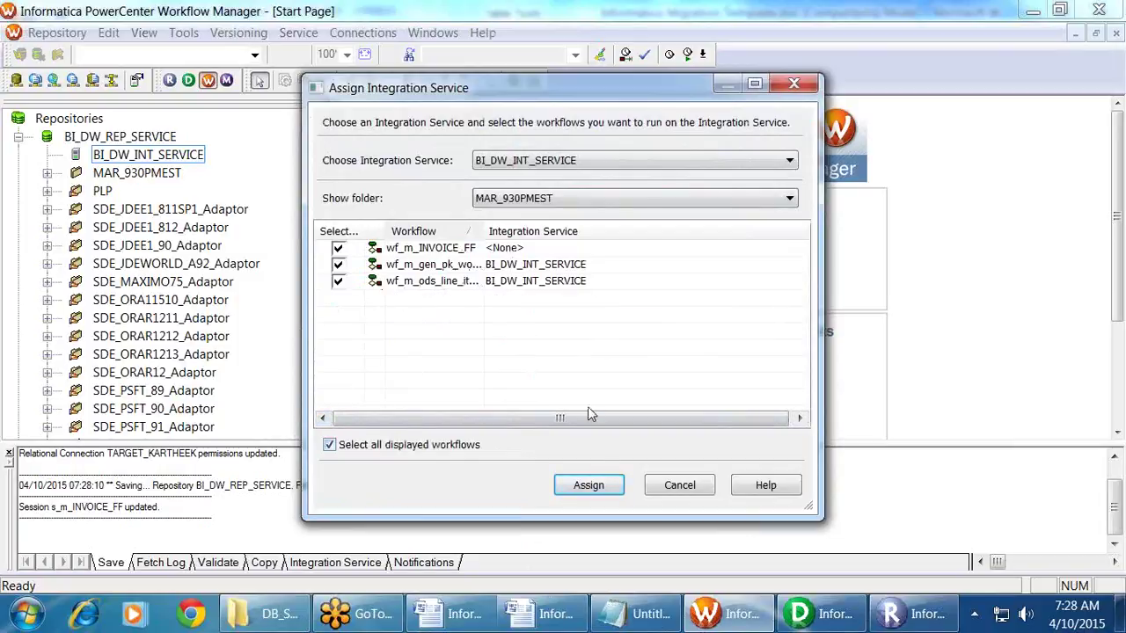
click(609, 484)
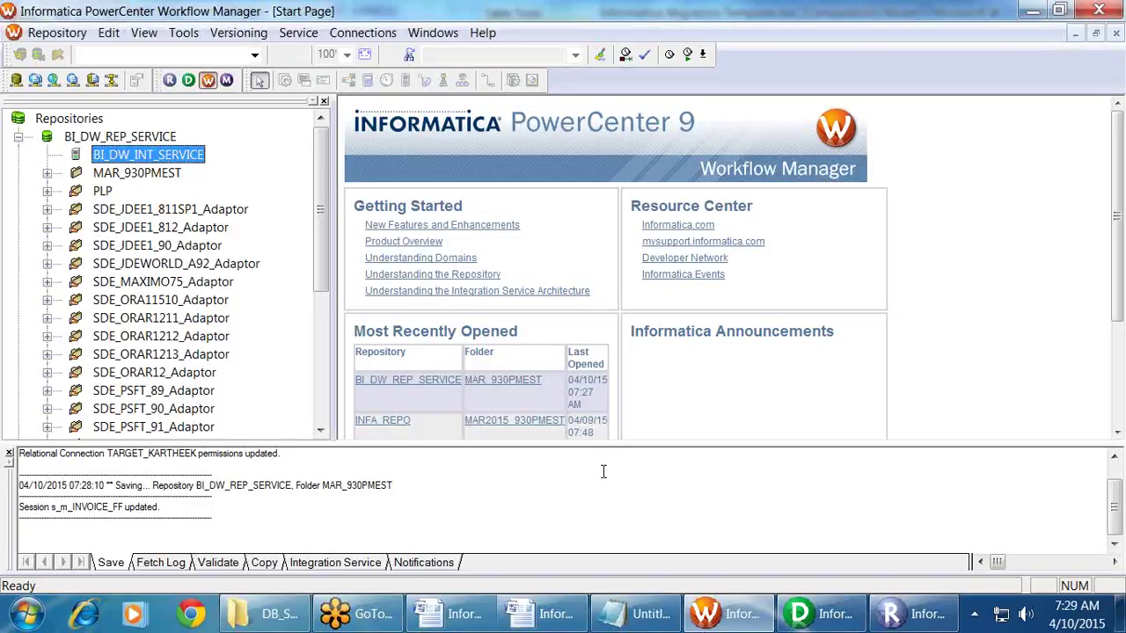
Step: Reopen the MAR_930PMEST folder and view then close wf_m_INVOICE_FF's workflow properties
right_click(139, 174)
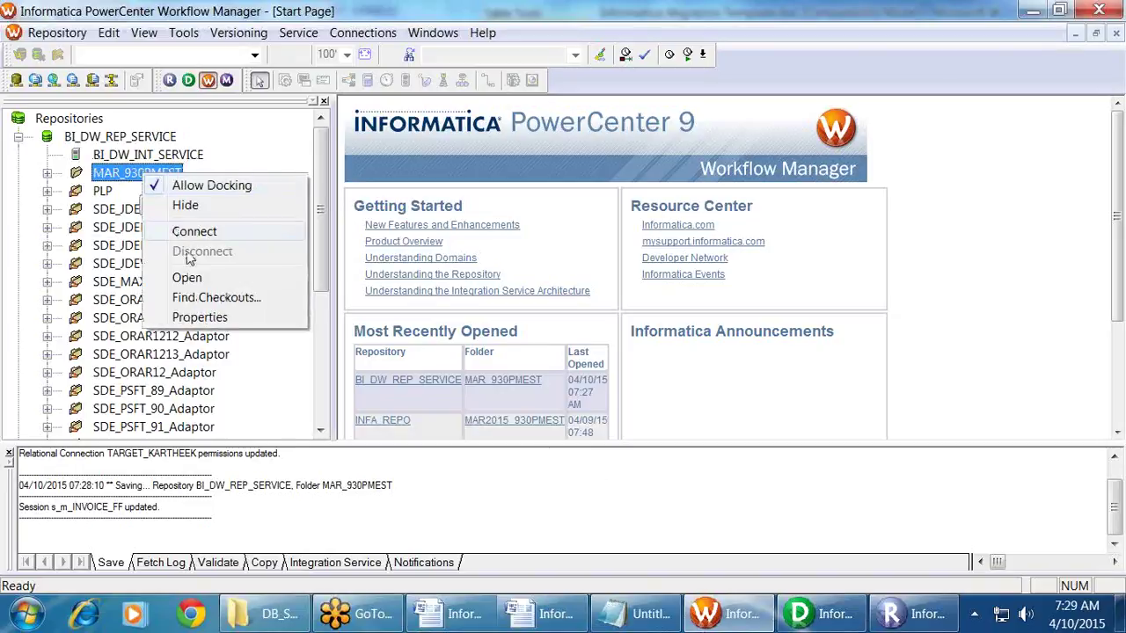
click(187, 278)
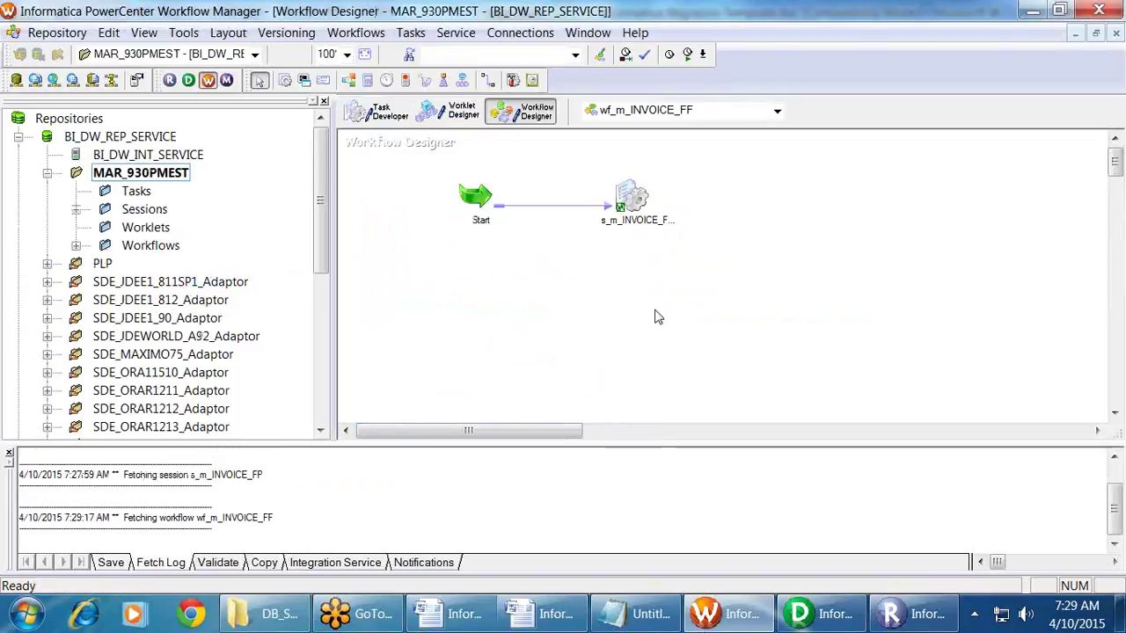
right_click(731, 283)
click(774, 213)
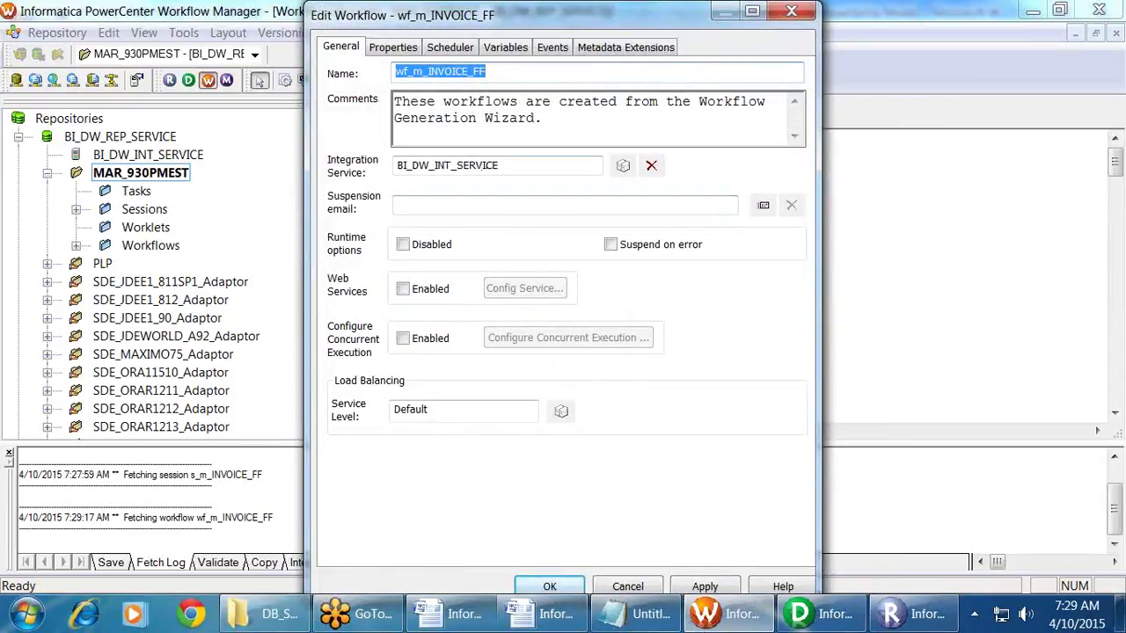
click(550, 587)
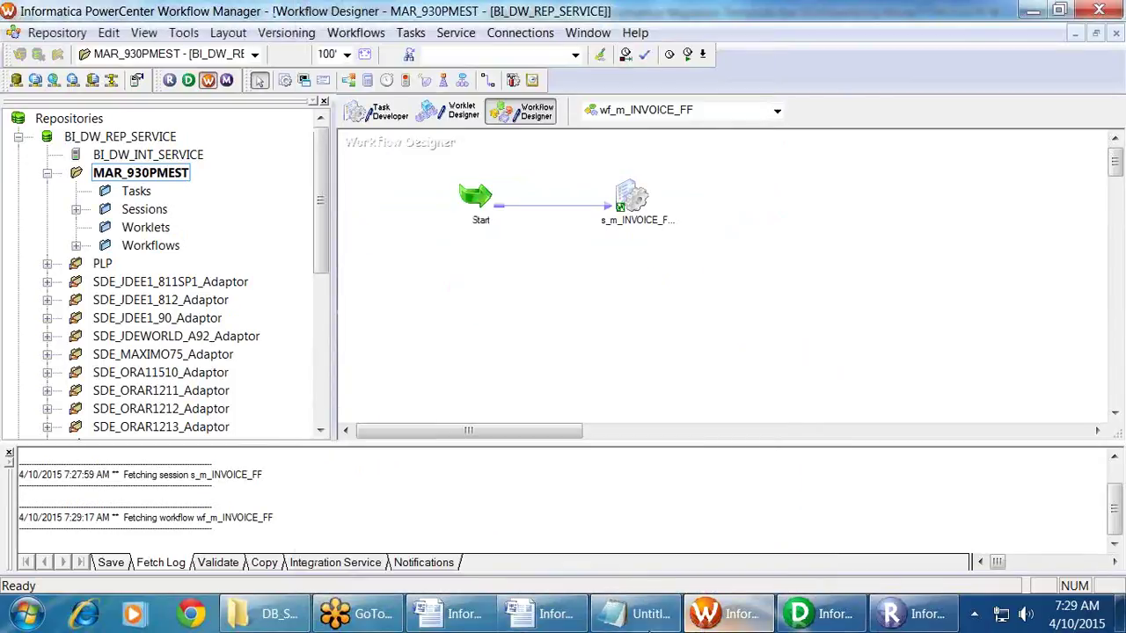
click(632, 614)
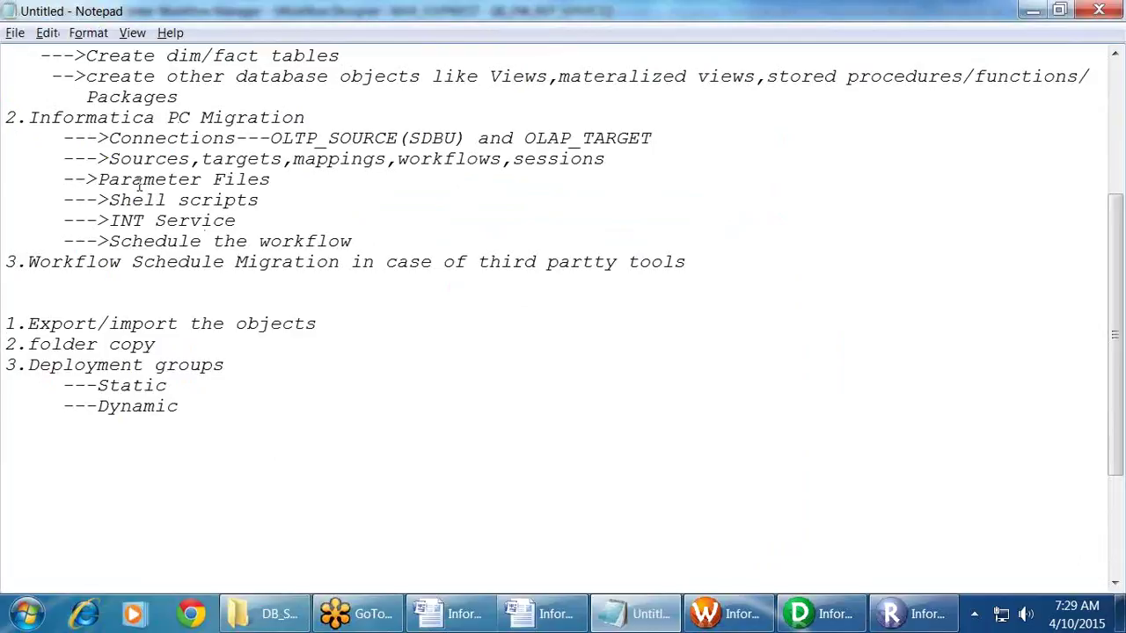
mouse_move(101, 185)
mouse_down()
mouse_move(253, 202)
mouse_move(88, 192)
mouse_move(88, 181)
mouse_up()
click(334, 200)
click(395, 206)
drag(372, 241, 83, 238)
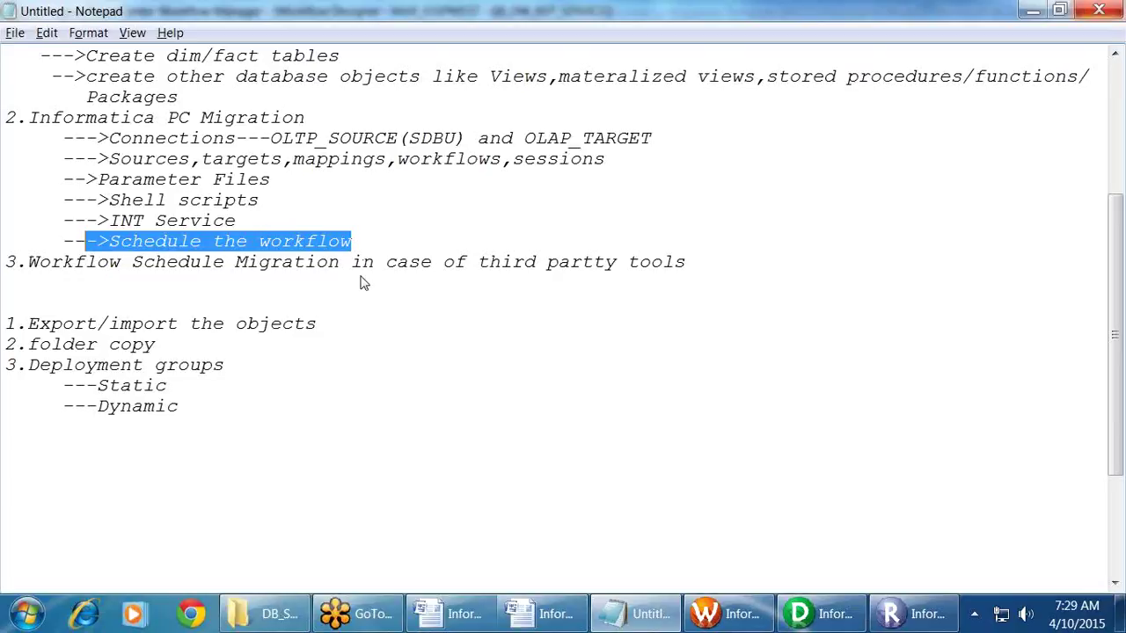
click(306, 204)
drag(306, 204, 12, 180)
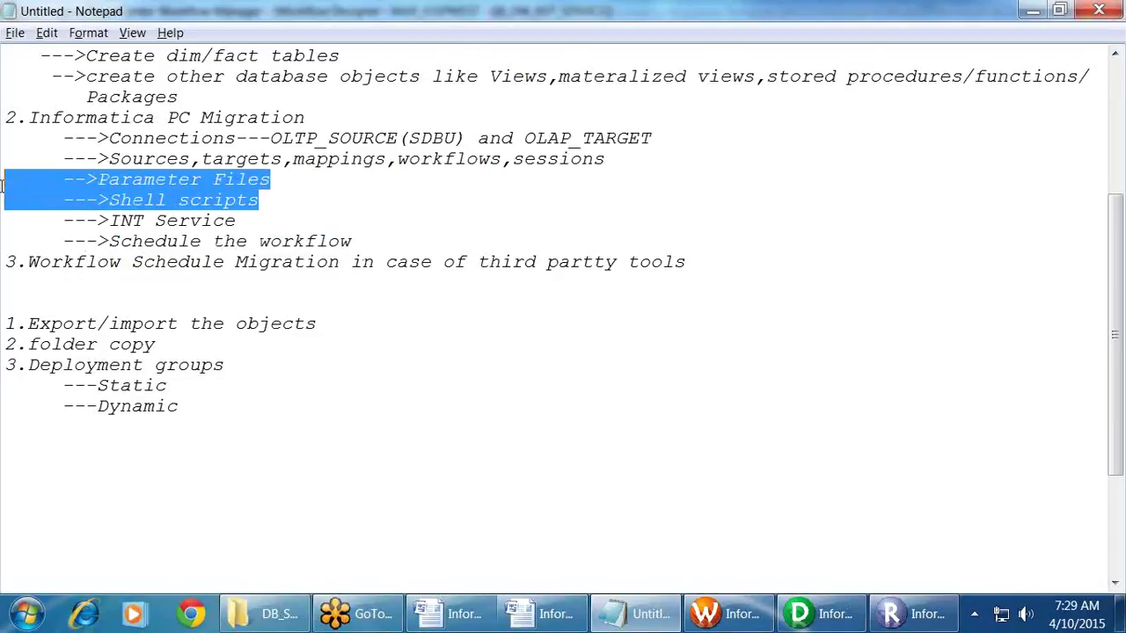
click(473, 215)
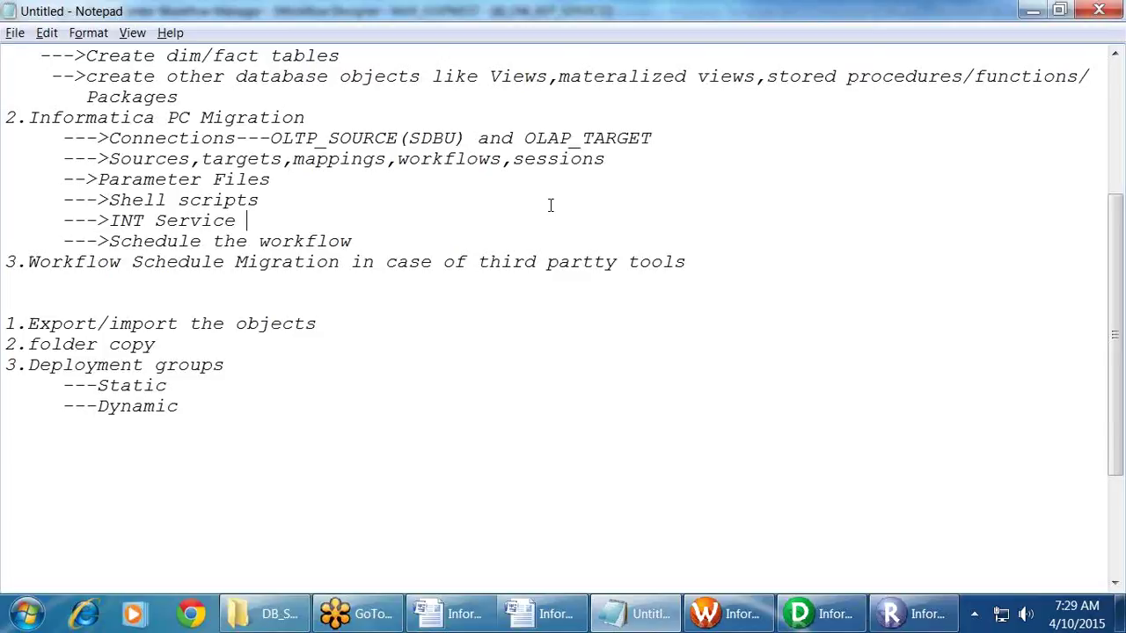
Step: Append '--will be done by Winscp' to the end of the Shell scripts line
key(Up)
key(End)
text(--will be done )
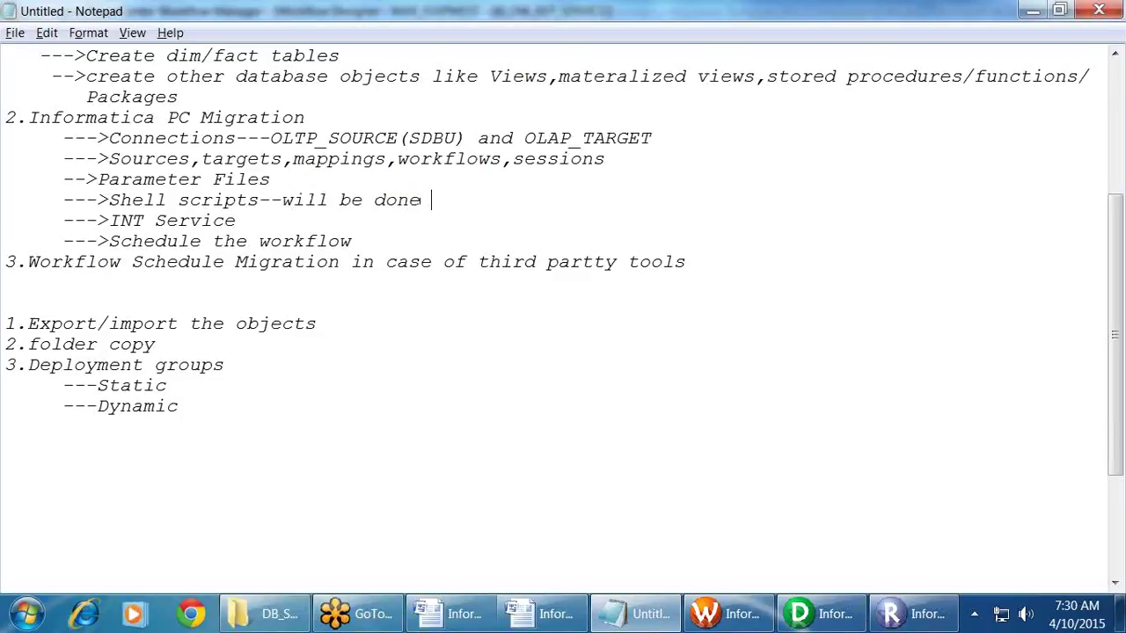
text(by Winscp)
Step: Highlight the 'Export/import the objects' item in the migration notes
scroll(322, 191, up, 2)
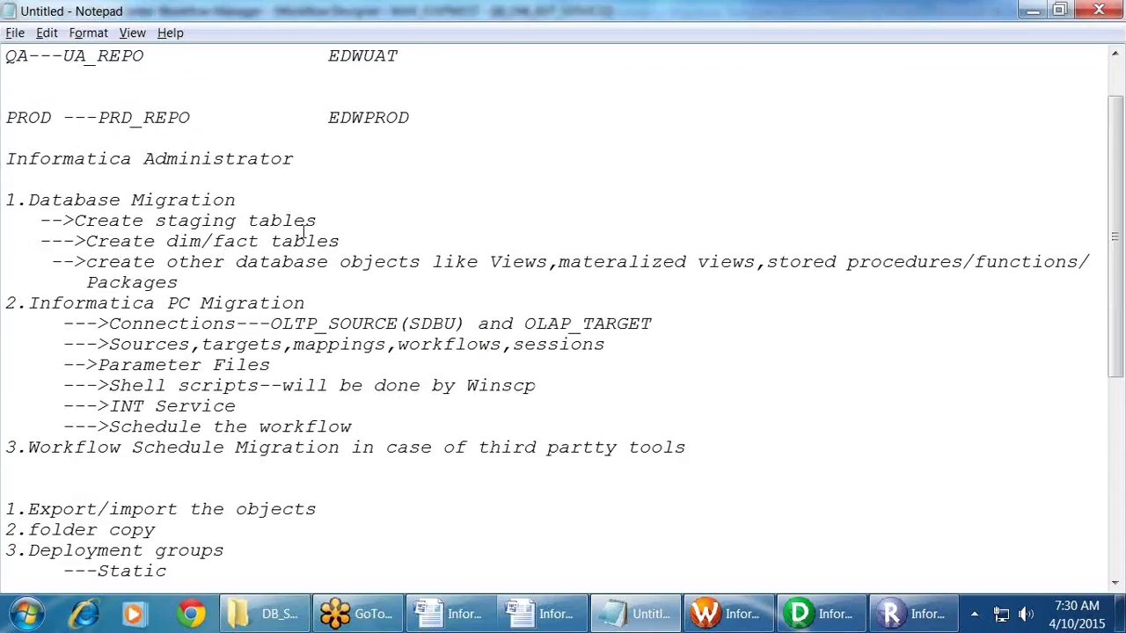
scroll(306, 245, down, 1)
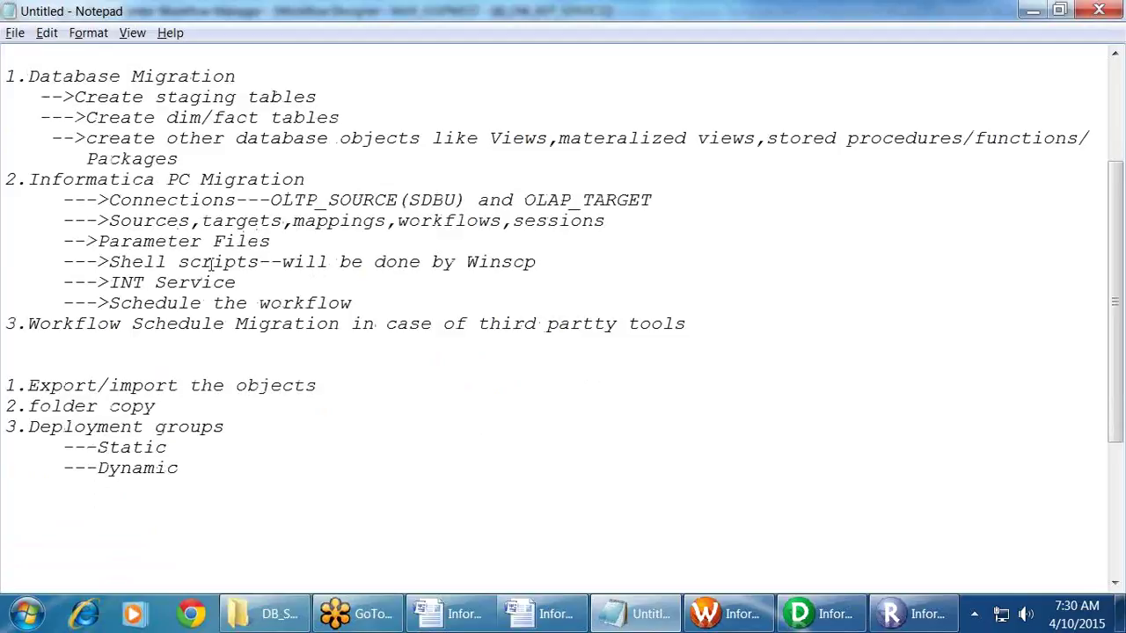
drag(327, 385, 24, 386)
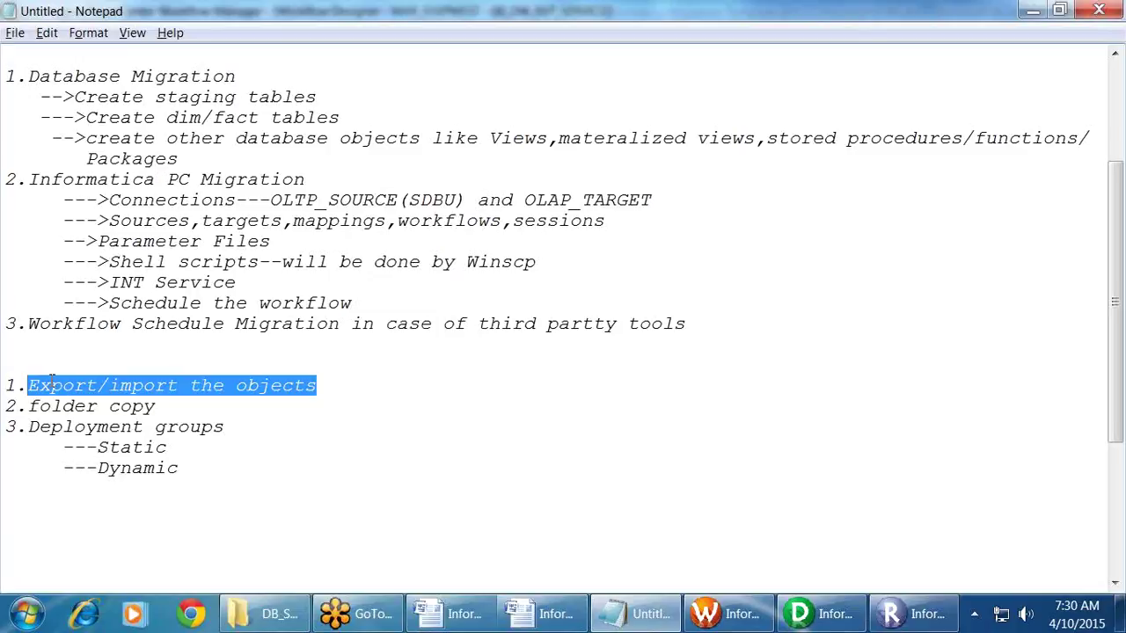
click(818, 614)
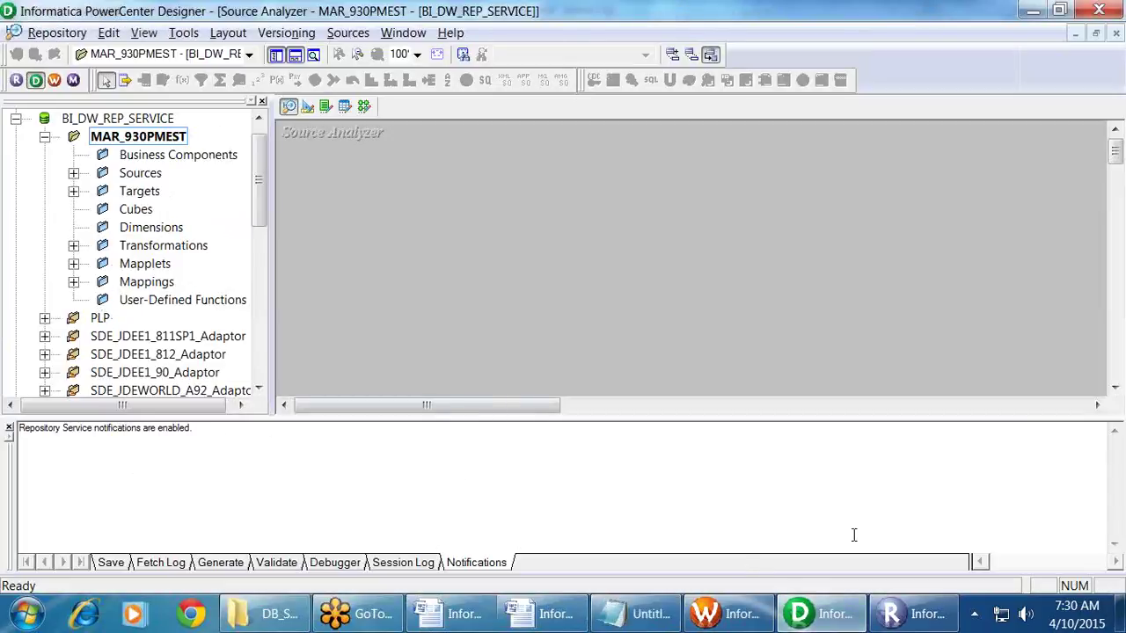
Step: Copy the MAR2015_930PMEST folder from the INFA_REPO repository in Repository Manager
click(902, 607)
click(48, 130)
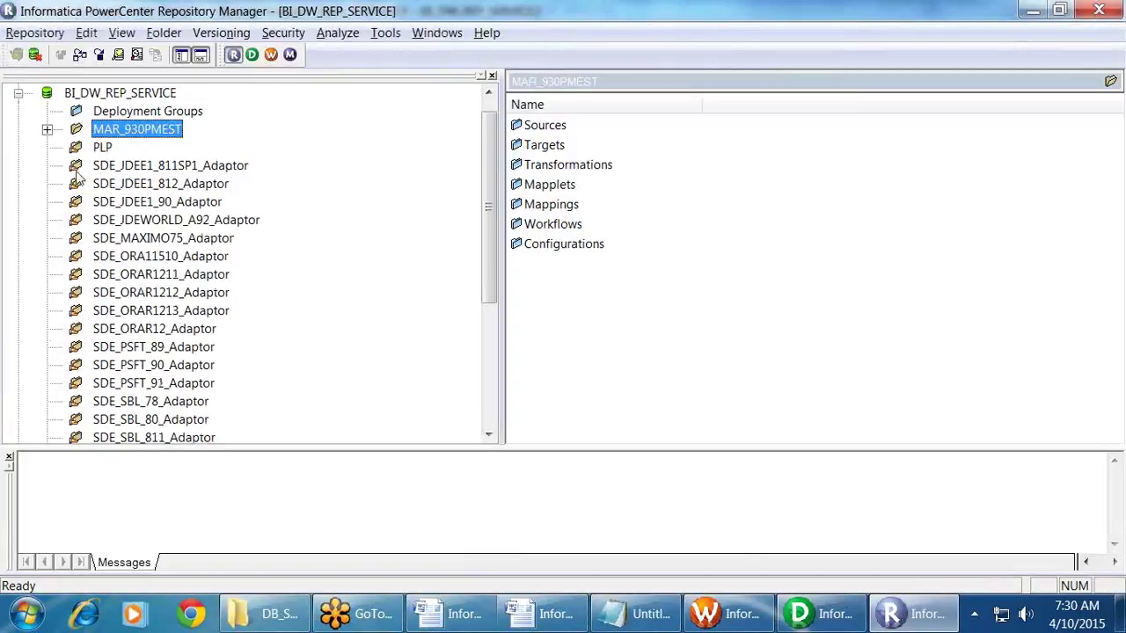
click(18, 94)
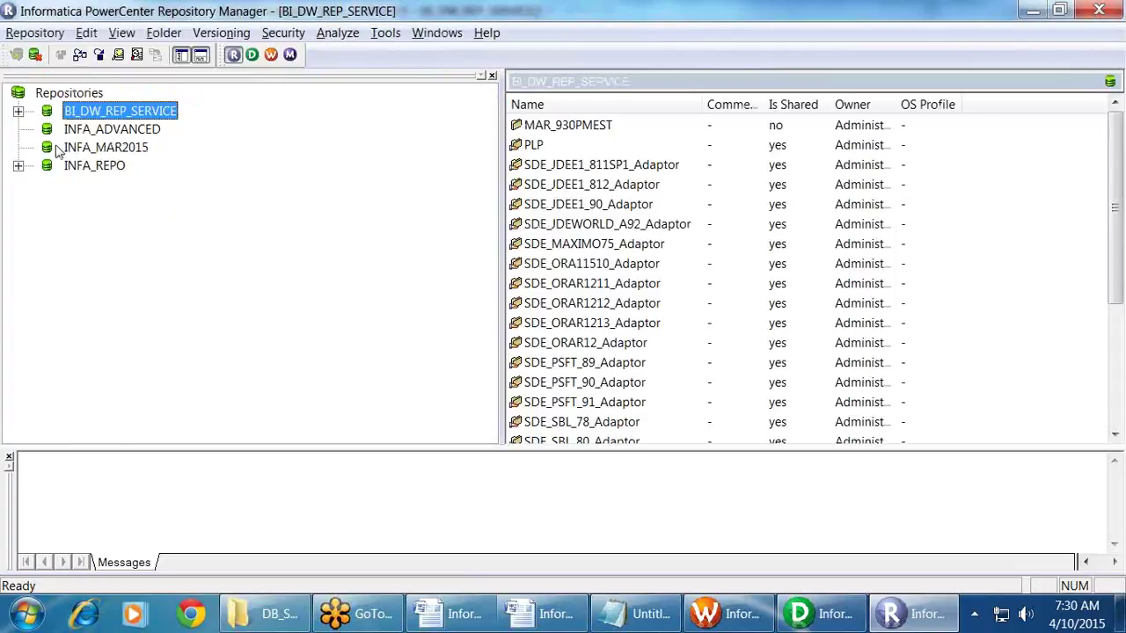
click(20, 164)
scroll(106, 215, up, 1)
scroll(108, 215, down, 20)
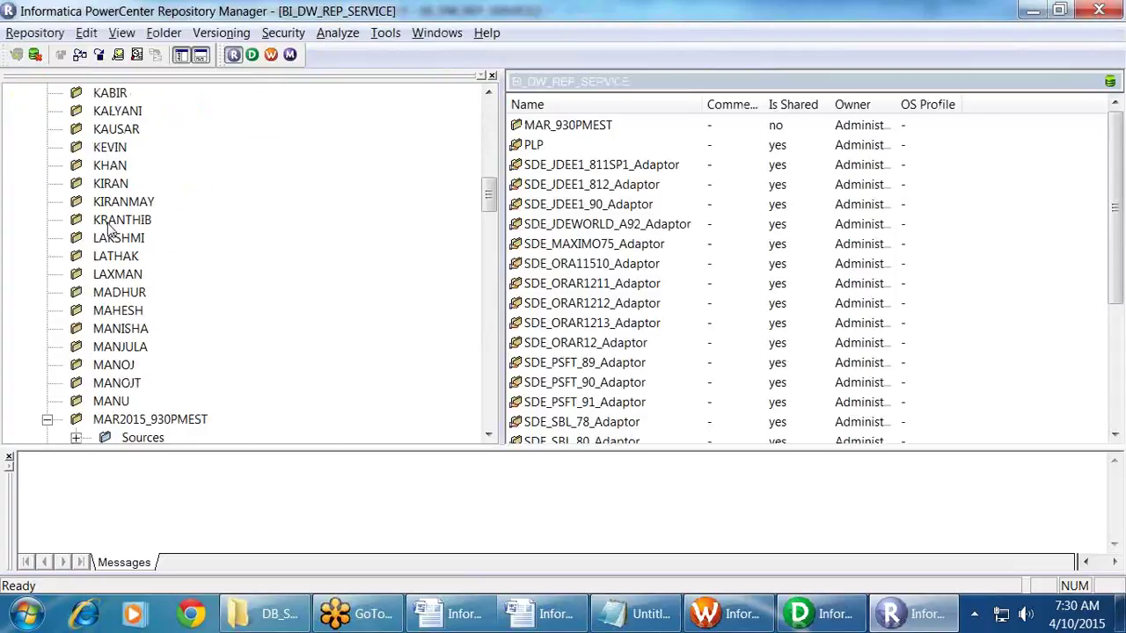
scroll(107, 228, up, 3)
click(46, 256)
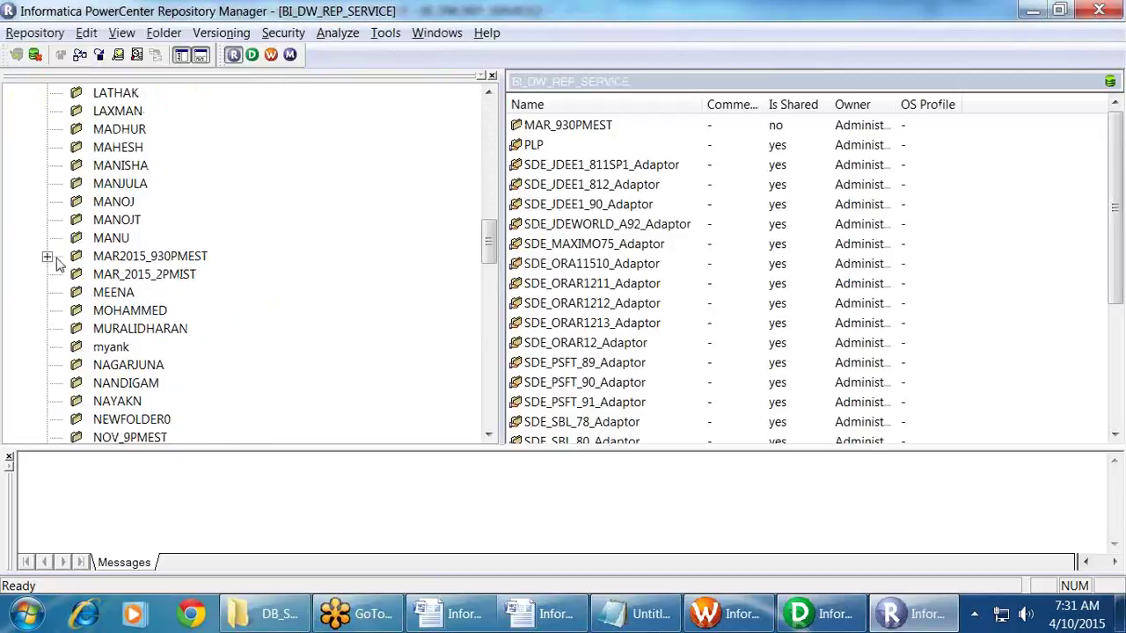
click(149, 256)
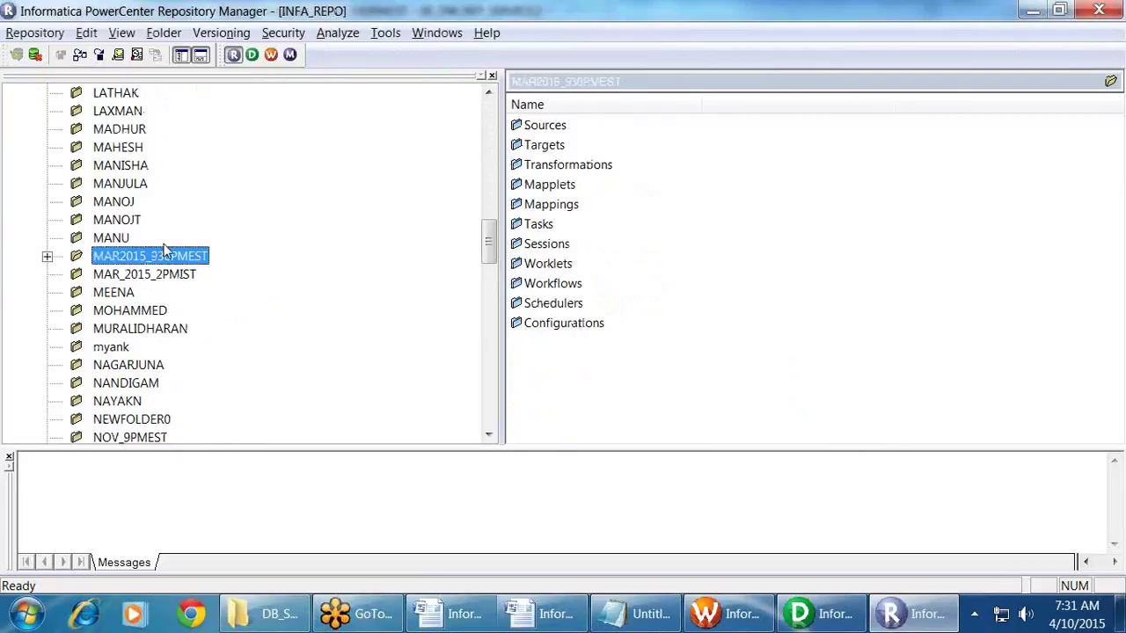
click(87, 34)
click(89, 35)
click(87, 33)
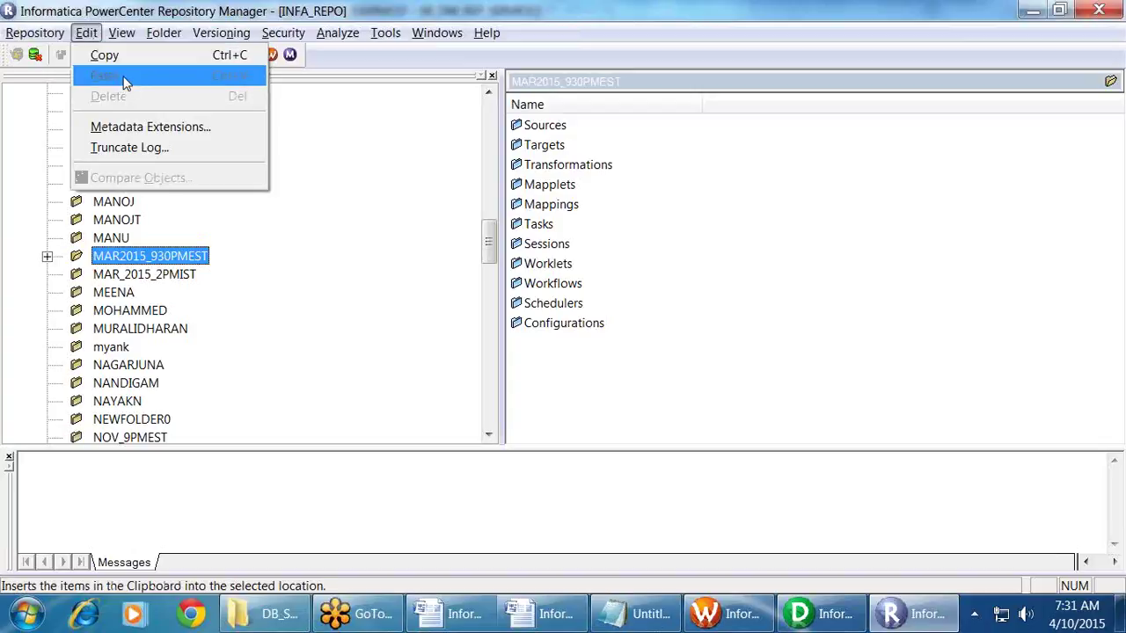
click(87, 33)
Step: Paste the folder into BI_DW_REP_SERVICE, choosing typical options for the copy
scroll(120, 195, up, 10)
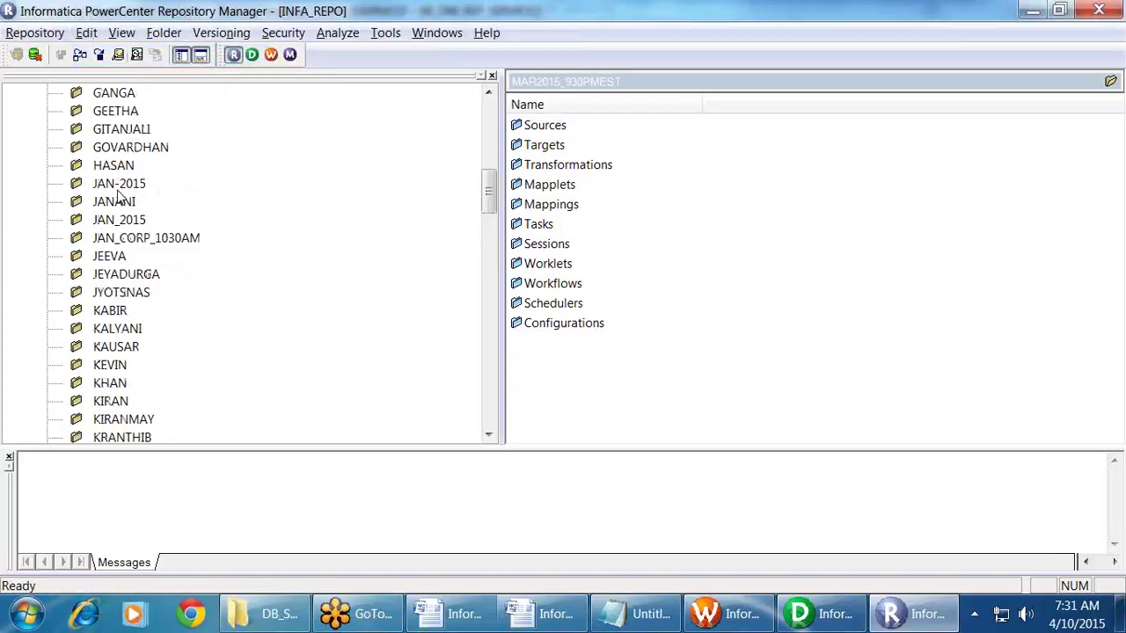
click(18, 165)
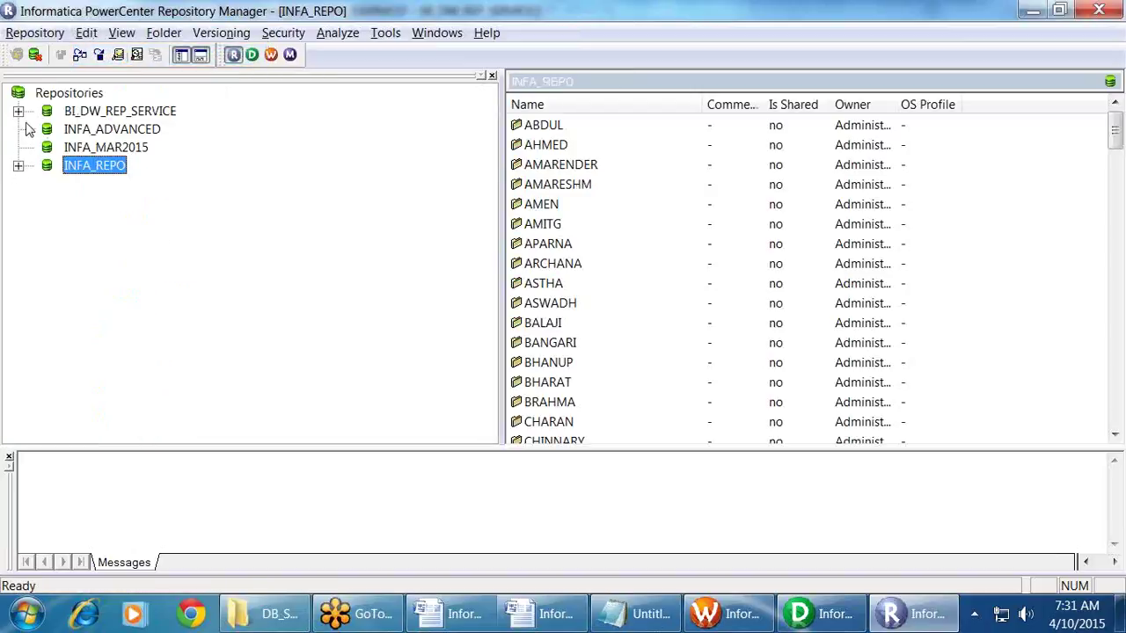
click(18, 111)
click(106, 111)
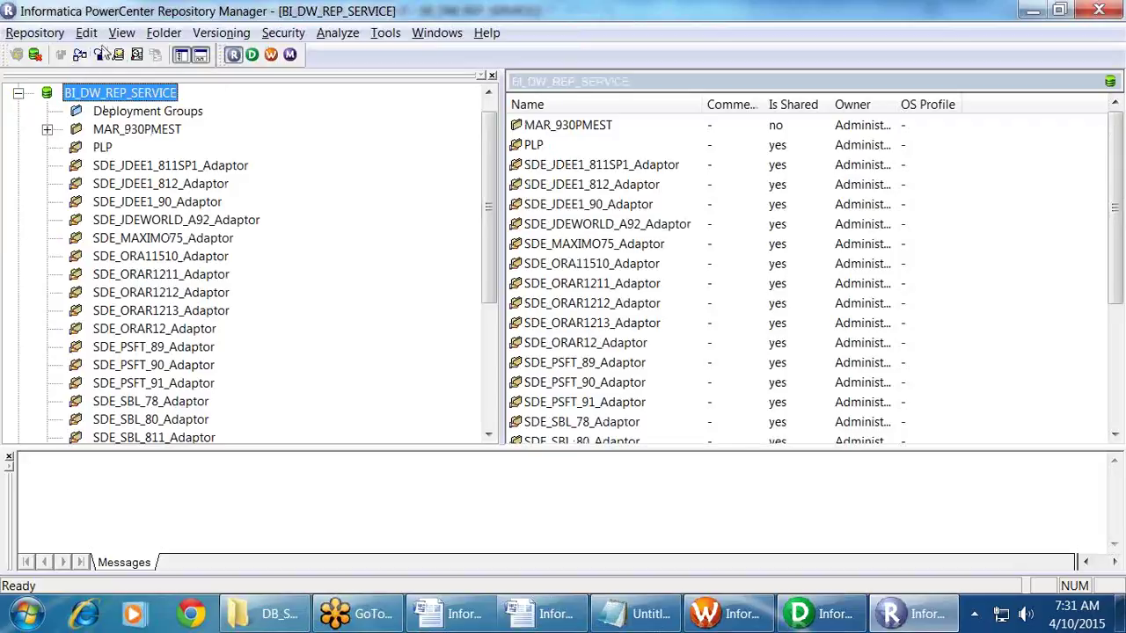
click(91, 39)
click(106, 79)
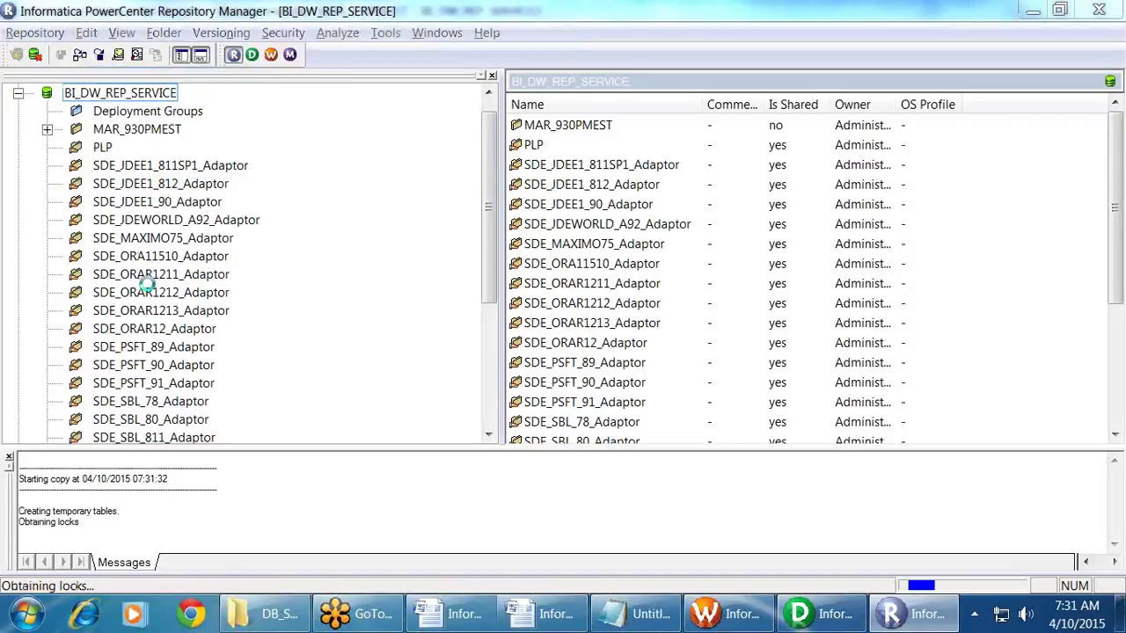
click(585, 335)
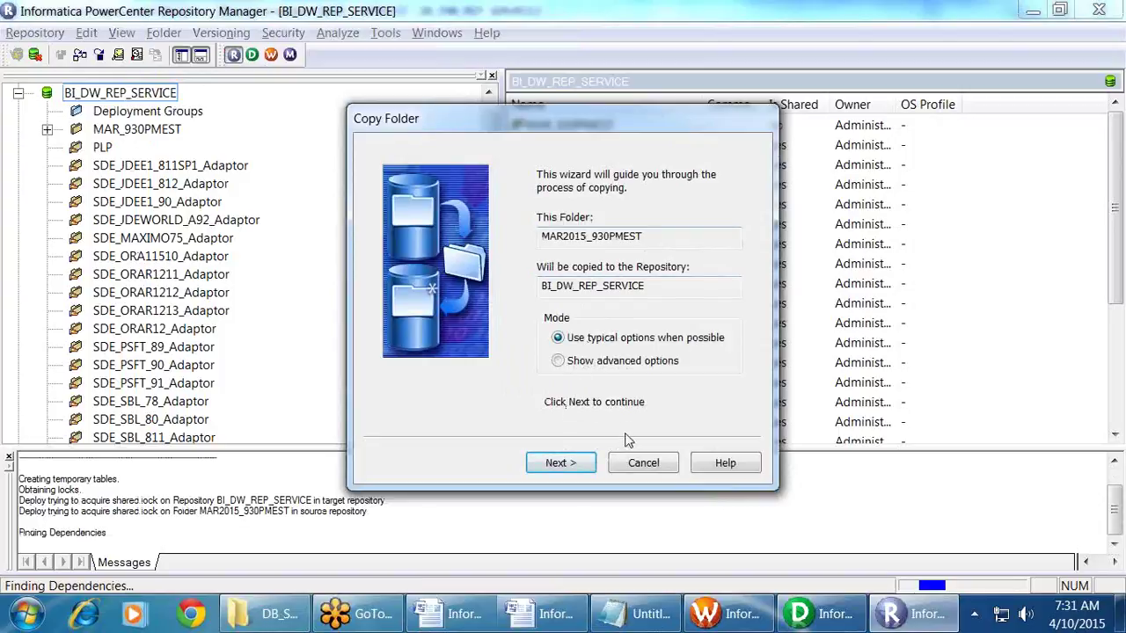
Step: Step past introduction, all versions and default owner, enabling persisted mapping variable values
click(570, 464)
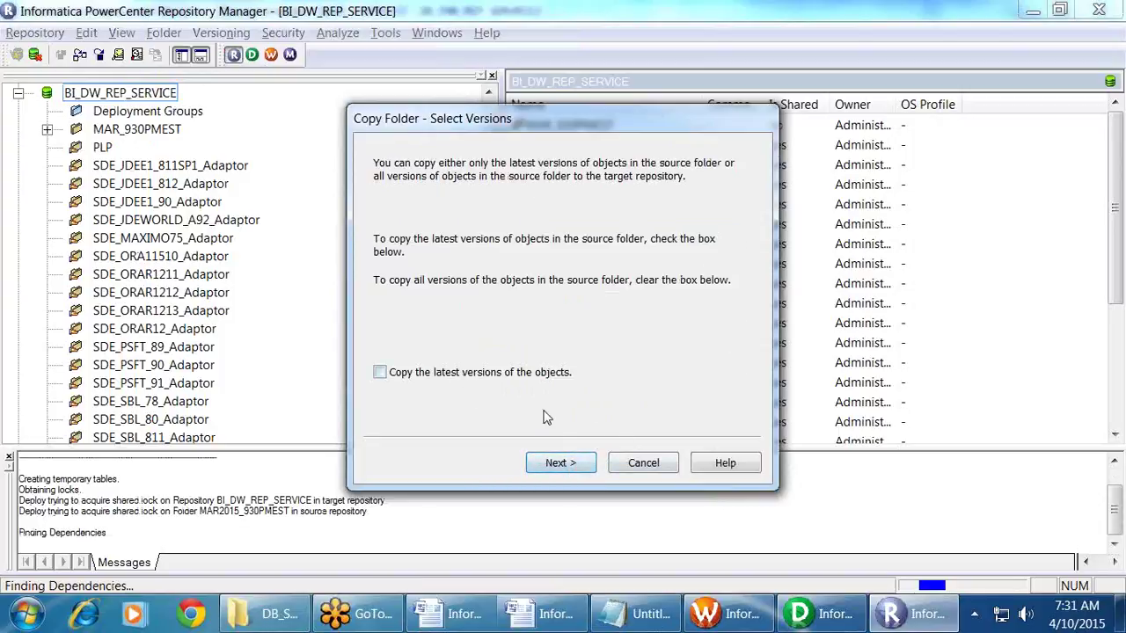
click(570, 462)
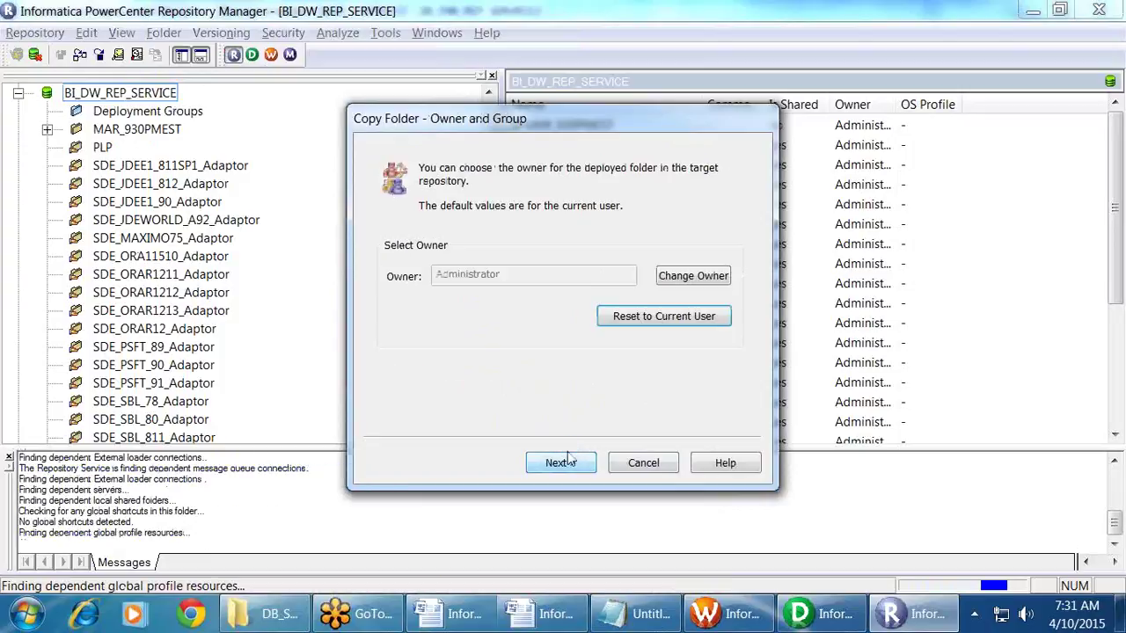
click(563, 463)
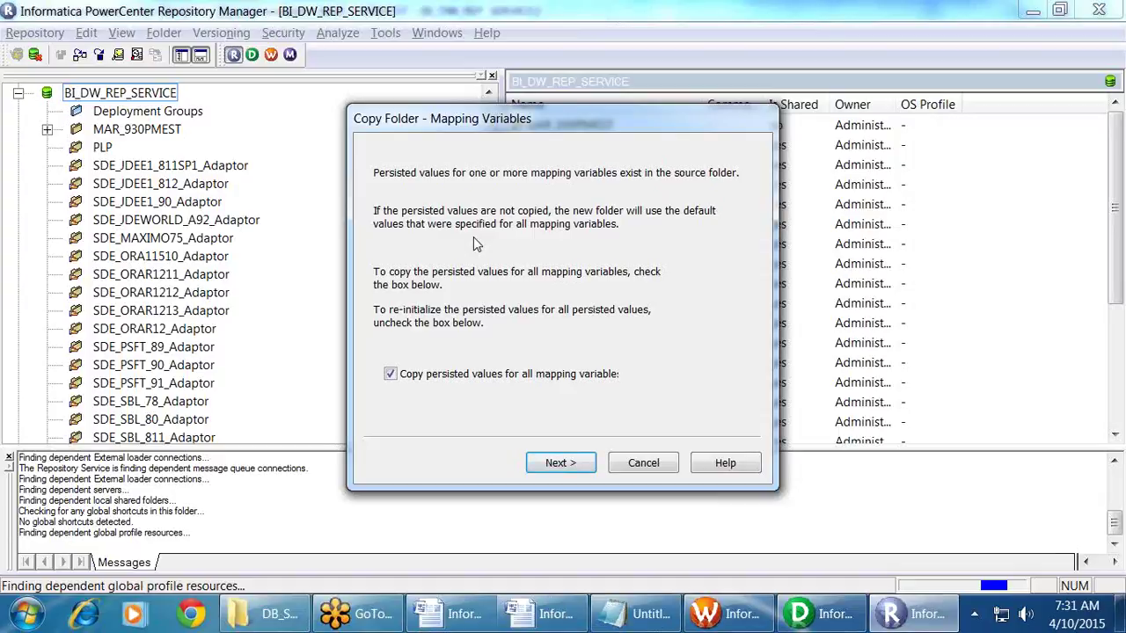
click(408, 375)
click(570, 467)
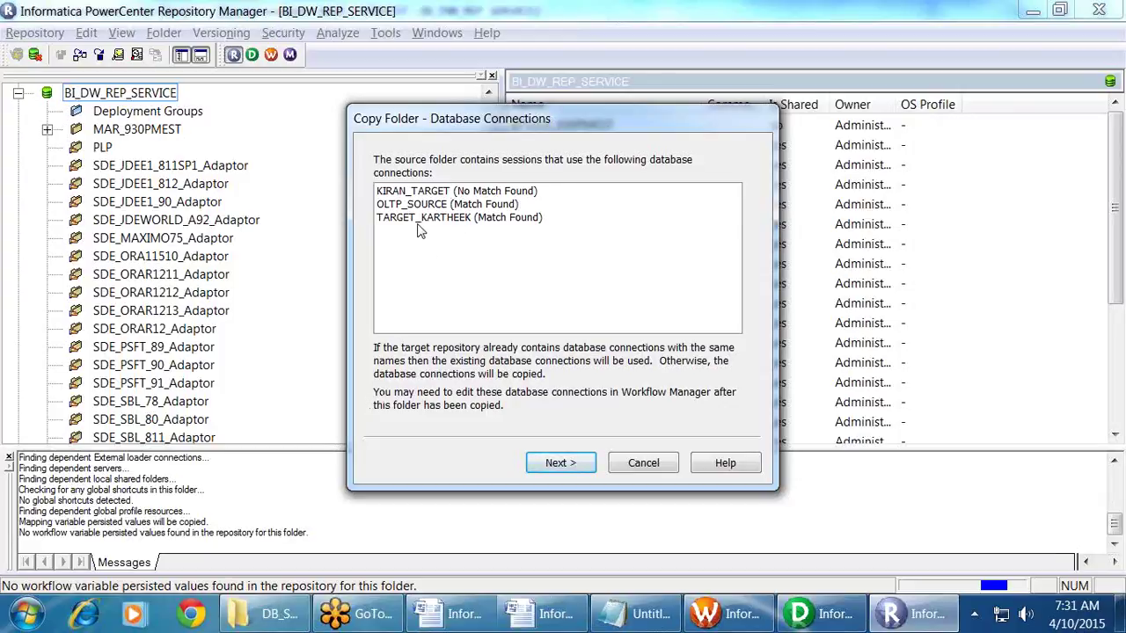
click(422, 220)
Step: Review the unmatched target and matched OLTP_SOURCE connections, then continue to the shared folder check
click(429, 206)
click(429, 217)
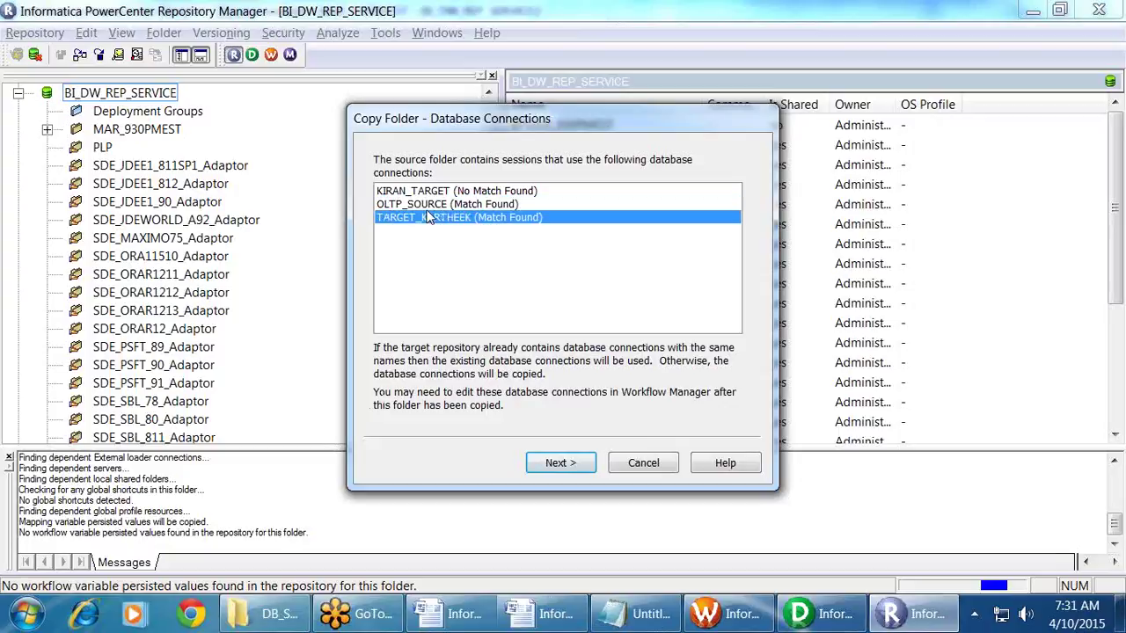
click(429, 192)
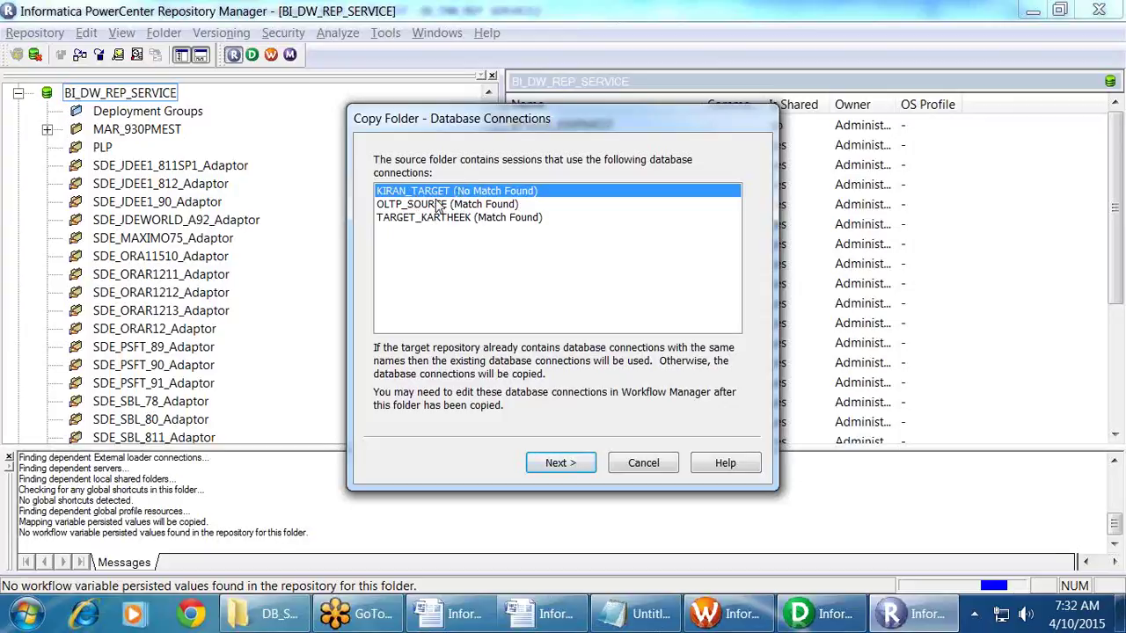
click(466, 204)
click(475, 217)
click(482, 205)
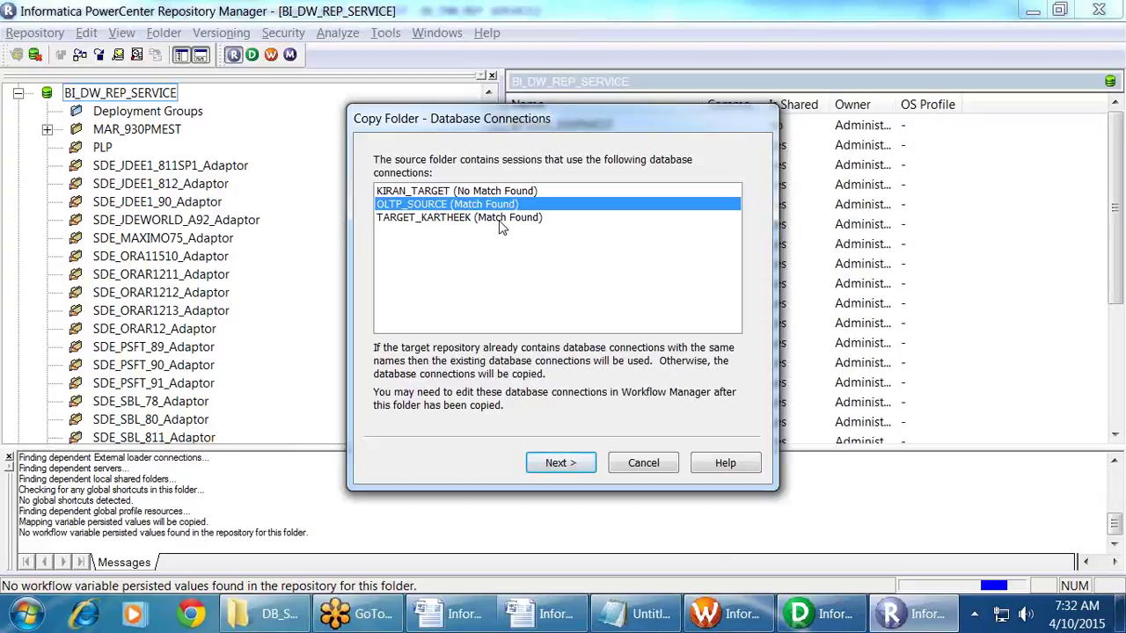
click(586, 460)
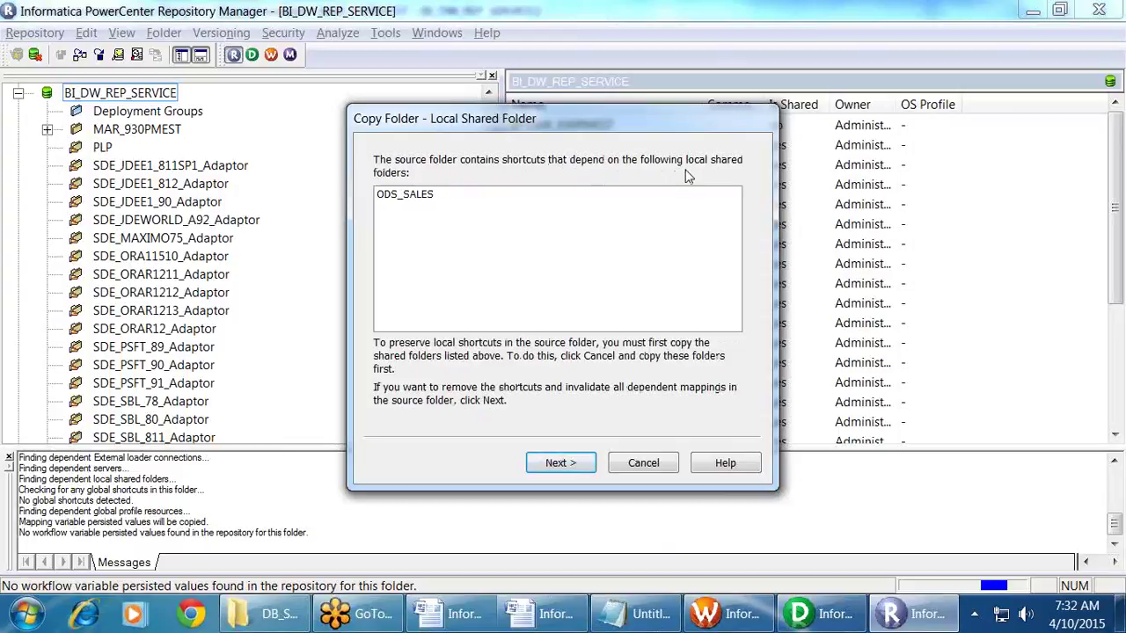
Step: Pass the ODS_SALES shortcut warning, skip run history, and start the copy with deployOptions.xml
click(405, 195)
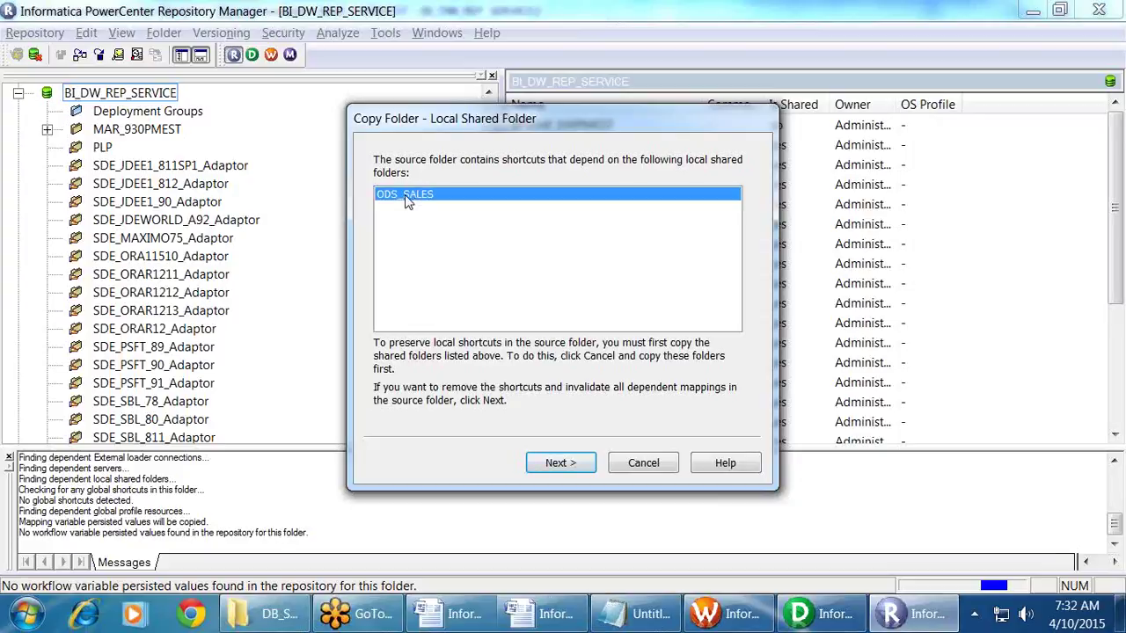
click(585, 464)
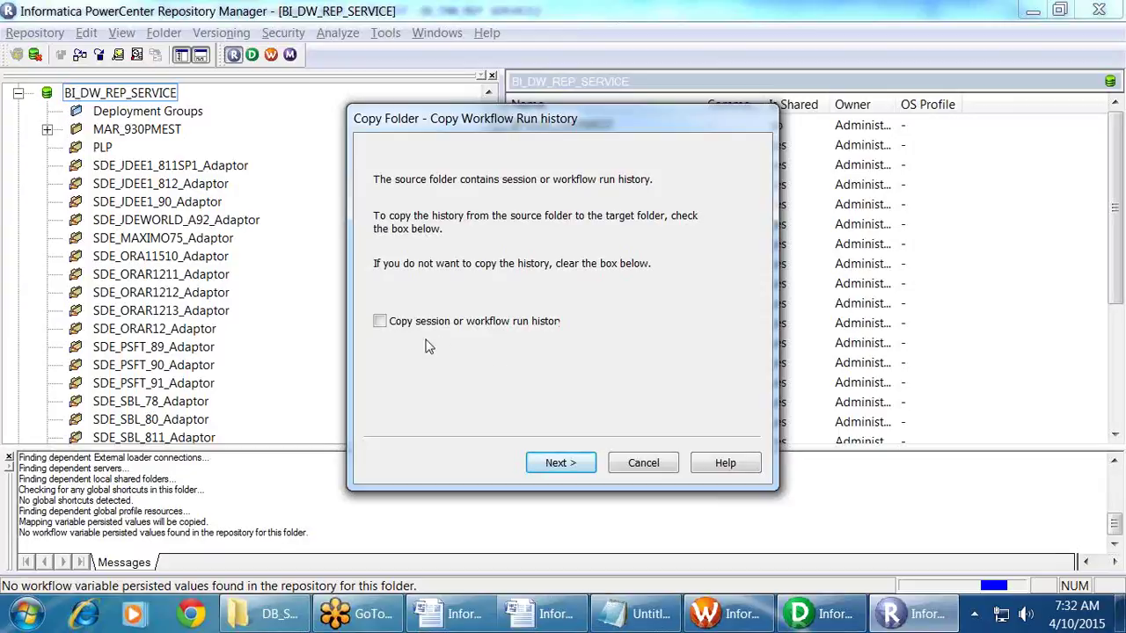
click(580, 464)
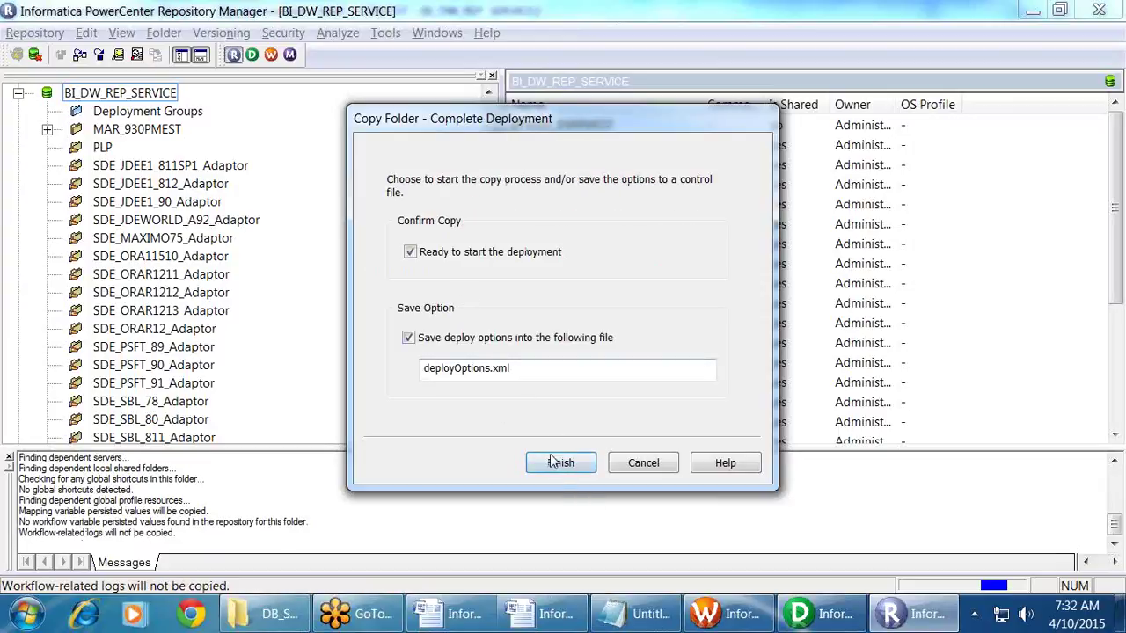
drag(552, 372, 376, 366)
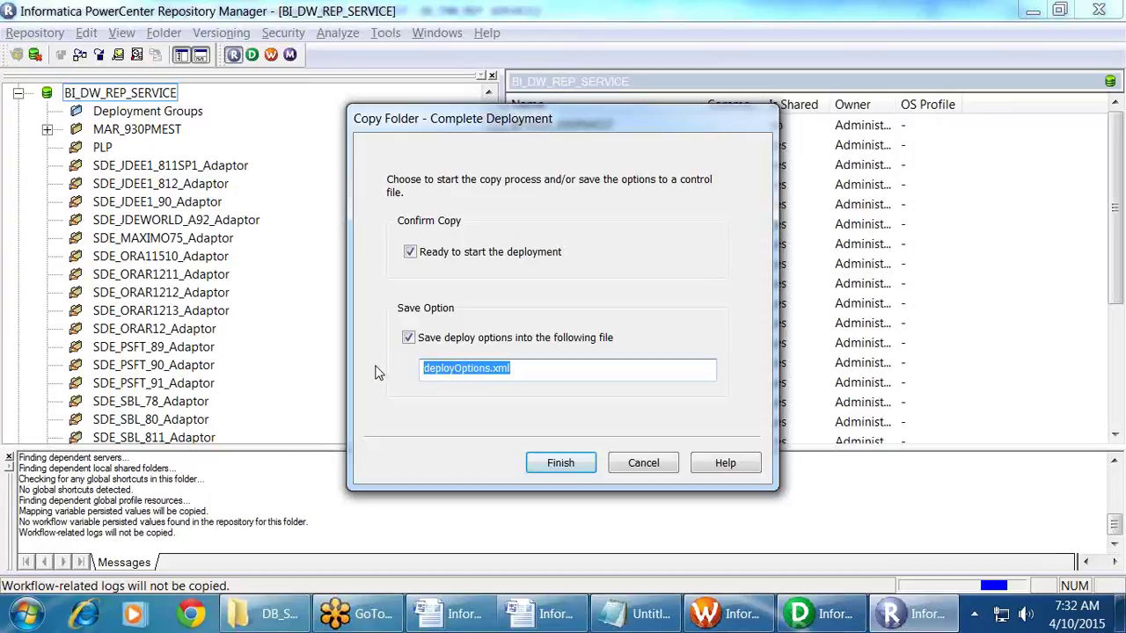
click(550, 465)
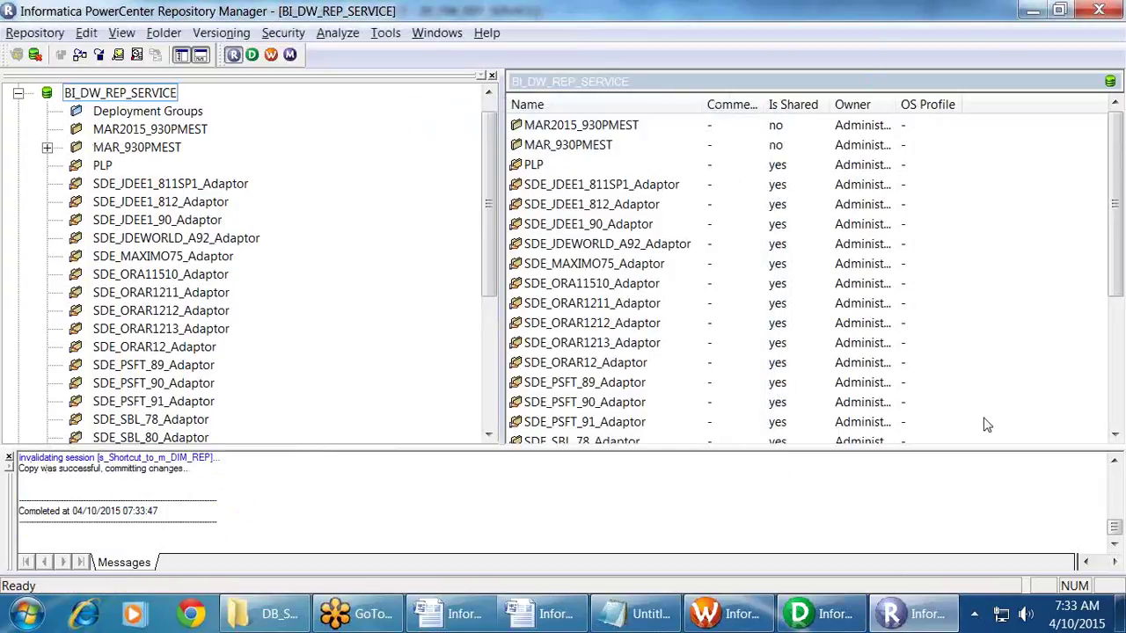
Step: Review the copy log, highlighting the invalidated session messages
scroll(139, 508, up, 4)
scroll(139, 508, down, 1)
drag(102, 484, 201, 523)
click(337, 503)
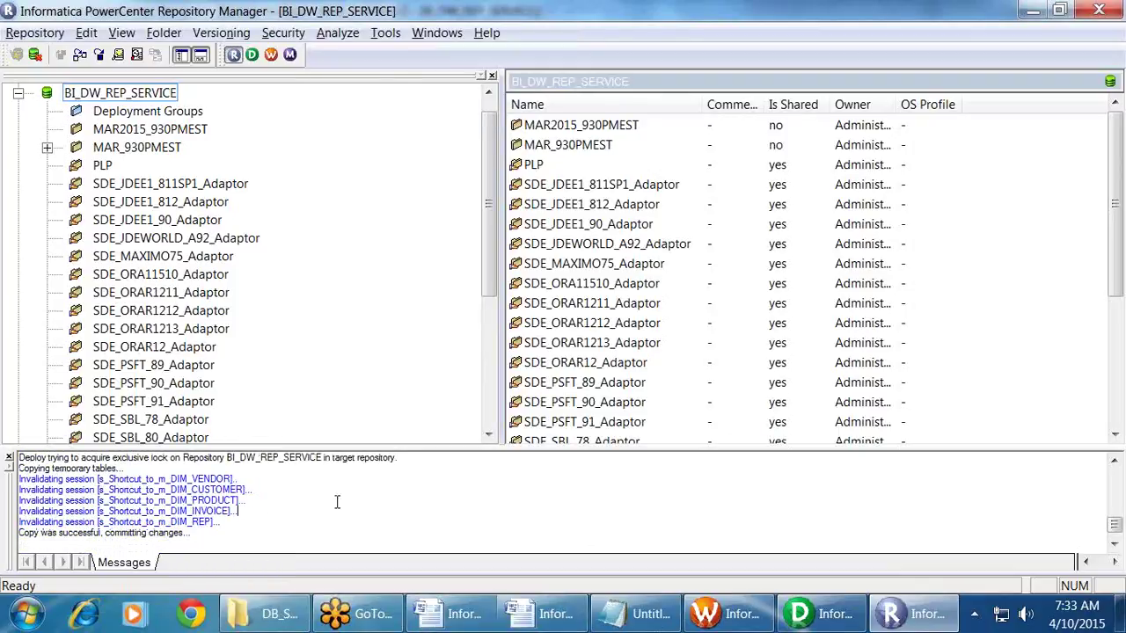
click(141, 292)
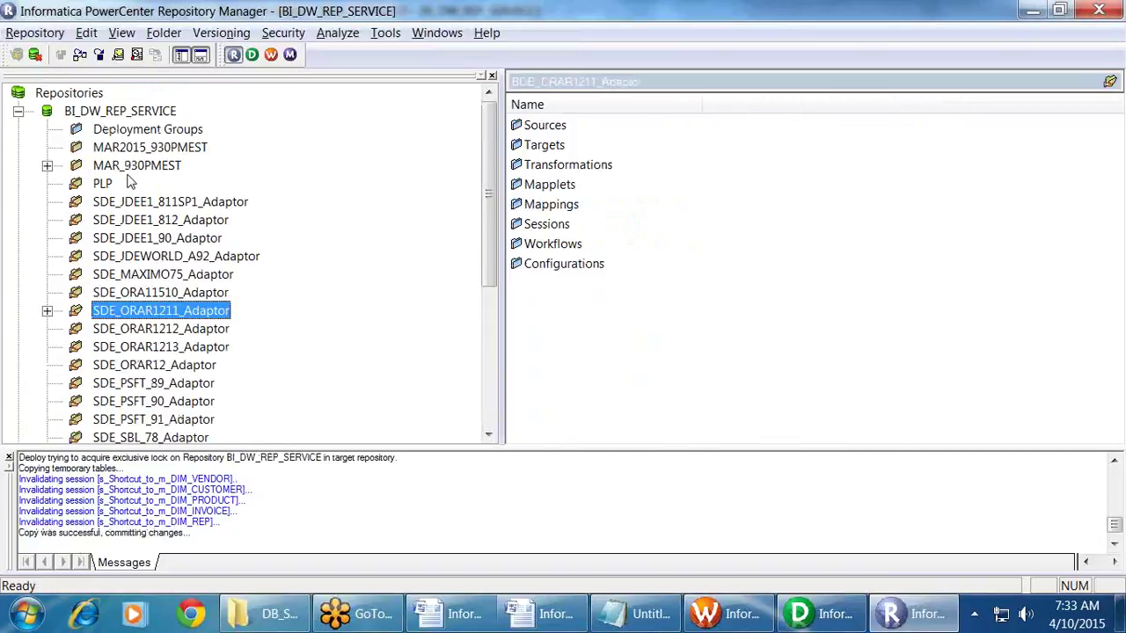
drag(85, 489, 223, 525)
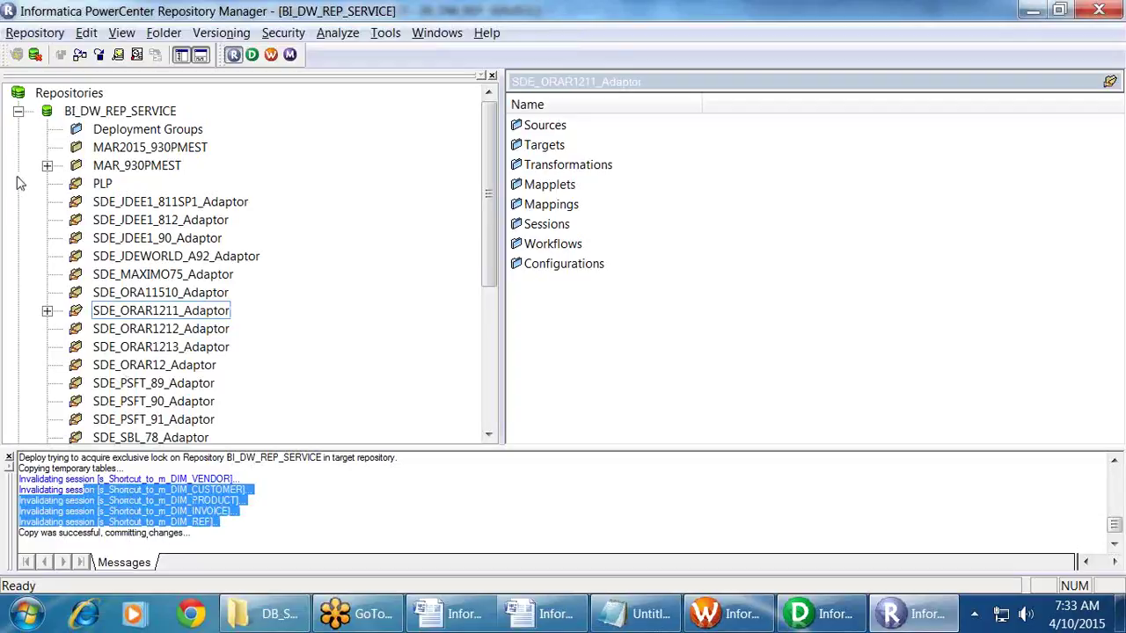
Step: Browse the workflows copied into MAR2015_930PMEST in the Navigator and select that folder
click(46, 166)
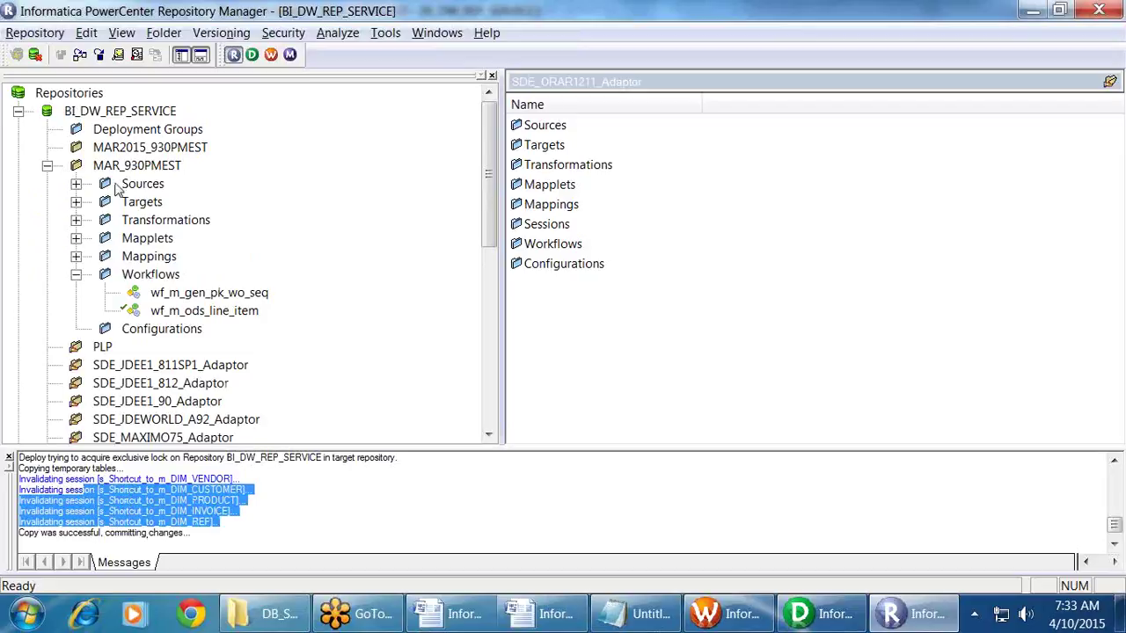
right_click(127, 166)
click(295, 153)
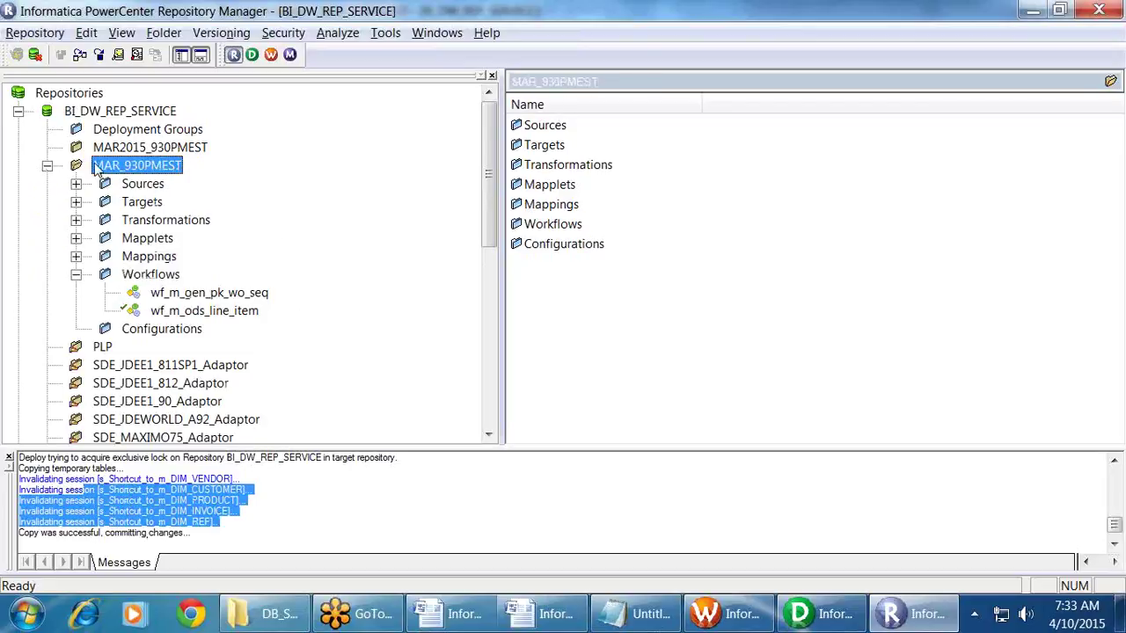
double_click(137, 147)
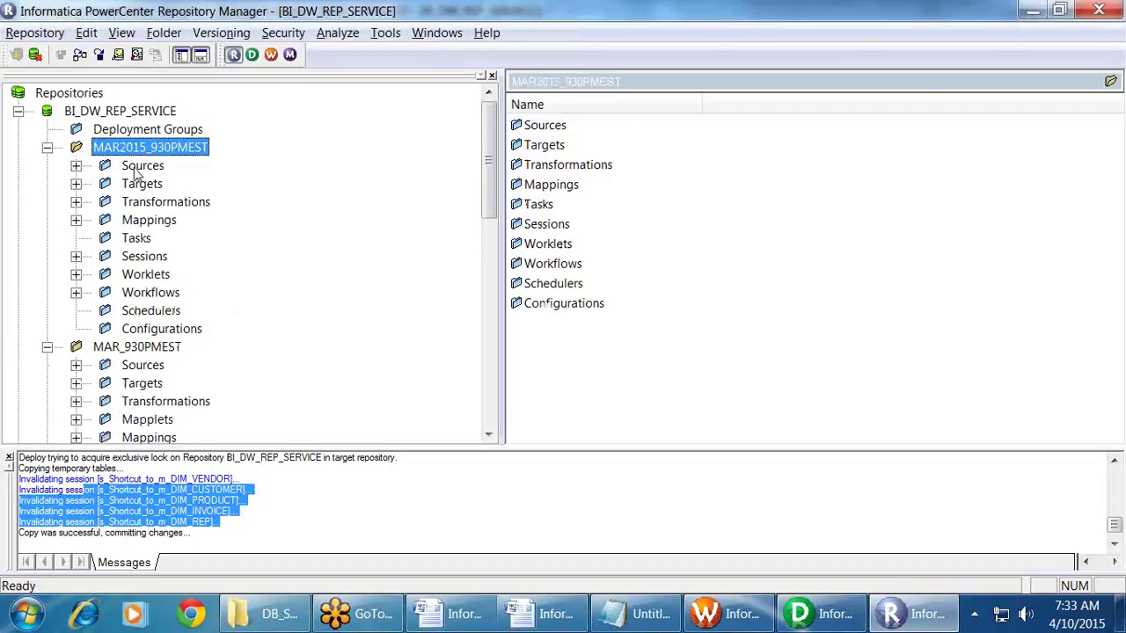
double_click(113, 349)
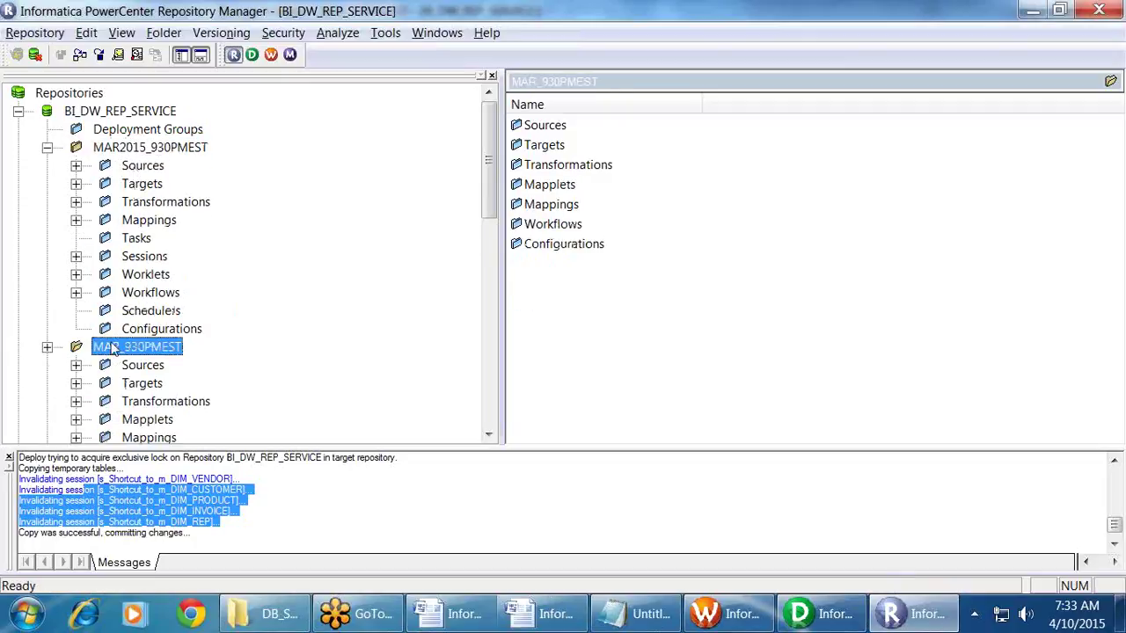
click(75, 292)
scroll(130, 288, down, 7)
scroll(131, 289, up, 4)
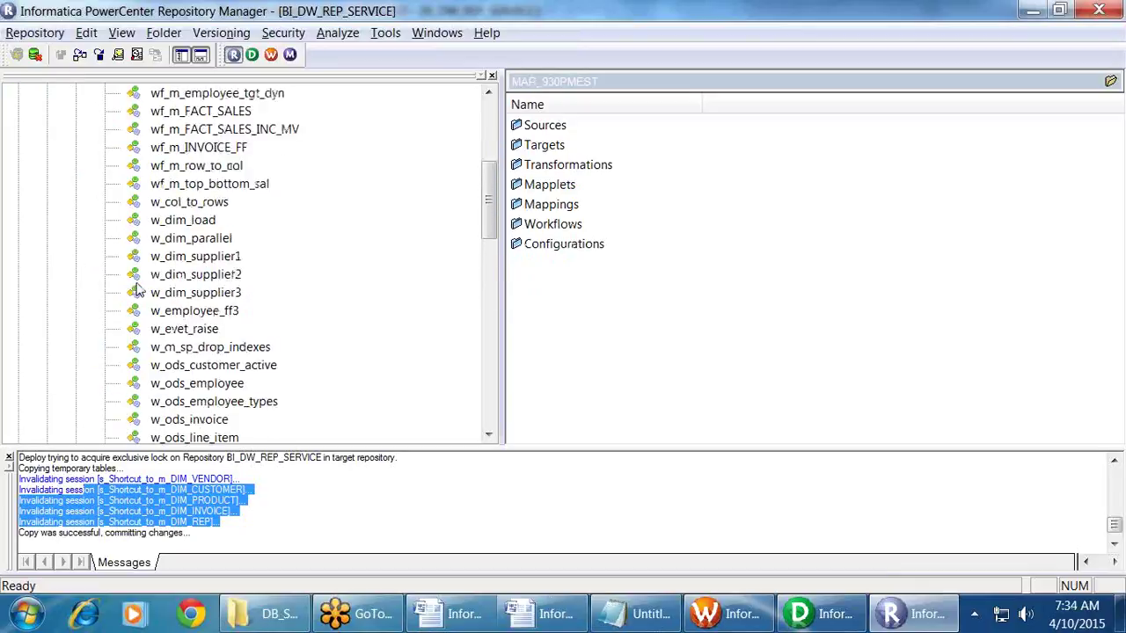
scroll(224, 237, down, 3)
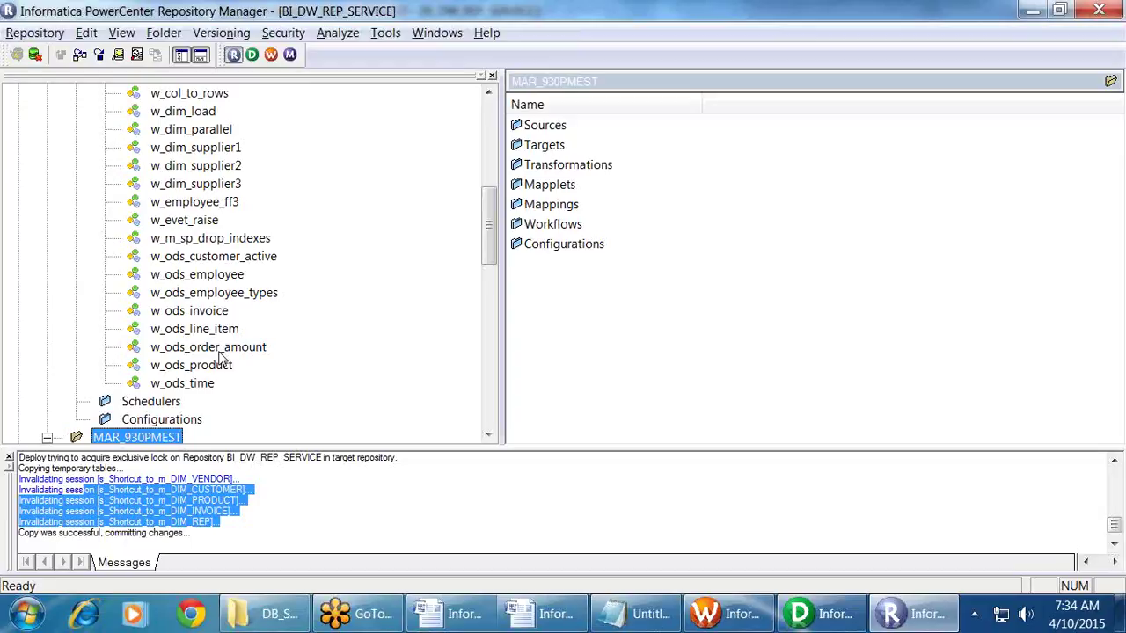
scroll(220, 356, up, 10)
click(47, 147)
click(120, 151)
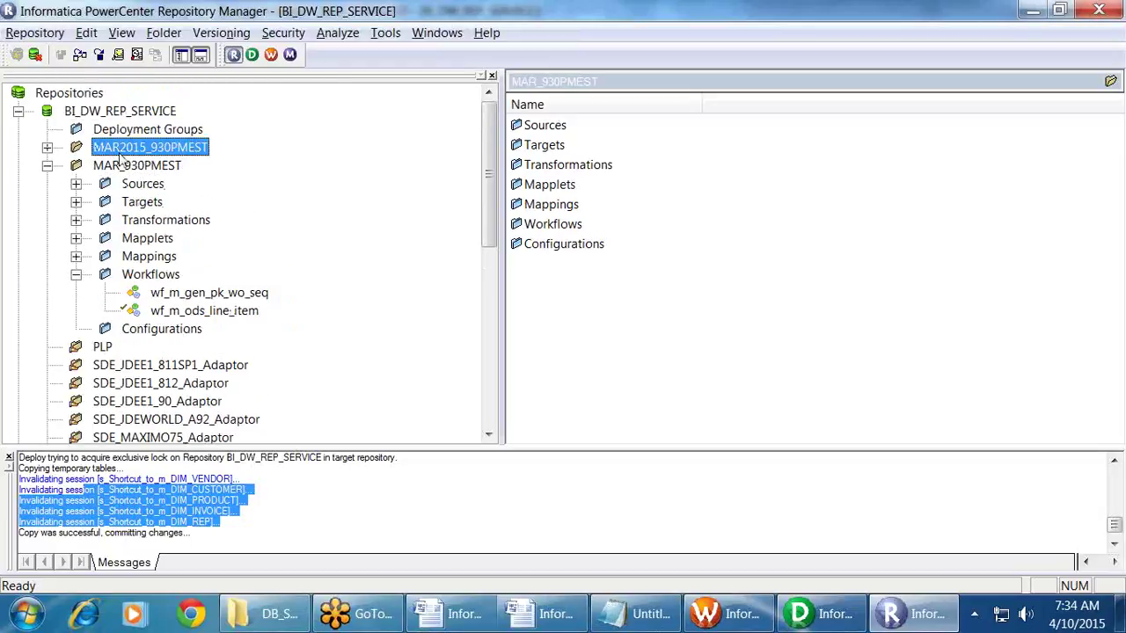
click(163, 33)
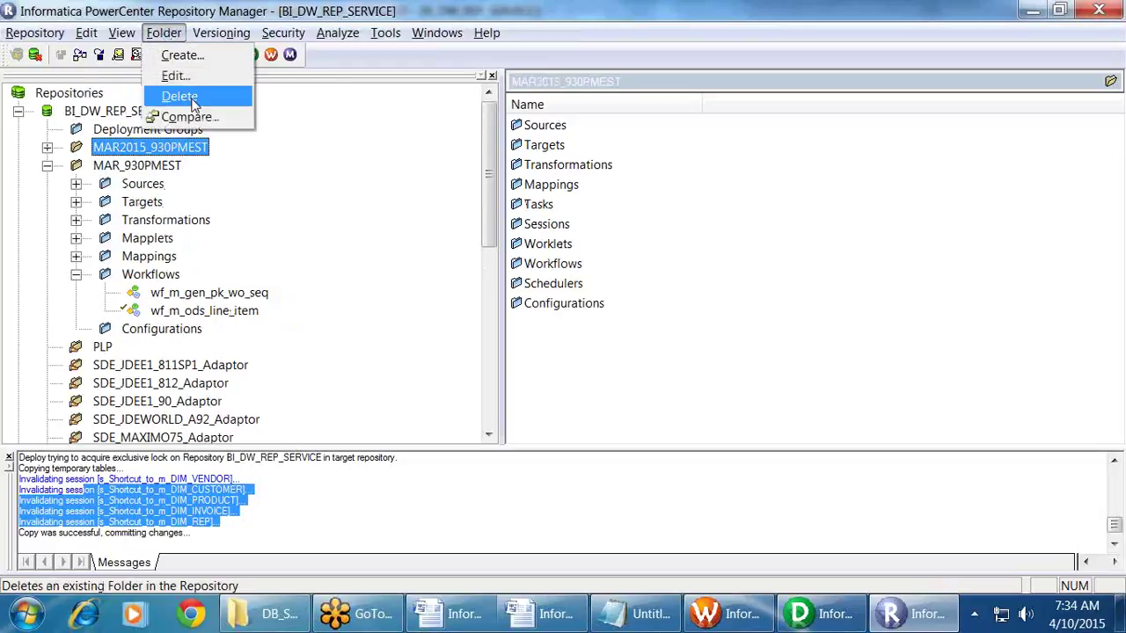
Step: Delete the MAR2015_930PMEST folder, accepting both warnings and the success message
click(180, 97)
click(630, 351)
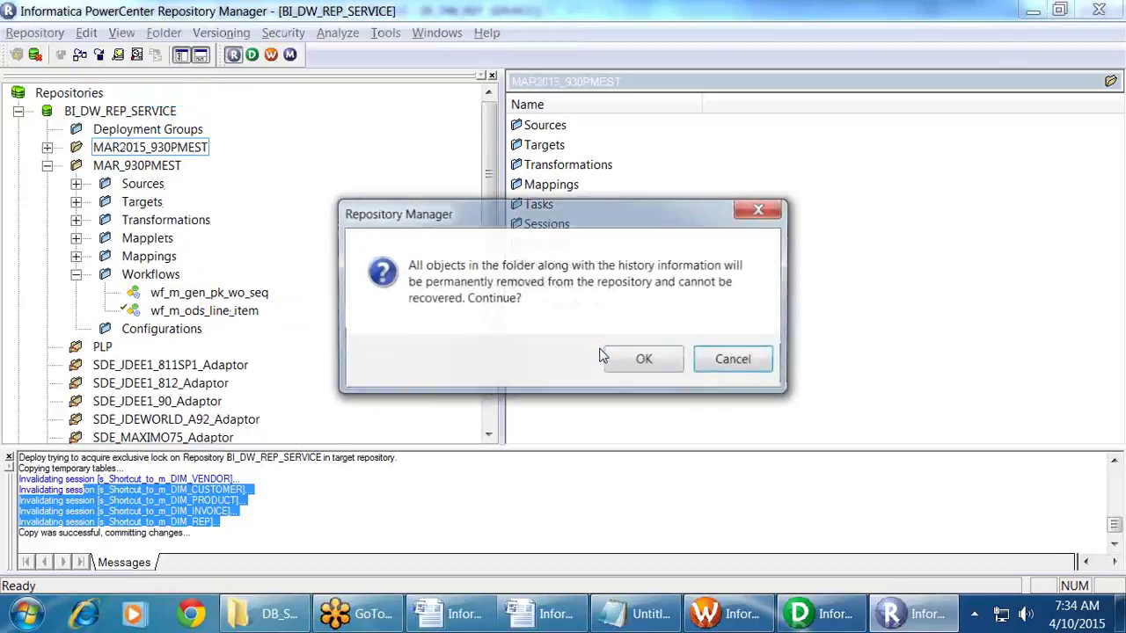
click(643, 364)
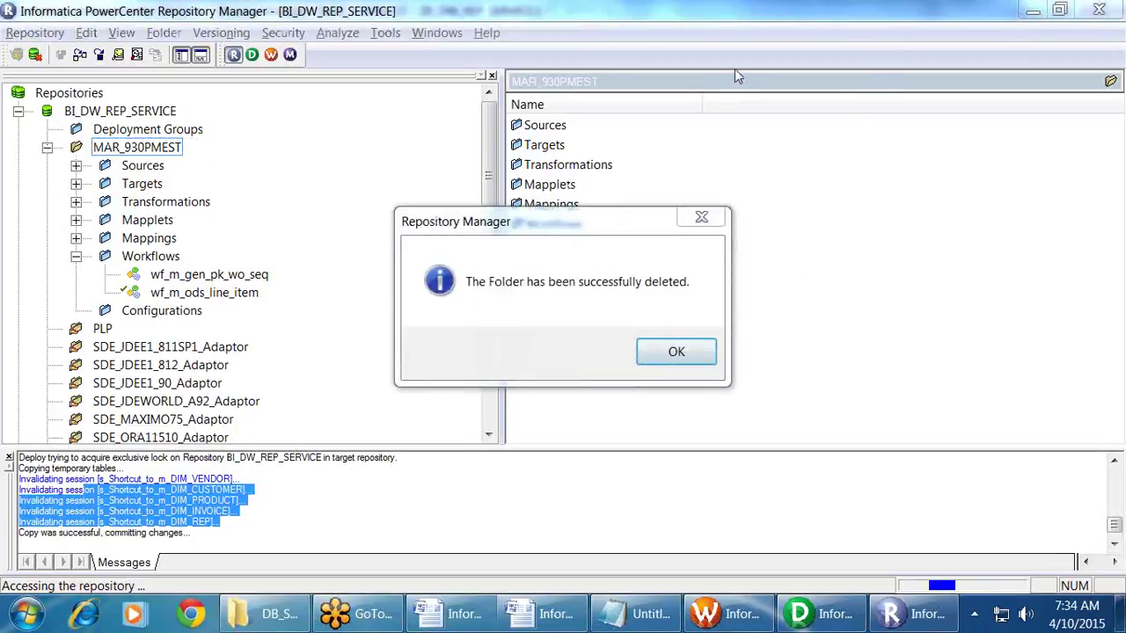
click(665, 354)
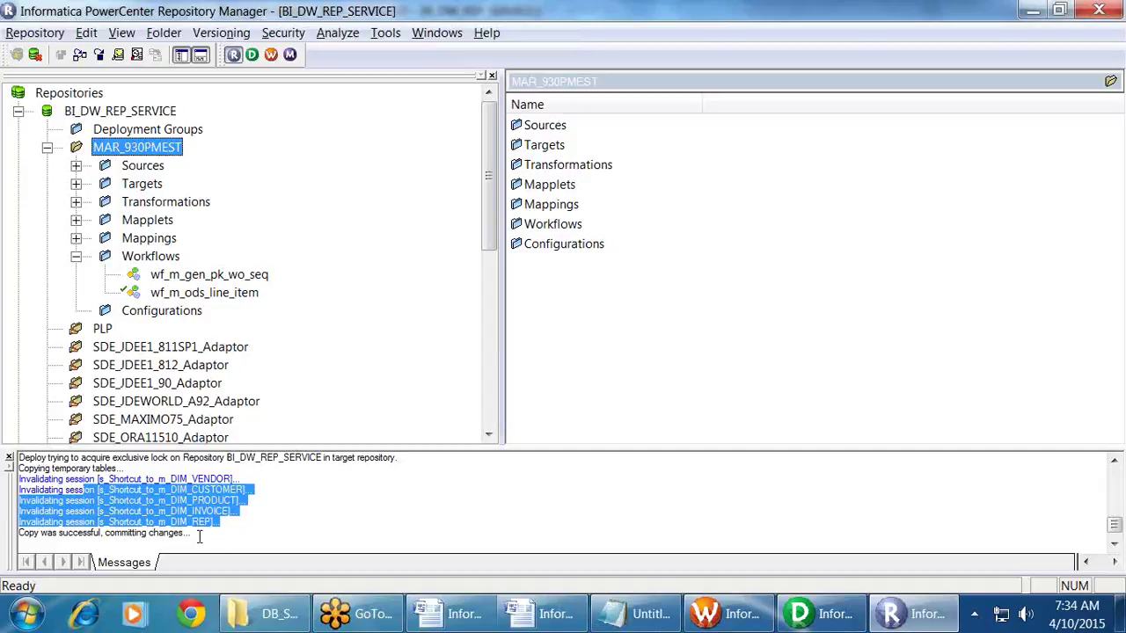
Step: Recheck the invalidated session messages in the log and collapse MAR_930PMEST
click(267, 521)
drag(70, 489, 224, 521)
click(314, 510)
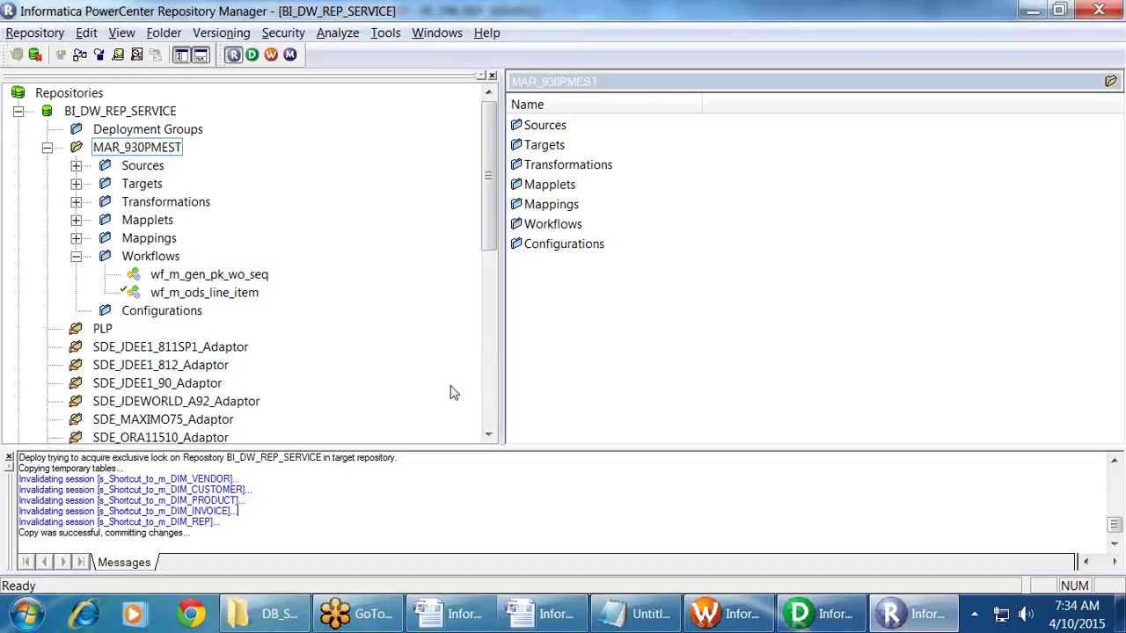
click(158, 403)
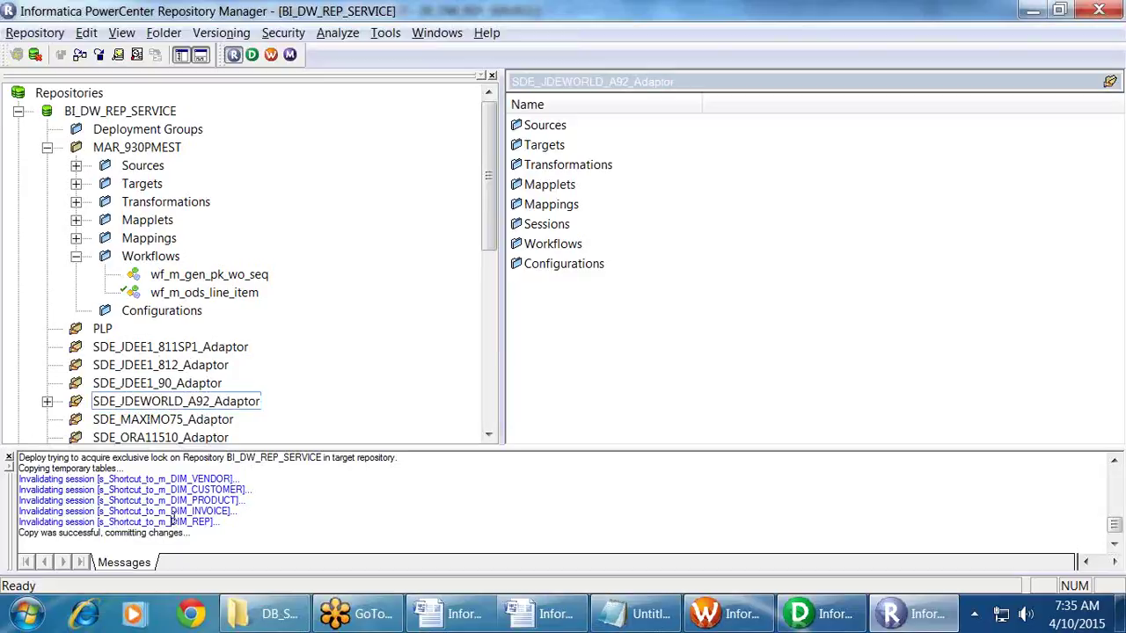
click(48, 148)
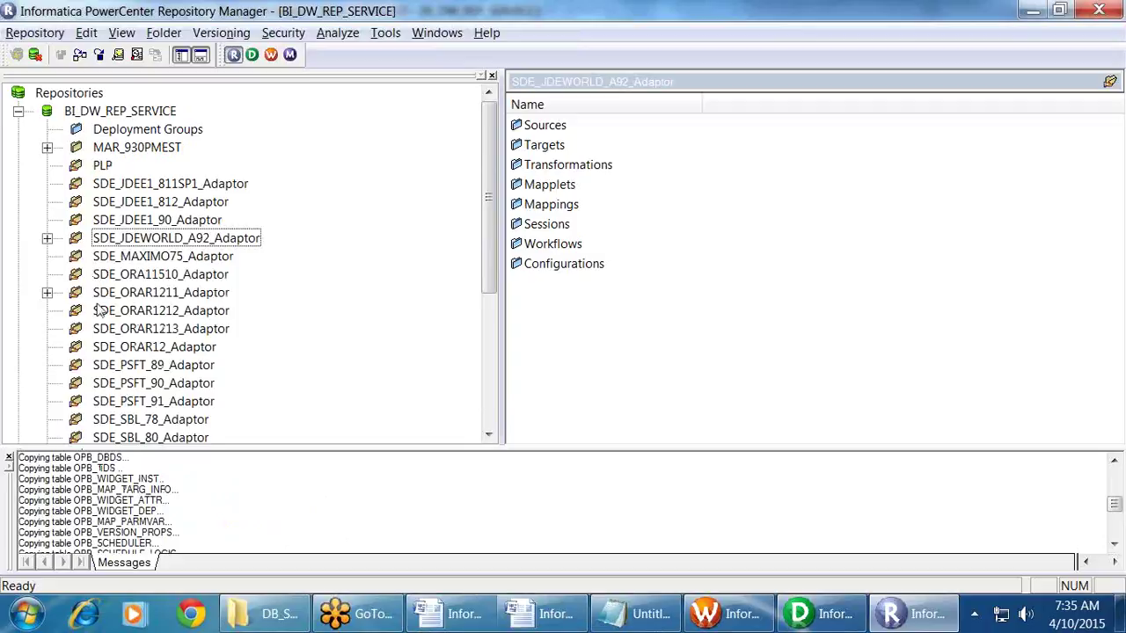
click(651, 620)
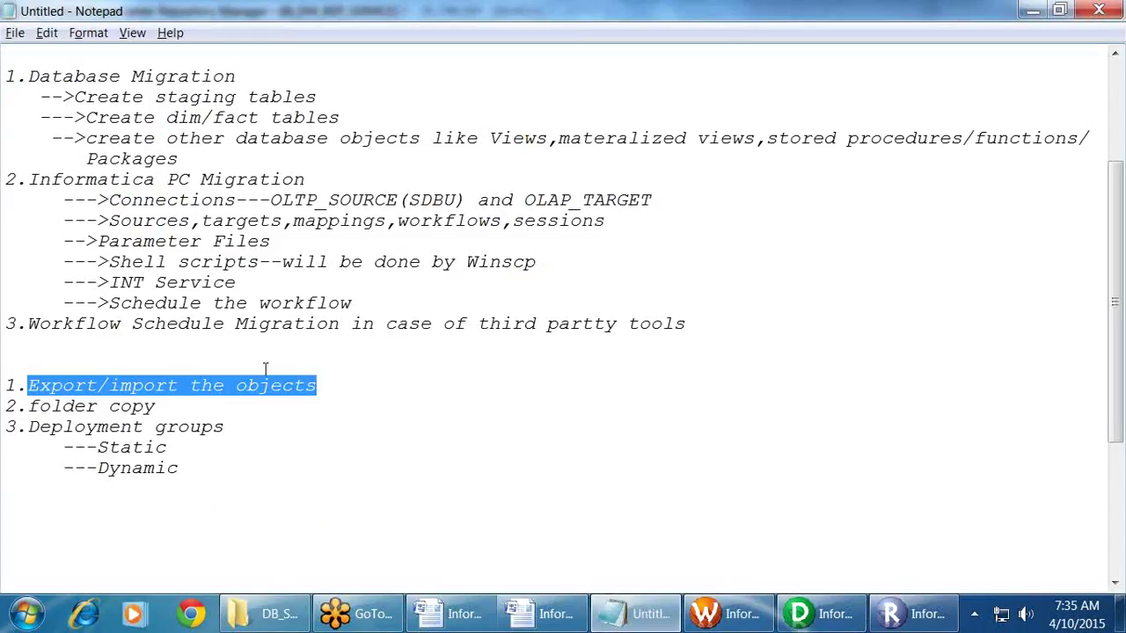
Step: Highlight the export/import and folder copy migration methods in the Notepad notes
click(293, 406)
key(shift+Up)
key(shift+Home)
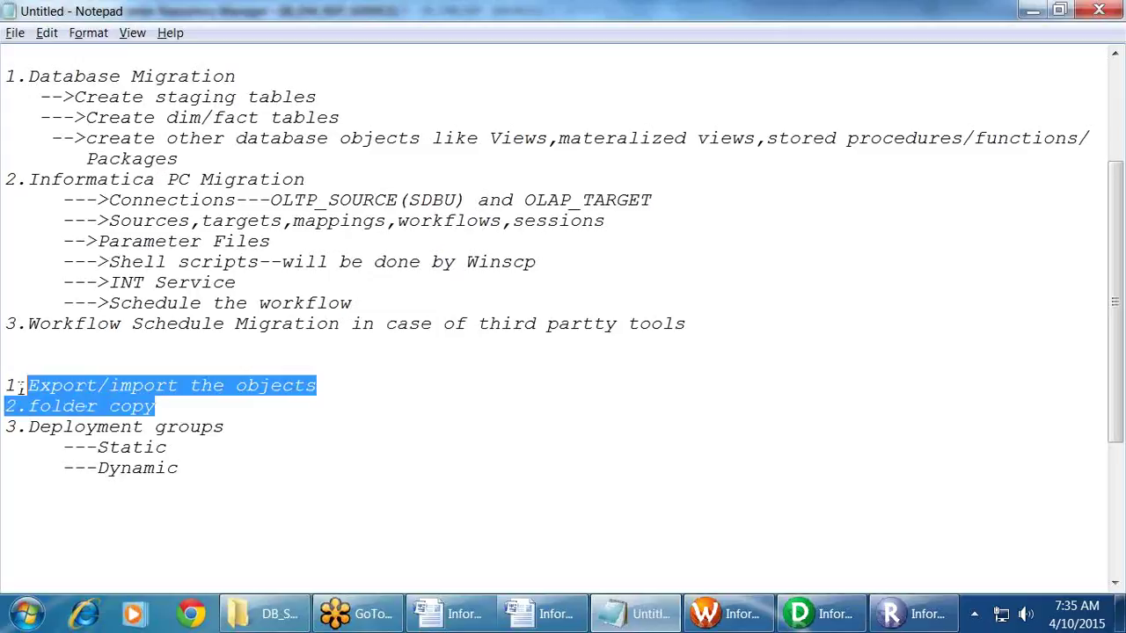
click(293, 406)
drag(231, 402, 3, 385)
click(132, 385)
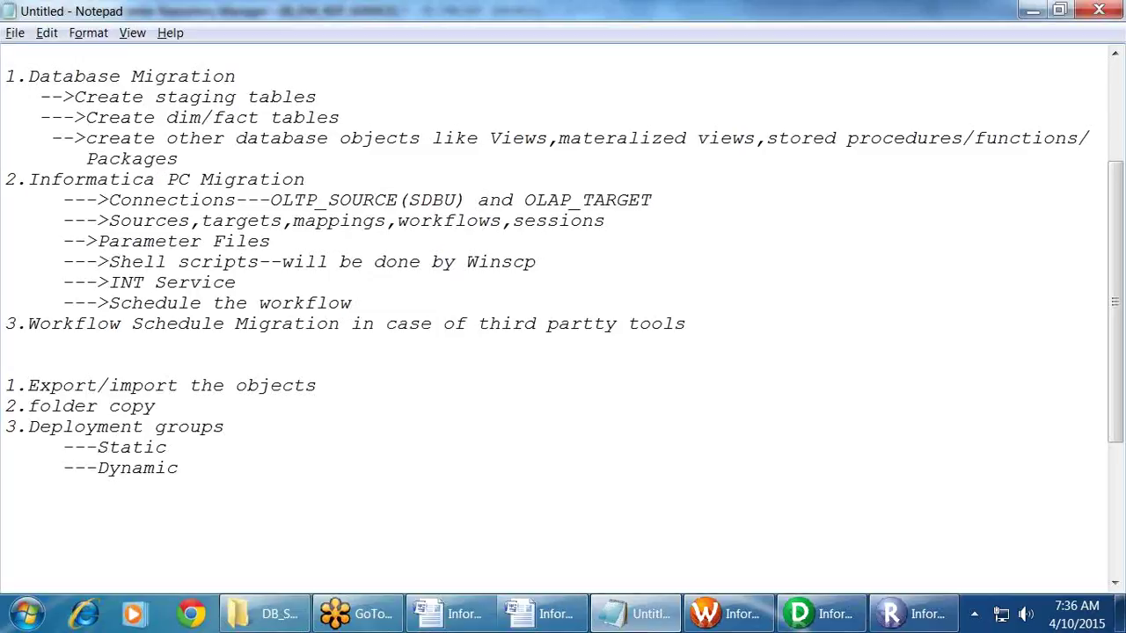
Step: Highlight the Static and Dynamic deployment group lines, then go back to Repository Manager
drag(187, 451, 62, 447)
click(195, 456)
drag(176, 448, 61, 448)
click(215, 459)
drag(191, 467, 2, 462)
click(336, 487)
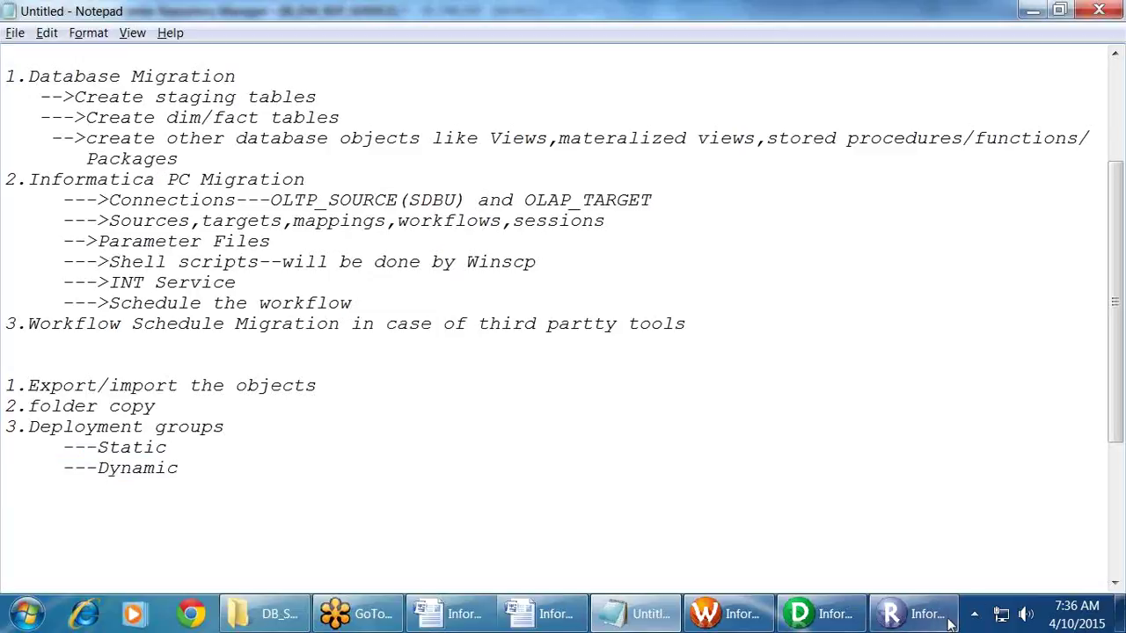
click(924, 615)
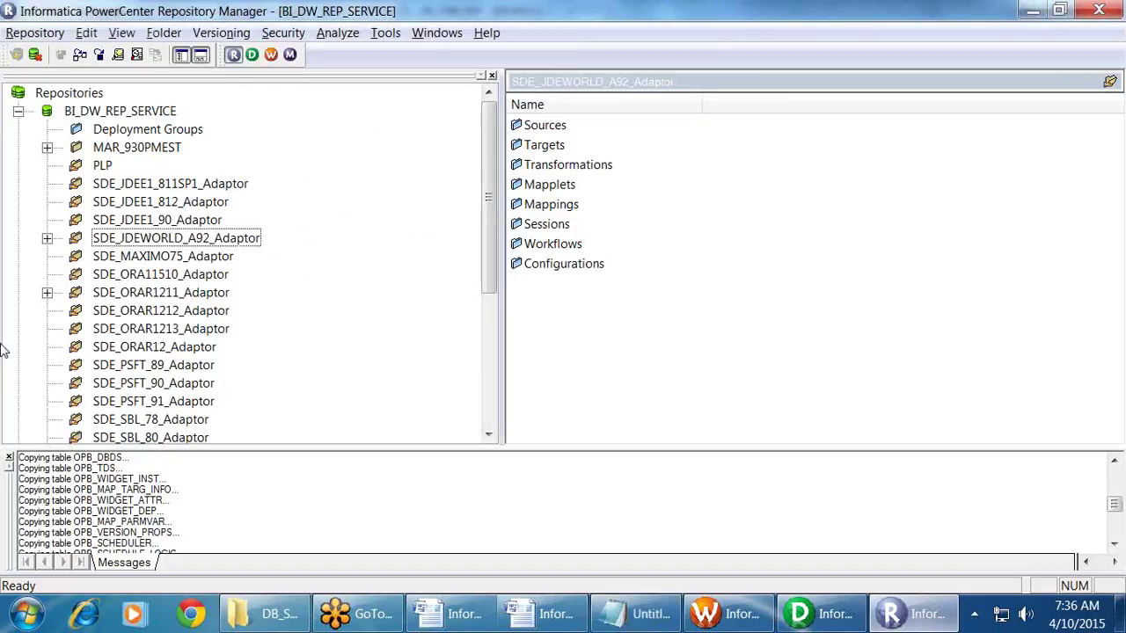
click(17, 111)
Step: Expand INFA_REPO's deployment groups and open the Deployment Groups manager from Tools
click(18, 165)
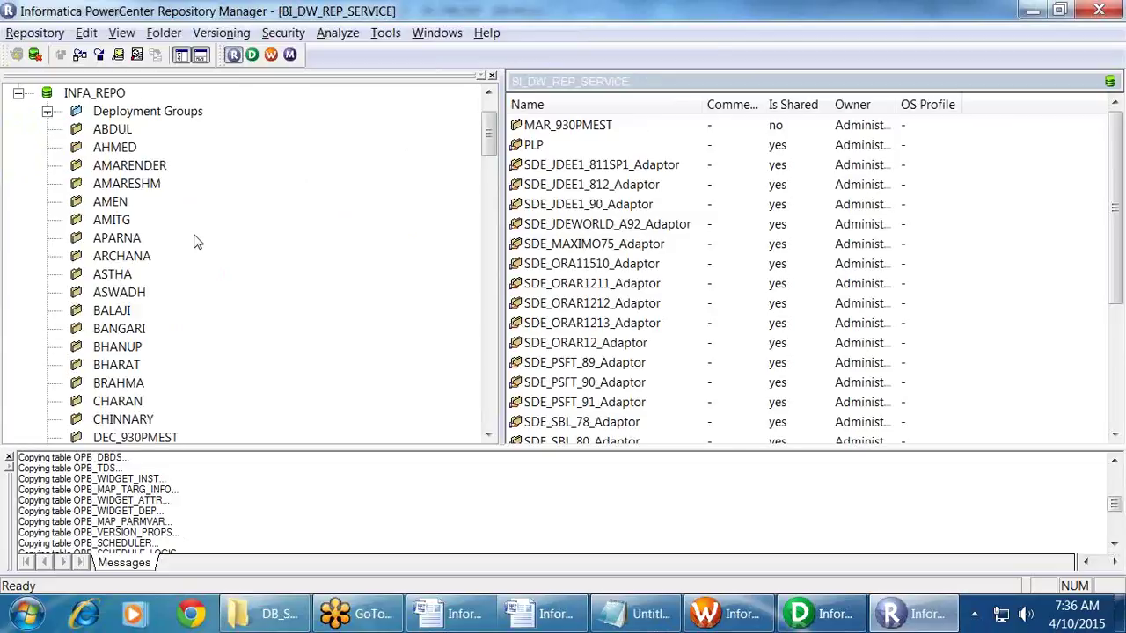
scroll(207, 247, up, 2)
click(47, 183)
click(182, 206)
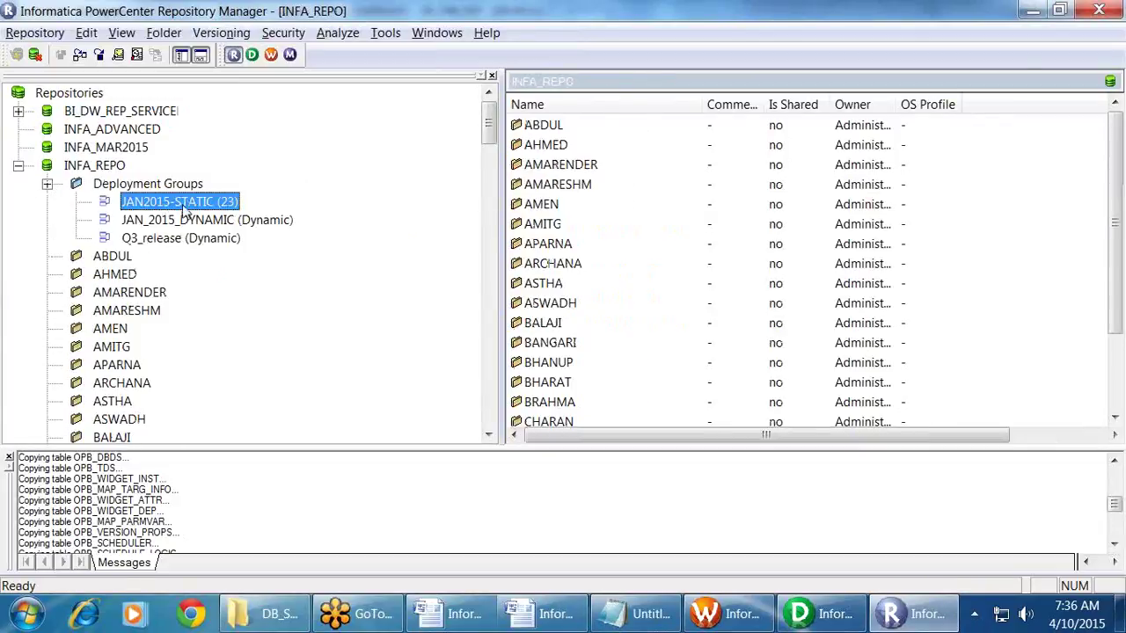
click(386, 32)
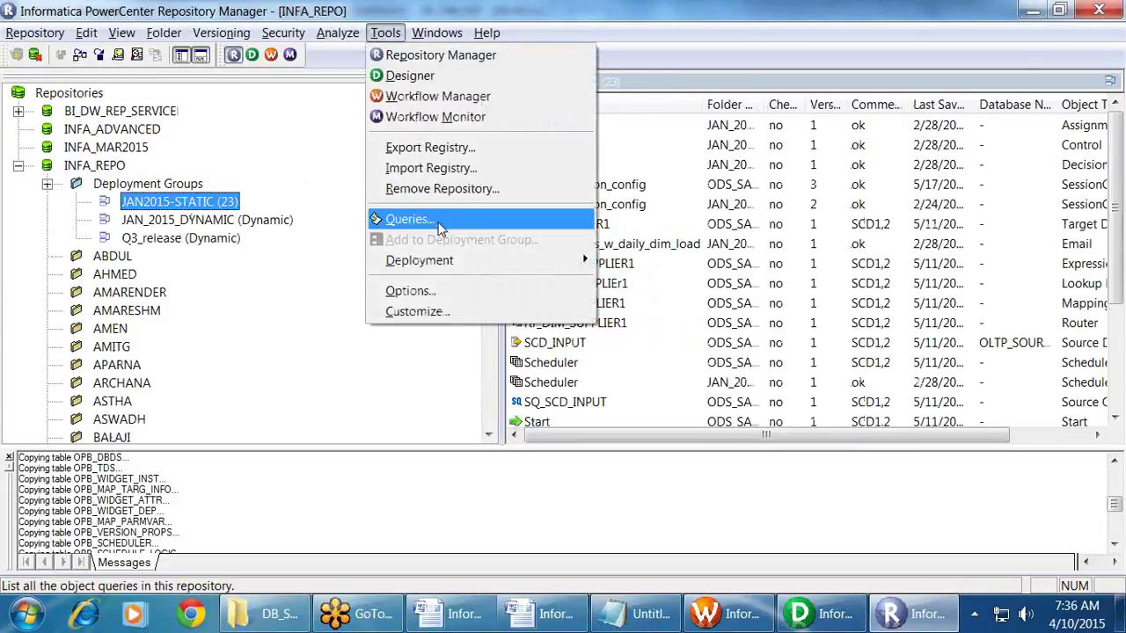
mouse_move(475, 260)
click(634, 260)
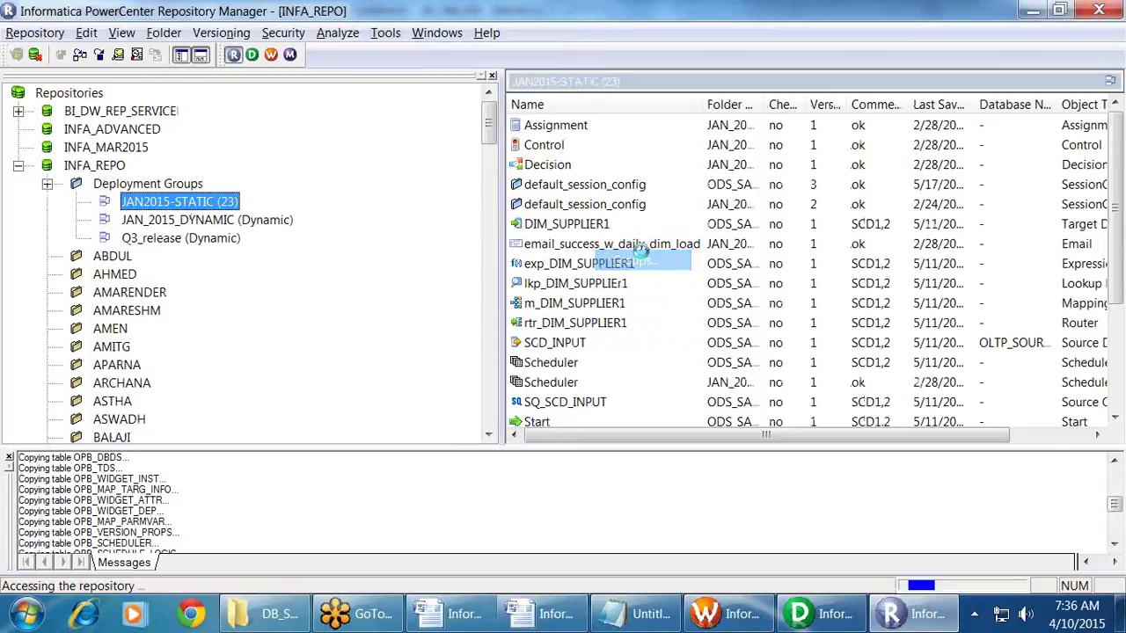
Step: Delete JAN_2015_DYNAMIC, Q3_release and JAN2015-STATIC, confirming each, then close the manager
click(738, 290)
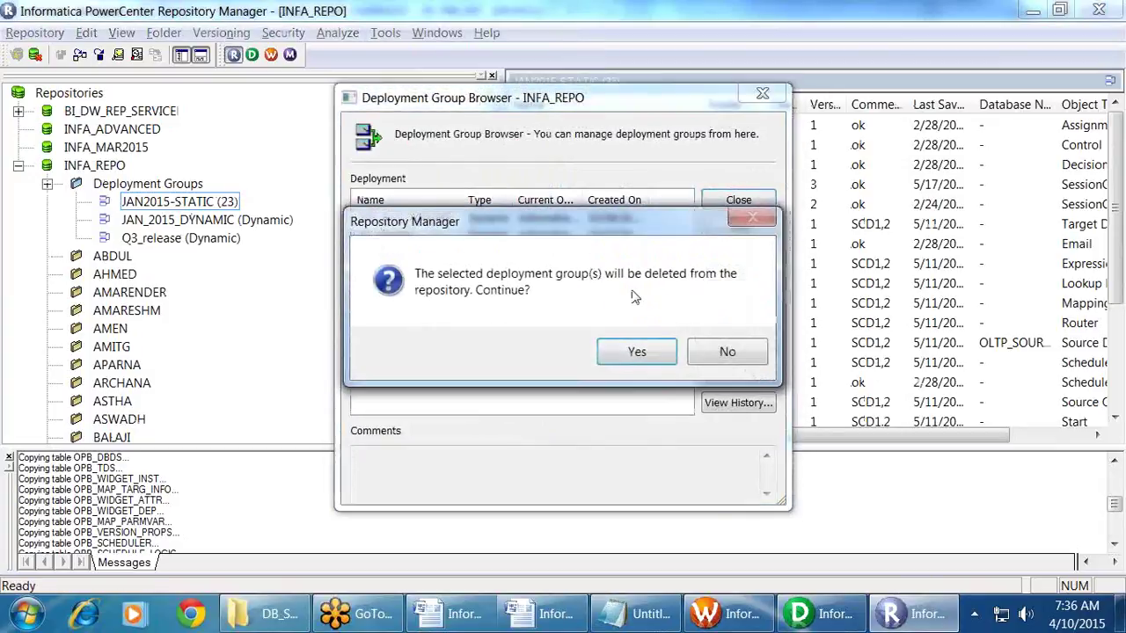
click(646, 350)
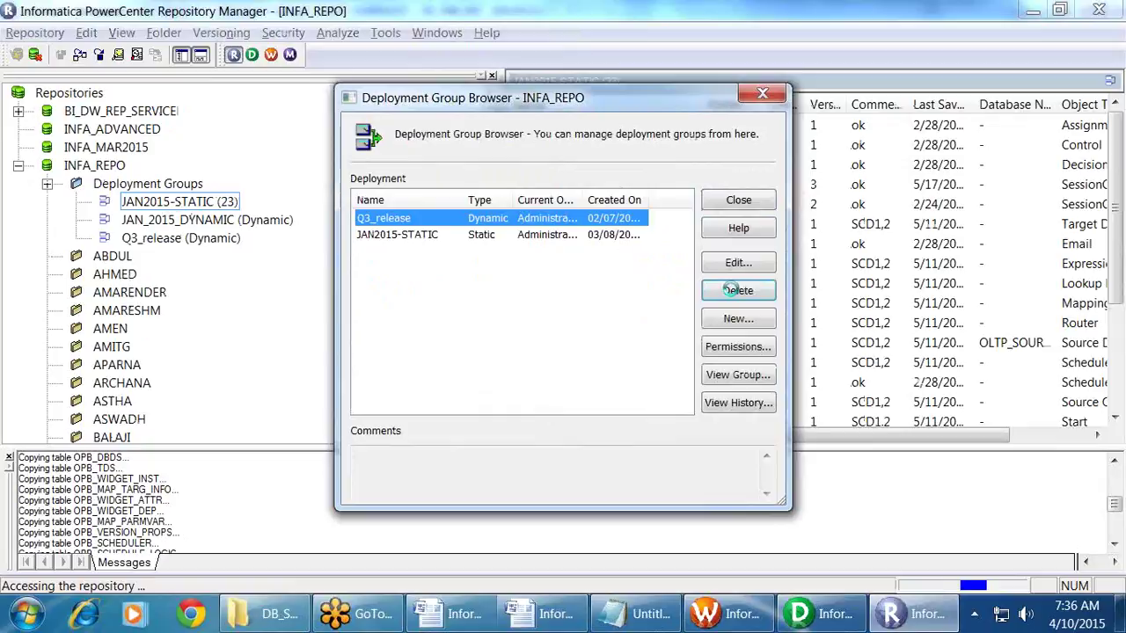
click(737, 290)
click(622, 353)
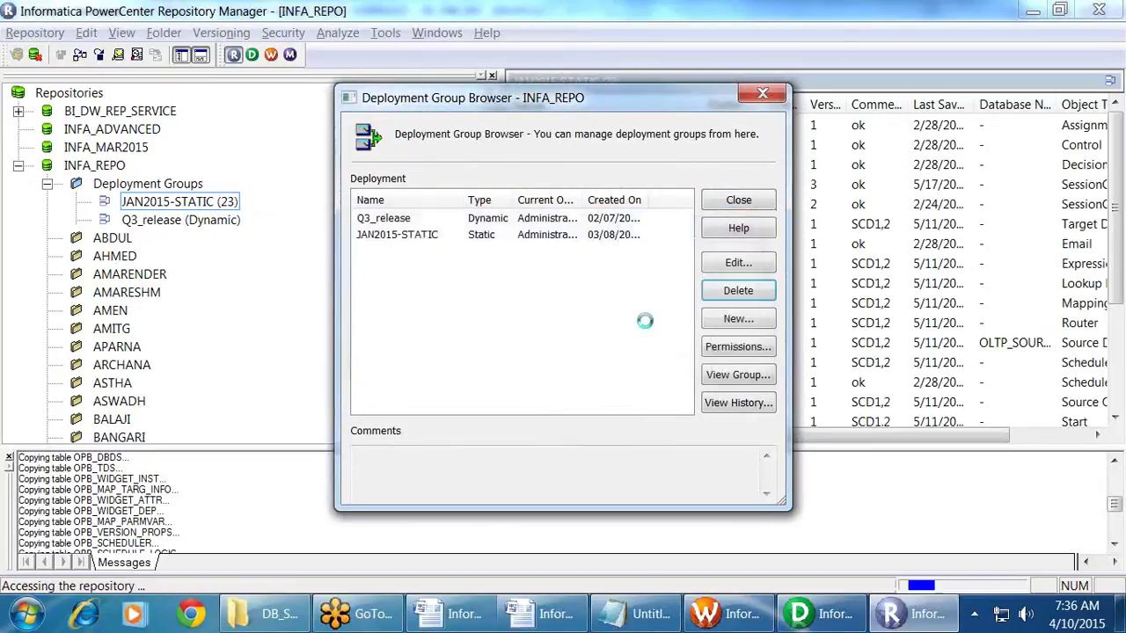
click(723, 293)
click(645, 351)
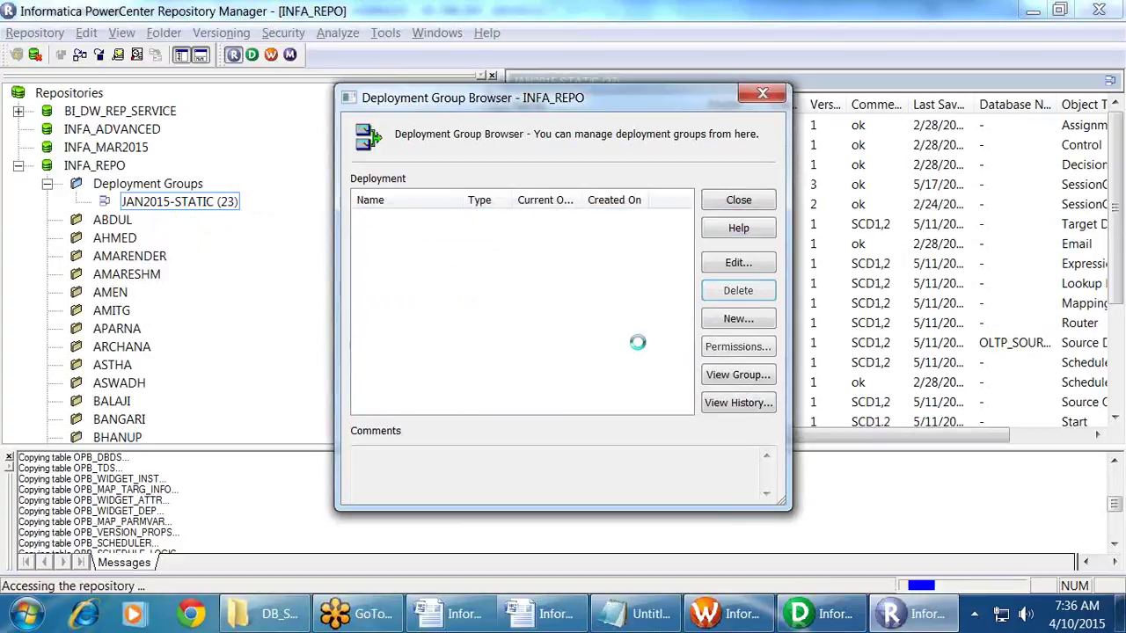
click(739, 201)
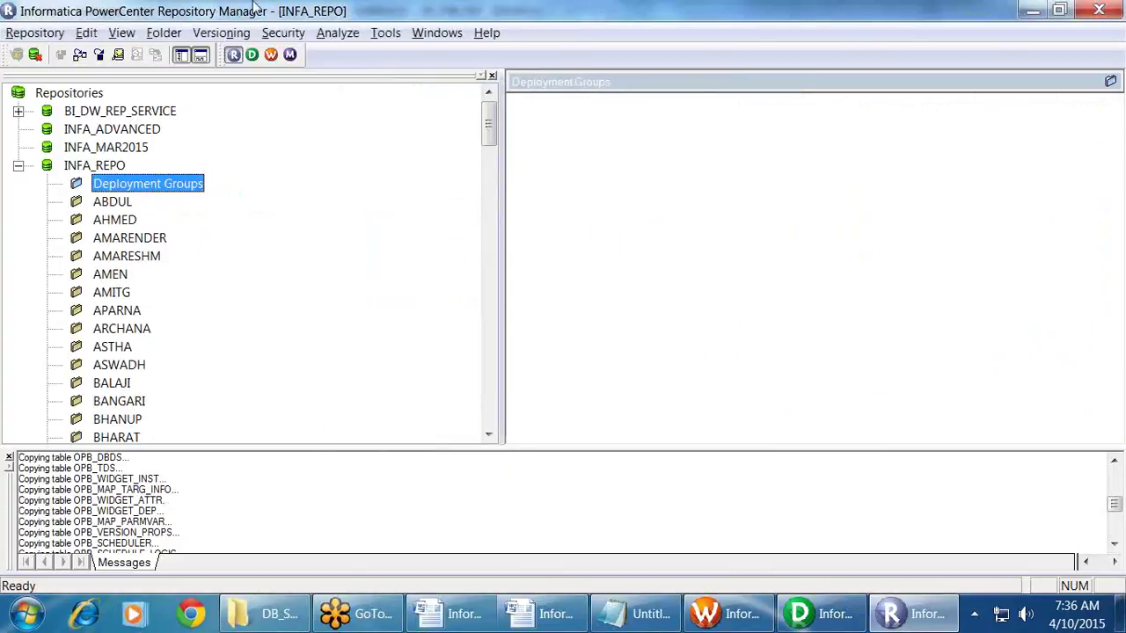
right_click(134, 184)
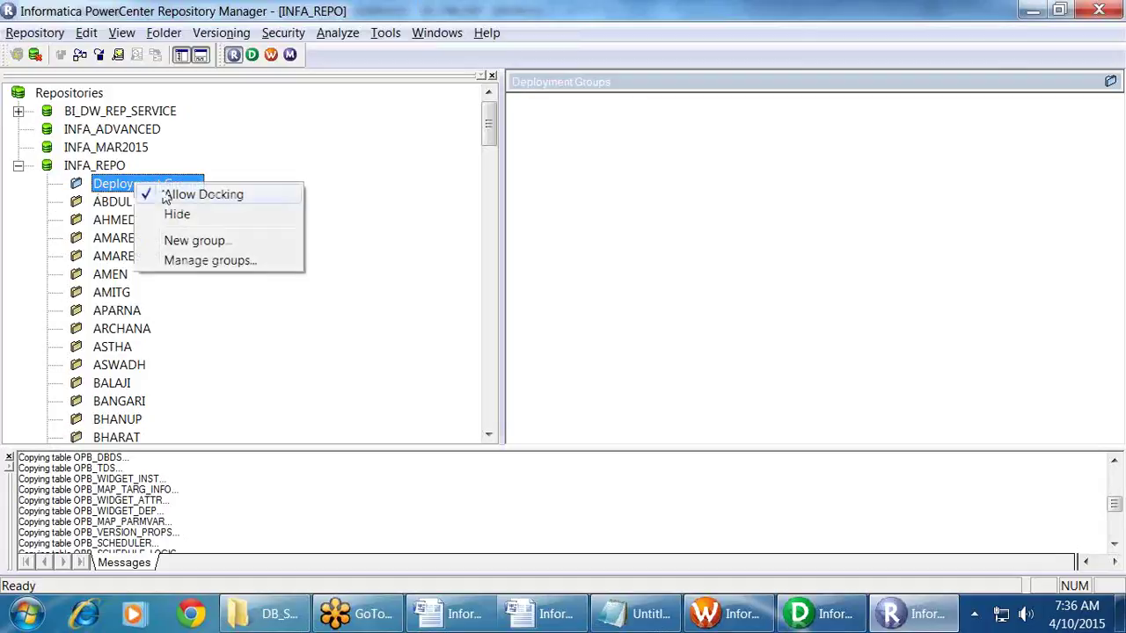
Step: Add a static deployment group named MAR_2015_STATIC under INFA_REPO and select it
click(215, 240)
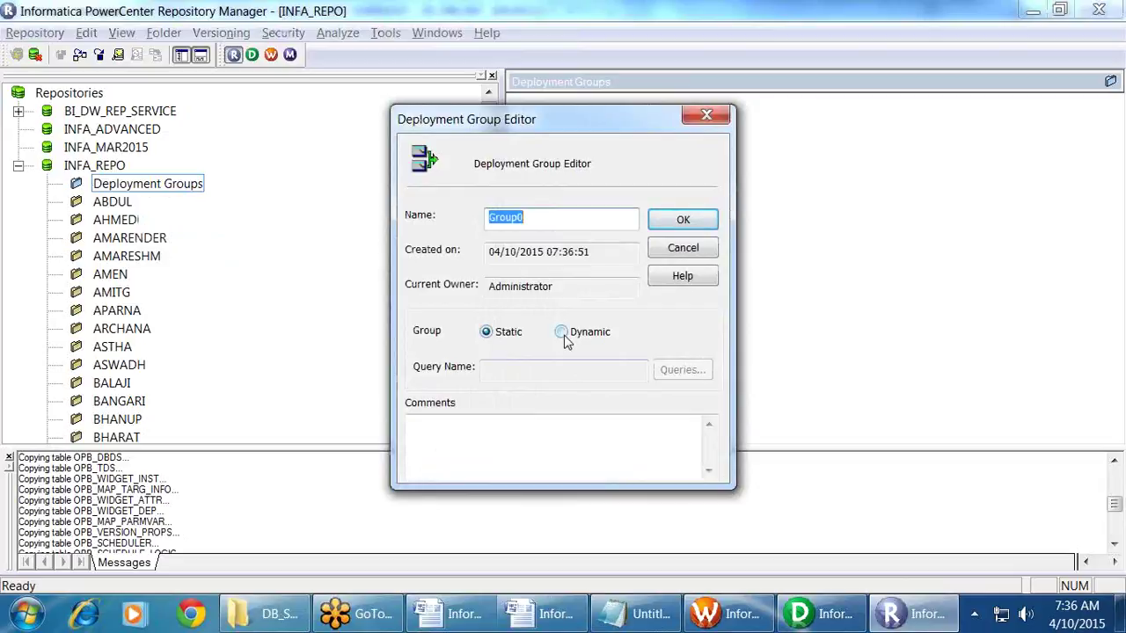
text(MAR_201)
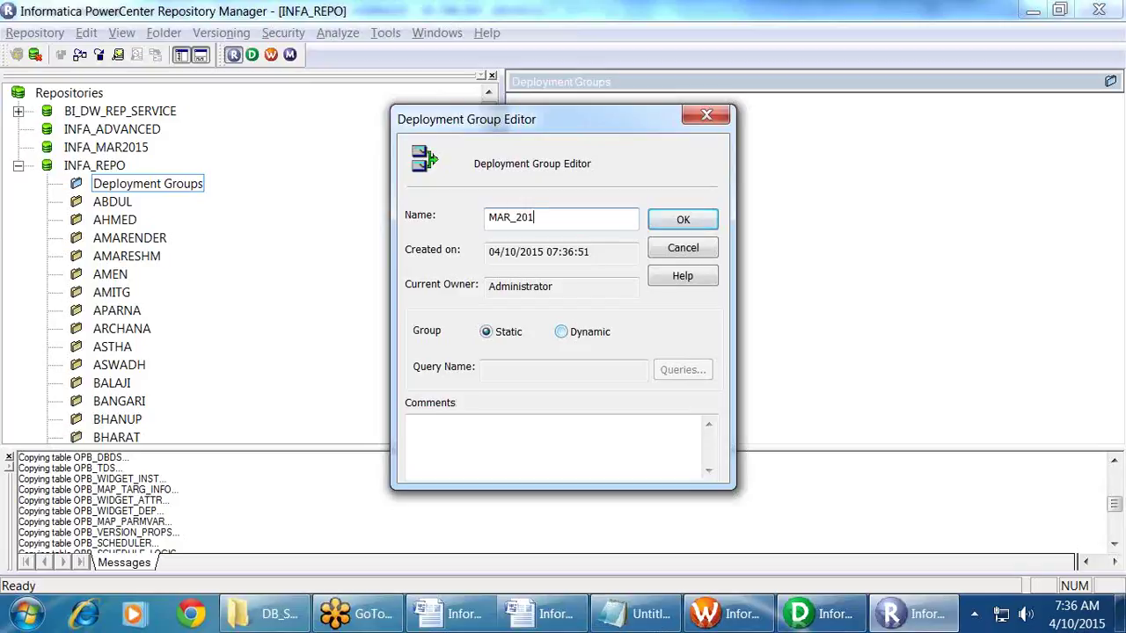
text(5_STATIC)
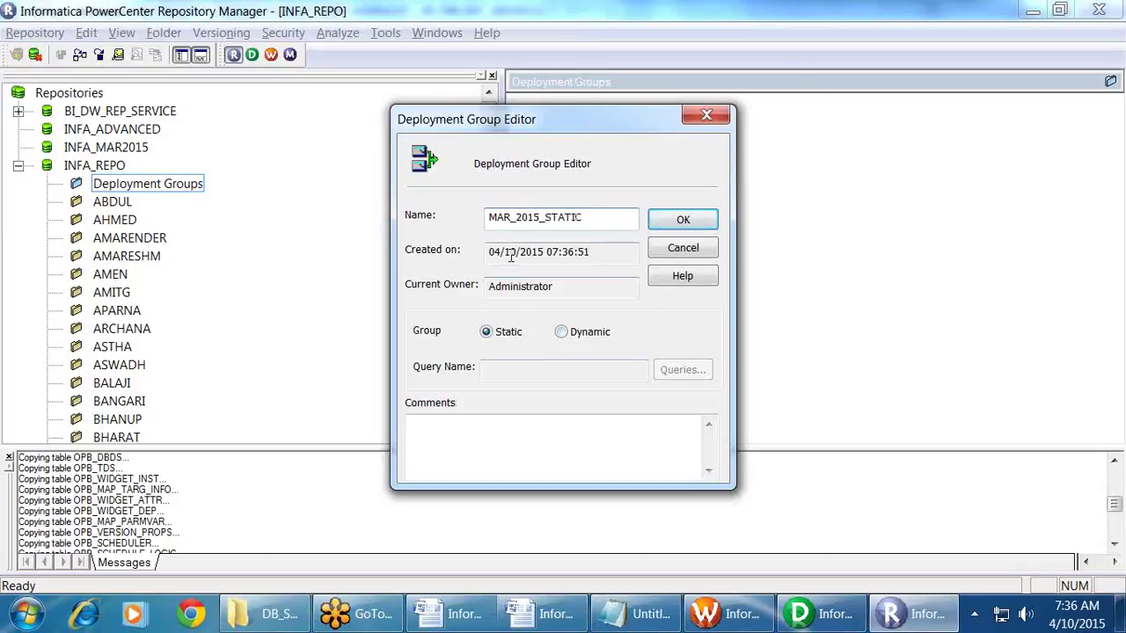
click(695, 230)
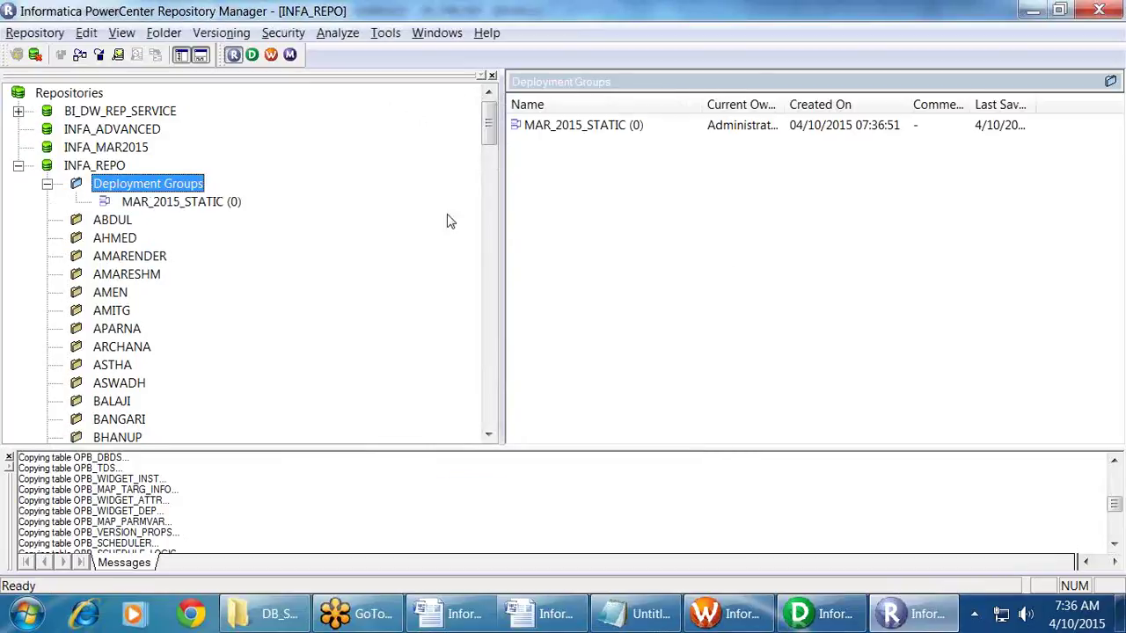
click(208, 202)
Step: Drag workflow wf_fact_sales_incr_job_control from MAR2015_930PMEST onto MAR_2015_STATIC
click(123, 329)
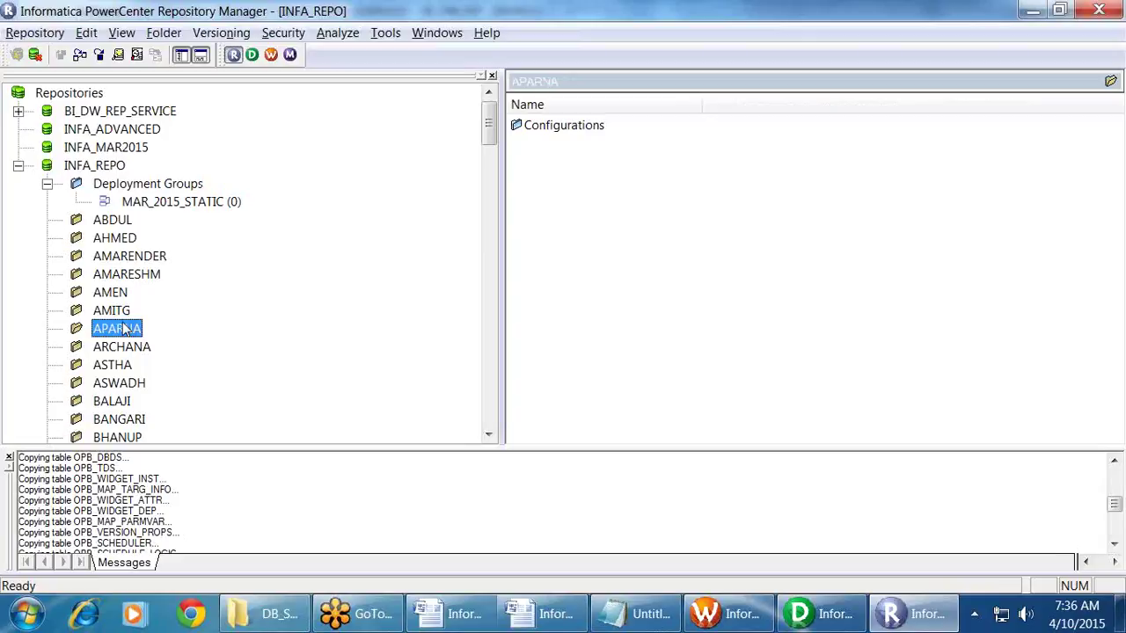
scroll(132, 329, down, 15)
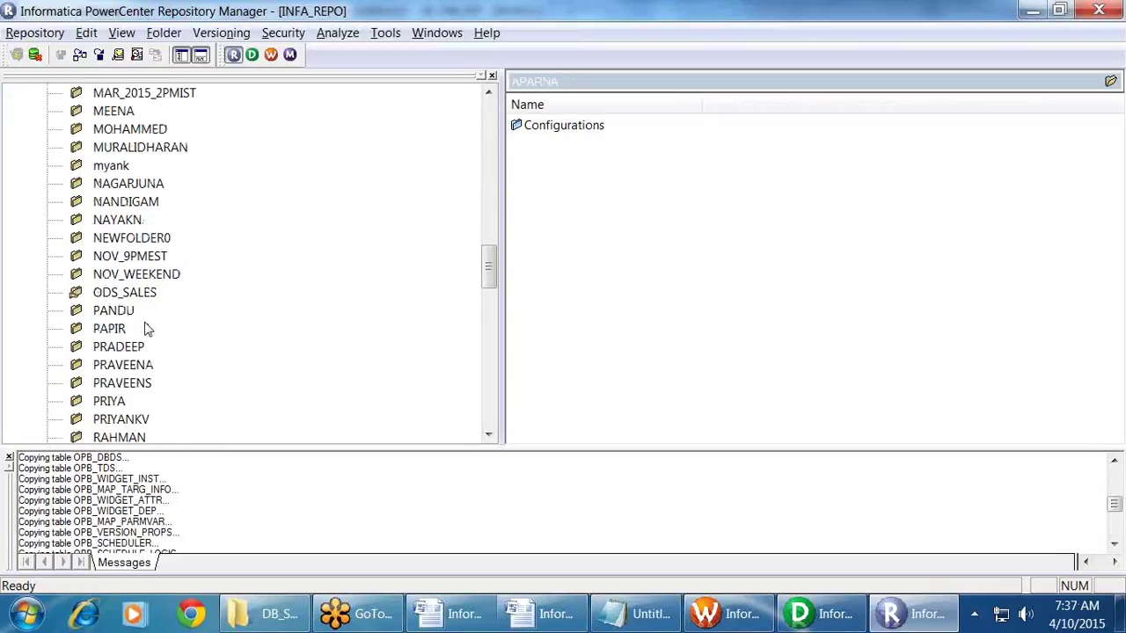
scroll(155, 328, up, 3)
click(44, 239)
scroll(326, 329, up, 20)
scroll(343, 329, down, 4)
scroll(342, 329, up, 4)
scroll(342, 329, down, 9)
scroll(343, 329, down, 9)
click(244, 367)
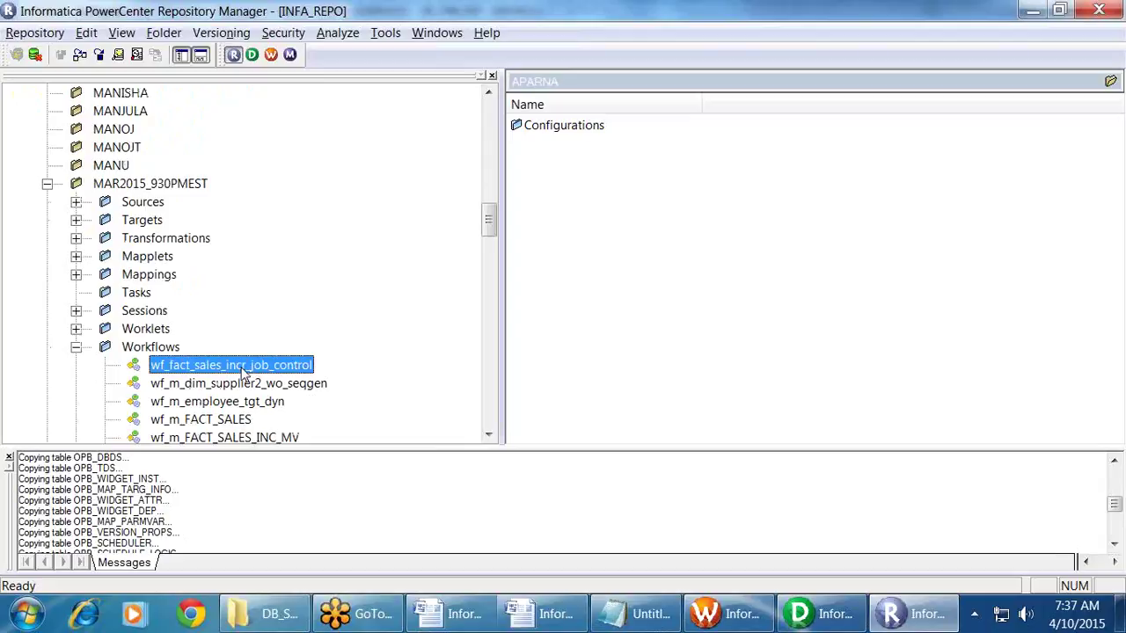
drag(245, 373, 225, 205)
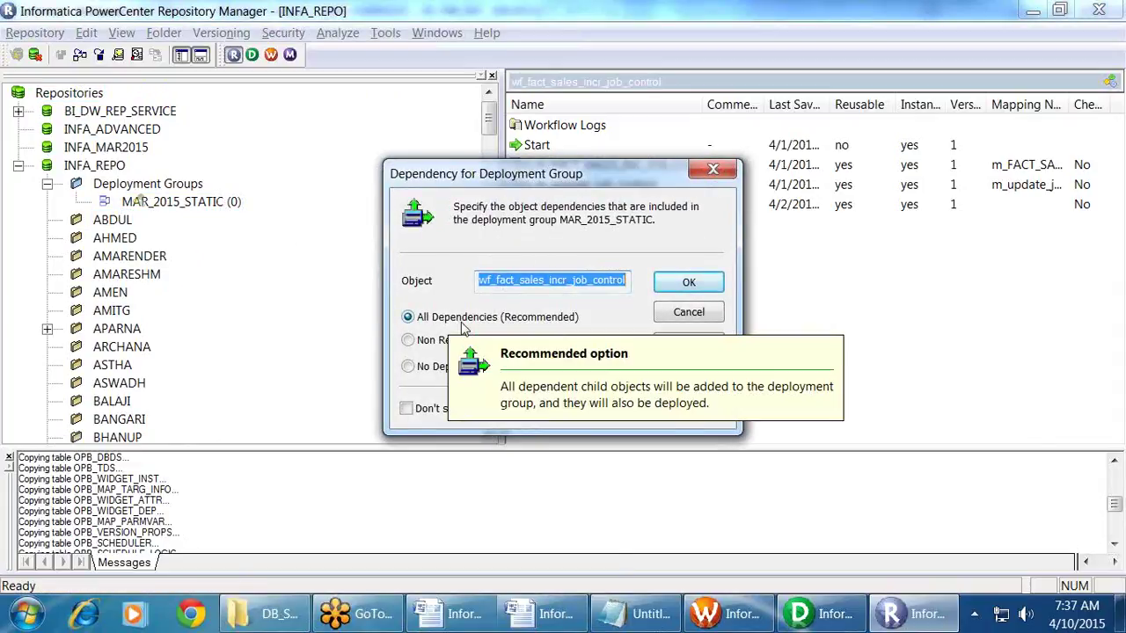
click(408, 341)
Step: Add the workflow with All Dependencies, giving MAR_2015_STATIC 17 objects
click(418, 370)
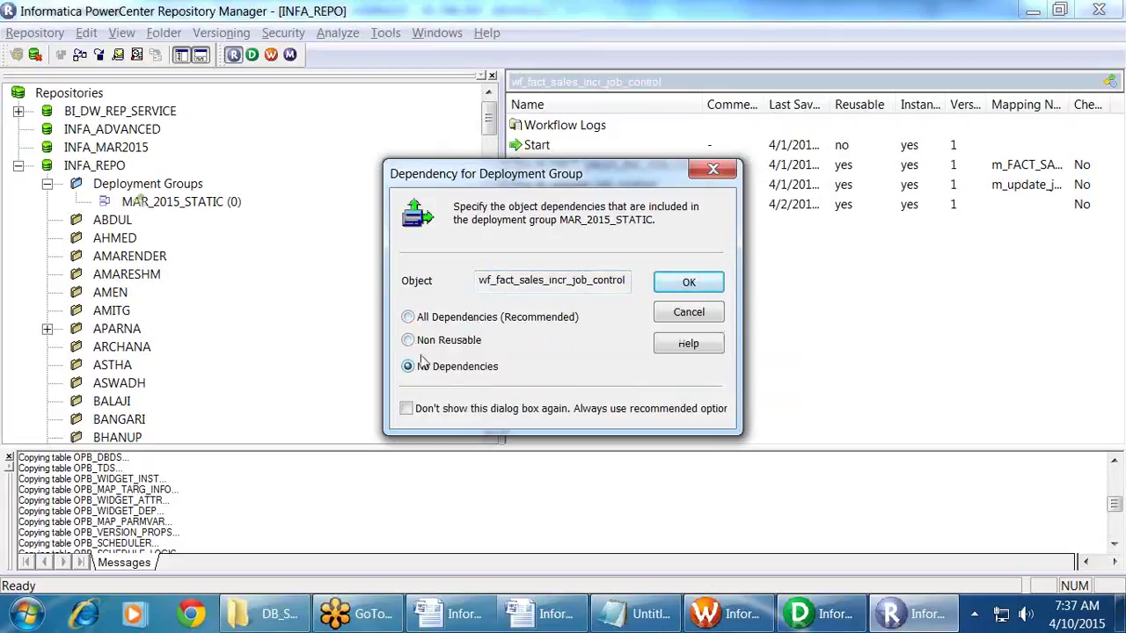
click(429, 320)
click(689, 281)
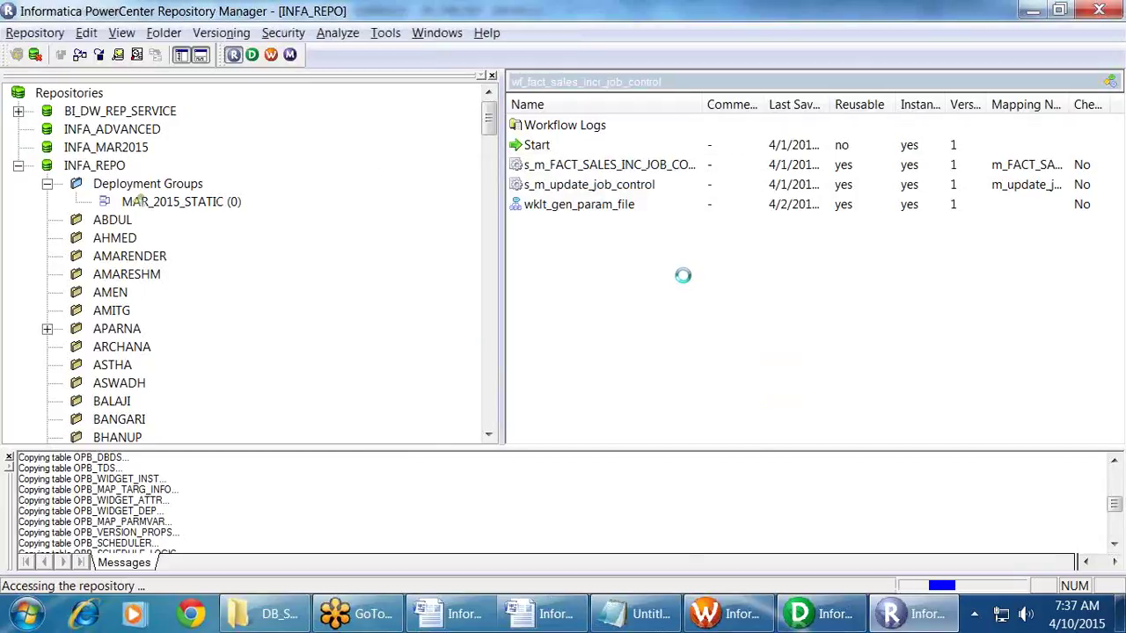
click(225, 203)
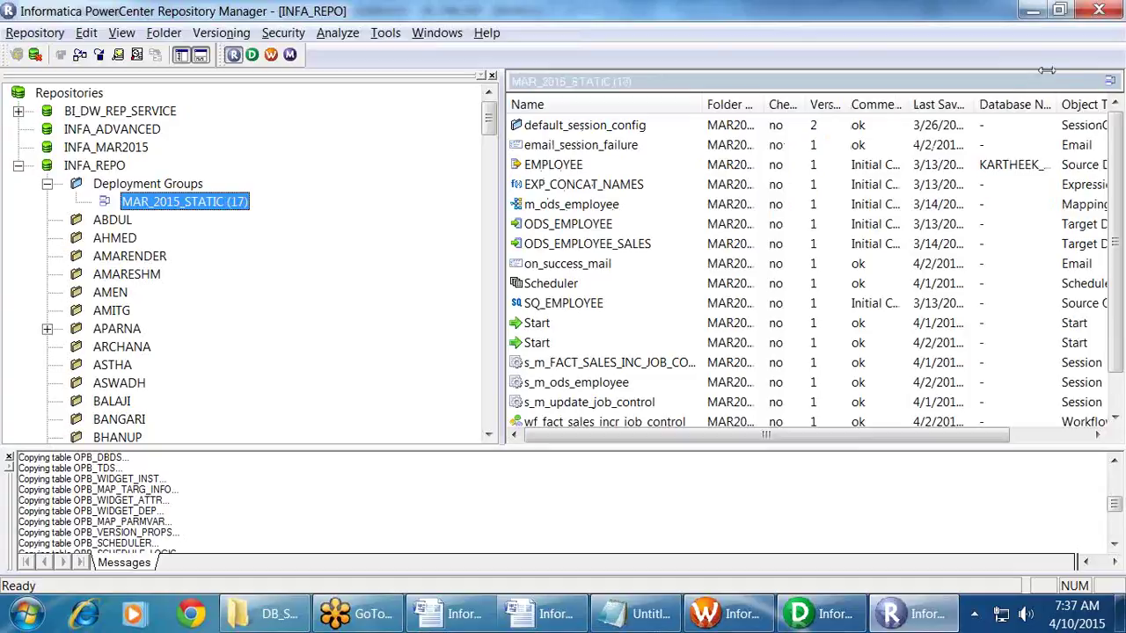
click(642, 304)
scroll(646, 317, down, 1)
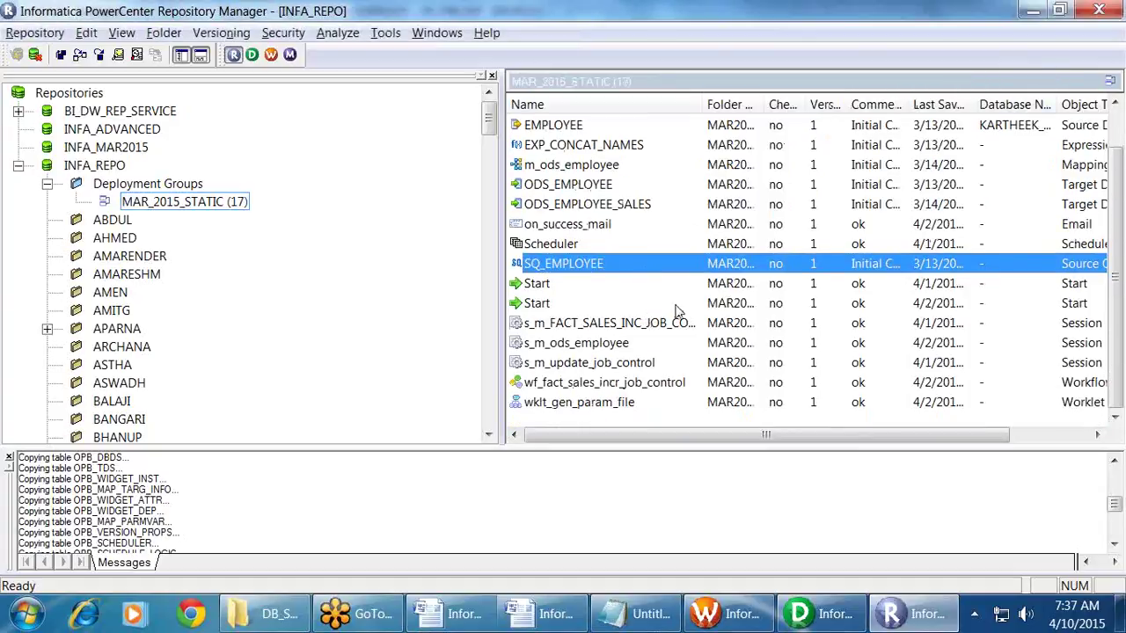
Step: Add mapping m_ods_order_amount from MAR_2015_2PMIST to MAR_2015_STATIC with its dependencies
click(103, 365)
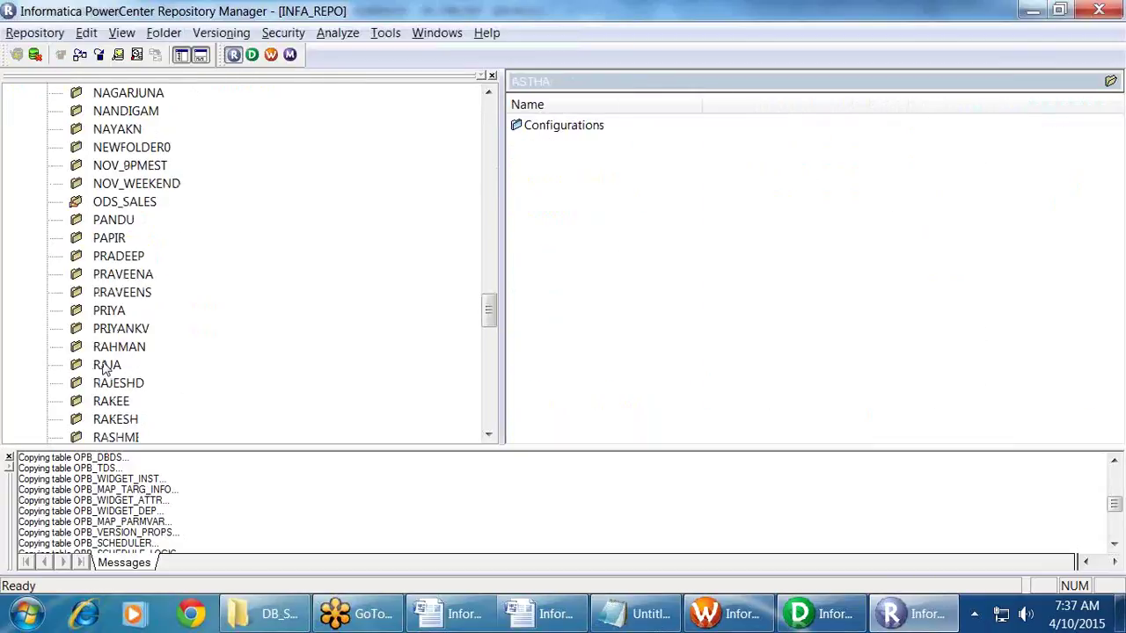
right_click(125, 383)
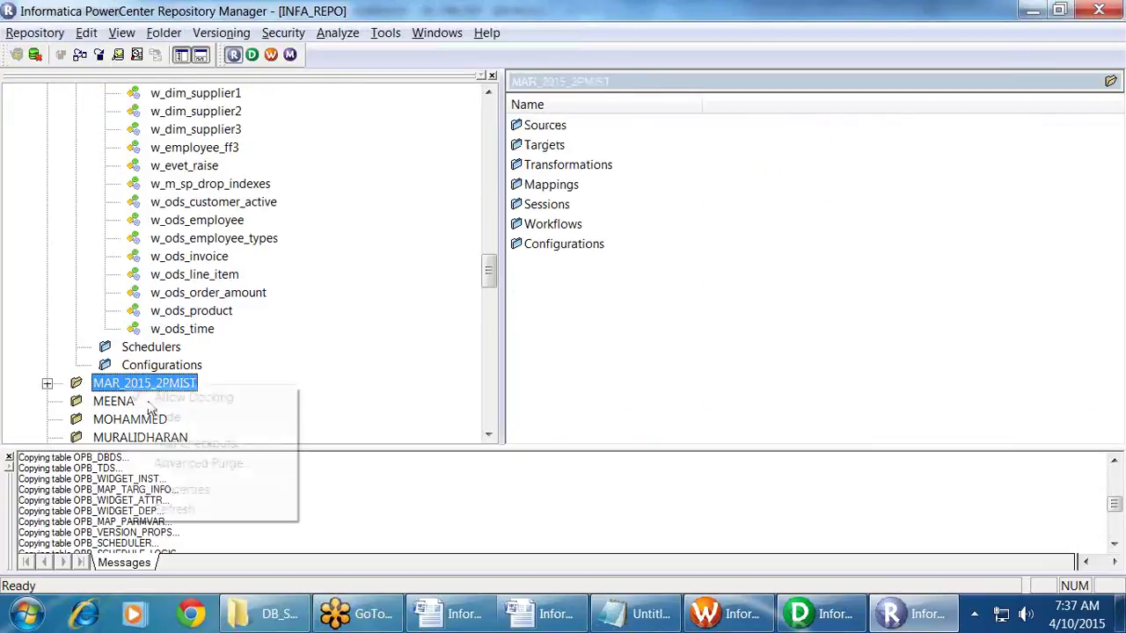
click(47, 383)
scroll(106, 369, down, 6)
scroll(105, 374, up, 5)
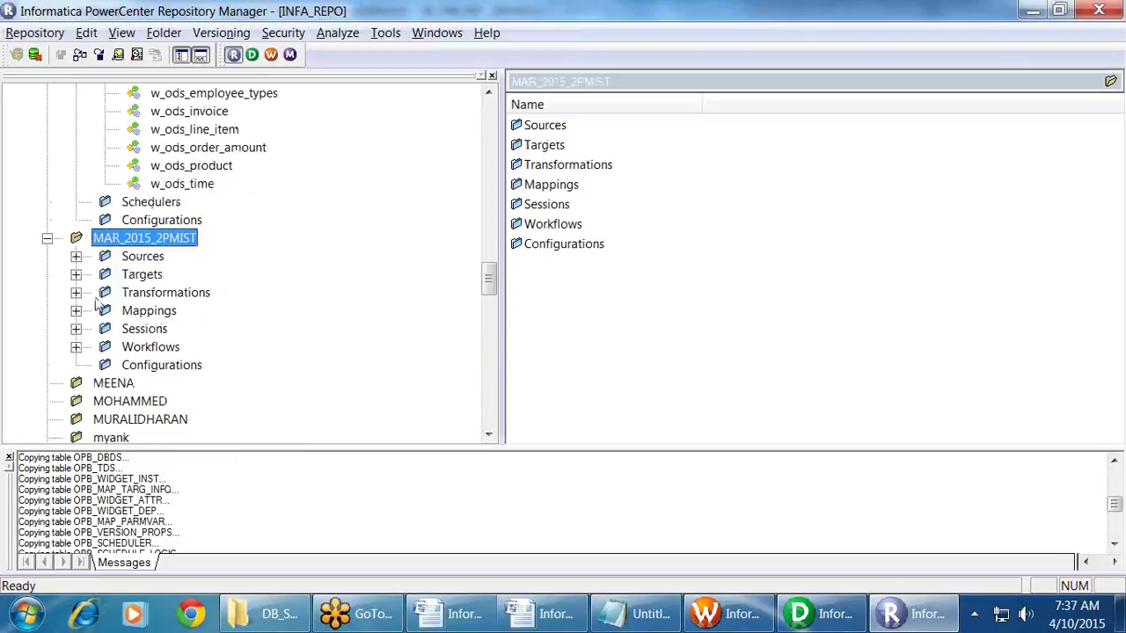
click(76, 325)
drag(246, 311, 231, 206)
click(661, 287)
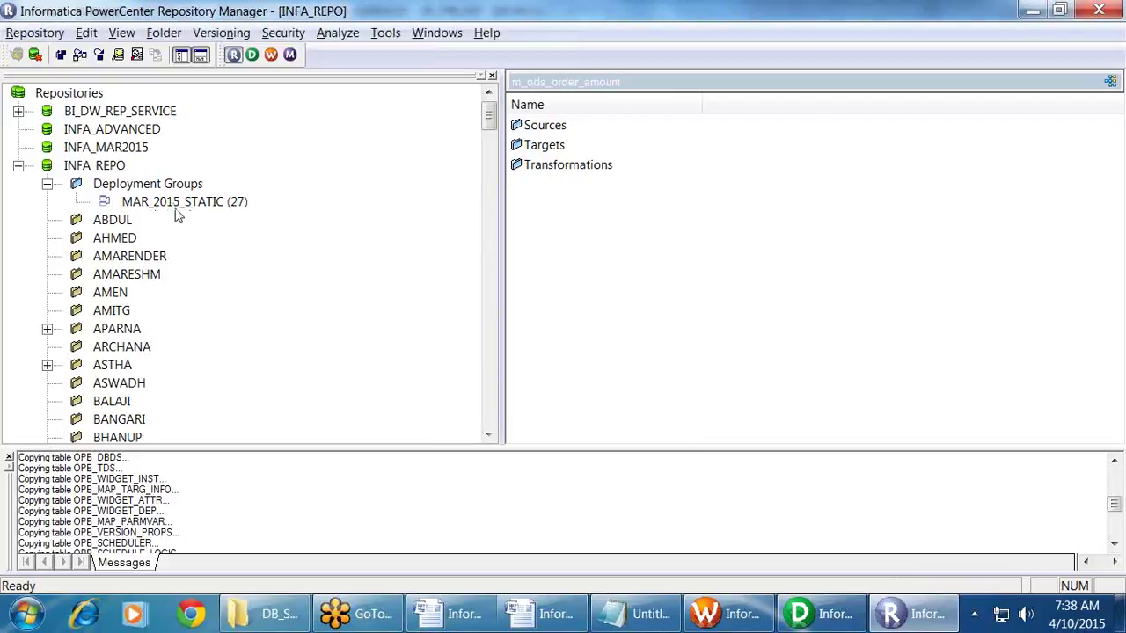
Step: Drag the 27-object MAR_2015_STATIC group onto the BI_DW_REP_SERVICE repository
click(212, 206)
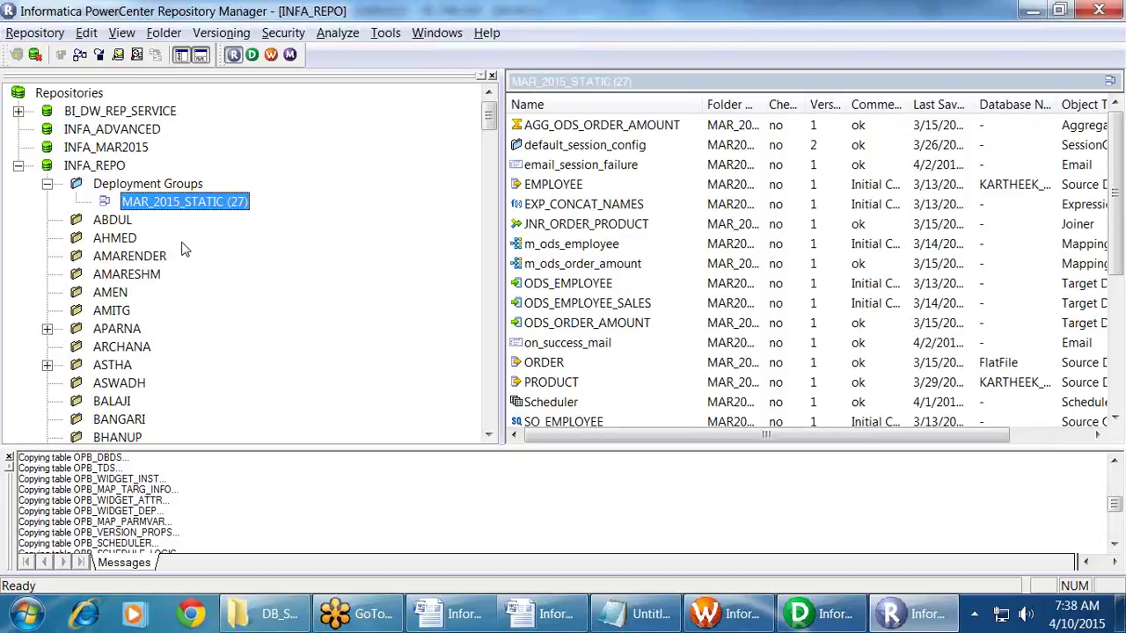
click(19, 111)
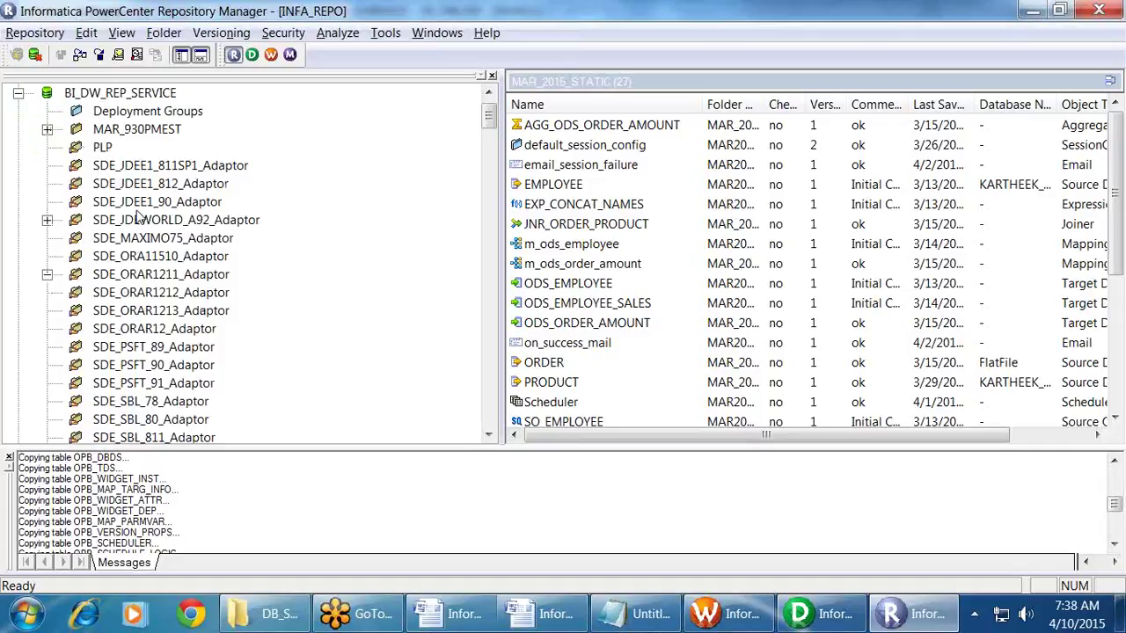
scroll(136, 218, down, 3)
scroll(102, 215, up, 4)
click(18, 111)
click(180, 203)
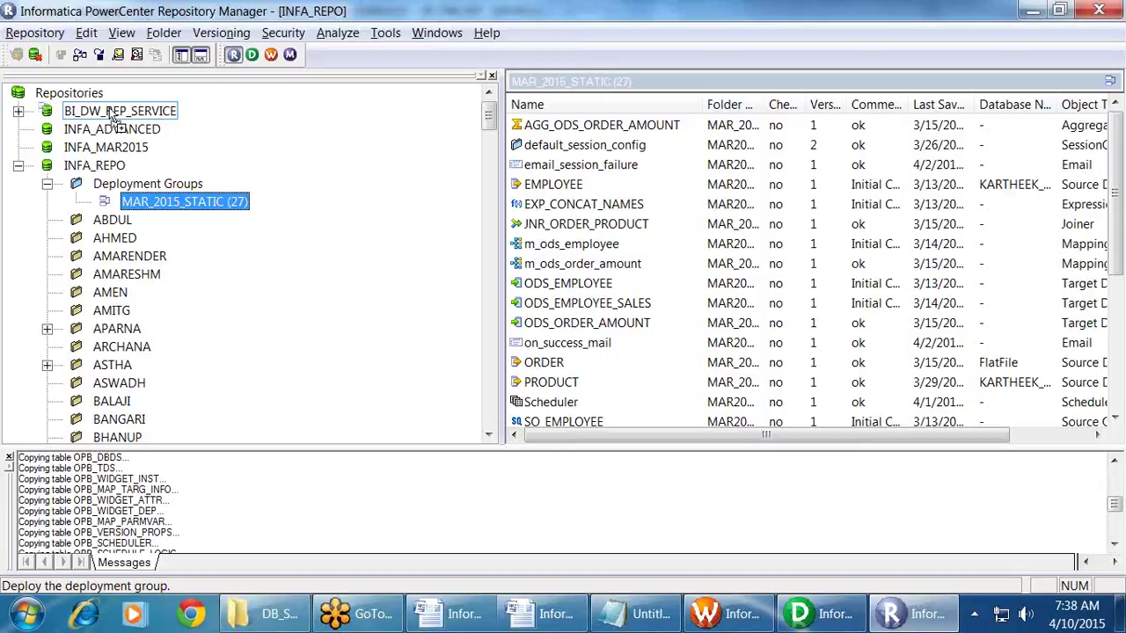
drag(113, 117, 115, 119)
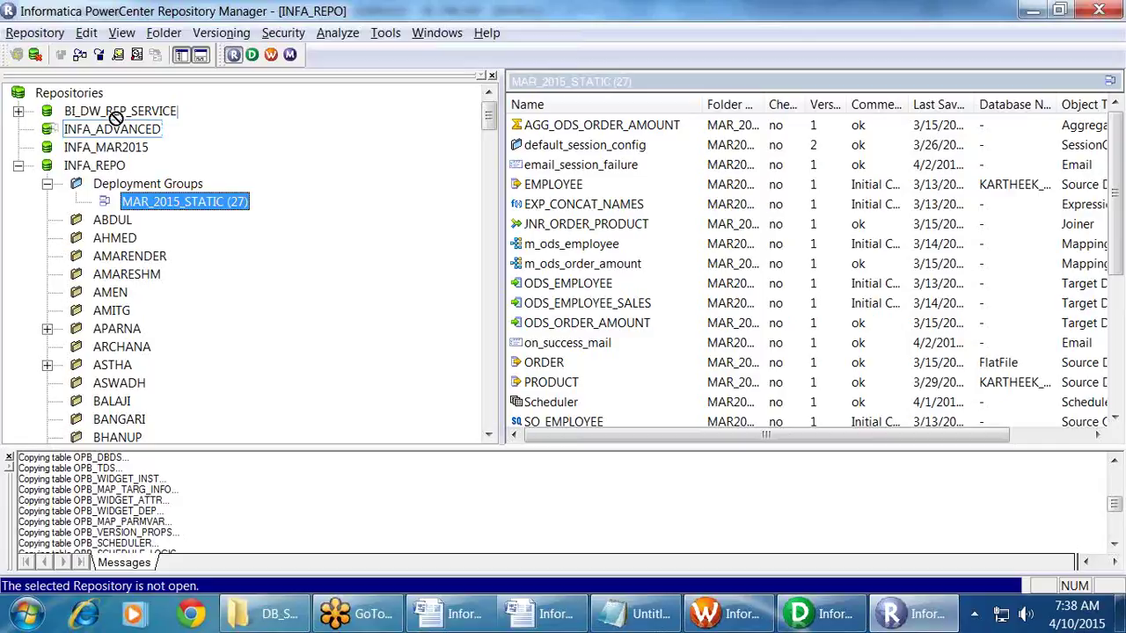
drag(116, 119, 119, 115)
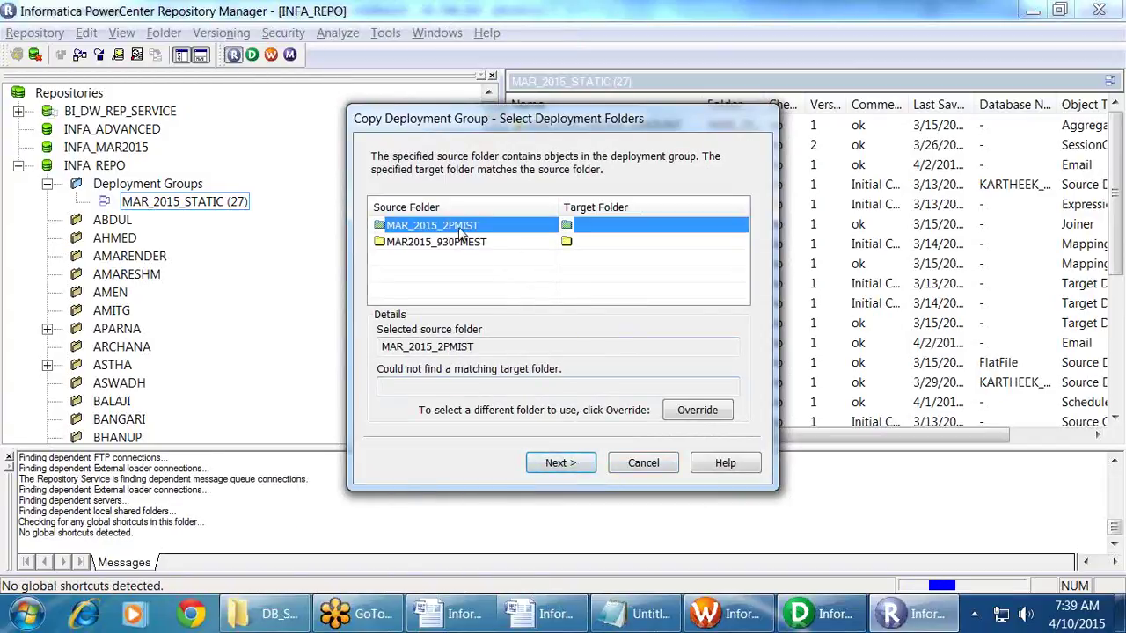
Step: Cancel the Copy Deployment Group wizard for MAR_2015_STATIC, rolling back the copy
click(461, 243)
key(Up)
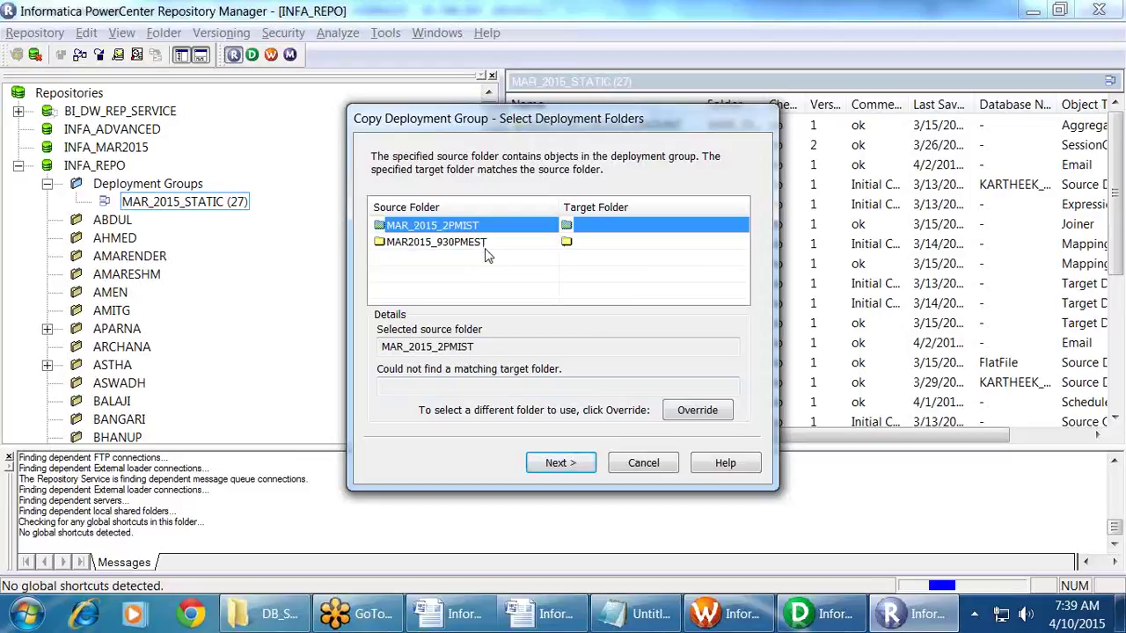
click(635, 461)
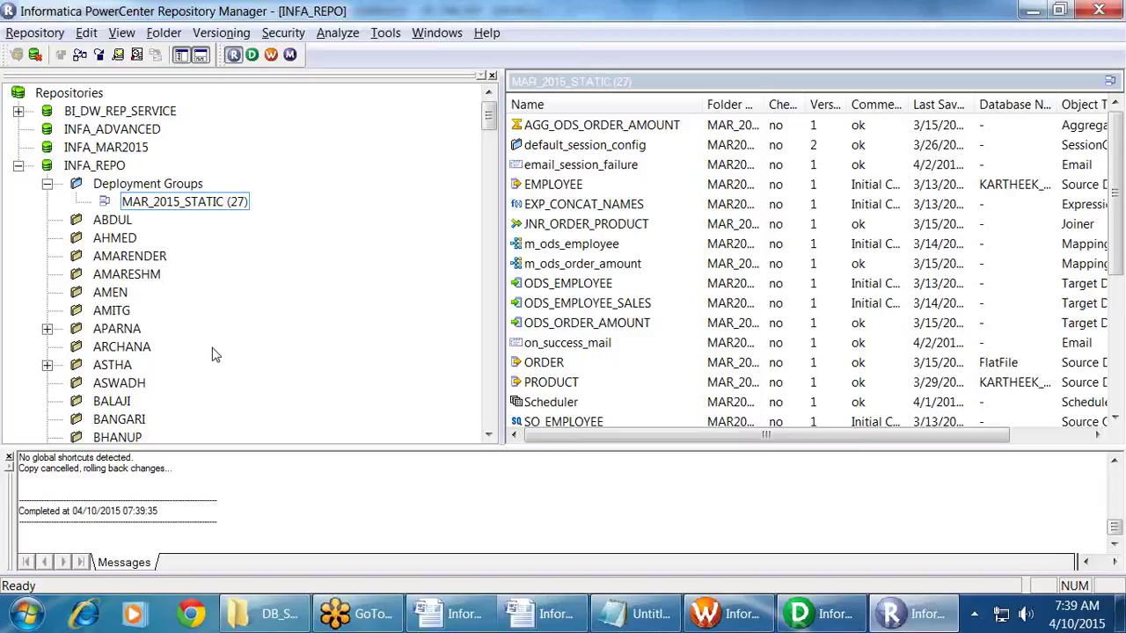
right_click(161, 183)
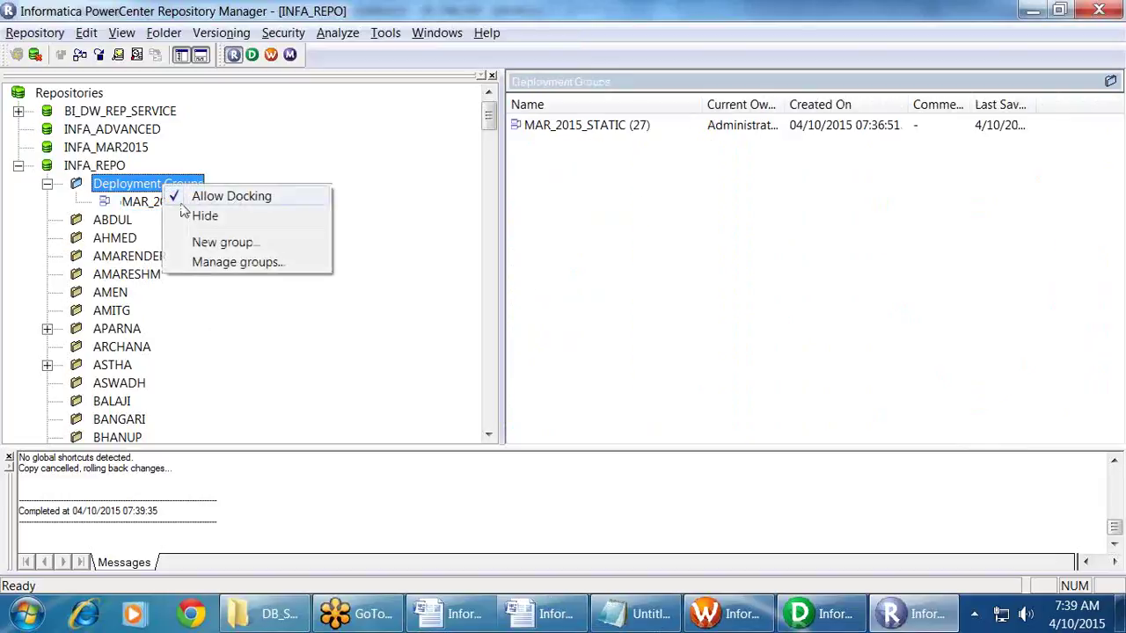
Step: Make the new group Dynamic, name it MAR_2015_DYNAMIC, and open its Queries list
click(223, 243)
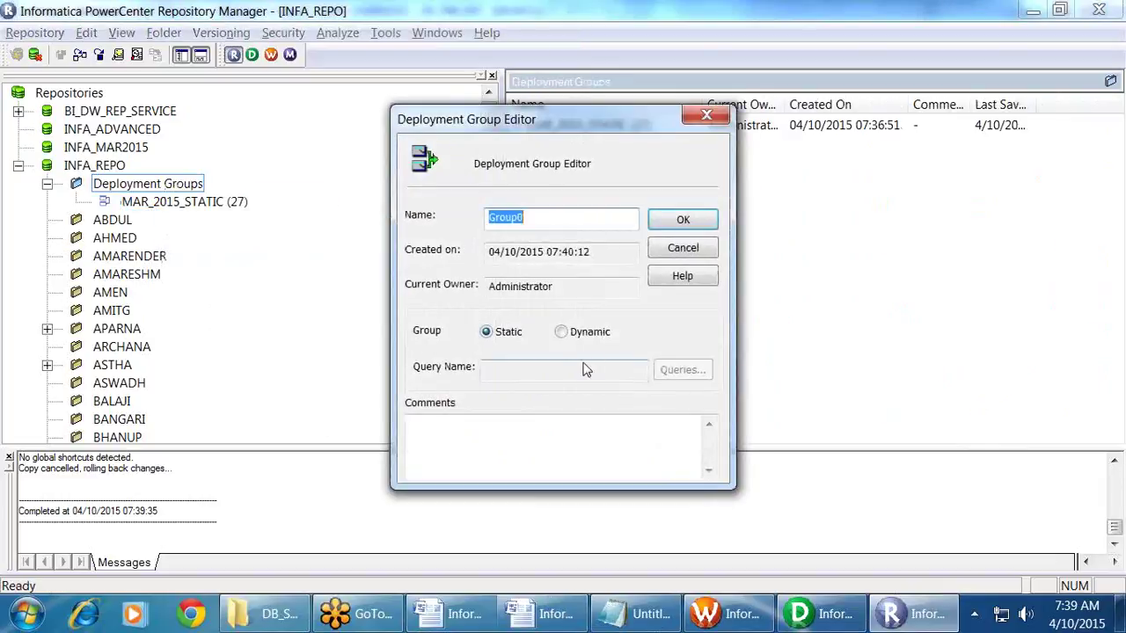
click(561, 332)
drag(524, 217, 351, 225)
text(MAR)
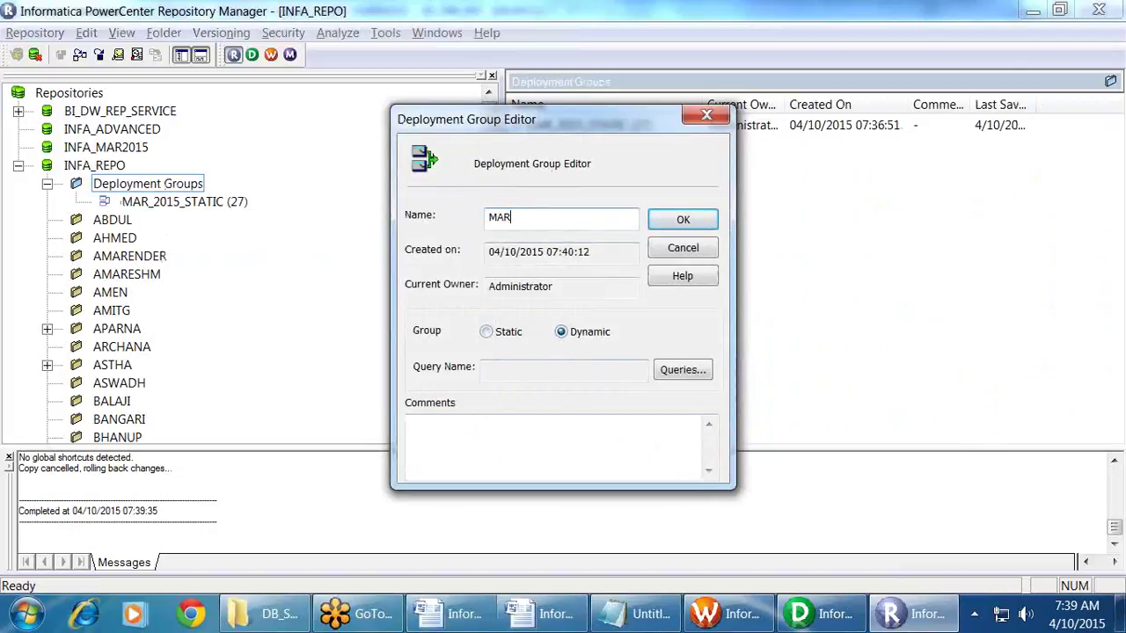
text(_2015_DYNAMIC)
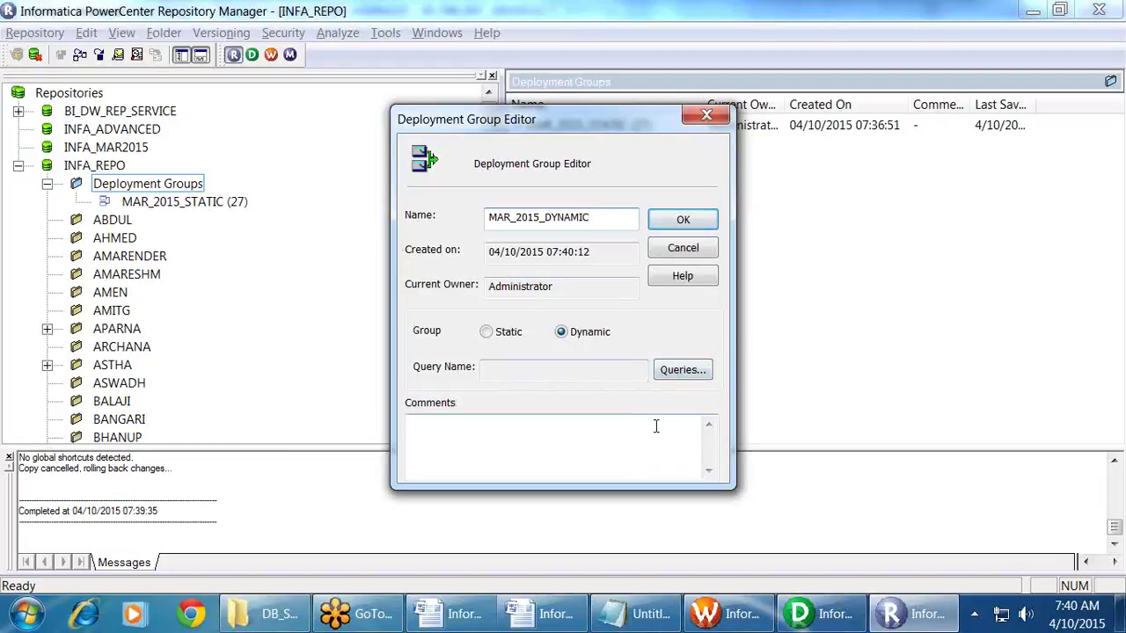
click(683, 371)
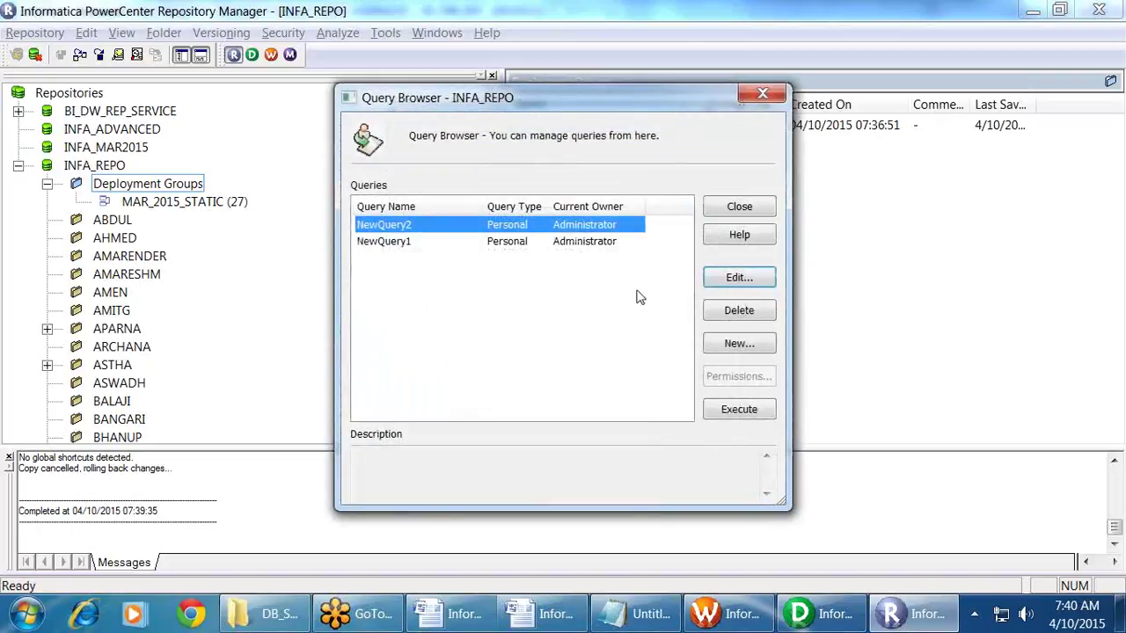
Step: Create a new query, renaming NewQuery3 to MAR_2015, with Query Type Shared
click(742, 350)
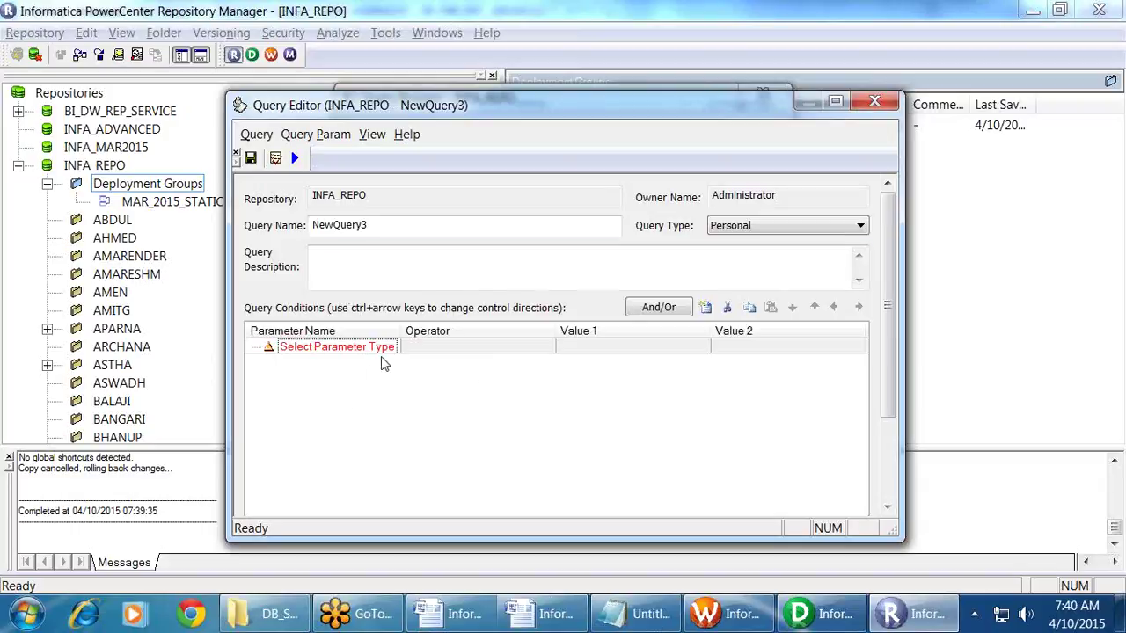
click(405, 228)
drag(405, 228, 185, 235)
text(M)
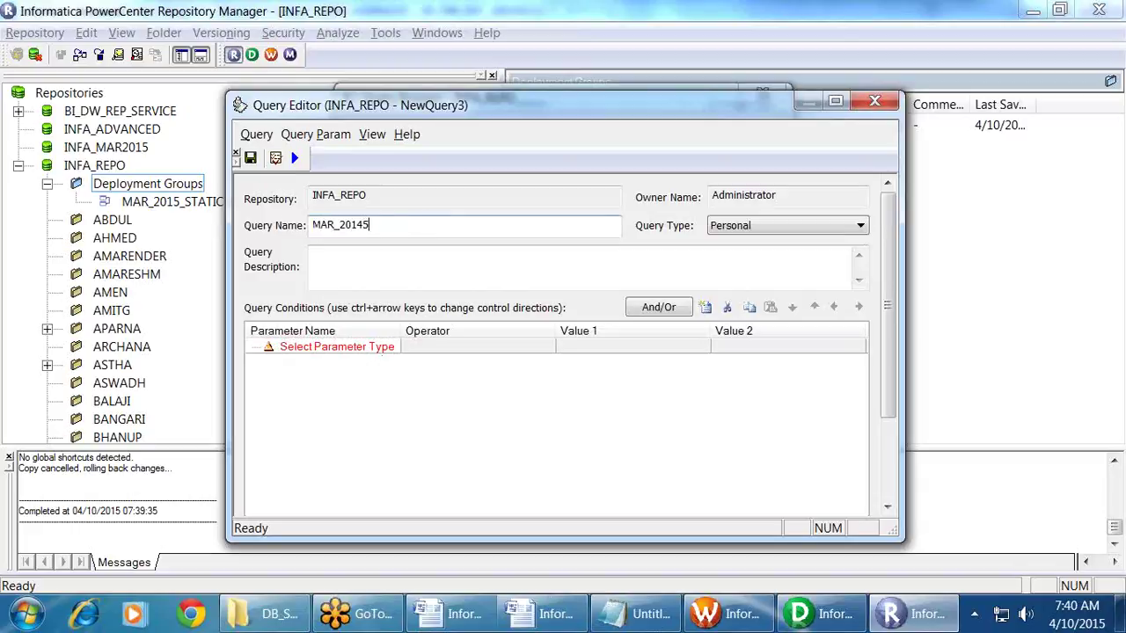
text(AR_20145)
key(BackSpace)
click(770, 225)
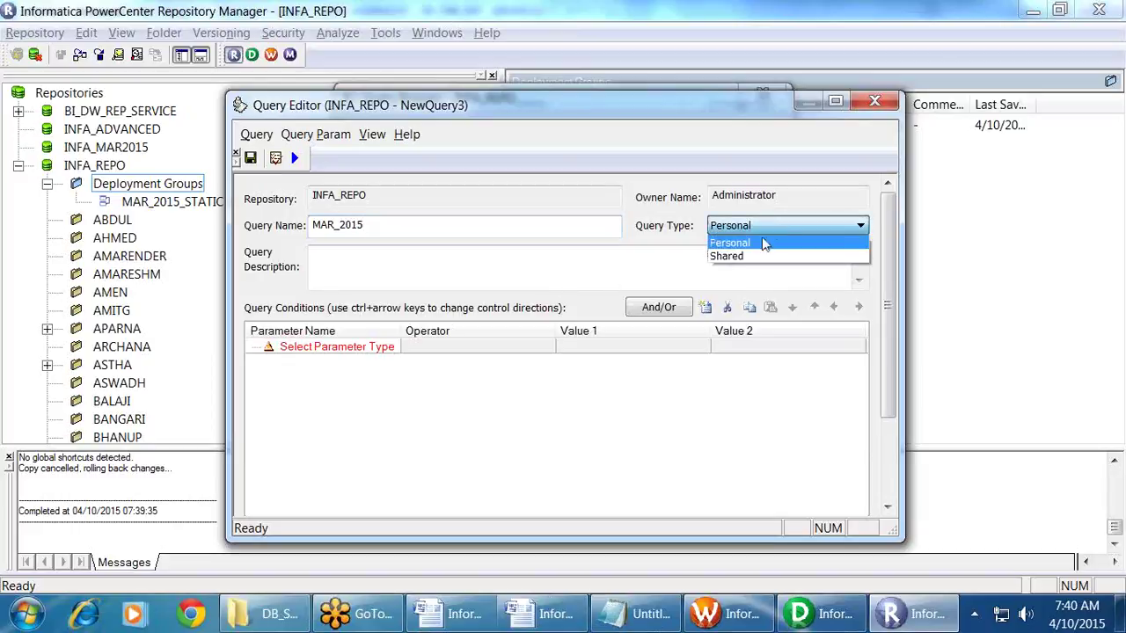
click(743, 258)
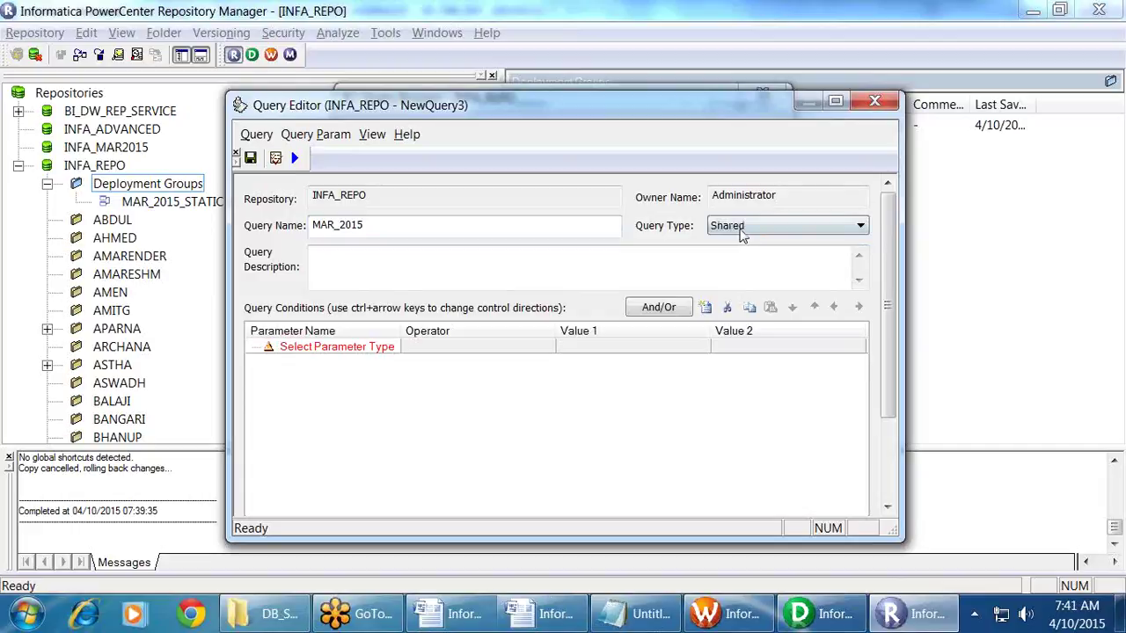
click(743, 227)
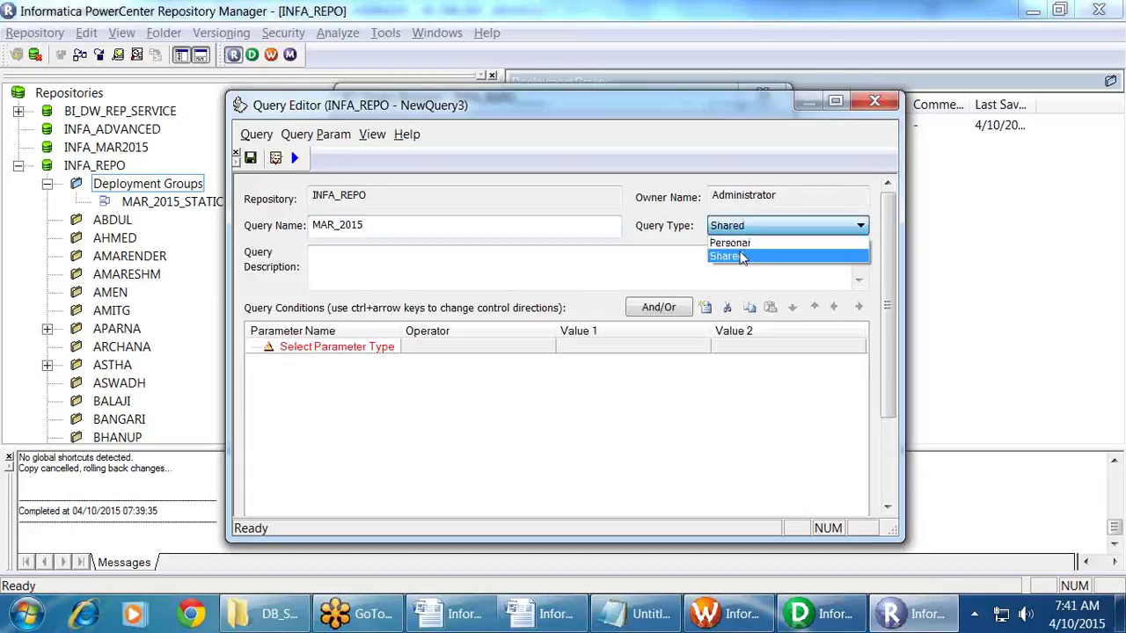
click(740, 261)
click(450, 272)
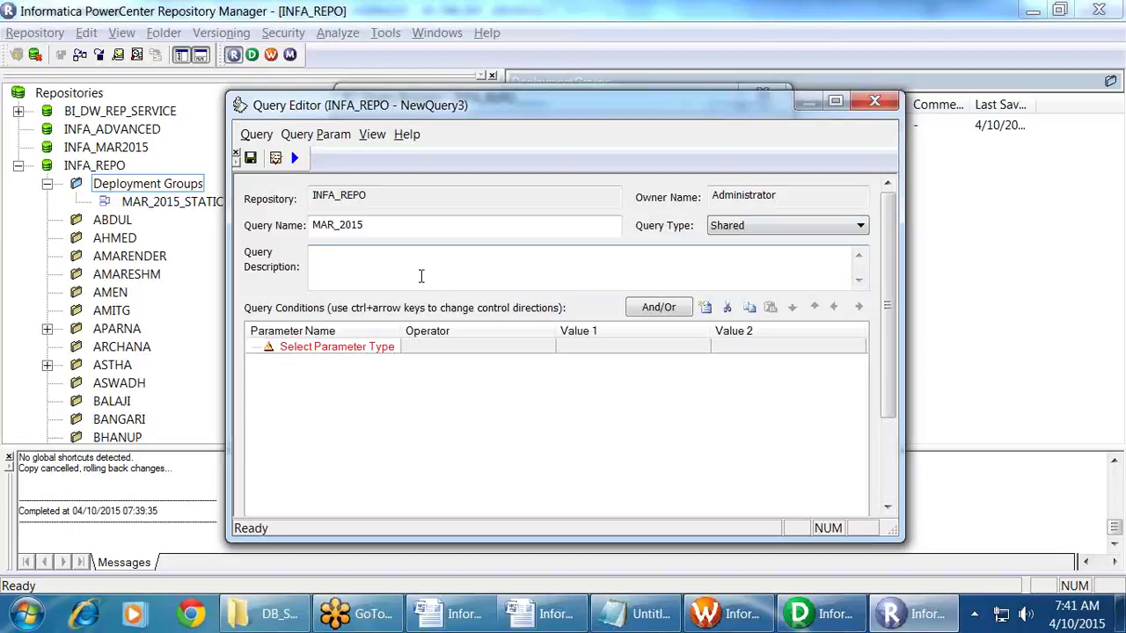
click(342, 351)
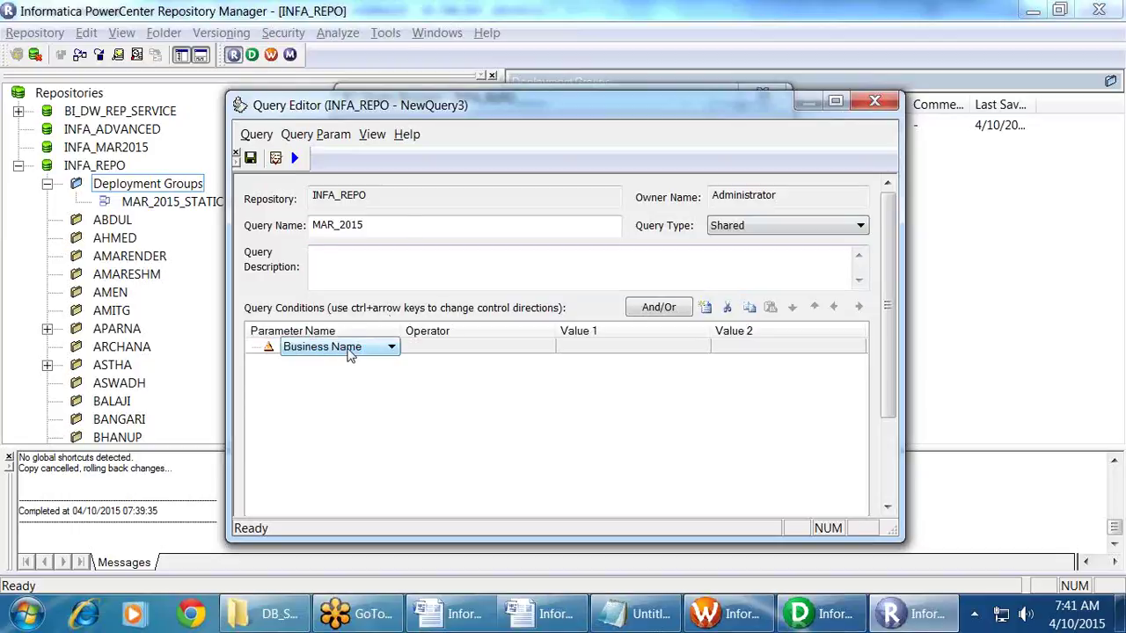
Step: Set the first condition to Folder Is Equal To MAR2015_930PMEST
click(349, 349)
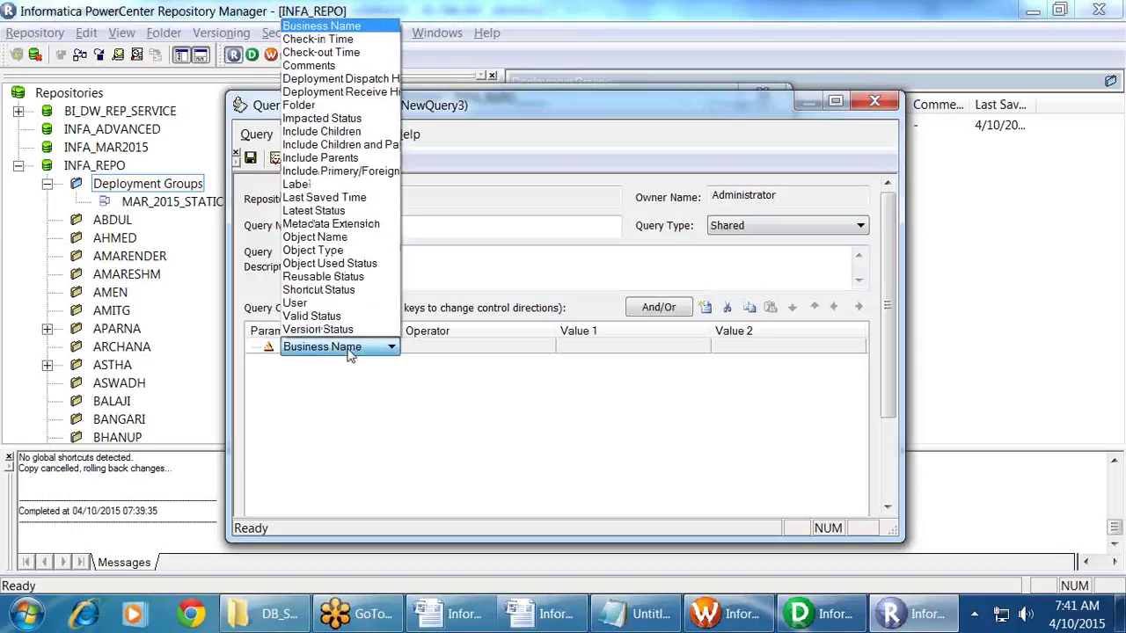
click(319, 106)
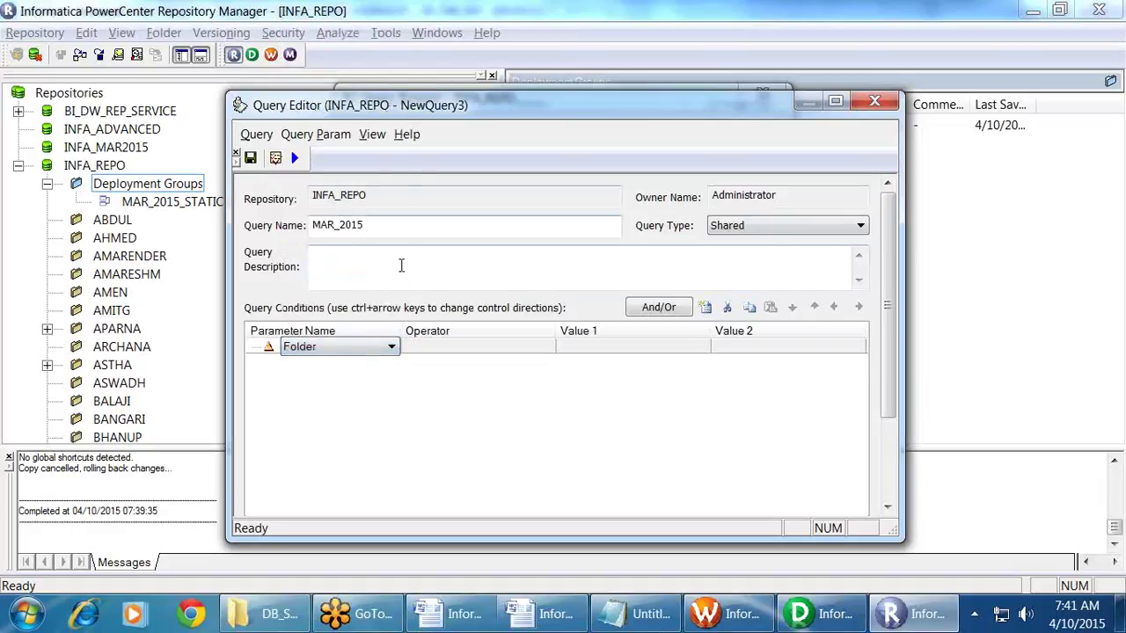
click(484, 350)
click(679, 352)
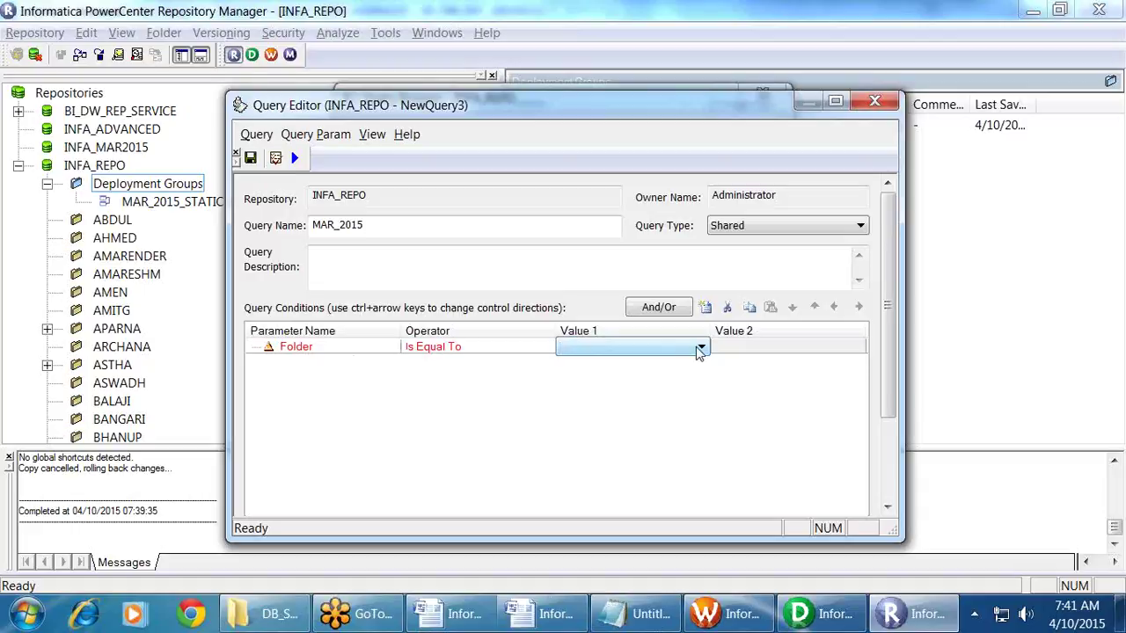
click(699, 350)
scroll(687, 308, down, 12)
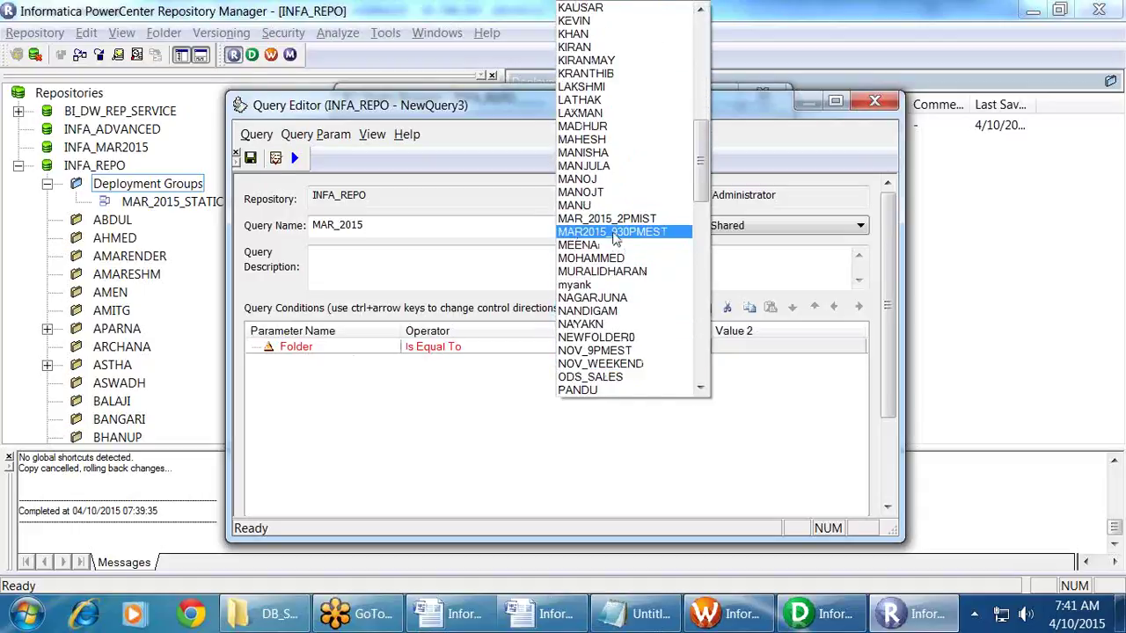
click(614, 233)
click(641, 387)
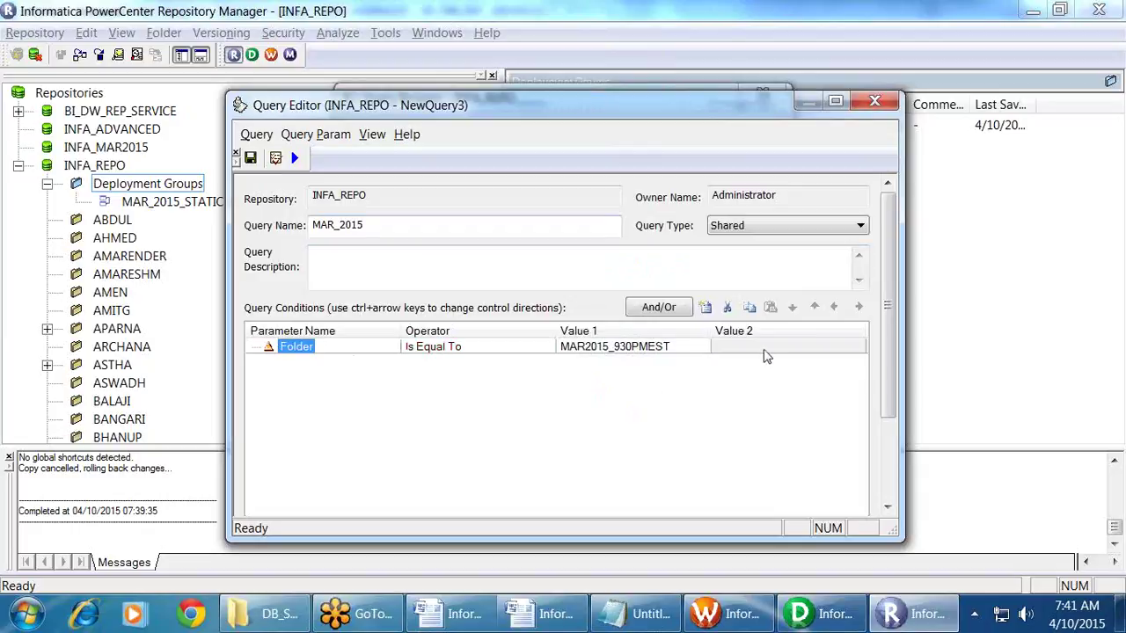
Step: Try the Is One Of operator, then revert the condition to Is Equal To
click(521, 352)
click(519, 351)
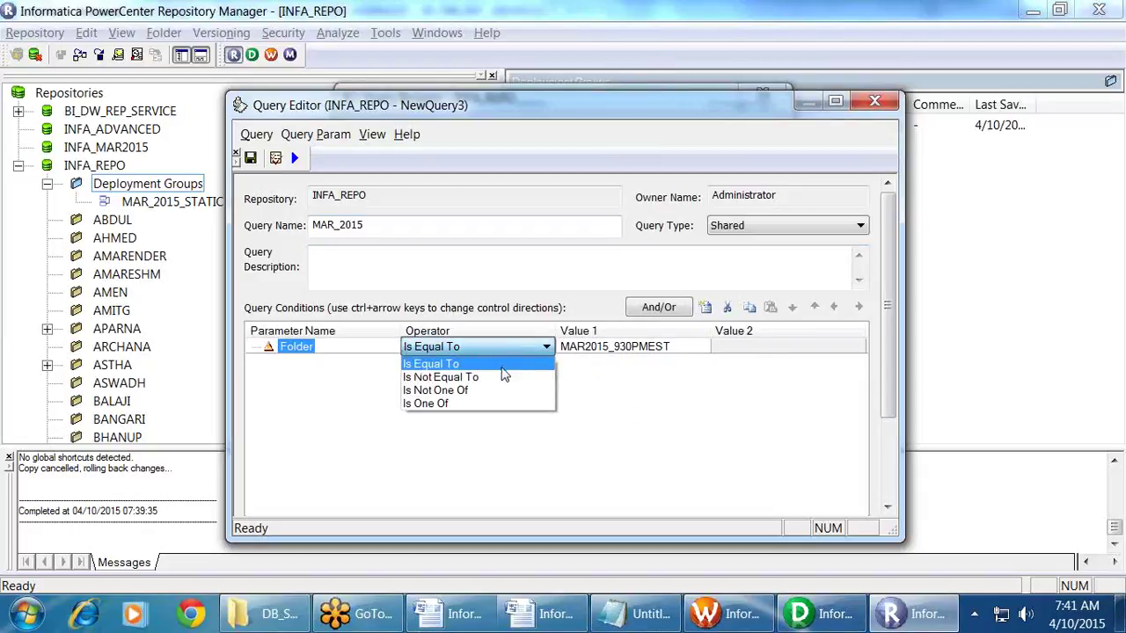
click(452, 403)
click(589, 350)
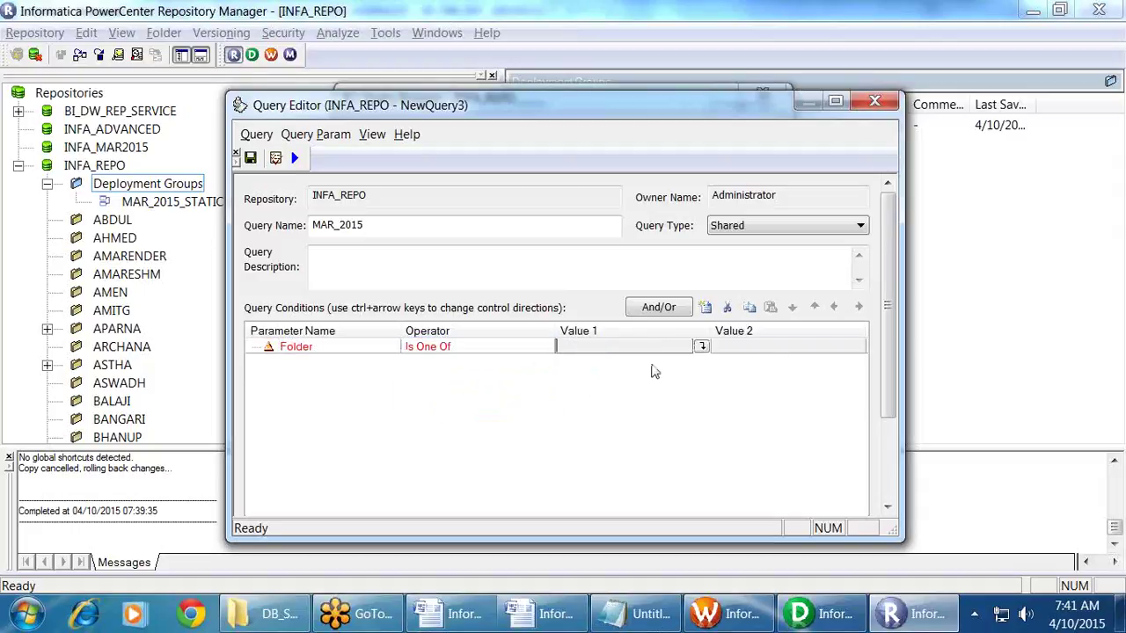
click(701, 346)
scroll(714, 420, down, 2)
scroll(714, 421, down, 8)
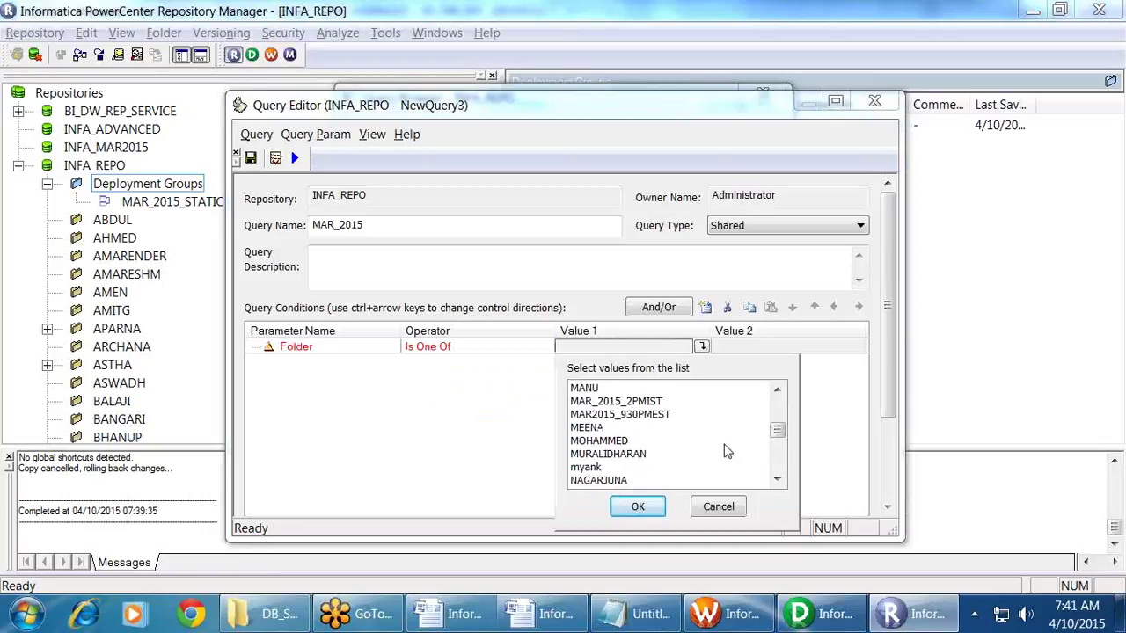
click(728, 512)
click(505, 355)
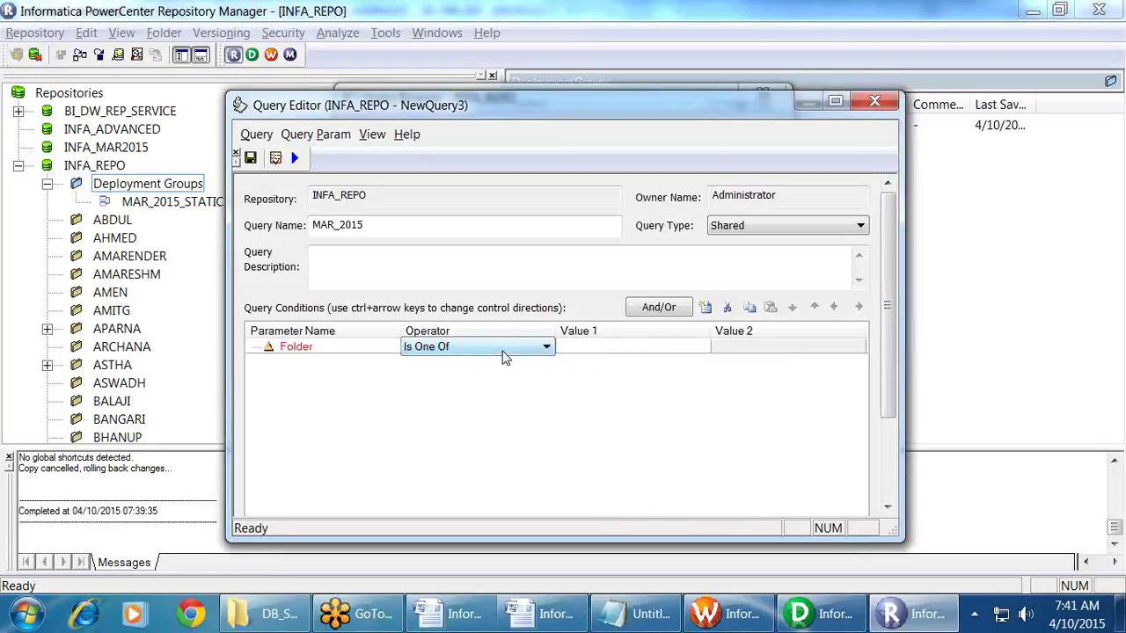
click(505, 356)
click(495, 361)
click(619, 370)
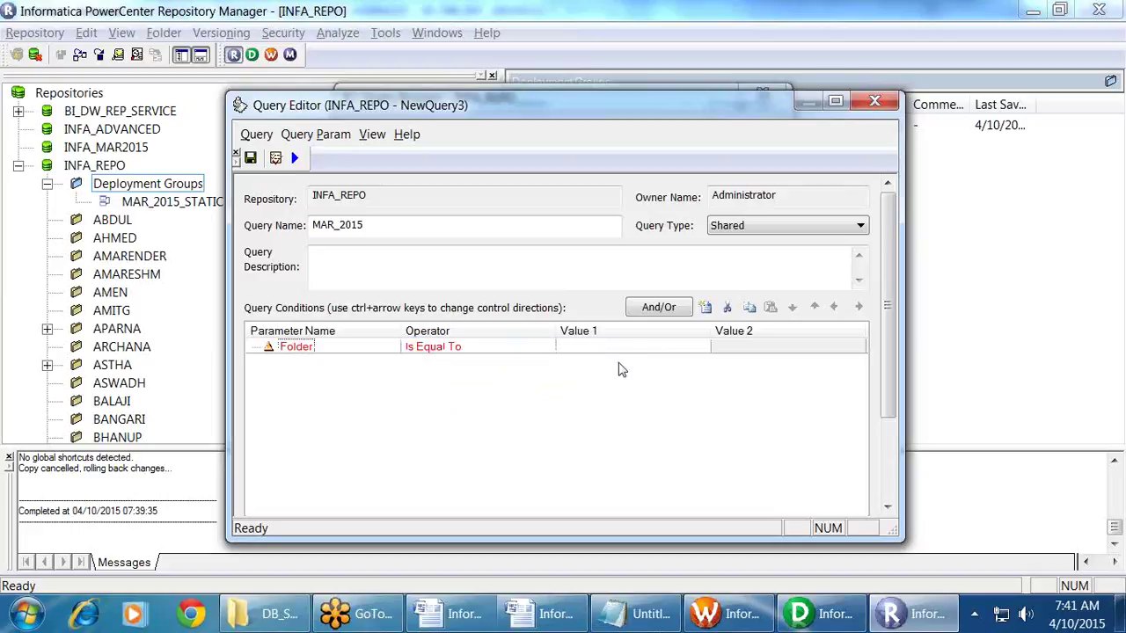
Step: Reselect MAR2015_930PMEST as the folder value and add a second AND condition row
click(632, 352)
click(704, 348)
scroll(686, 357, down, 1)
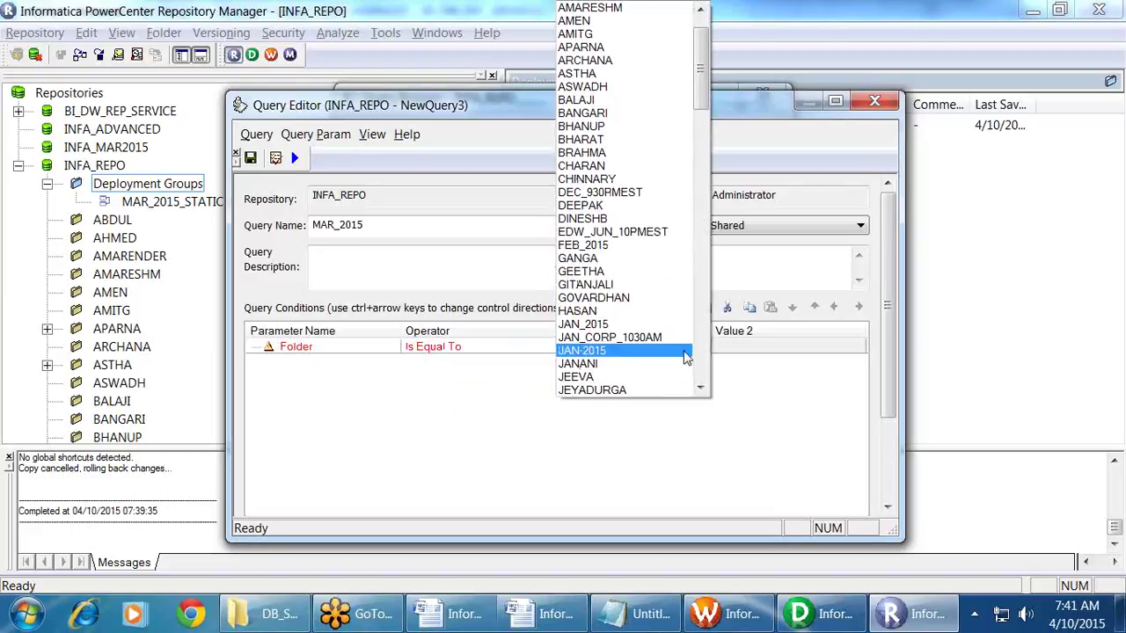
scroll(686, 356, down, 13)
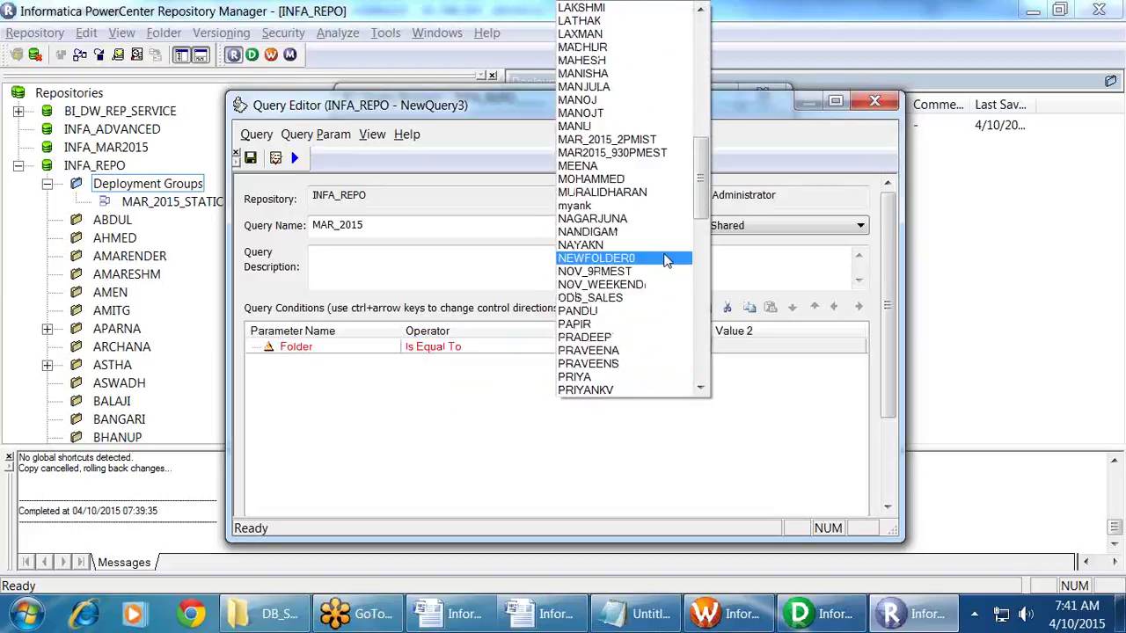
scroll(634, 216, down, 3)
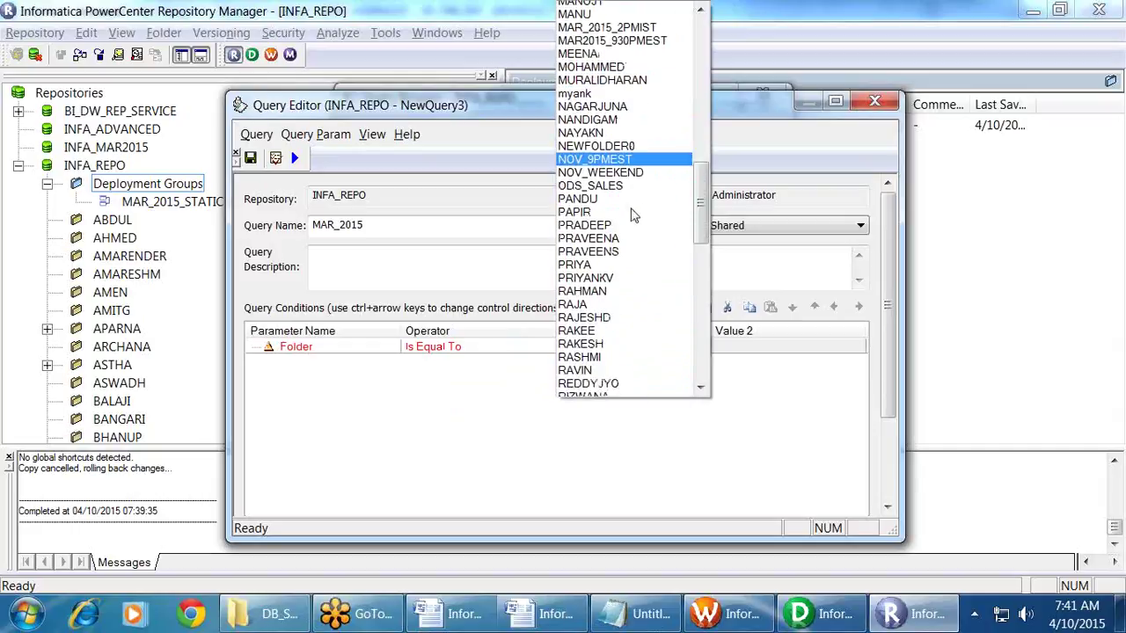
scroll(633, 216, up, 8)
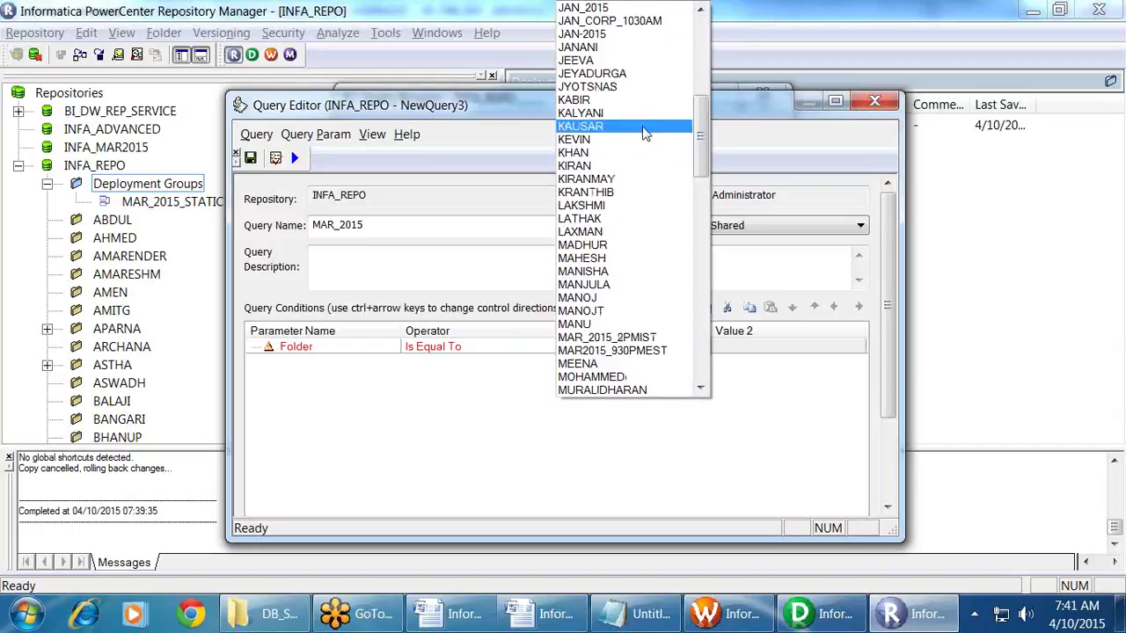
scroll(643, 132, up, 4)
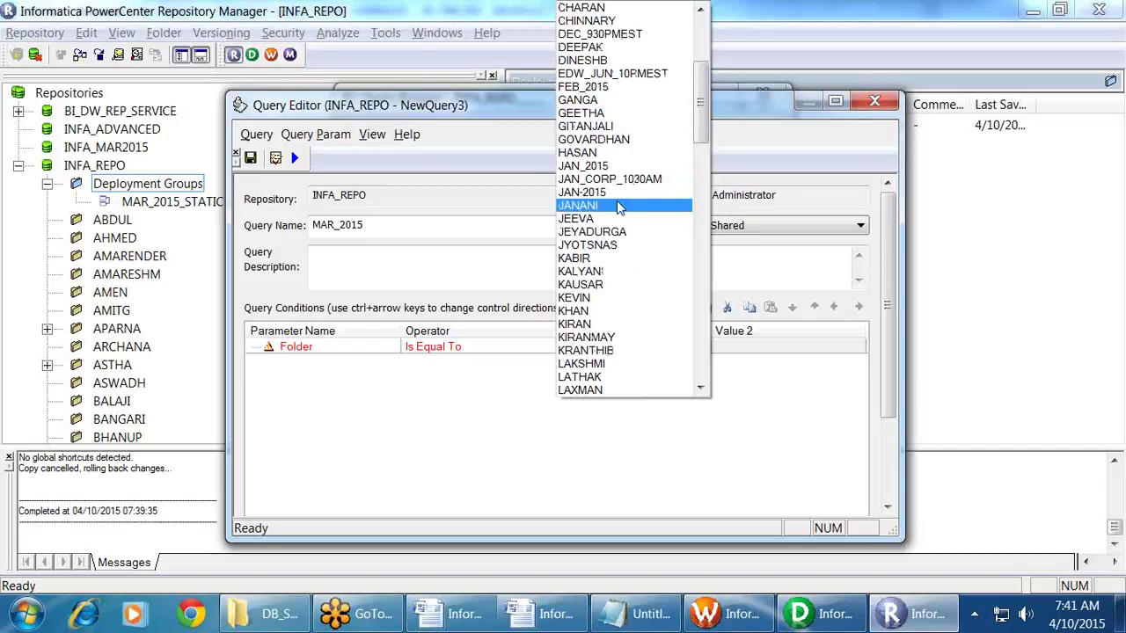
scroll(618, 211, down, 4)
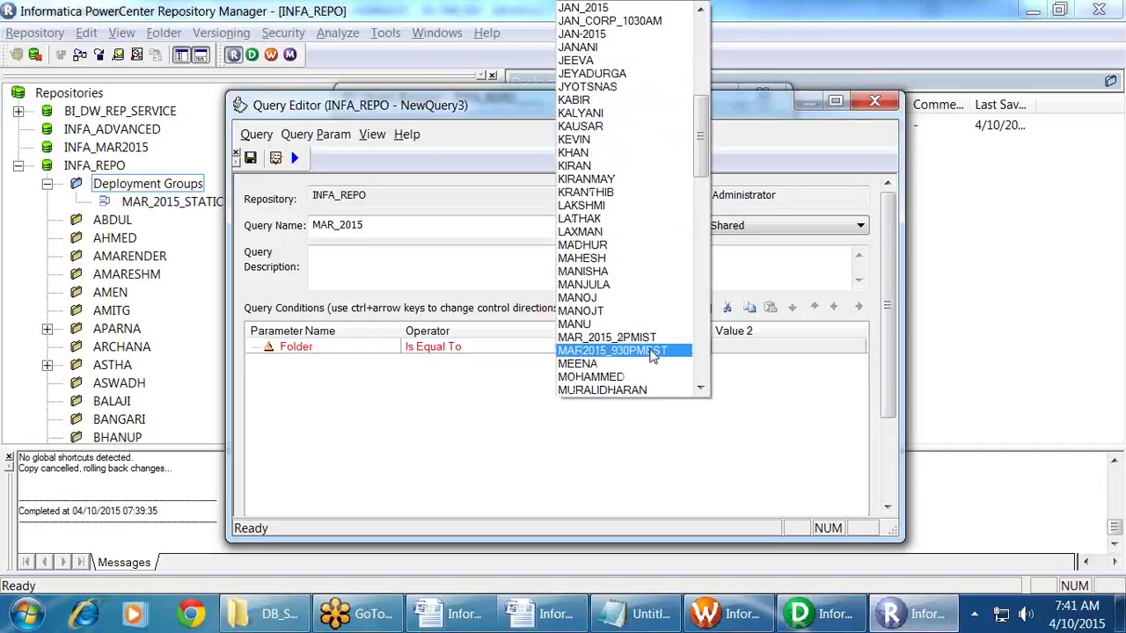
click(652, 352)
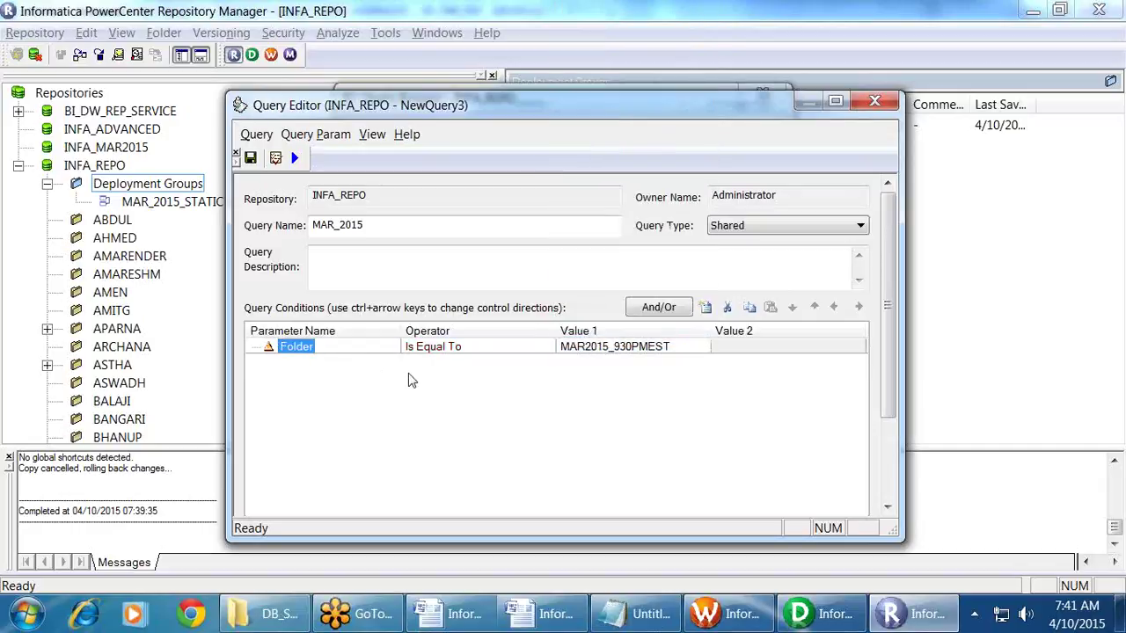
click(705, 309)
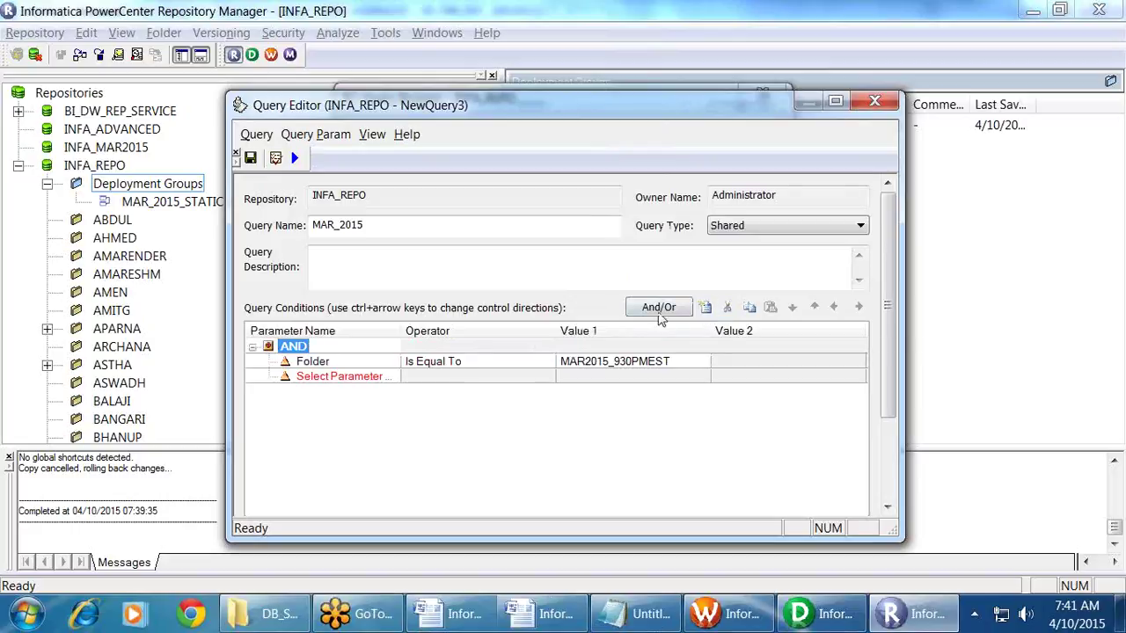
Step: Add a query condition requiring User Is Equal To Administrator
click(395, 378)
click(392, 376)
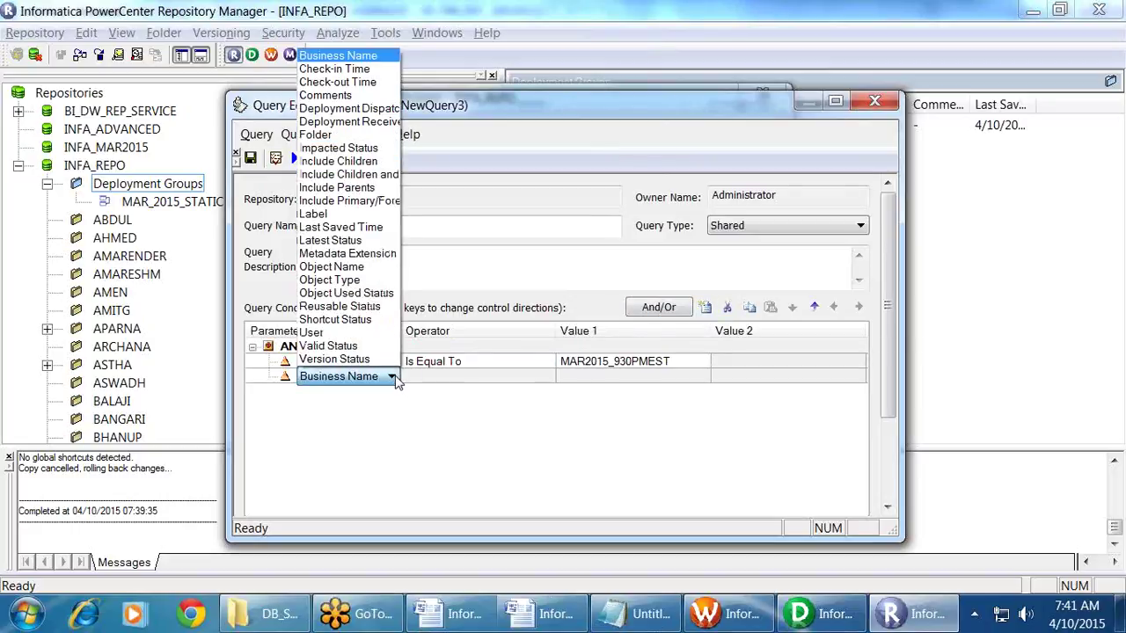
click(326, 343)
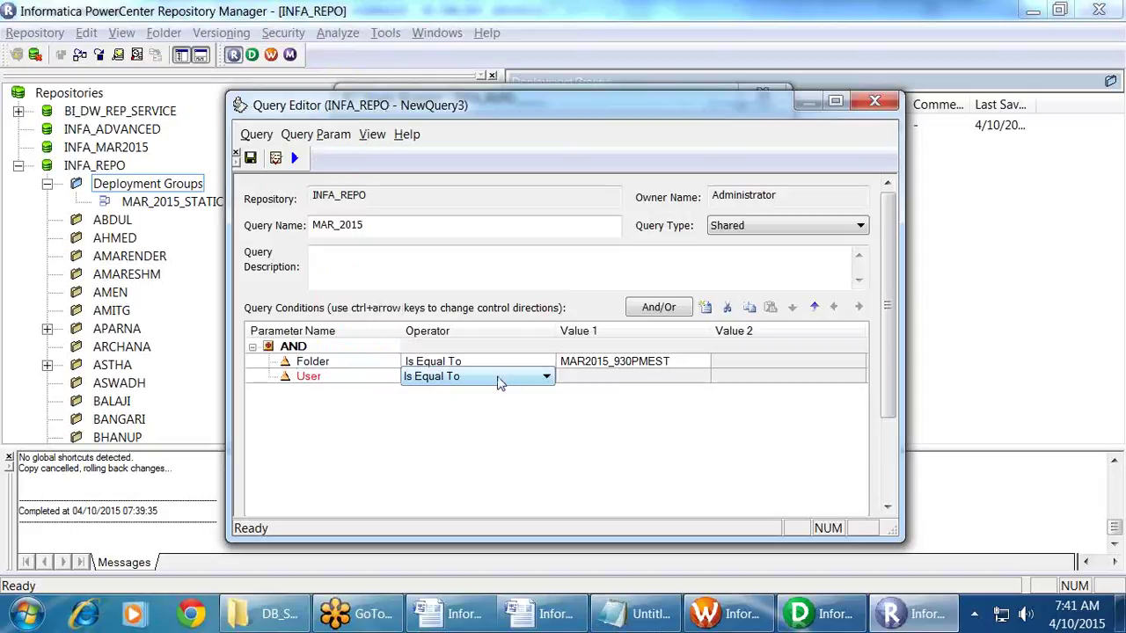
click(667, 380)
click(694, 377)
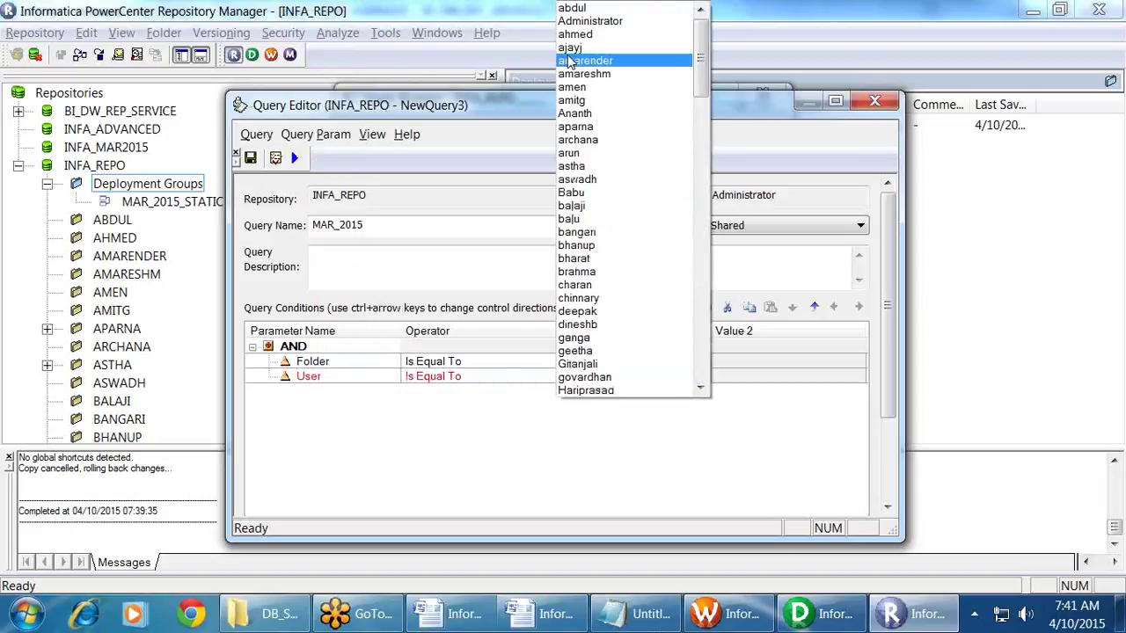
click(589, 20)
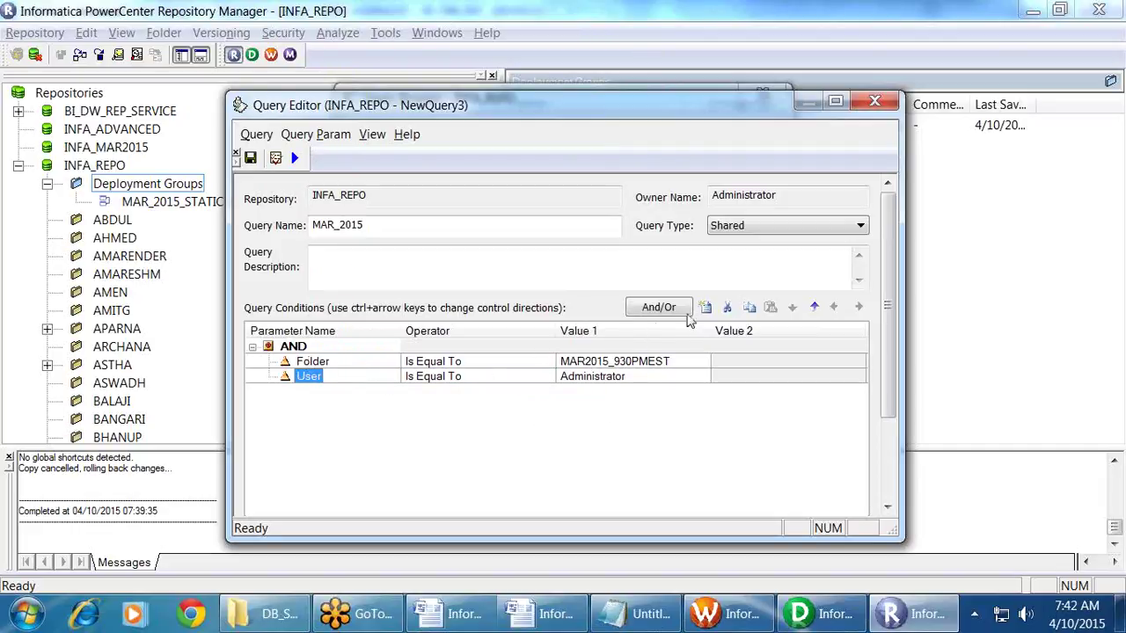
Step: Add the condition Object Type Is Equal To Mapping, then save and execute the MAR_2015 query
click(705, 310)
click(378, 393)
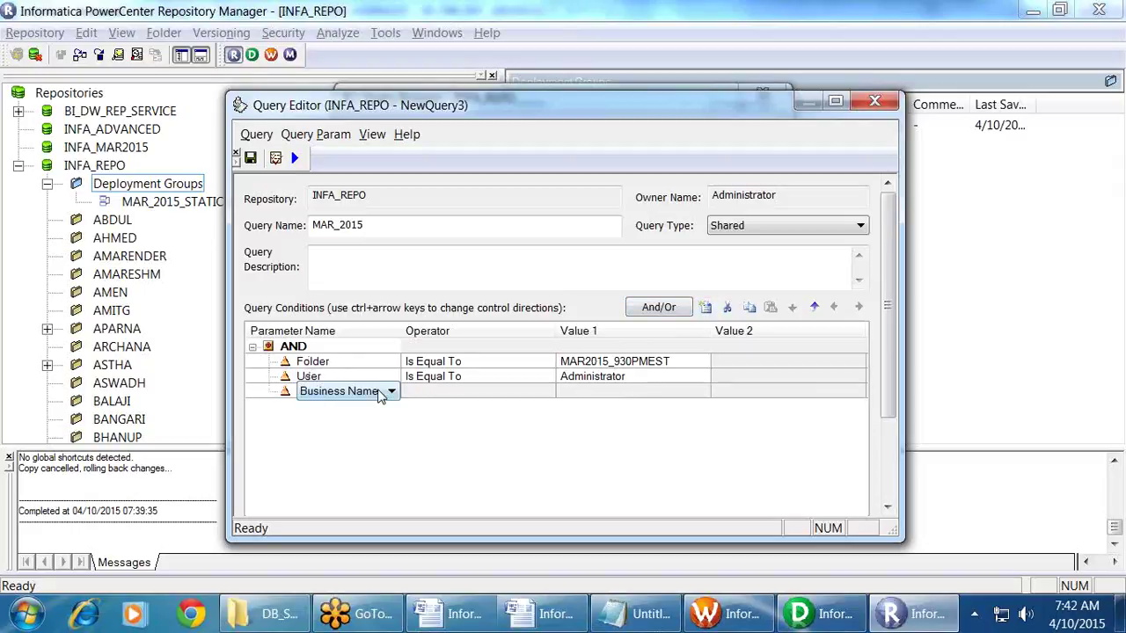
click(391, 392)
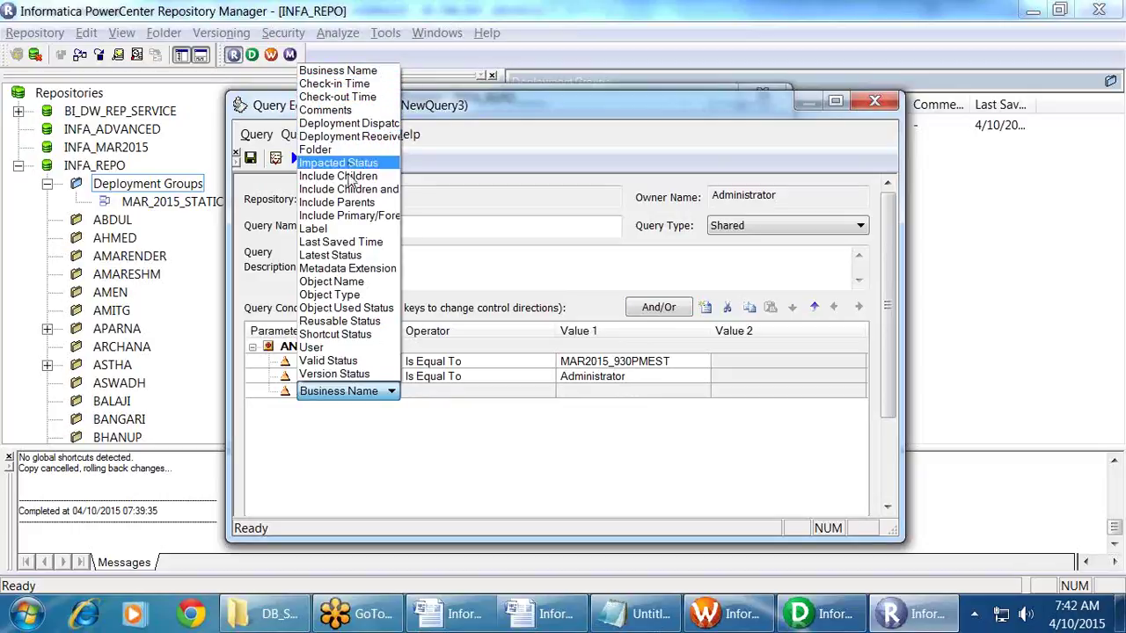
click(342, 297)
click(510, 395)
click(505, 392)
click(475, 409)
click(616, 392)
click(615, 392)
click(621, 444)
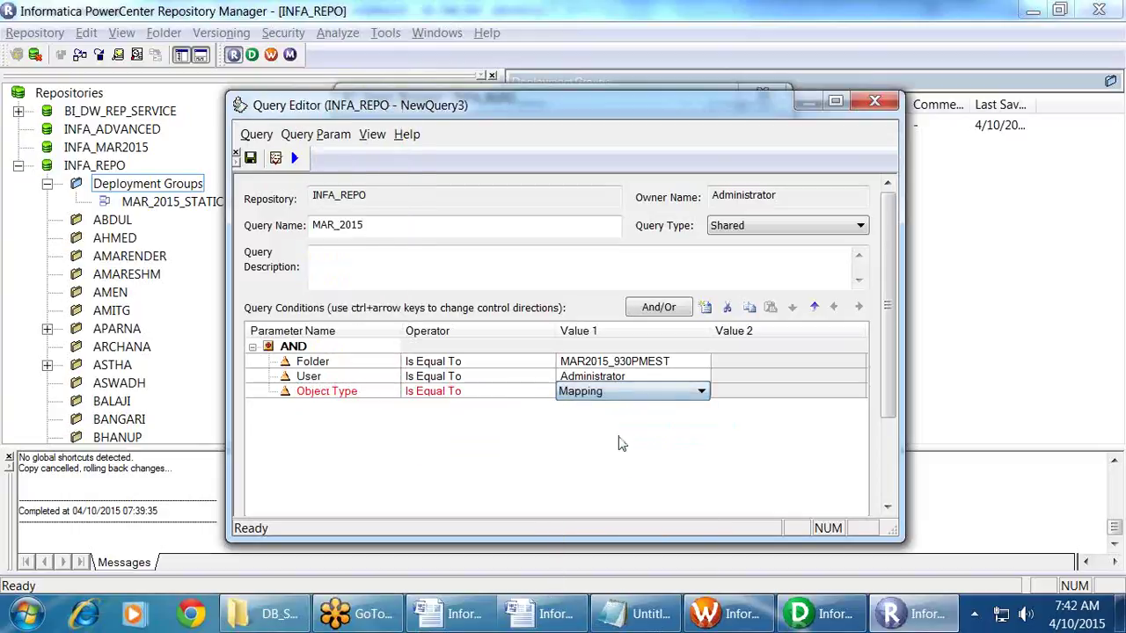
click(619, 444)
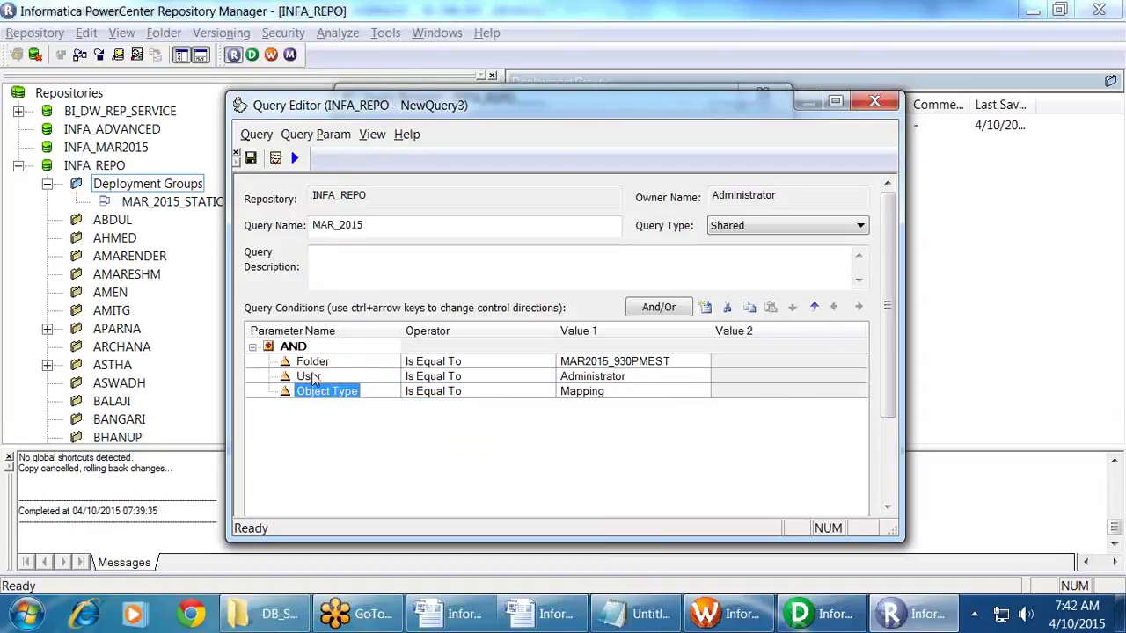
click(249, 159)
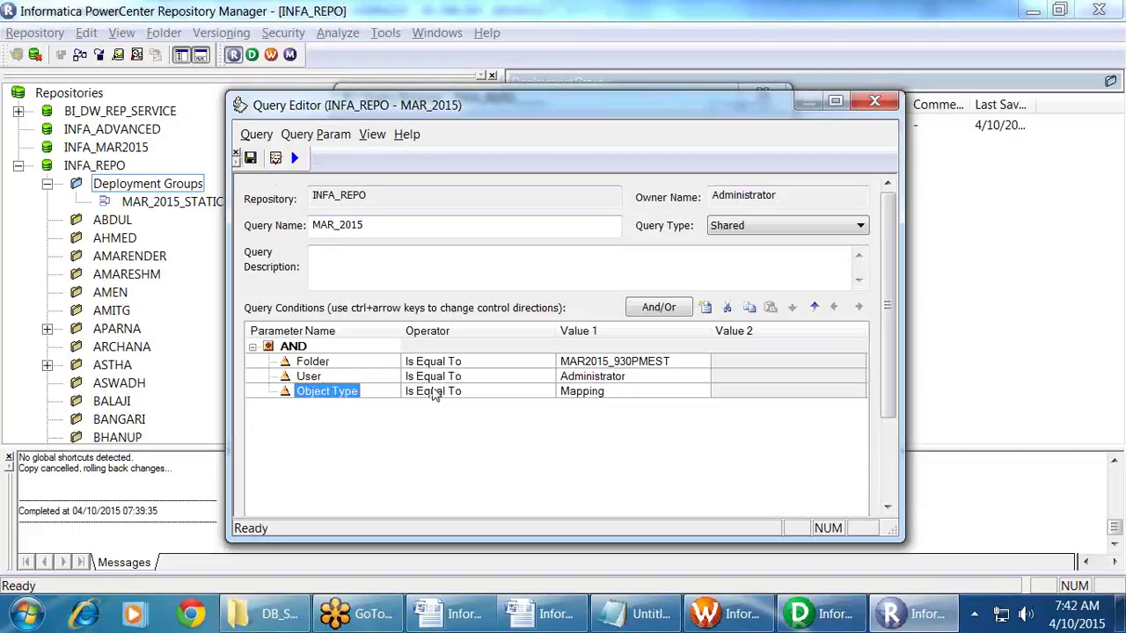
click(295, 158)
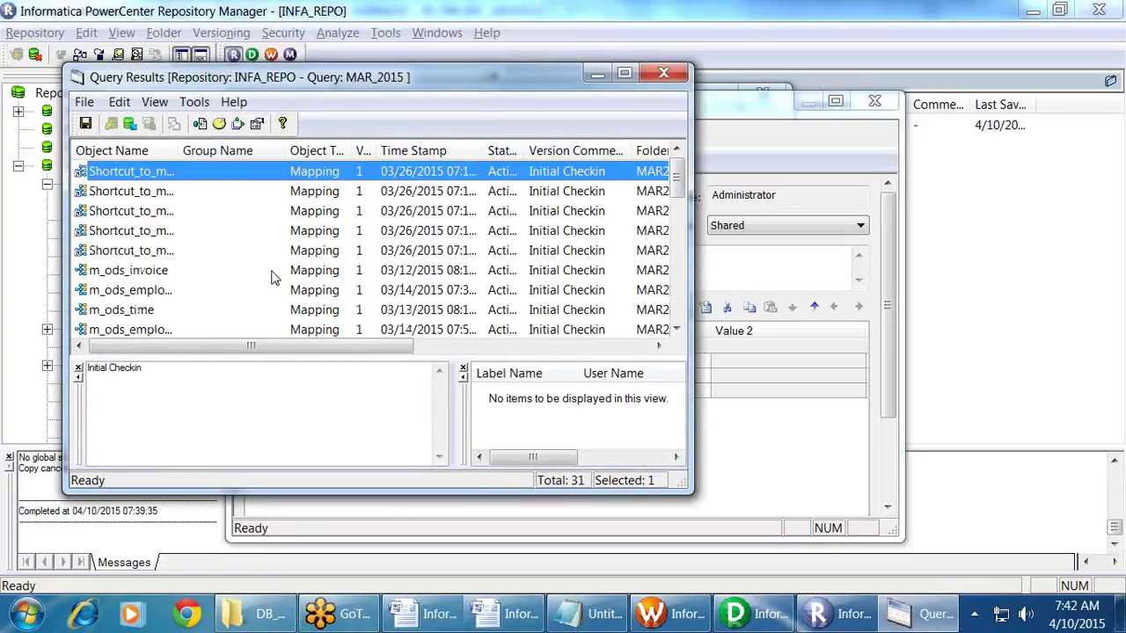
Step: Close the 31 query results and Query Editor, then keep MAR_2015 as the group's query
click(664, 73)
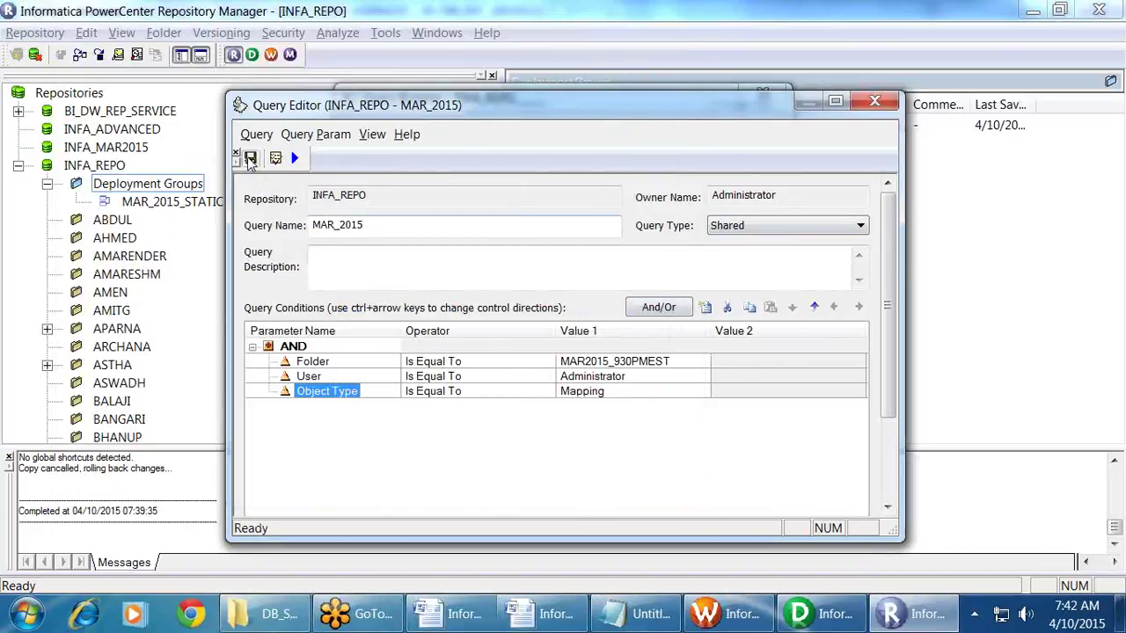
click(874, 103)
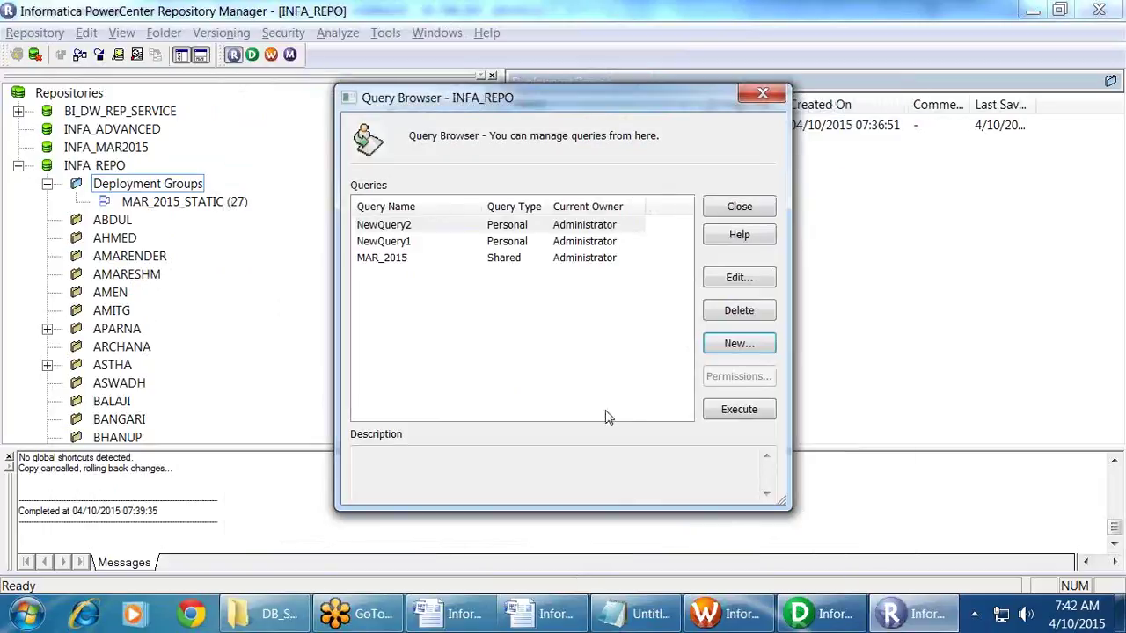
click(404, 260)
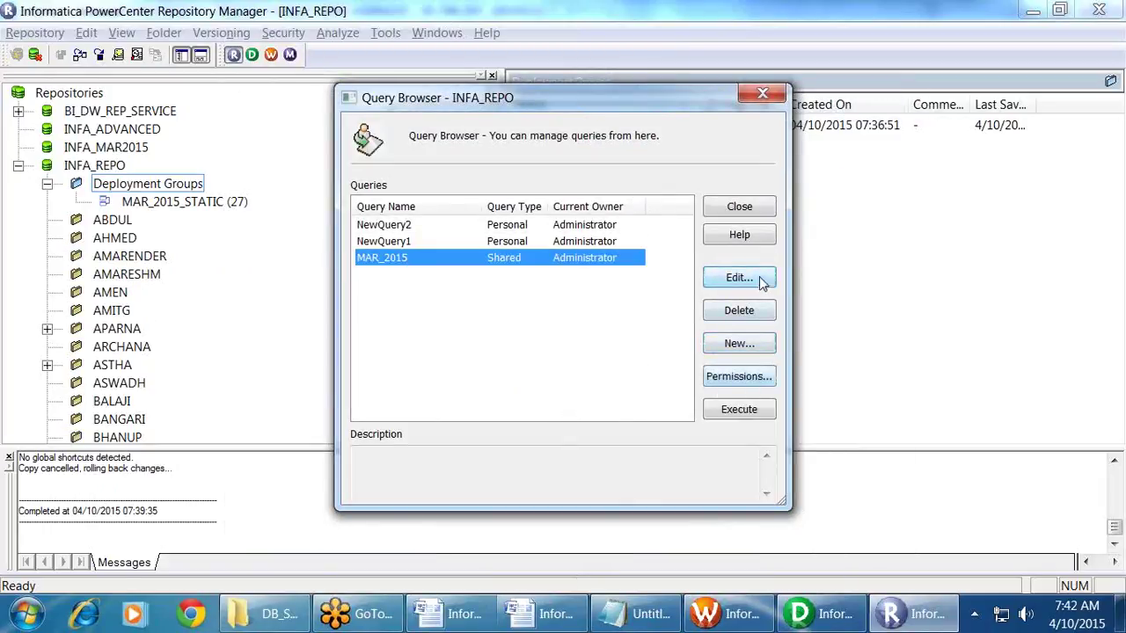
click(758, 277)
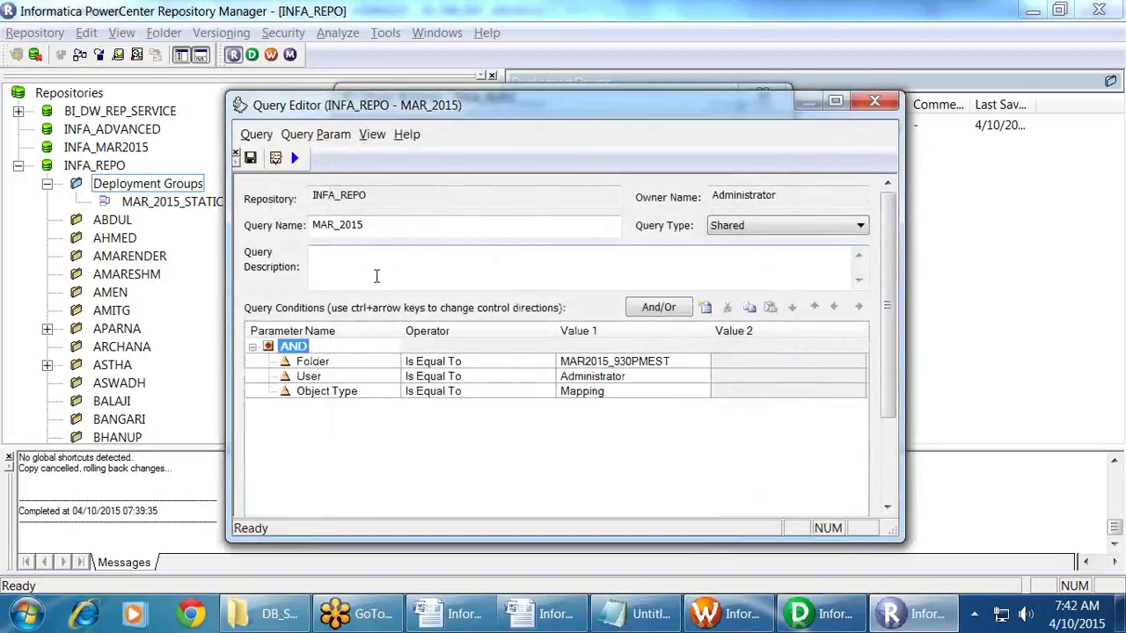
click(876, 102)
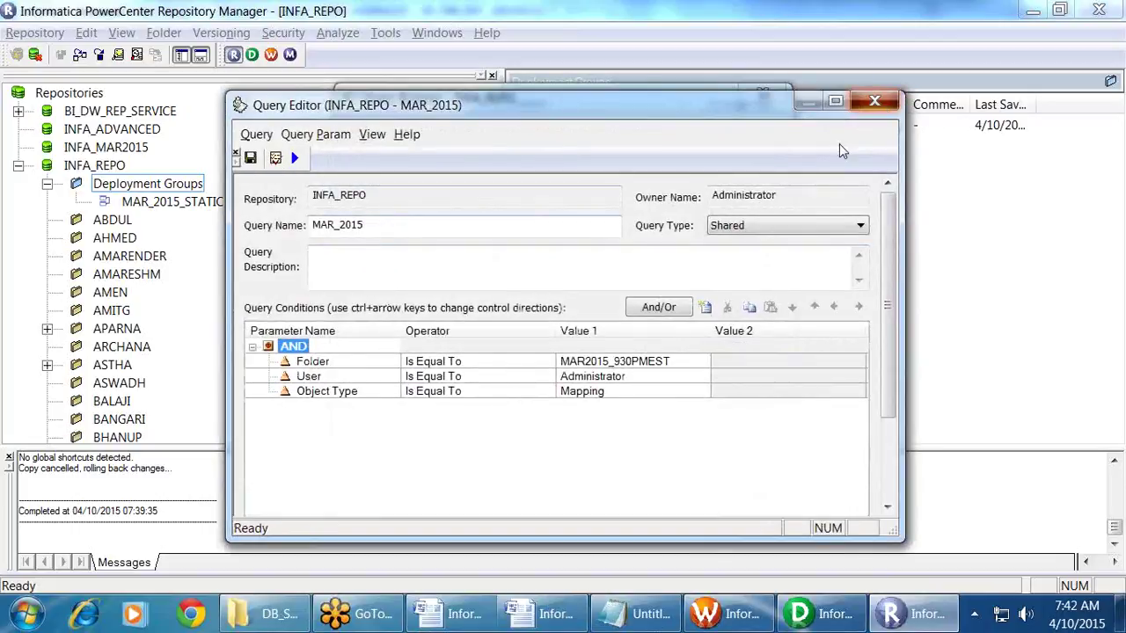
click(744, 208)
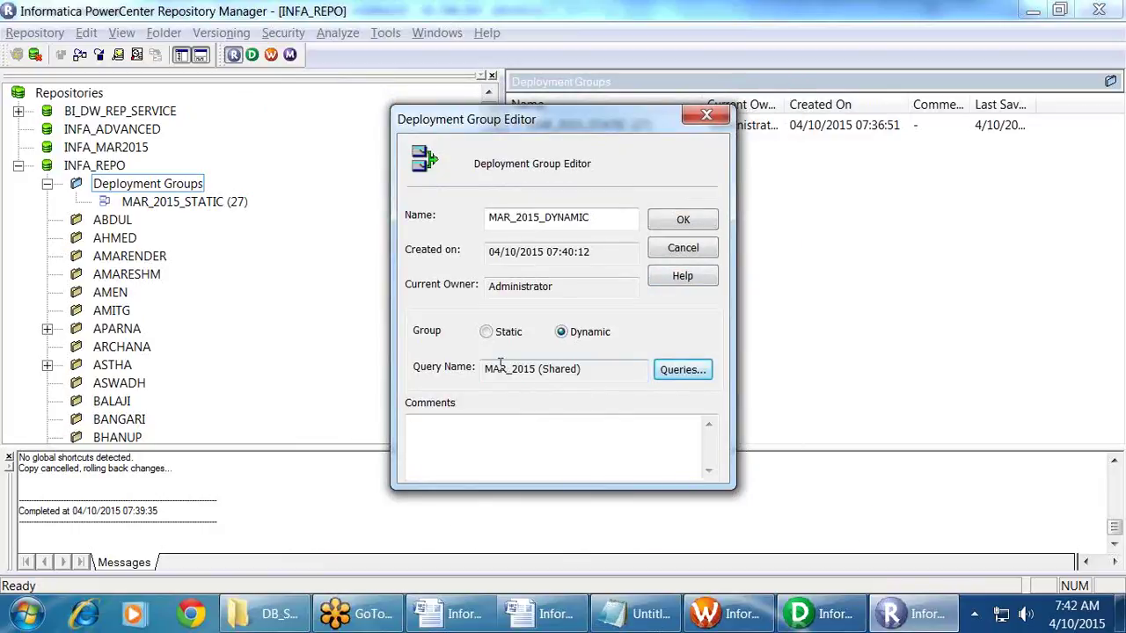
Step: Confirm the MAR_2015_DYNAMIC group, then start and cancel its copy to BI_DW_REP_SERVICE
click(684, 218)
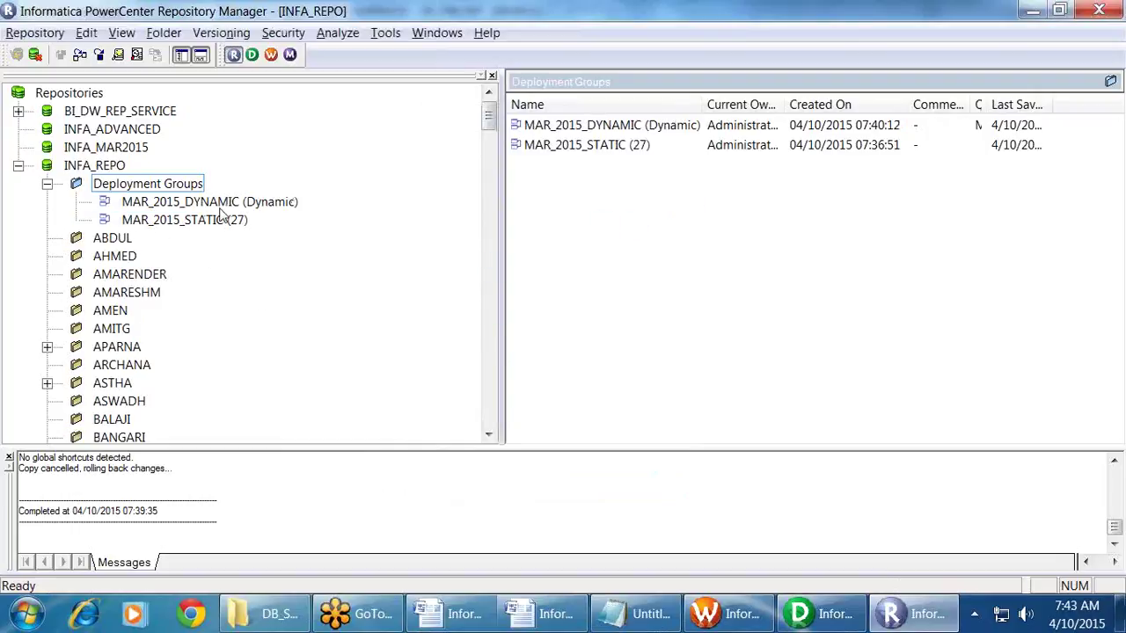
click(220, 204)
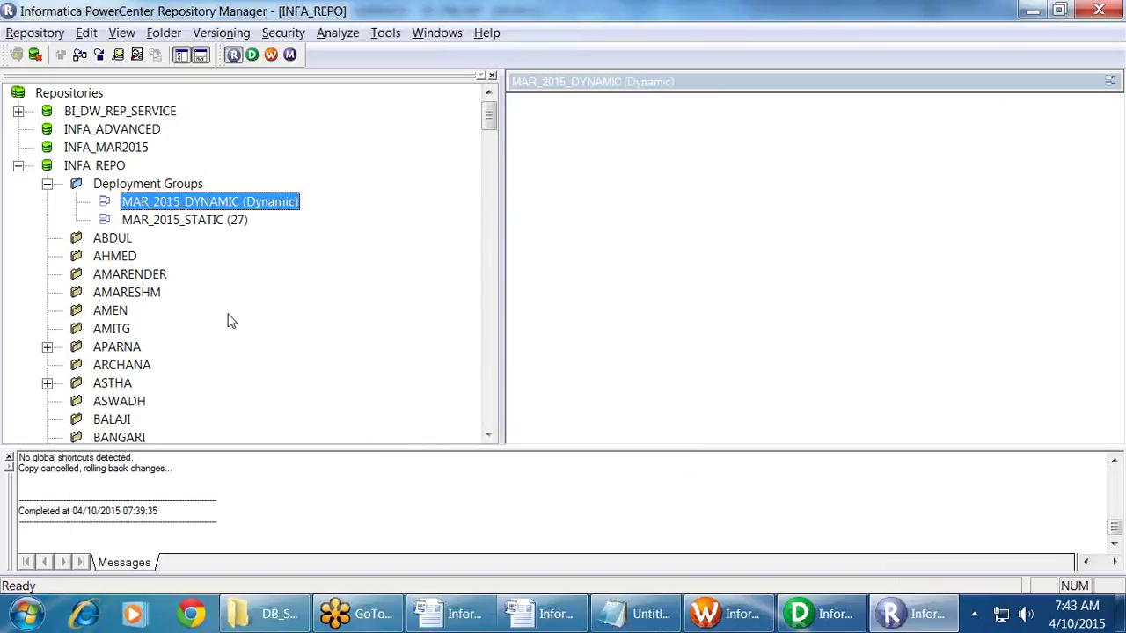
drag(176, 210, 88, 114)
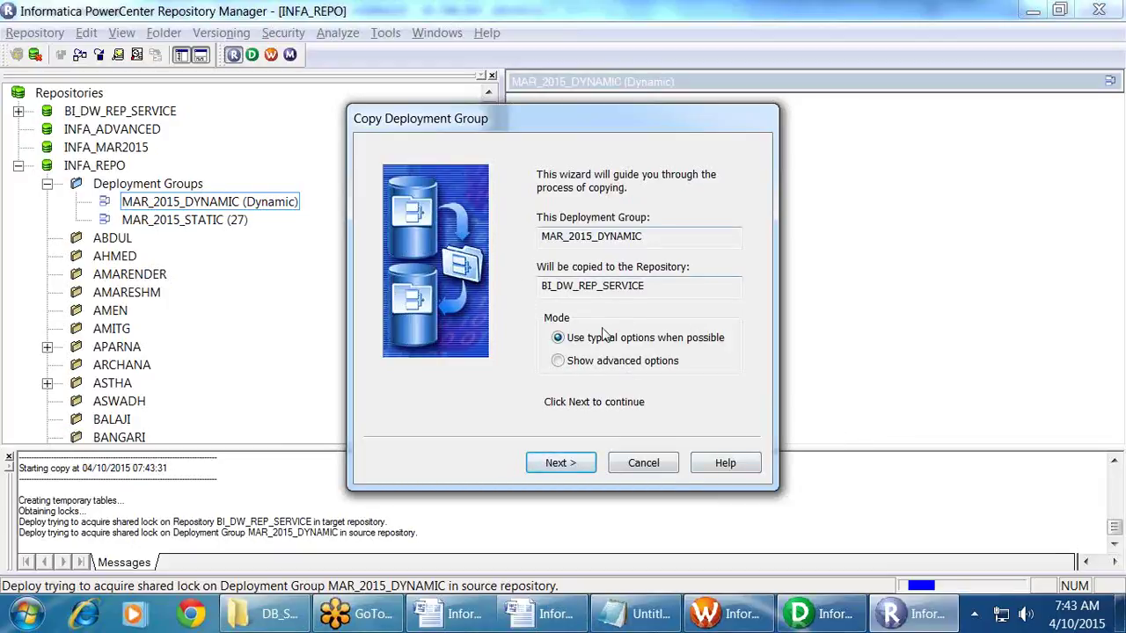
click(643, 457)
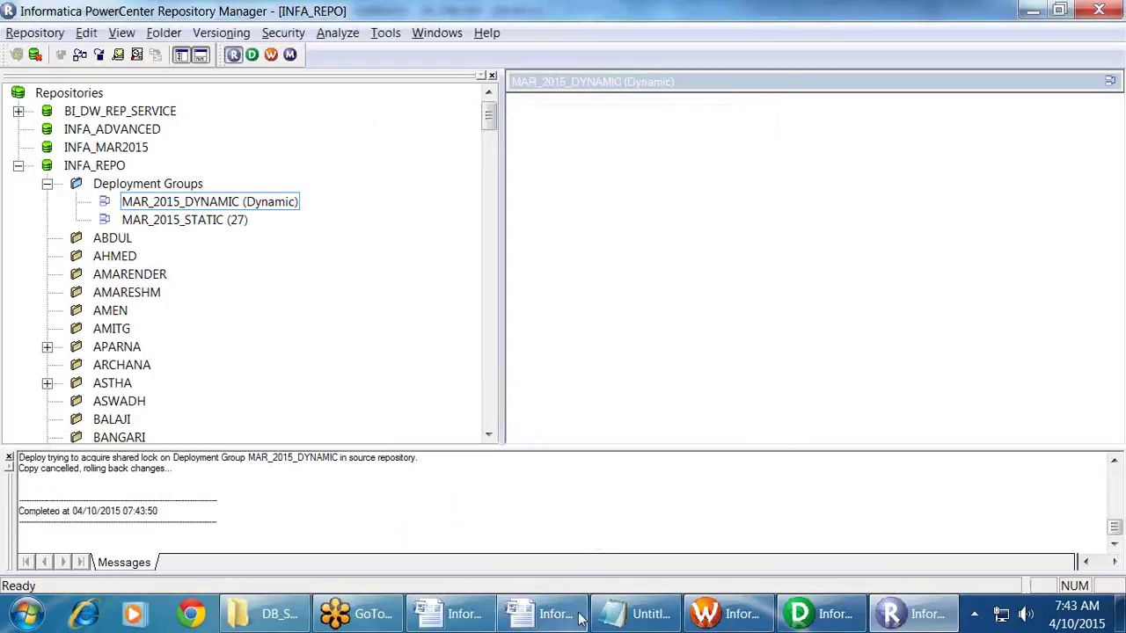
click(638, 614)
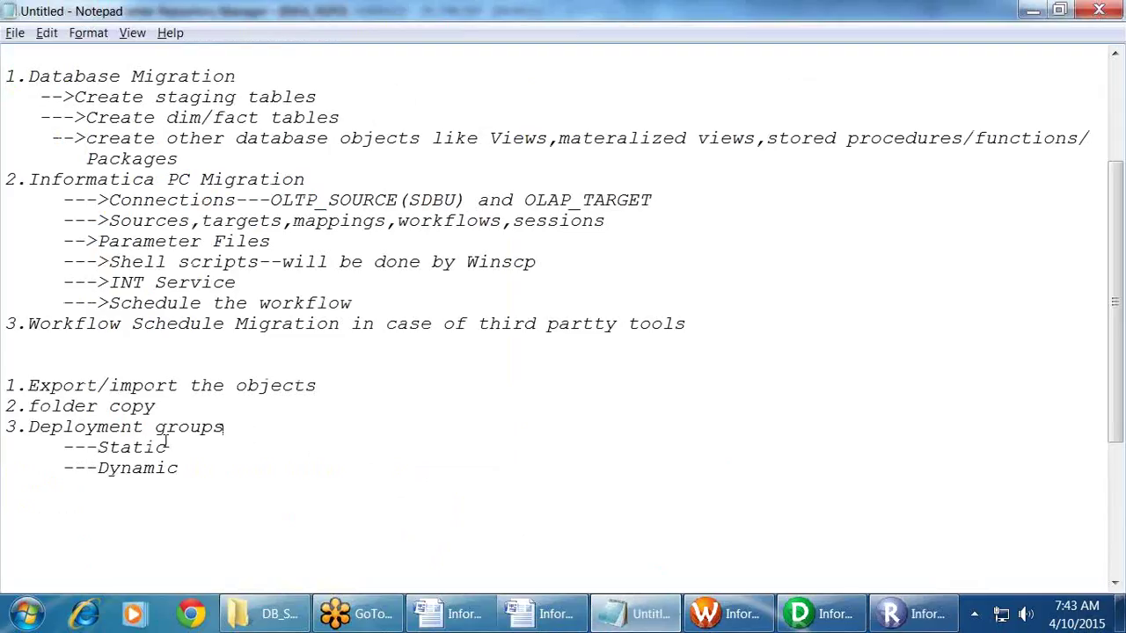
Step: Highlight the listed migration methods, from folder copy to the Static and Dynamic deployment groups
drag(157, 407, 12, 406)
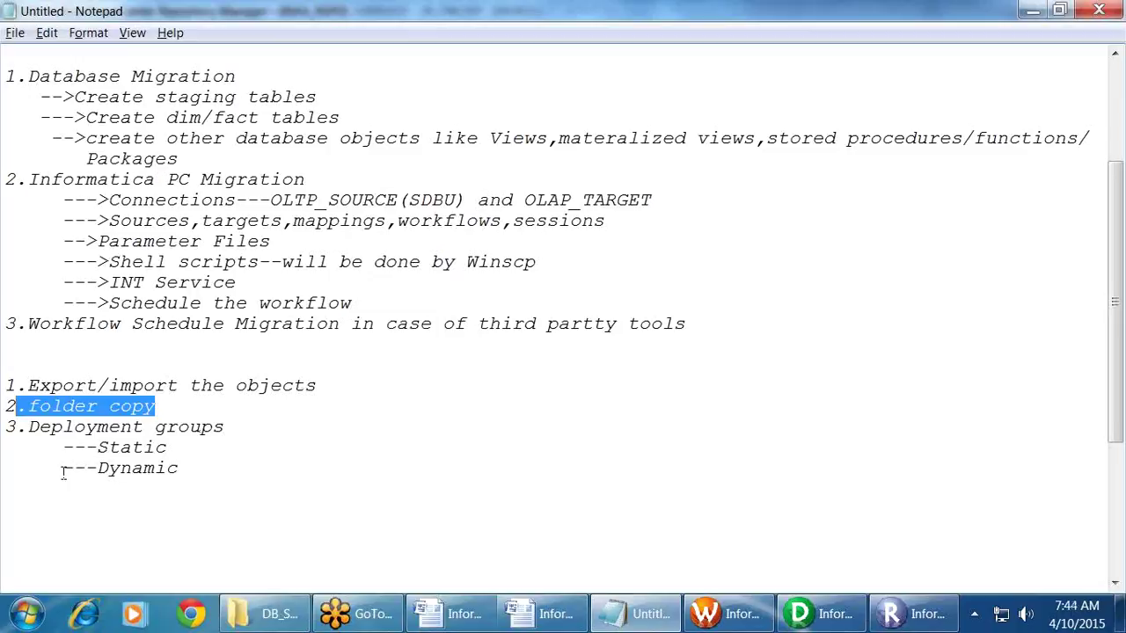
drag(185, 475, 77, 442)
drag(10, 404, 4, 386)
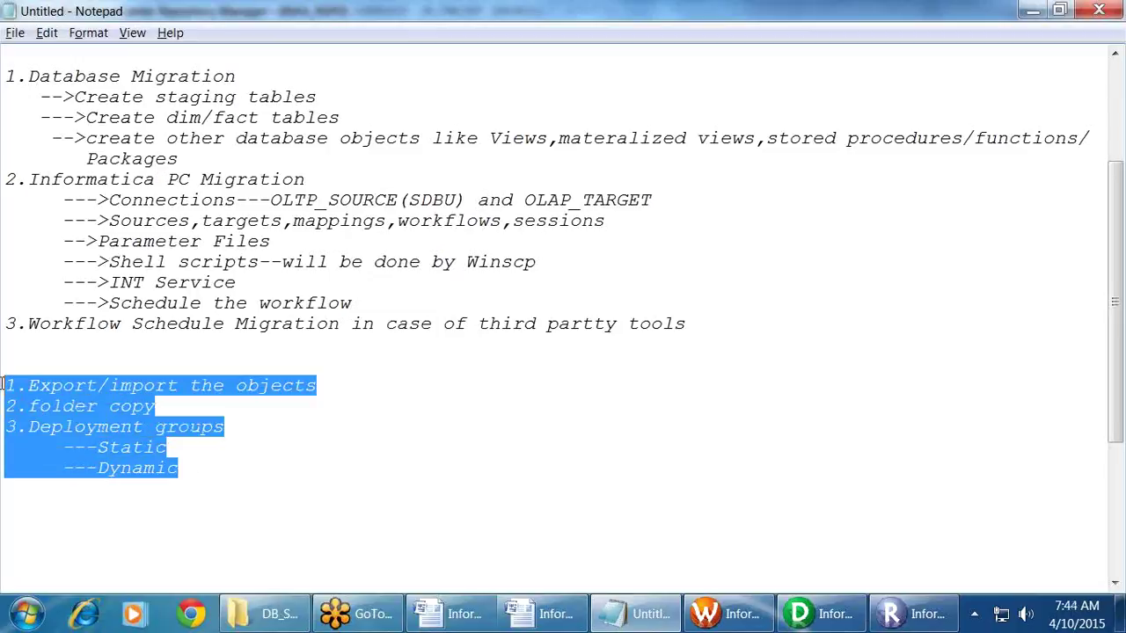
click(269, 448)
drag(97, 183, 146, 284)
click(239, 489)
drag(179, 467, 7, 359)
click(244, 446)
scroll(244, 446, down, 2)
scroll(243, 446, up, 2)
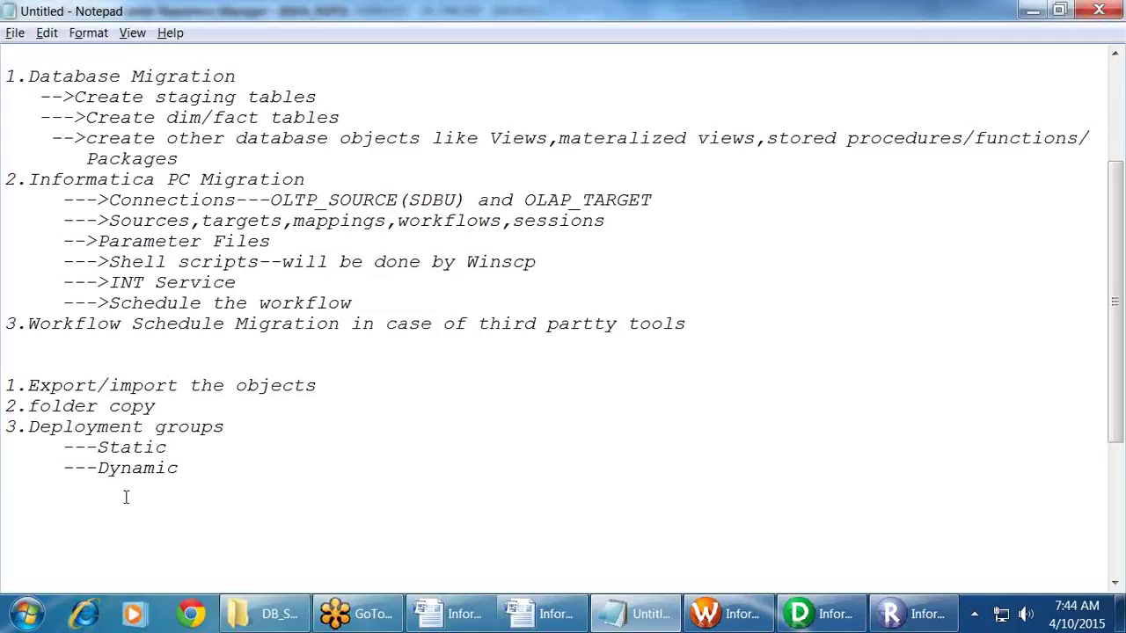
click(68, 502)
Step: Type a row of dashes under Dynamic and start a new line after it
text(-----------------------------------------------------------)
key(Return)
key(Return)
key(Return)
key(Return)
key(Return)
key(Return)
key(Return)
key(Return)
key(Return)
key(Return)
key(Return)
key(Return)
key(Return)
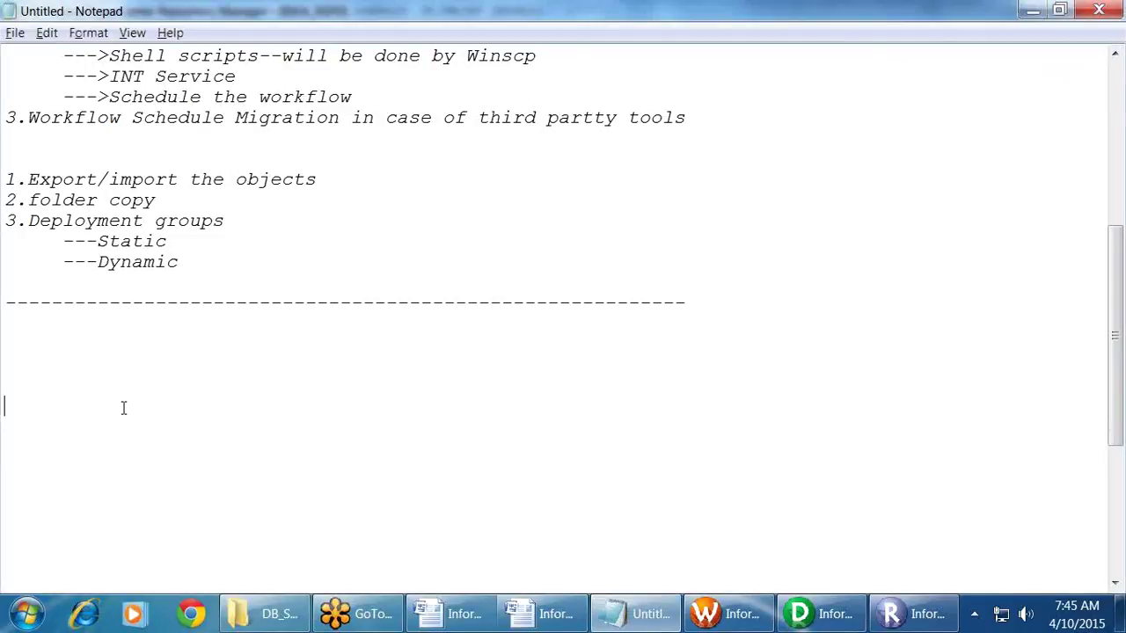
Step: Find all checked-out objects in the MAR2015_930PMEST folder via Versioning > Find Checkouts
mouse_move(728, 614)
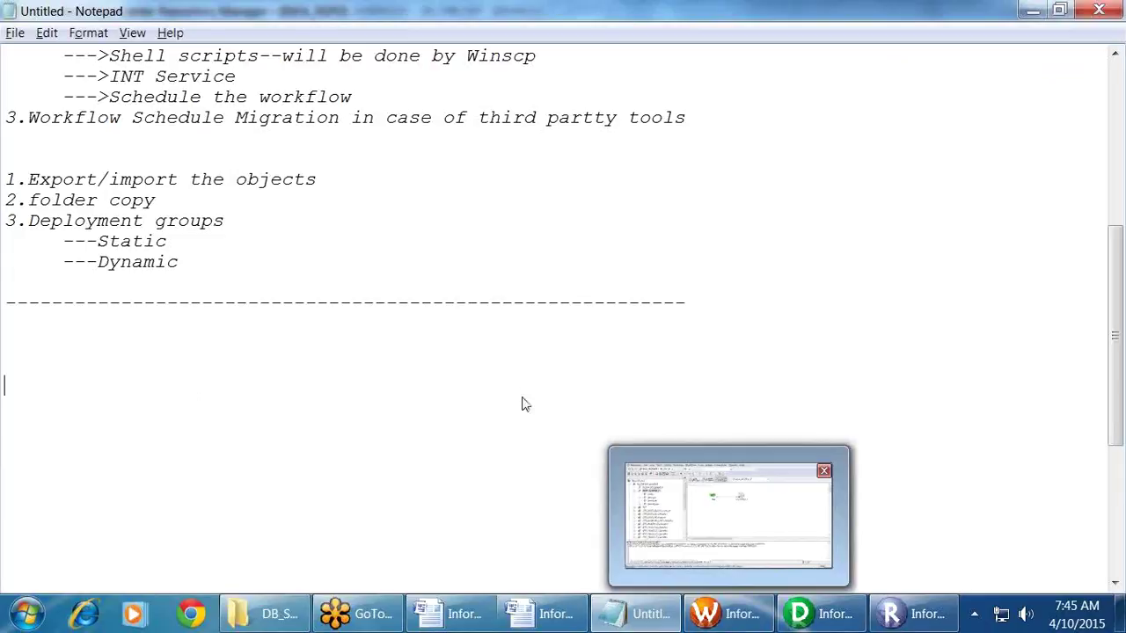
click(914, 614)
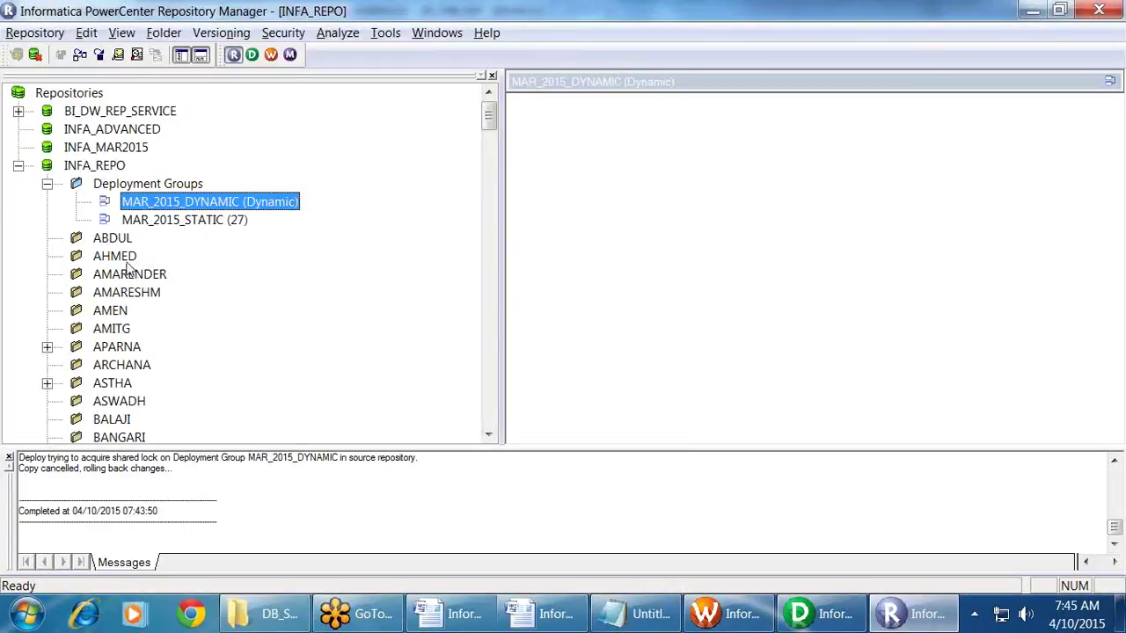
scroll(124, 272, down, 15)
scroll(124, 292, up, 4)
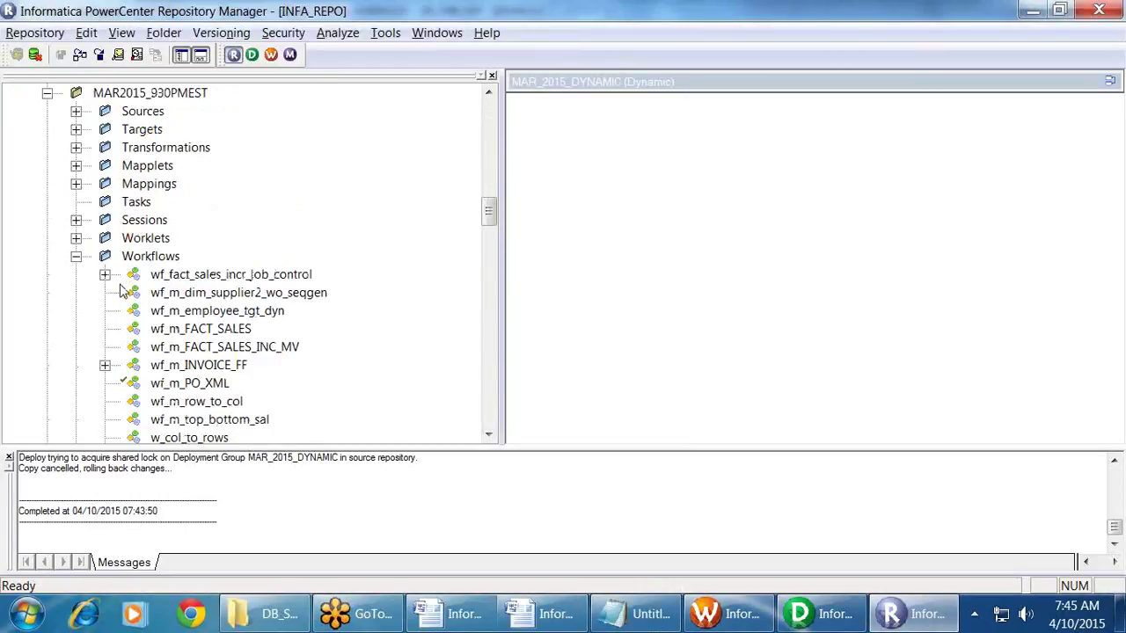
right_click(157, 150)
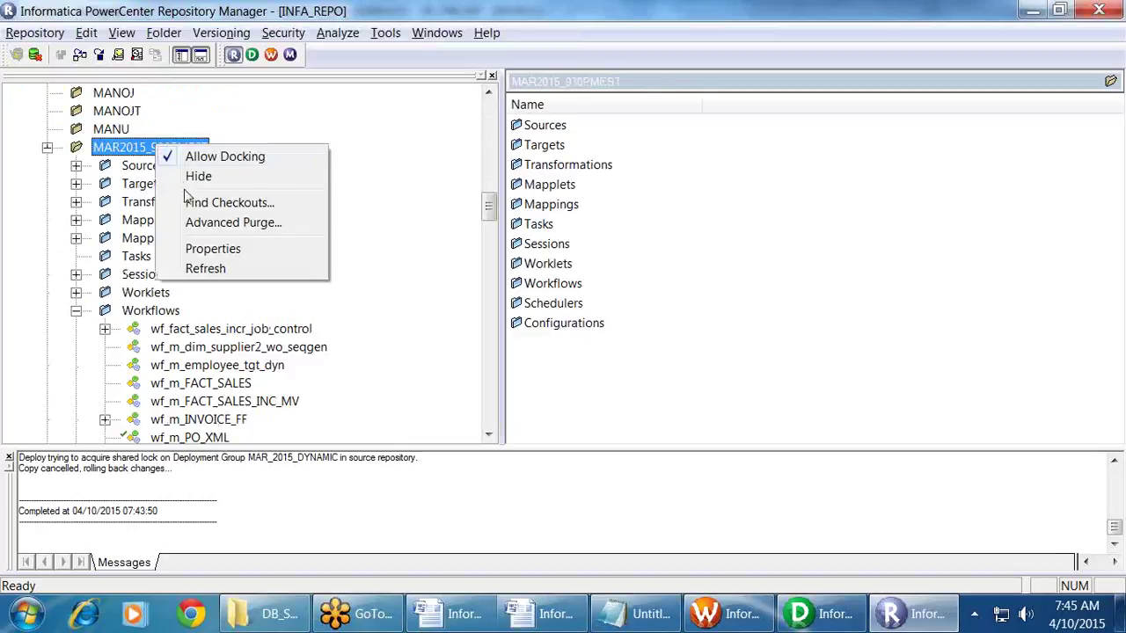
scroll(369, 291, down, 6)
scroll(369, 308, up, 3)
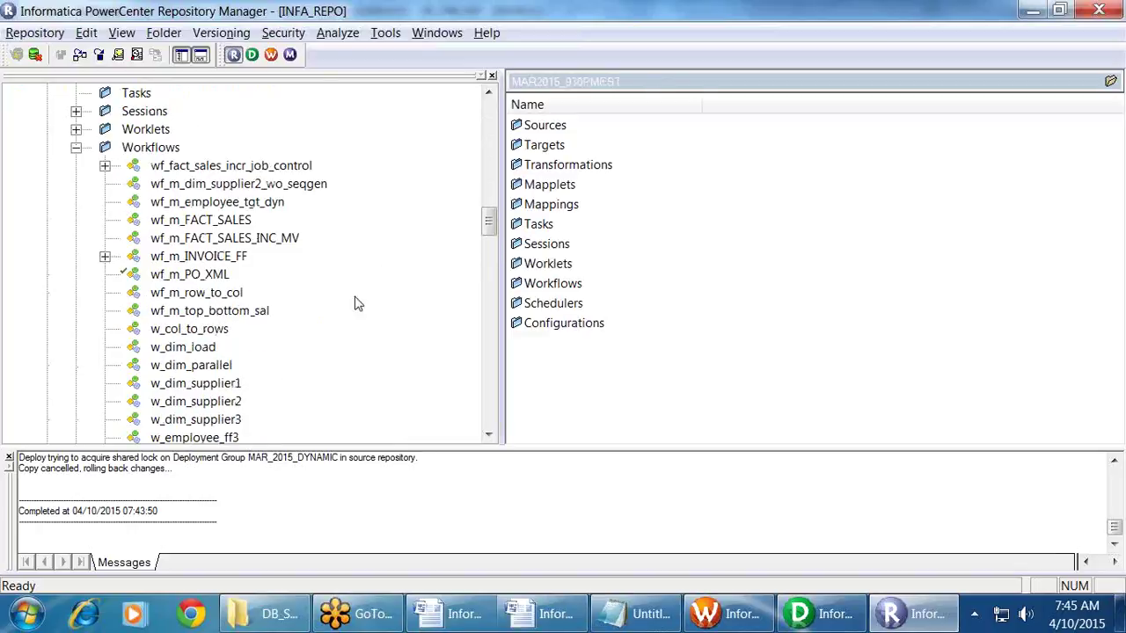
click(226, 36)
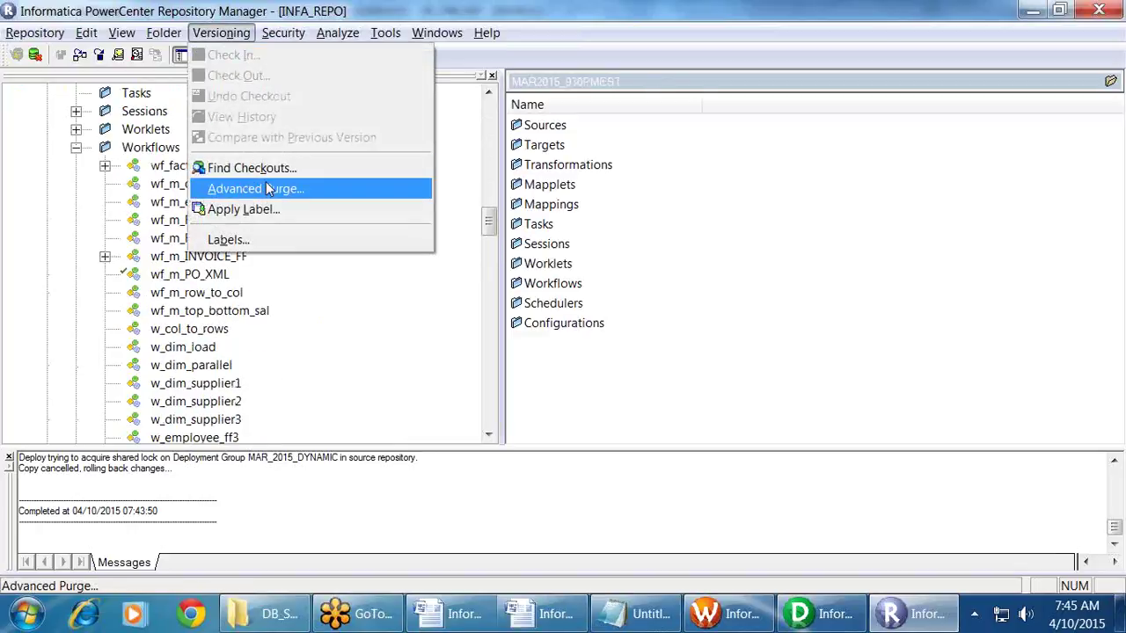
click(356, 167)
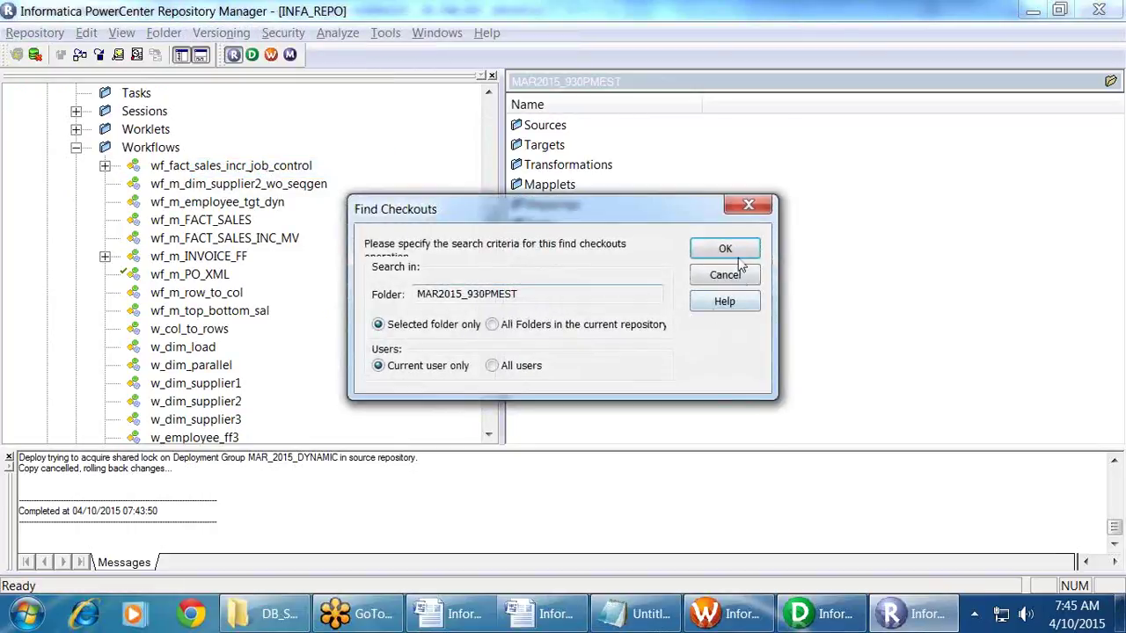
click(726, 251)
Step: Check in all 22 checked-out objects with the comment 'ok' applied to all
scroll(727, 255, down, 2)
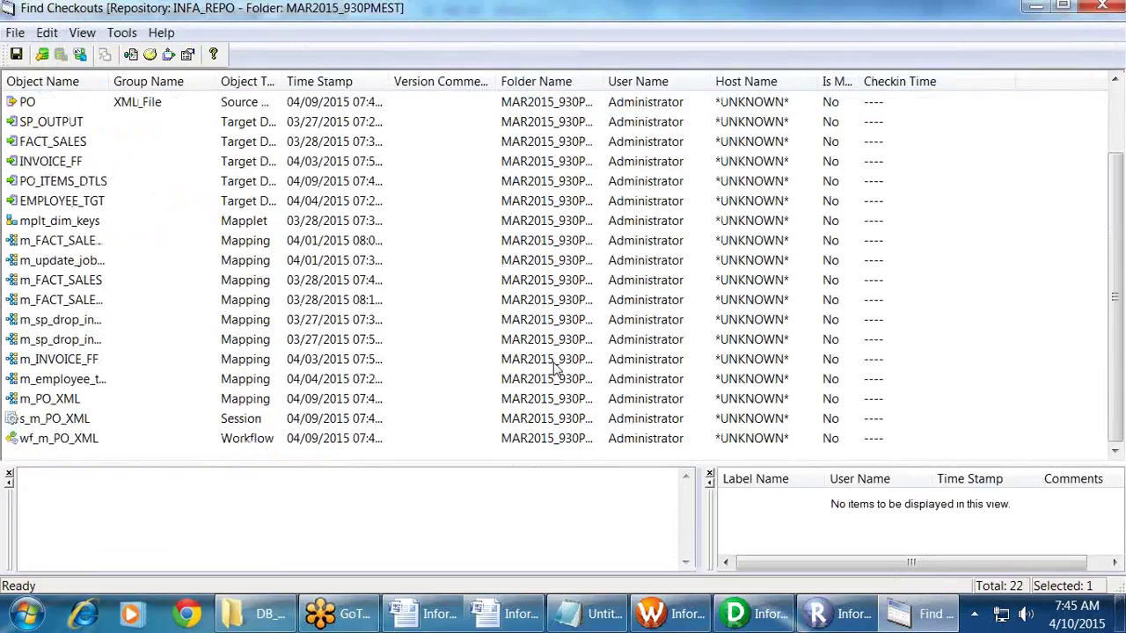
key(ctrl+a)
right_click(45, 368)
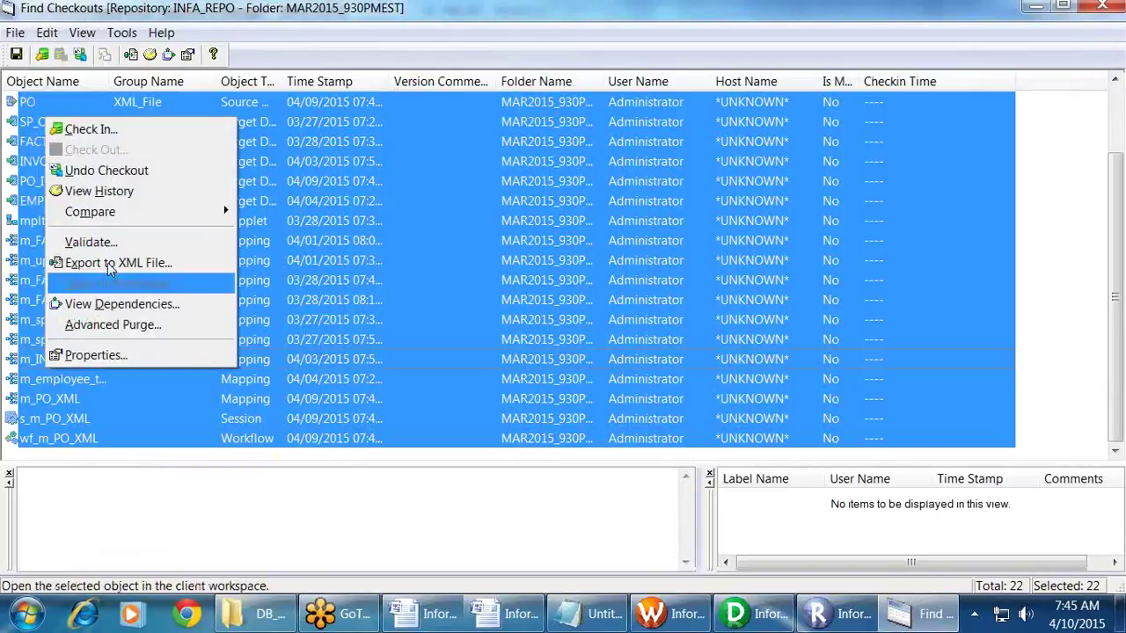
click(88, 125)
click(649, 360)
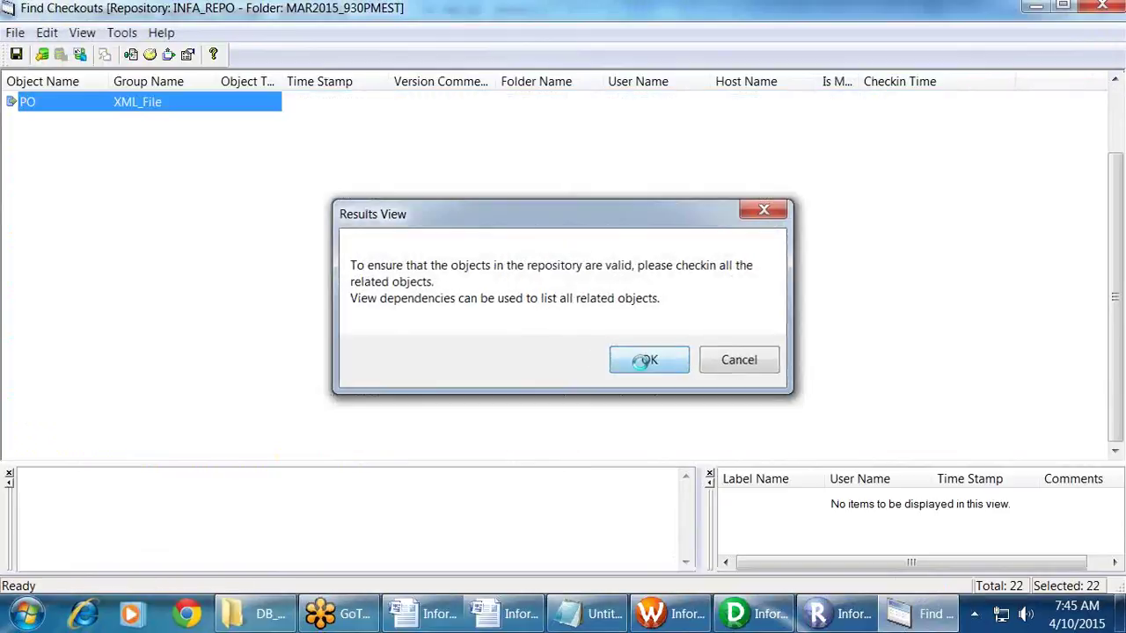
text(ok)
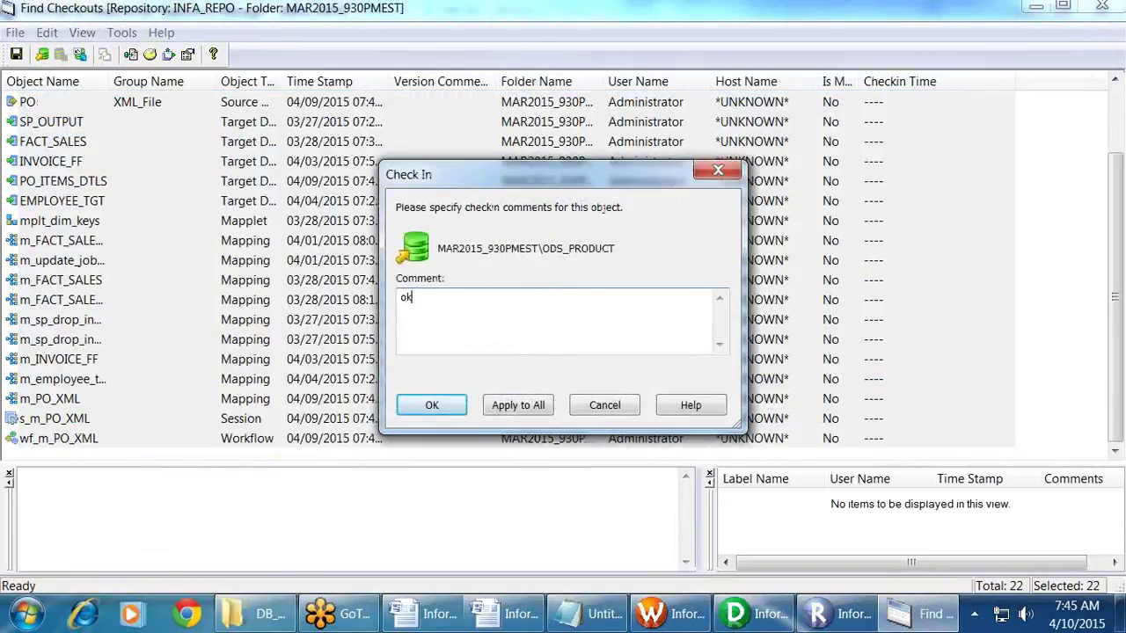
click(517, 405)
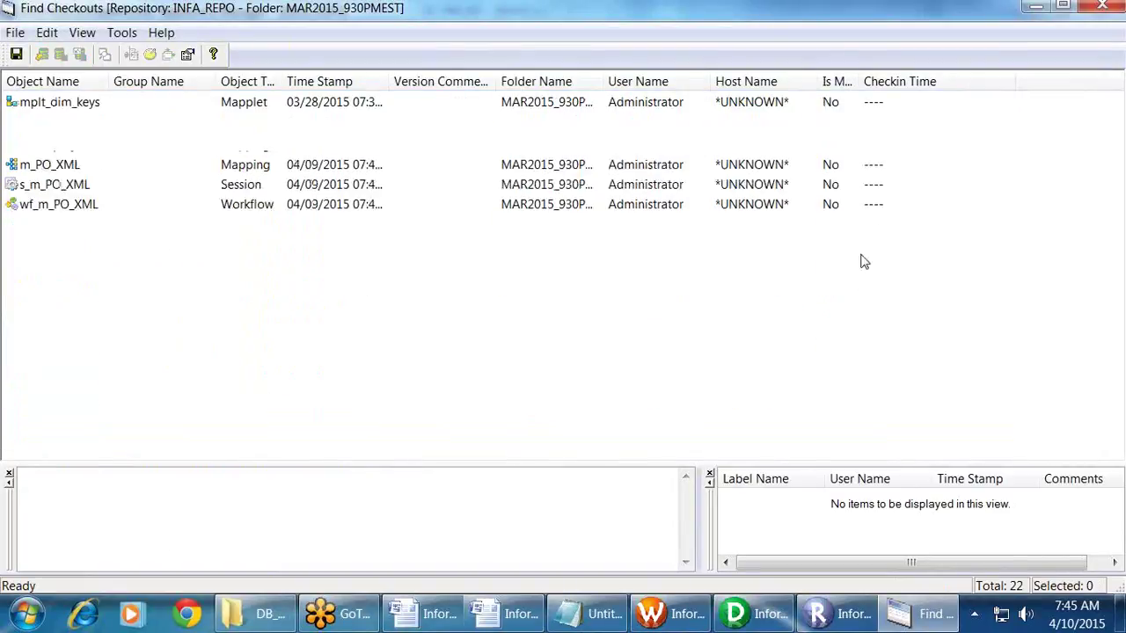
click(1103, 6)
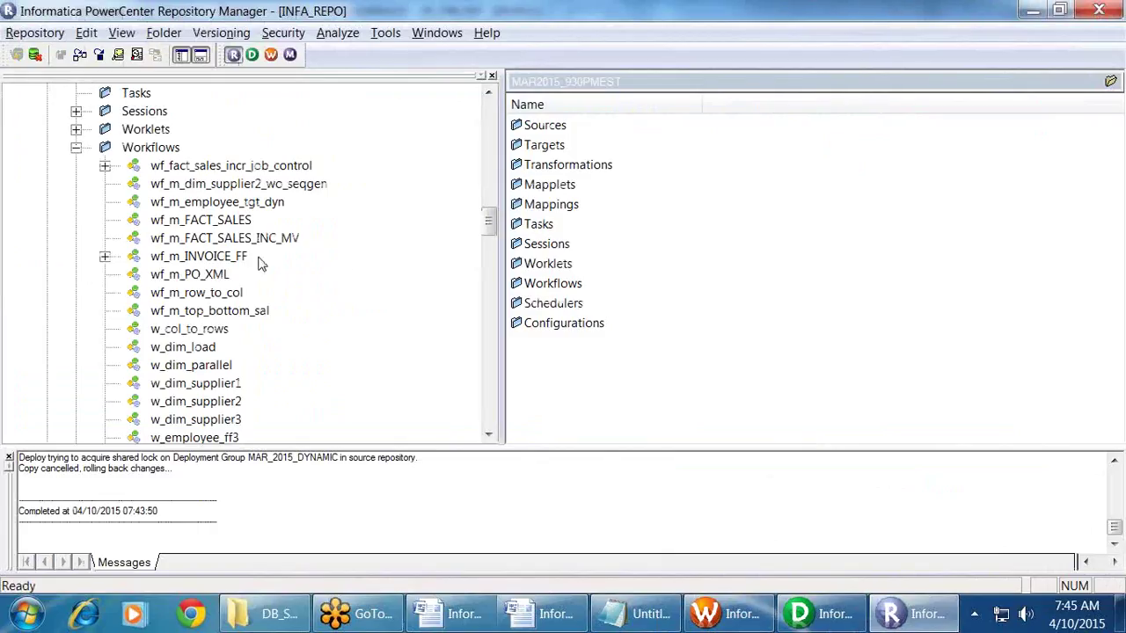
click(212, 185)
Step: Select the workflows from wf_fact_sales_incr_job_control through w_ods_time
click(228, 167)
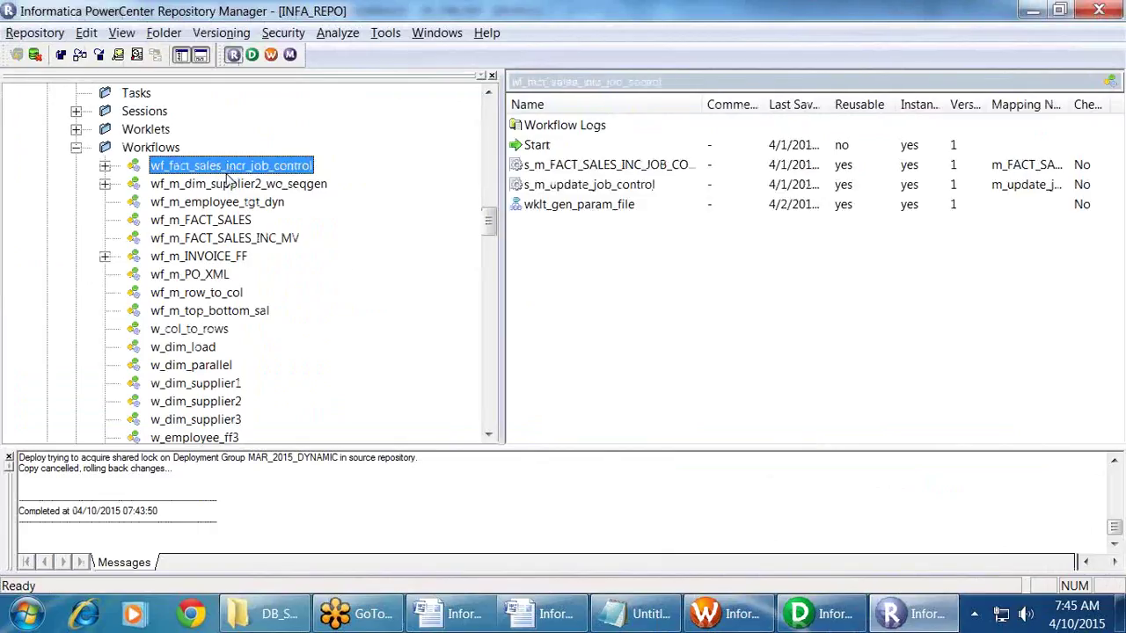
scroll(307, 332, down, 5)
shift+click(204, 333)
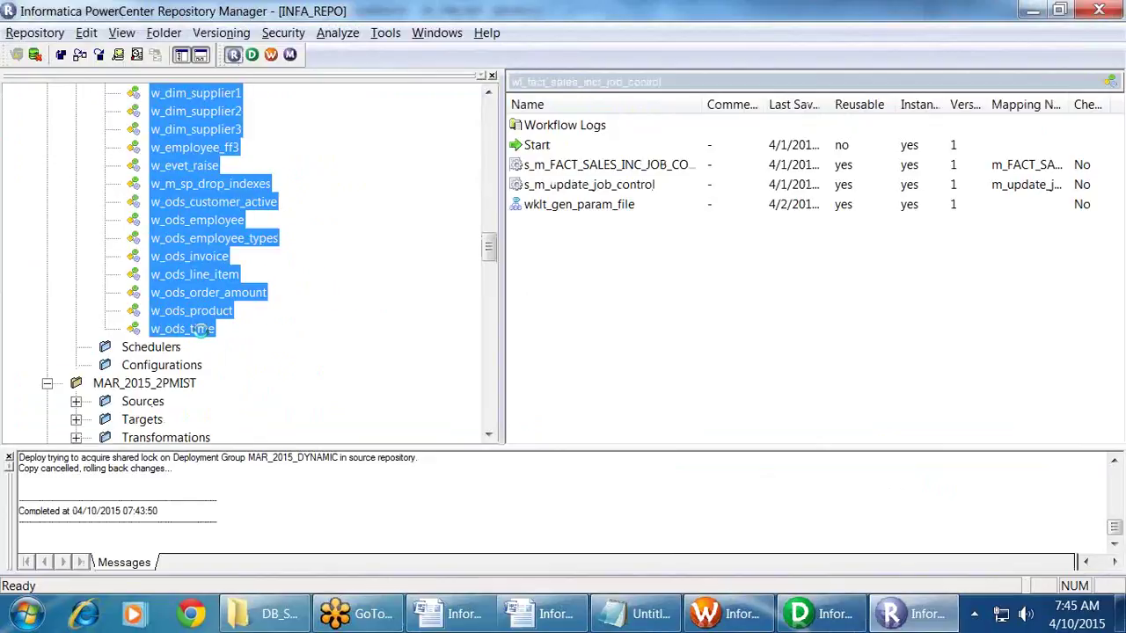
drag(489, 247, 396, 255)
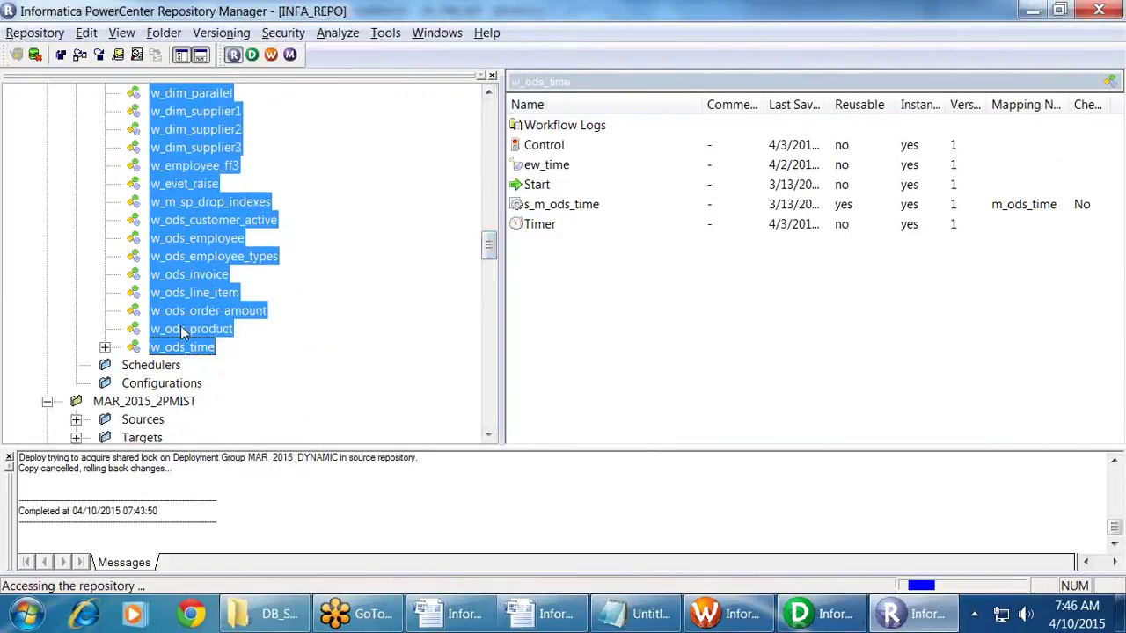
Step: Export the selected workflows to an XML file named MAR_2015_930PMEST
right_click(183, 331)
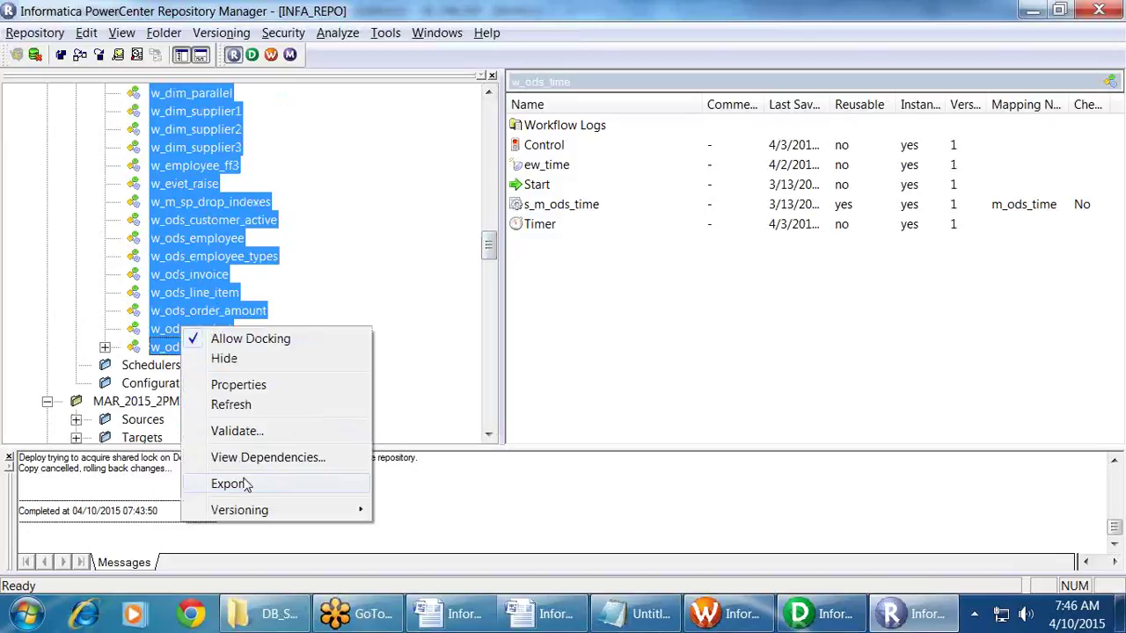
click(229, 484)
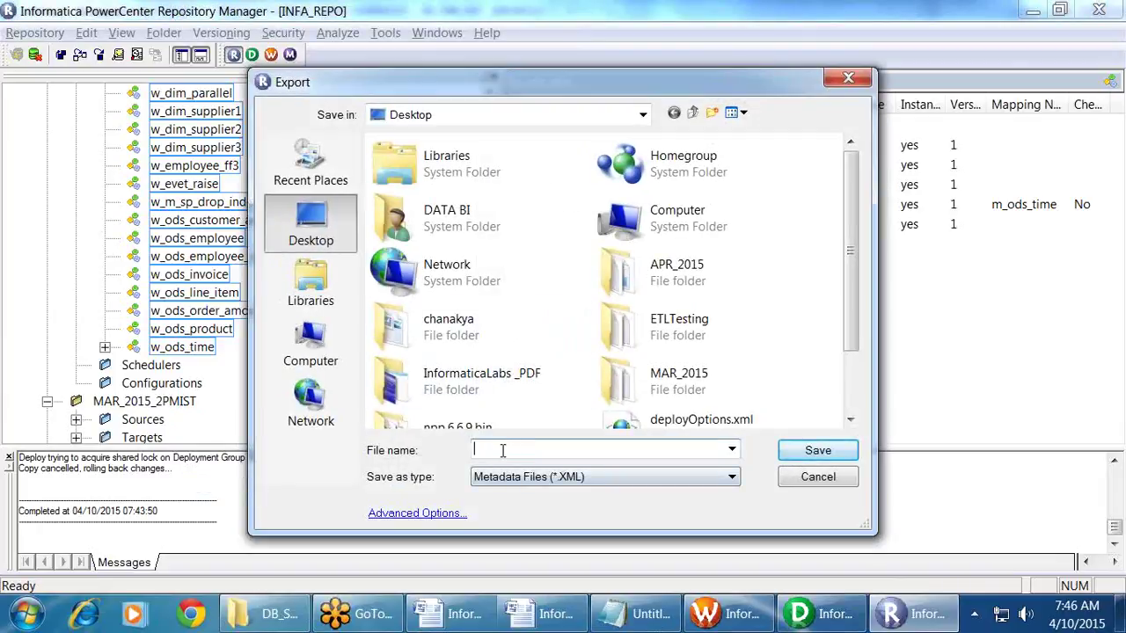
text(MAR_)
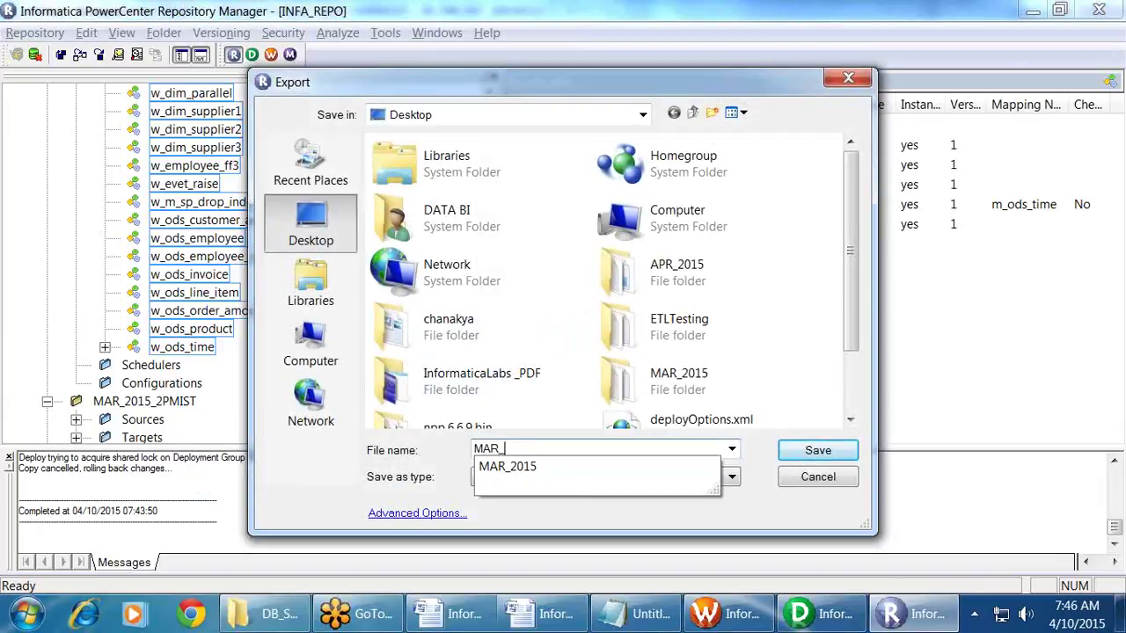
key(Down)
text(_)
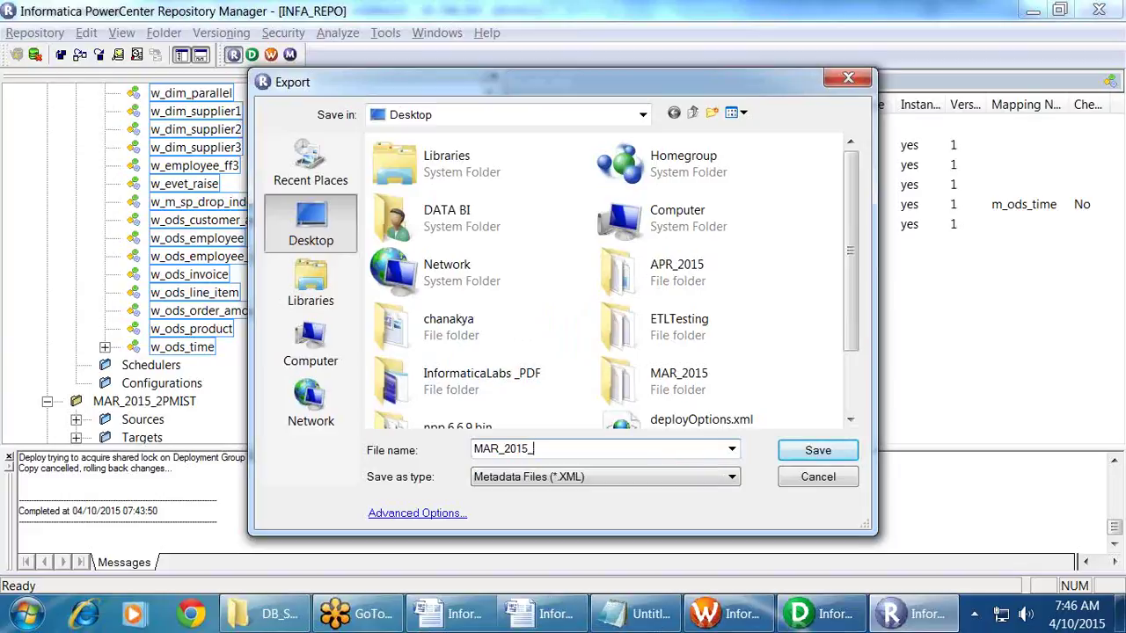
text(930PMEST)
key(Return)
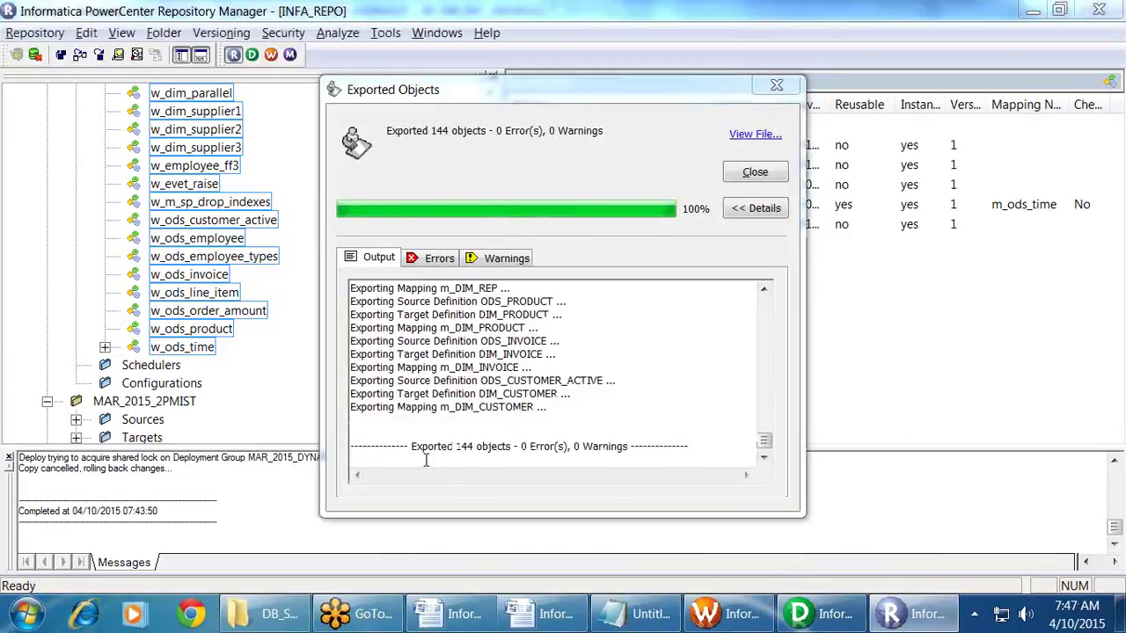
Step: Review the 144-object export log, close it, and select MAR_2015_930PMEST.XML on the desktop
drag(765, 450, 765, 452)
click(618, 454)
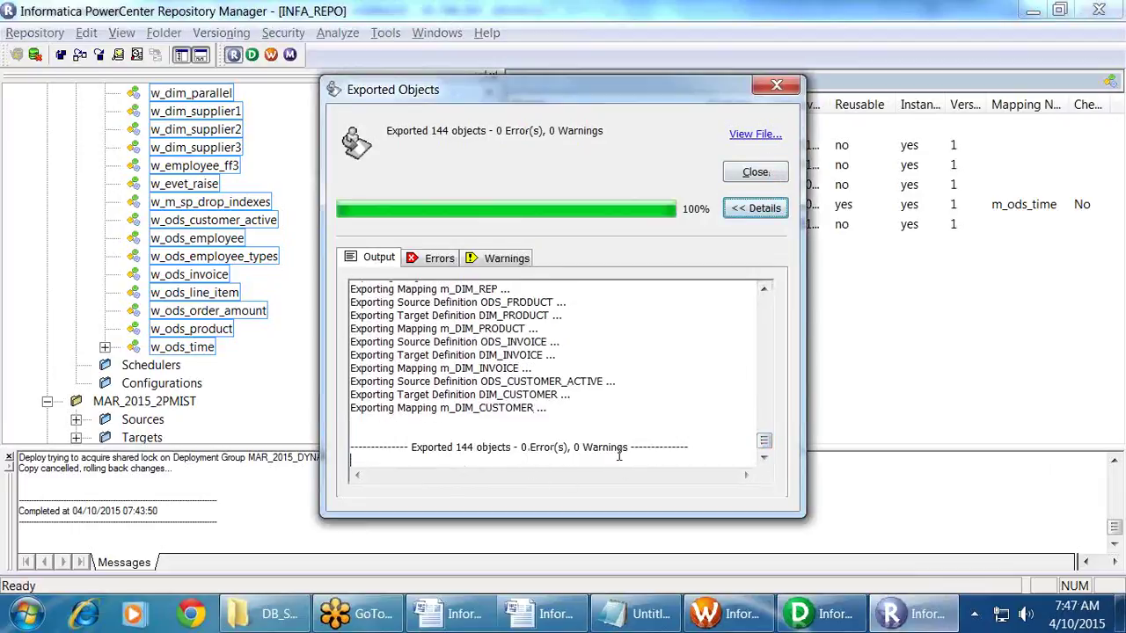
scroll(614, 374, up, 10)
scroll(613, 374, up, 8)
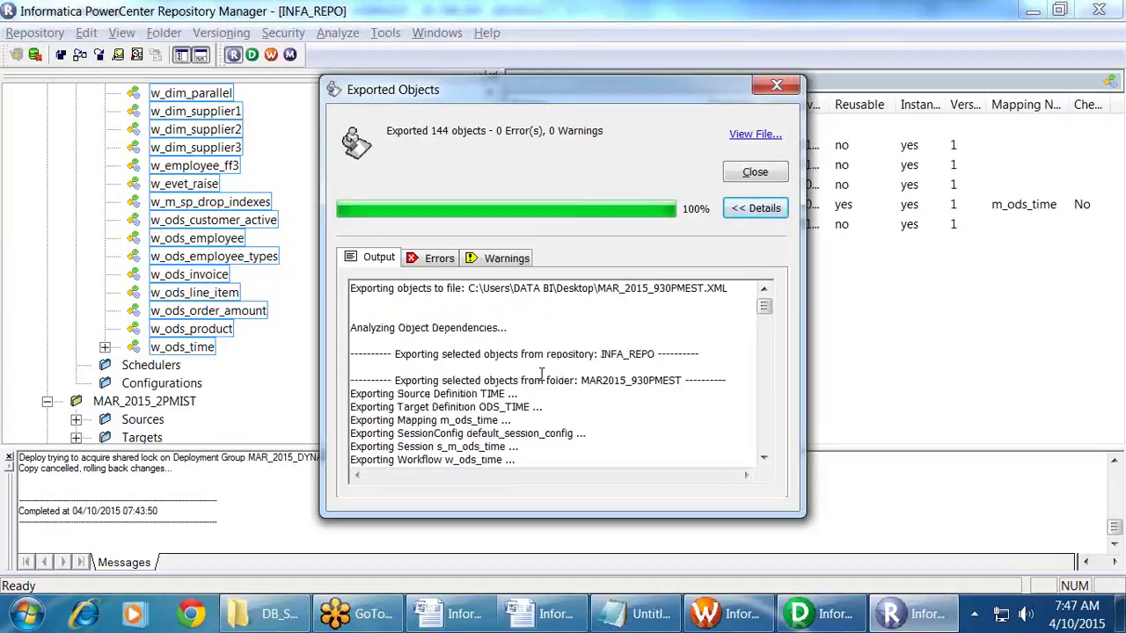
click(771, 175)
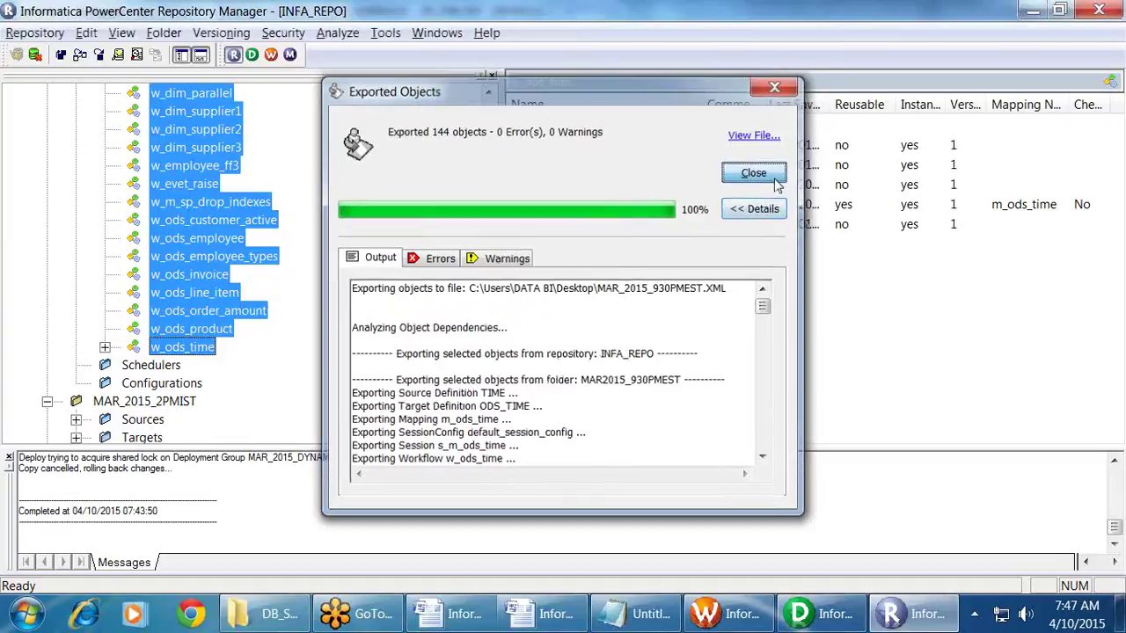
key(super+d)
click(676, 405)
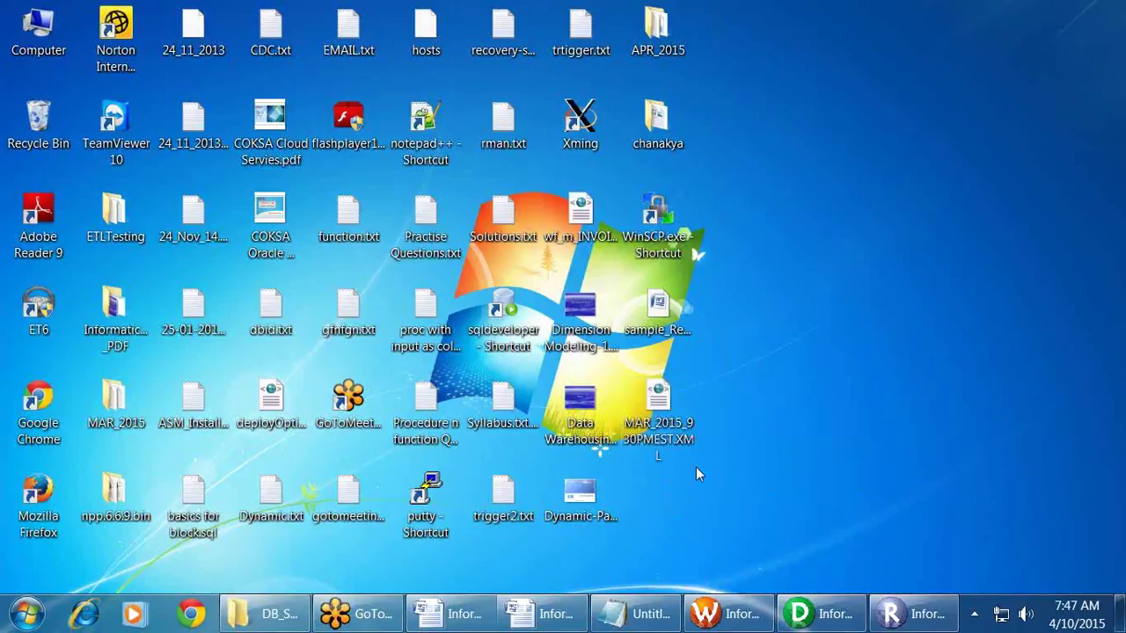
Step: Collapse the MAR2015_930PMEST and MAR_2015_2PMIST folders in Repository Manager
click(910, 614)
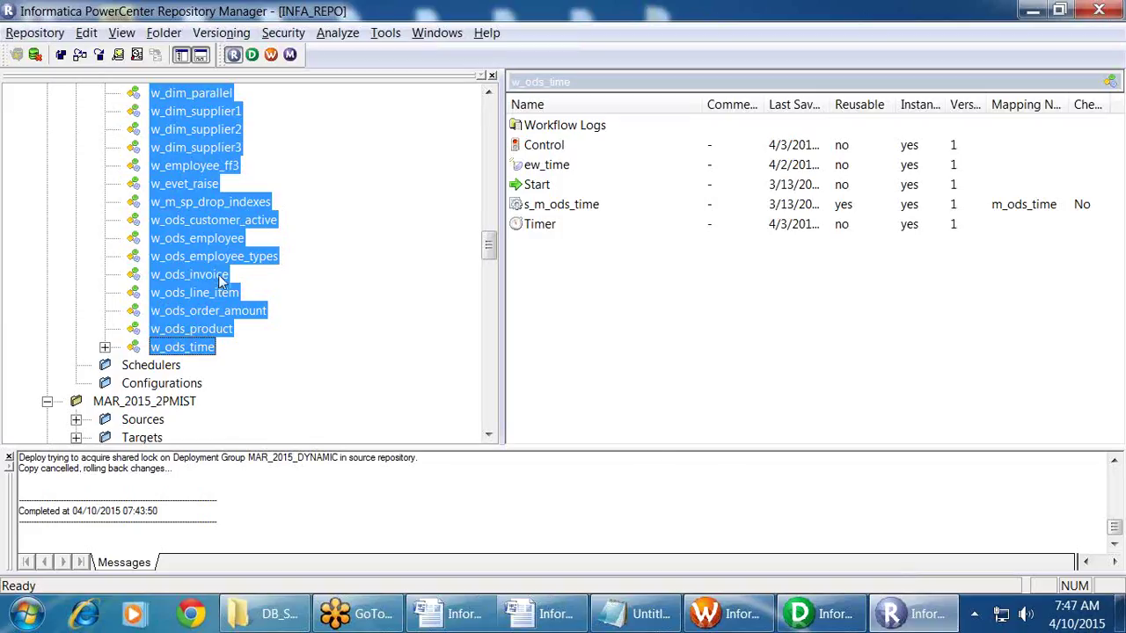
scroll(213, 278, up, 10)
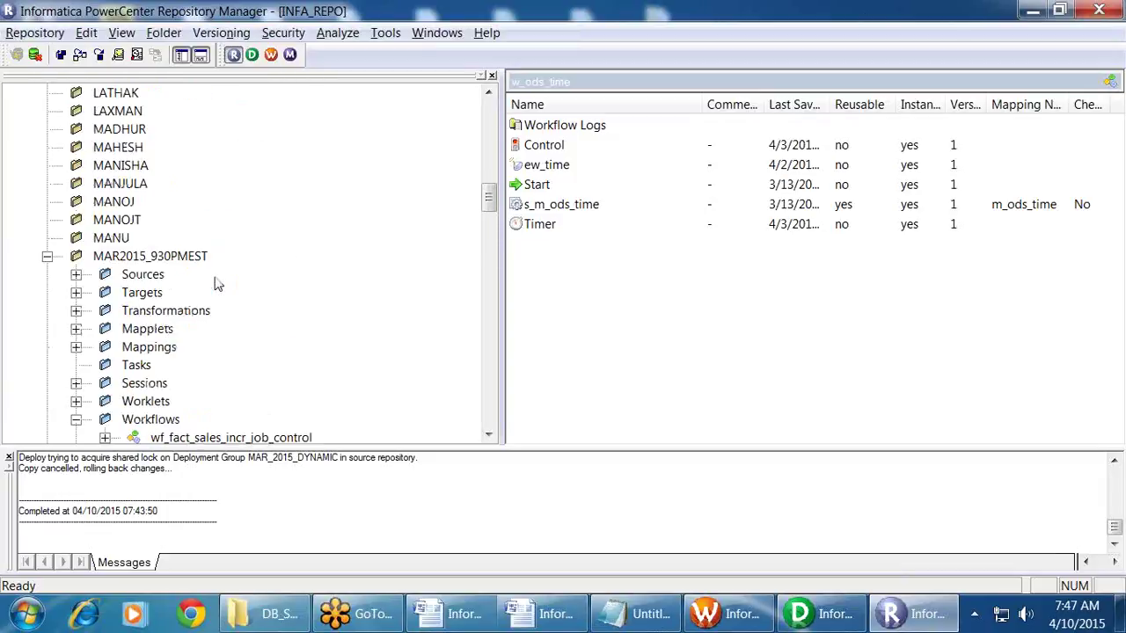
click(47, 257)
scroll(214, 324, up, 3)
scroll(206, 327, down, 3)
click(47, 274)
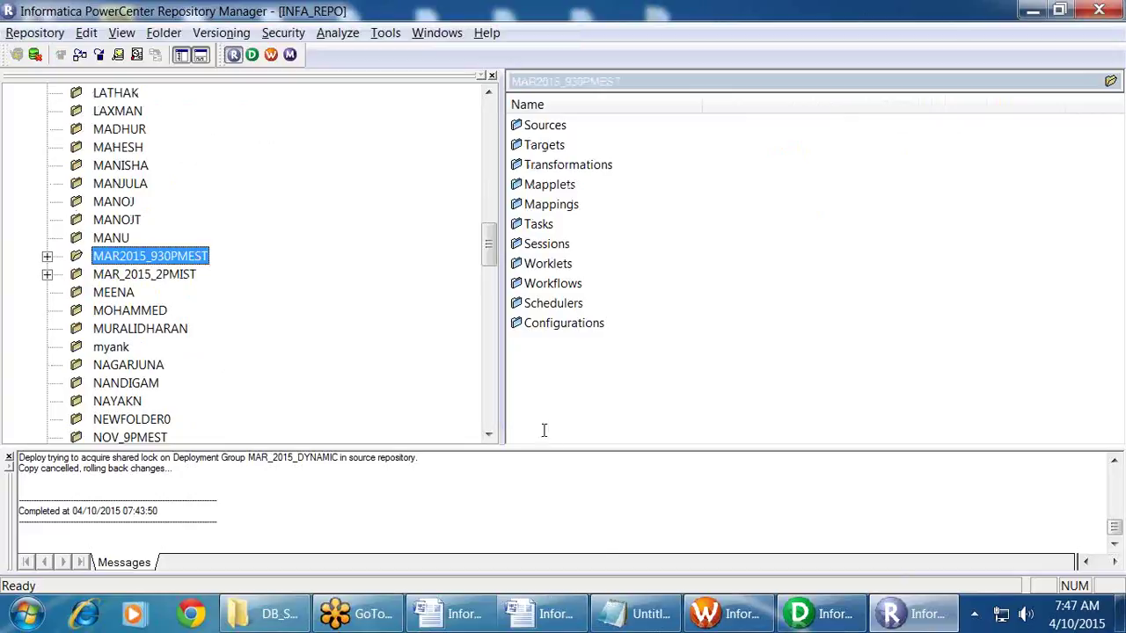
click(596, 512)
Step: Scroll the notes to the export/import, folder copy and deployment group methods
scroll(162, 221, up, 6)
scroll(172, 220, up, 1)
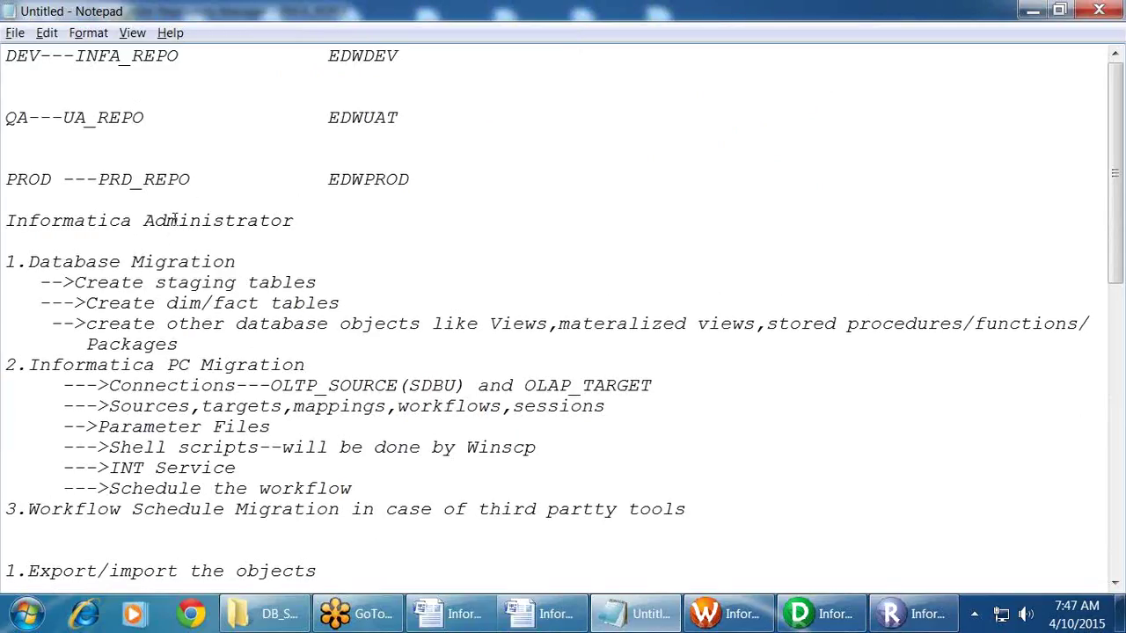
scroll(176, 221, down, 7)
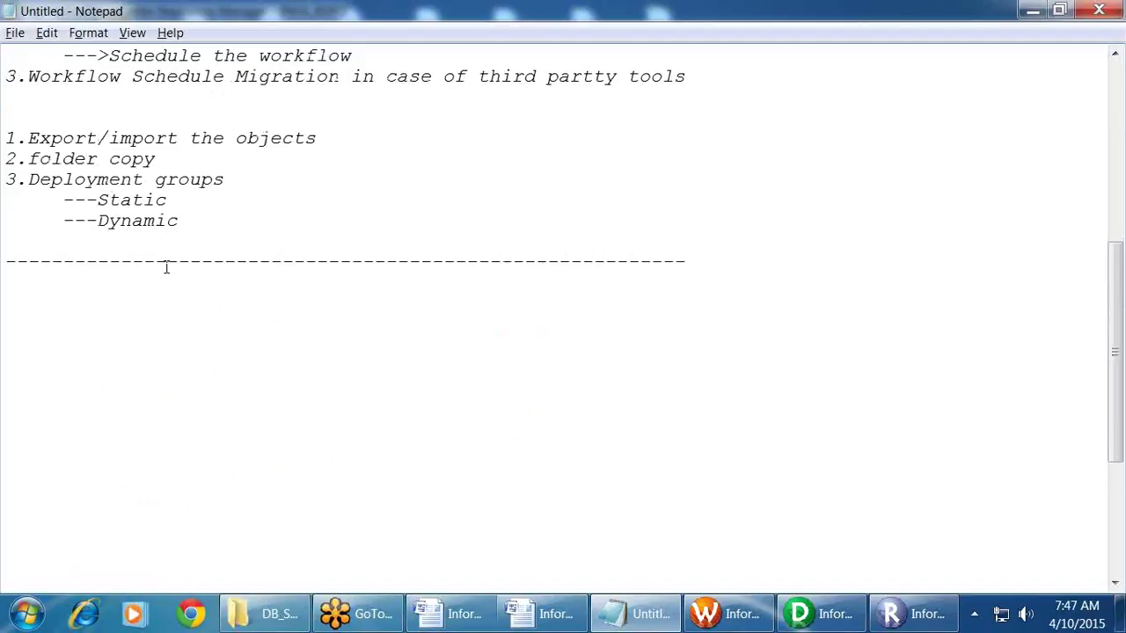
scroll(165, 268, up, 7)
scroll(167, 266, down, 5)
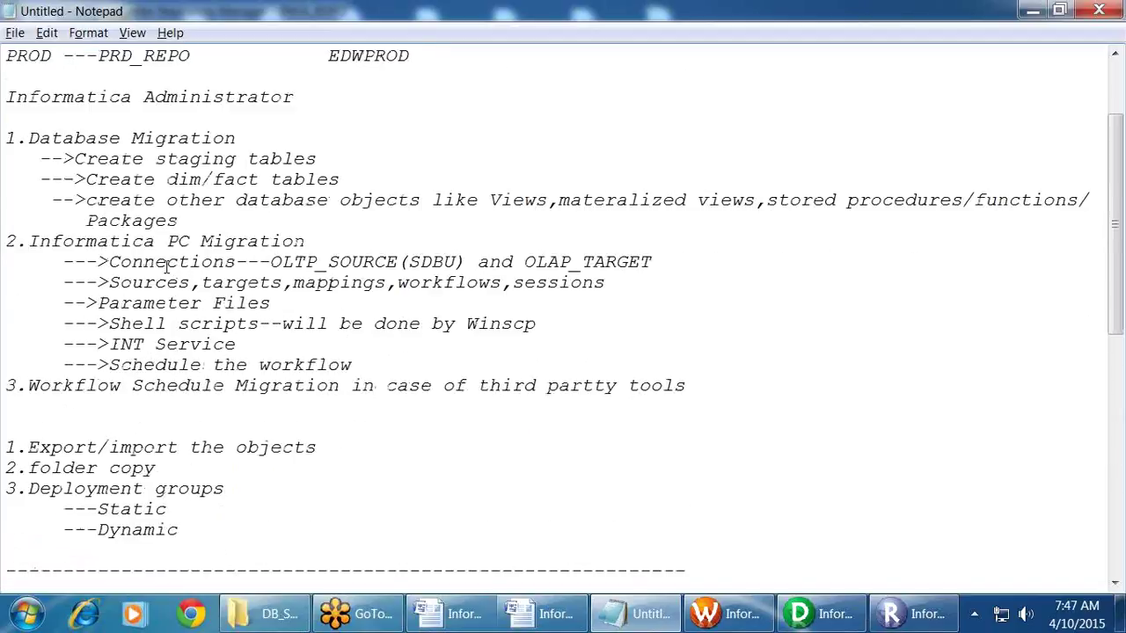
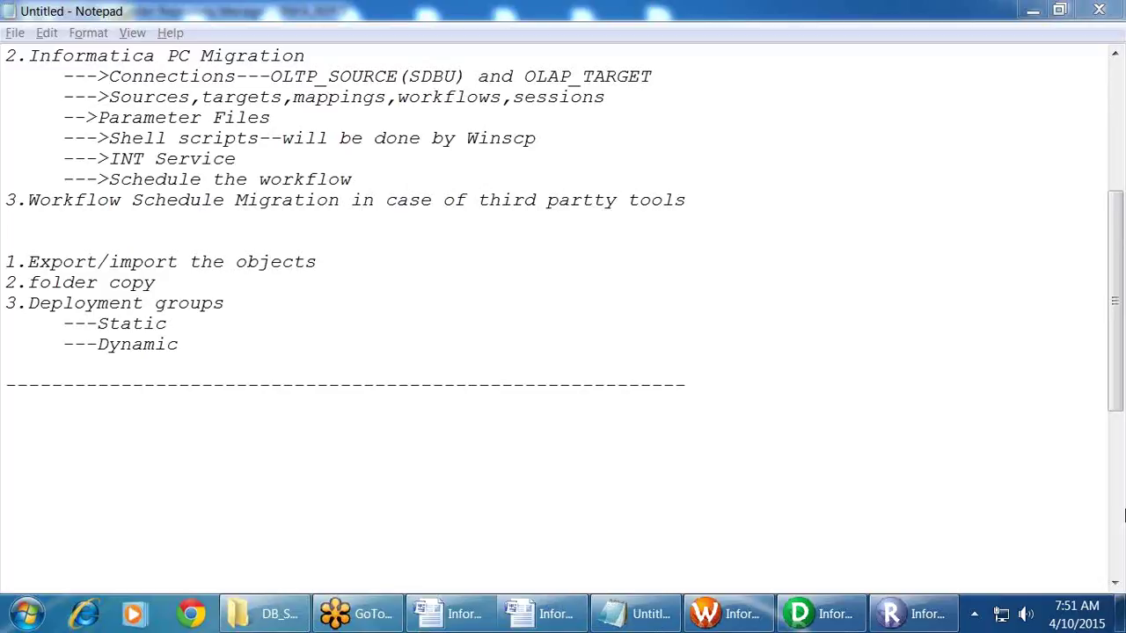
Step: Select the dashed separator line in the migration notes, then bring up Workflow Manager showing wf_m_INVOICE_FF
click(583, 387)
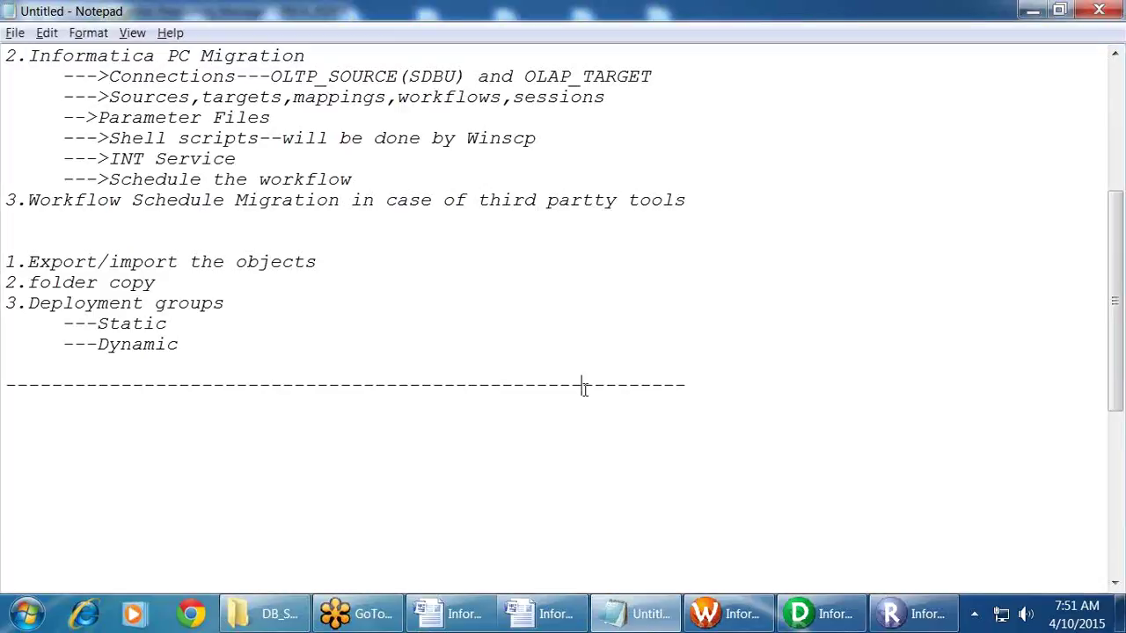
double_click(498, 385)
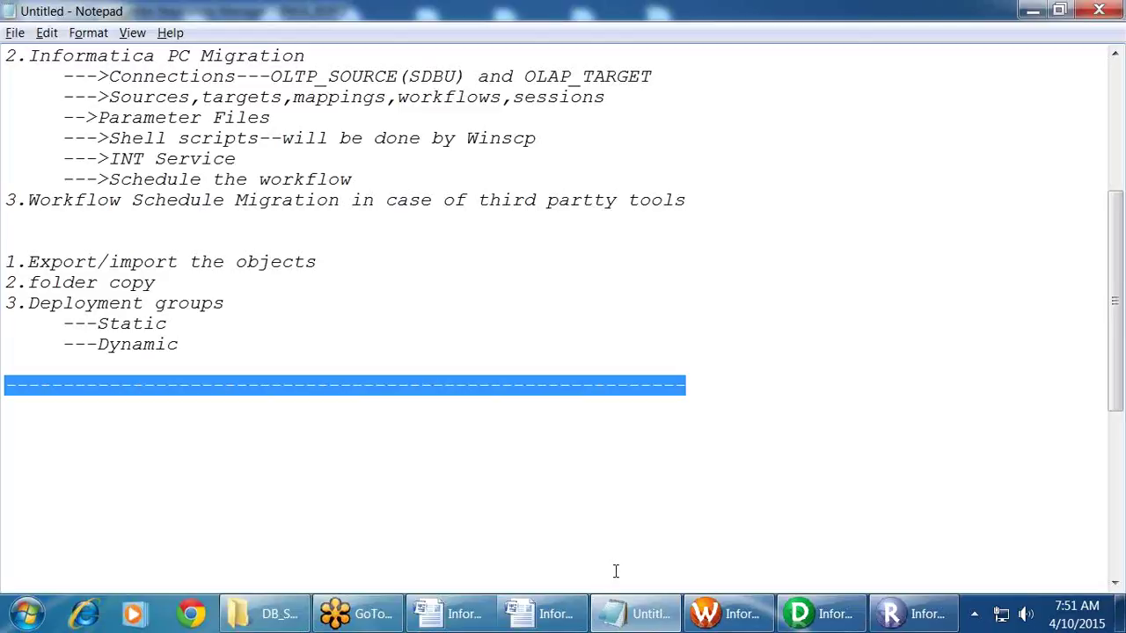
click(716, 616)
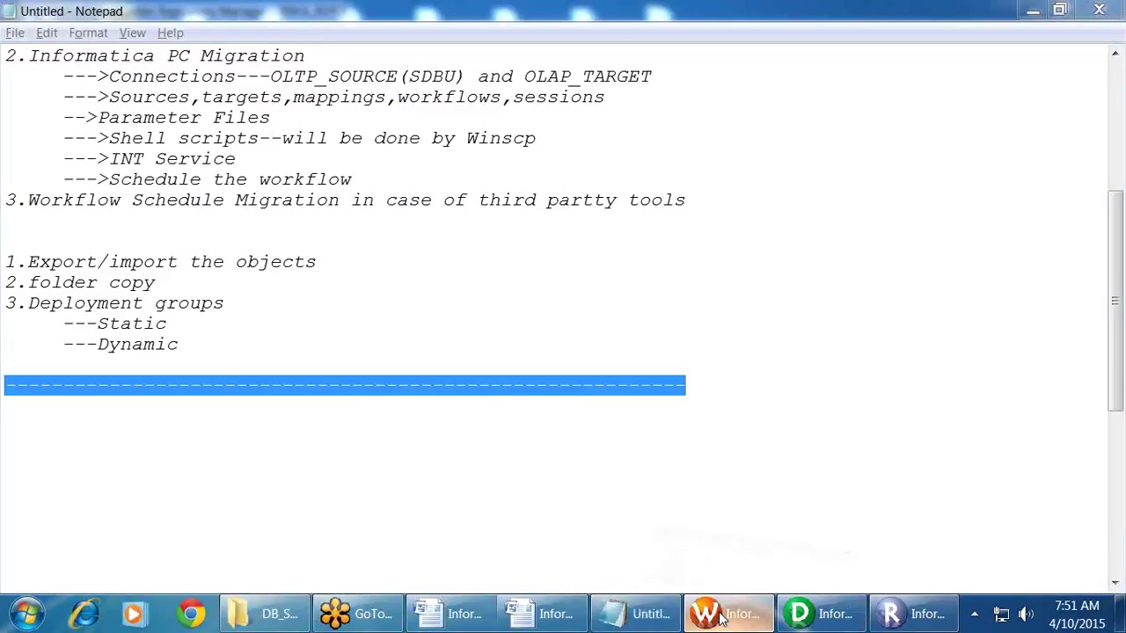
click(643, 207)
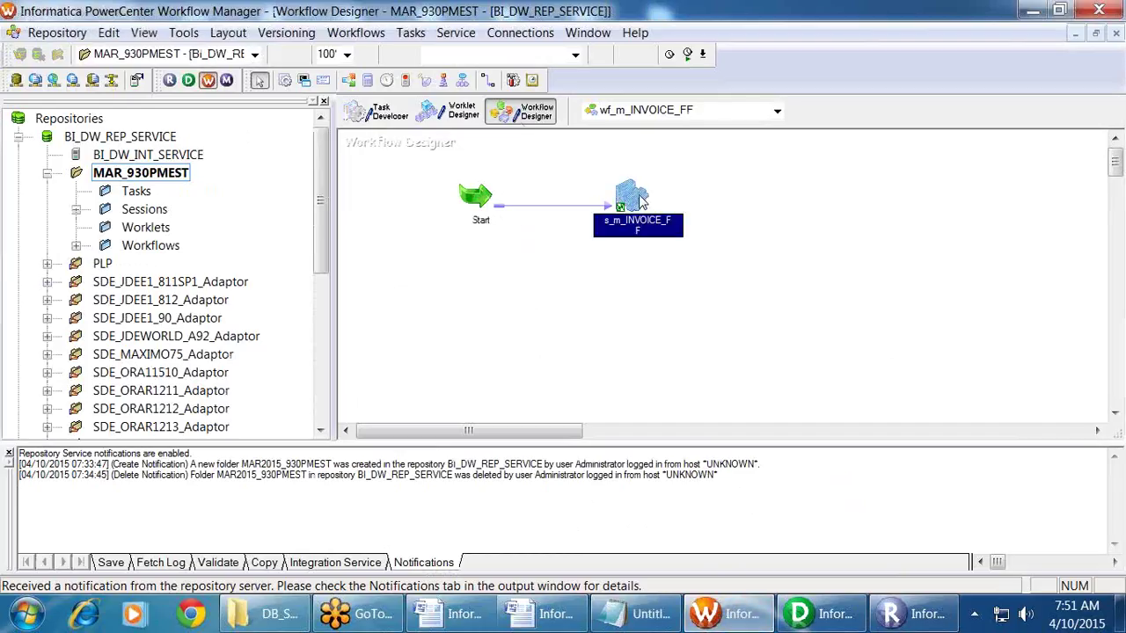
click(520, 32)
click(532, 55)
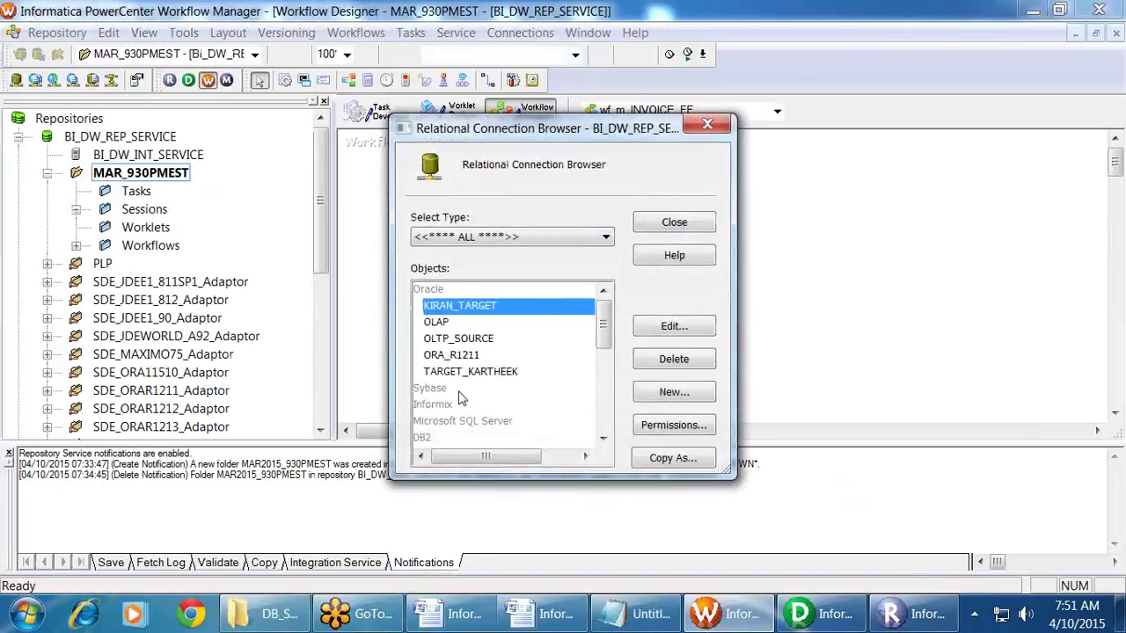
click(471, 239)
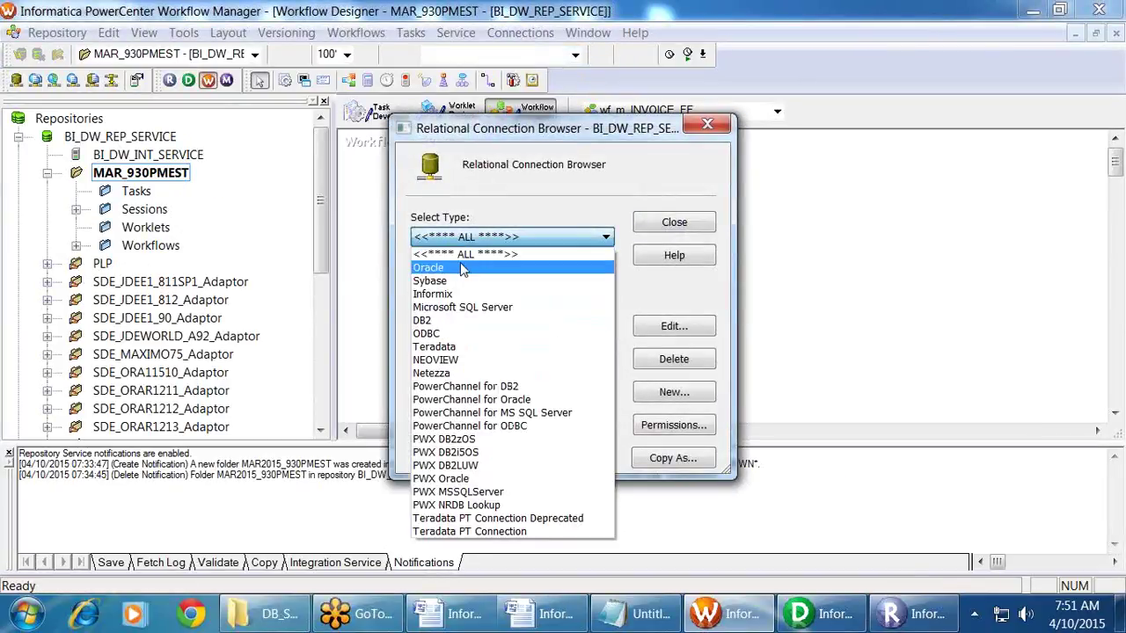
click(464, 271)
click(511, 237)
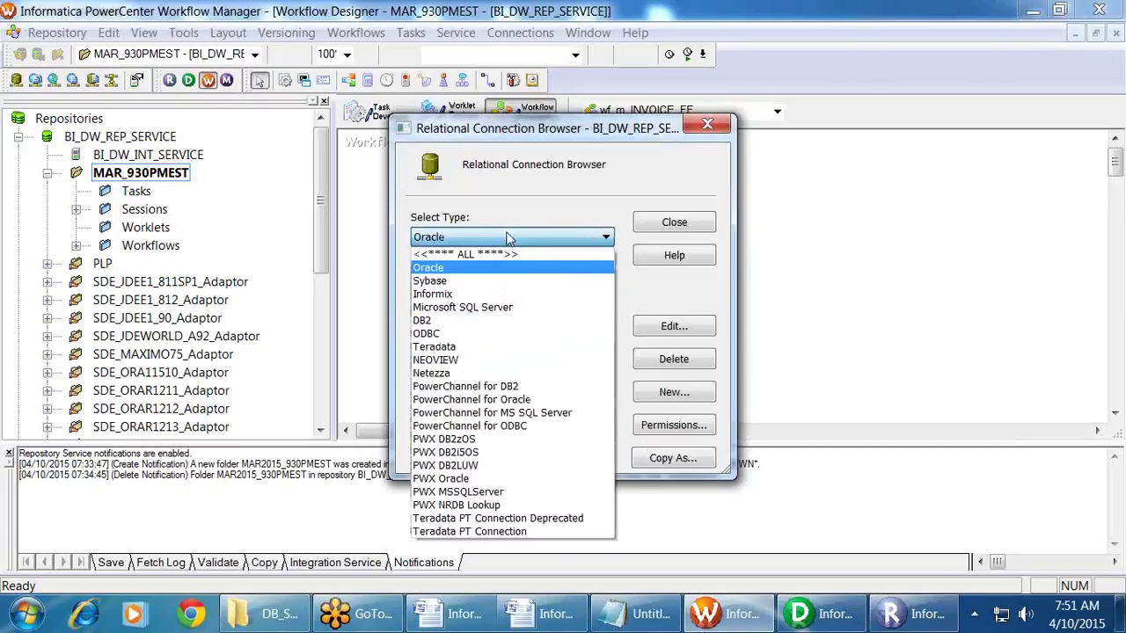
click(440, 347)
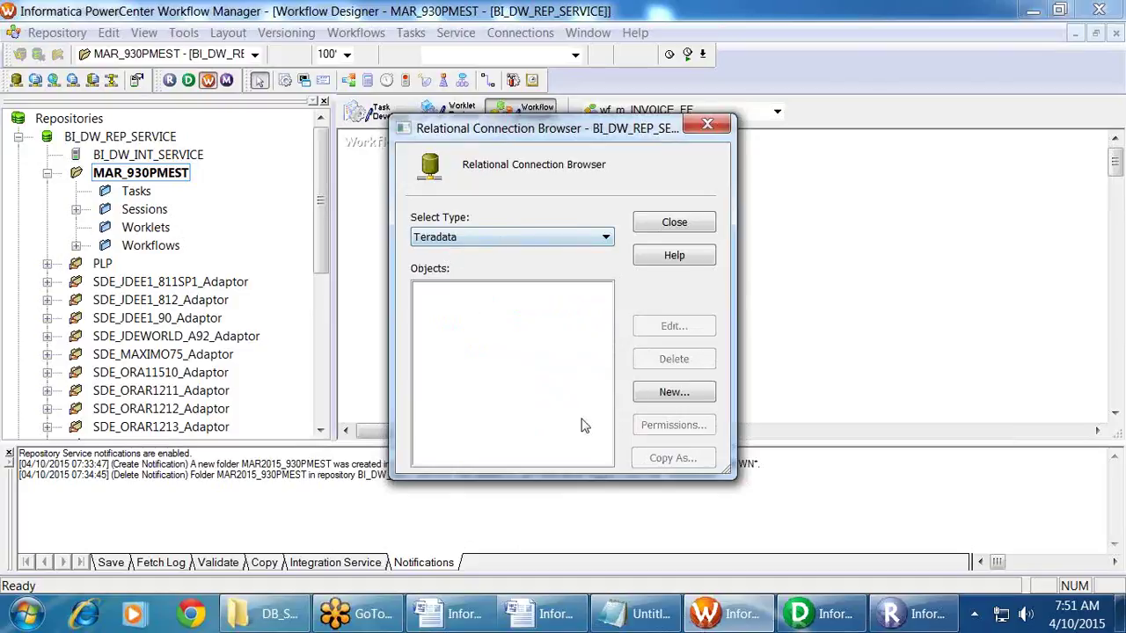
click(671, 394)
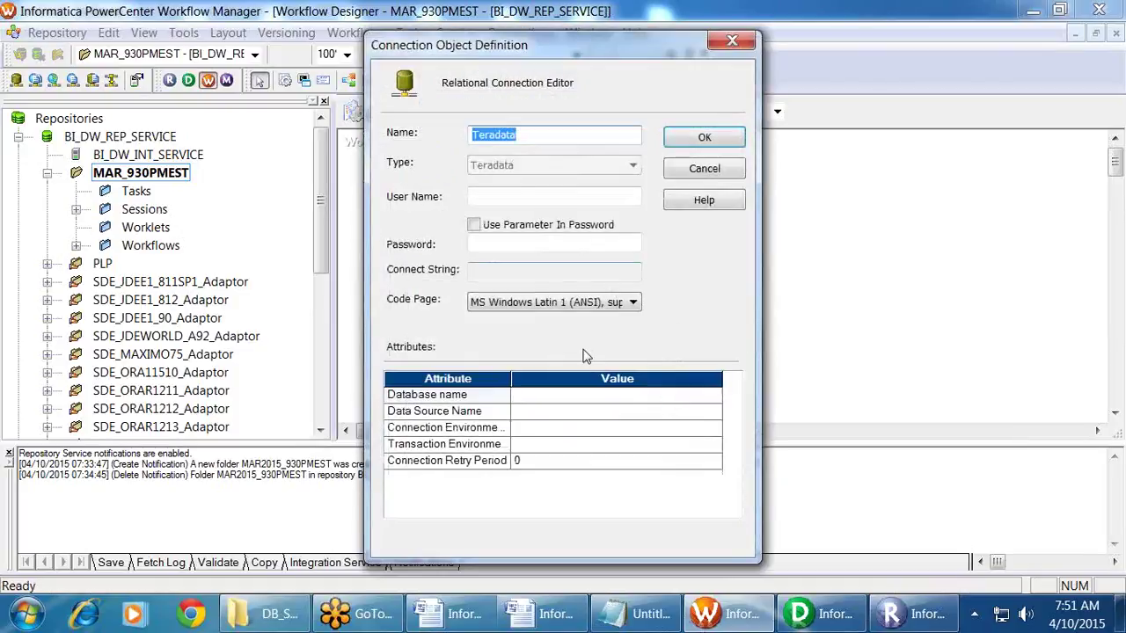
click(702, 170)
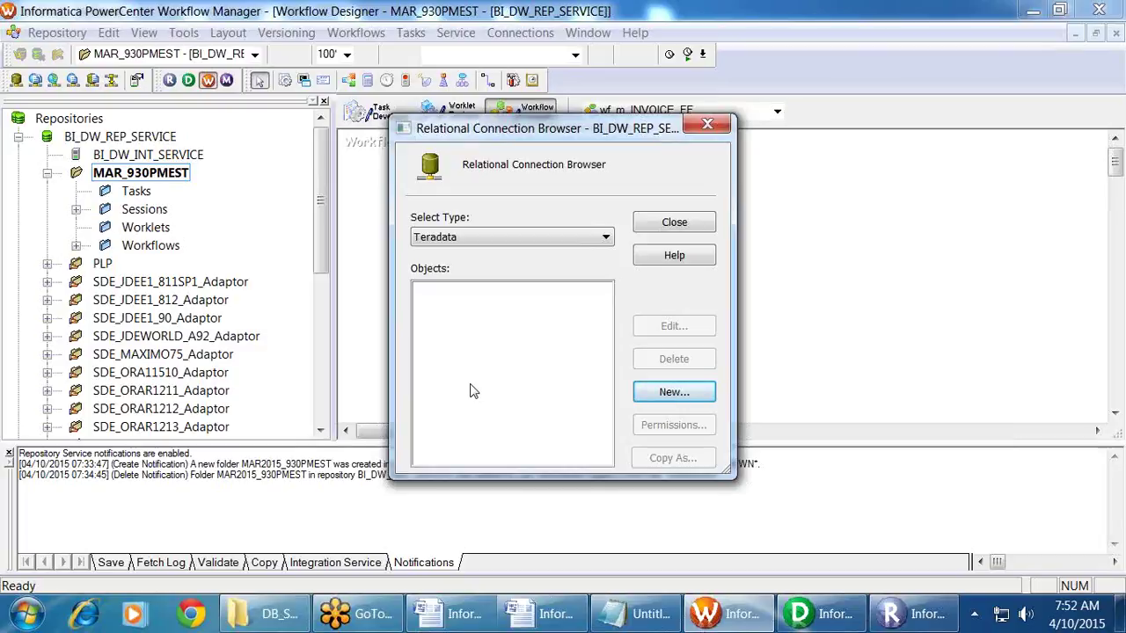
click(674, 225)
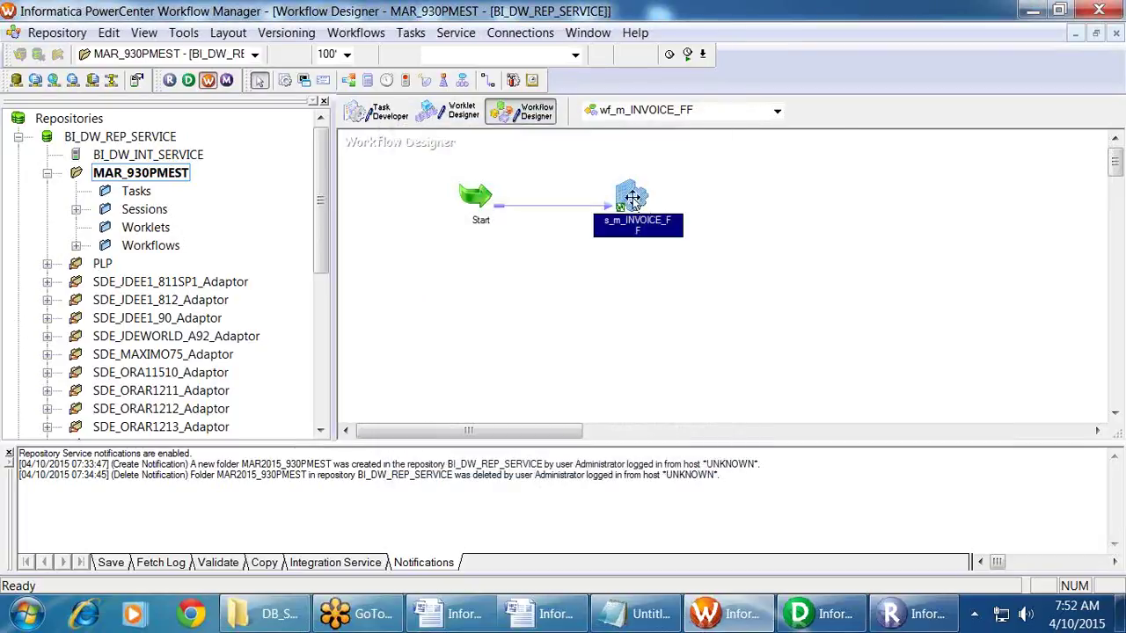
Step: Inspect the s_m_INVOICE_FF session's INVOICE_FF target writer settings and cancel without saving
double_click(632, 198)
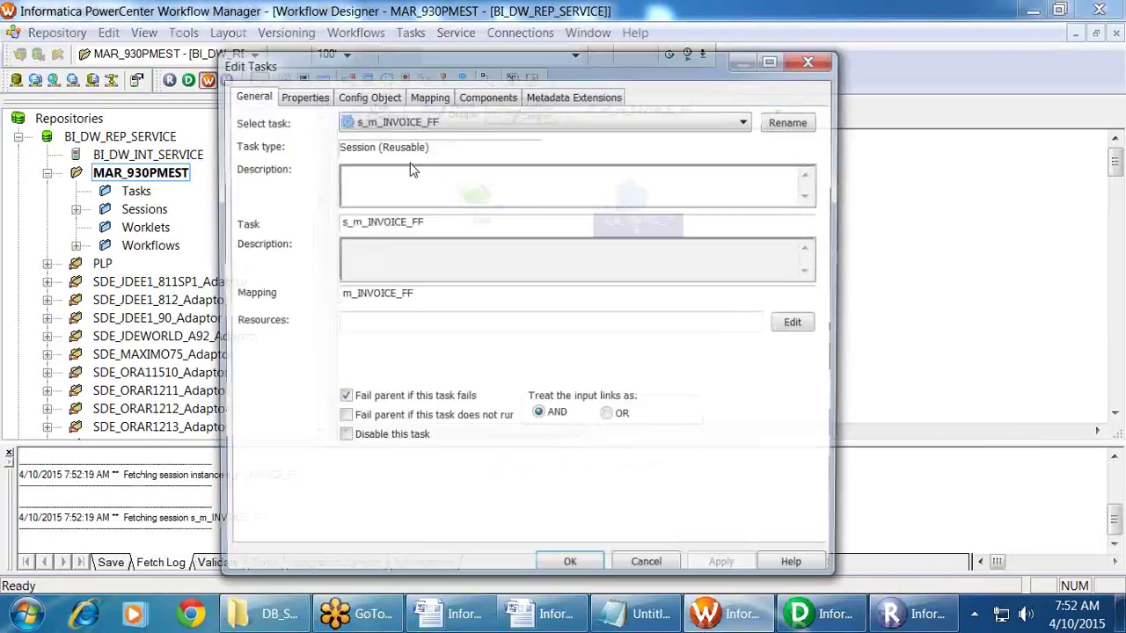
click(429, 95)
click(310, 274)
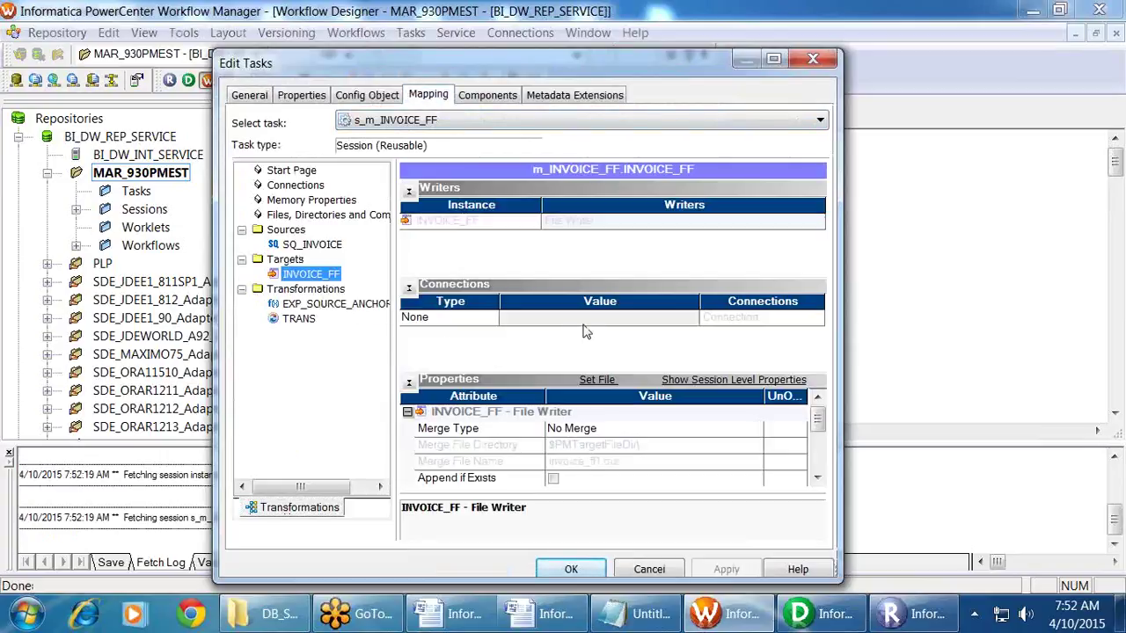
click(660, 569)
Step: Expand Workflows and open wf_m_gen_pk_wo_seq in the Workflow Designer
double_click(150, 246)
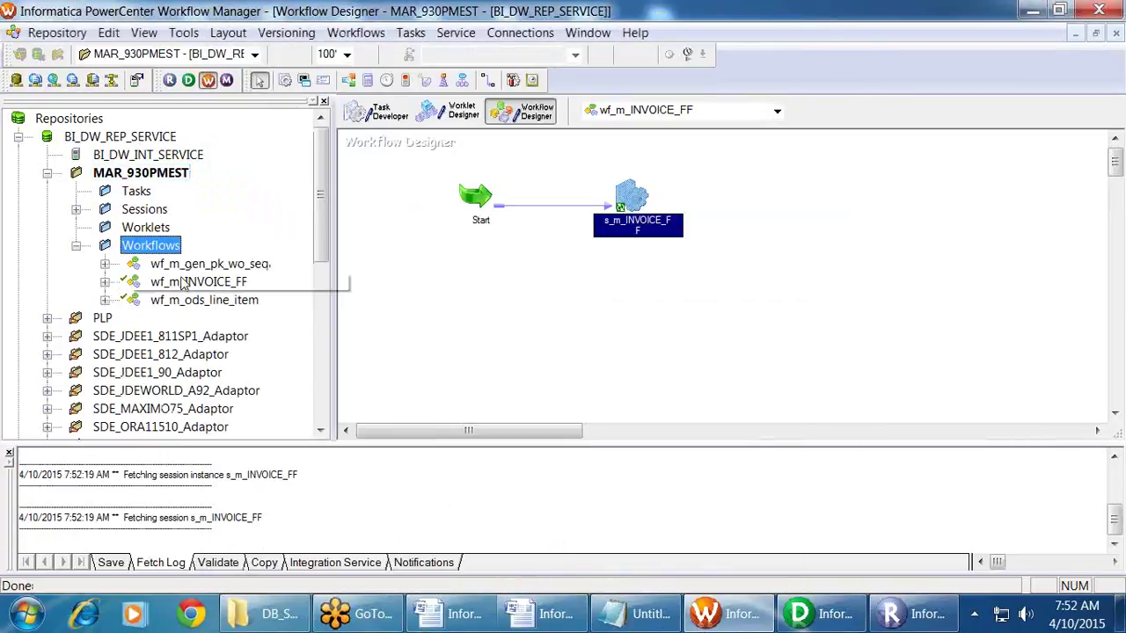
drag(210, 264, 509, 266)
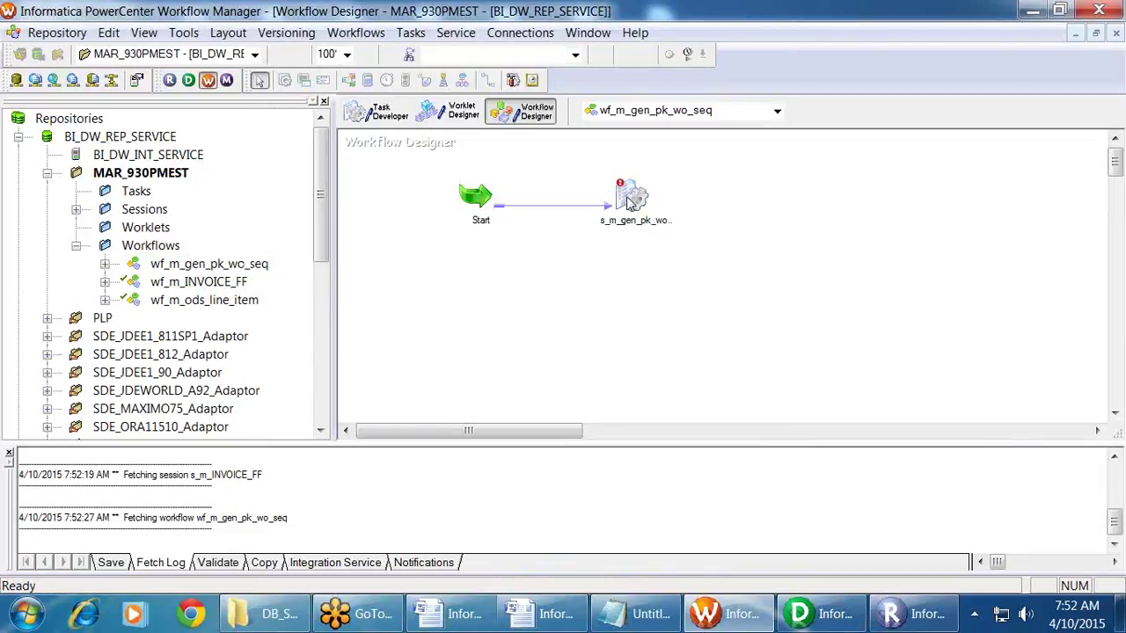
click(117, 227)
Step: Expand the INFA_REPO repository's folder list and browse to the MAR2015_930PMEST folder's actions
scroll(117, 227, down, 8)
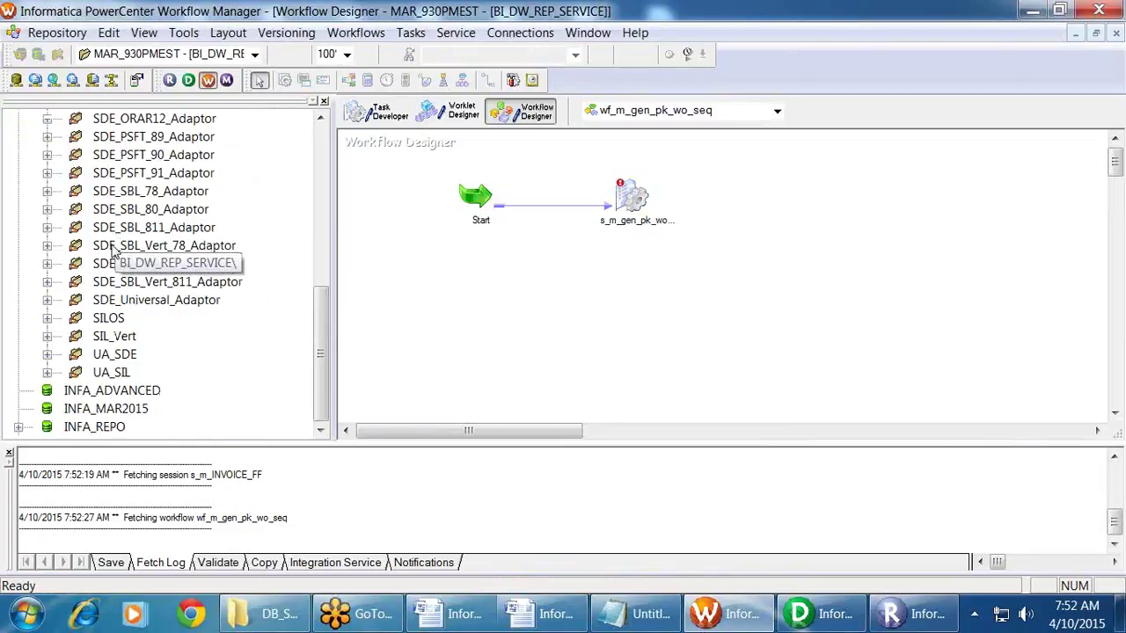
click(19, 427)
scroll(97, 379, down, 20)
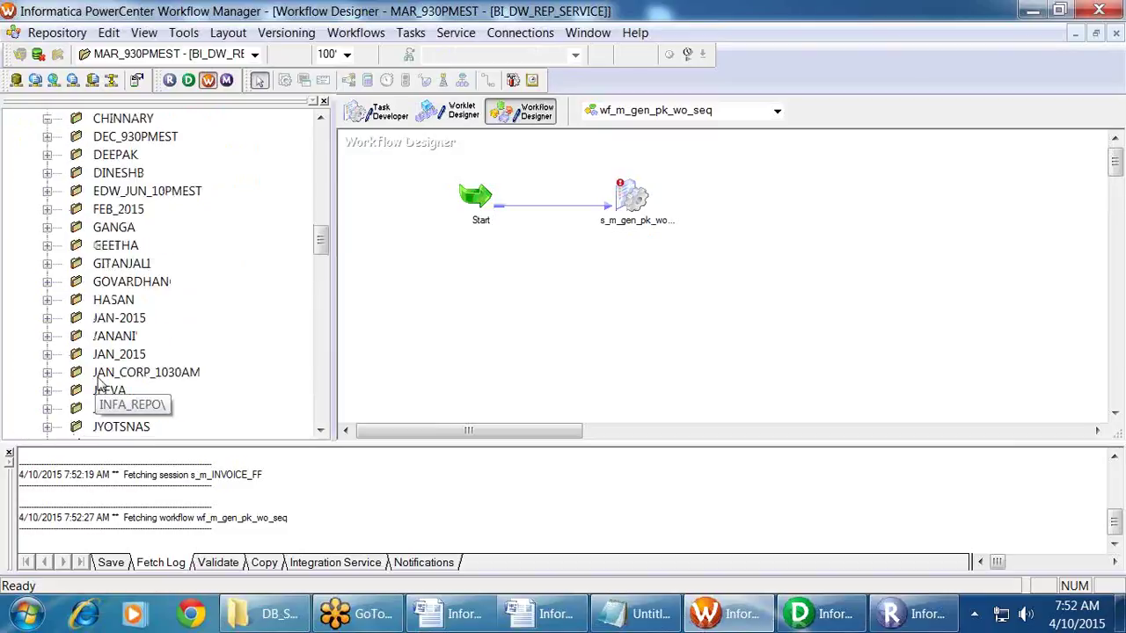
scroll(98, 378, down, 15)
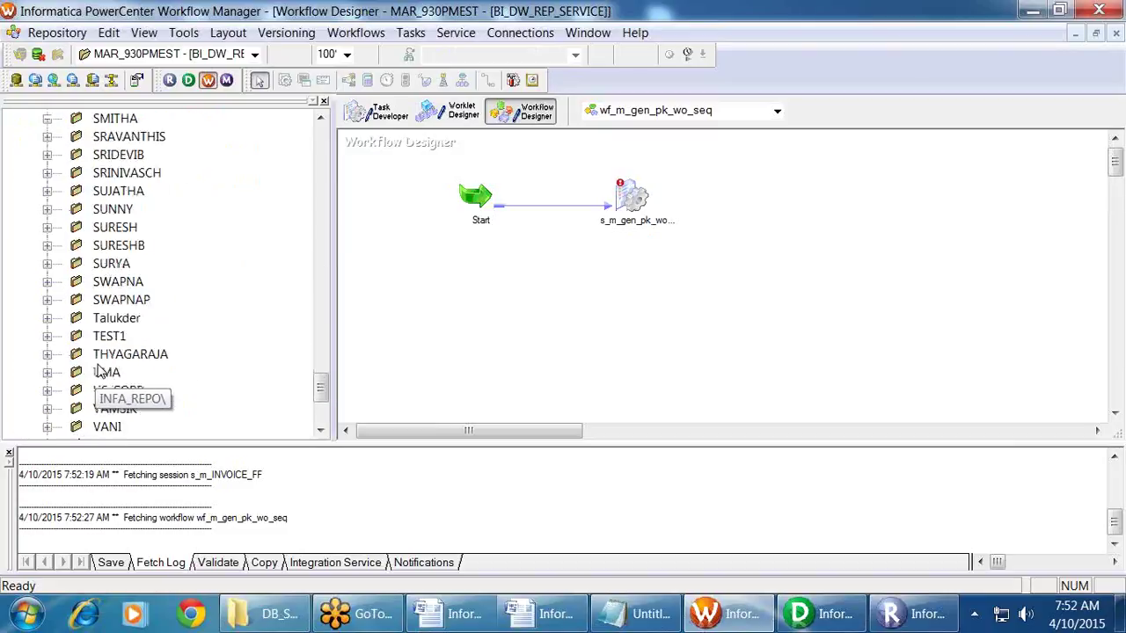
scroll(126, 353, up, 9)
scroll(126, 354, up, 20)
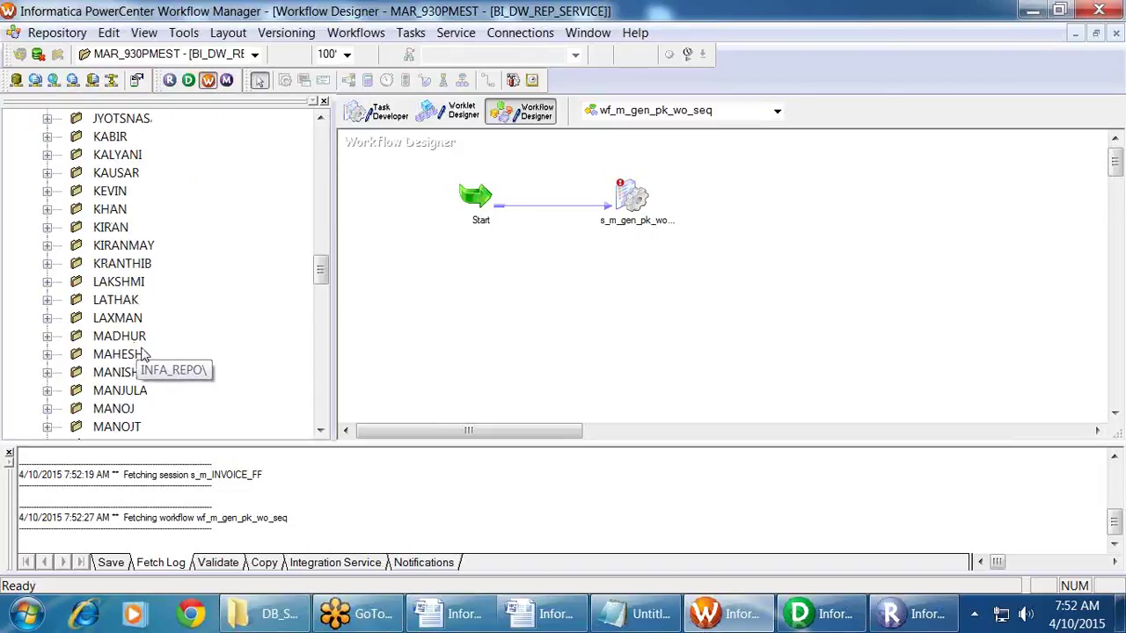
scroll(160, 350, up, 4)
scroll(166, 351, up, 4)
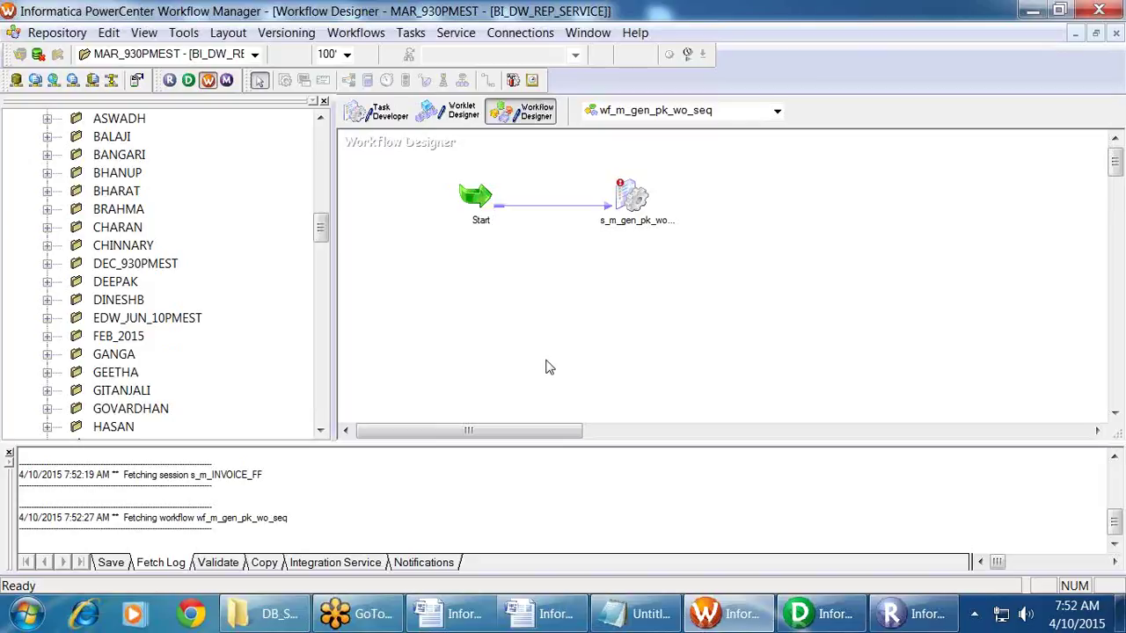
scroll(77, 350, down, 4)
scroll(78, 352, down, 20)
scroll(83, 361, down, 8)
scroll(88, 356, up, 20)
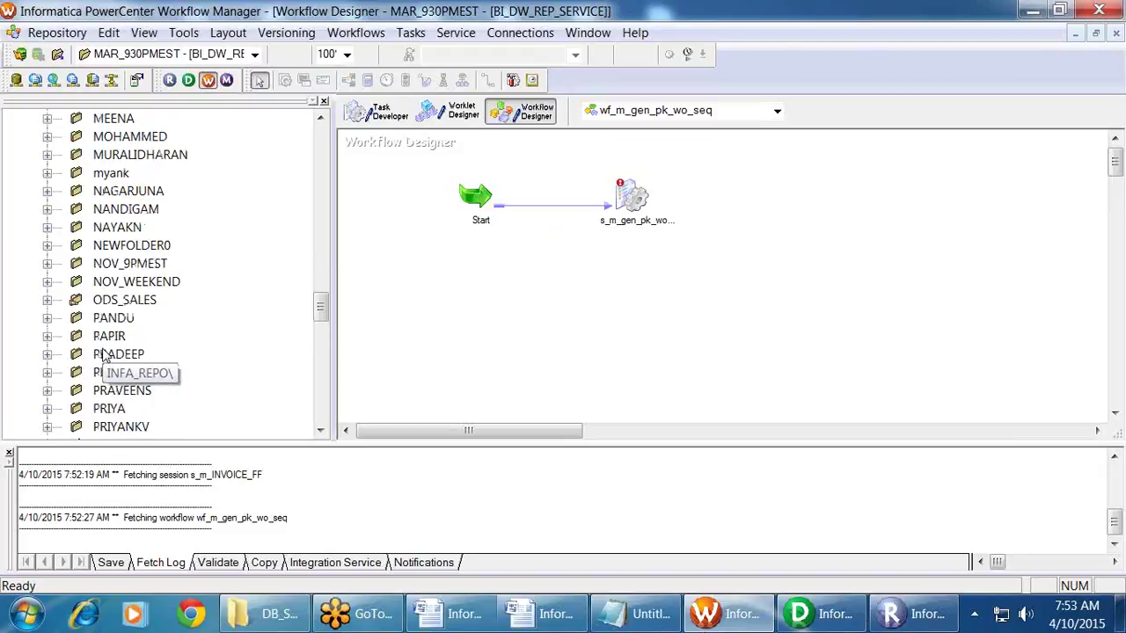
scroll(103, 354, up, 4)
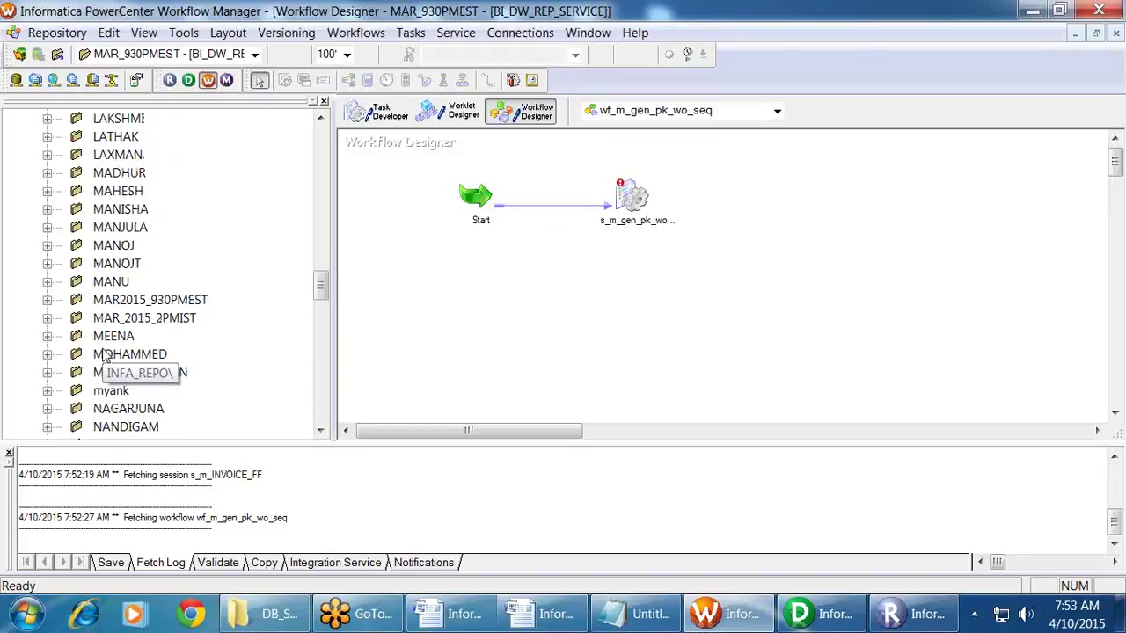
right_click(146, 300)
Step: Open MAR2015_930PMEST, view the s_m_PO_XML session in wf_m_PO_XML, and return to Notepad
click(184, 413)
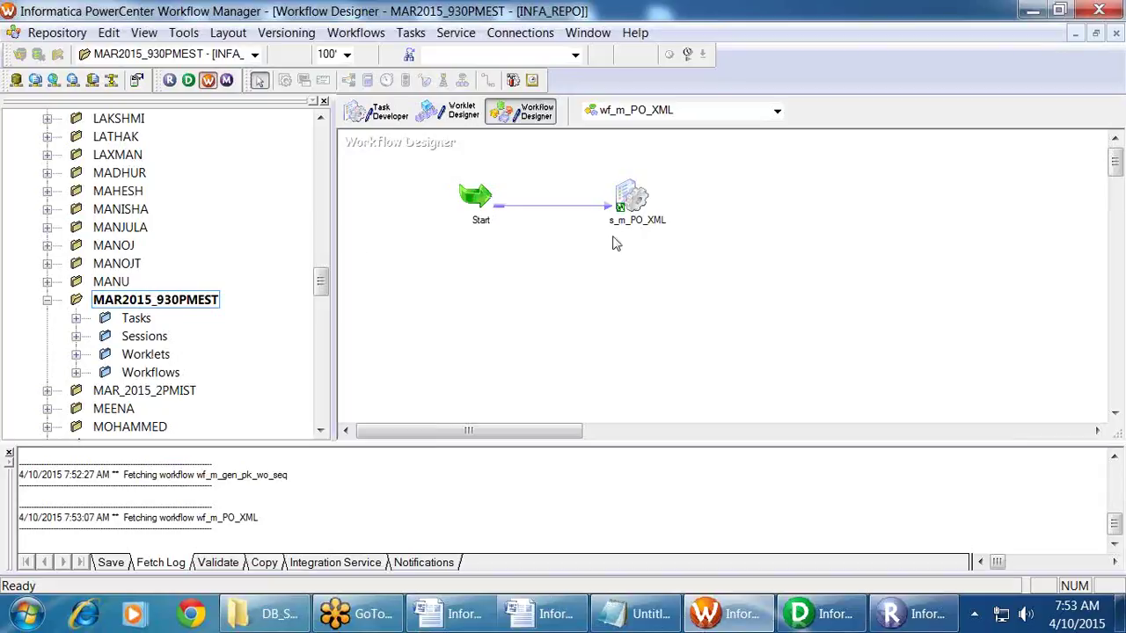
click(632, 215)
click(703, 385)
scroll(704, 384, down, 1)
scroll(704, 384, up, 1)
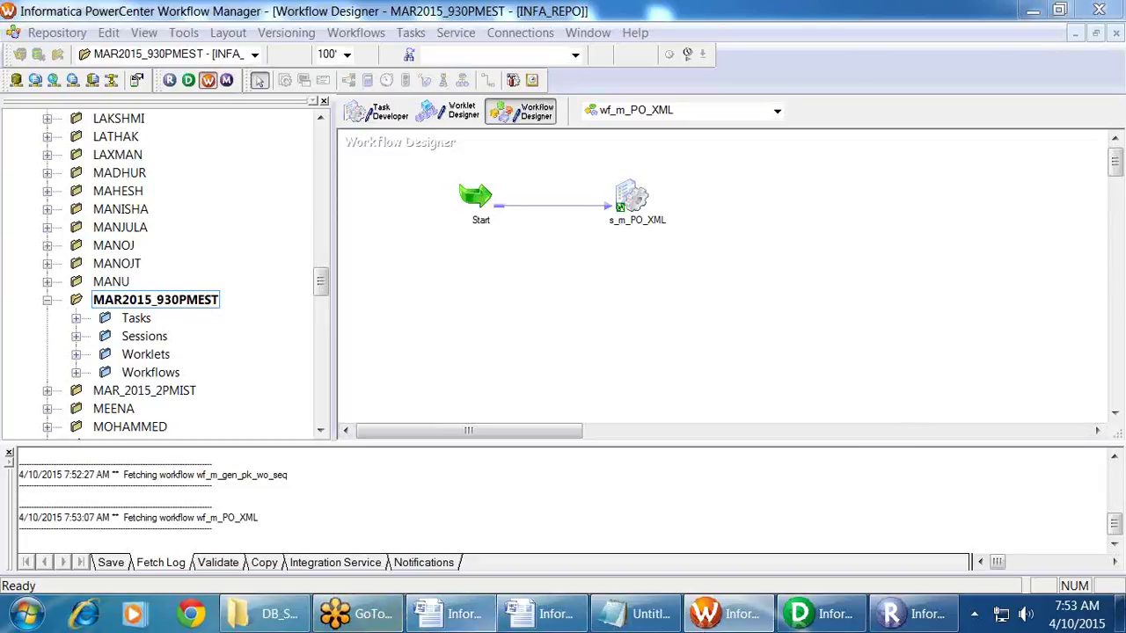
click(633, 614)
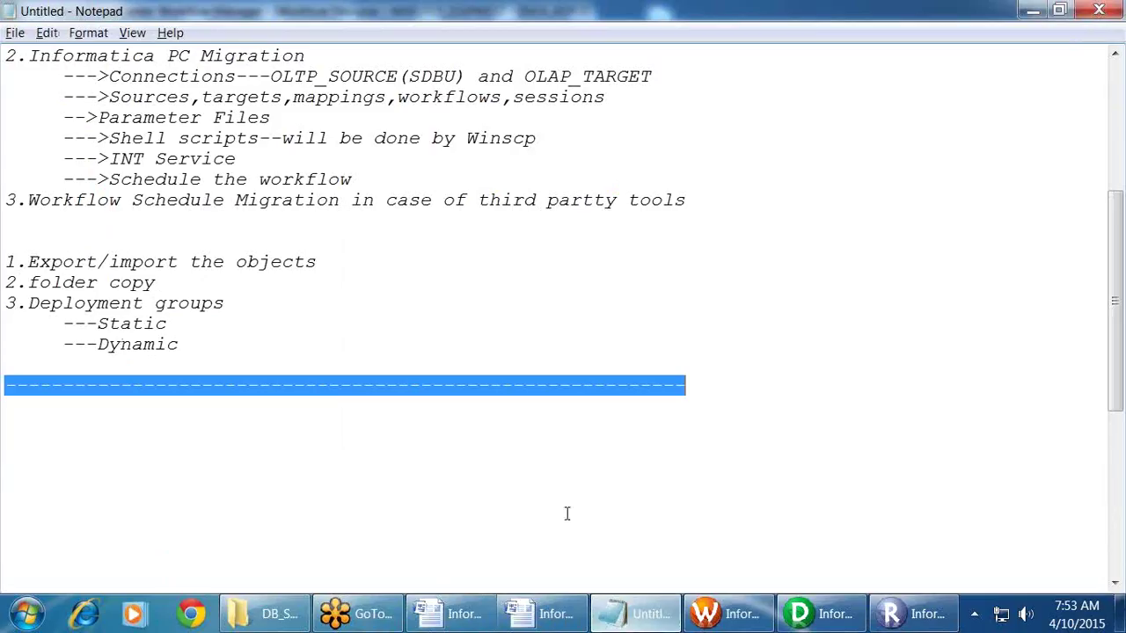
Step: Below the separator, write 'Connections :-', 'Static Connections' and 'Dynamic Connections' headings
click(22, 413)
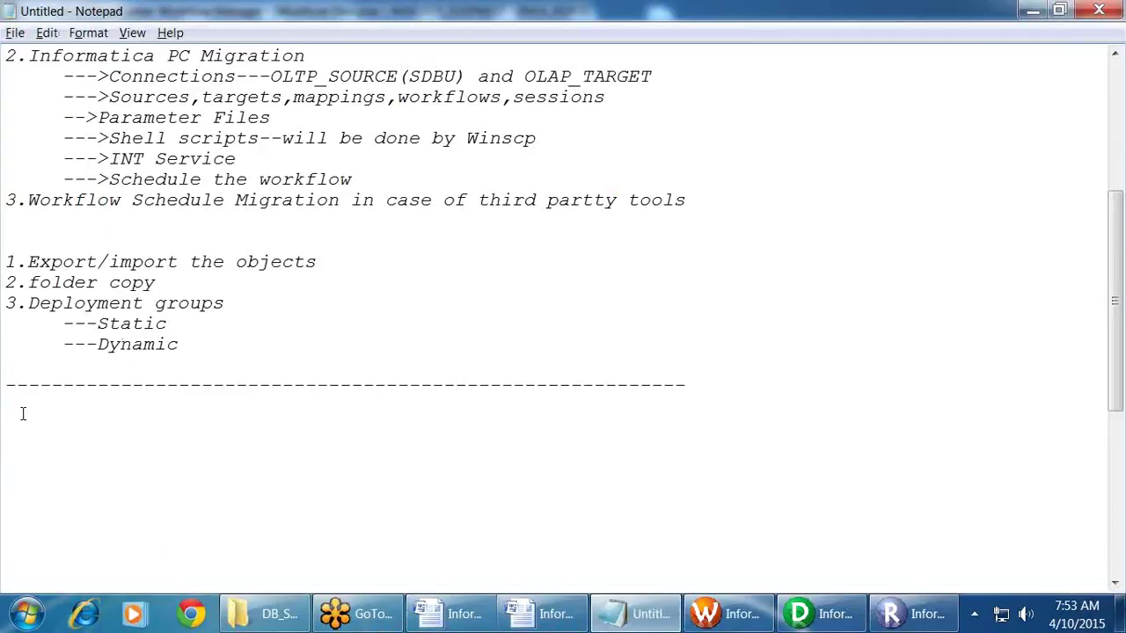
text(Connections :-)
key(Return)
key(Return)
text(St)
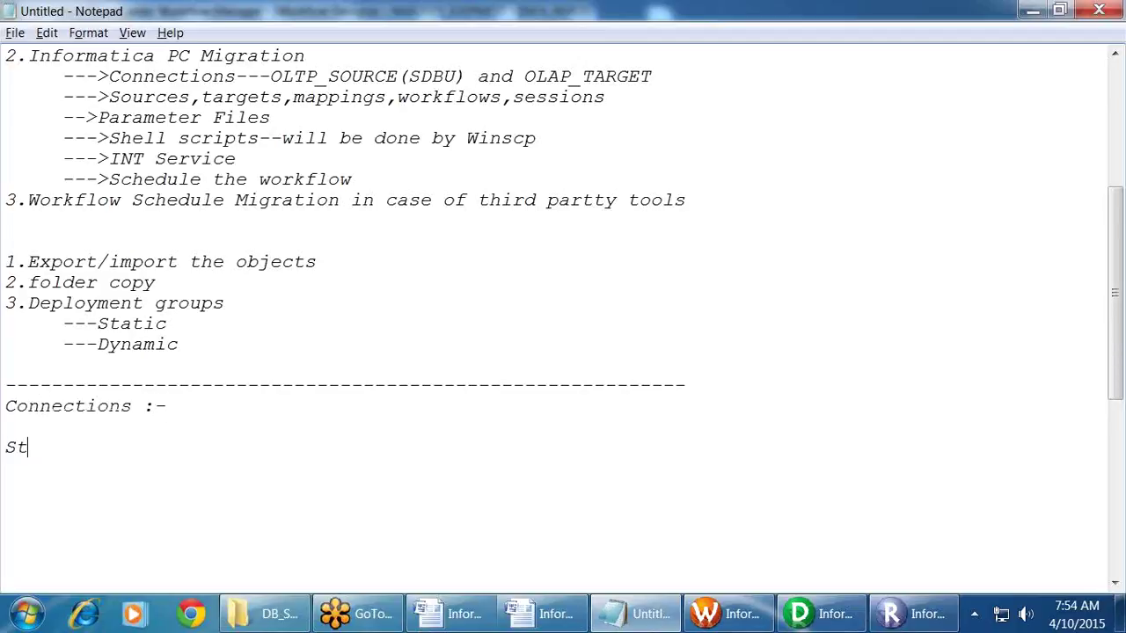
text(atic Connect)
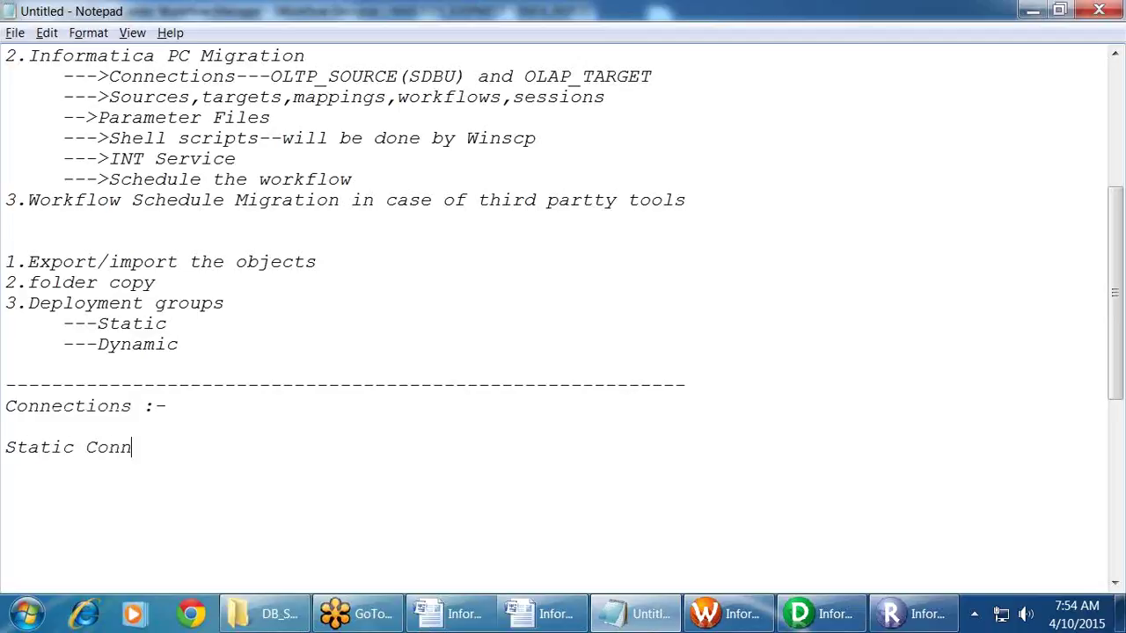
text(s)
key(Return)
key(Return)
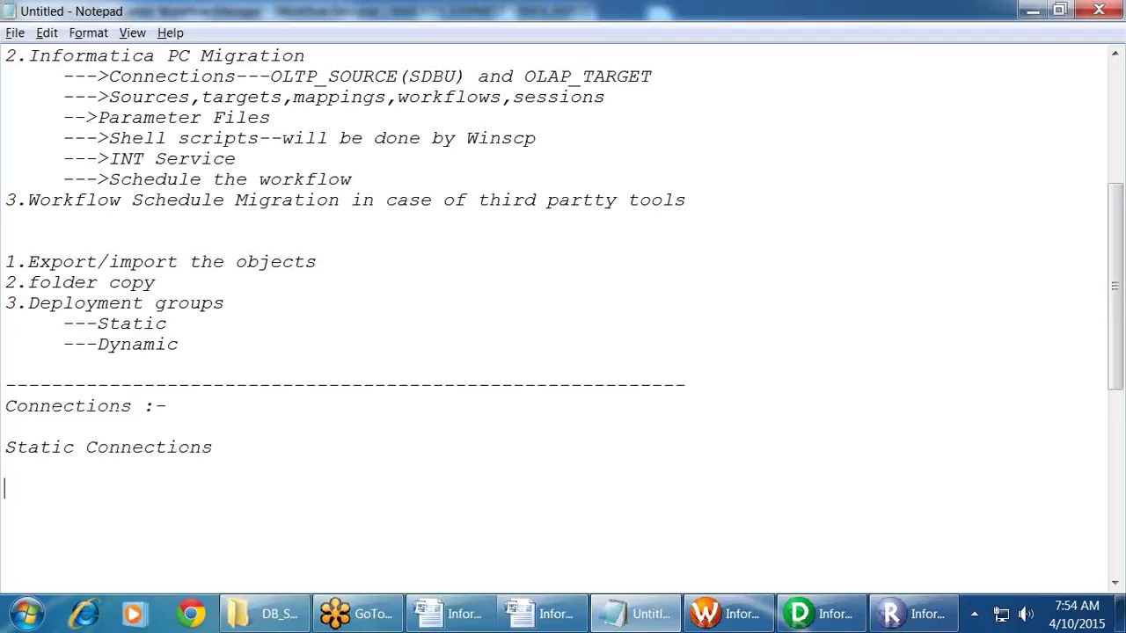
text(Dynamic Connections:-)
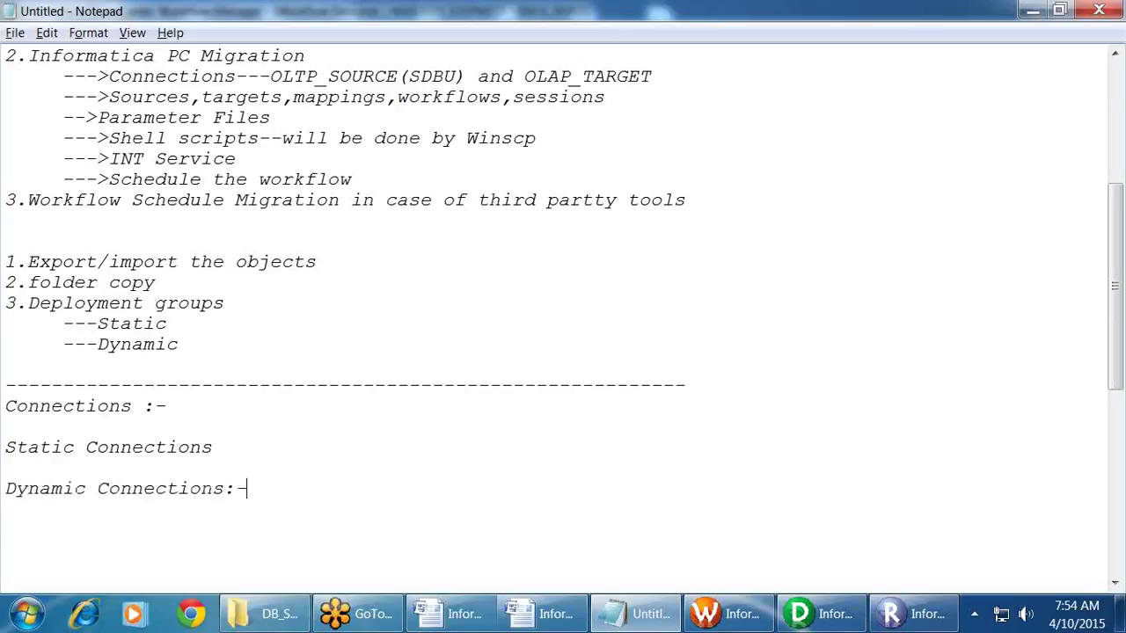
Step: List OLTP_SOURCE and OLAP_TARGET under Static Connections, replacing a mistyped TARGET_KARTHEEK entry
click(219, 451)
text(OLTP_SOURCE)
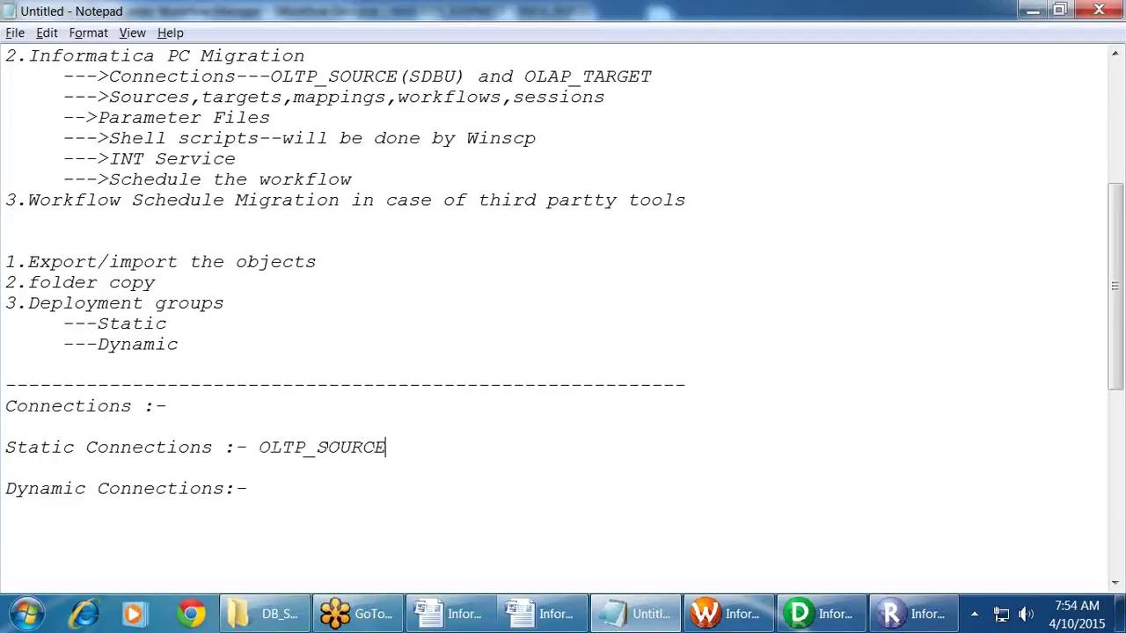
key(Return)
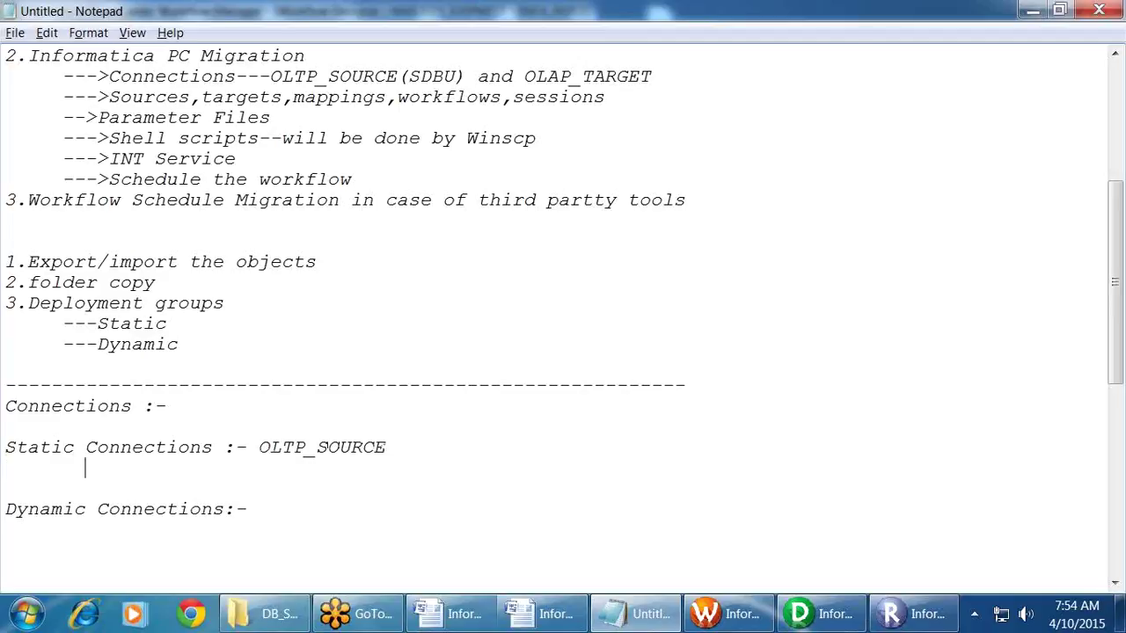
text(TARGET_KARTHEEK)
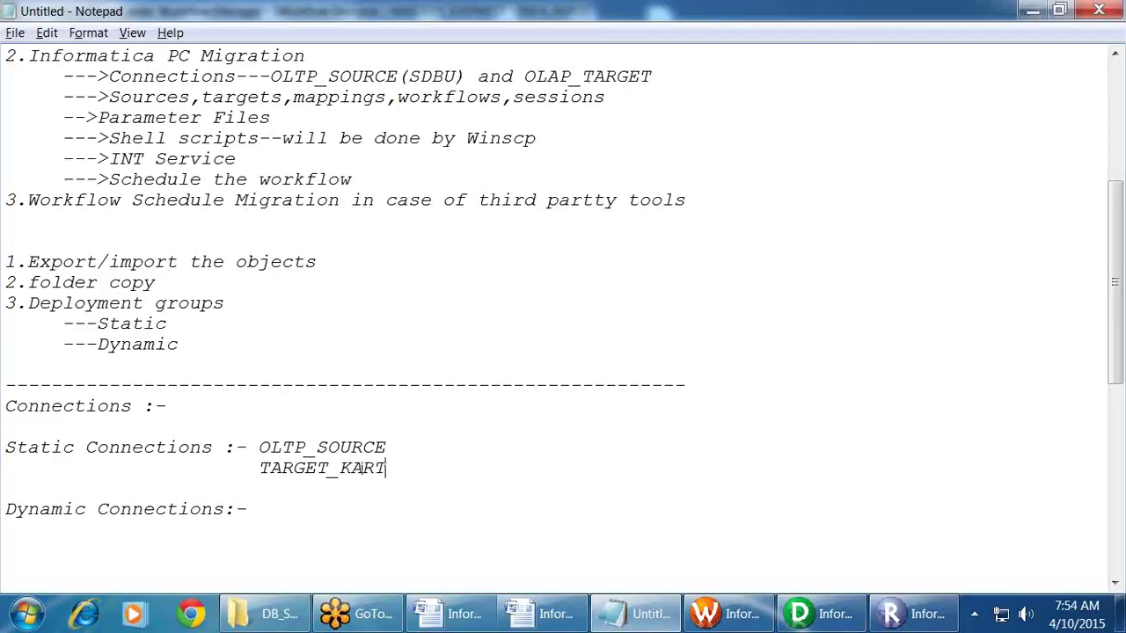
key(BackSpace)
key(BackSpace)
key(BackSpace)
key(BackSpace)
key(BackSpace)
key(BackSpace)
key(BackSpace)
key(BackSpace)
key(BackSpace)
key(BackSpace)
key(BackSpace)
key(BackSpace)
key(BackSpace)
key(BackSpace)
key(BackSpace)
text(OLAP_TARGET)
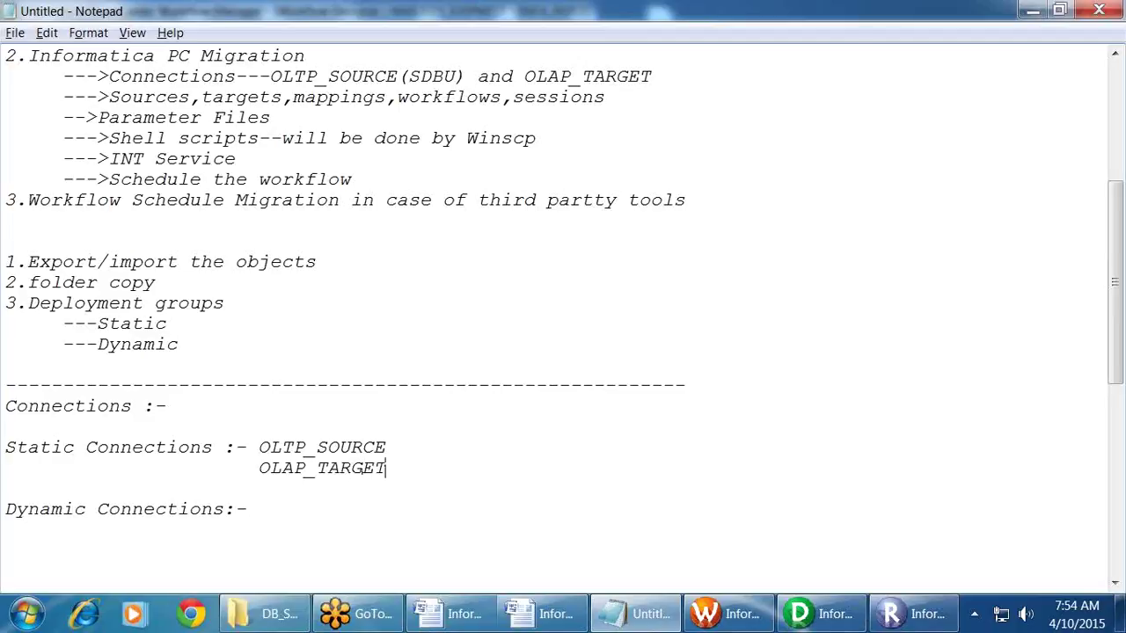
drag(387, 448, 258, 450)
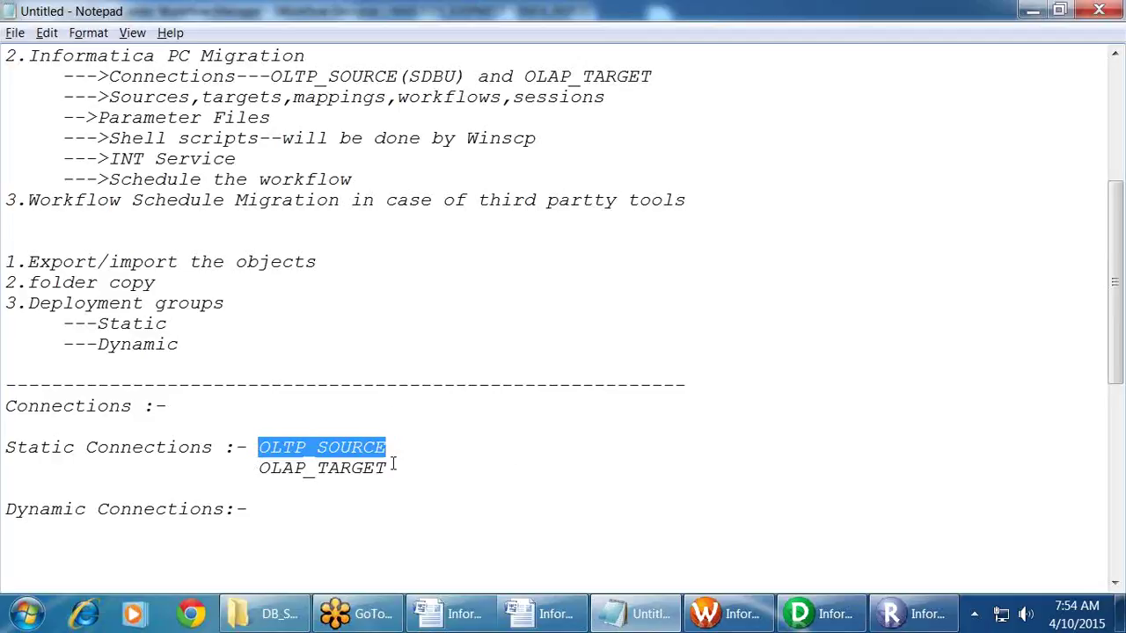
click(349, 470)
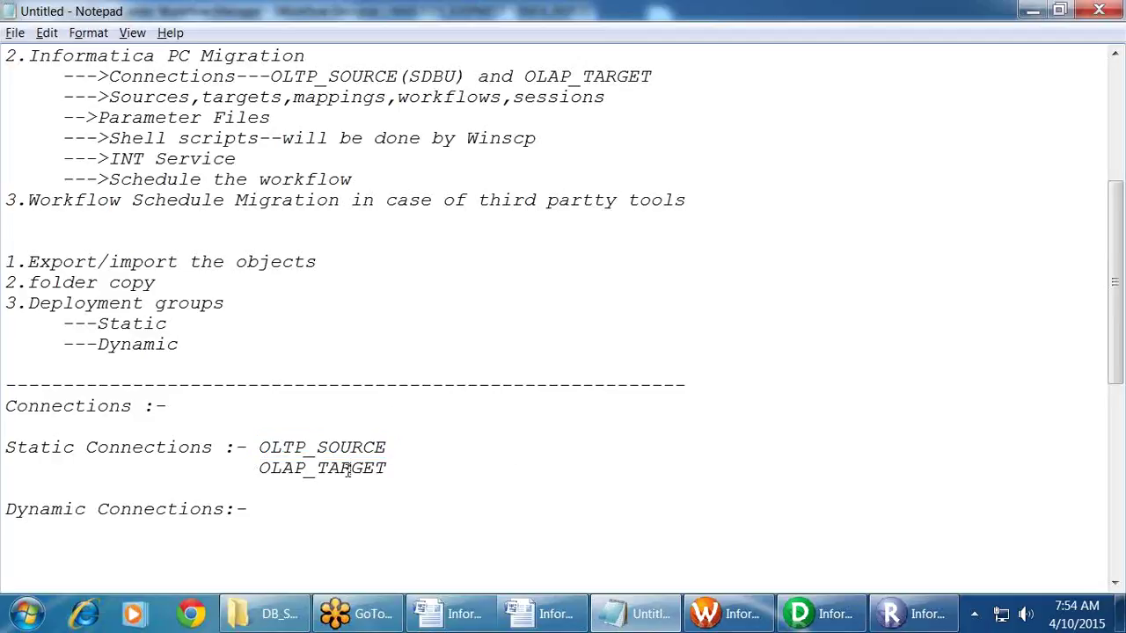
click(294, 509)
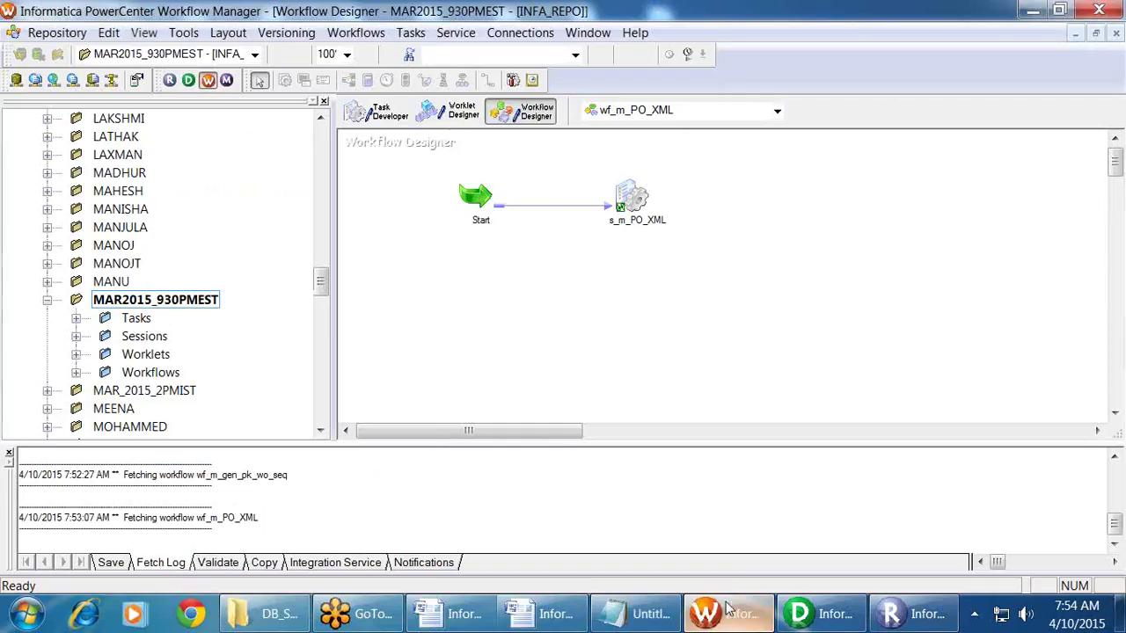
Step: Back in Workflow Manager, drag w_dim_load from MAR2015_930PMEST's Workflows onto the designer canvas
click(723, 614)
click(640, 197)
click(822, 224)
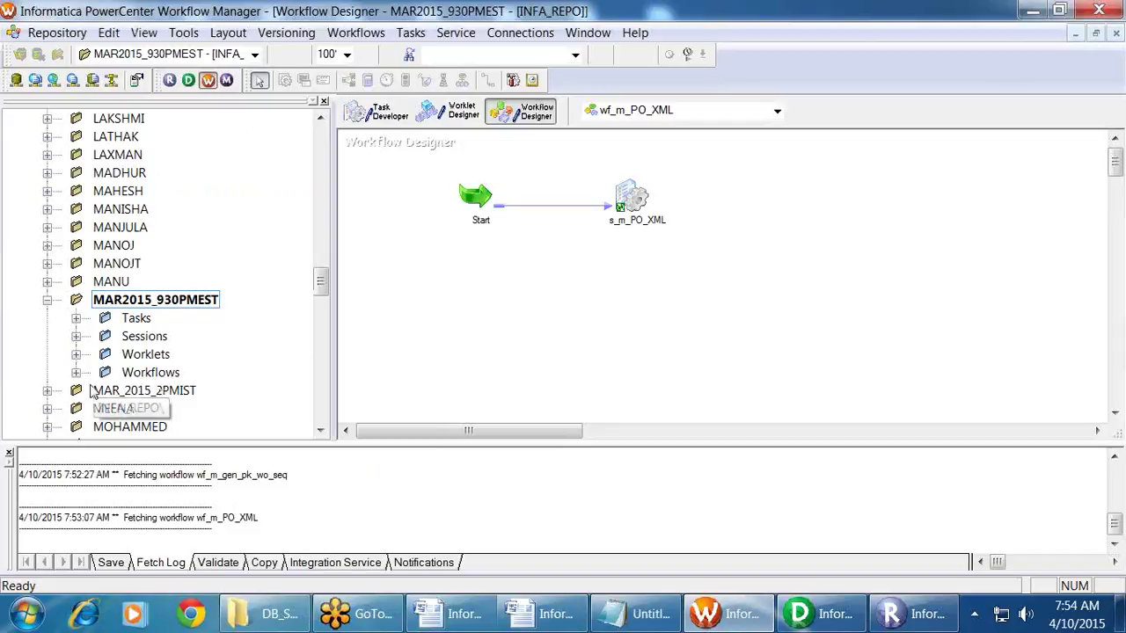
double_click(153, 373)
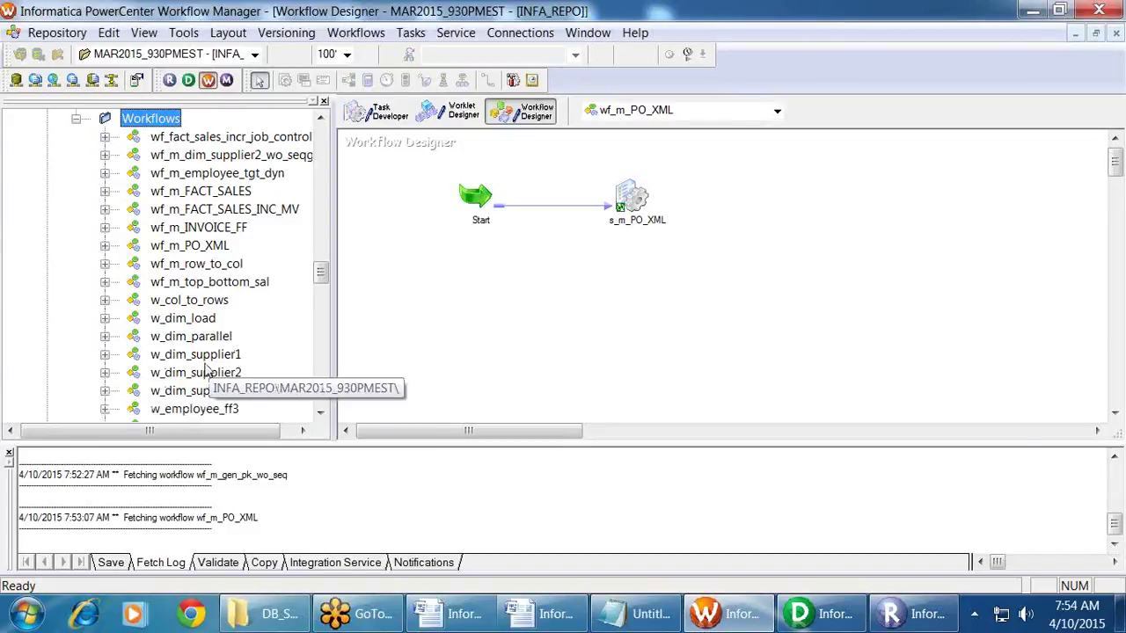
click(199, 324)
drag(199, 330, 427, 258)
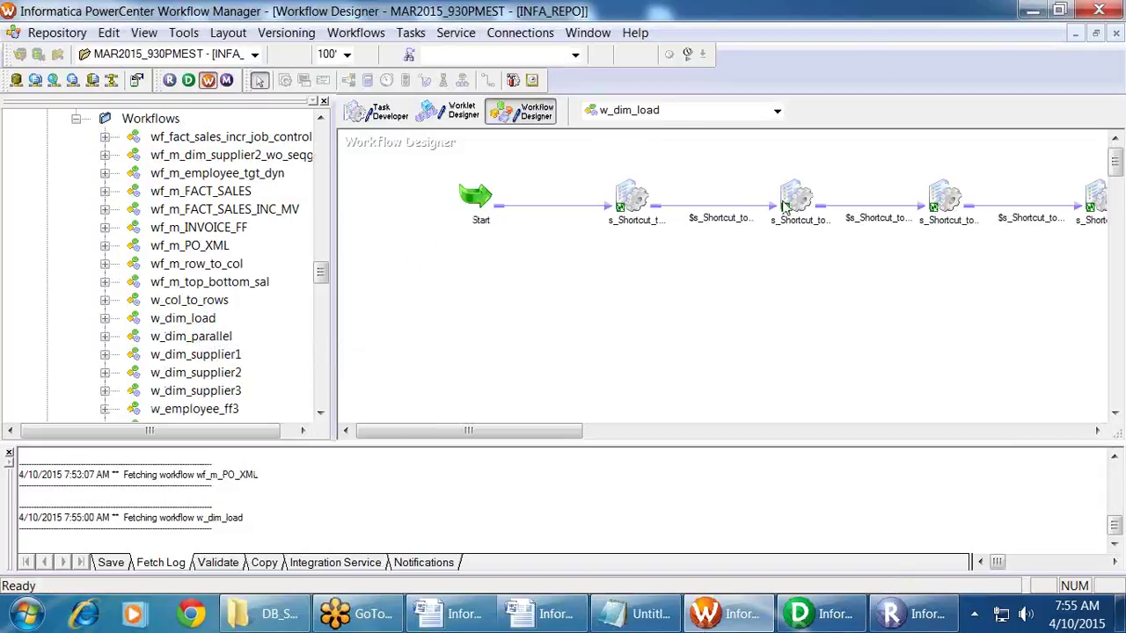
Step: Look at the DIM_CUSTOMER1 target's connection in s_Shortcut_to_m_DIM_CUSTOMER and close without changes
click(642, 204)
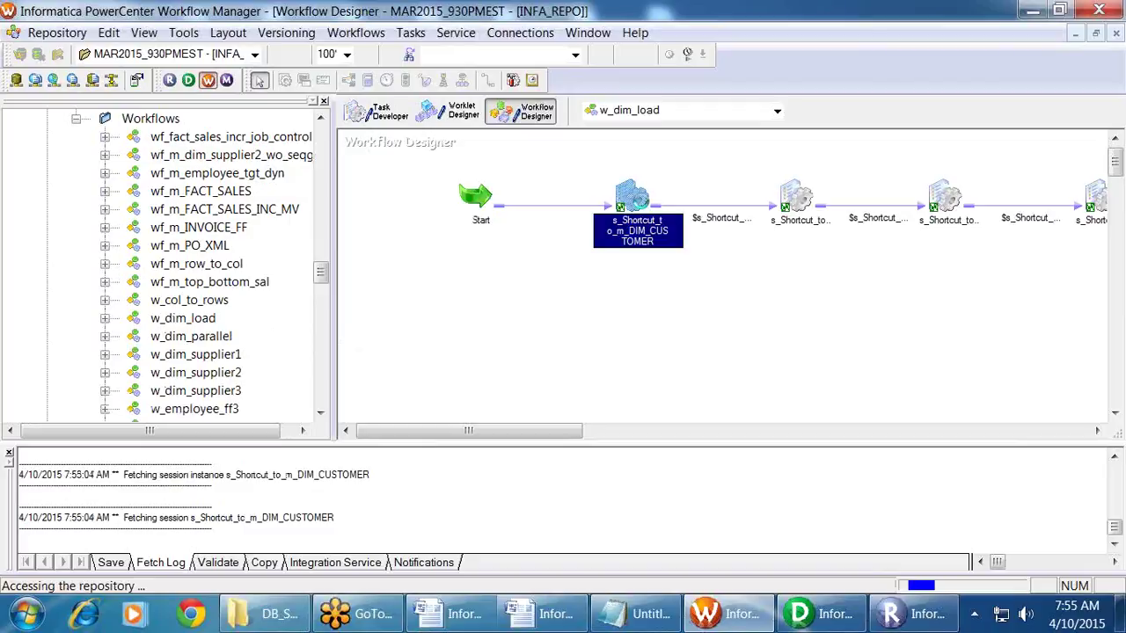
click(429, 95)
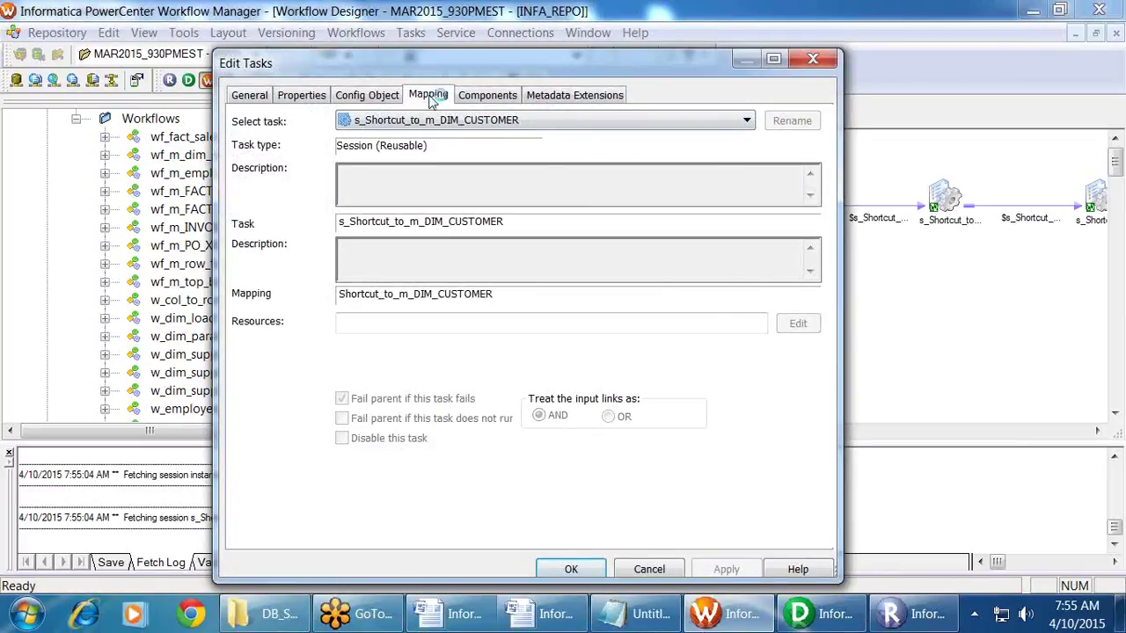
click(356, 290)
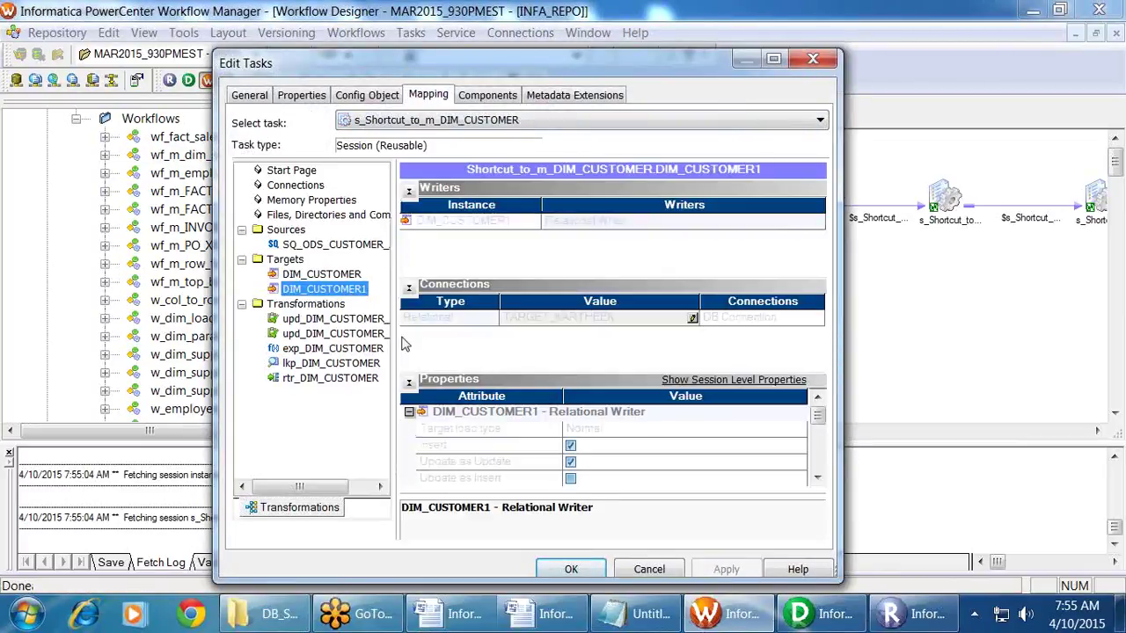
click(649, 569)
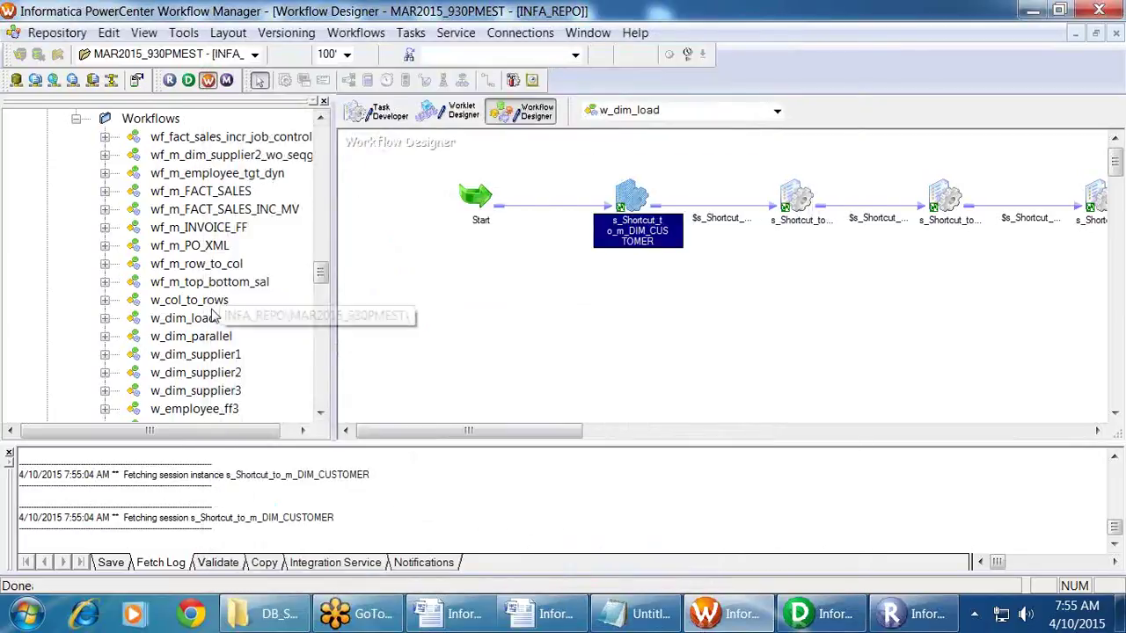
Step: Check out the w_dim_load workflow and reopen the s_Shortcut_to_m_DIM_CUSTOMER session's mapping settings
right_click(217, 317)
mouse_move(357, 560)
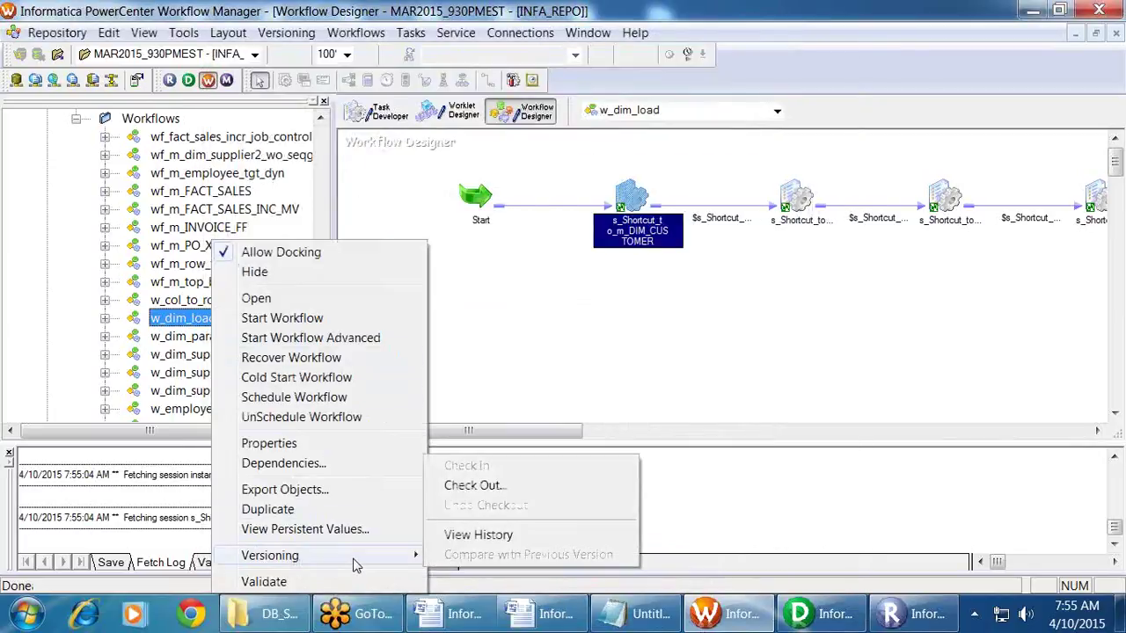
click(492, 484)
click(410, 410)
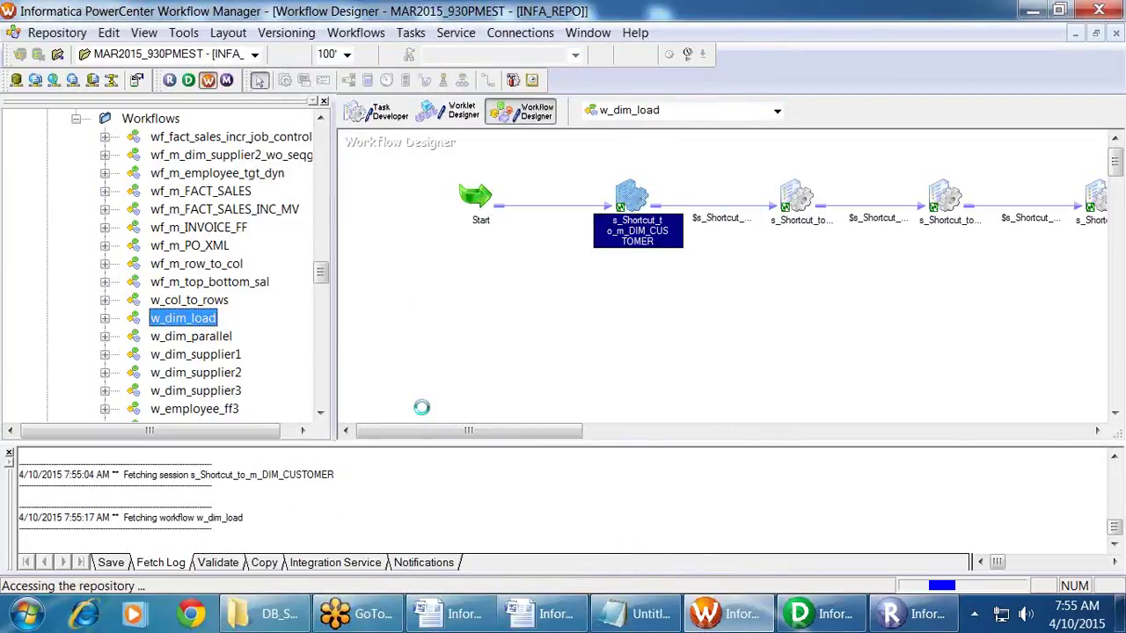
double_click(629, 201)
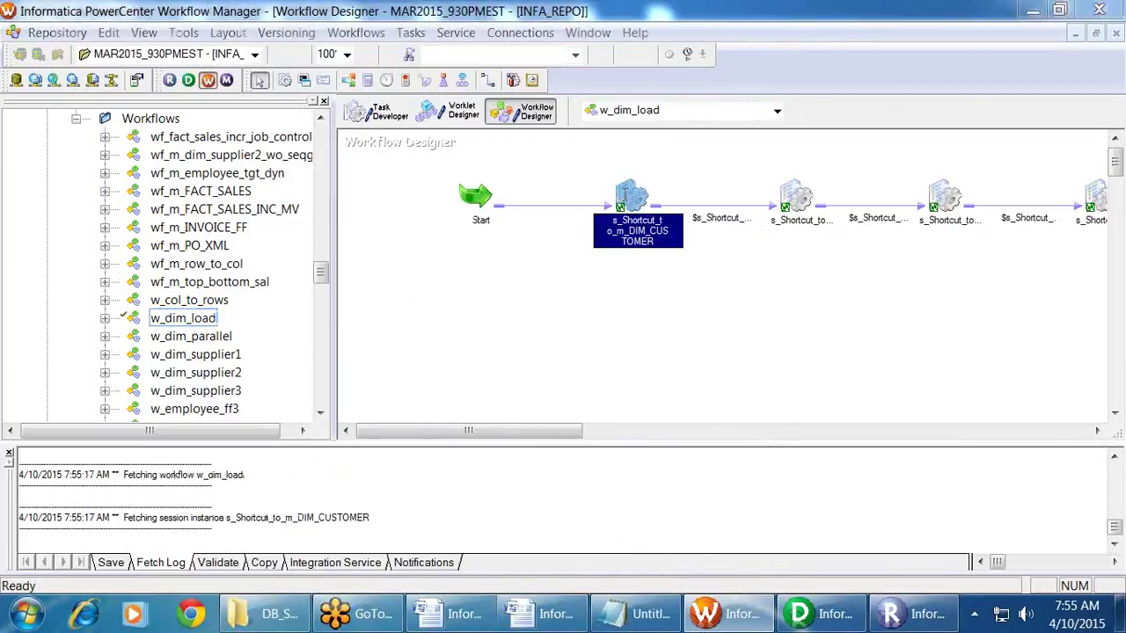
click(429, 94)
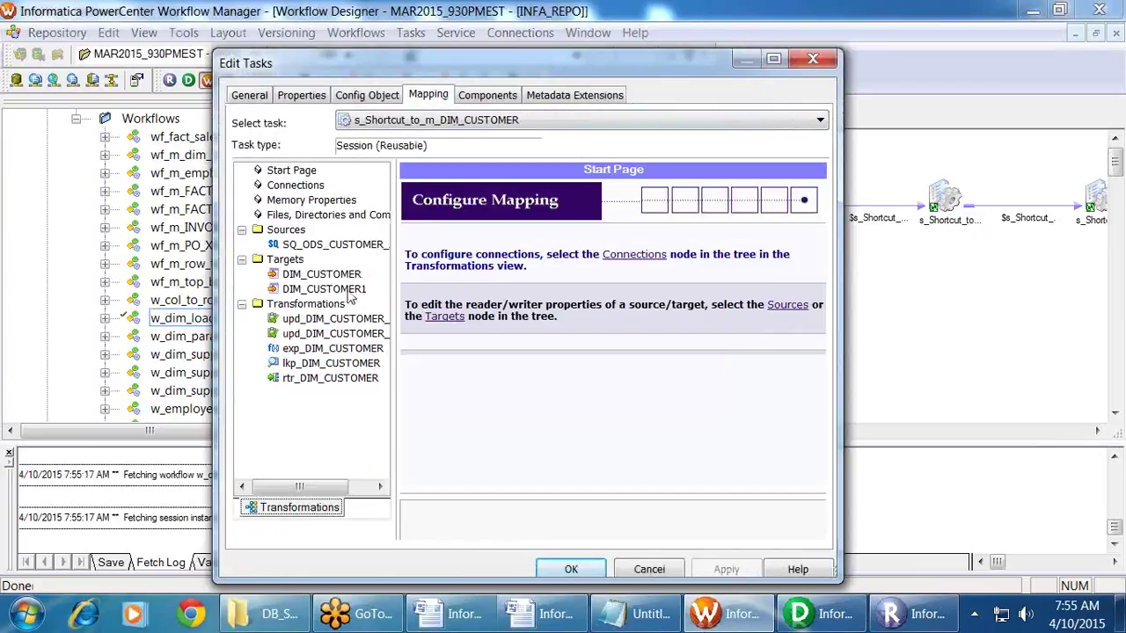
Step: Set the DIM_CUSTOMER1 target's connection to the $DBConnection_OLTP variable
click(350, 289)
click(682, 318)
click(684, 318)
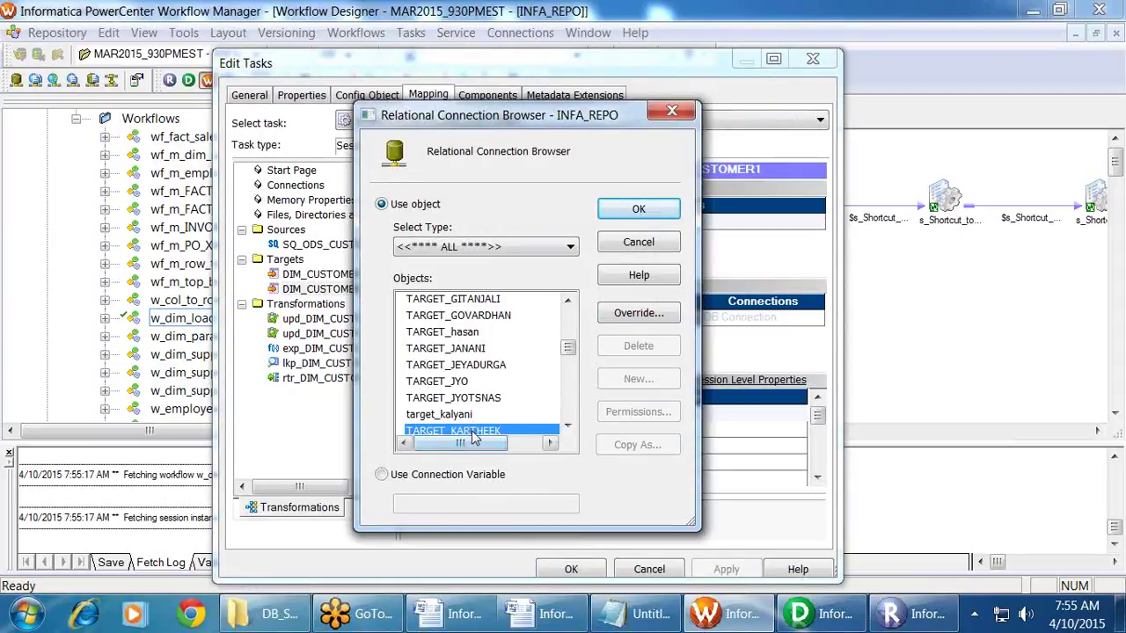
click(444, 478)
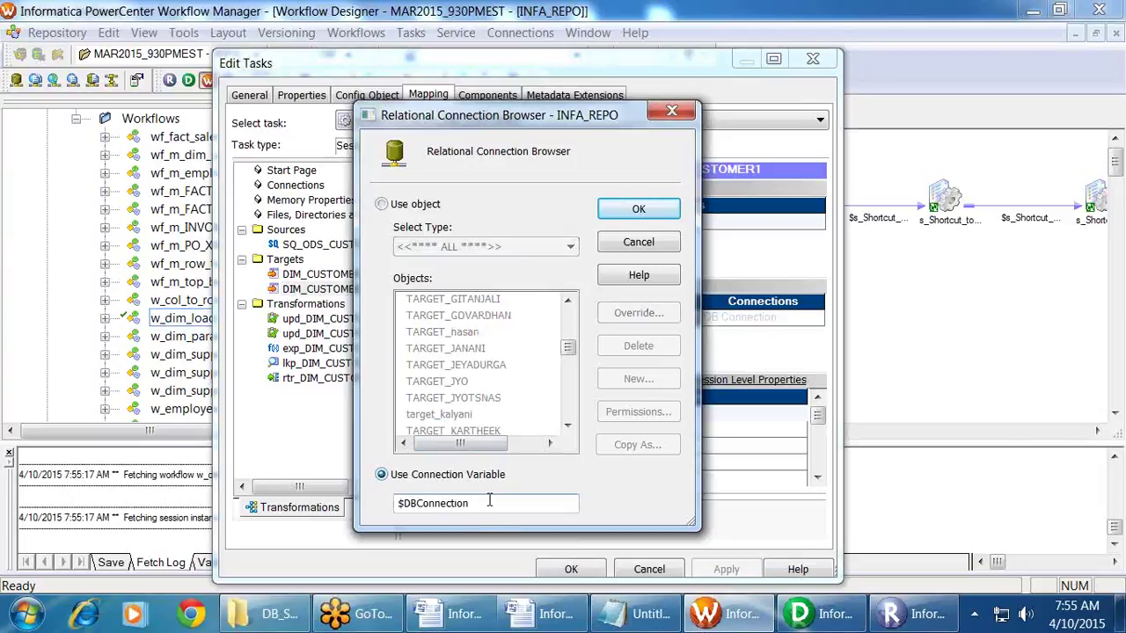
text(_OLTP)
key(shift+Home)
key(ctrl+c)
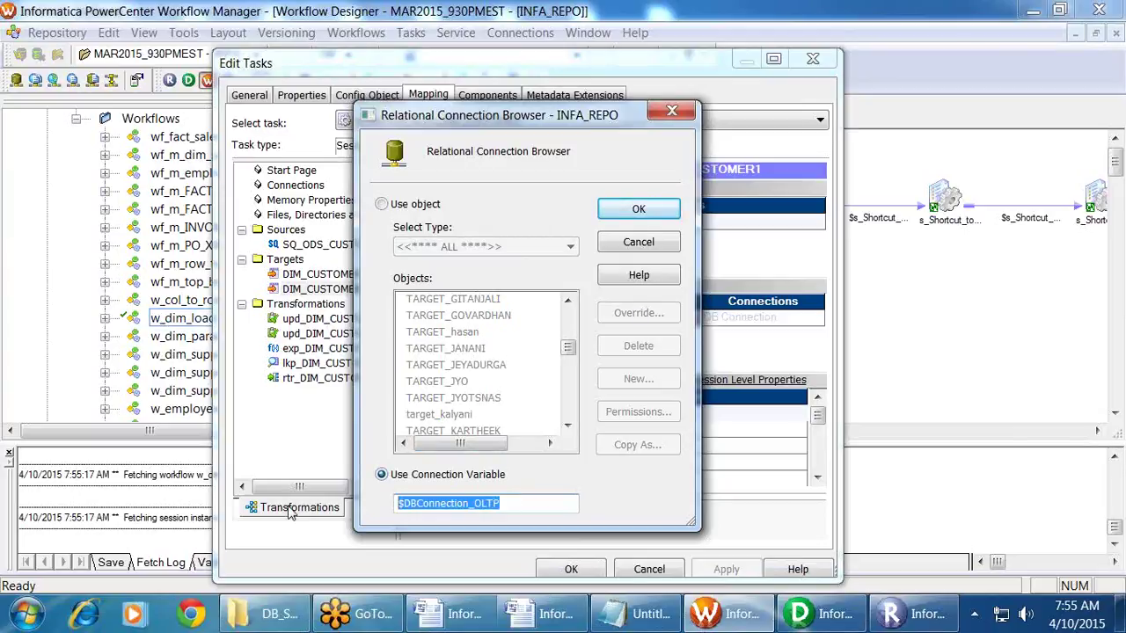
click(626, 215)
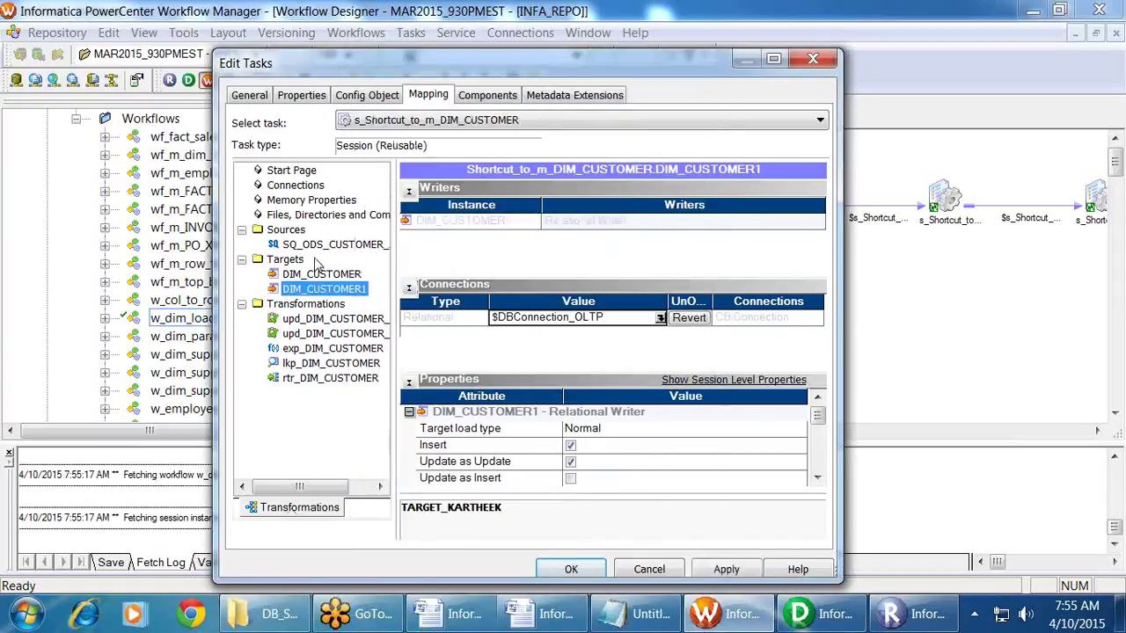
Step: Set the SQ_ODS_CUSTOMER source's connection to $DBConnection_OLAP, apply it, and switch to Notepad
click(327, 244)
click(694, 334)
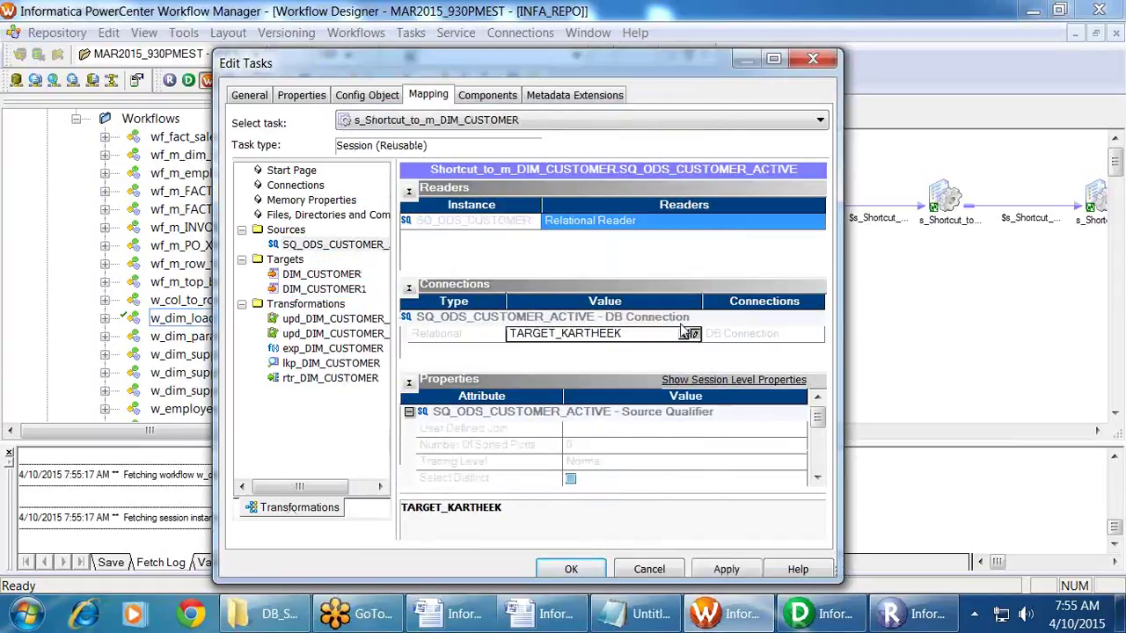
click(678, 187)
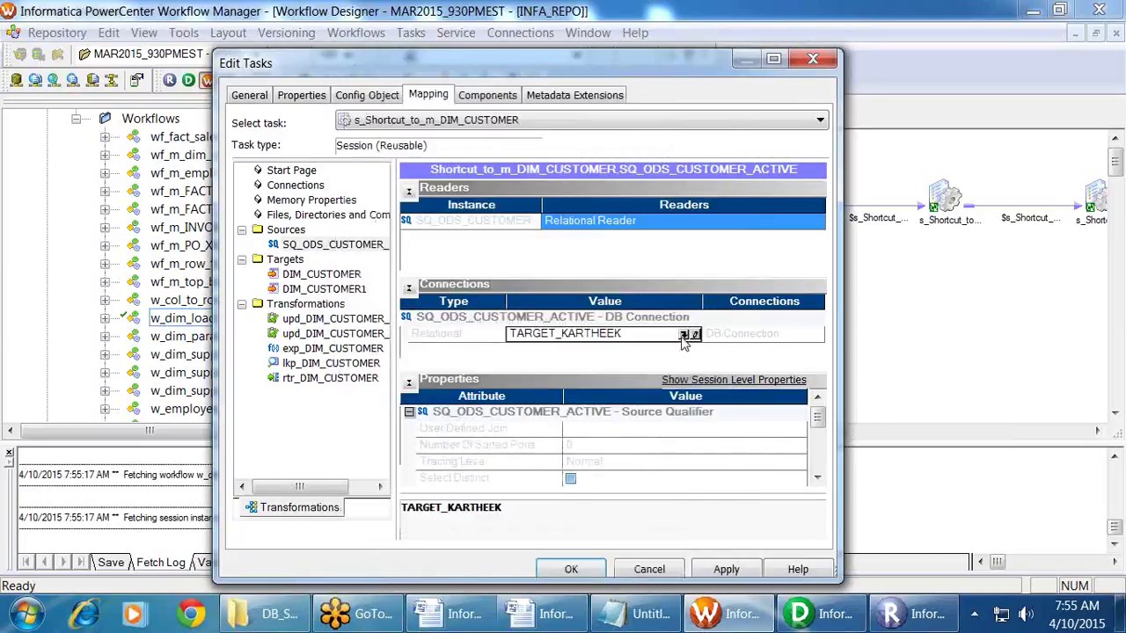
click(688, 338)
click(448, 474)
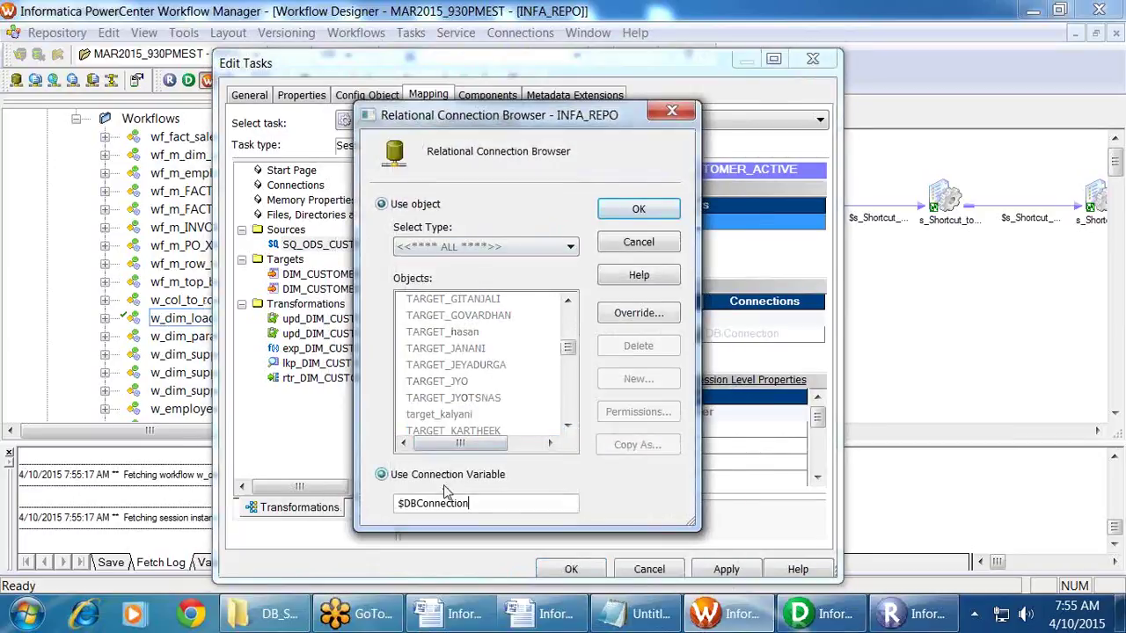
text(_OLAP)
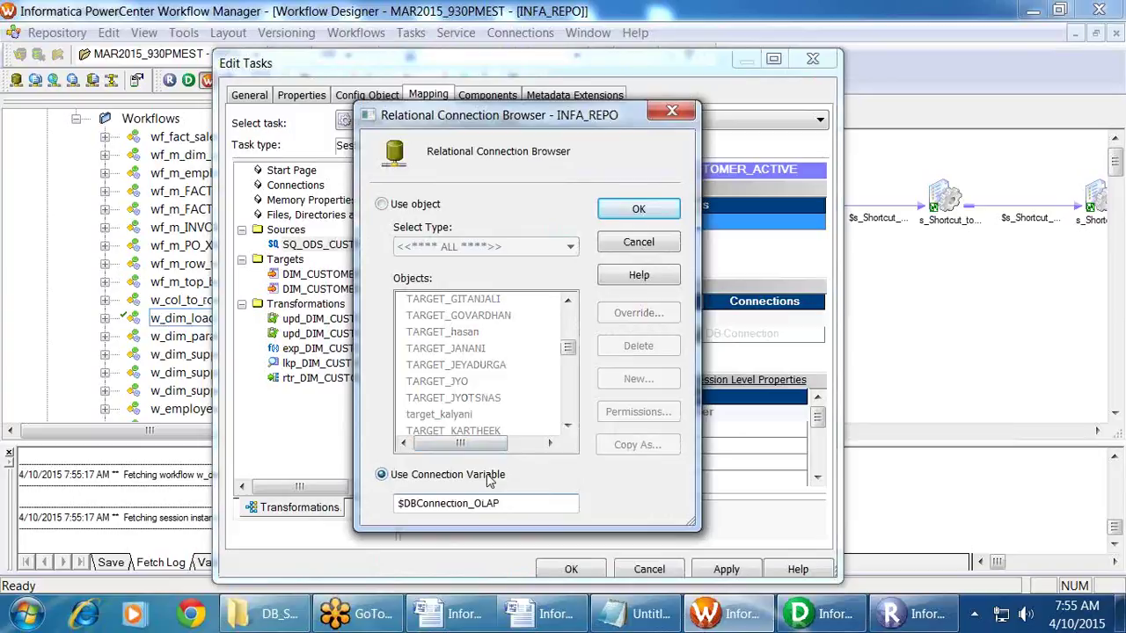
click(644, 218)
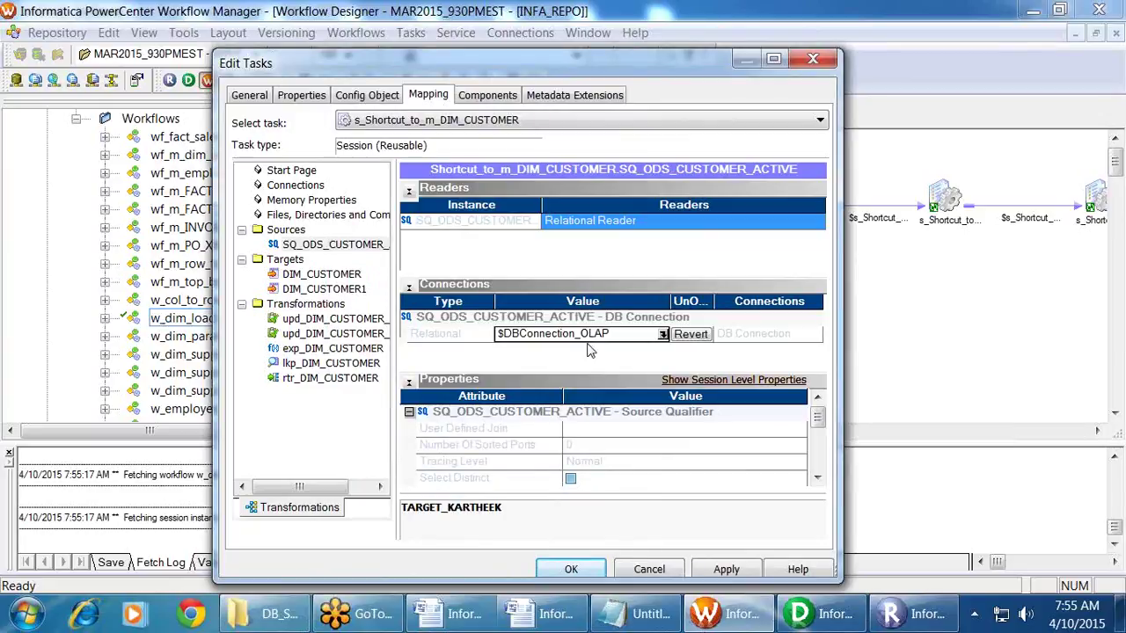
click(726, 569)
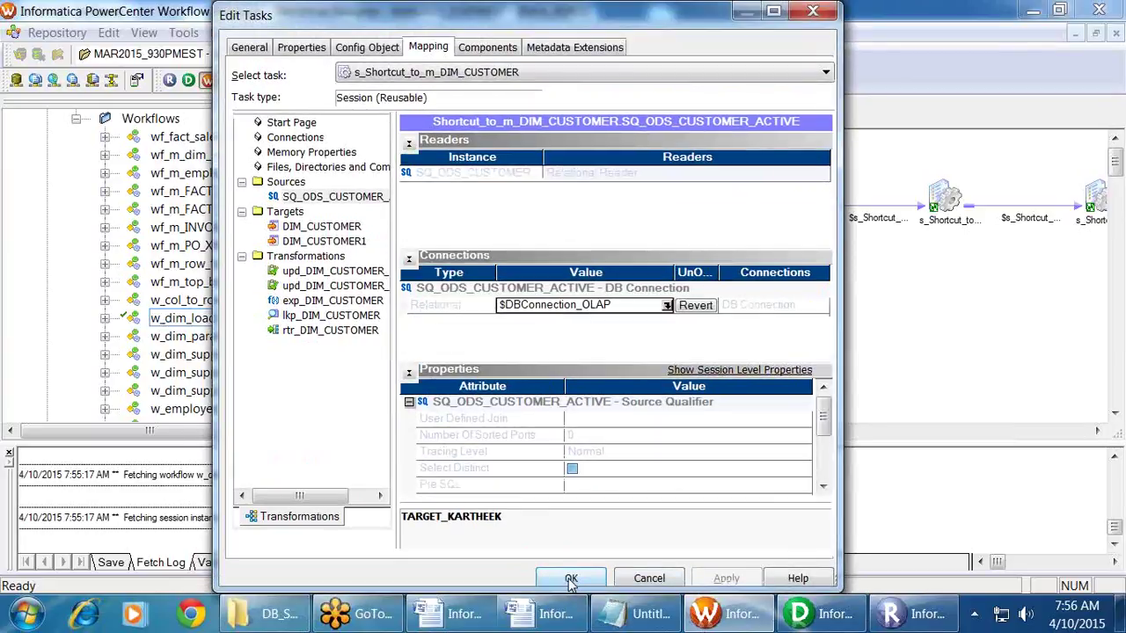
click(571, 569)
key(alt+Tab)
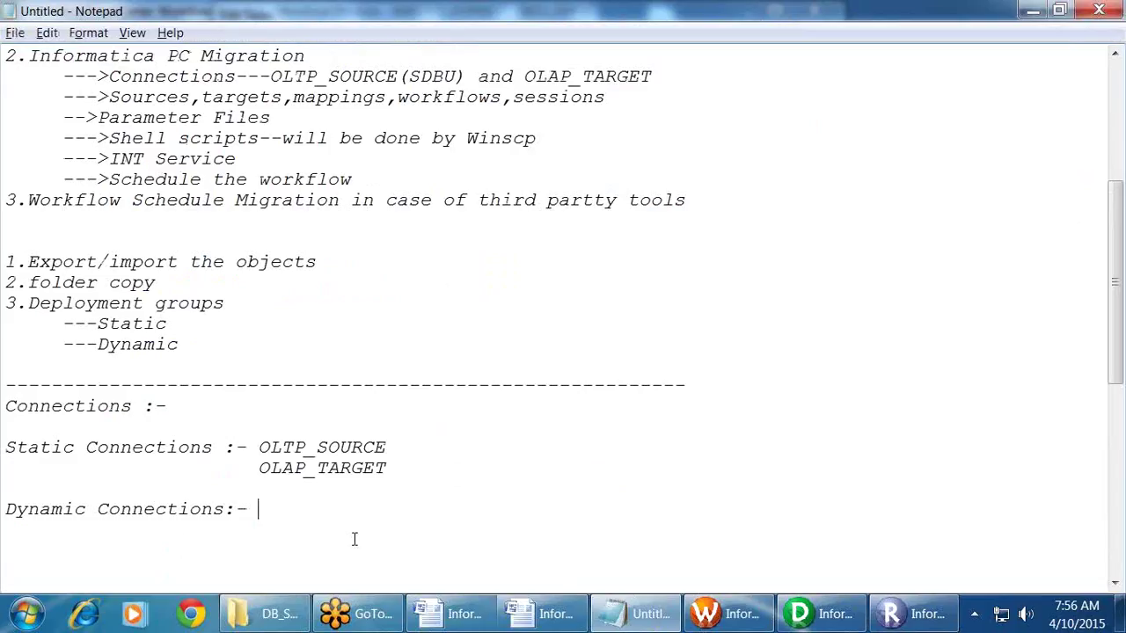
Step: Add $DBConnection_OLTP and $DBConnection_OLAP lines under Dynamic Connections
click(343, 531)
key(Return)
key(Return)
text($DBConnection_OLTP)
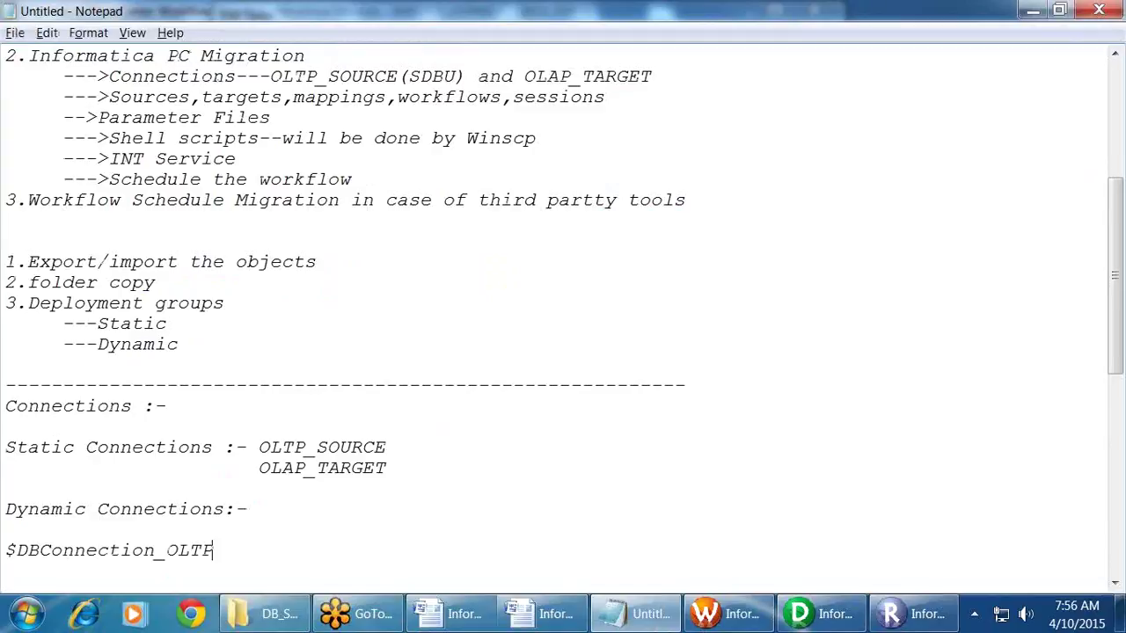
key(Return)
key(ctrl+v)
key(BackSpace)
key(BackSpace)
text(AP)
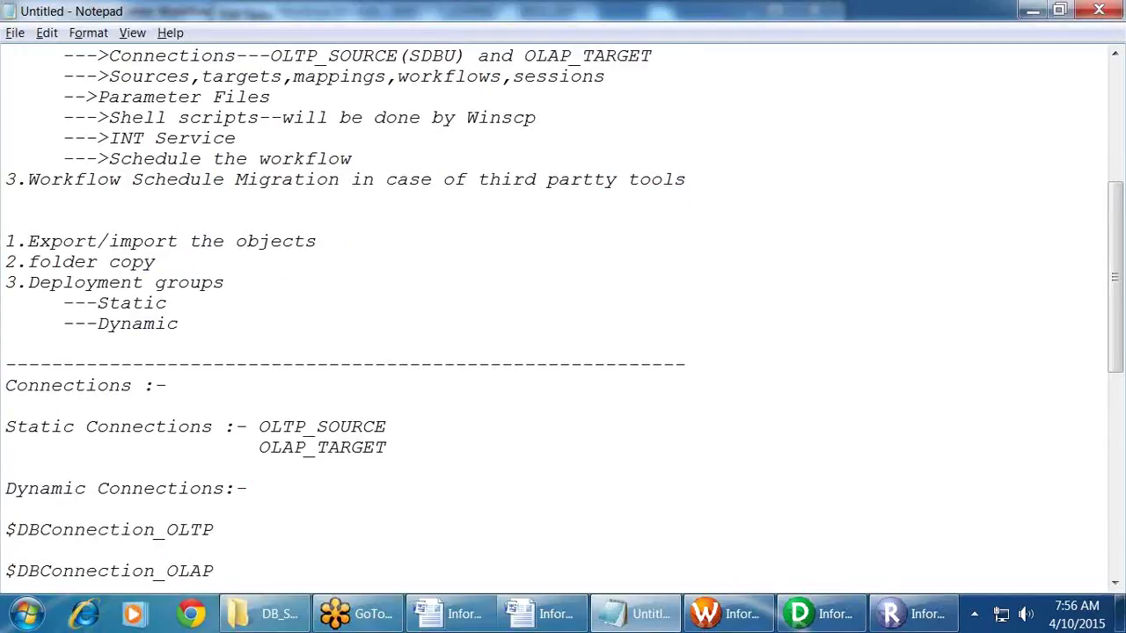
key(Return)
key(Return)
key(Return)
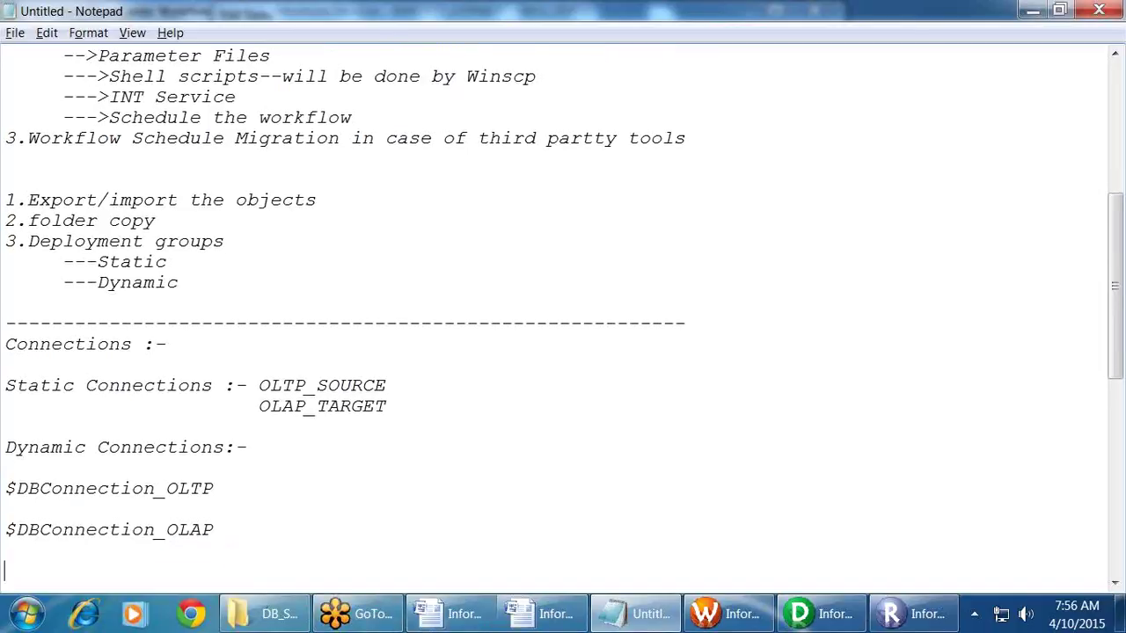
Step: Remove the blank line between the variables and add an [infa_integ_dev] header above them
drag(228, 467, 3, 468)
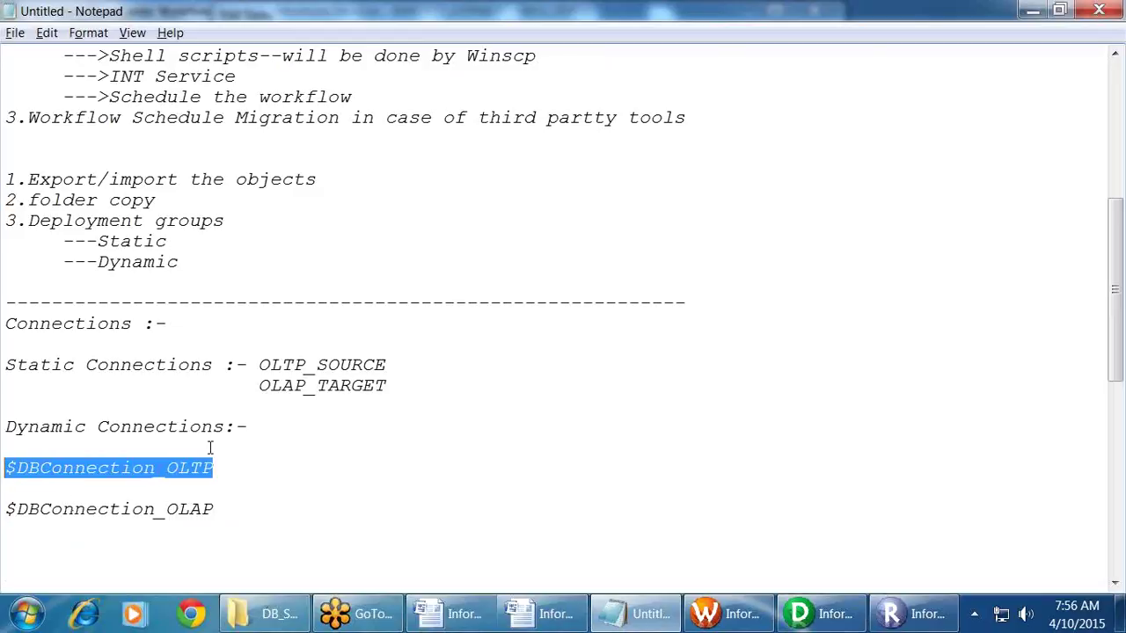
drag(228, 518, 3, 510)
click(270, 513)
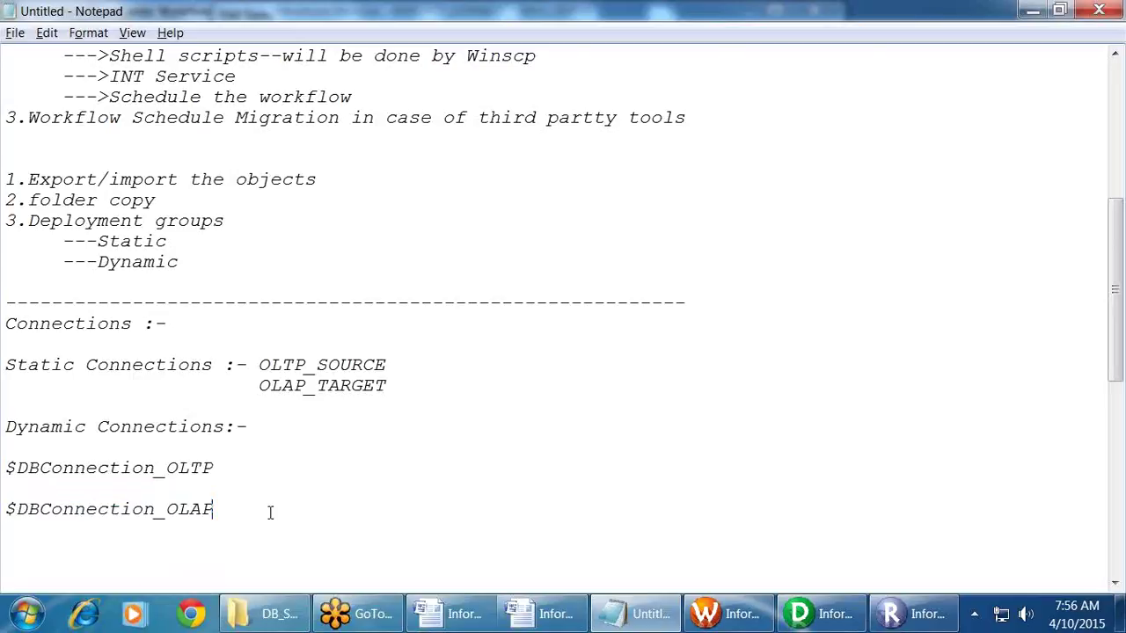
click(81, 497)
key(Delete)
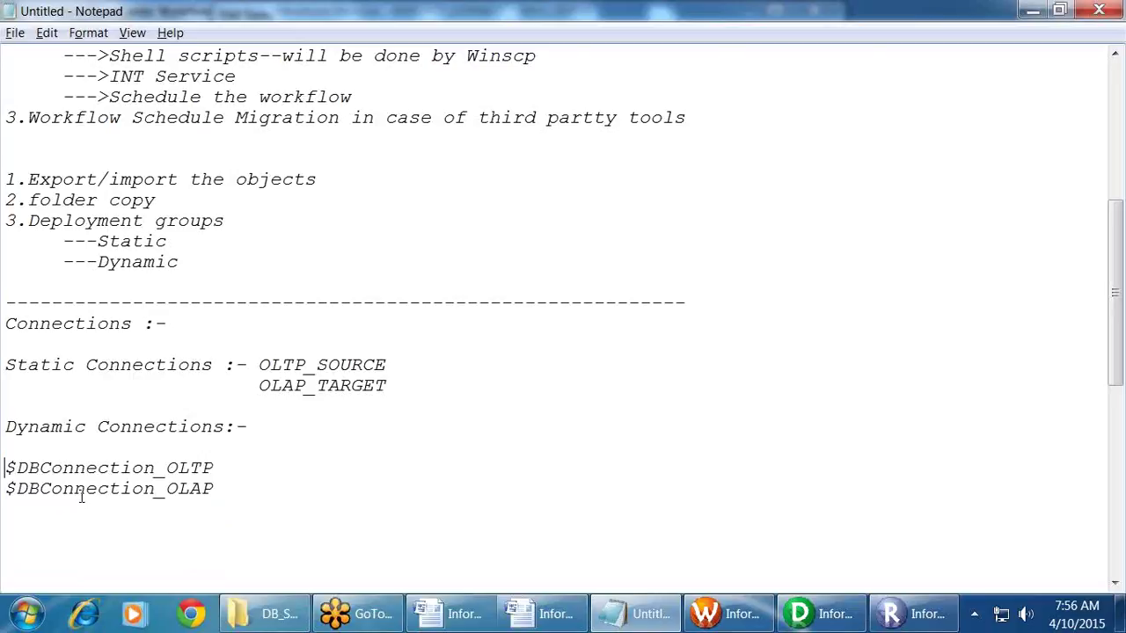
key(Return)
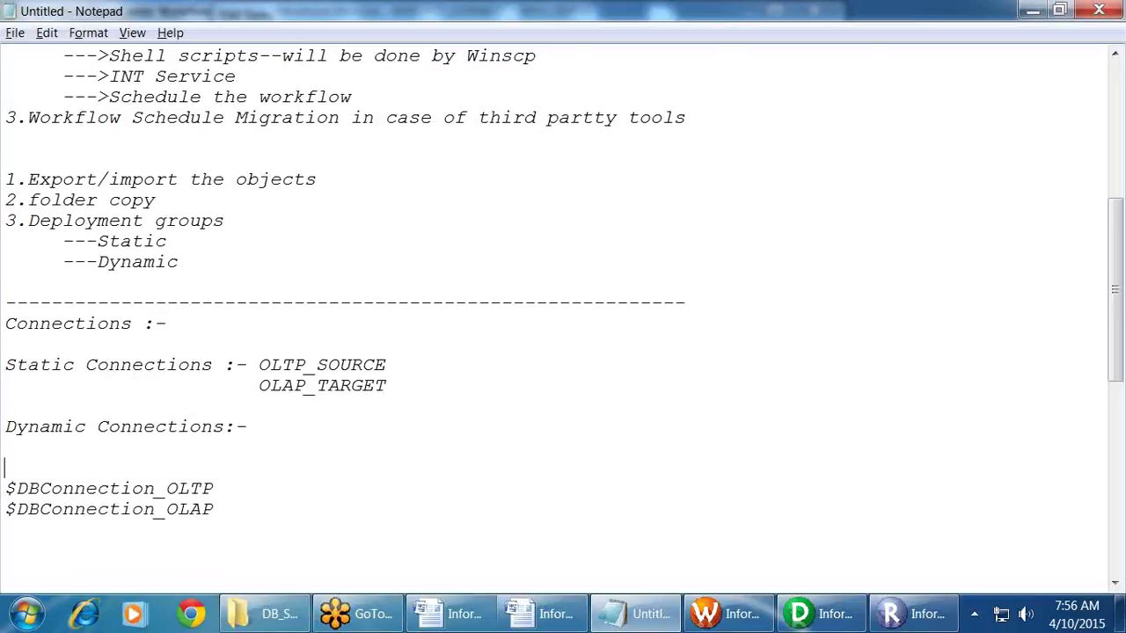
text([infa_integ_dev])
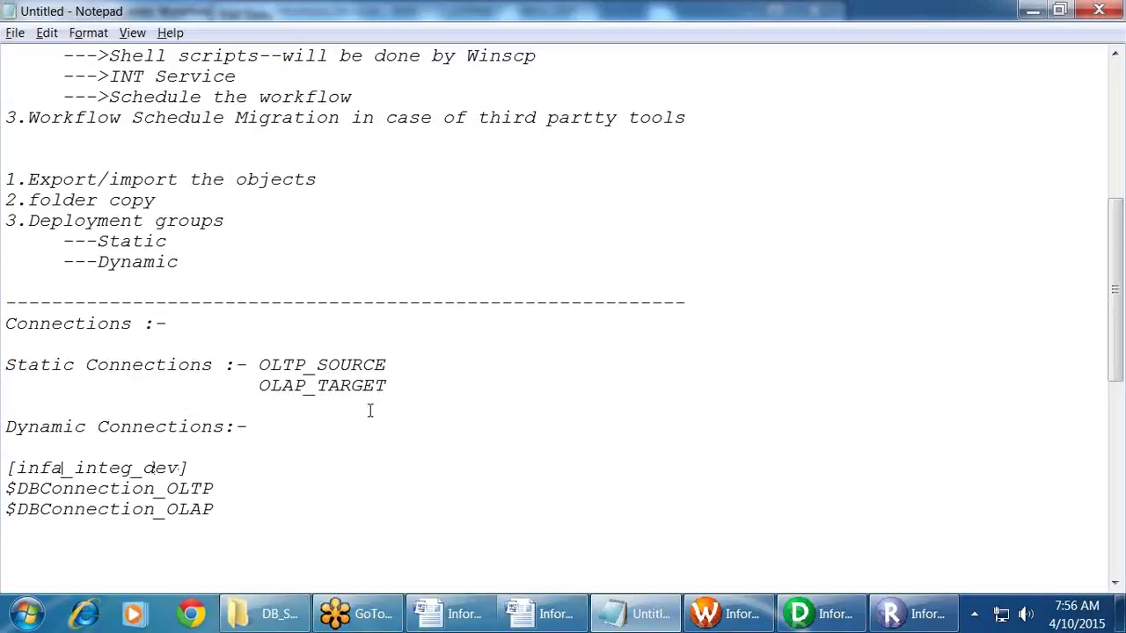
Step: Assign =OLTP_DEV and =OLAP_DEV to the two connection variables in the dev section
click(255, 484)
text(=OLTP_DEV)
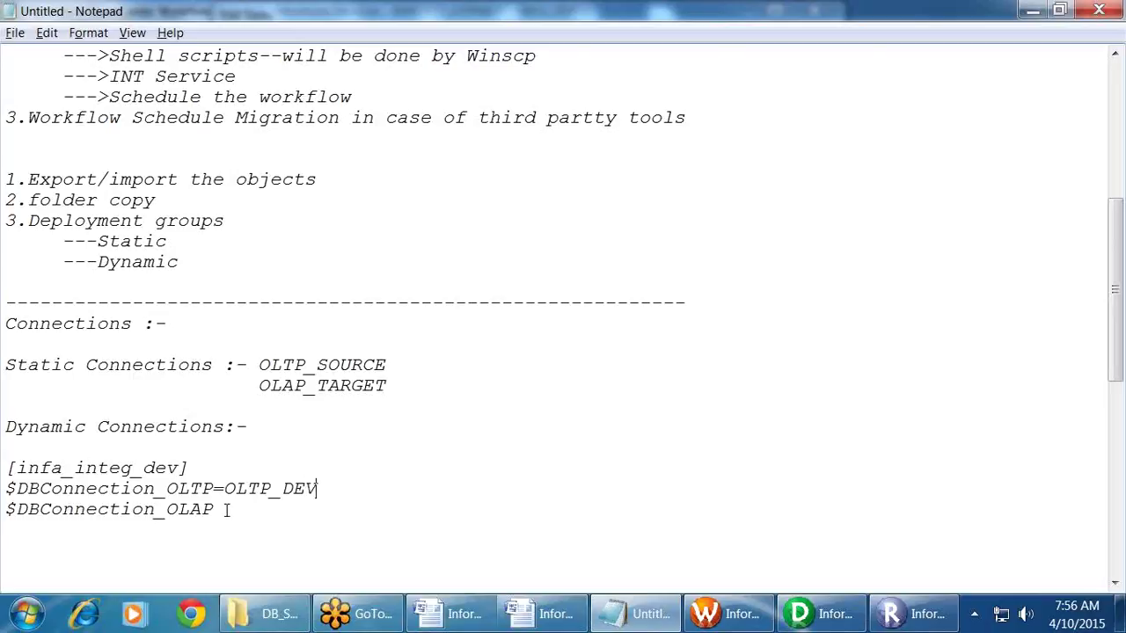
drag(225, 489, 317, 488)
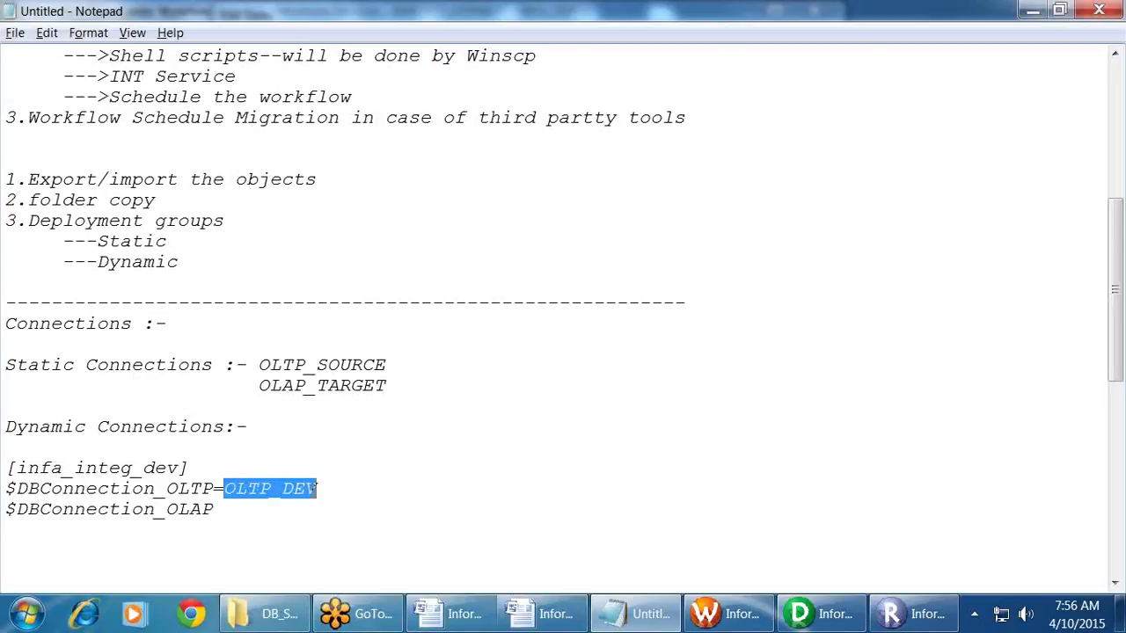
click(225, 508)
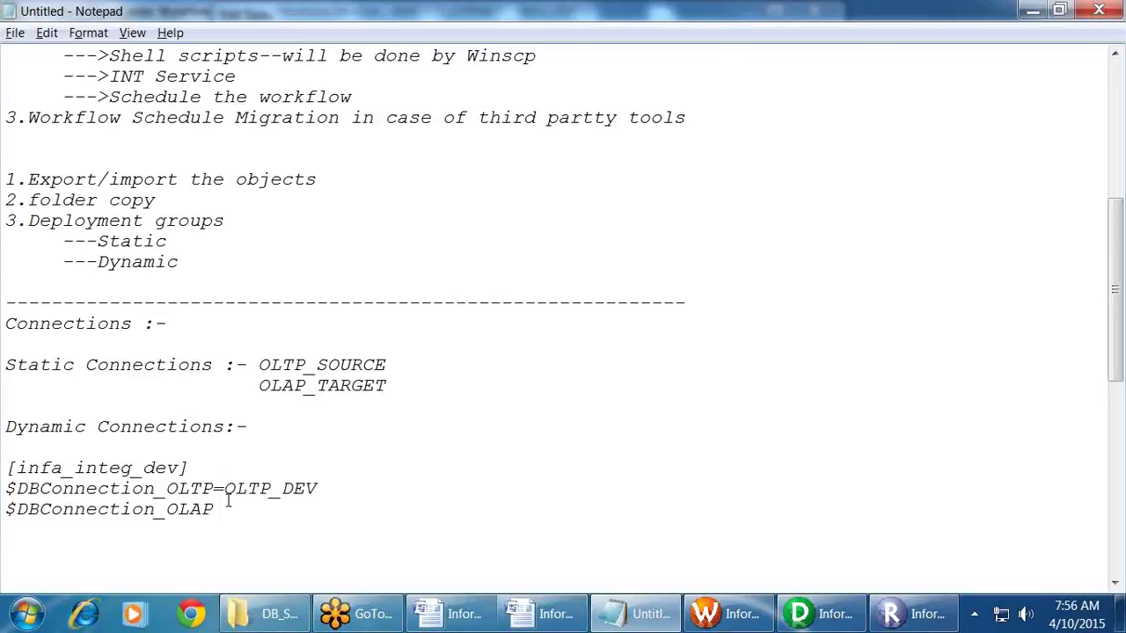
text(=OLAP_DEV)
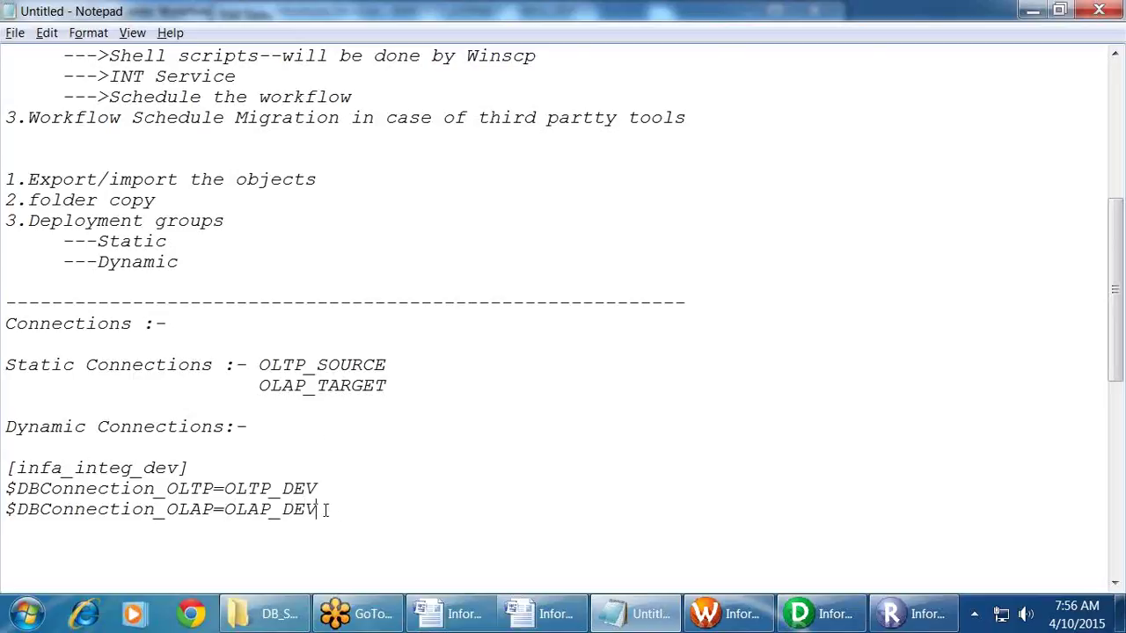
Step: Paste a copy of the dev section and change it to uat with OLTP_UAT and OLAP_UAT
drag(332, 510, 3, 477)
key(ctrl+c)
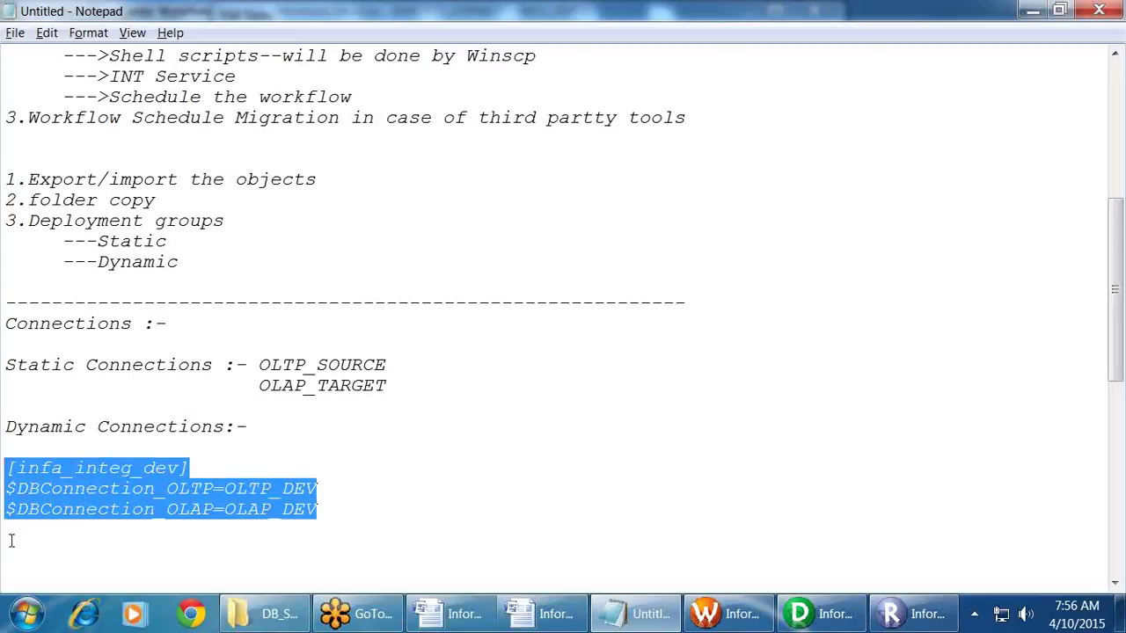
click(11, 542)
key(ctrl+v)
drag(143, 530, 181, 530)
text(a)
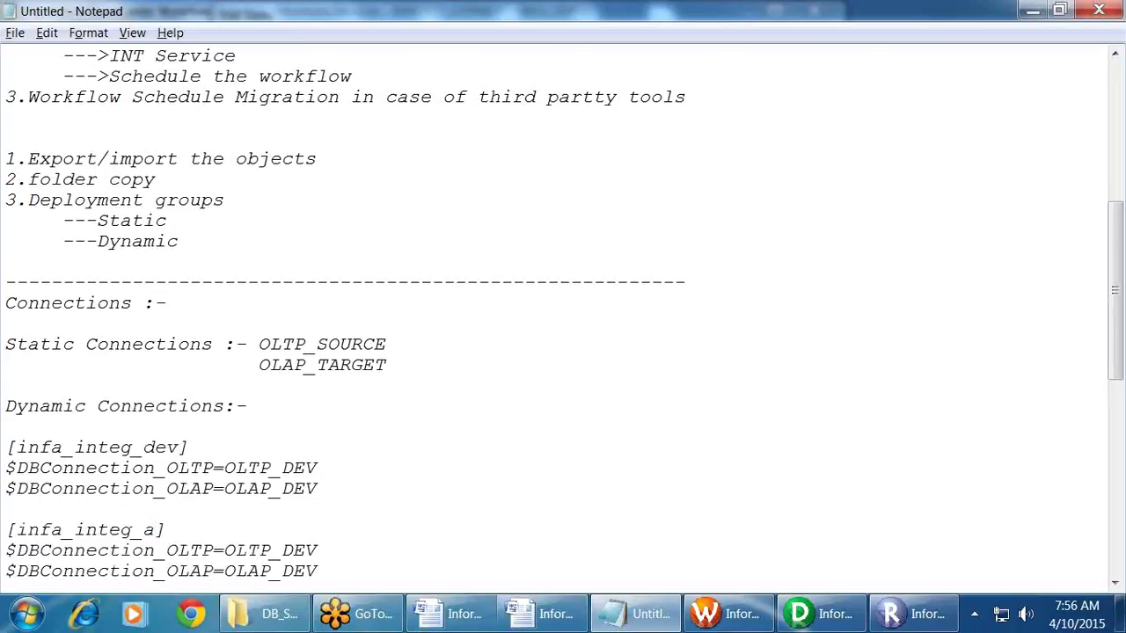
key(BackSpace)
text(uat)
drag(281, 550, 332, 549)
text(UAT)
drag(293, 571, 348, 571)
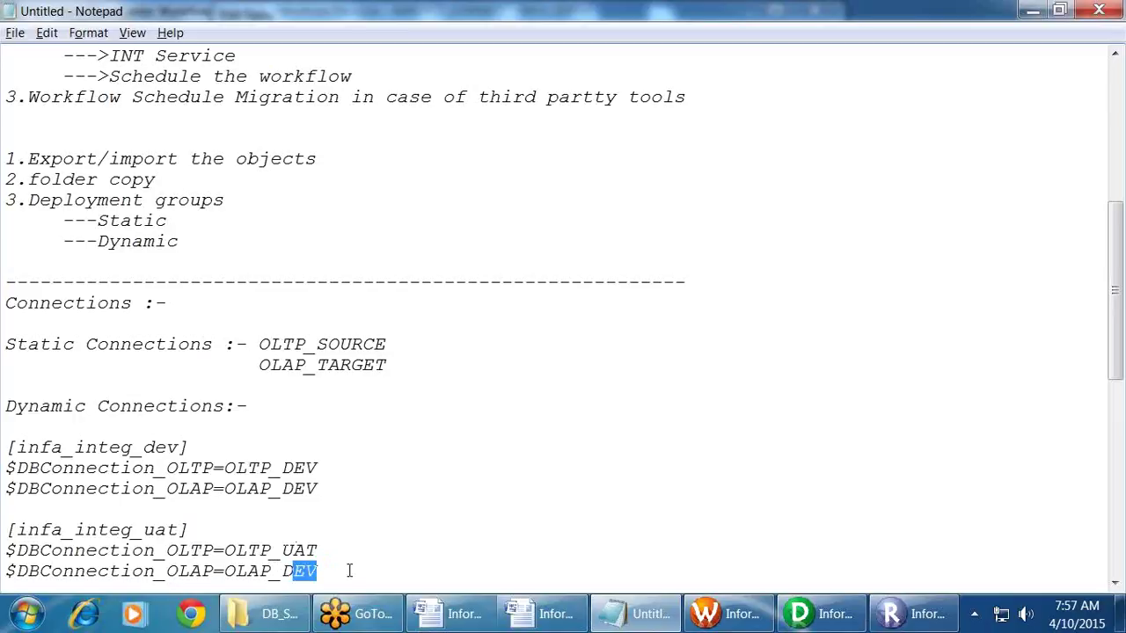
key(BackSpace)
key(BackSpace)
text(UAT)
Step: Paste another copy and change it to a prod section with PROD connection values
scroll(373, 535, down, 5)
drag(347, 262, 4, 229)
key(ctrl+c)
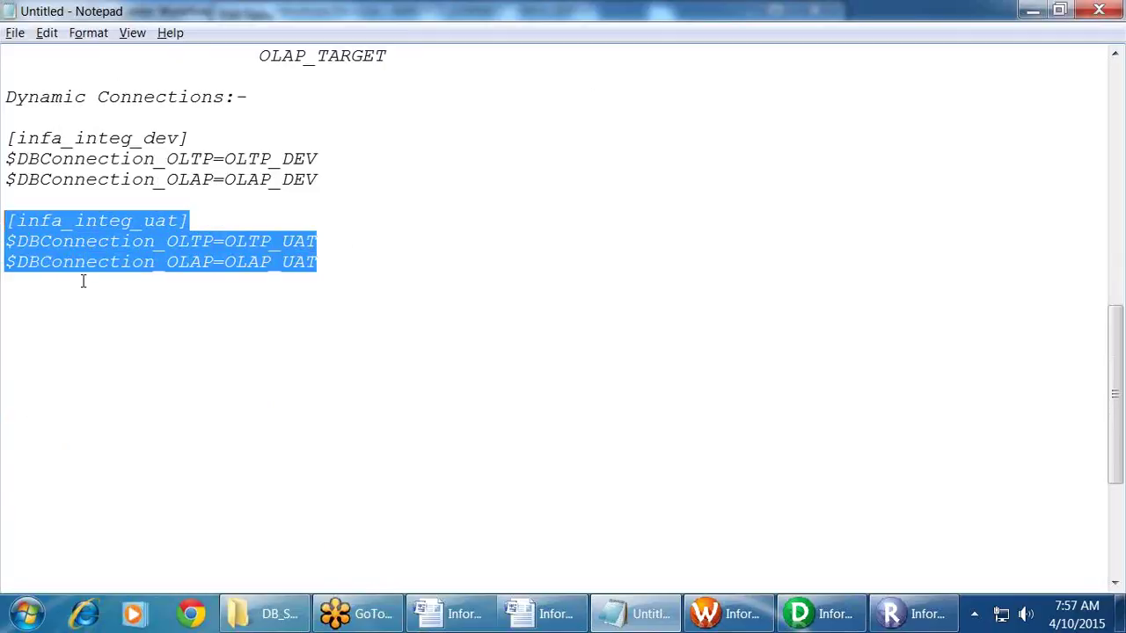
click(76, 295)
key(ctrl+v)
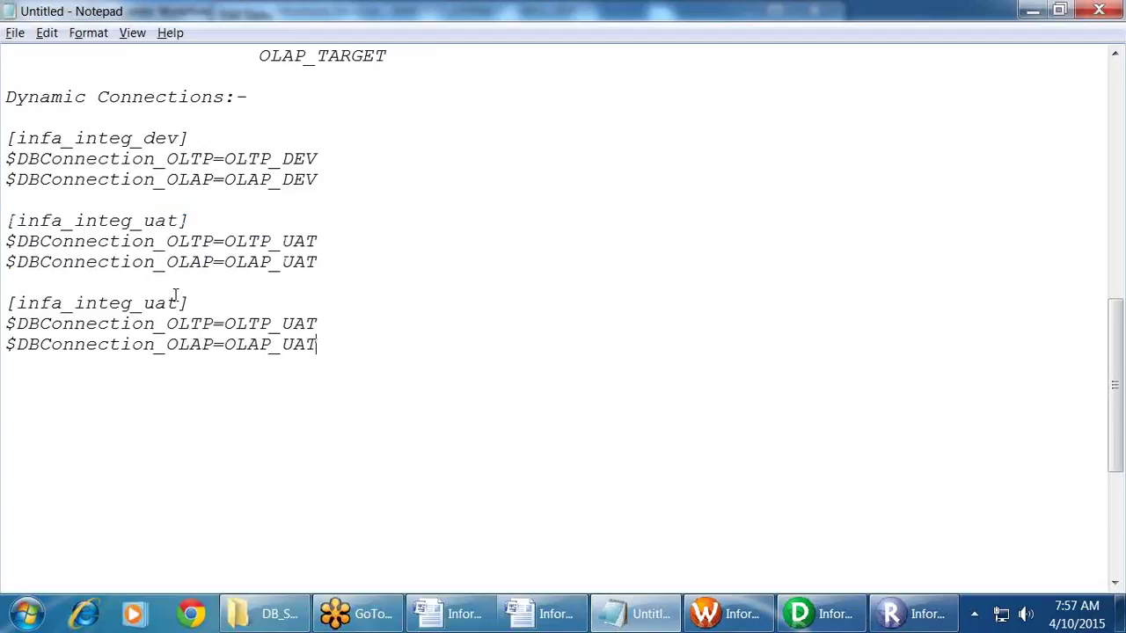
drag(154, 302, 177, 302)
key(BackSpace)
key(BackSpace)
text(prod)
drag(293, 323, 321, 322)
key(BackSpace)
key(BackSpace)
text(PROD)
drag(282, 344, 320, 346)
text(PROD)
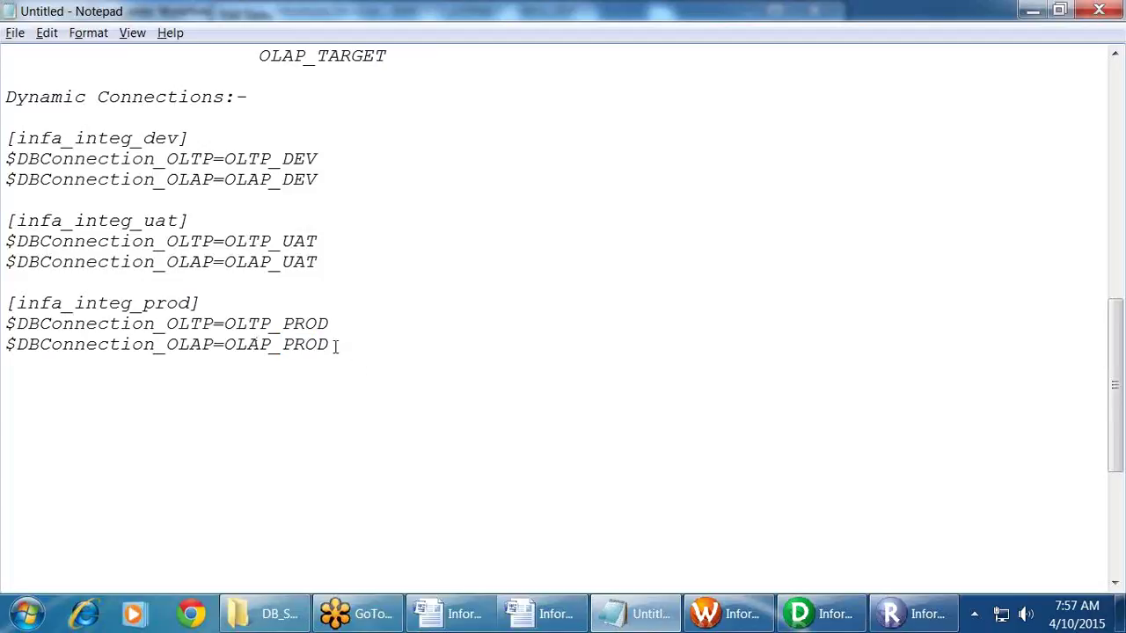
Step: Review the three dev, uat and prod sections, then return to Workflow Manager
drag(333, 346, 4, 141)
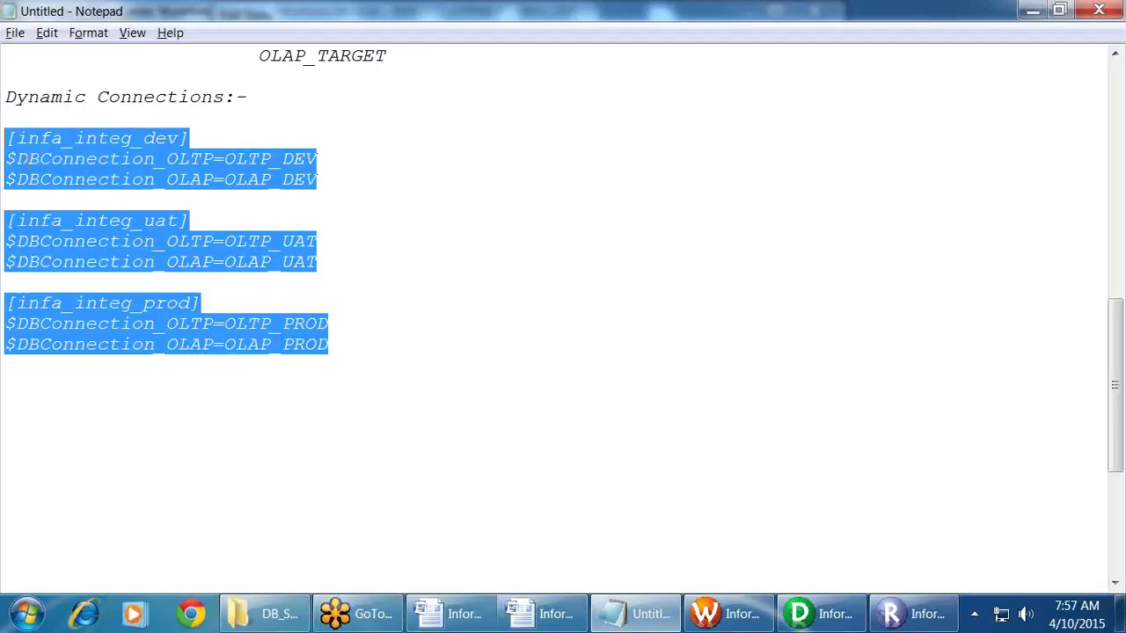
click(92, 184)
scroll(84, 220, up, 7)
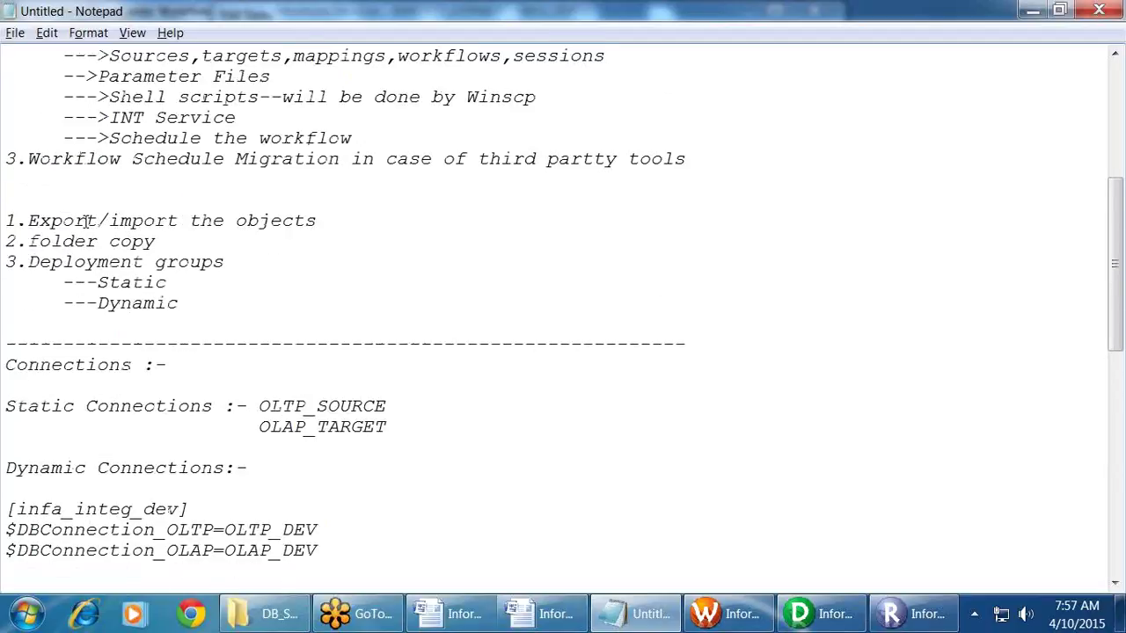
scroll(84, 220, down, 6)
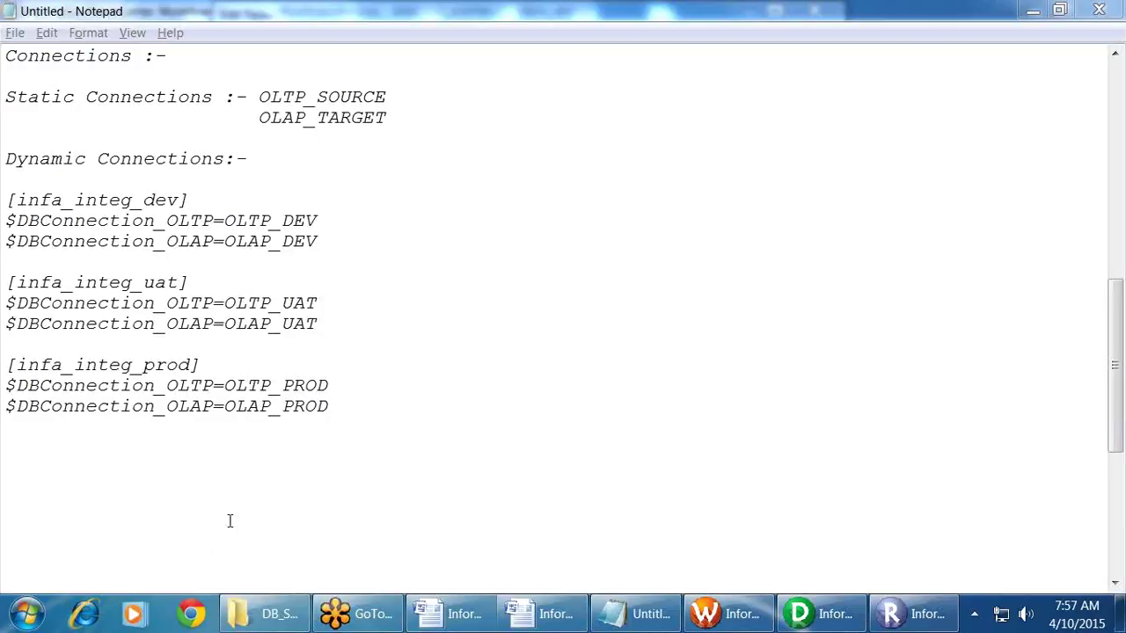
click(730, 614)
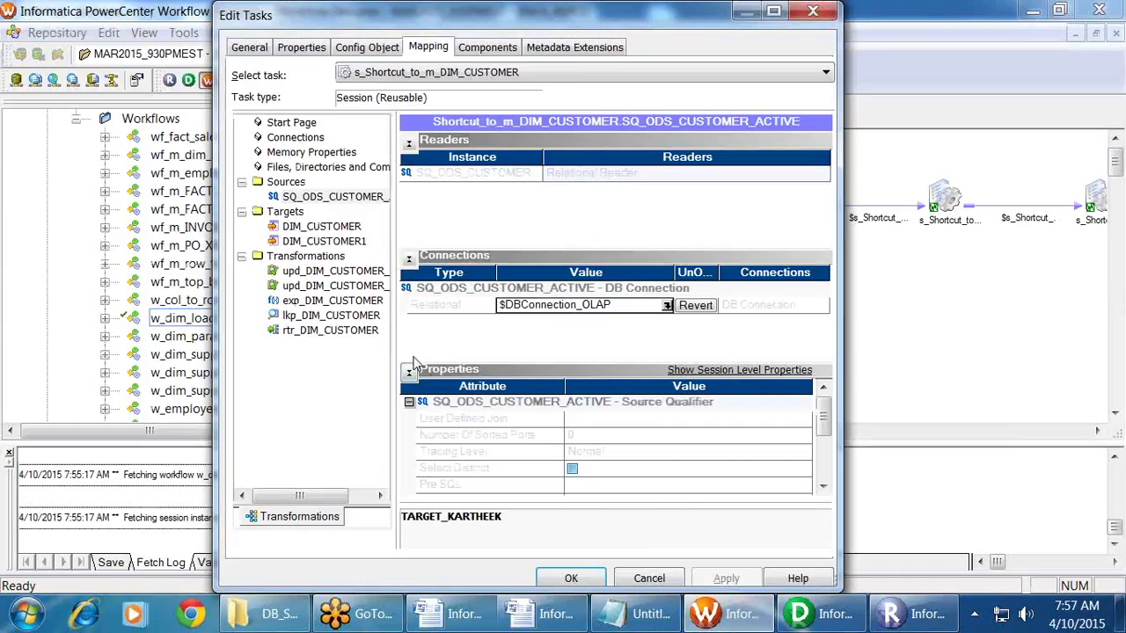
Step: Close the Edit Tasks dialog and return to Notepad on the empty line below the prod section
click(813, 10)
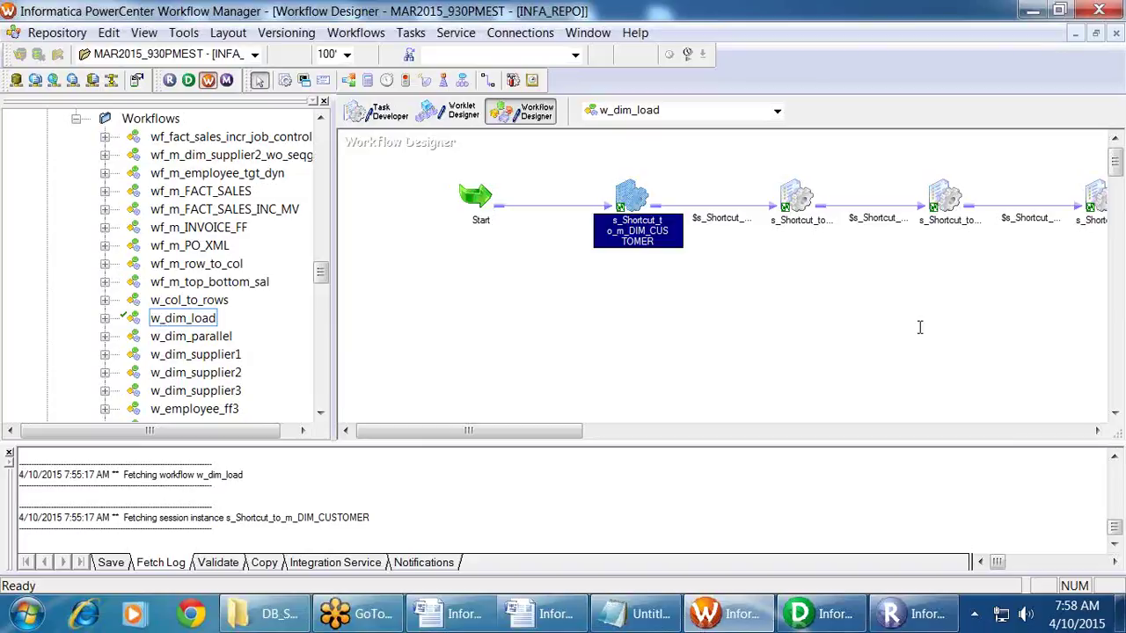
key(alt+Tab)
click(81, 462)
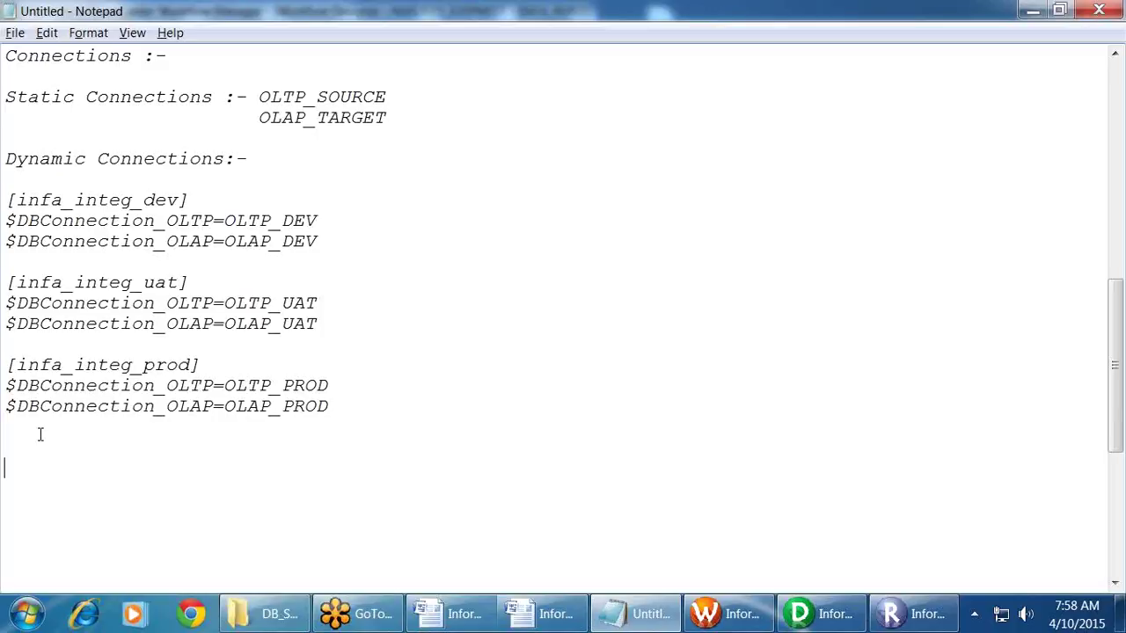
Step: Write the path /u01/app/infa/server/infa_shared/SrcFiles into the Notepad notes
text(/u01/app/infa/)
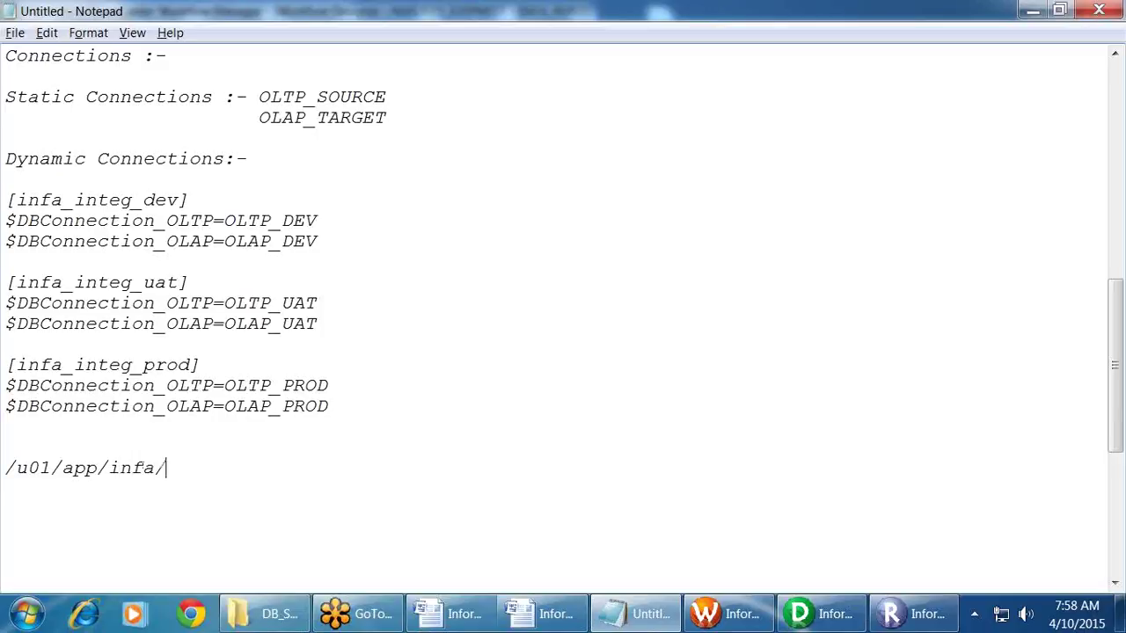
text(server/infa_shared)
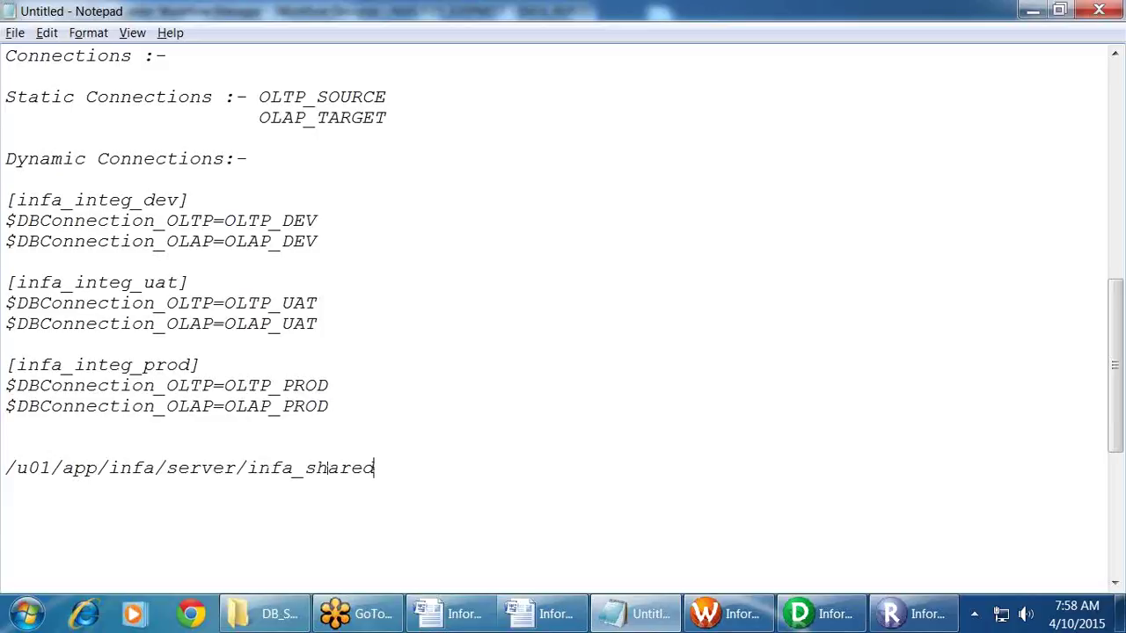
text(/SrcFiles)
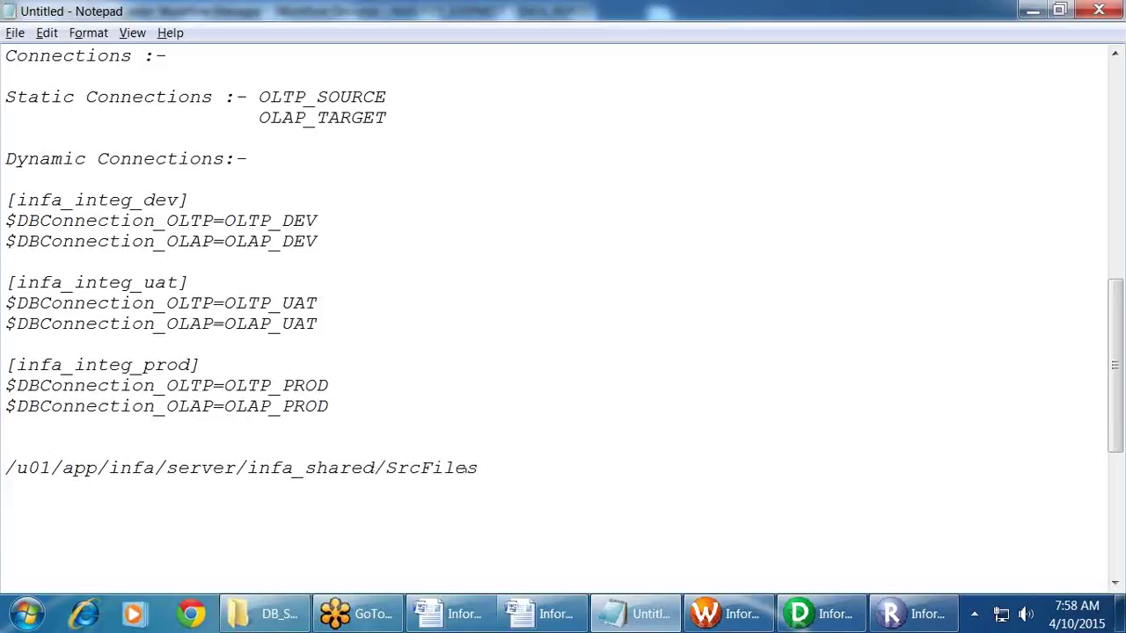
drag(387, 468, 2, 479)
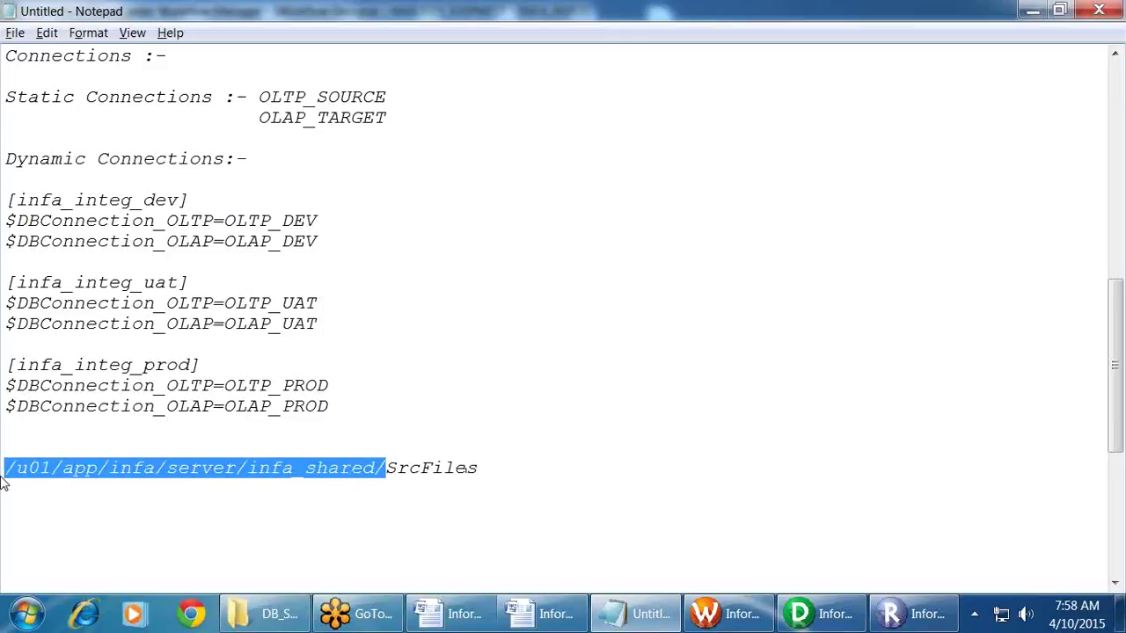
click(368, 485)
click(376, 469)
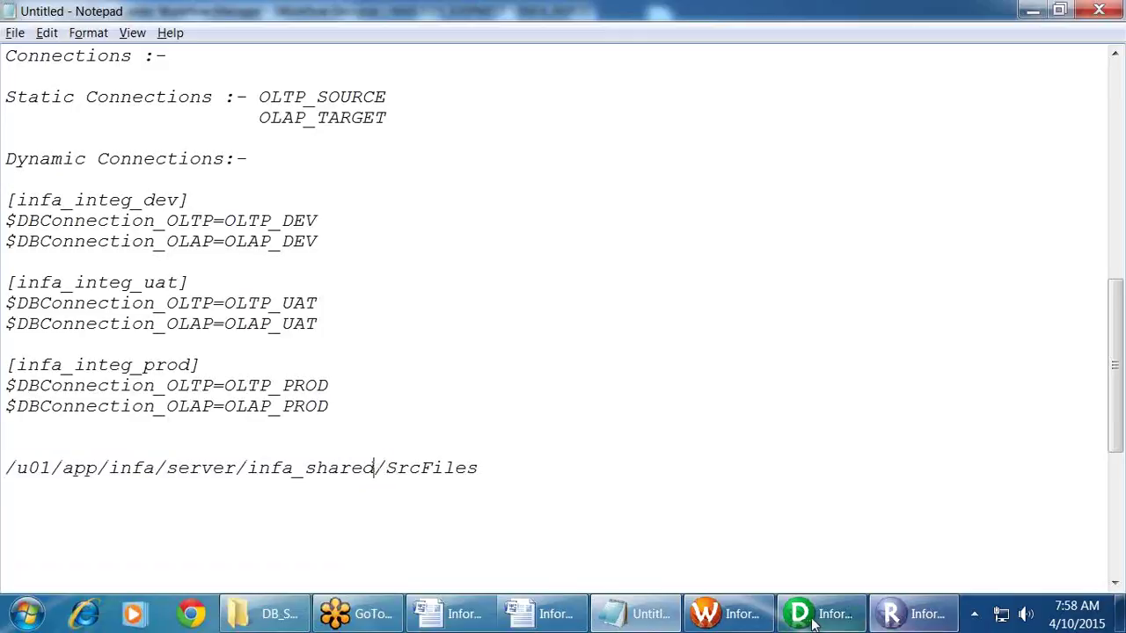
click(814, 622)
click(634, 614)
click(194, 616)
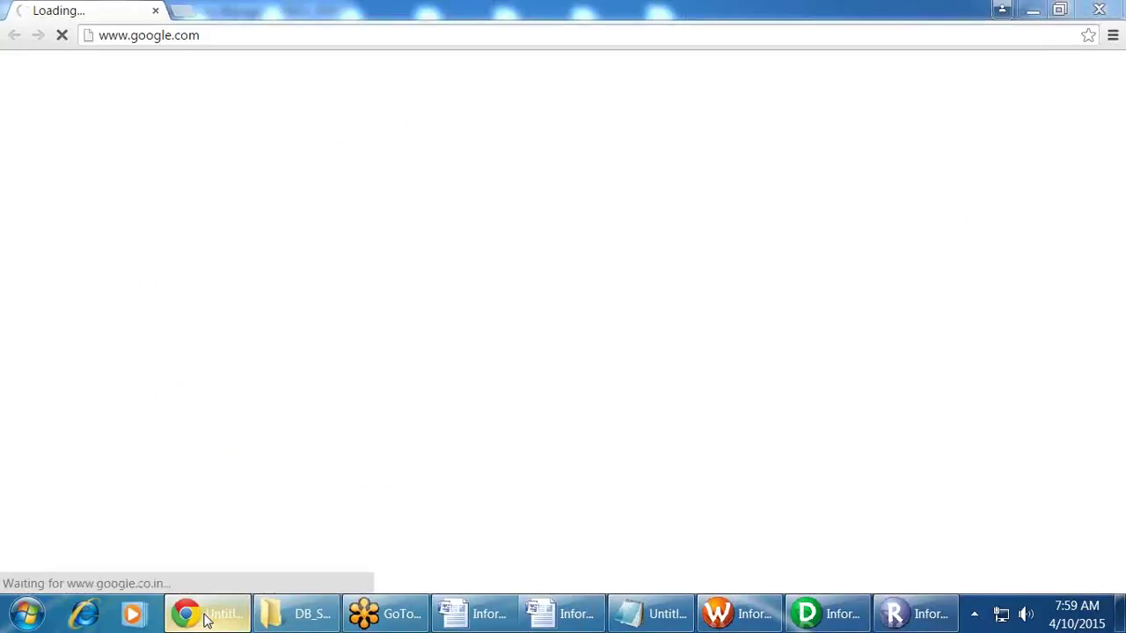
click(207, 616)
Step: List $PMSrcFileDir and $PMTgtFileDir on separate lines beneath the path
click(86, 505)
text($PMSrcFileDir)
key(Return)
text($PMTgtFile)
key(BackSpace)
key(BackSpace)
text(leDir)
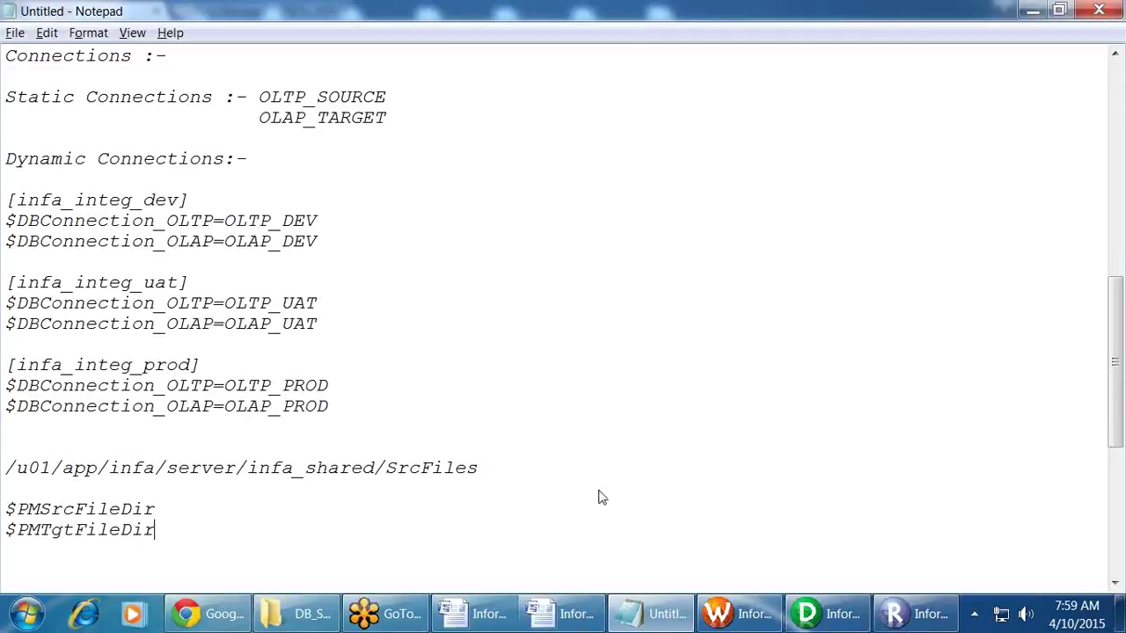
key(Home)
key(End)
drag(385, 468, 499, 467)
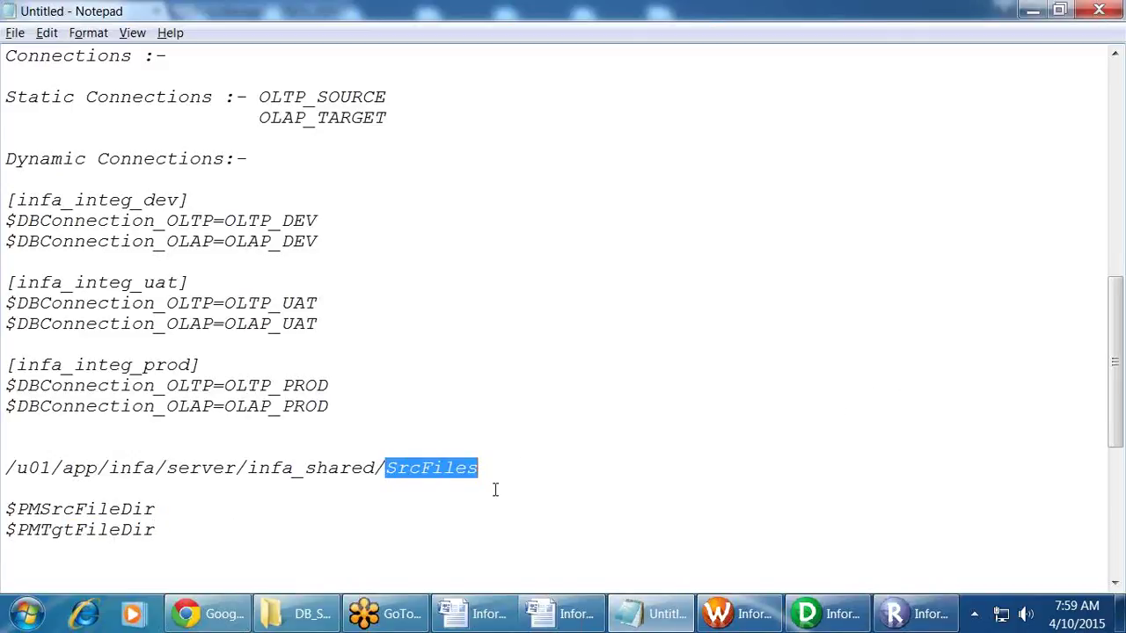
key(alt+Tab)
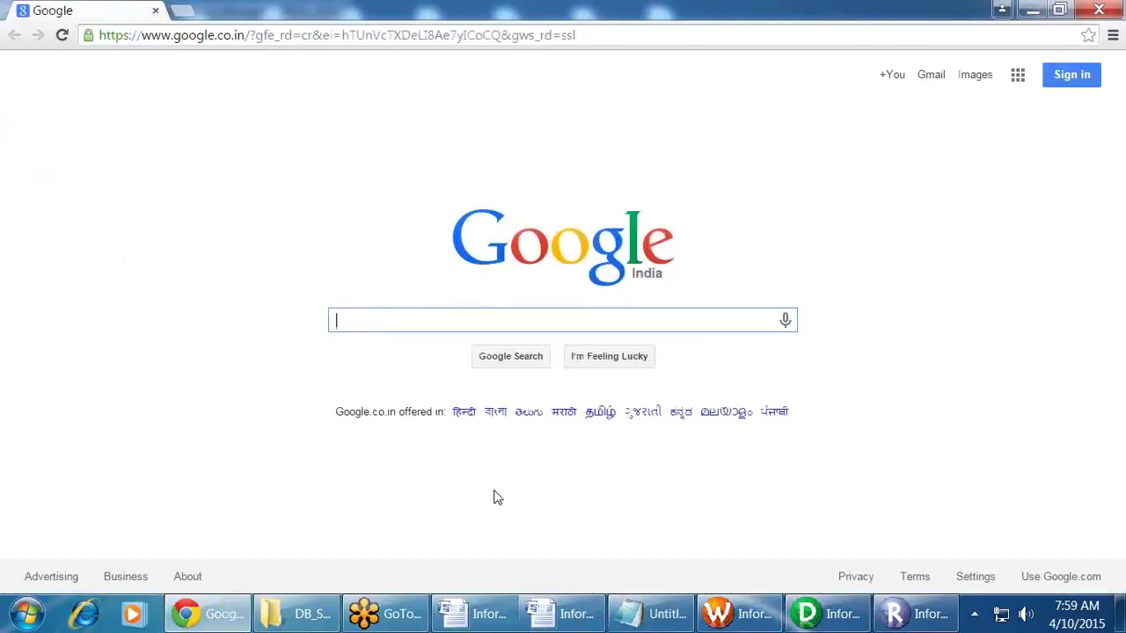
Step: Sign in to Informatica Administrator at 192.168.1.81:8443, bypassing the certificate warning
key(alt+Tab)
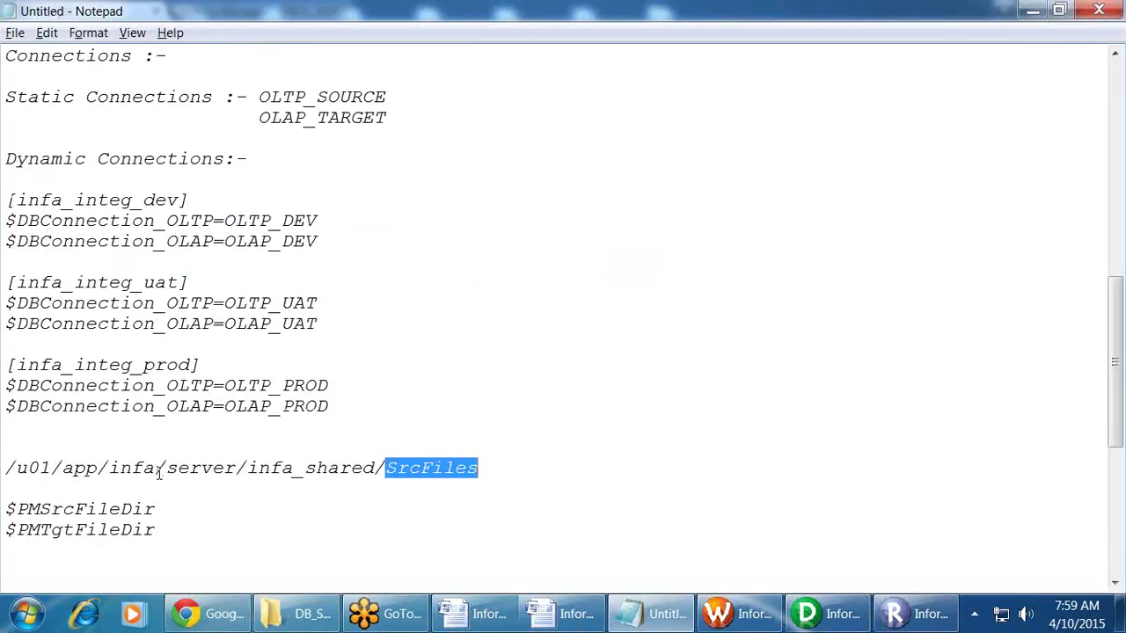
key(alt+Tab)
click(250, 36)
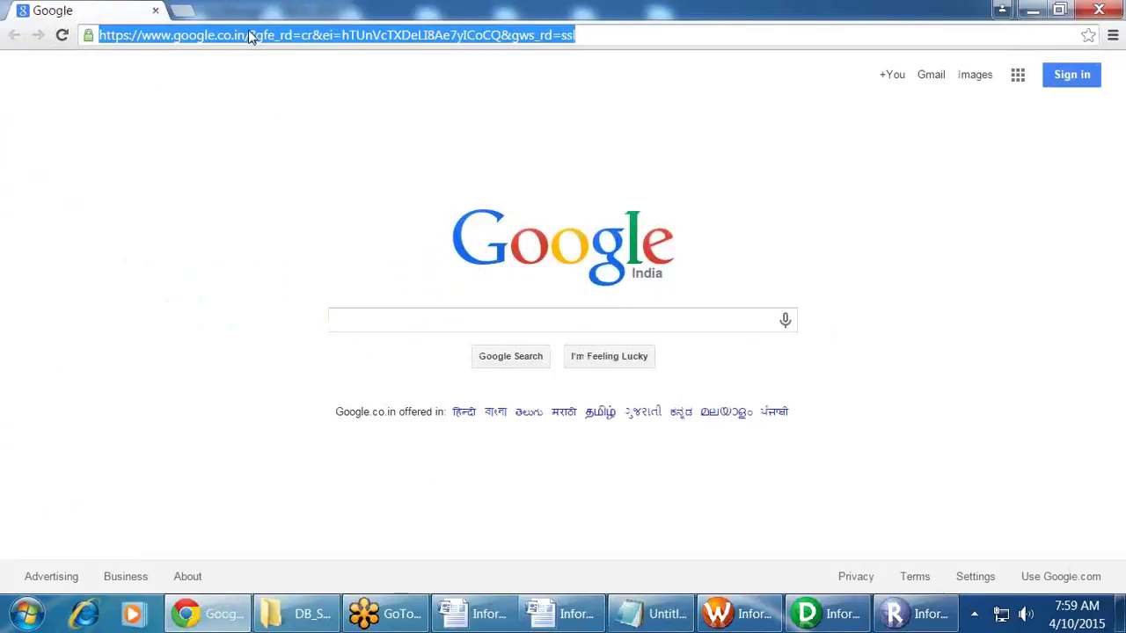
text(192.168.1.81:6008)
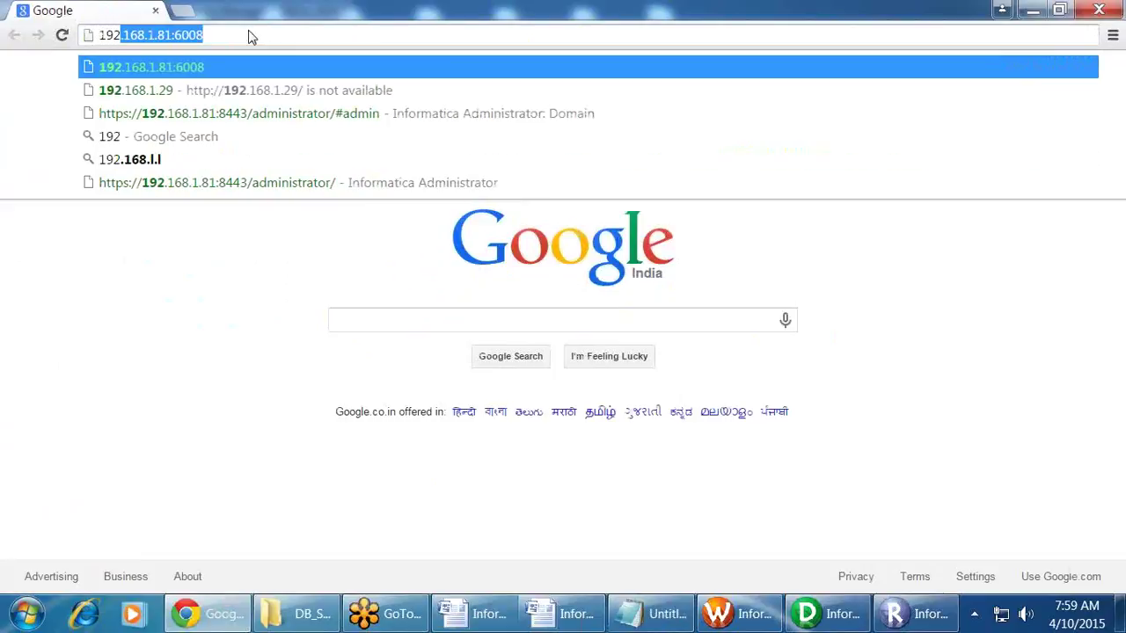
key(Down)
key(Down)
key(Return)
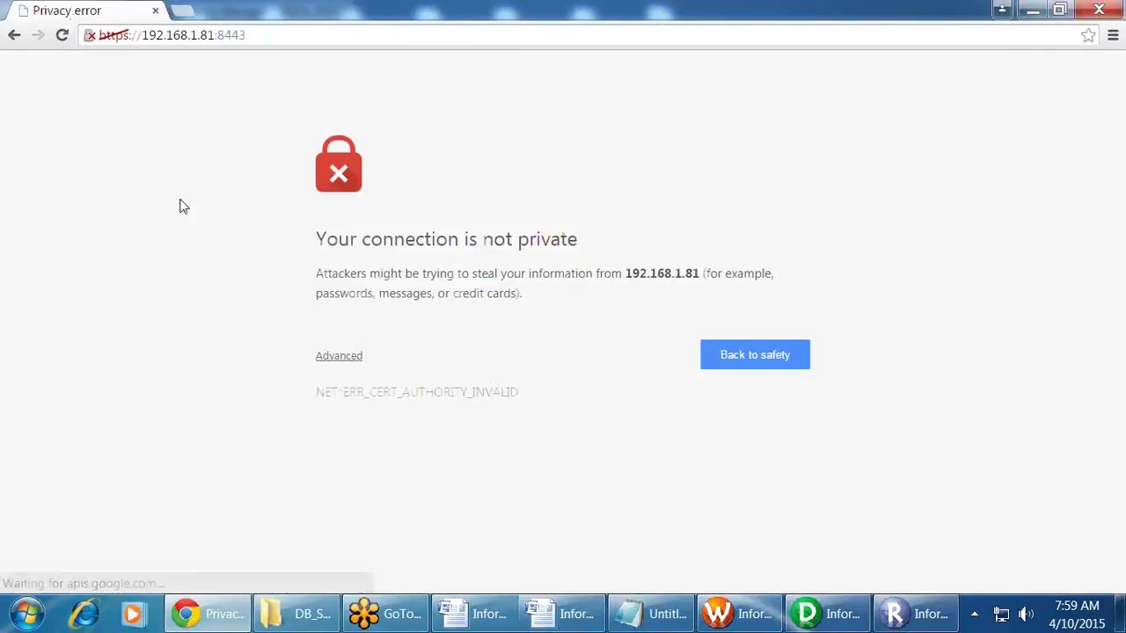
click(359, 362)
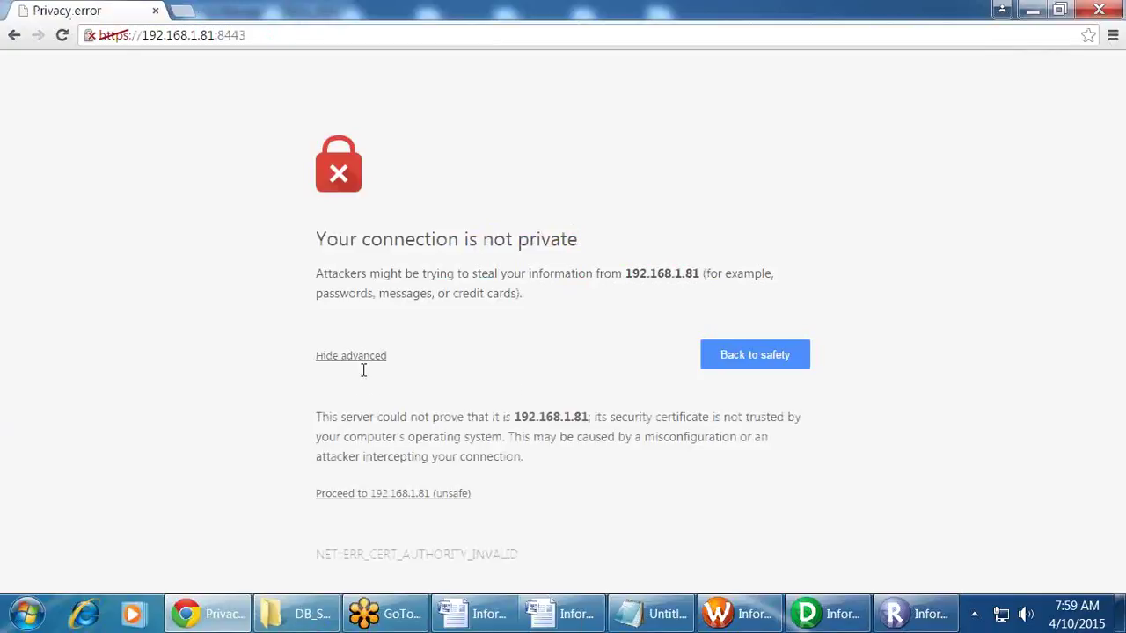
click(403, 493)
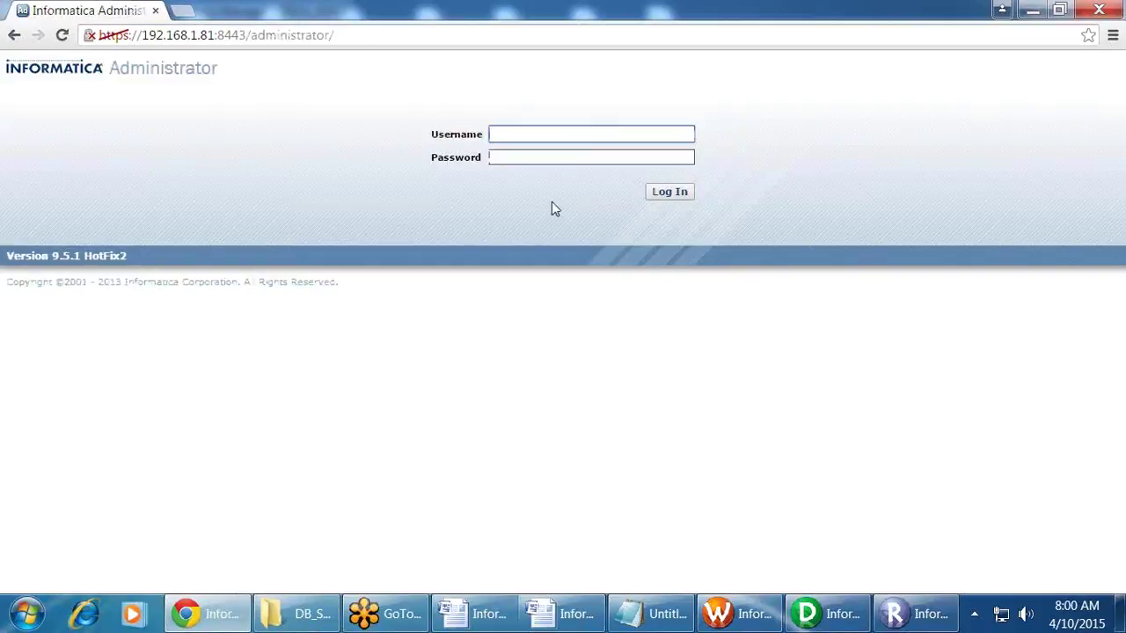
text(Administrator)
key(Tab)
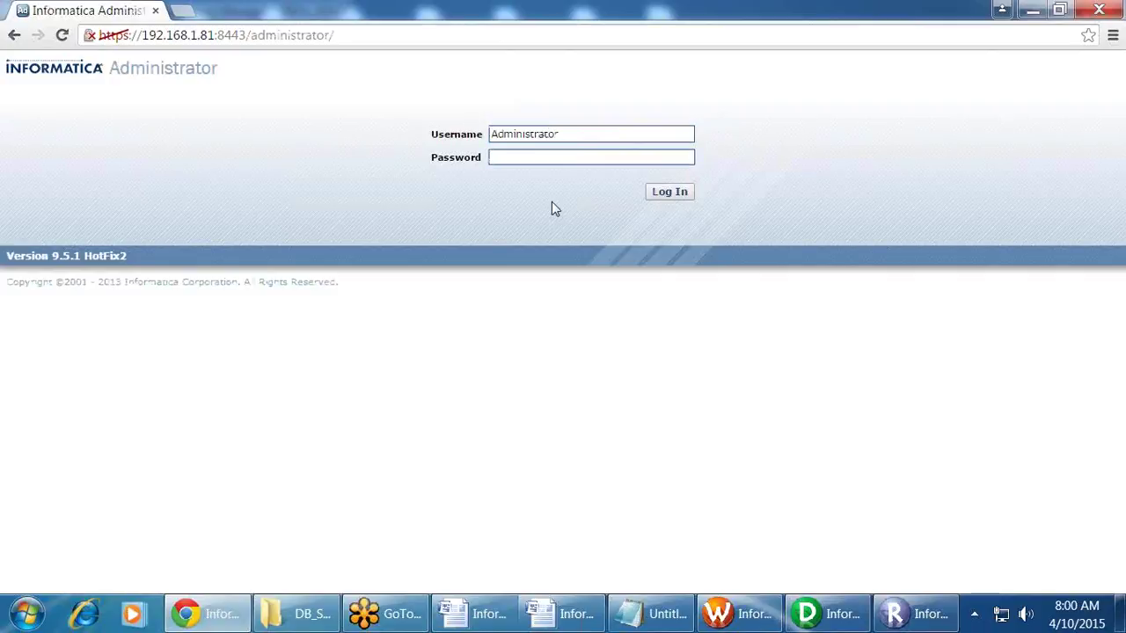
text(••••••••)
key(Return)
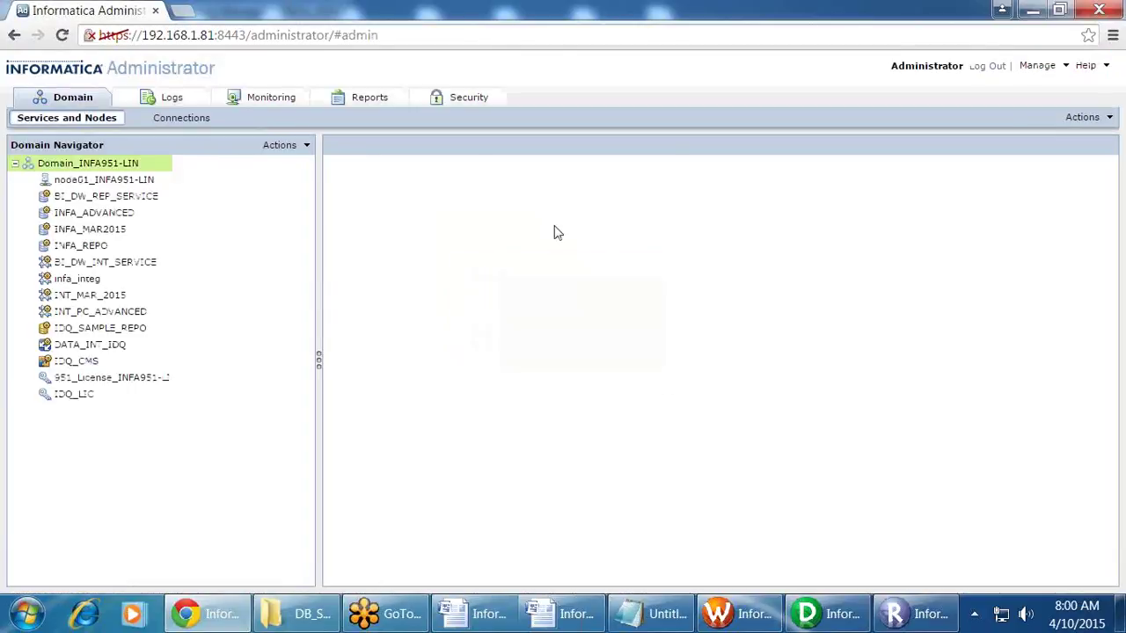
Step: Confirm infa_integ's process $PMRootDir is /u01/app/infa/server/infa_shared, then return to Workflow Manager
click(93, 281)
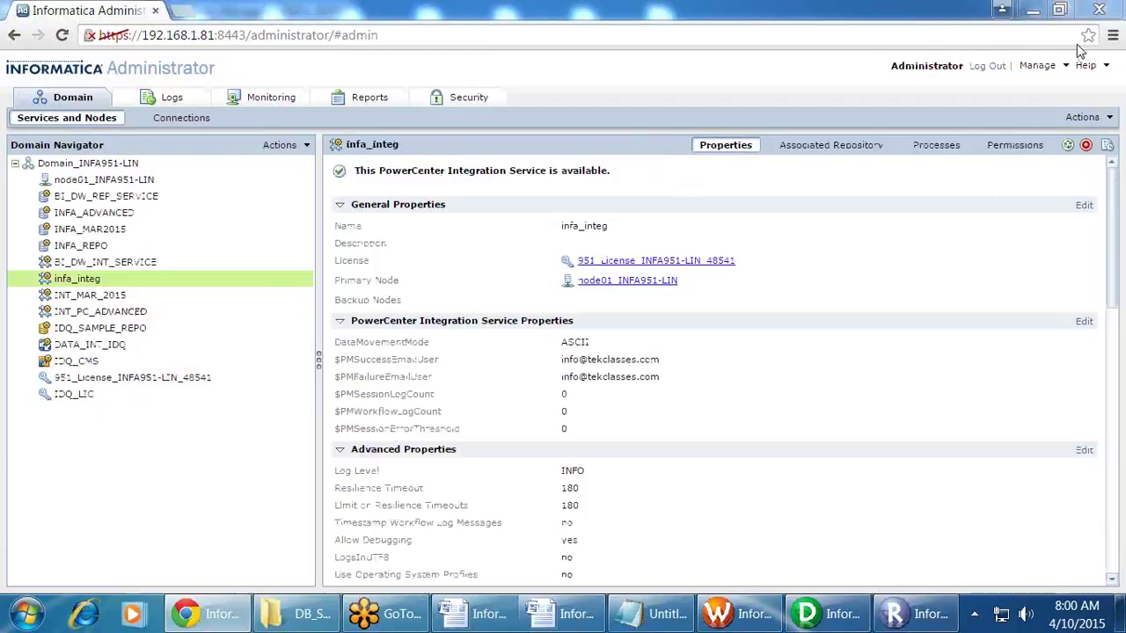
click(819, 145)
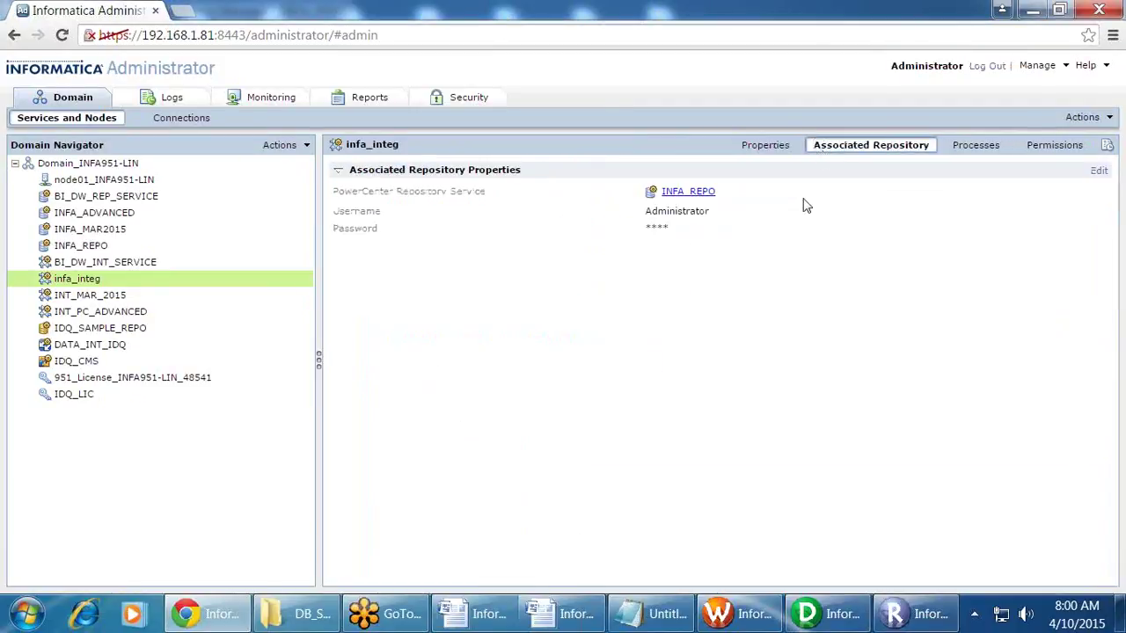
click(791, 151)
click(958, 147)
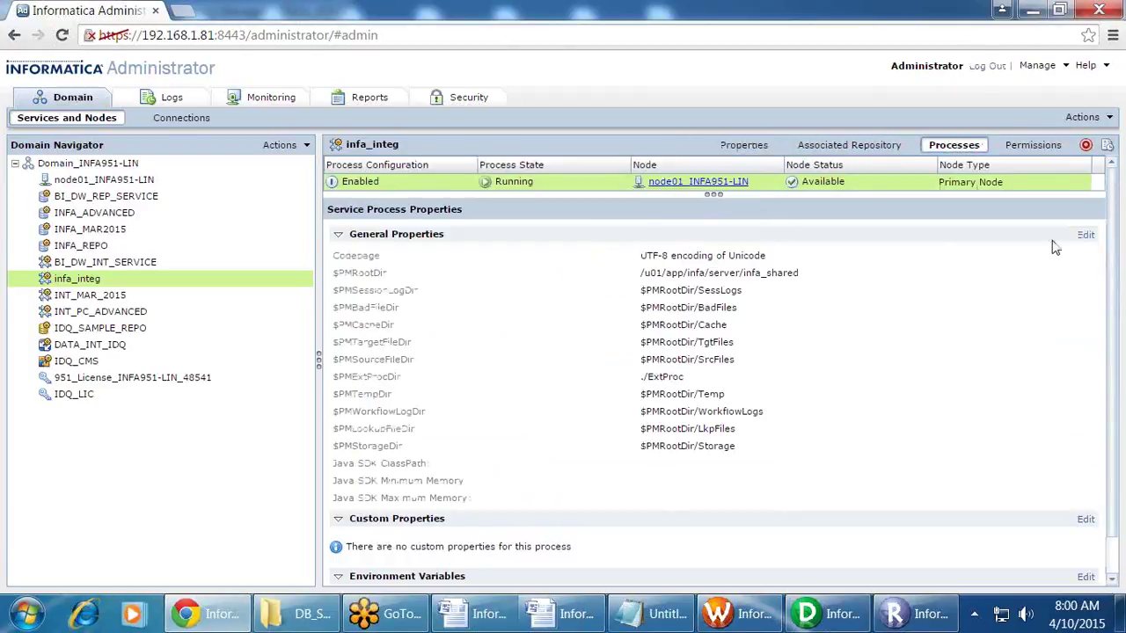
click(1085, 235)
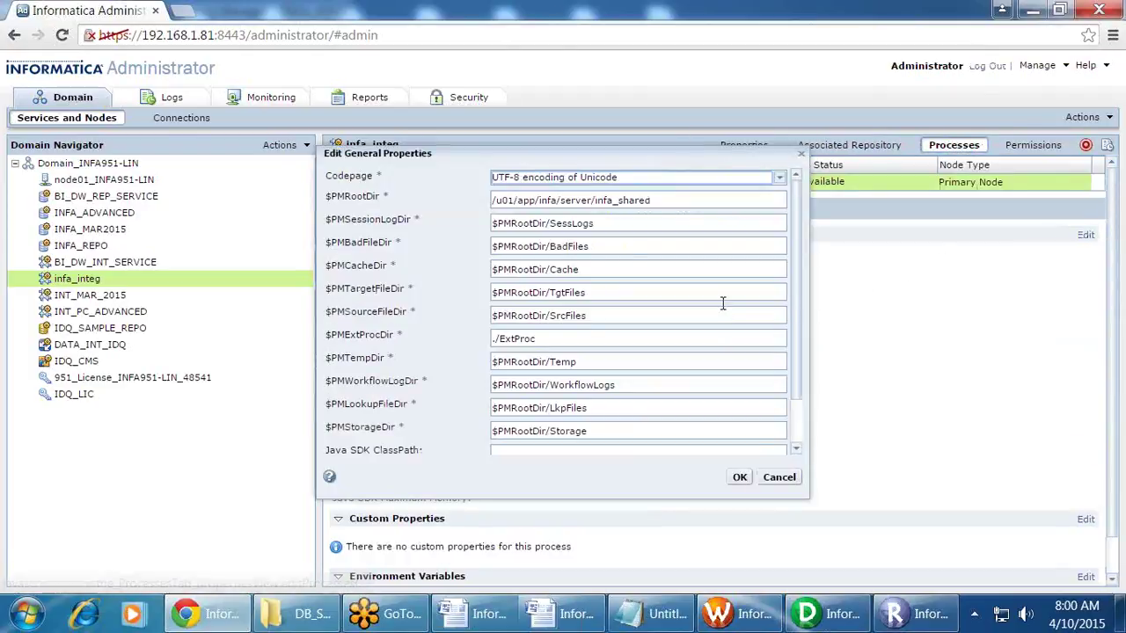
triple_click(706, 205)
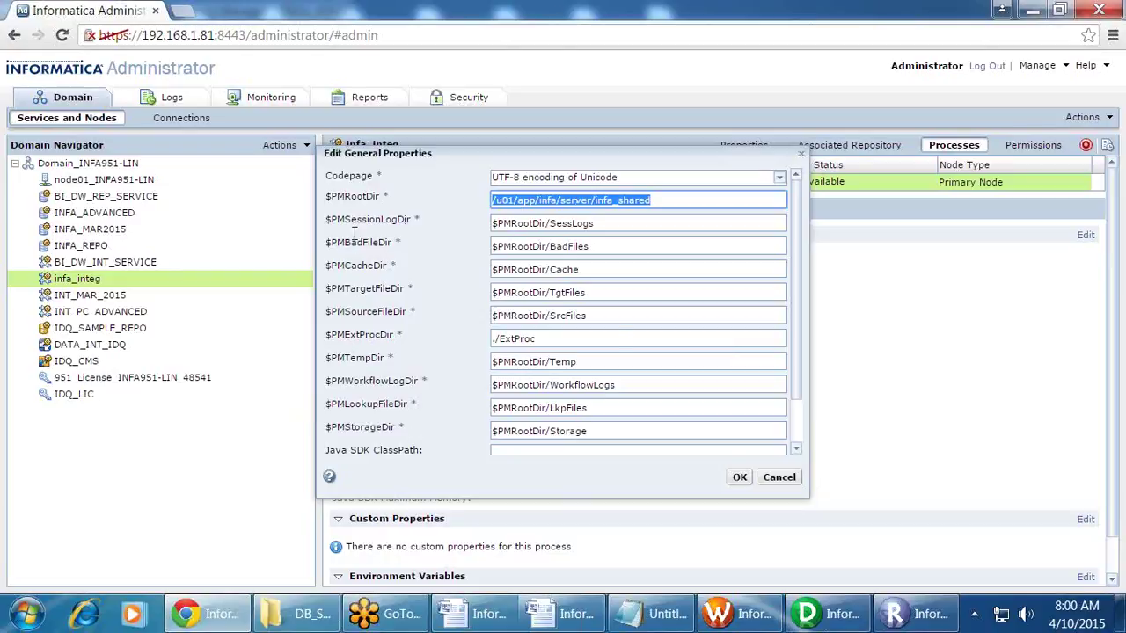
click(743, 478)
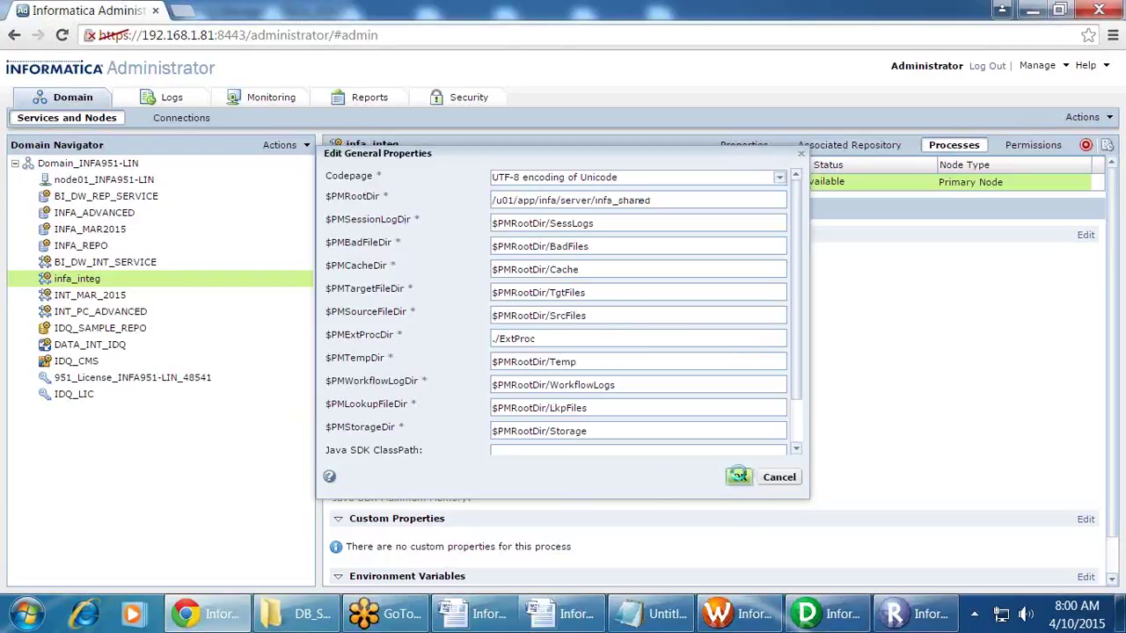
click(102, 165)
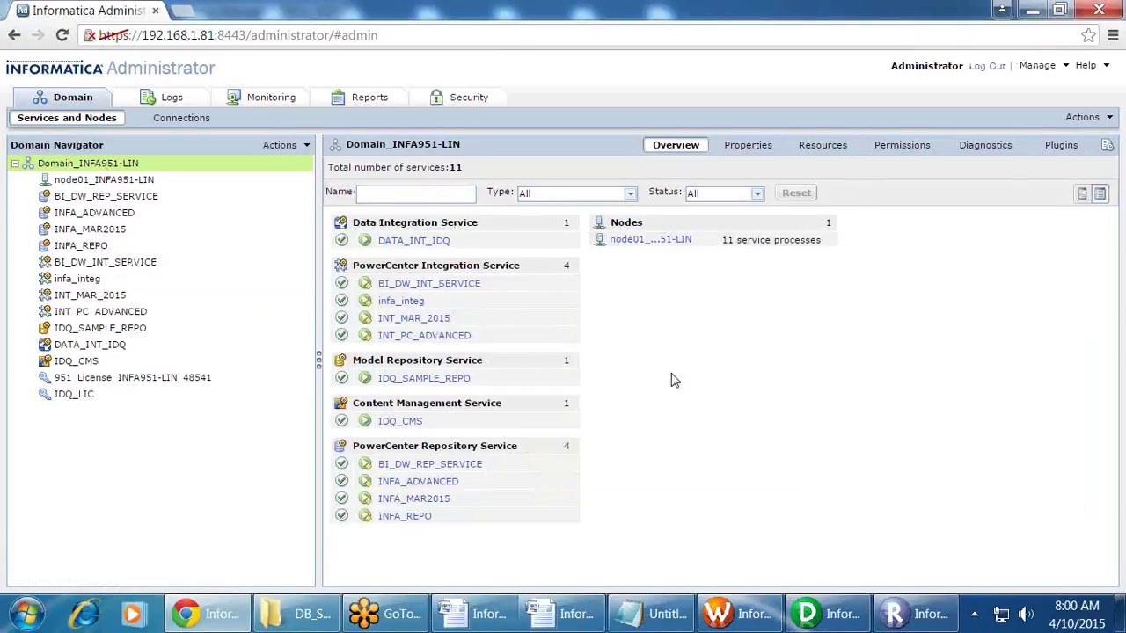
click(732, 613)
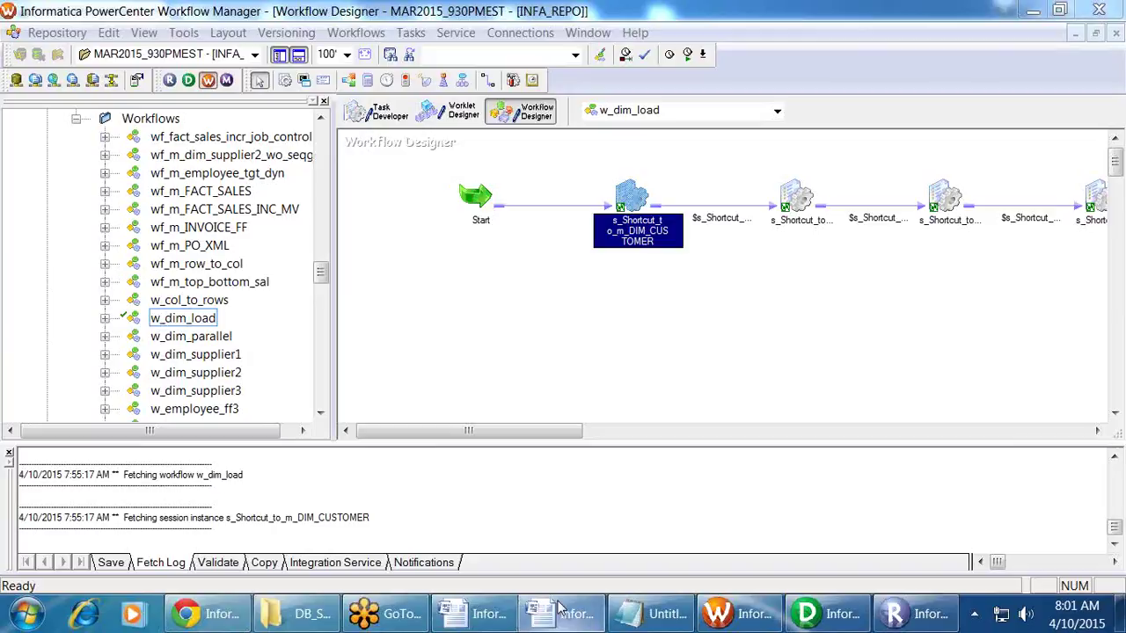
Step: Switch from the Migration Template to the Informatica_Powercenter_ETL_developer.docx outline in Word
click(522, 620)
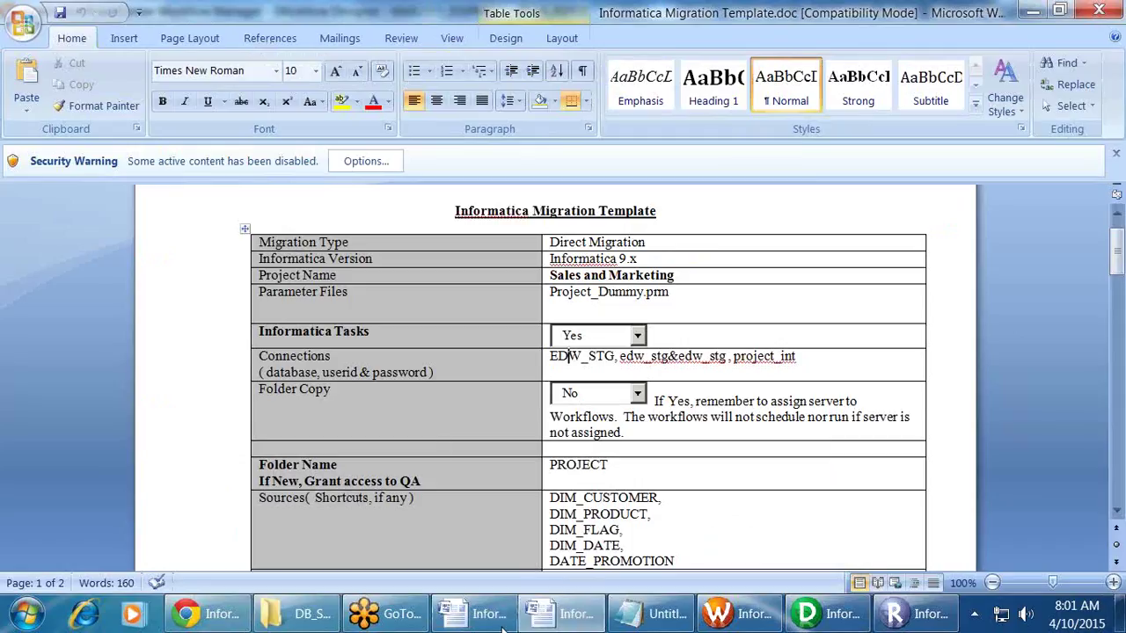
click(563, 614)
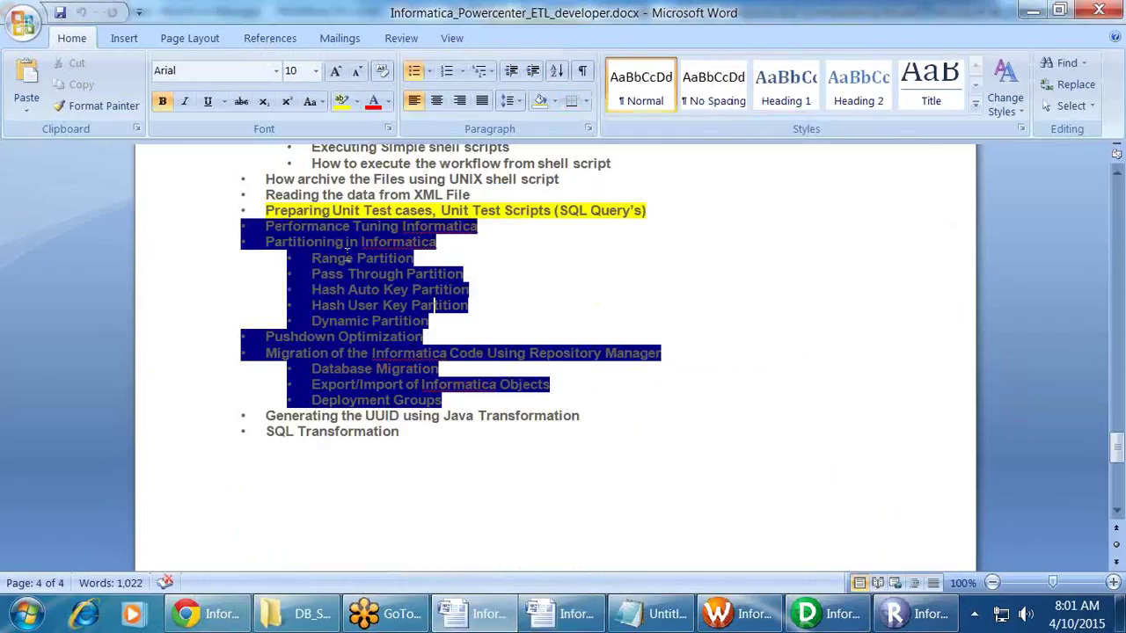